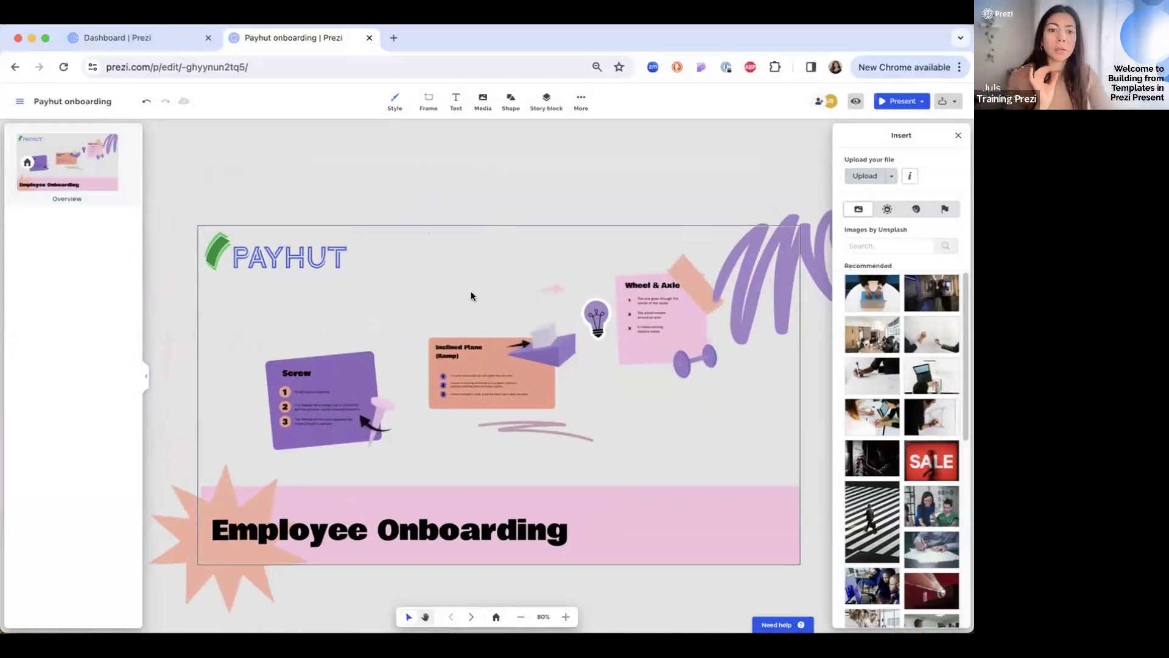
- Open the presentation's color palettes and go to the default palettes
click(958, 135)
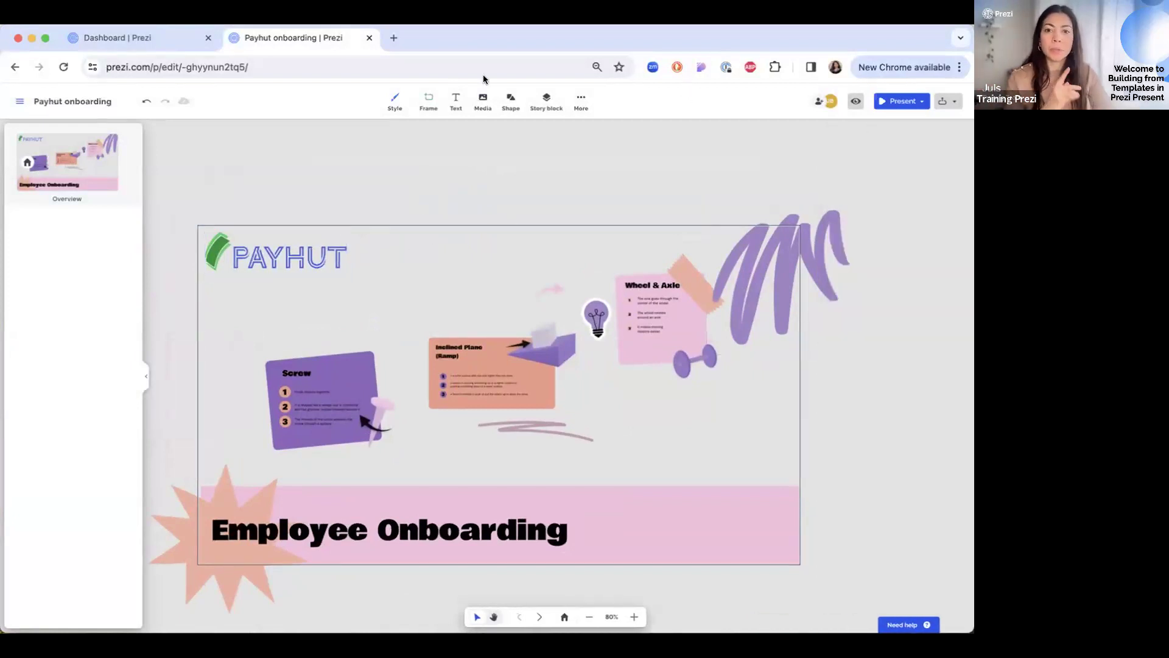
click(396, 102)
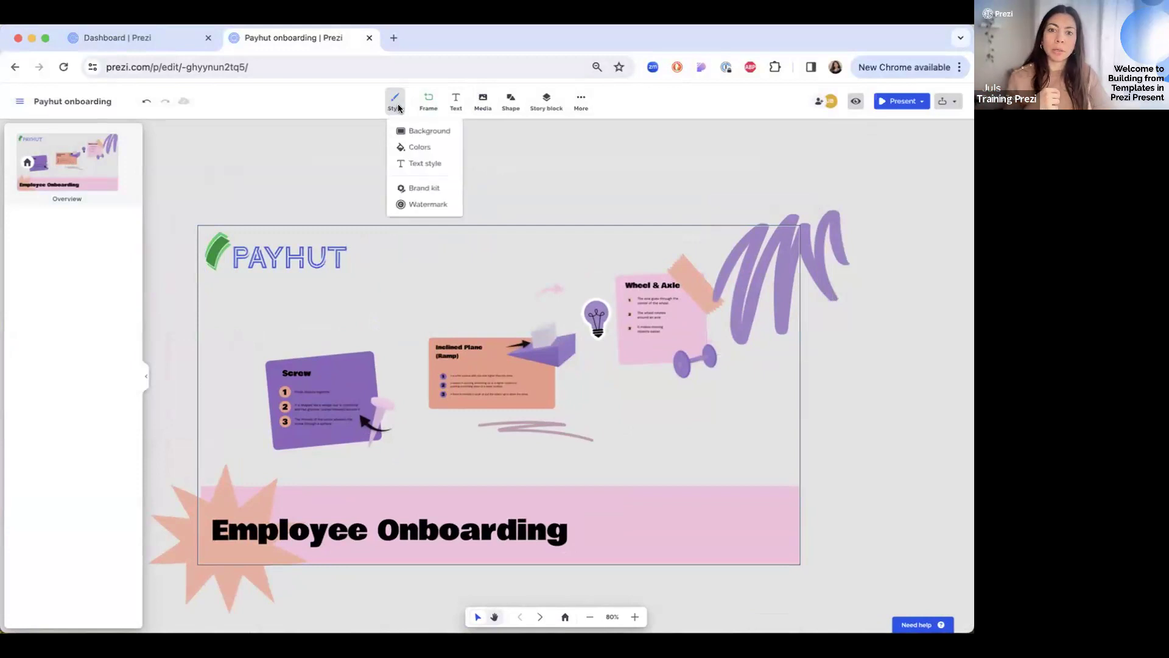
click(419, 146)
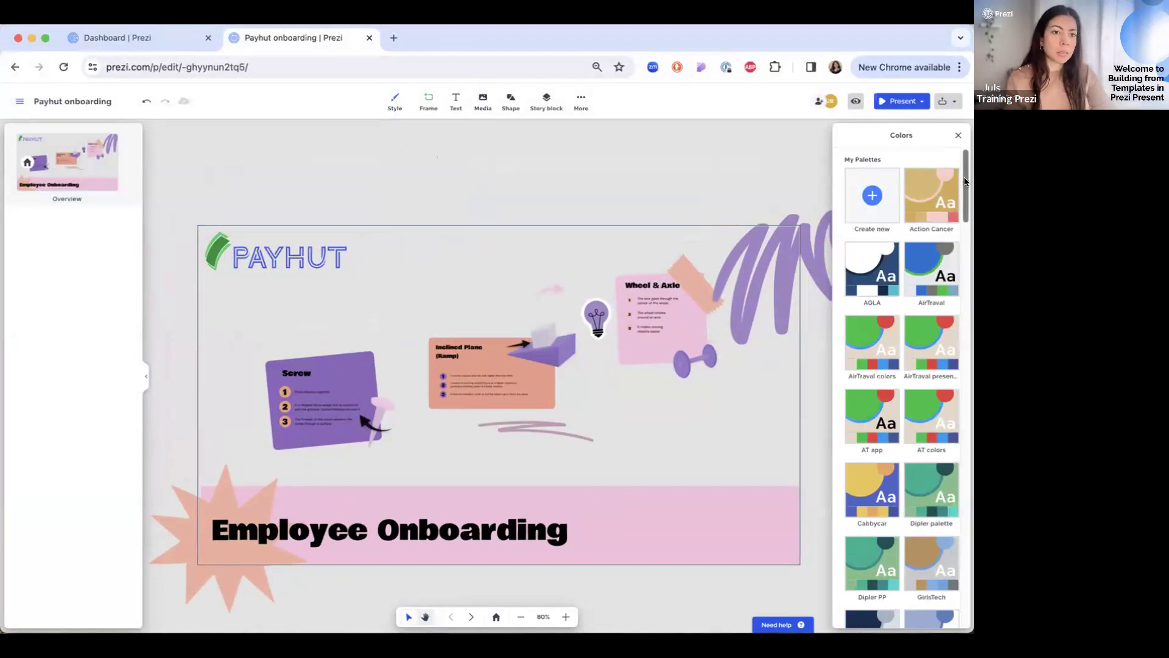
drag(964, 182, 965, 523)
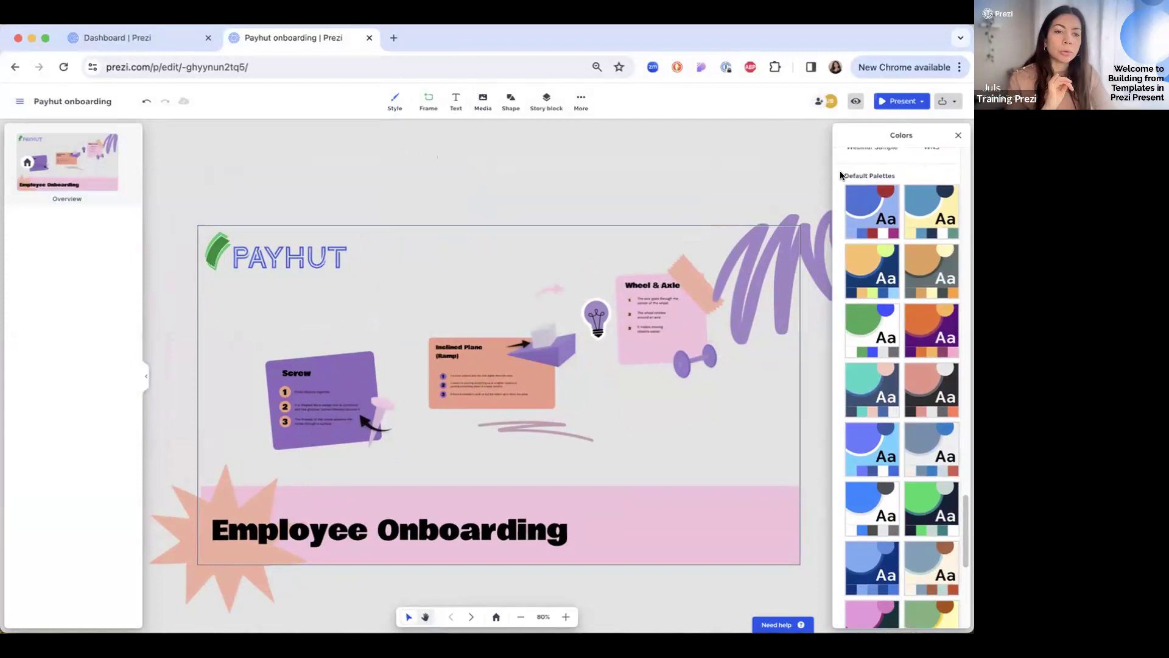
- Try several default color palettes on the presentation, ending with the cream, blue and brown one
click(931, 216)
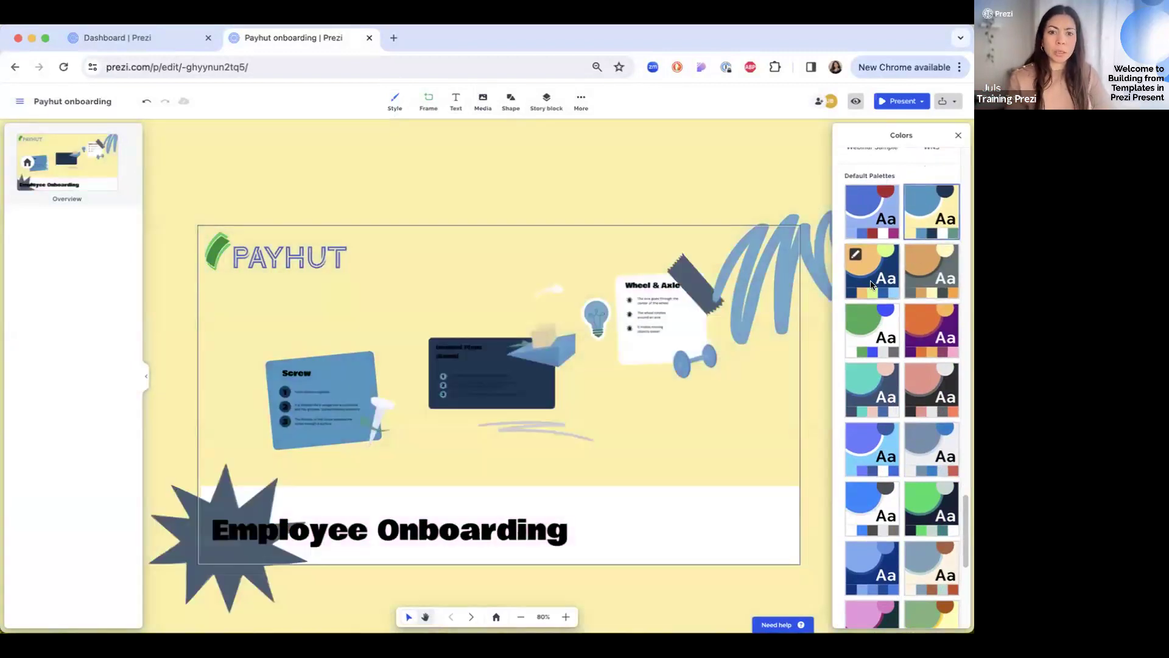
click(871, 285)
click(872, 394)
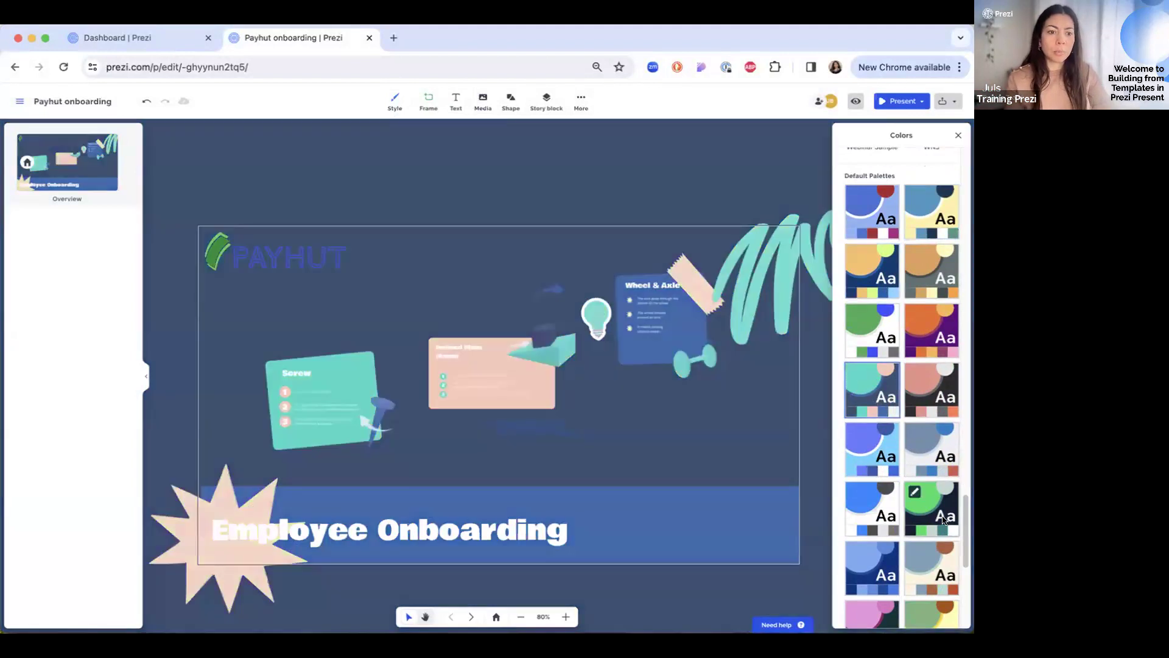
click(937, 456)
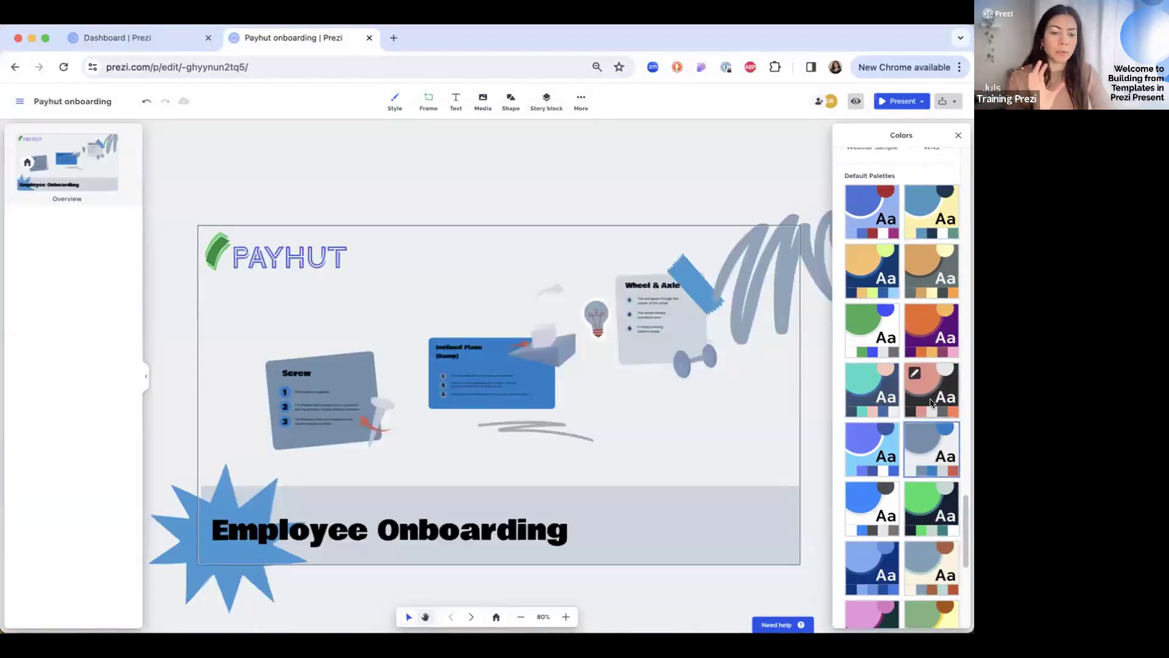
scroll(913, 396, down, 1)
click(873, 323)
scroll(924, 381, down, 2)
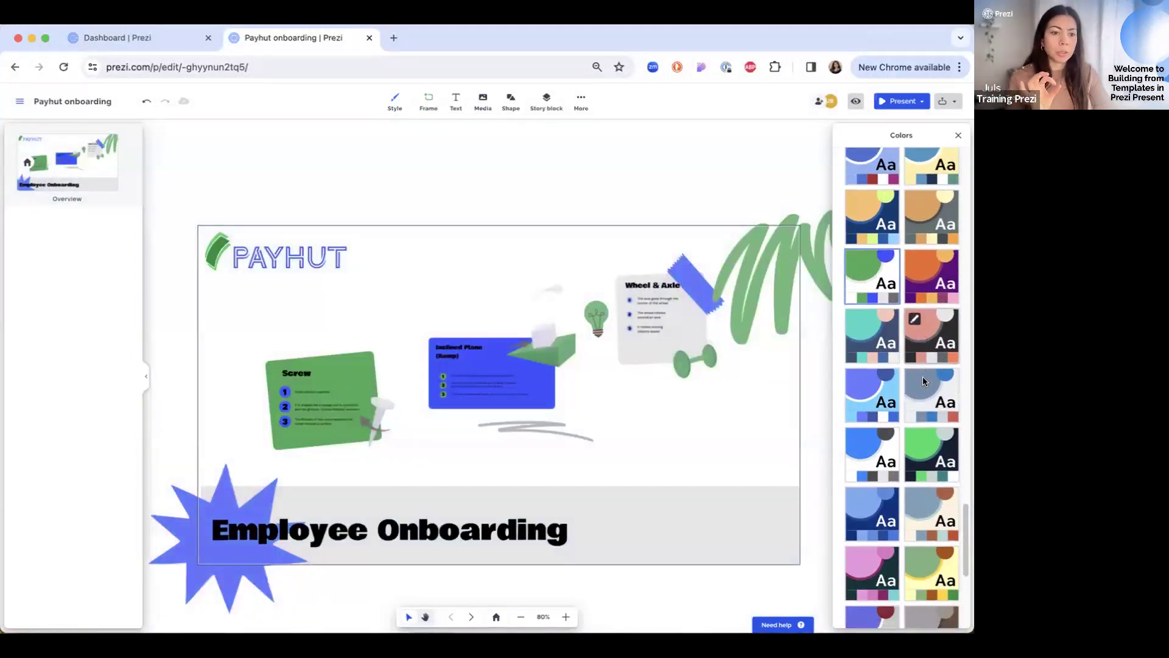
click(938, 478)
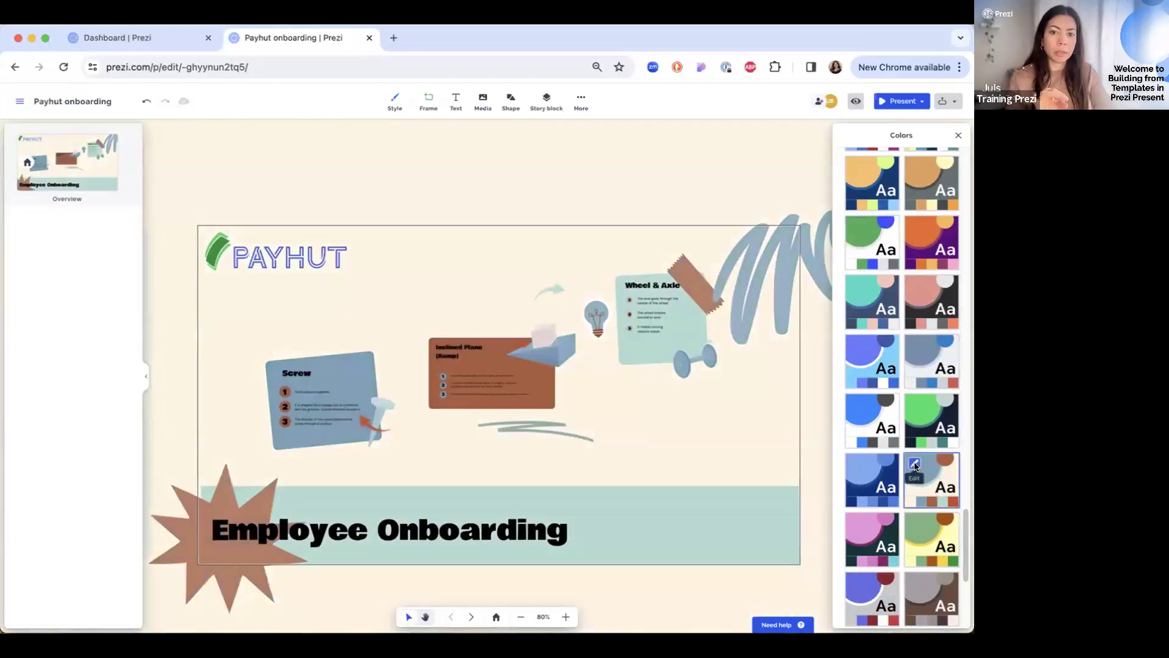
- Examine the eyedropper and hex code options for Color 1 of the applied default palette, then return to the palette list
click(915, 465)
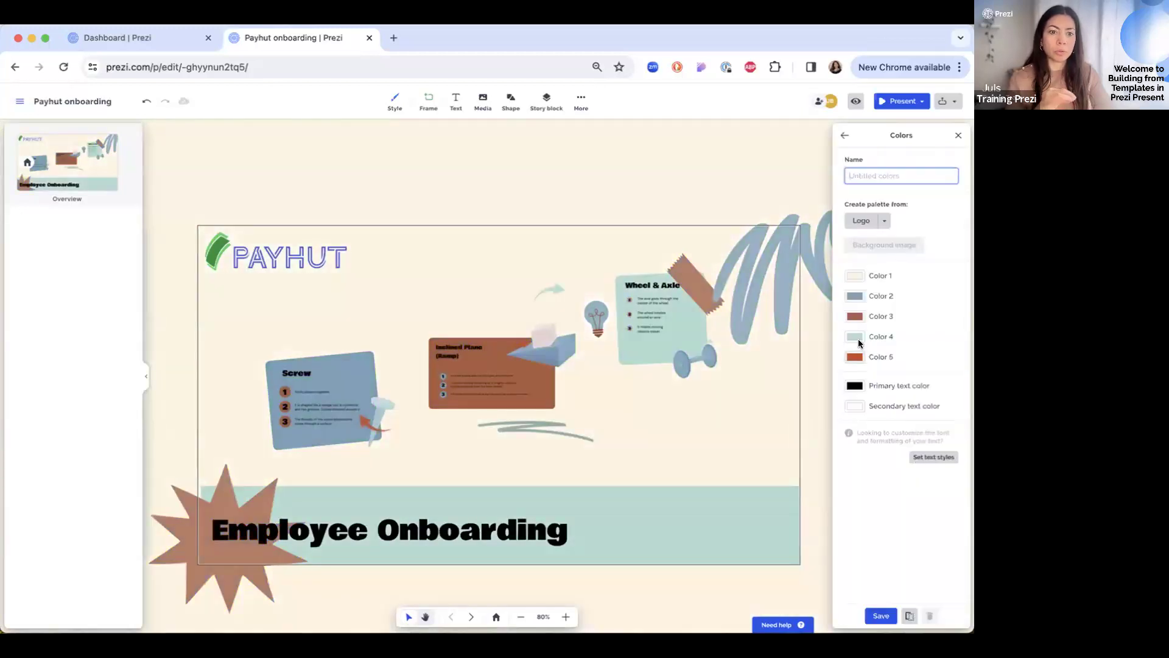
click(854, 276)
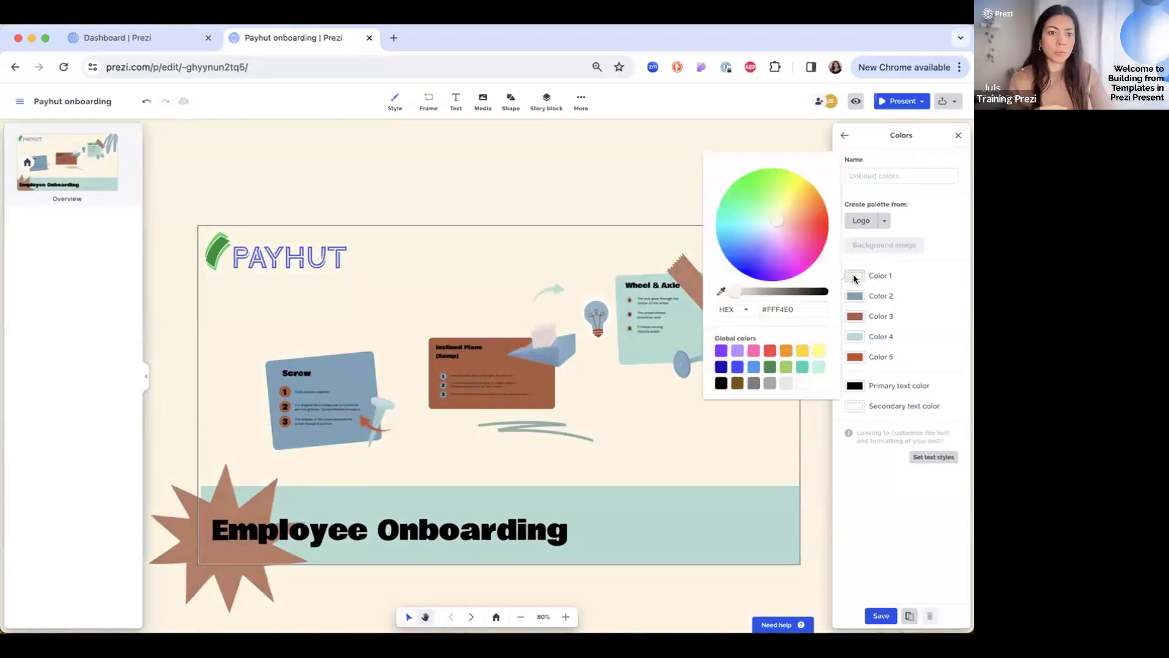
click(720, 292)
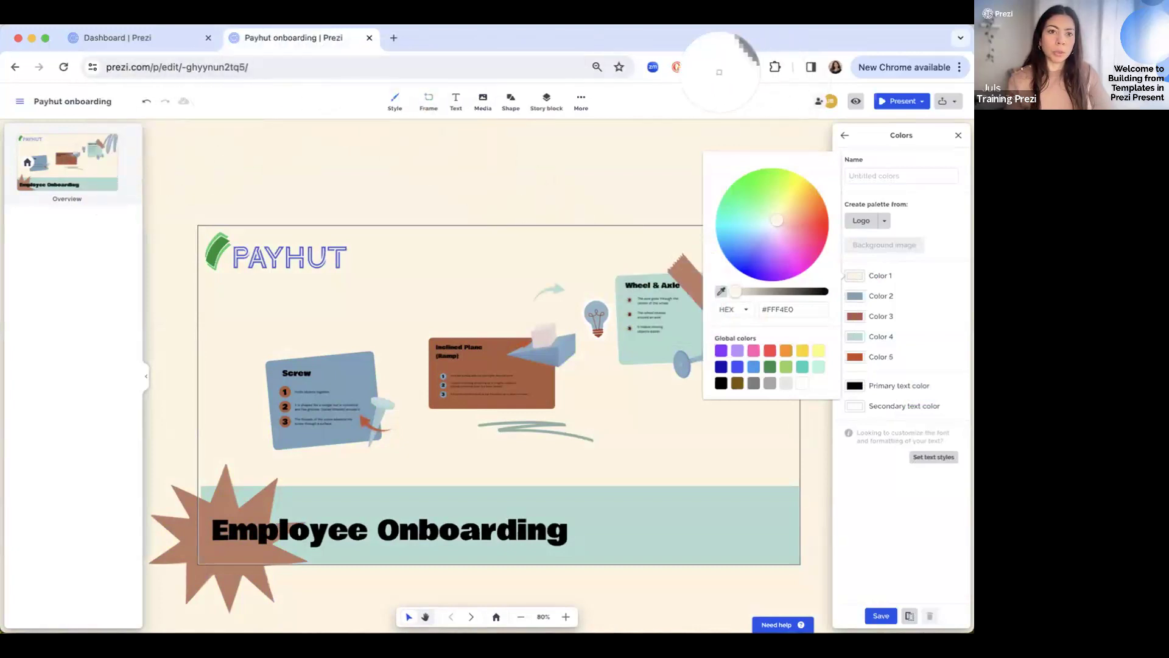
key(Escape)
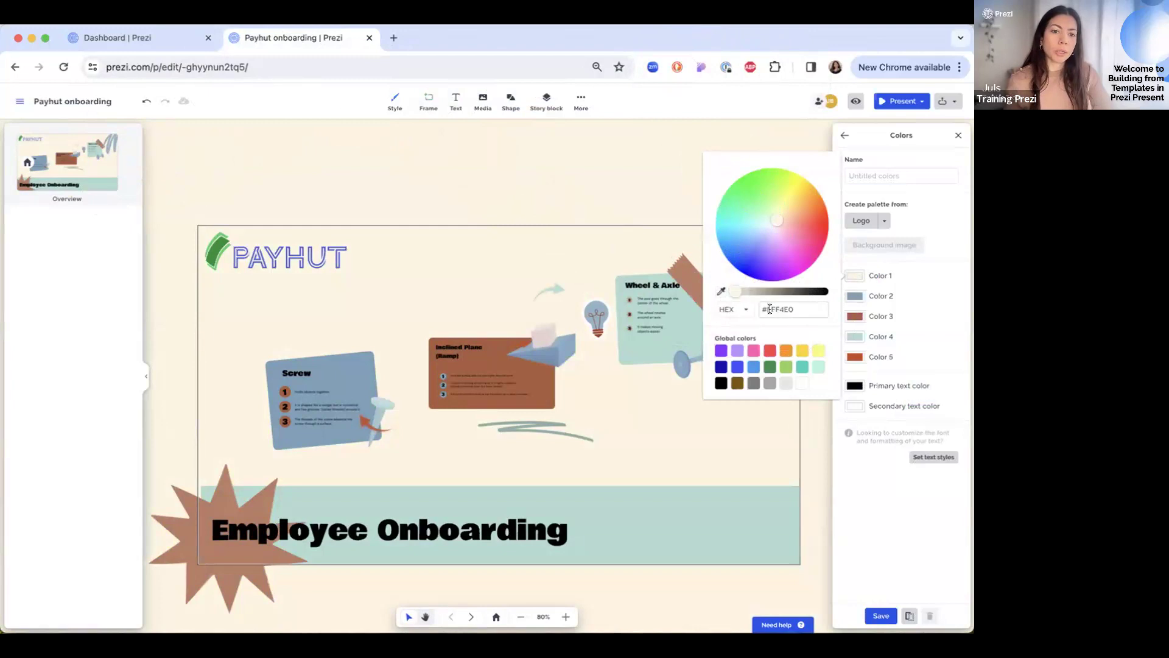
drag(766, 308, 806, 307)
click(809, 308)
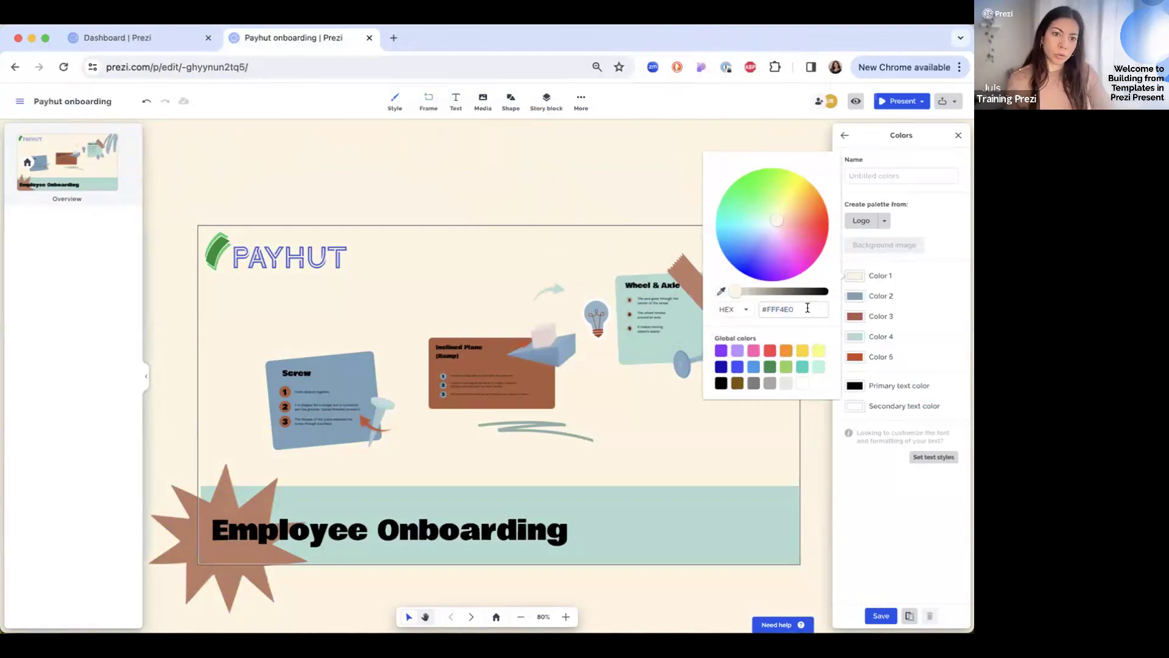
click(911, 264)
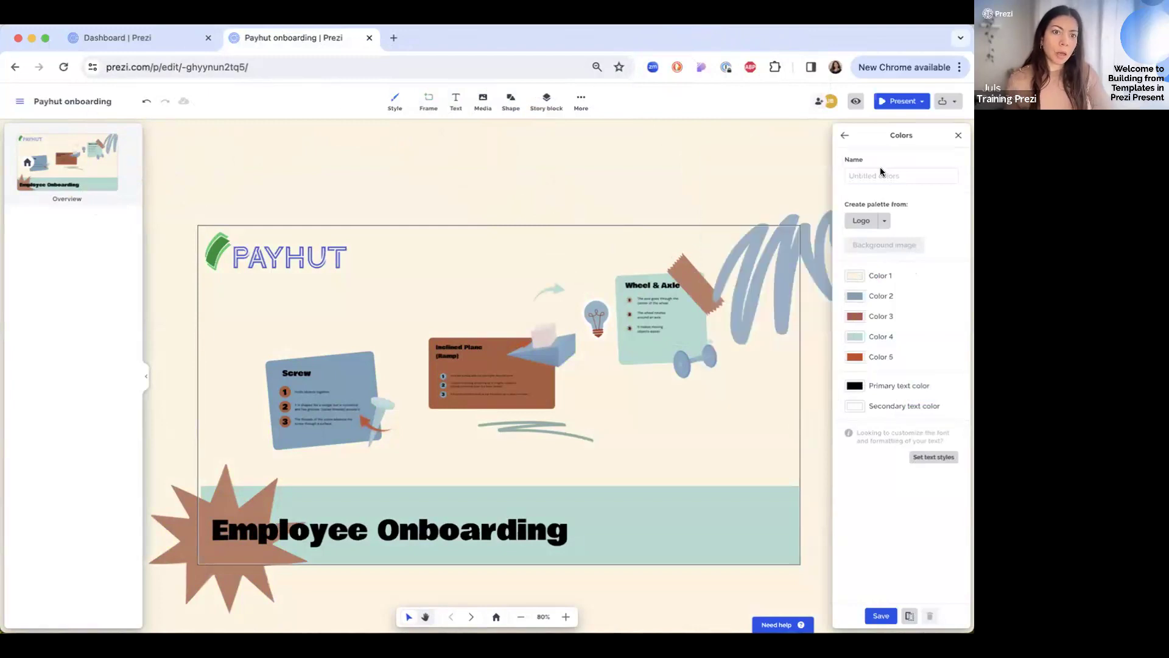
click(841, 134)
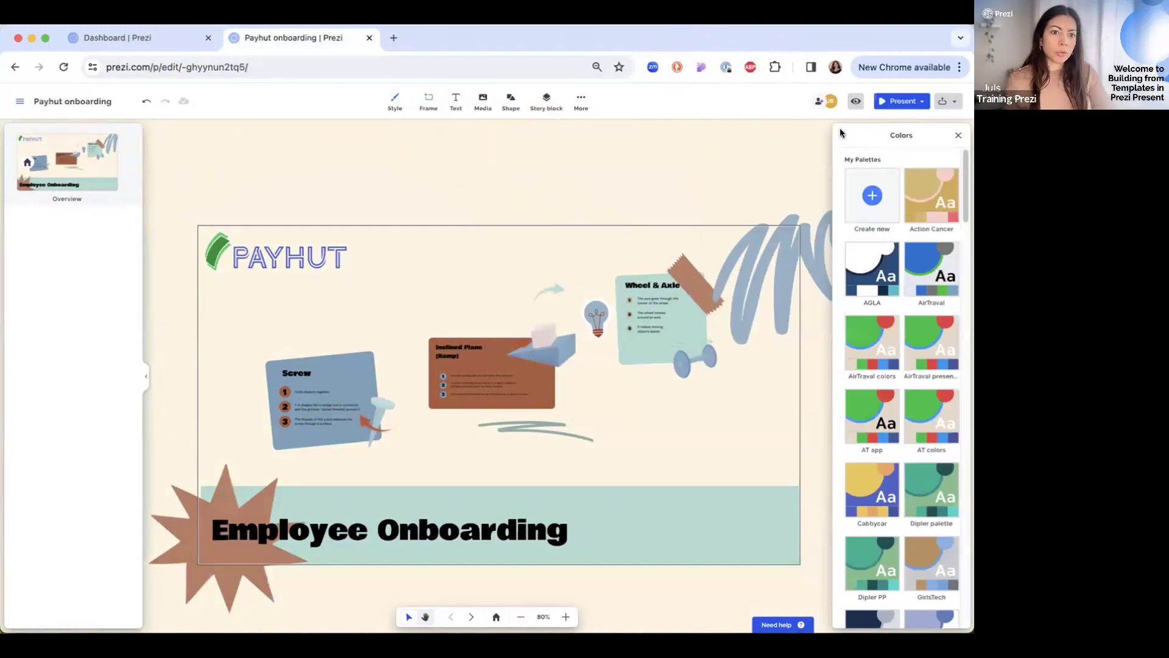
- Create a new color palette from the logo file Payhut_logo_002_new.png on the computer
click(879, 199)
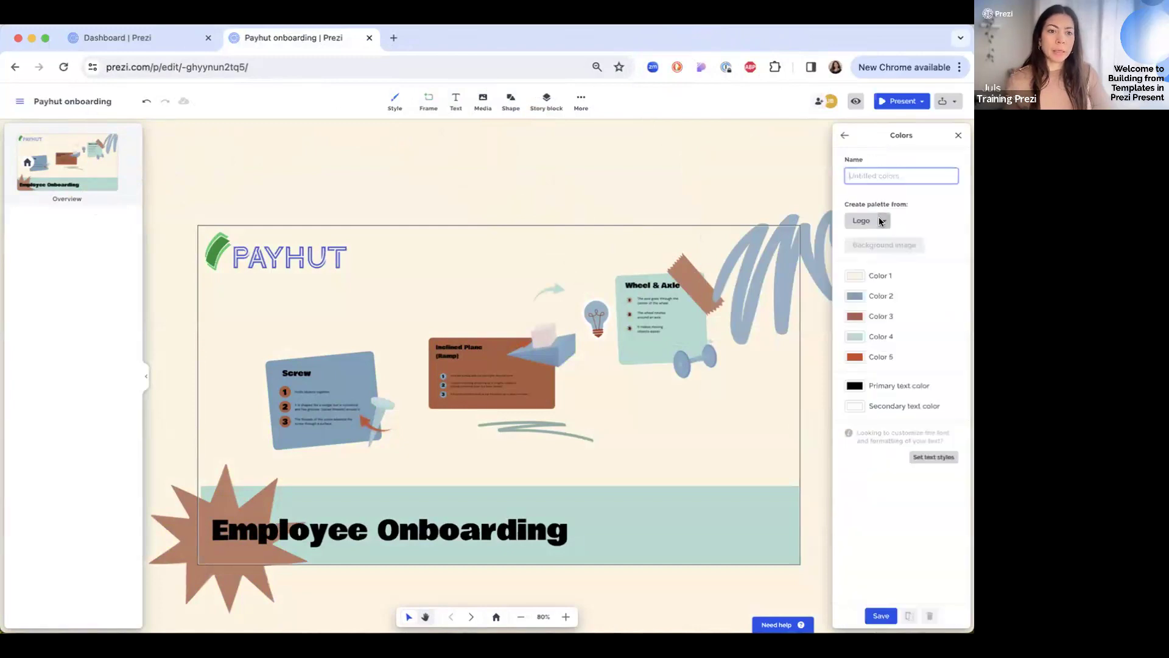
click(879, 218)
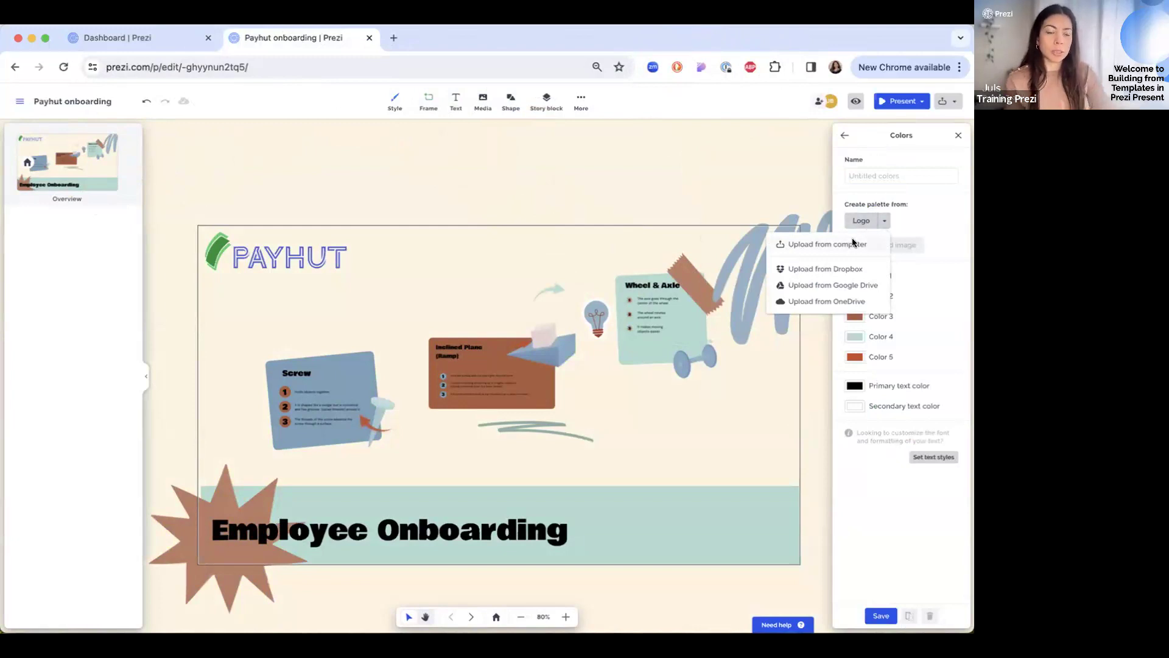
click(855, 243)
scroll(692, 358, down, 1)
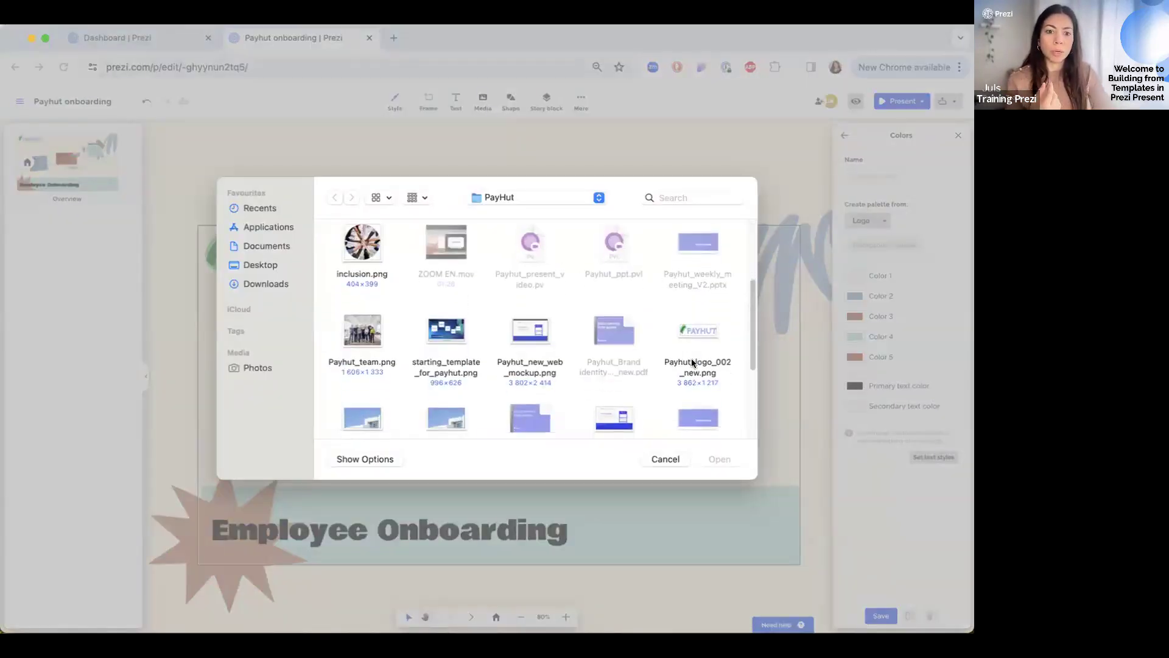
double_click(693, 327)
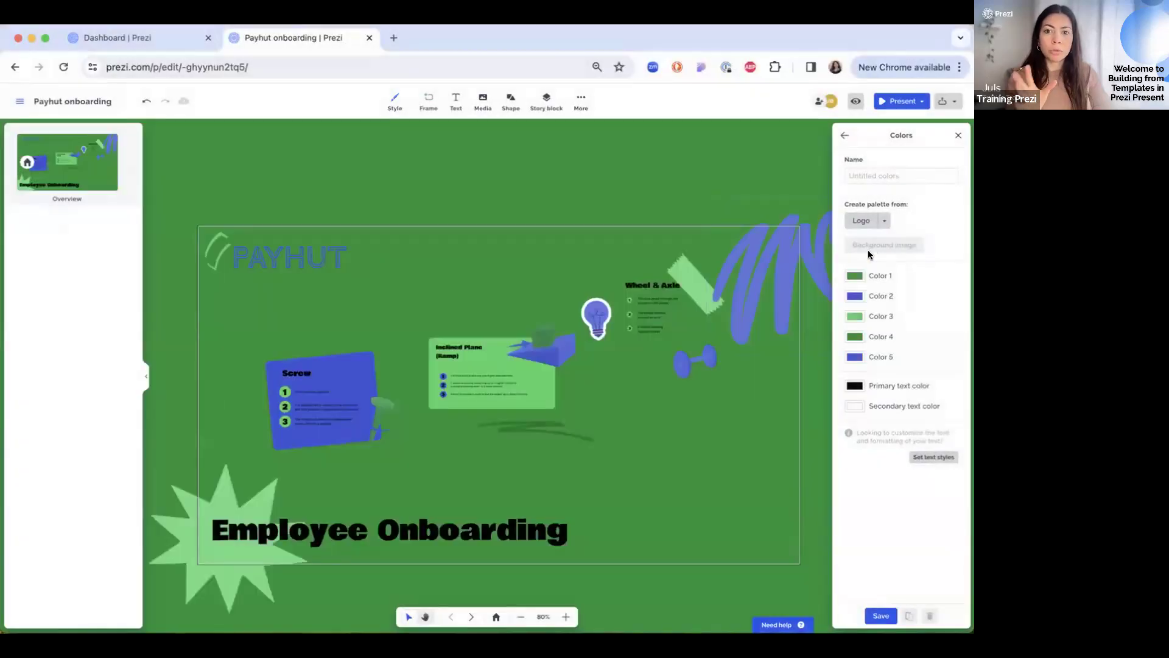
- Review Color 1 of the logo-based palette, look through the saved palettes for Payhut, and close the color settings
click(852, 279)
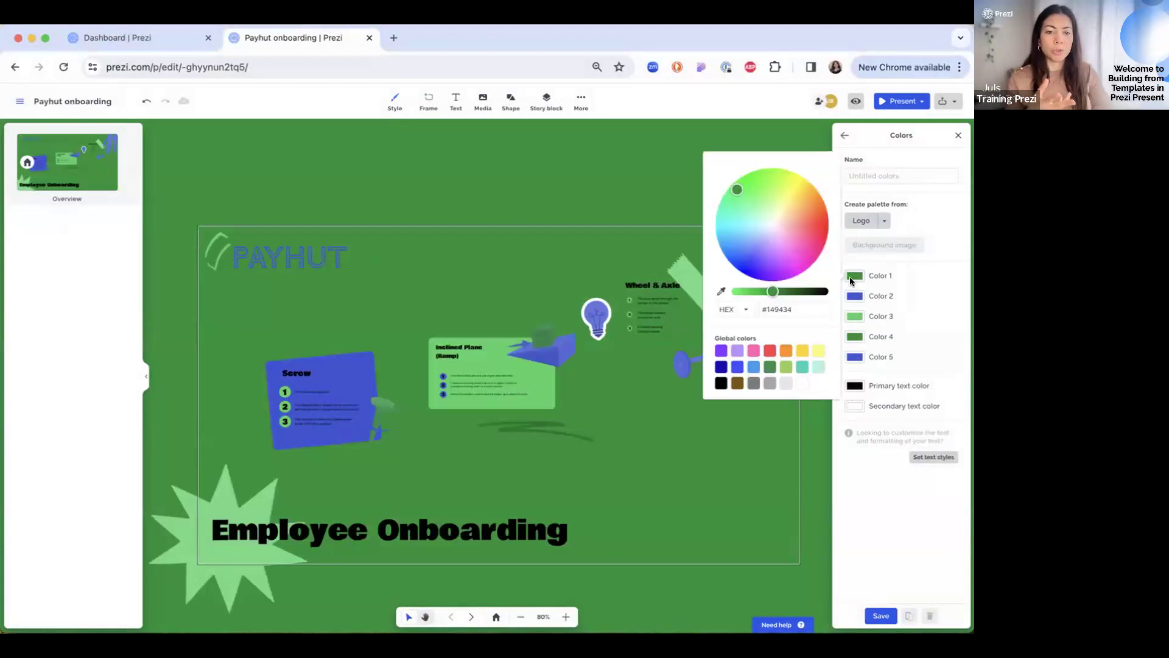
click(883, 265)
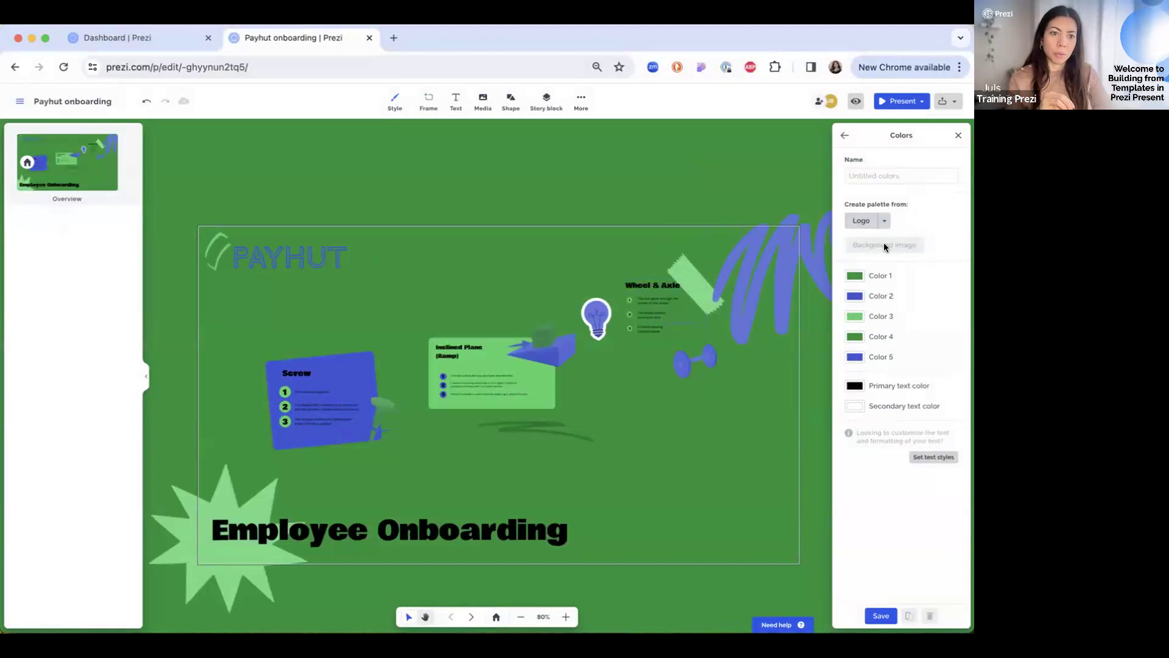
click(879, 177)
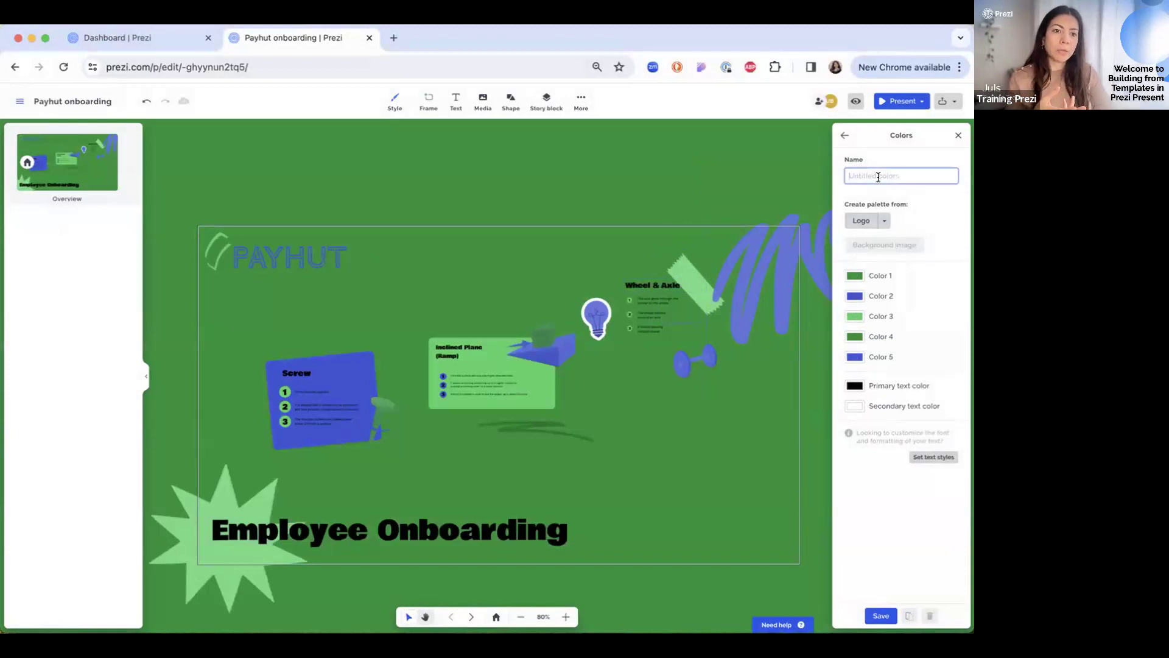
click(844, 136)
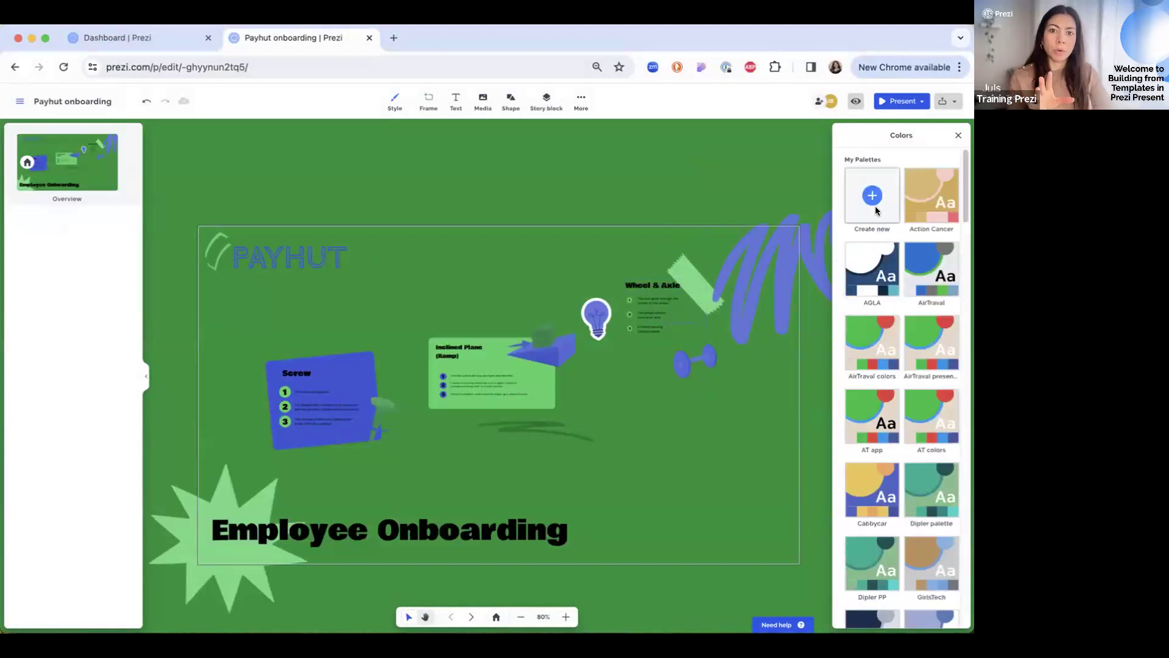
scroll(919, 417, down, 3)
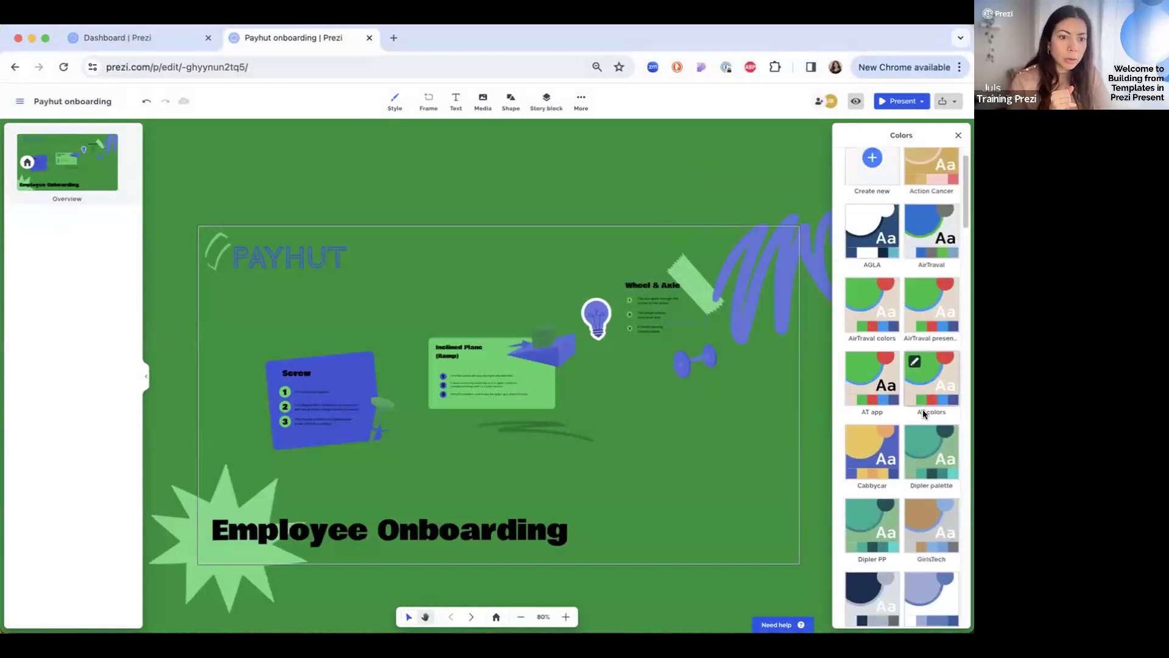
scroll(923, 408, down, 1)
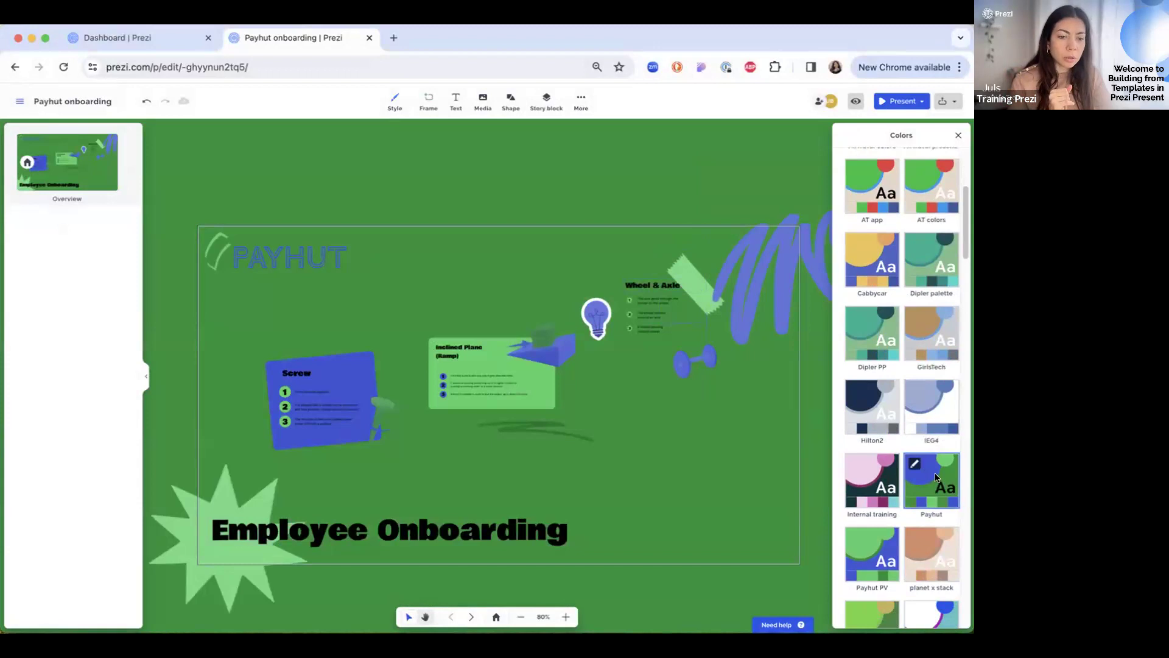
scroll(933, 475, down, 1)
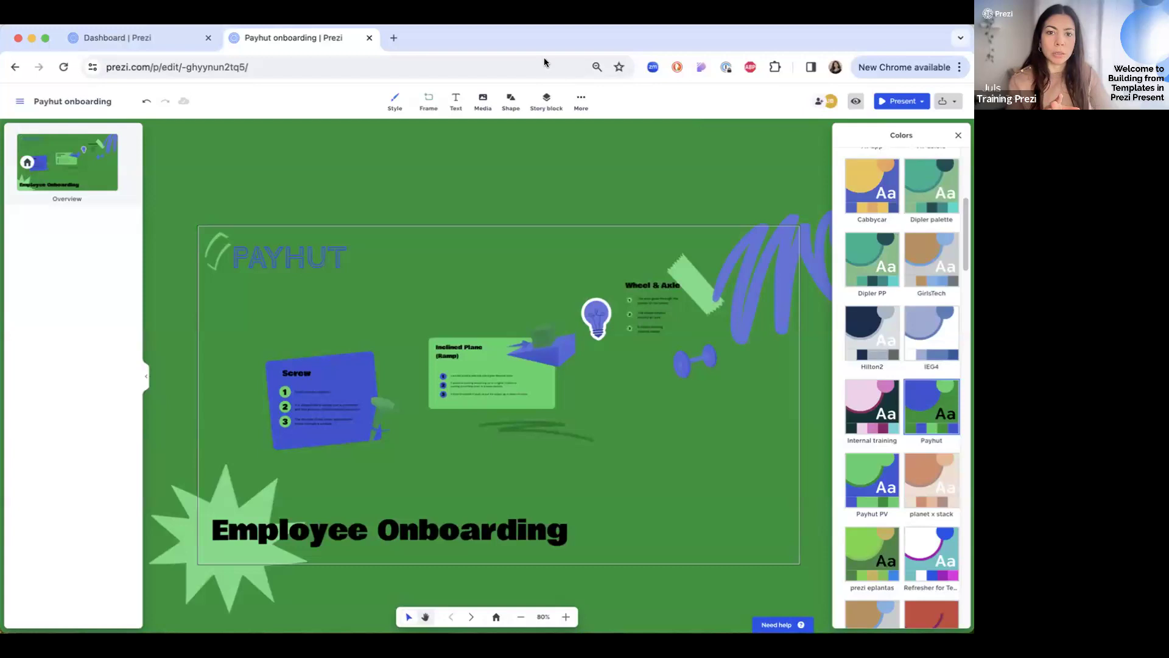
click(958, 135)
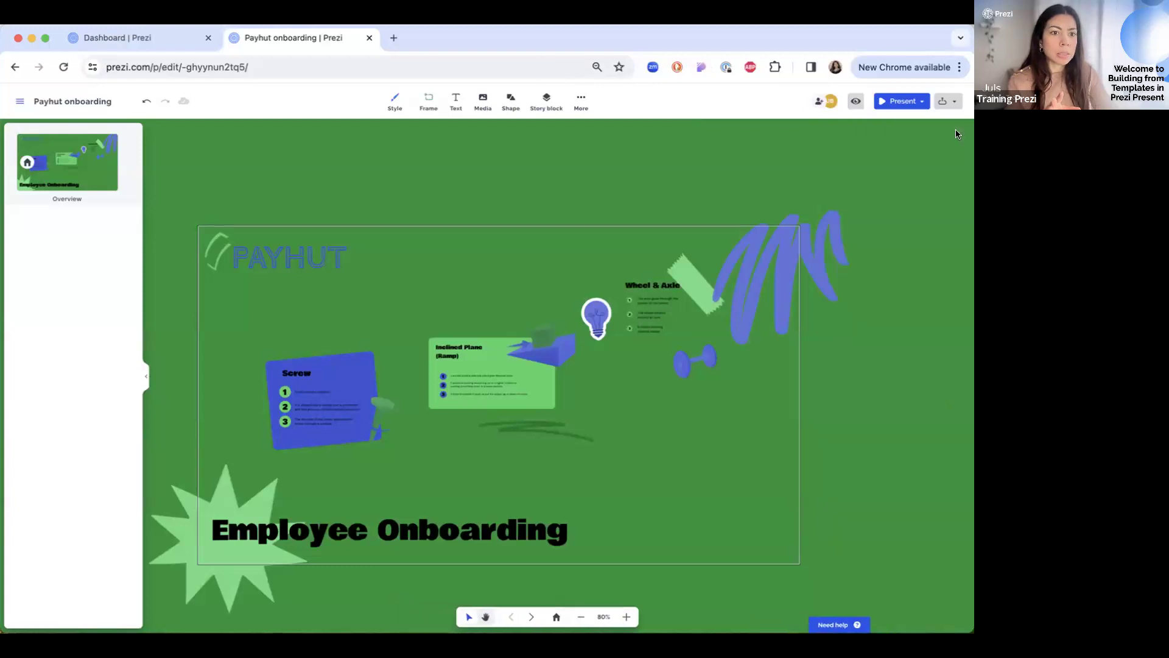
- Set the background to a linear gradient running from the scheme's dark green #149434 to its blue
click(393, 101)
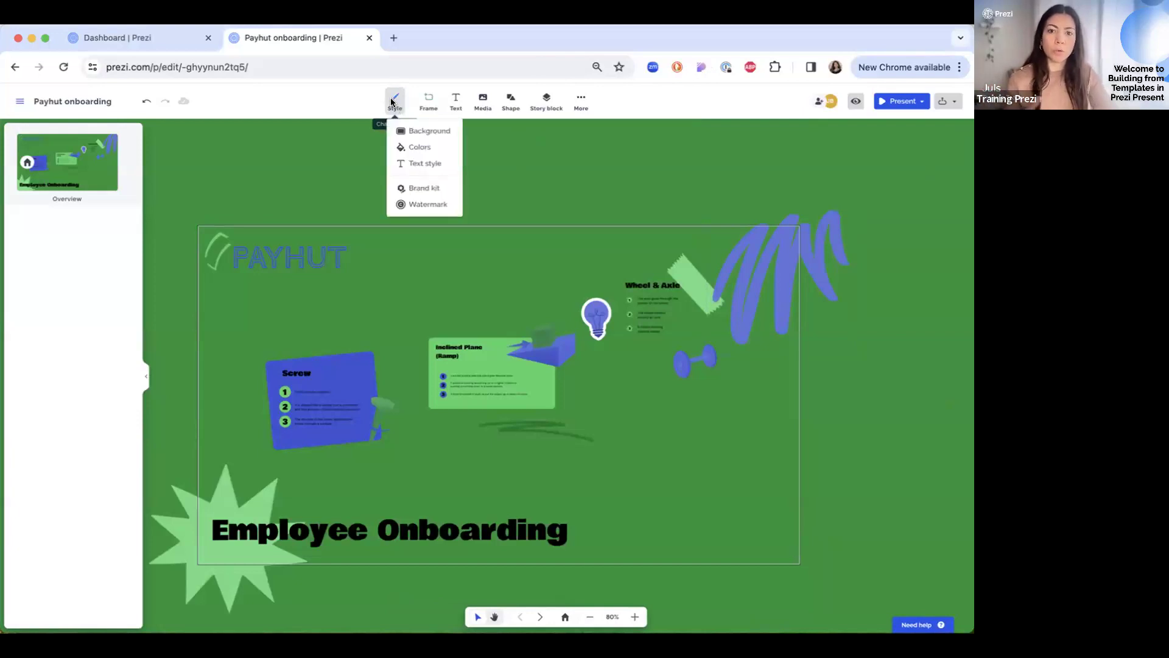
click(408, 130)
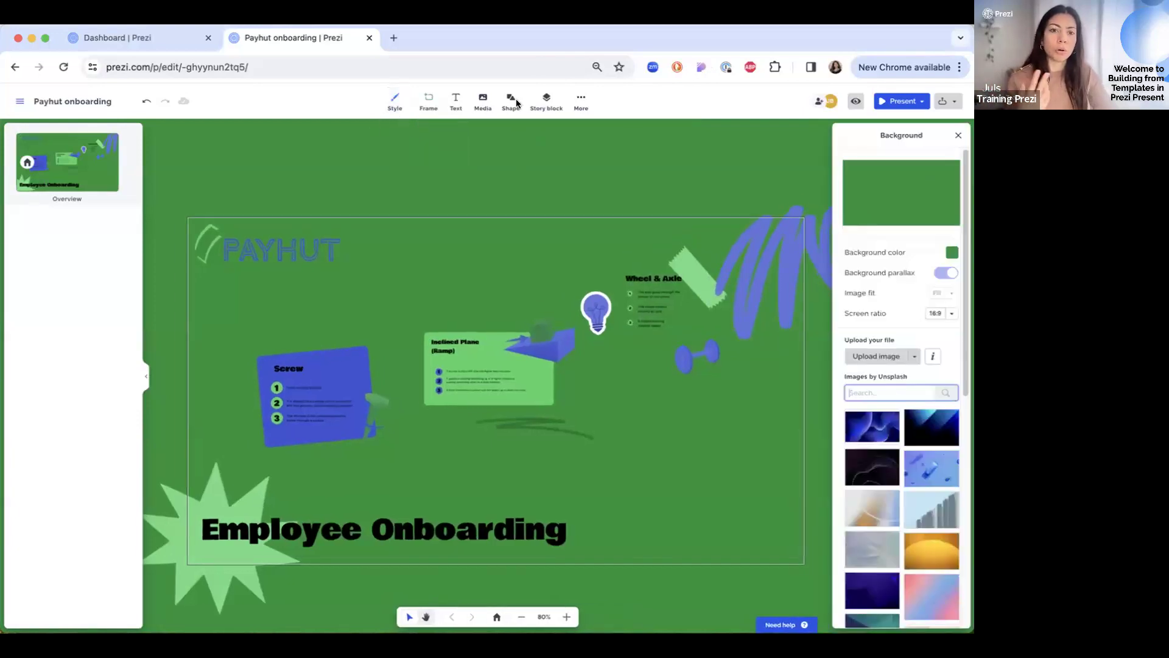
click(952, 253)
click(833, 117)
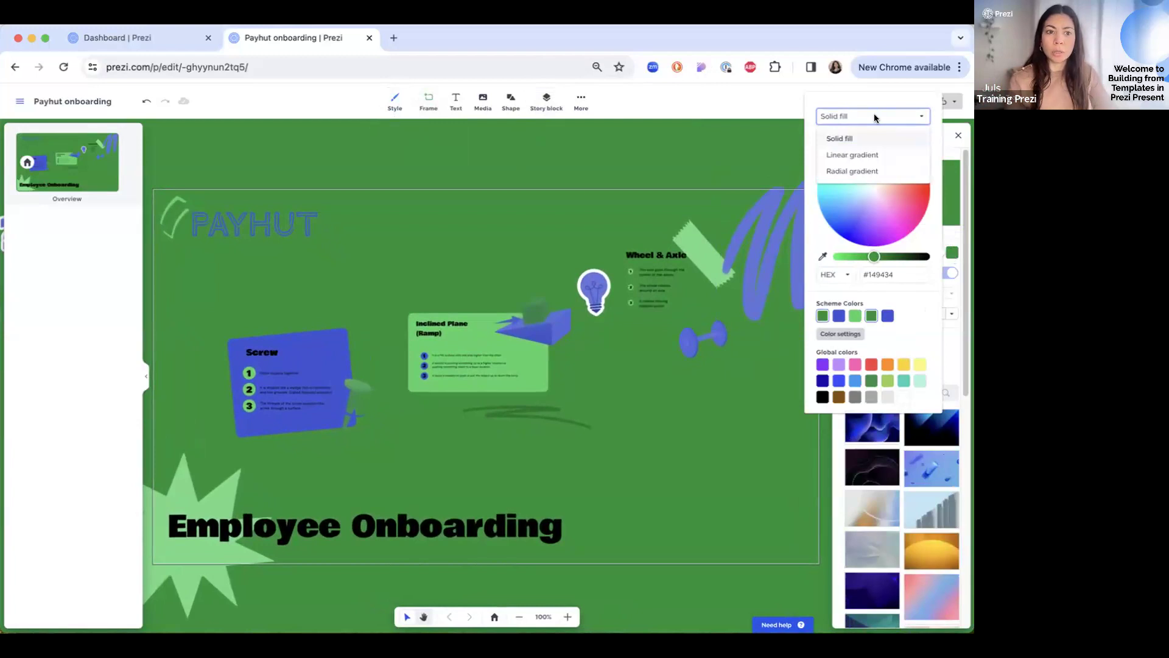
click(872, 155)
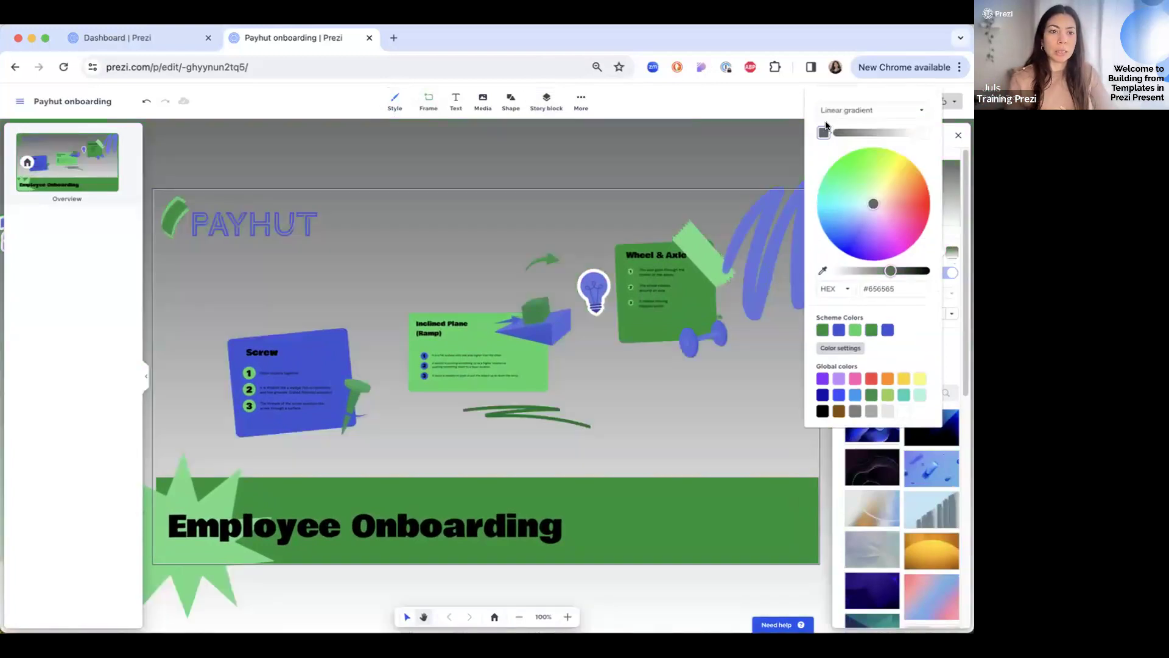
click(822, 329)
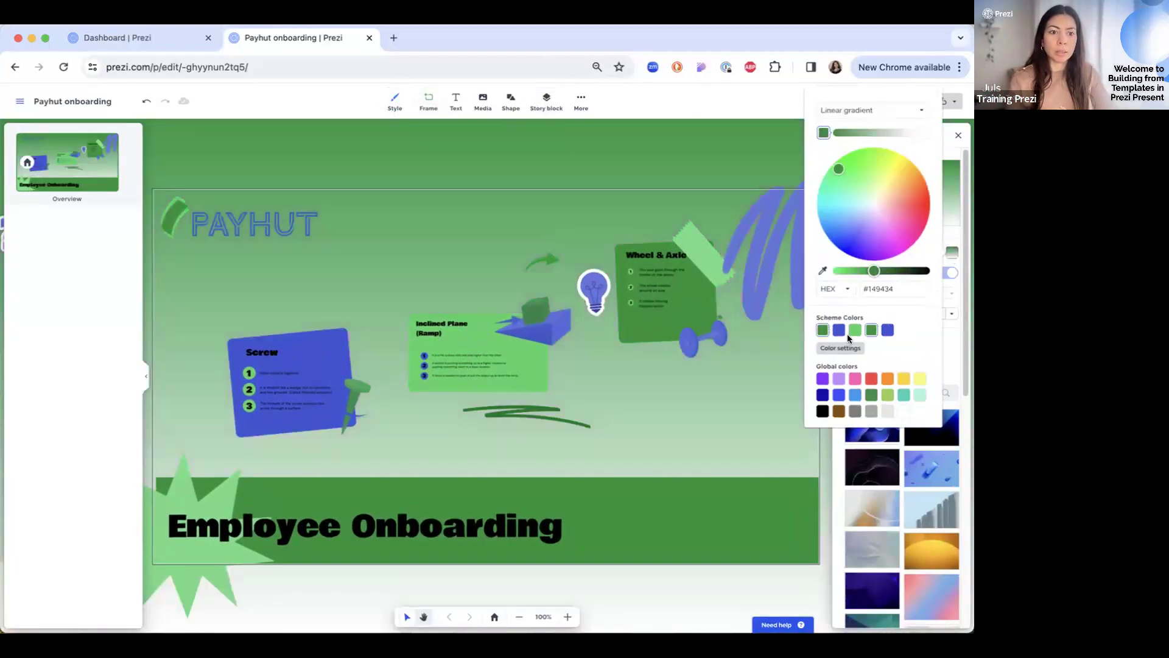
click(919, 134)
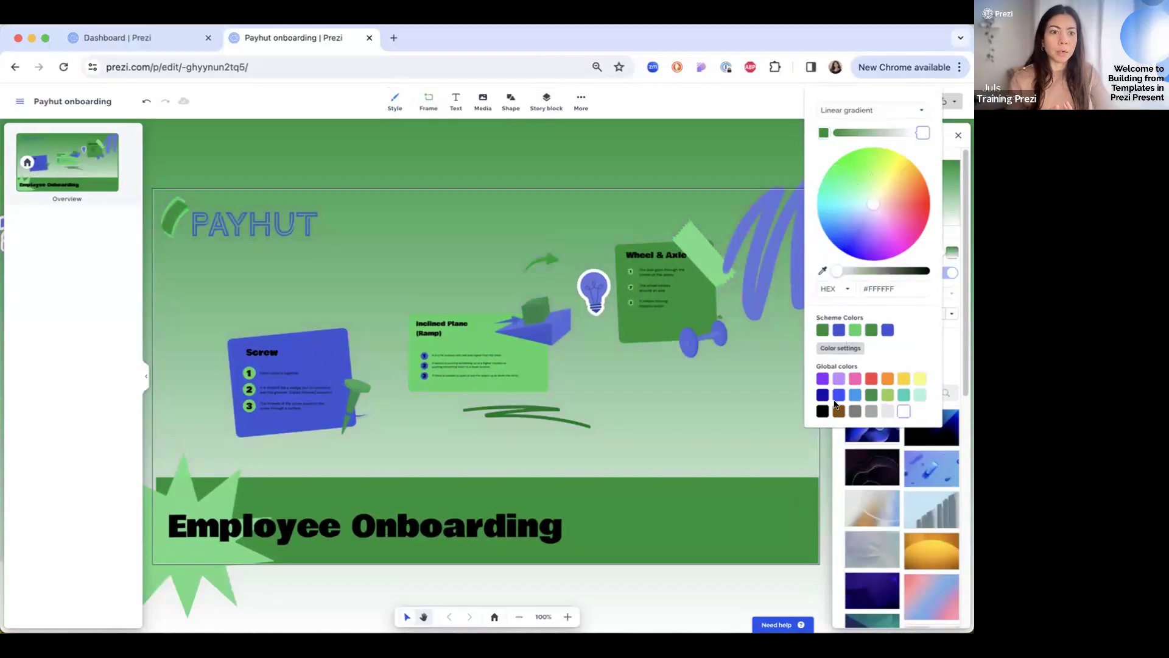
click(834, 331)
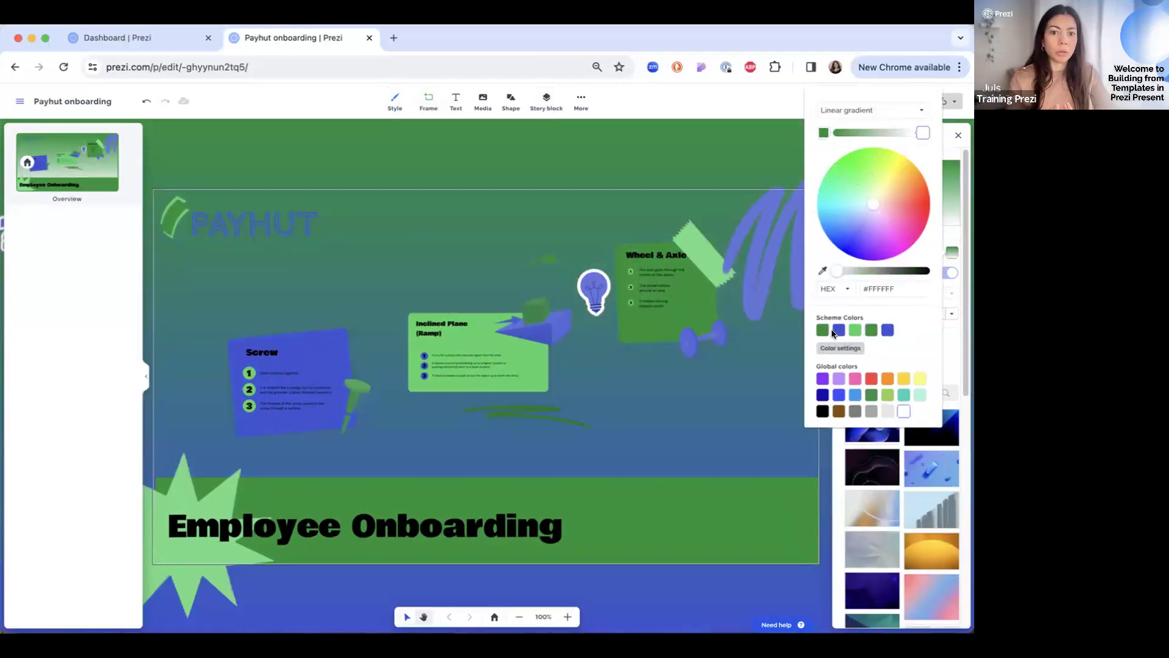
- Try a radial gradient for the background, and set the background to a solid fill in the scheme's dark green
click(853, 112)
click(850, 164)
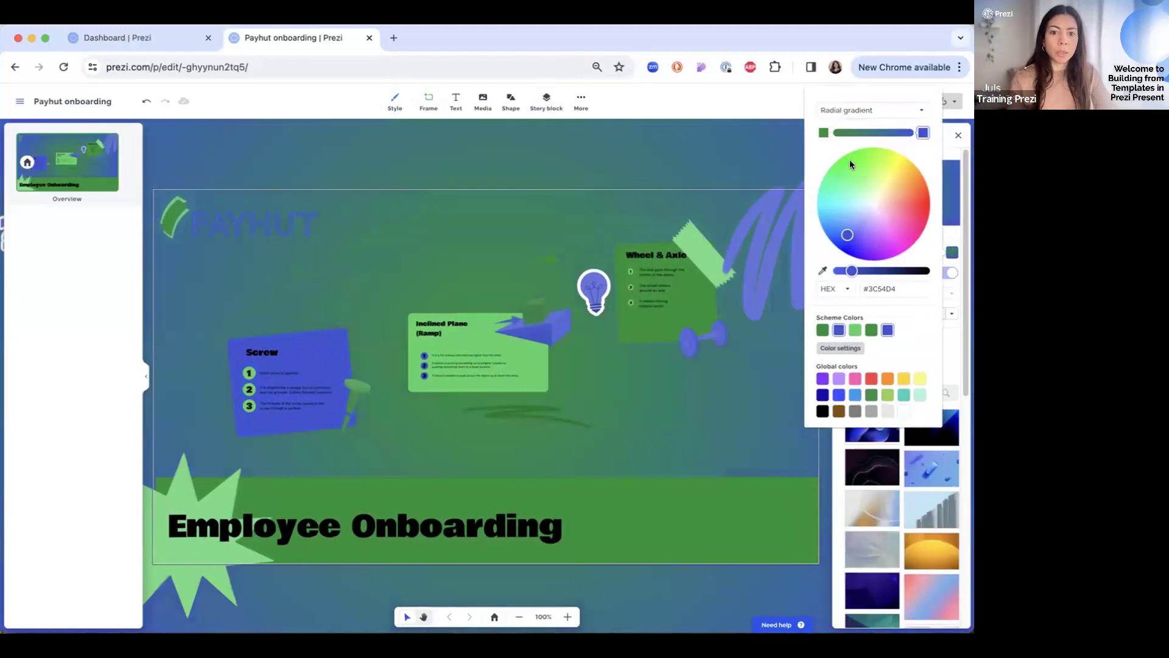
click(917, 111)
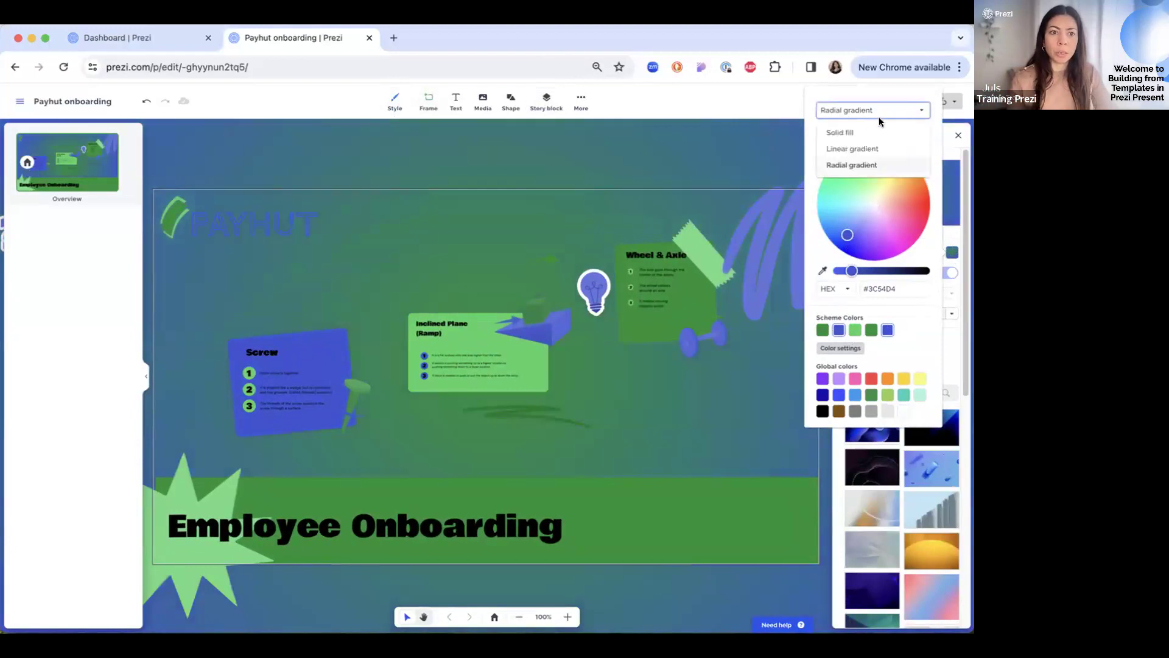
click(846, 129)
click(908, 223)
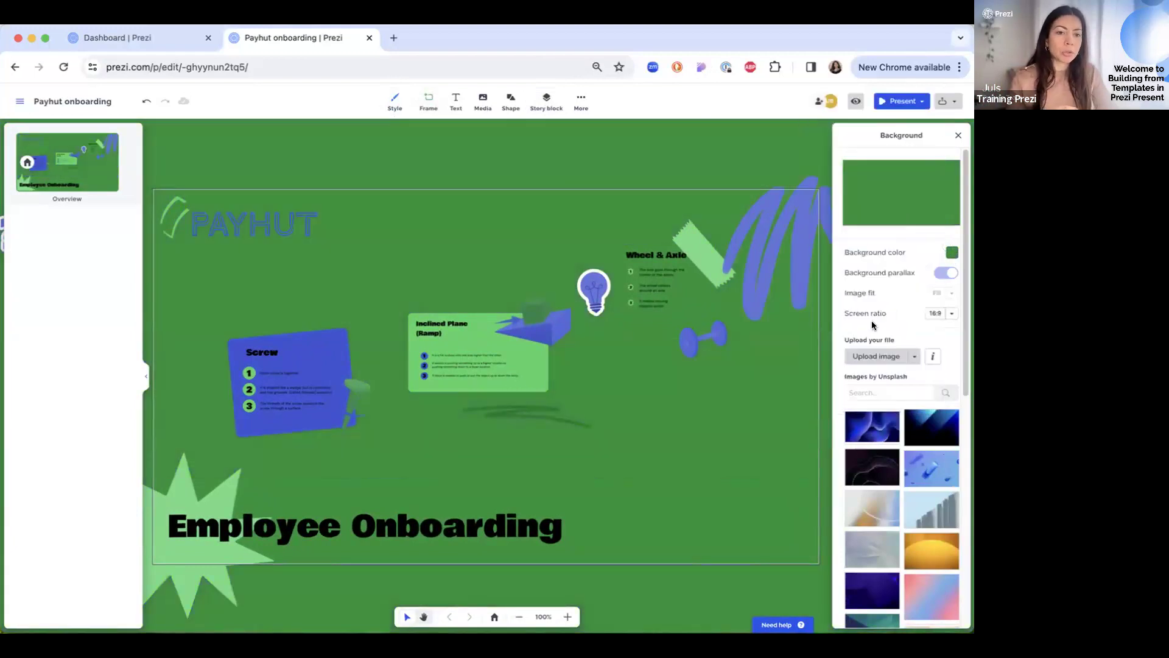
- Search the Unsplash background images for "green", look through the pictures, and clear the search
scroll(875, 328, down, 3)
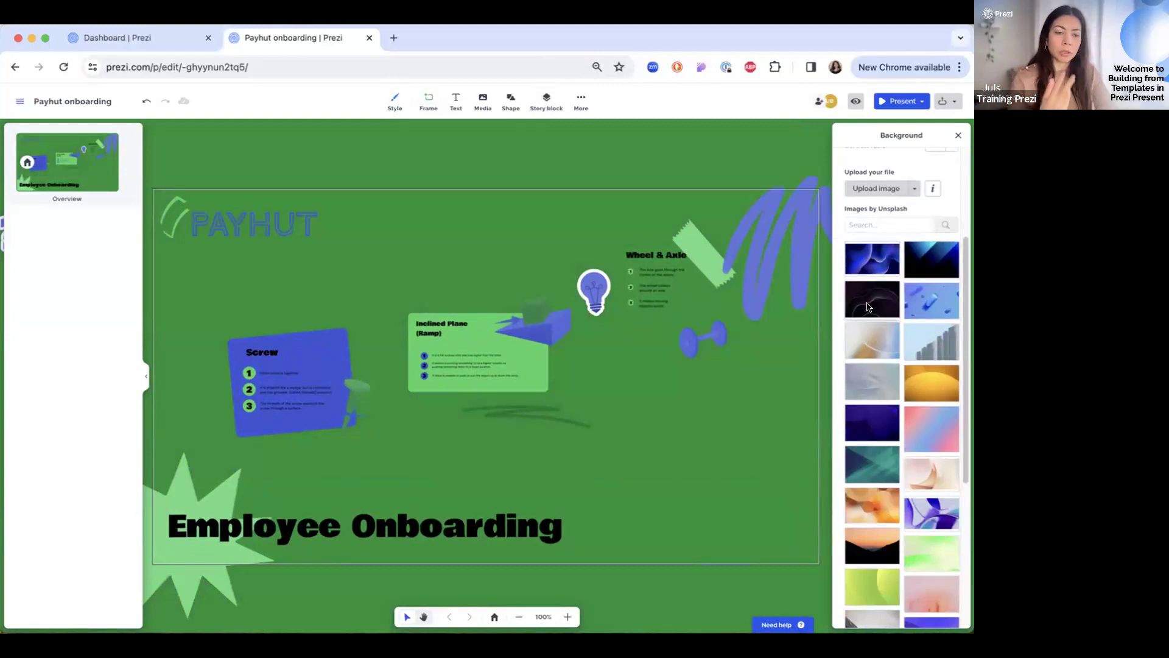
click(892, 226)
text(green)
key(Return)
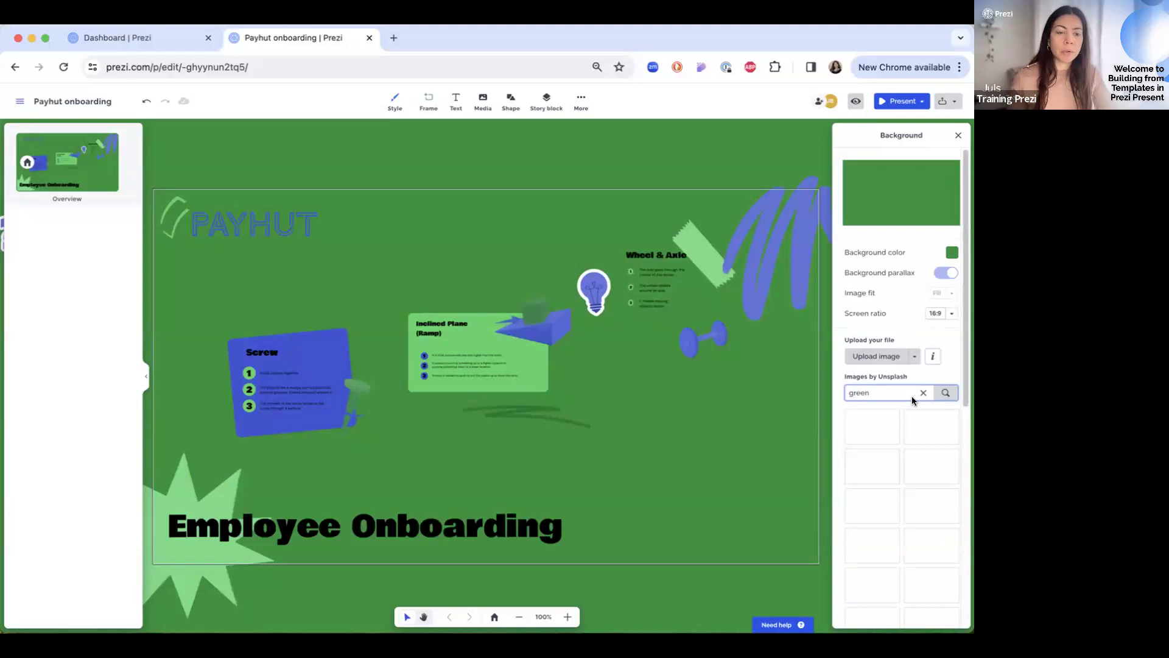
scroll(914, 274, down, 2)
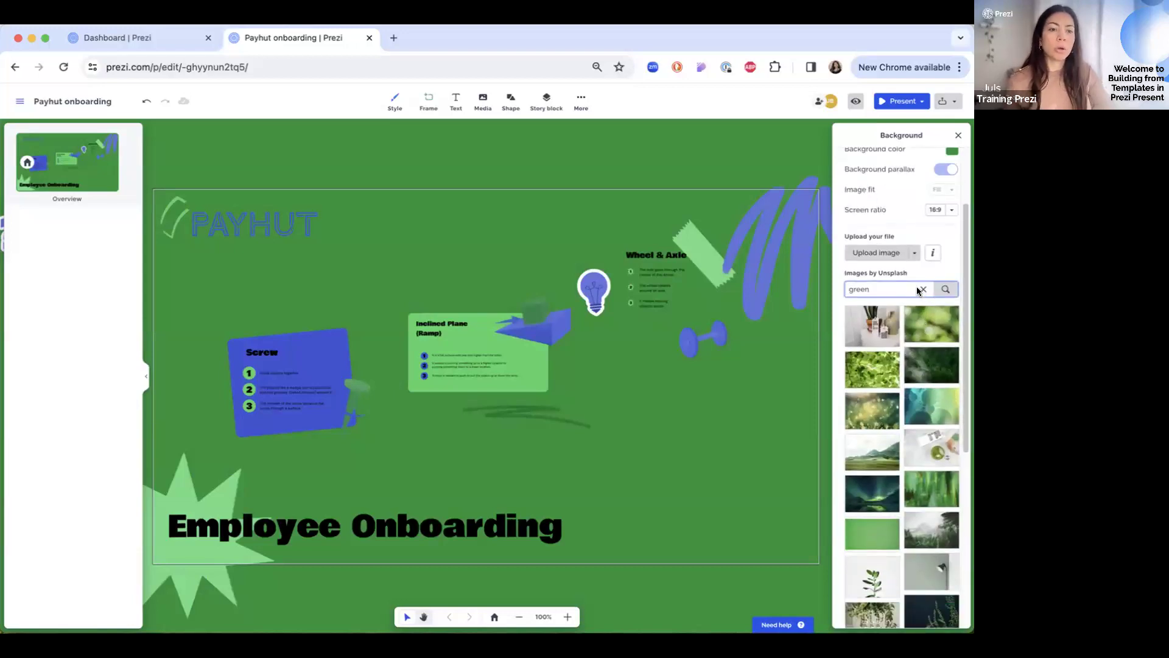
click(922, 289)
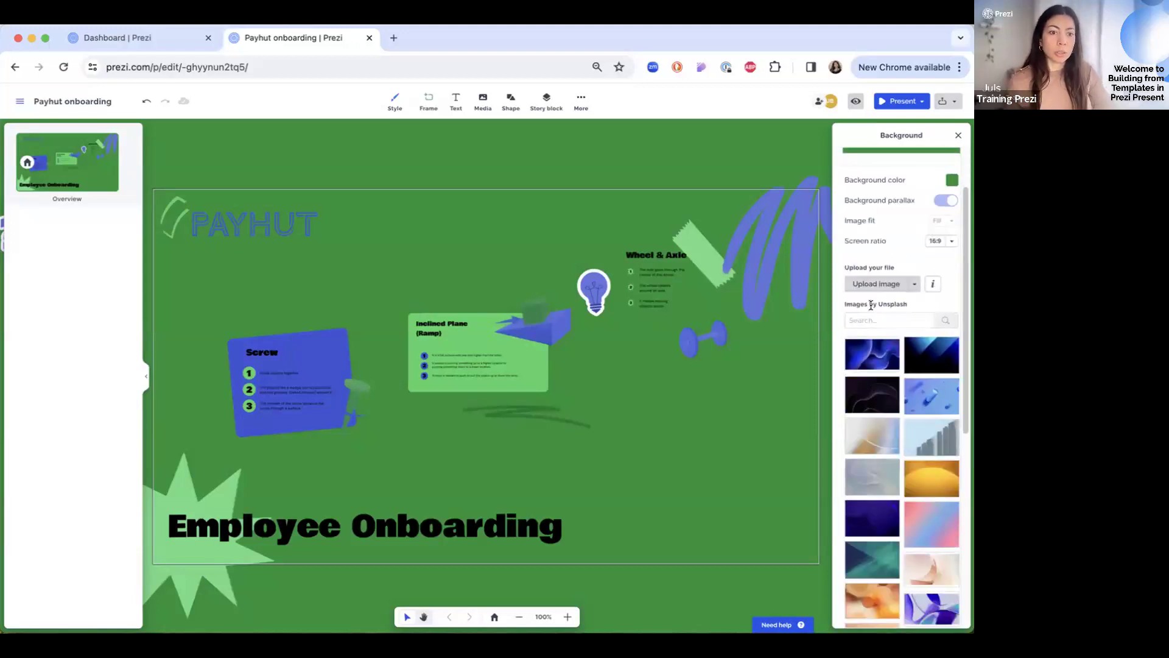
- Search the Unsplash background images for "onboarding", look through the pictures, and clear the search
text(onba)
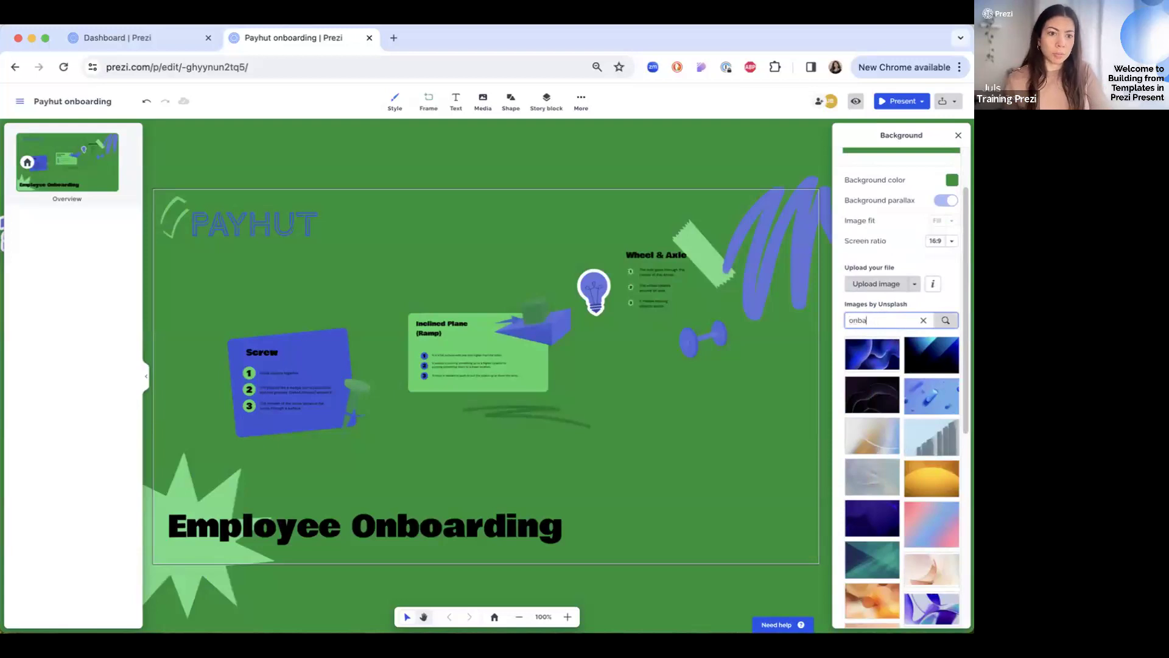
key(BackSpace)
text(oarding)
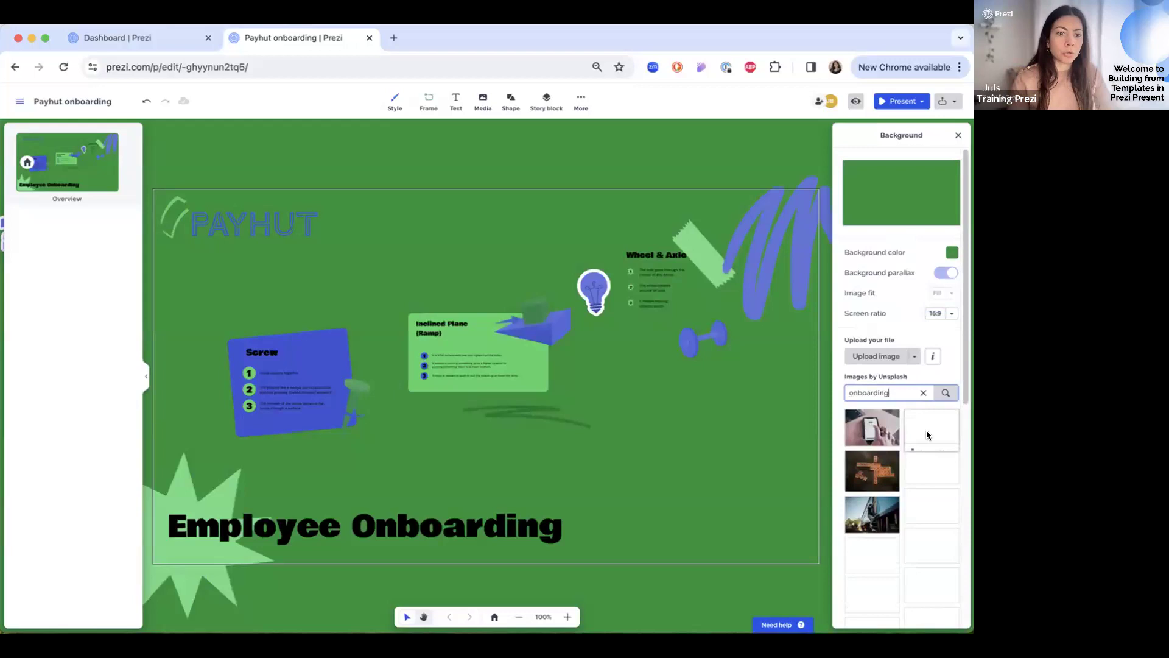
scroll(927, 435, down, 3)
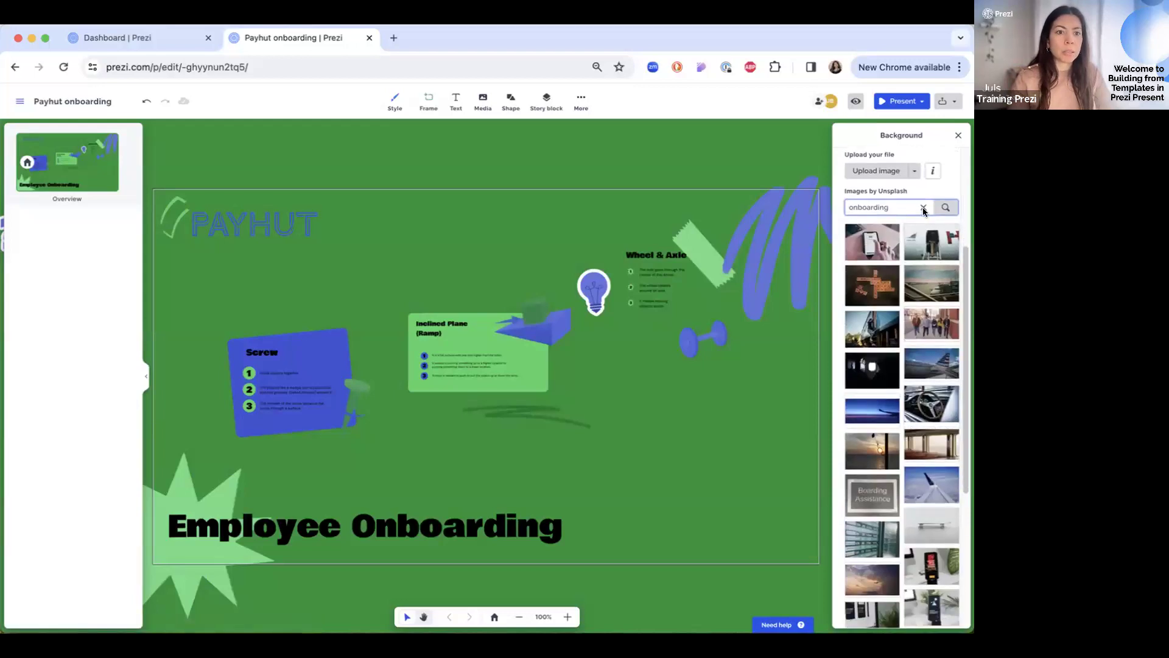
click(922, 207)
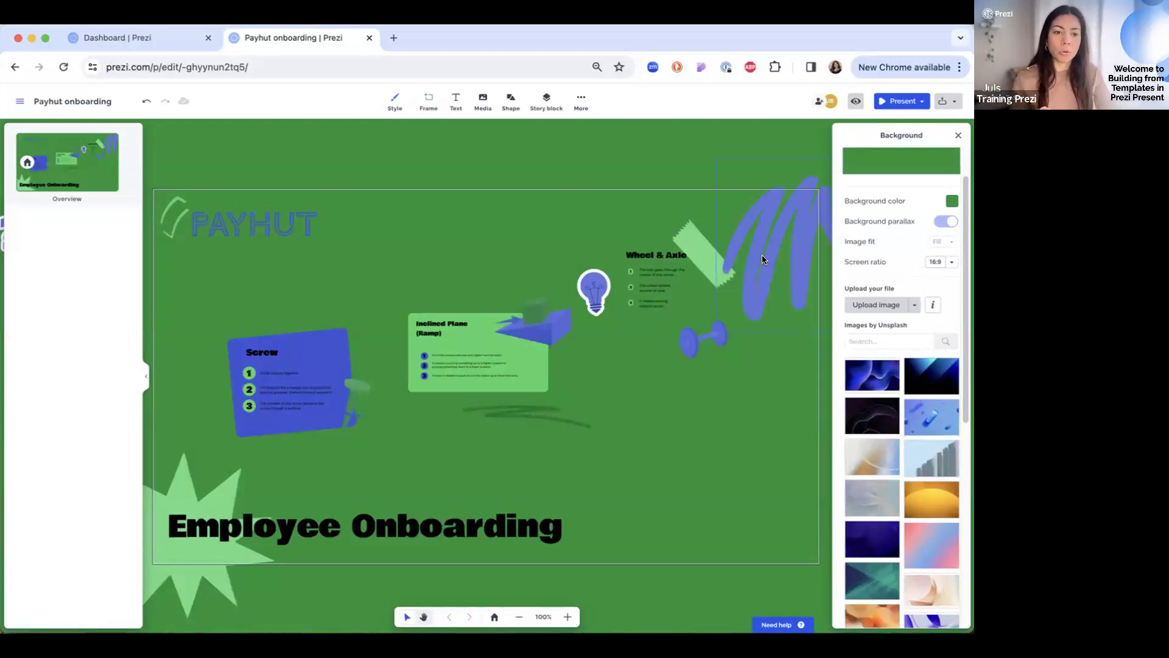
- Apply the Unsplash image with teal and dark blue diagonal shapes as the background
scroll(886, 438, down, 4)
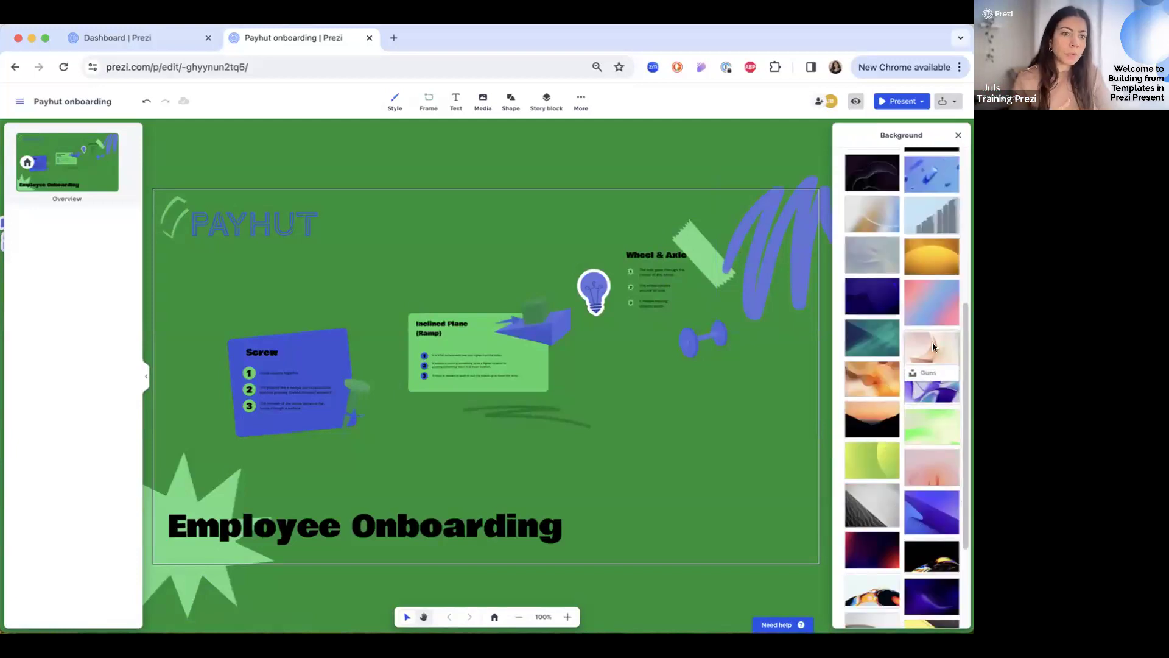
click(875, 337)
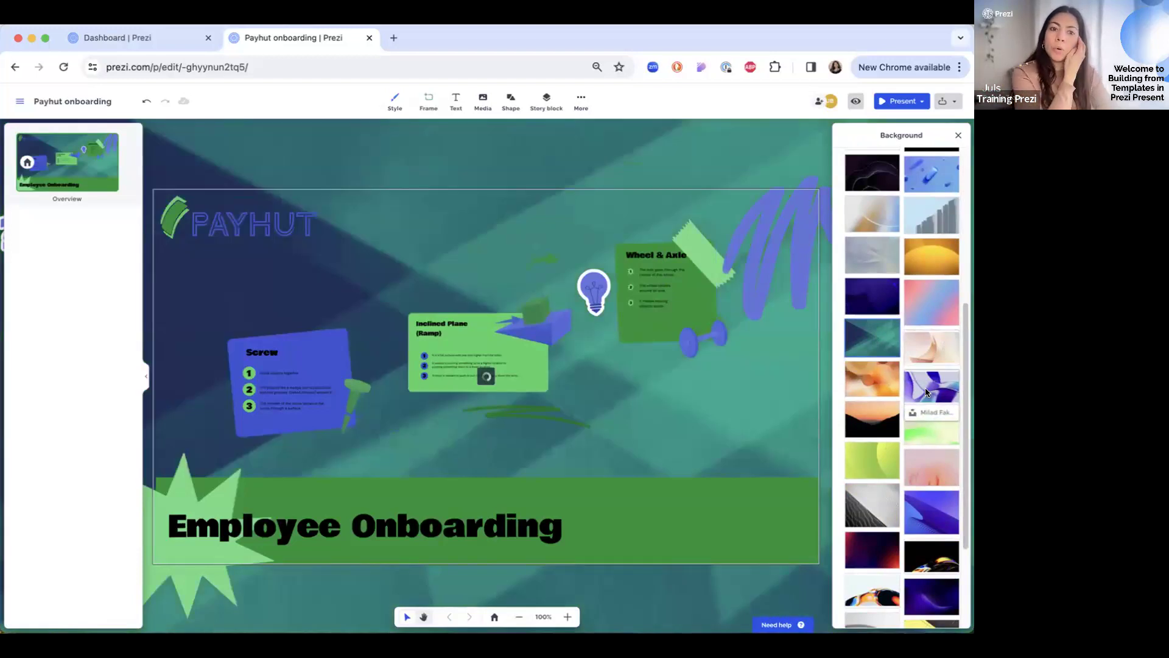
scroll(925, 390, down, 3)
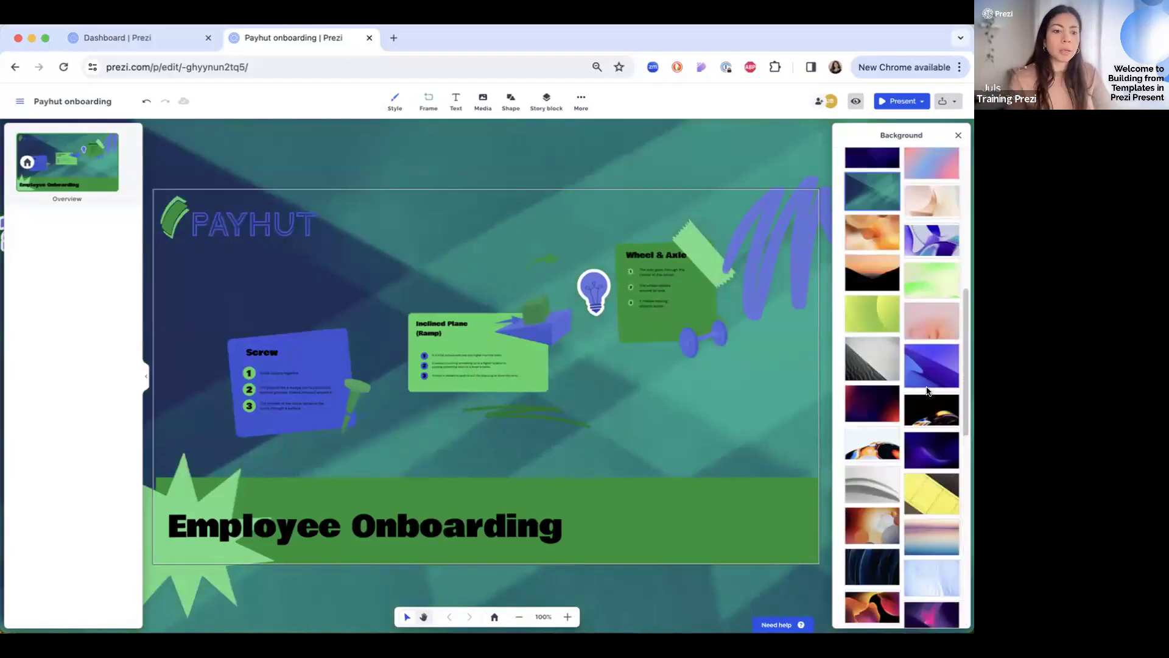
- Search the Unsplash background images for "background", look through the pictures, and clear the search
scroll(926, 386, up, 8)
click(880, 312)
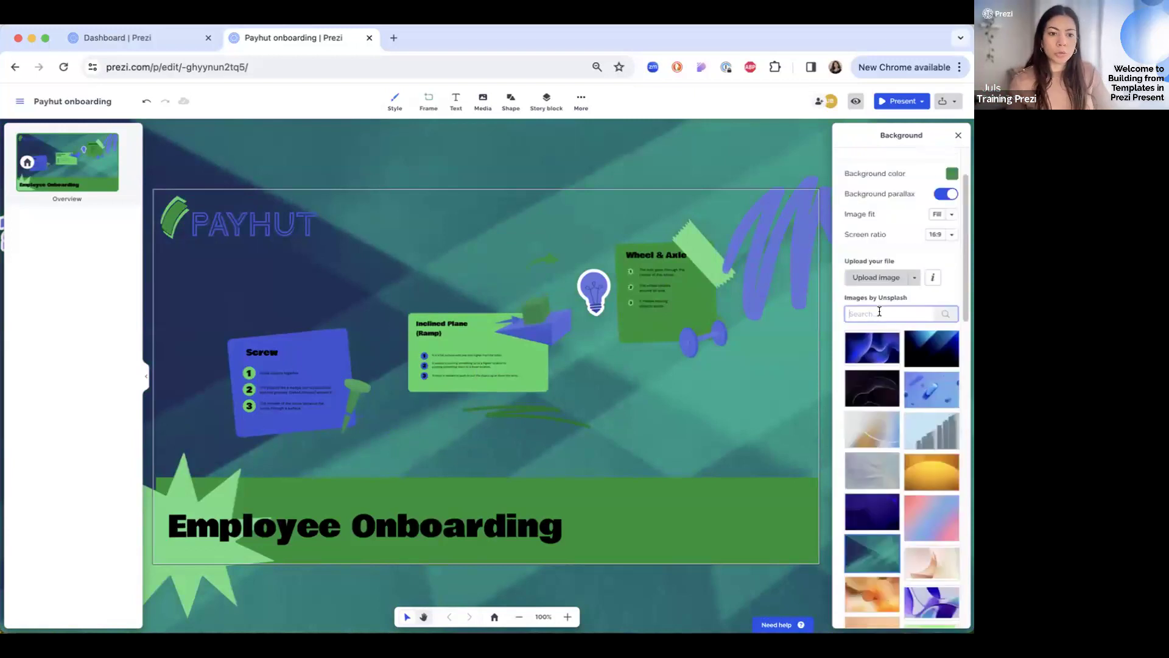
text(back)
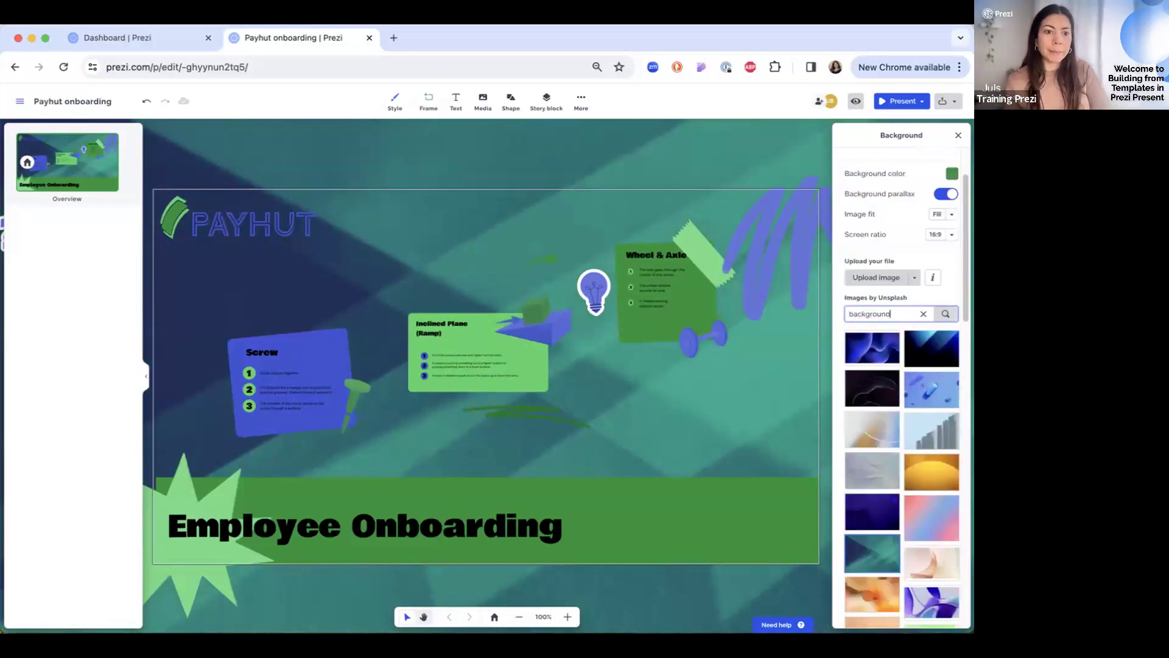
text(ground)
key(Return)
scroll(914, 427, down, 2)
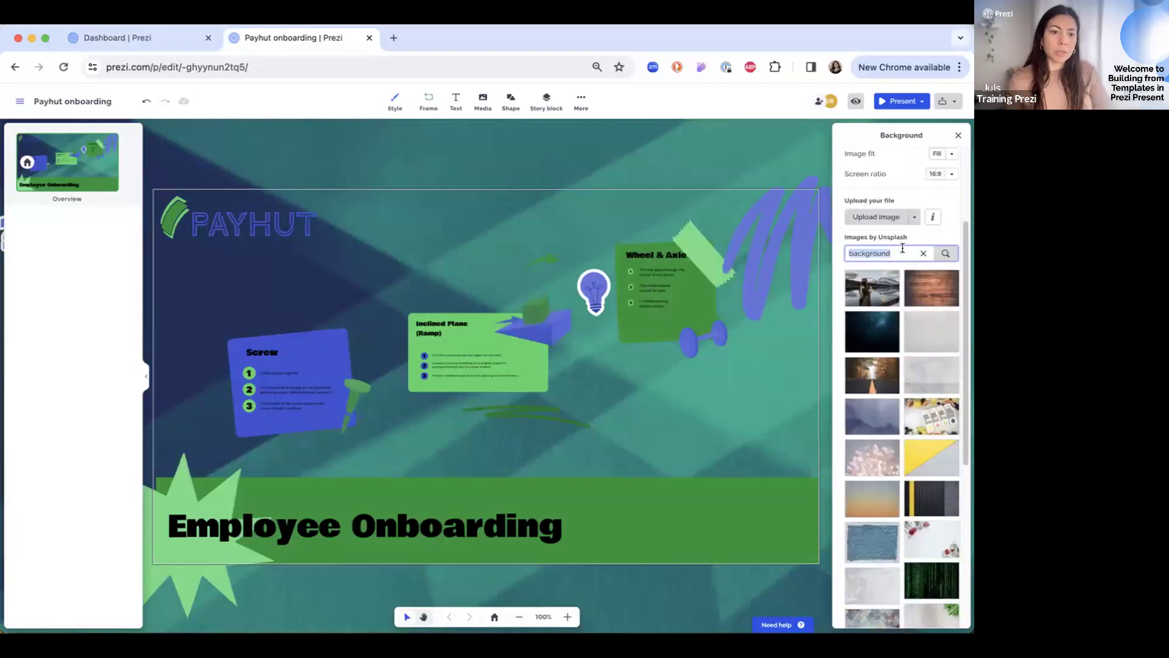
click(923, 252)
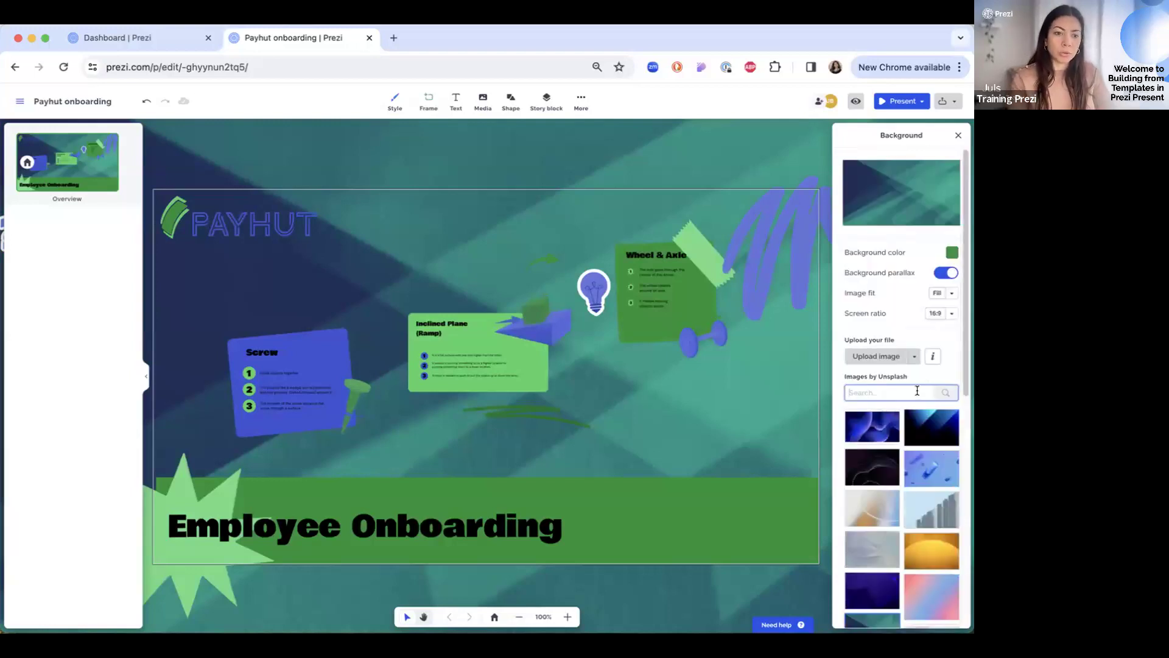
- Upload Background image.png from the PayHut folder as the presentation background and close the background settings
click(882, 358)
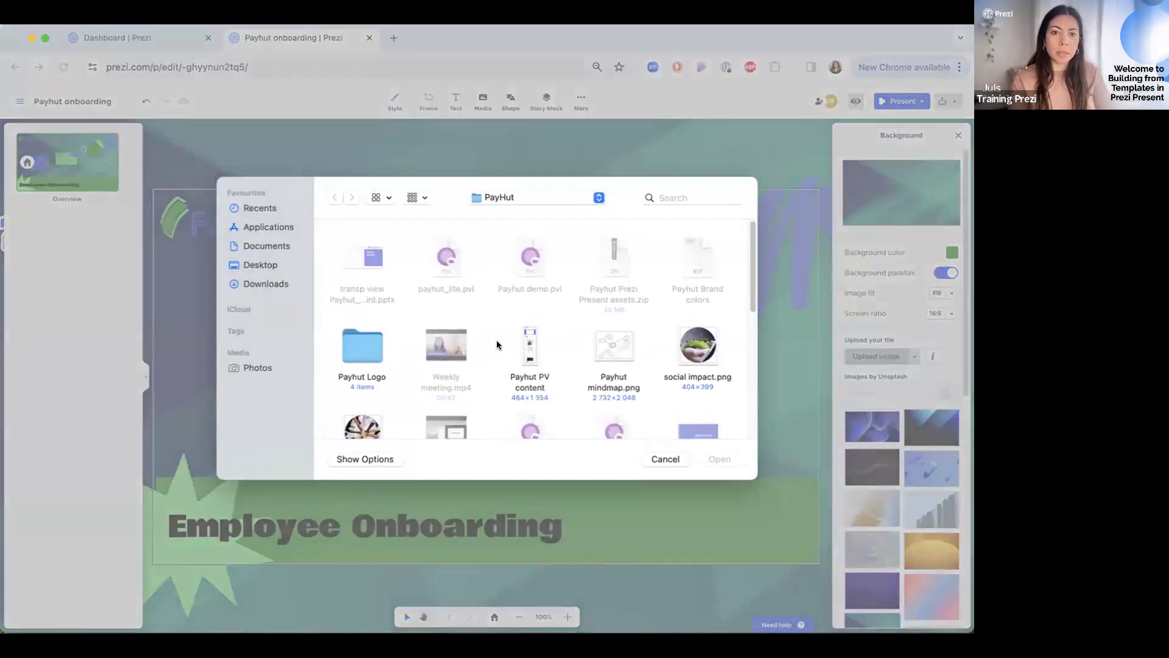
scroll(495, 341, down, 5)
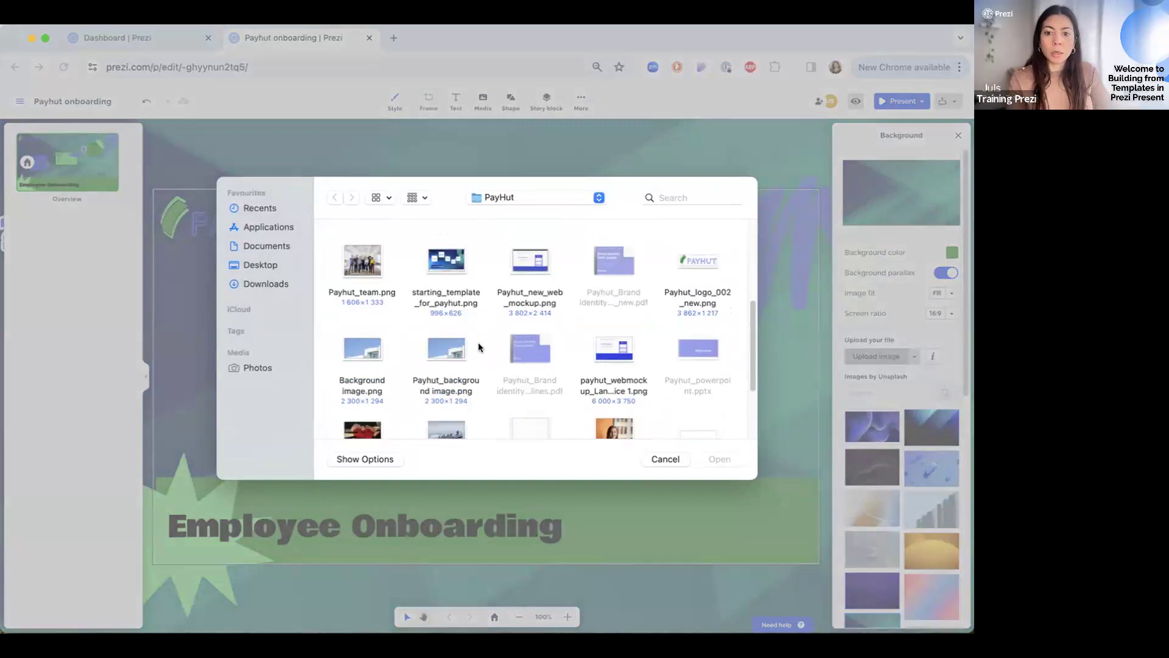
click(361, 388)
double_click(361, 388)
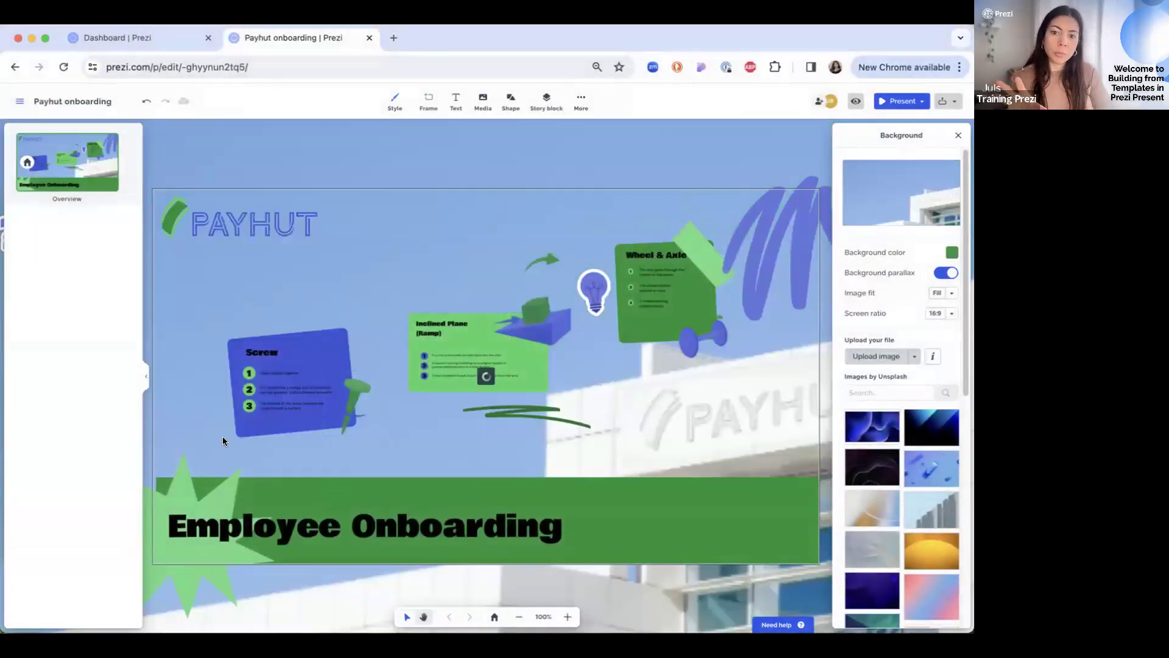
scroll(366, 419, up, 5)
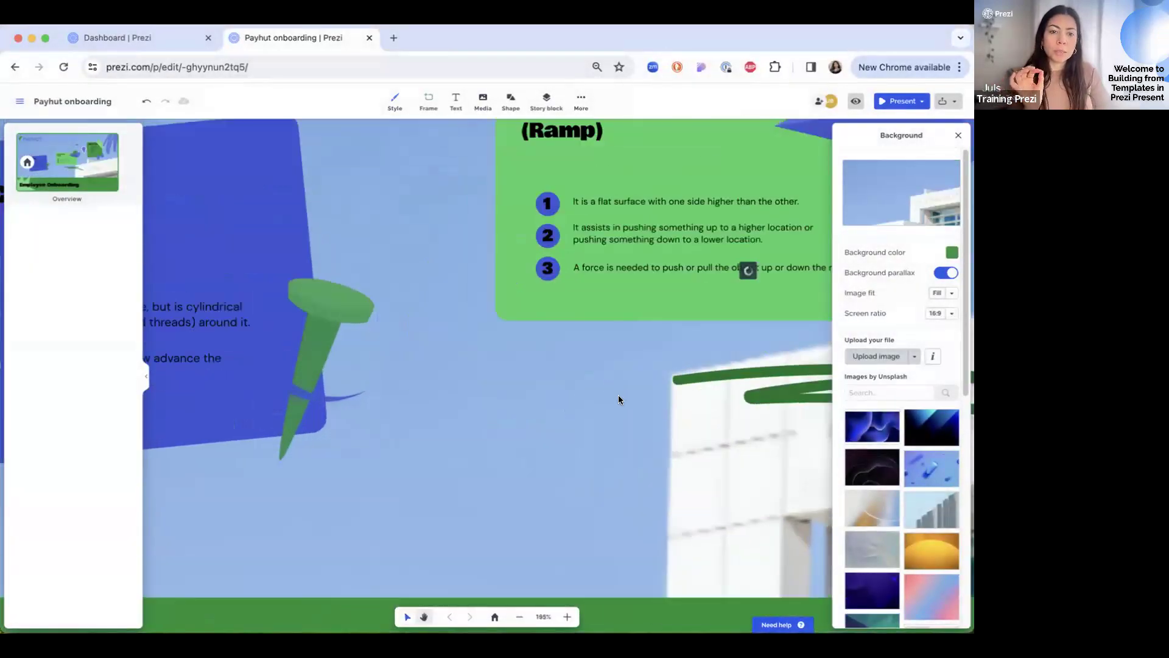
click(959, 135)
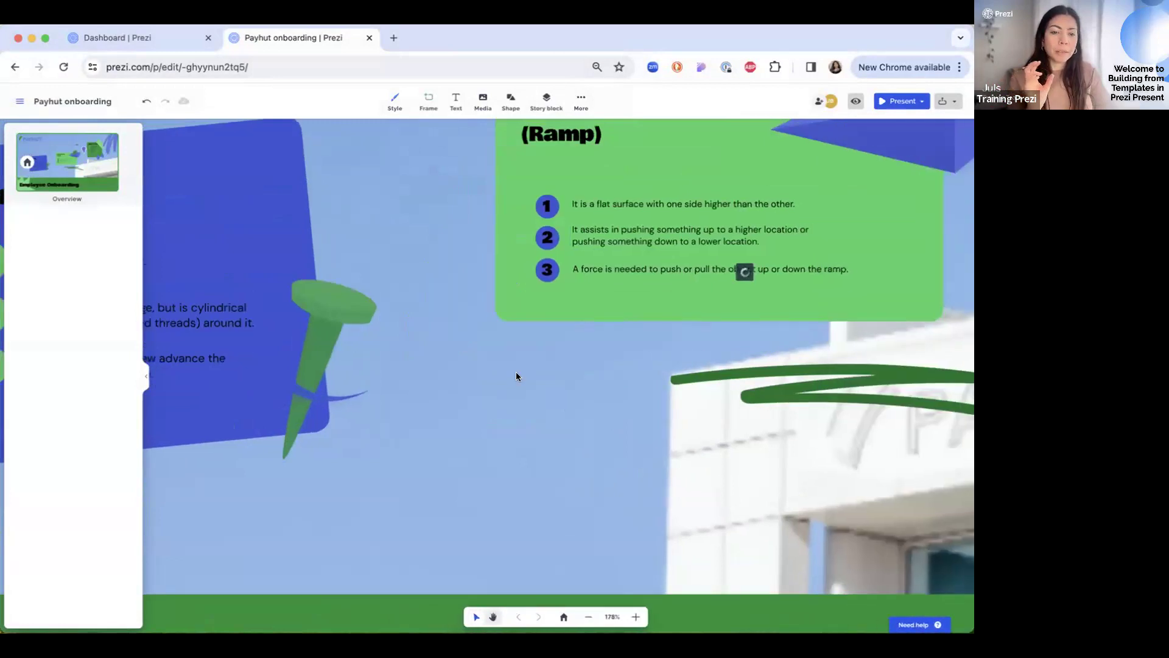
- Examine the uploaded building photo behind the overview content at close and wide zoom levels
scroll(516, 372, down, 5)
scroll(780, 400, up, 1)
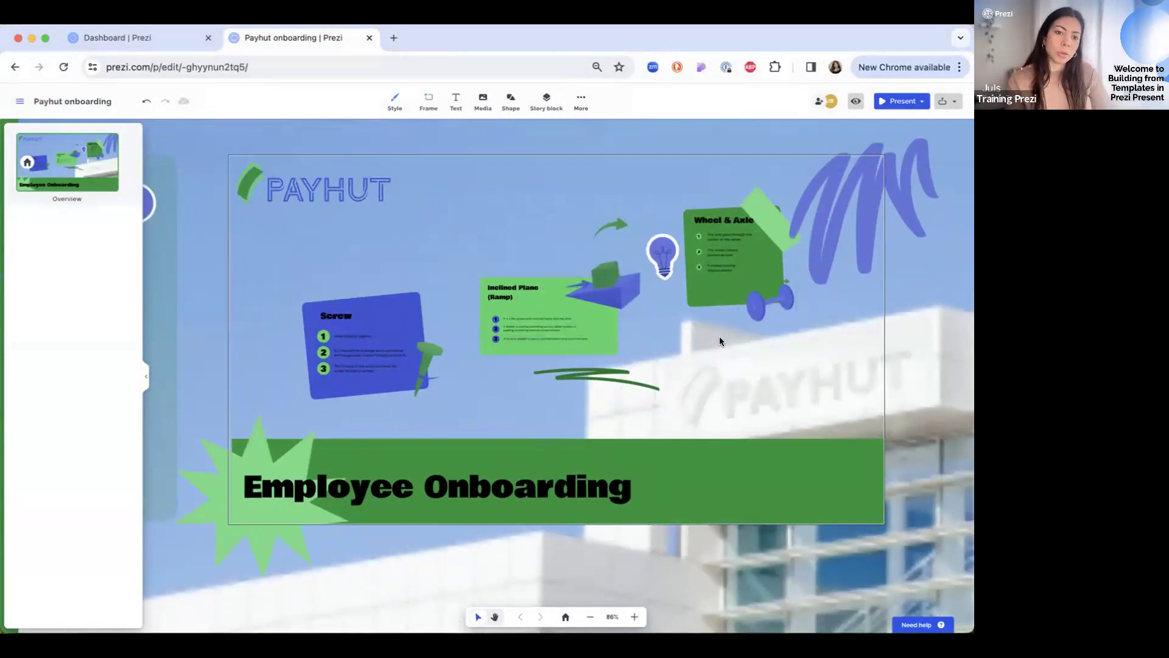
scroll(699, 345, up, 5)
scroll(700, 364, up, 1)
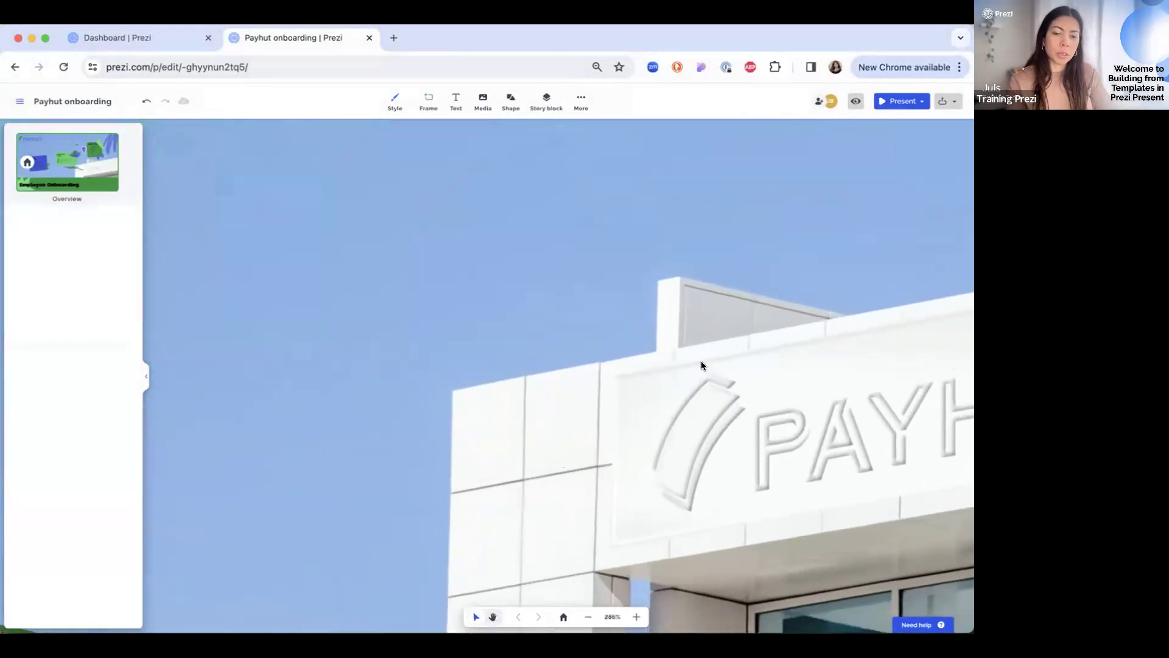
scroll(701, 363, down, 2)
scroll(700, 360, down, 3)
scroll(707, 362, up, 1)
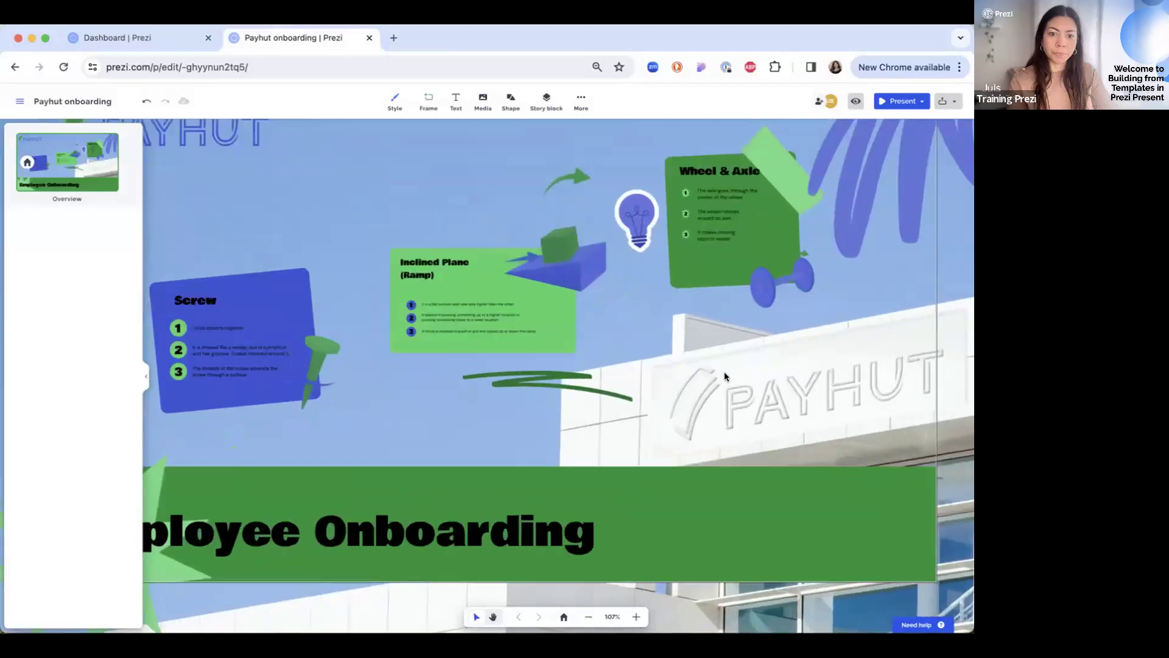
drag(719, 373, 776, 391)
scroll(776, 391, down, 1)
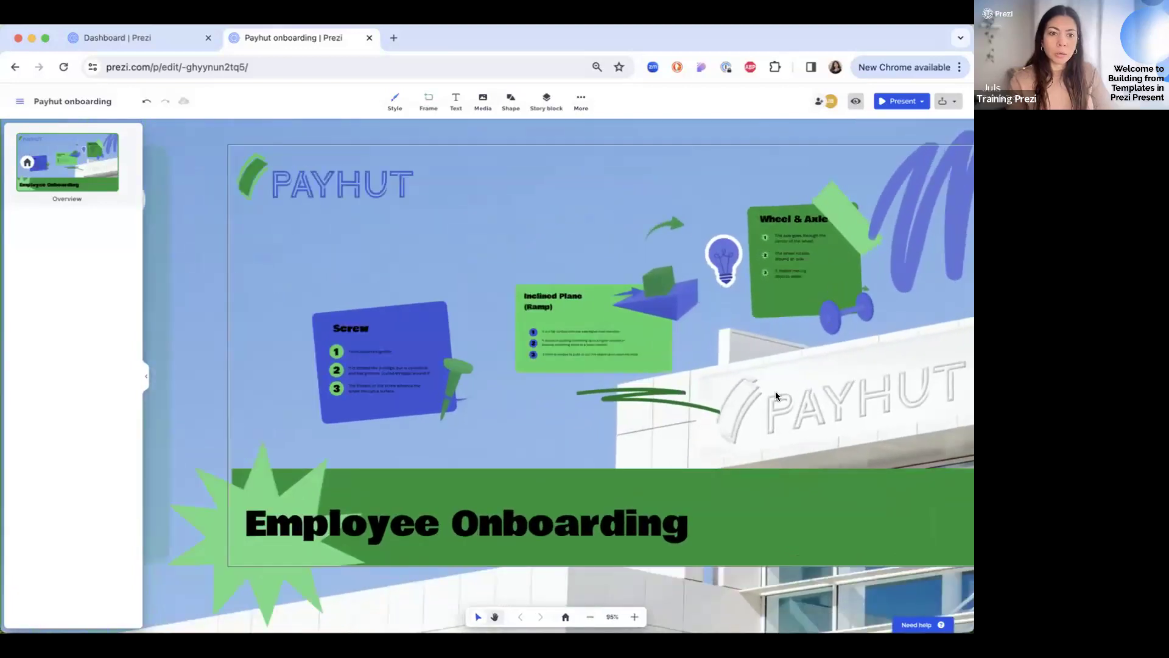
scroll(782, 391, down, 1)
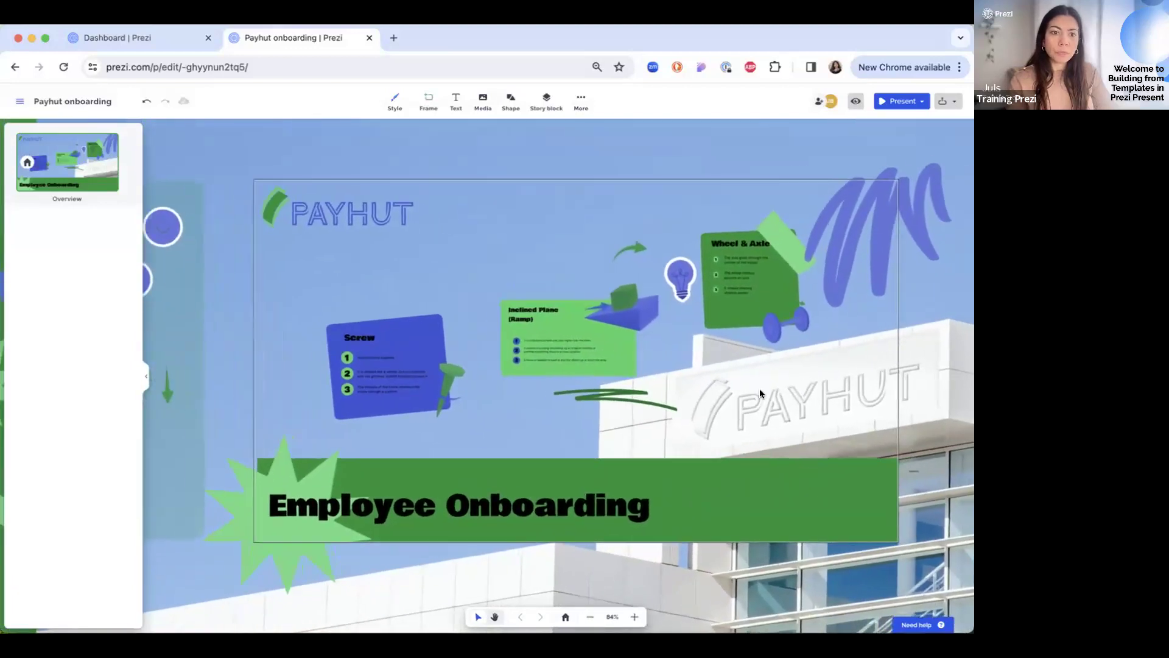
- Fill the banner behind the Employee Onboarding title with a linear gradient from scheme blue to light green, with the green end at 57% opacity
click(817, 470)
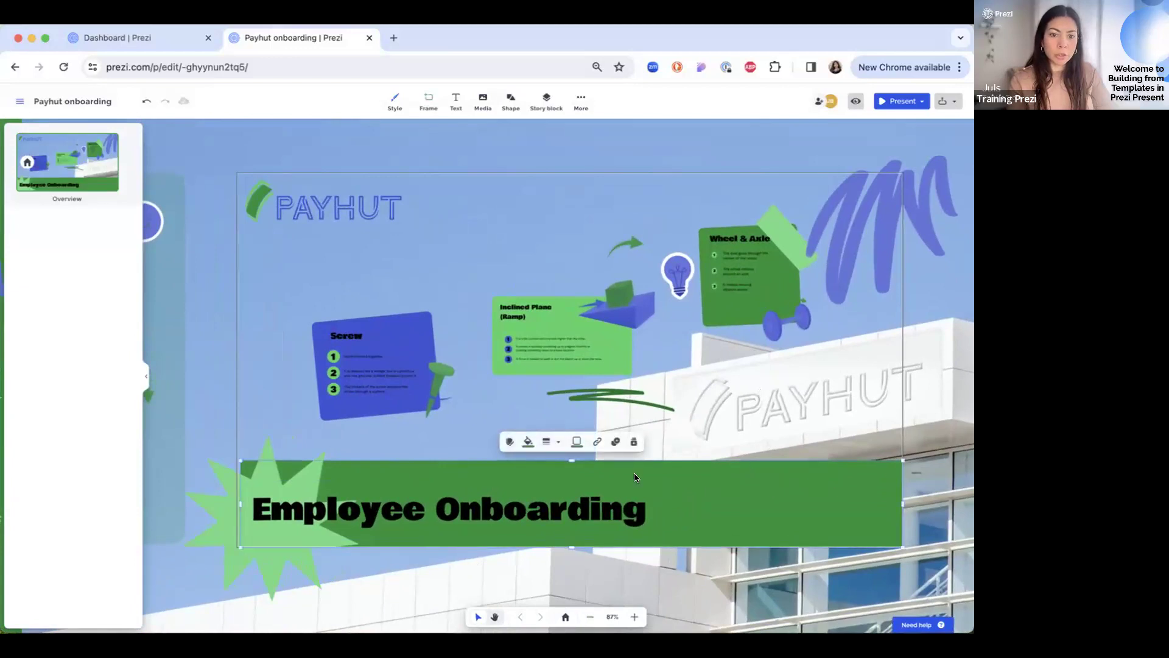
click(526, 442)
click(573, 190)
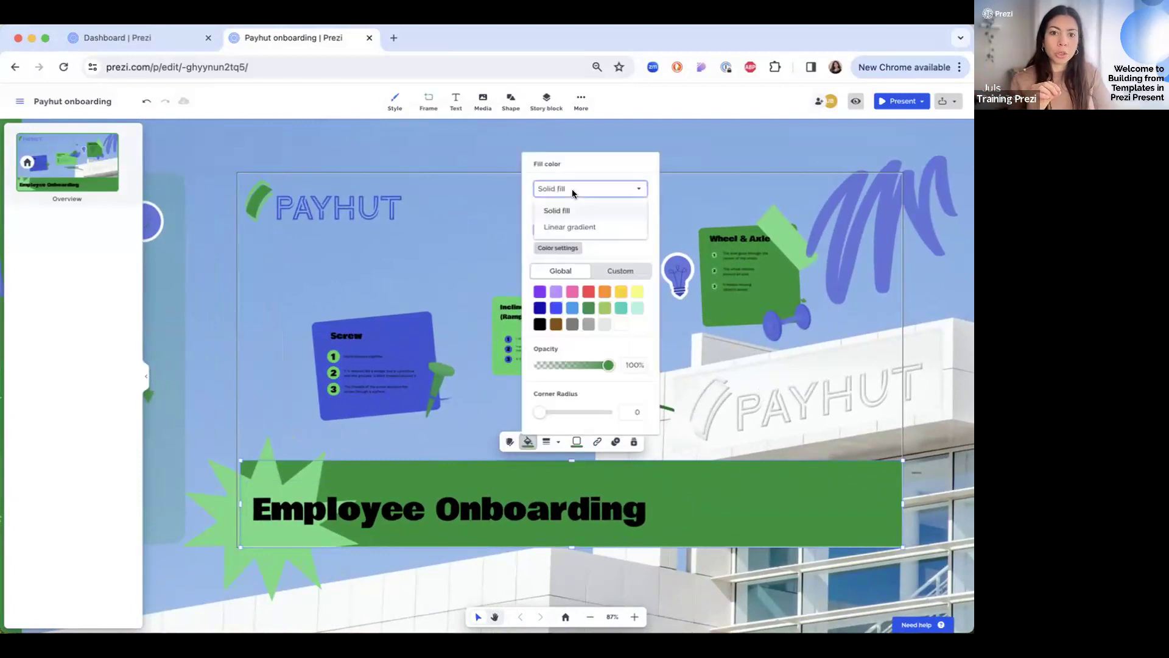
click(578, 226)
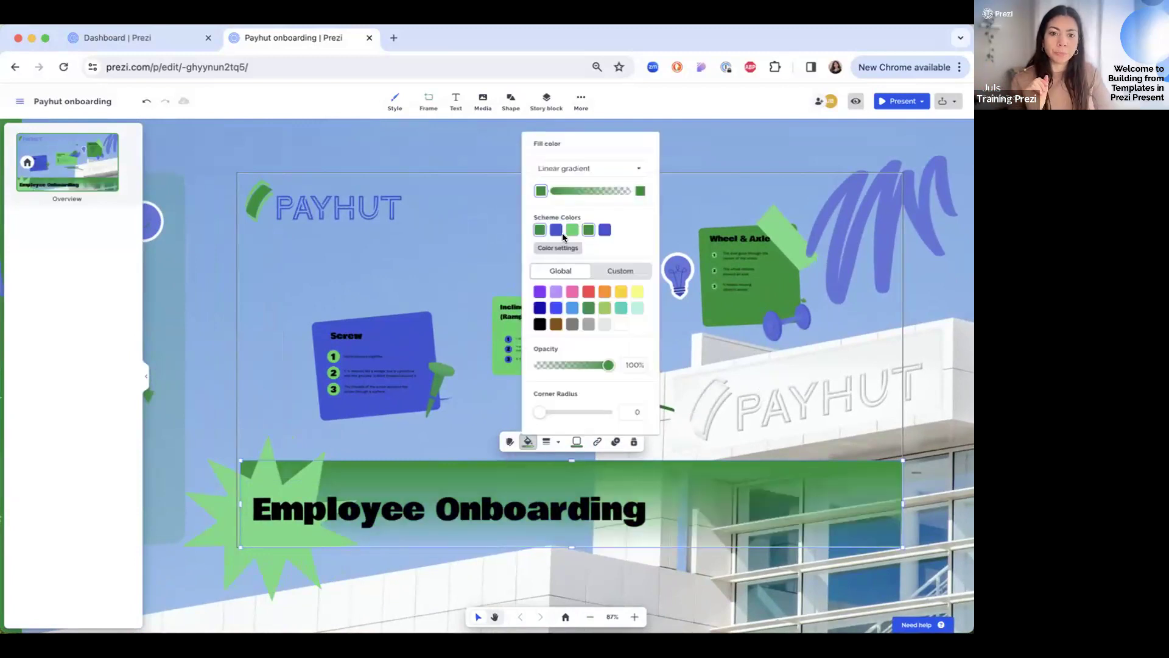
click(556, 230)
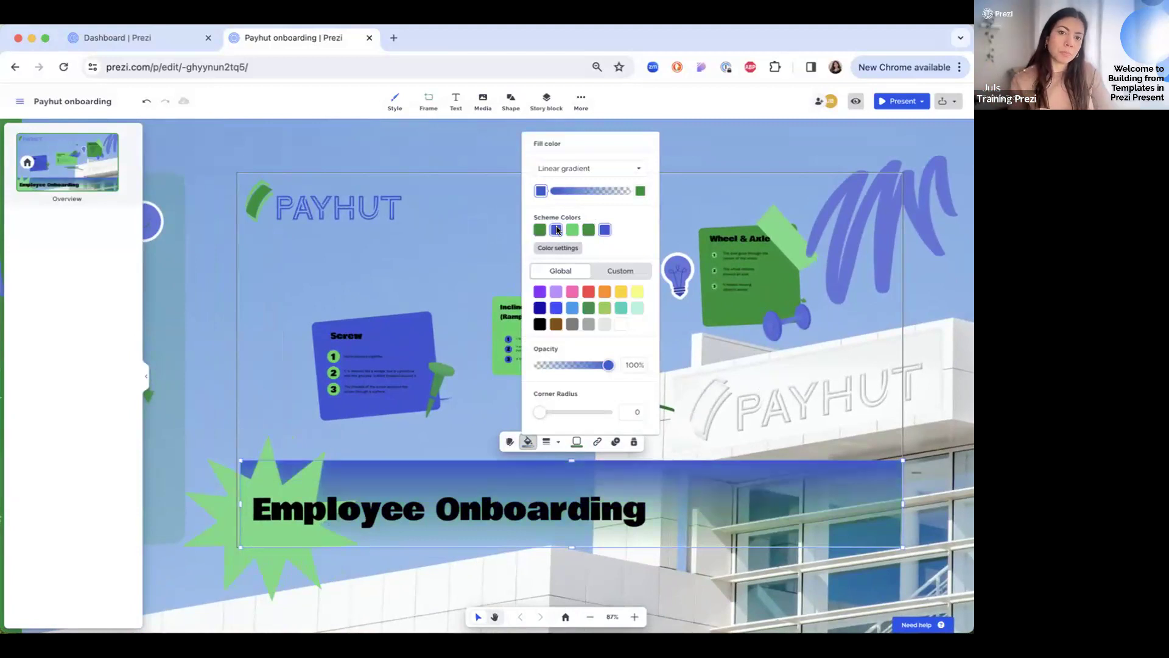
click(640, 191)
click(572, 230)
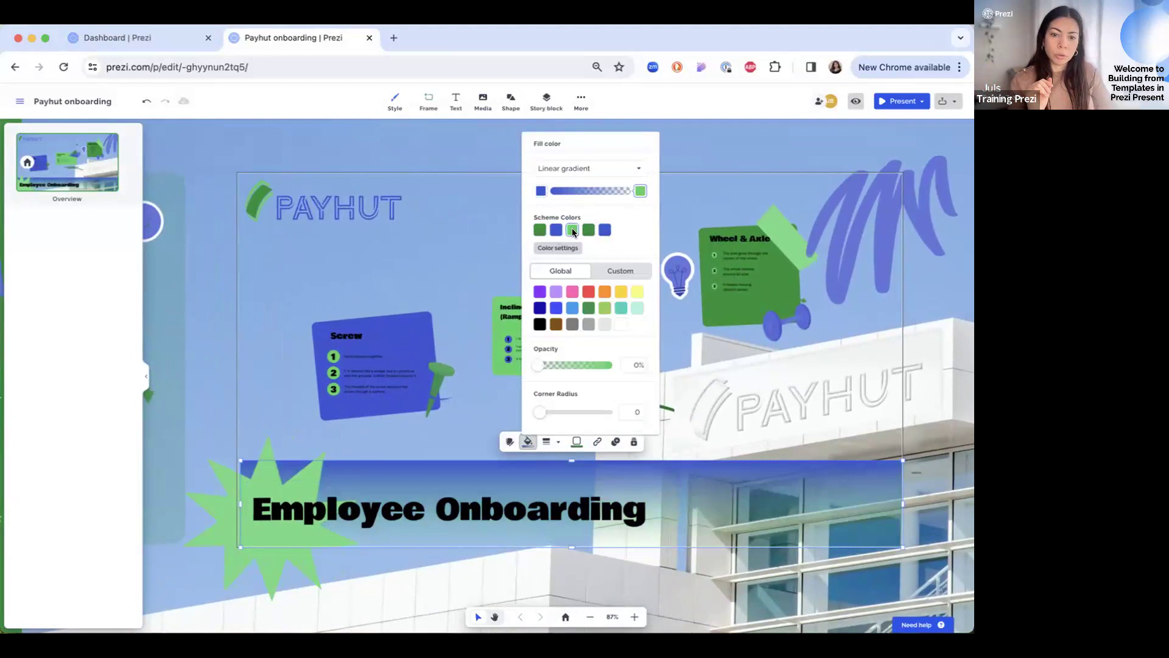
drag(538, 365, 574, 360)
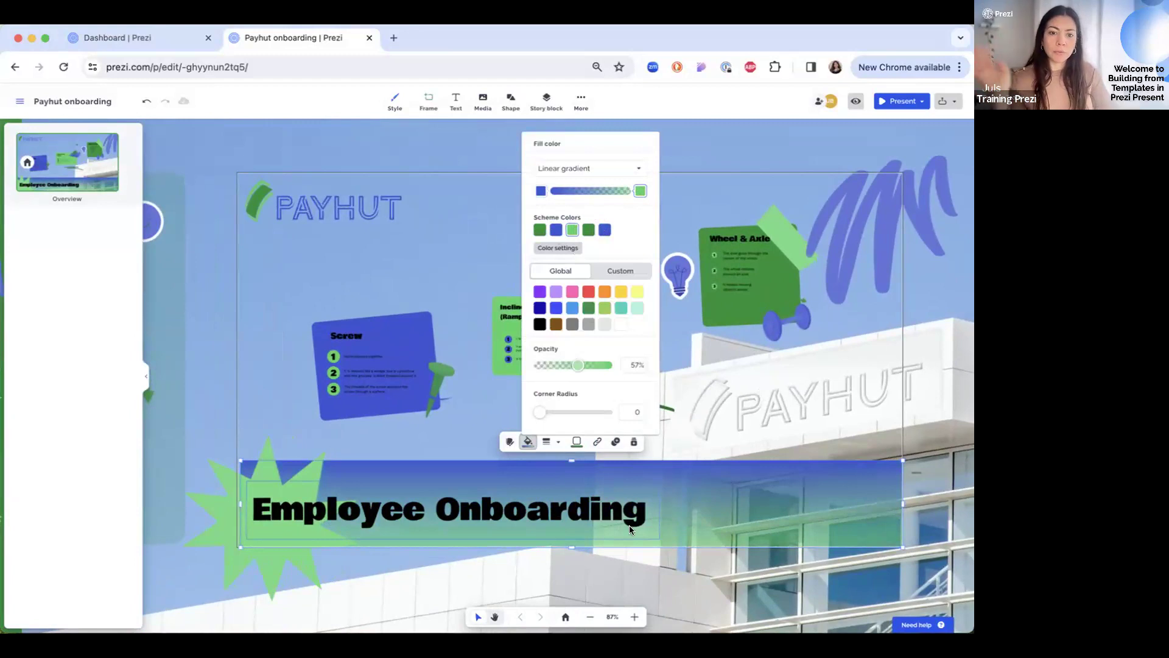
- Move the gradient banner above the Employee Onboarding title, shorten it, and rotate it a quarter turn so the gradient runs sideways
drag(699, 491, 700, 420)
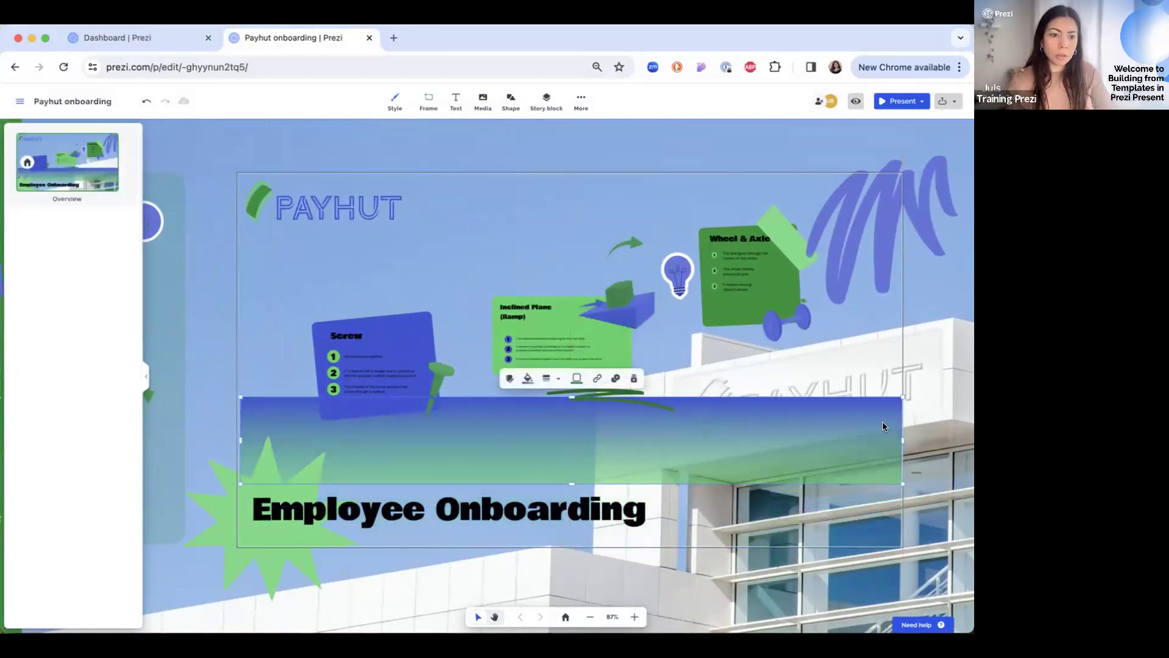
drag(897, 435, 493, 436)
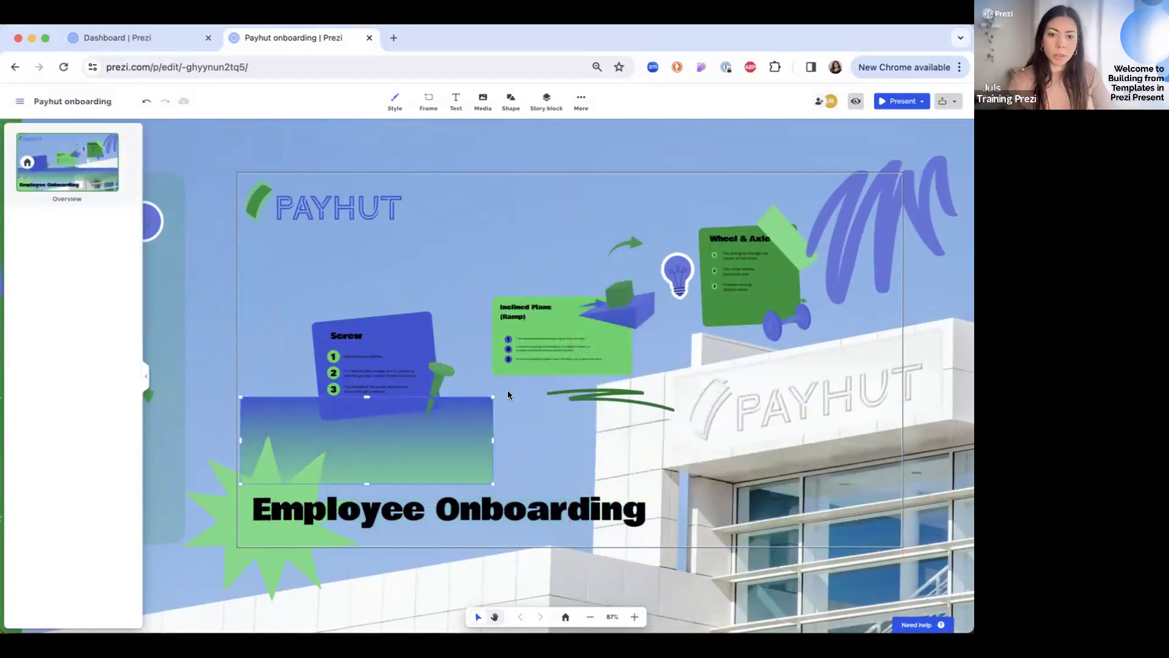
drag(503, 394, 332, 349)
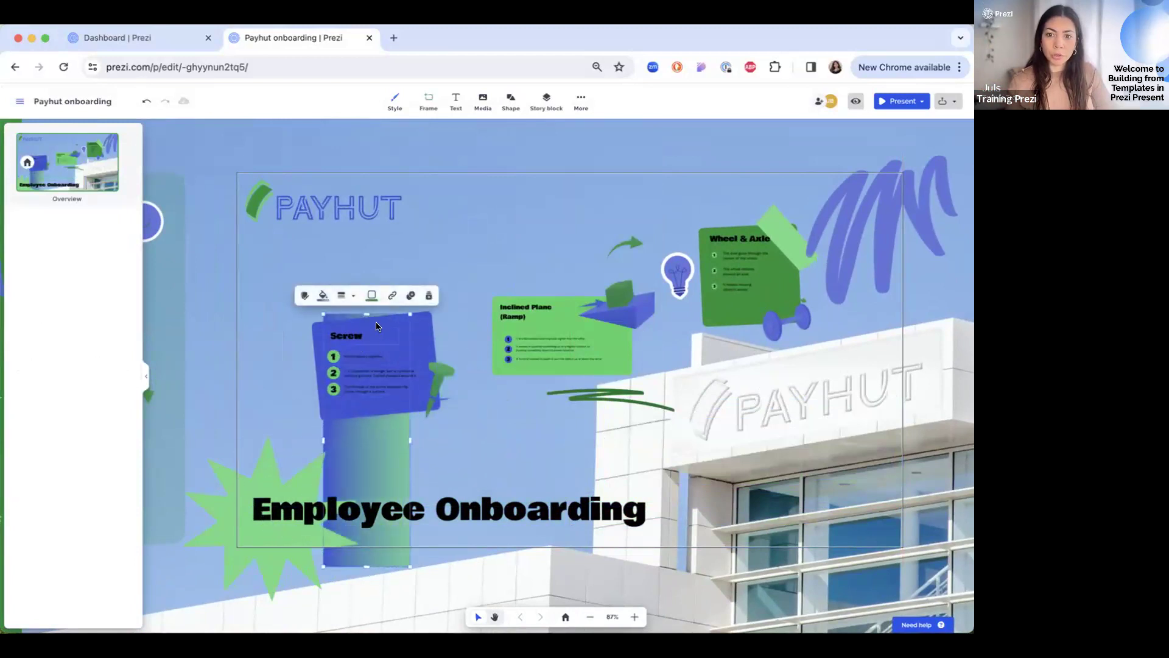
- Stretch the rotated gradient banner across the full width of the overview's lower edge and place the Employee Onboarding title on it
drag(367, 313, 386, 422)
drag(250, 497, 167, 534)
drag(396, 505, 311, 479)
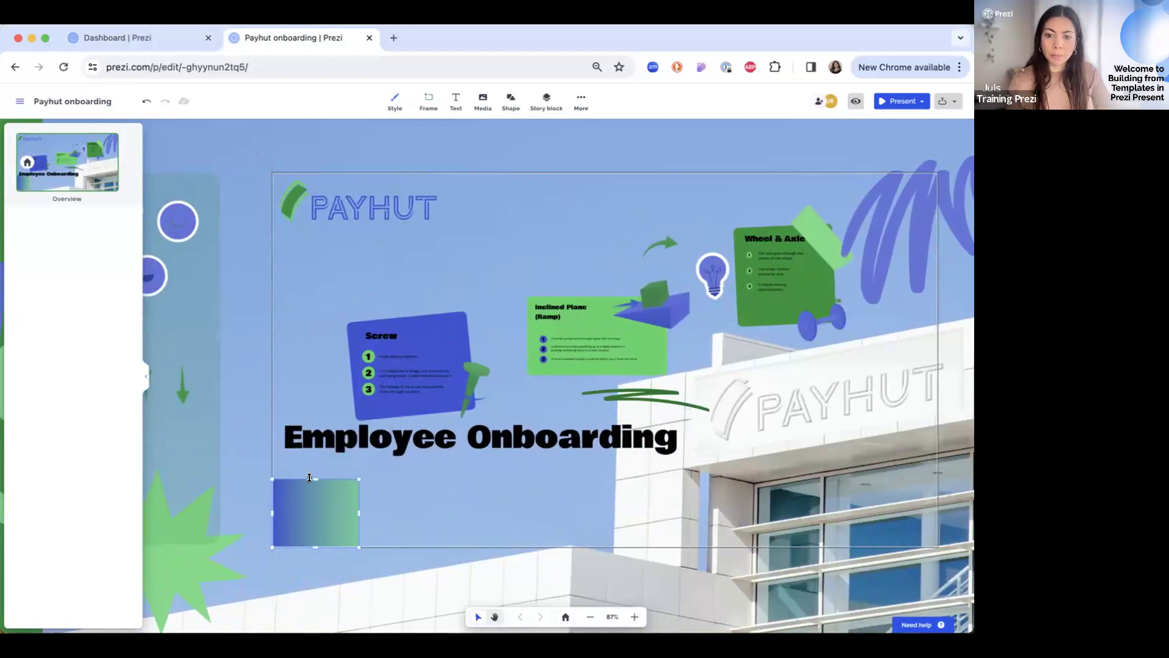
drag(360, 513, 887, 509)
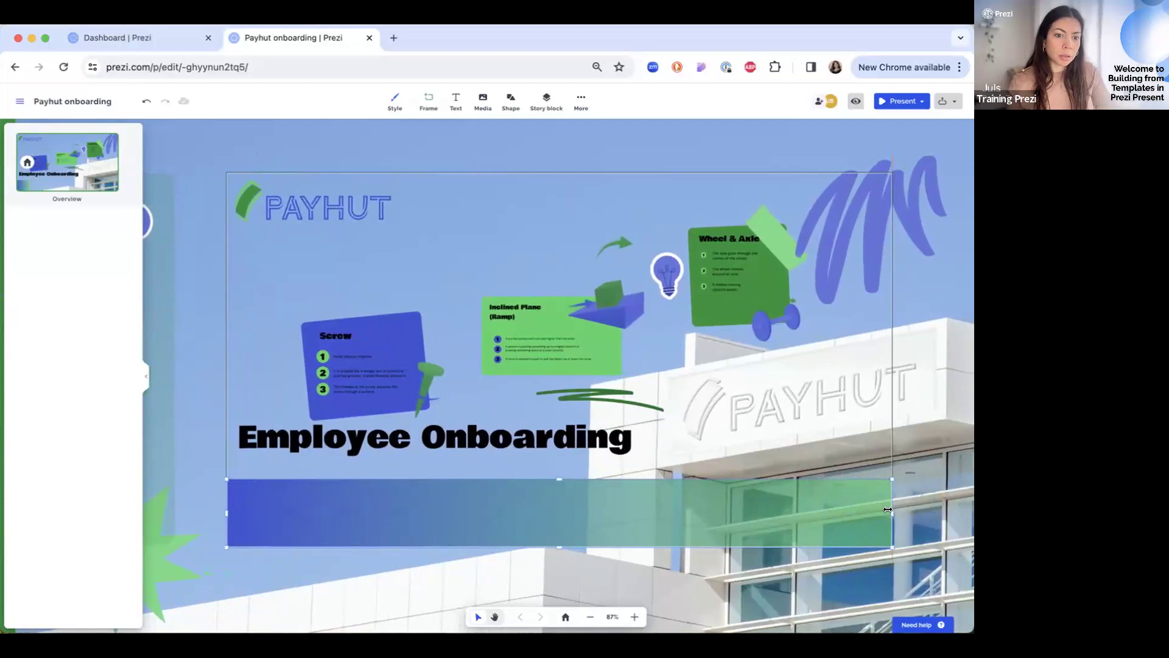
click(382, 466)
drag(378, 442, 384, 522)
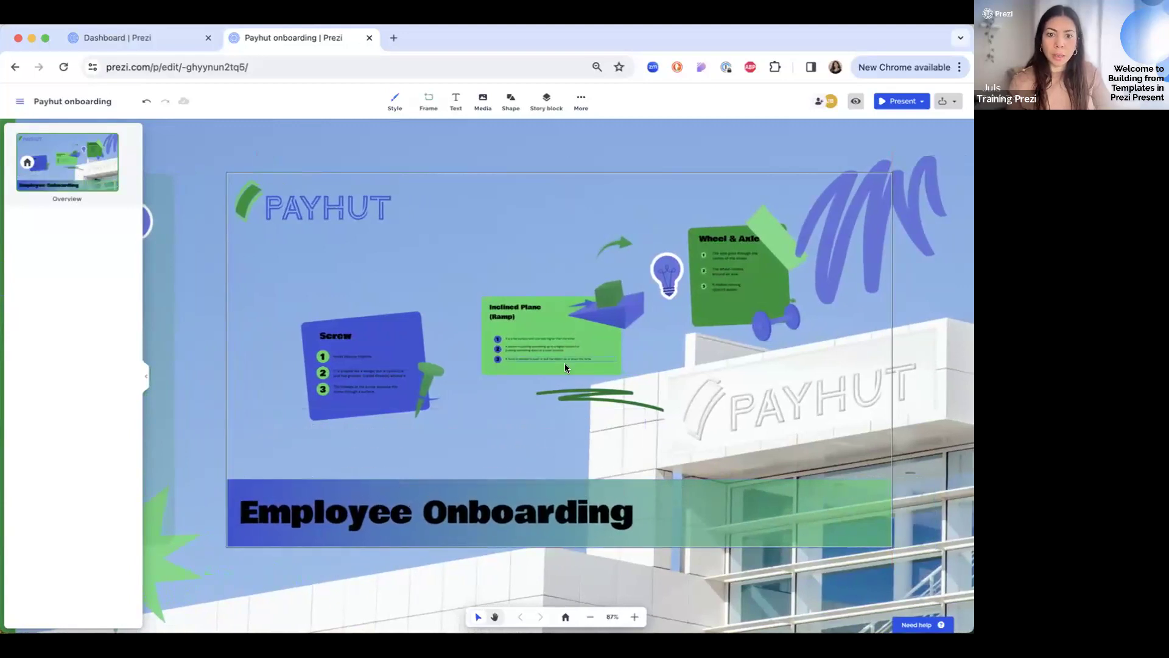
- Change the Payhut palette's primary text color to white (#FFFFFF), save the palette, and close the color settings
click(397, 100)
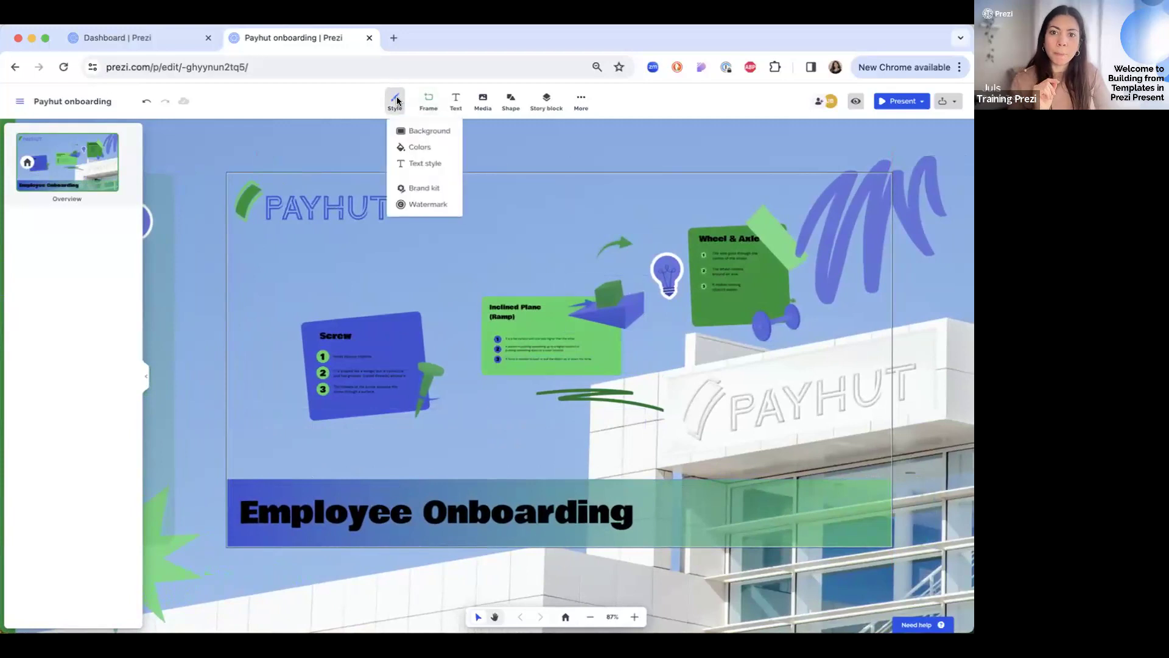
click(434, 150)
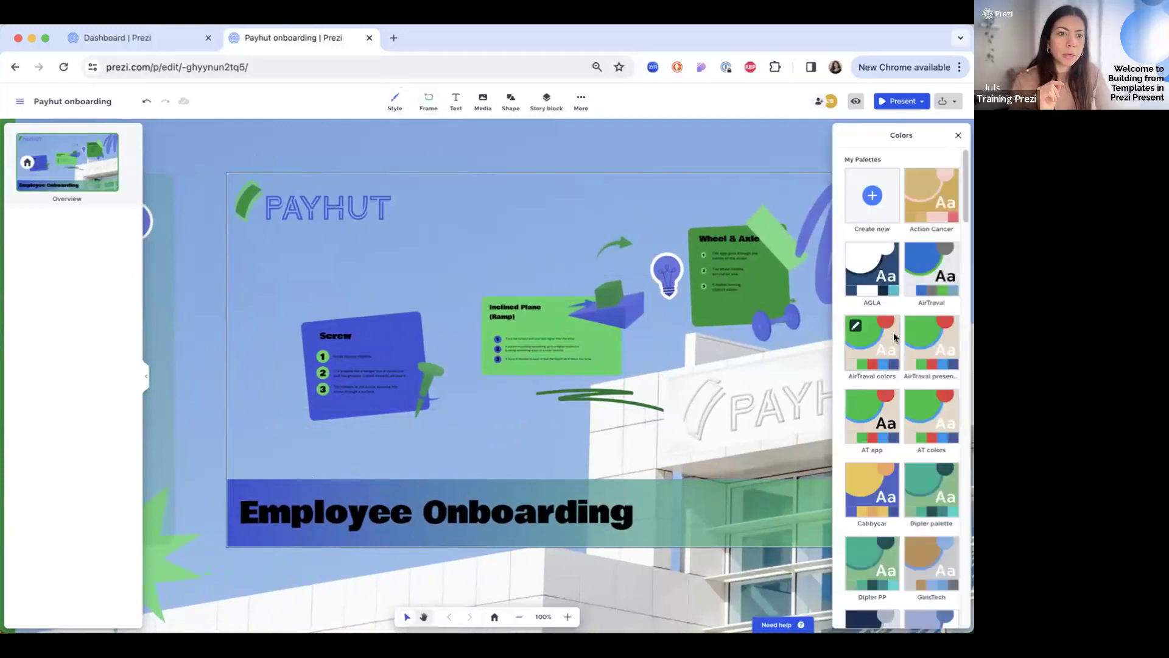
scroll(934, 414, down, 2)
scroll(934, 414, down, 2)
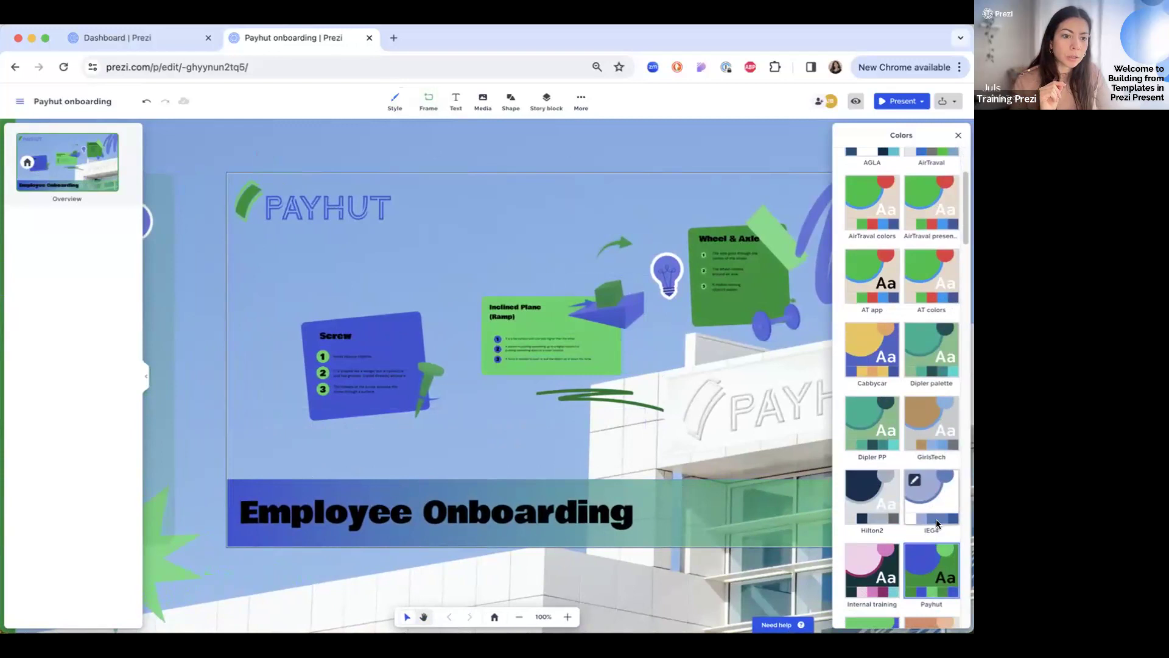
click(915, 552)
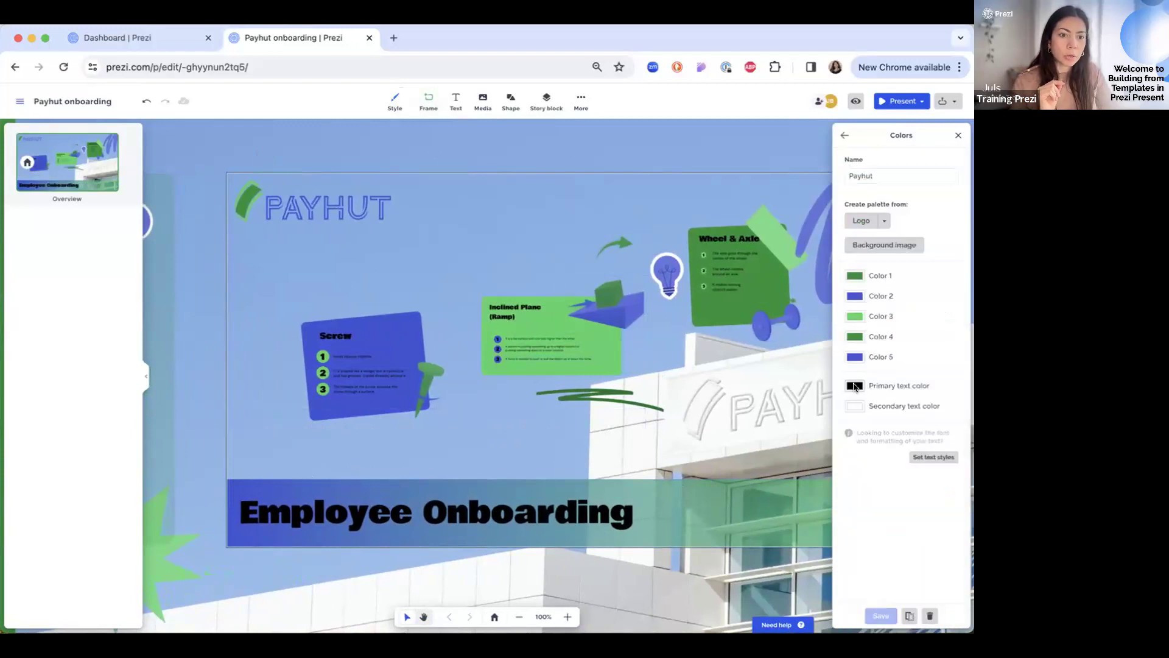
click(855, 386)
click(802, 491)
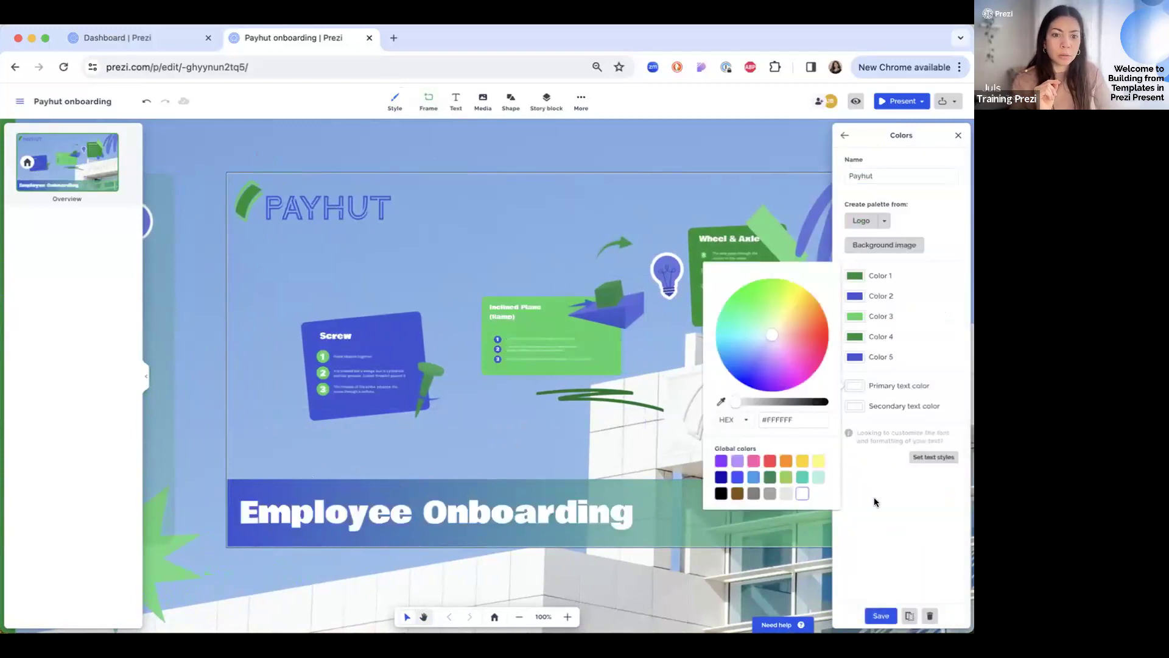
click(886, 569)
click(877, 615)
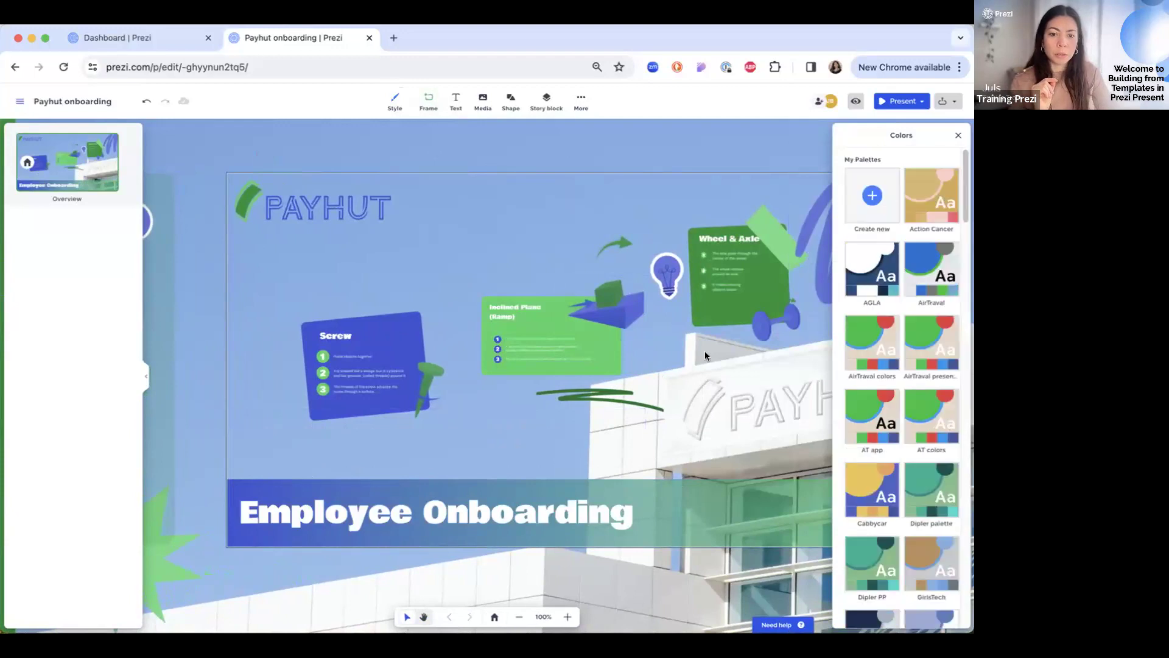
click(958, 135)
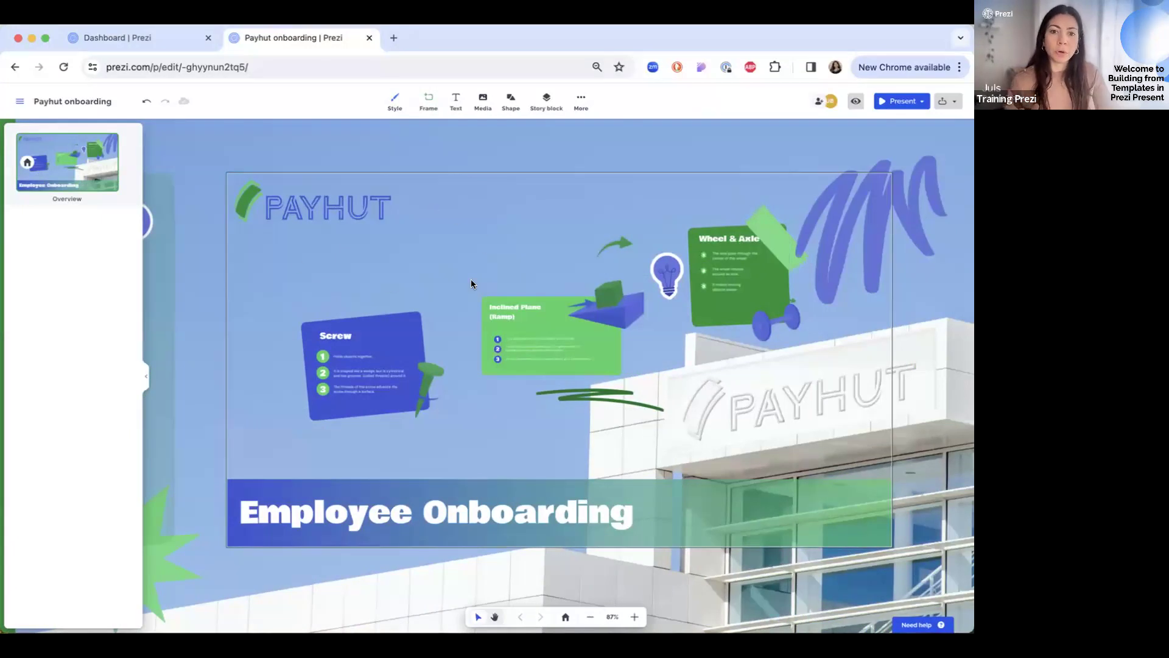
right_click(466, 239)
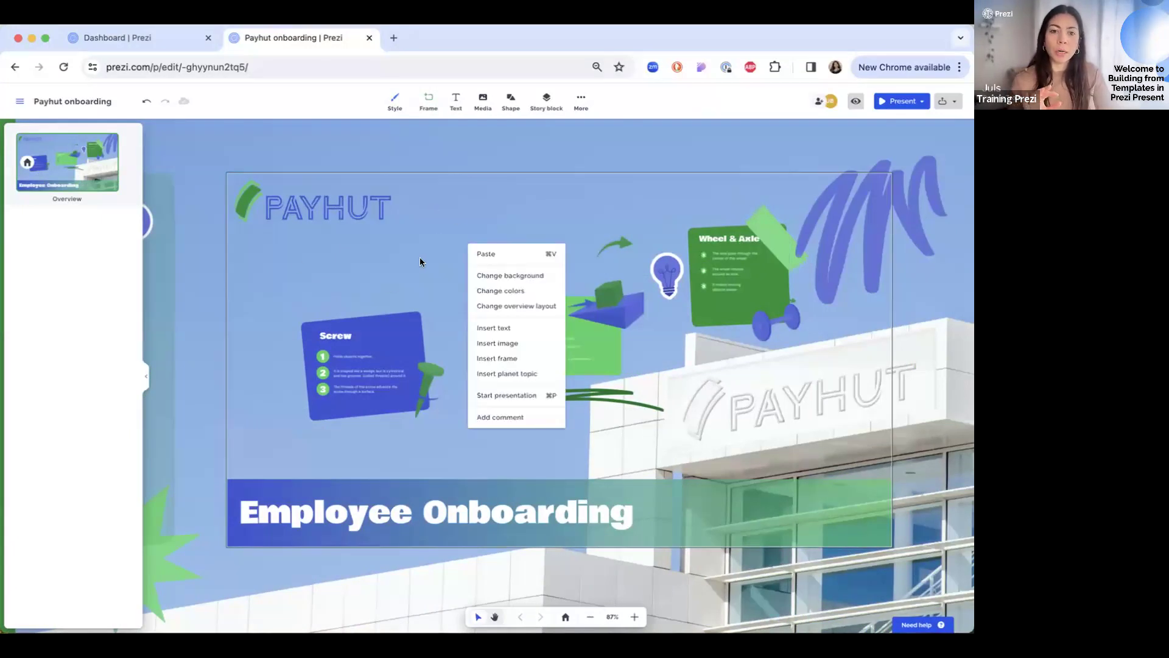
click(419, 257)
click(430, 104)
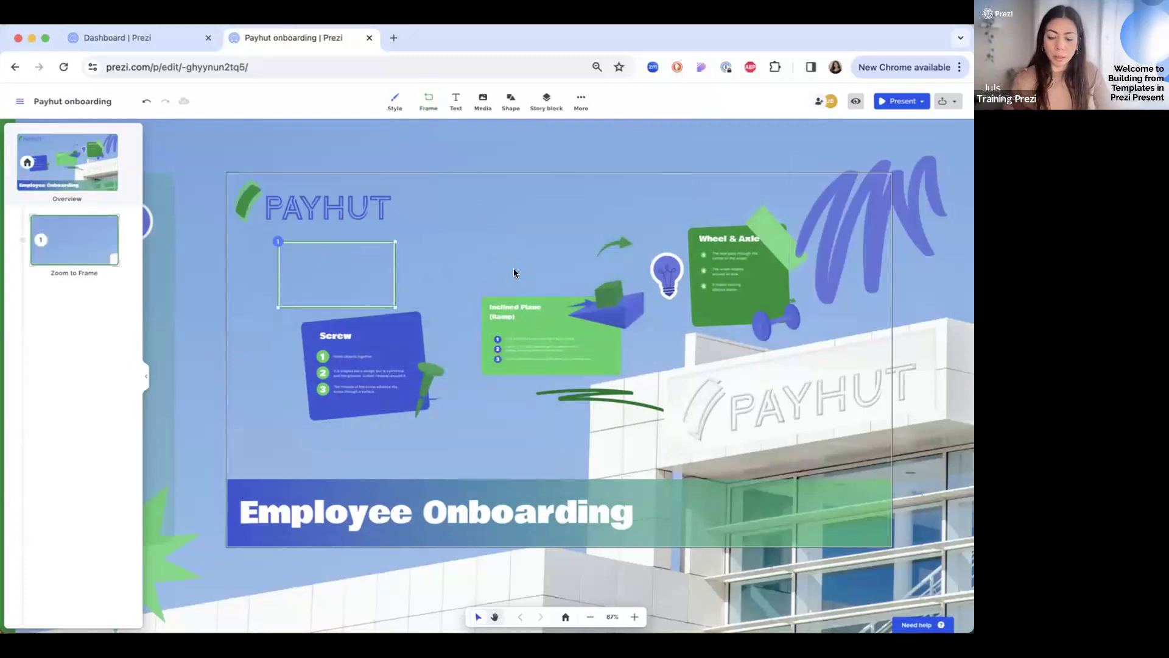
key(BackSpace)
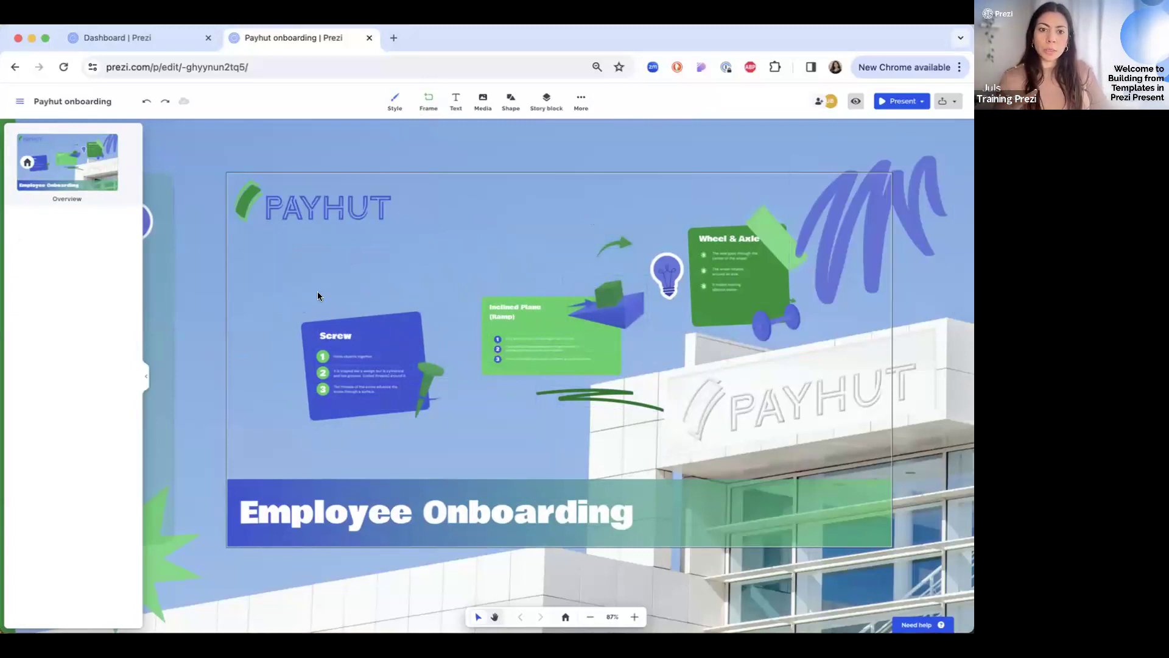
- Duplicate the Screw card with its artwork, place the copy above the Inclined Plane card, and shrink it slightly
drag(285, 296, 447, 438)
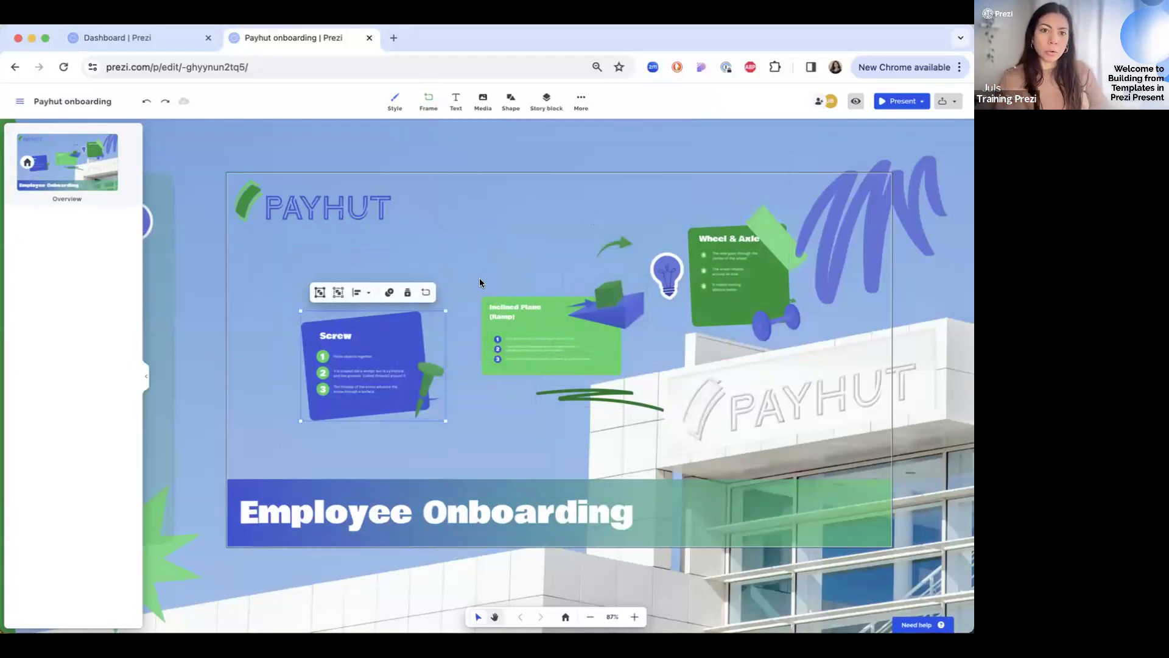
key(super+v)
mouse_move(511, 376)
mouse_down()
mouse_move(492, 230)
mouse_move(490, 243)
mouse_up()
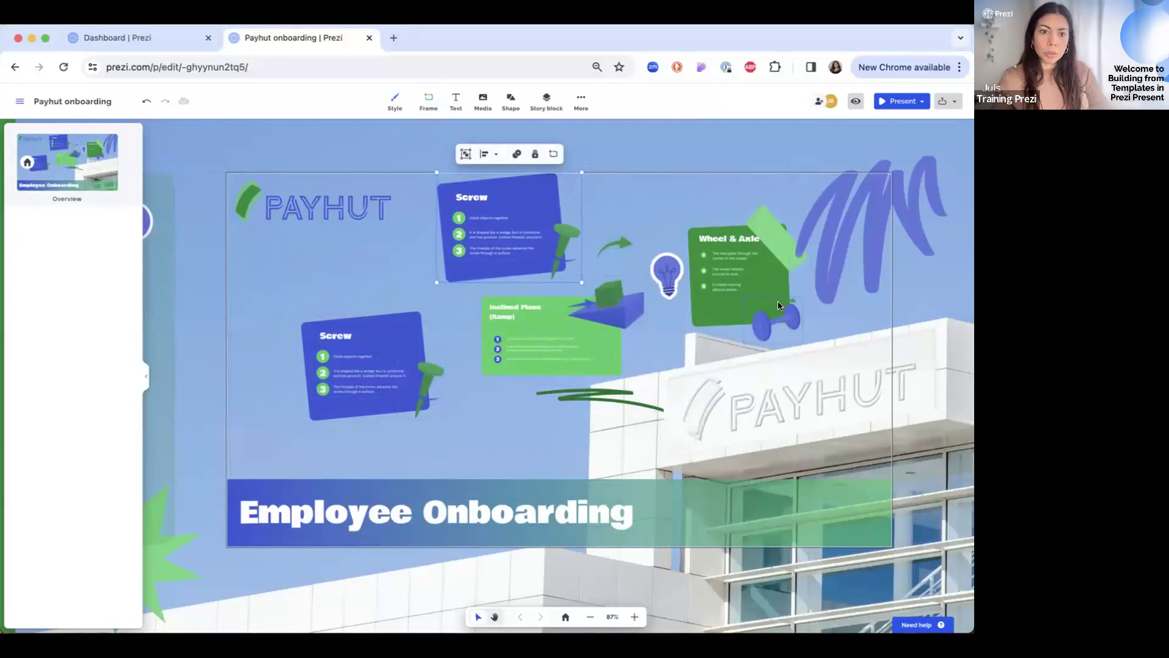
drag(584, 174, 566, 186)
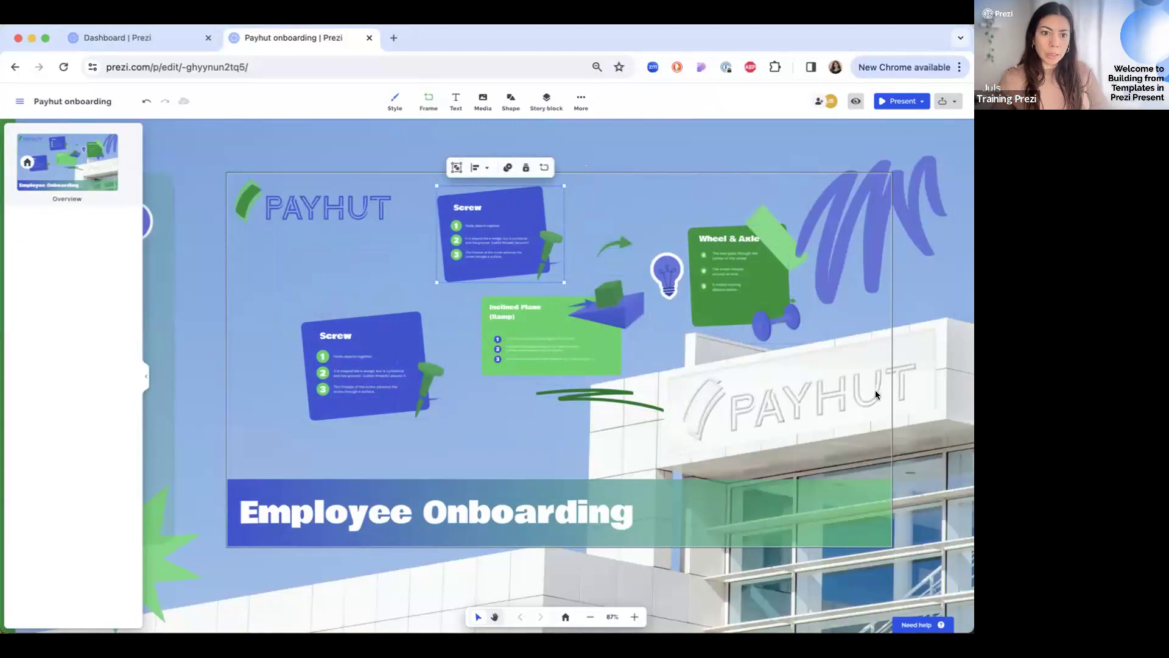
click(772, 419)
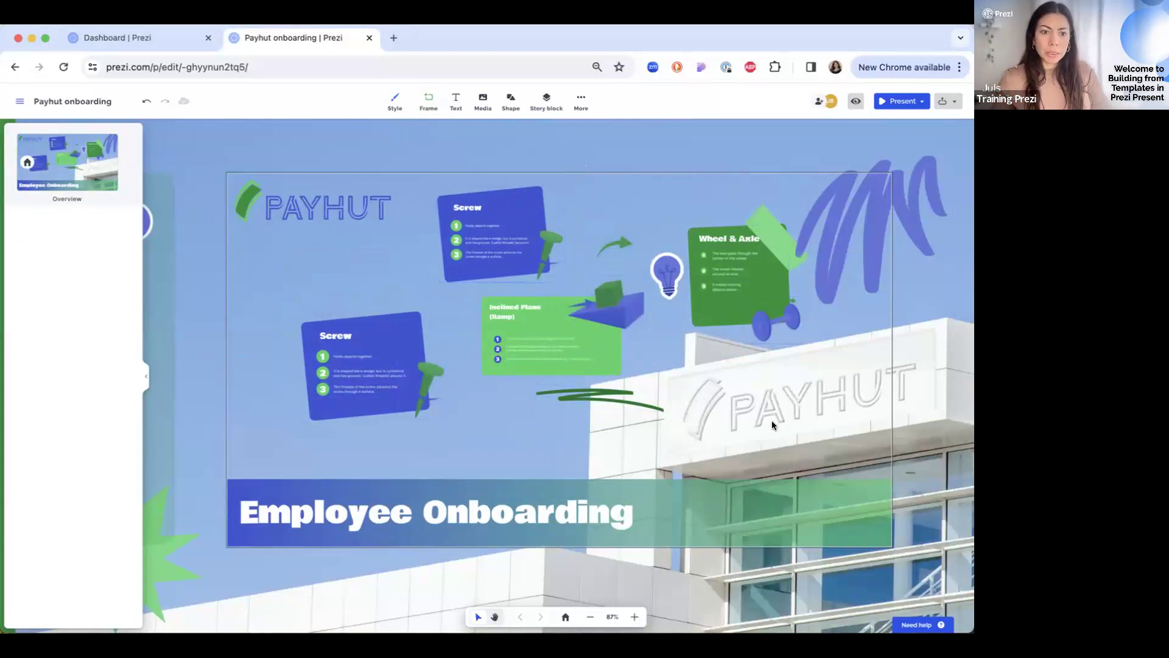
- Scale down the logo, cards and decorations together, and move the PAYHUT logo back toward the overview's upper-left corner
drag(838, 427, 247, 182)
drag(231, 138, 489, 246)
drag(613, 314, 359, 332)
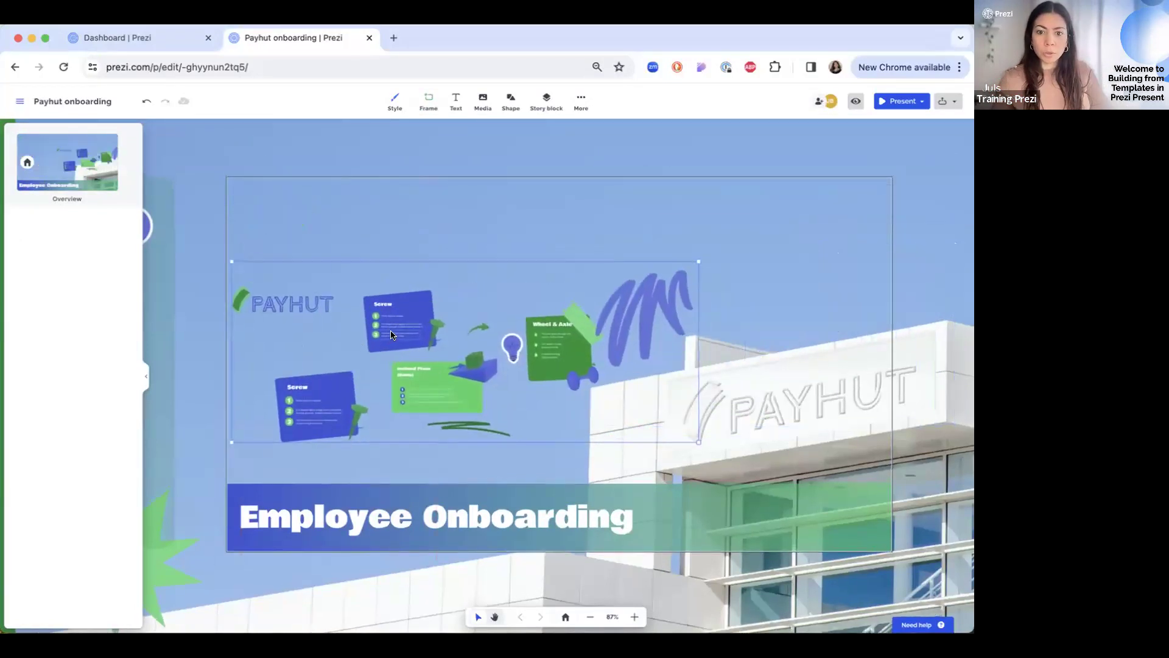
click(393, 226)
drag(306, 293, 294, 193)
scroll(762, 301, down, 3)
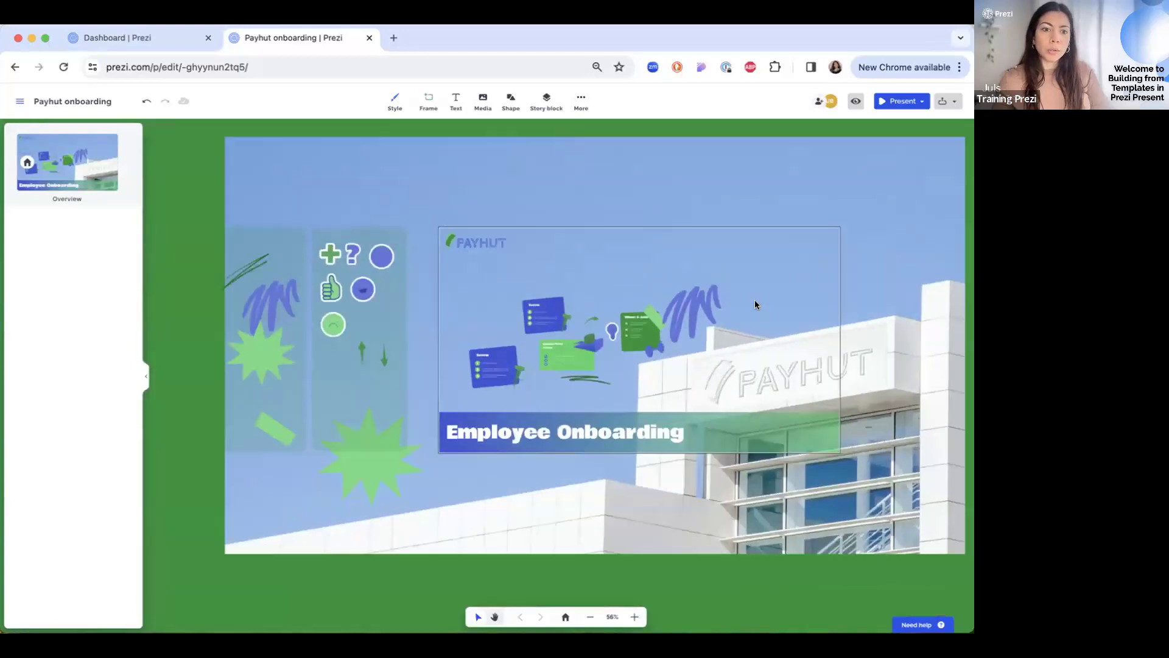
- Enlarge the overview area up and to the right, and place a copy of the Inclined Plane card in the freed space
drag(840, 232, 944, 168)
click(540, 186)
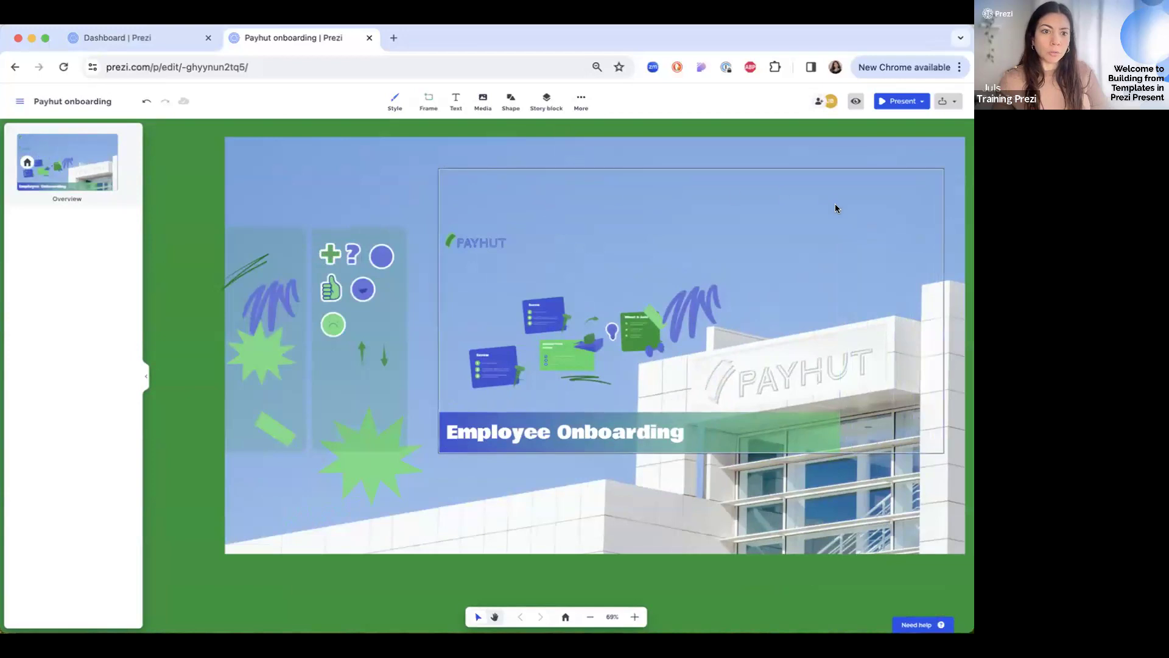
click(575, 345)
mouse_move(575, 345)
mouse_down()
mouse_move(657, 359)
mouse_move(687, 236)
mouse_move(618, 270)
mouse_up()
click(768, 270)
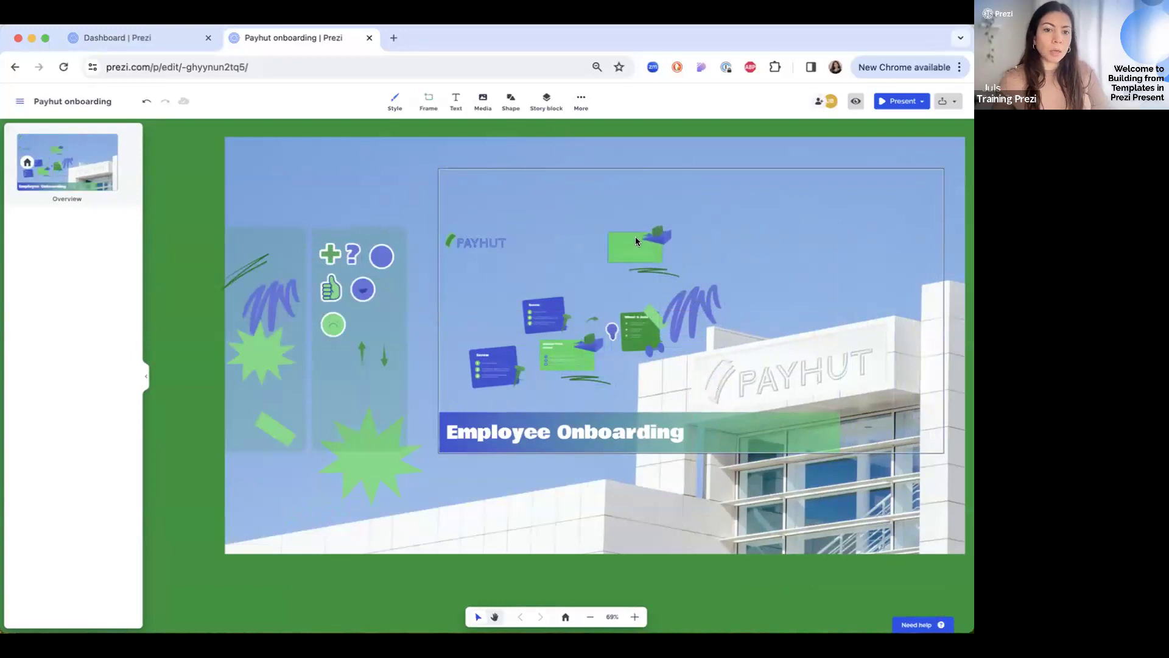
scroll(636, 241, up, 4)
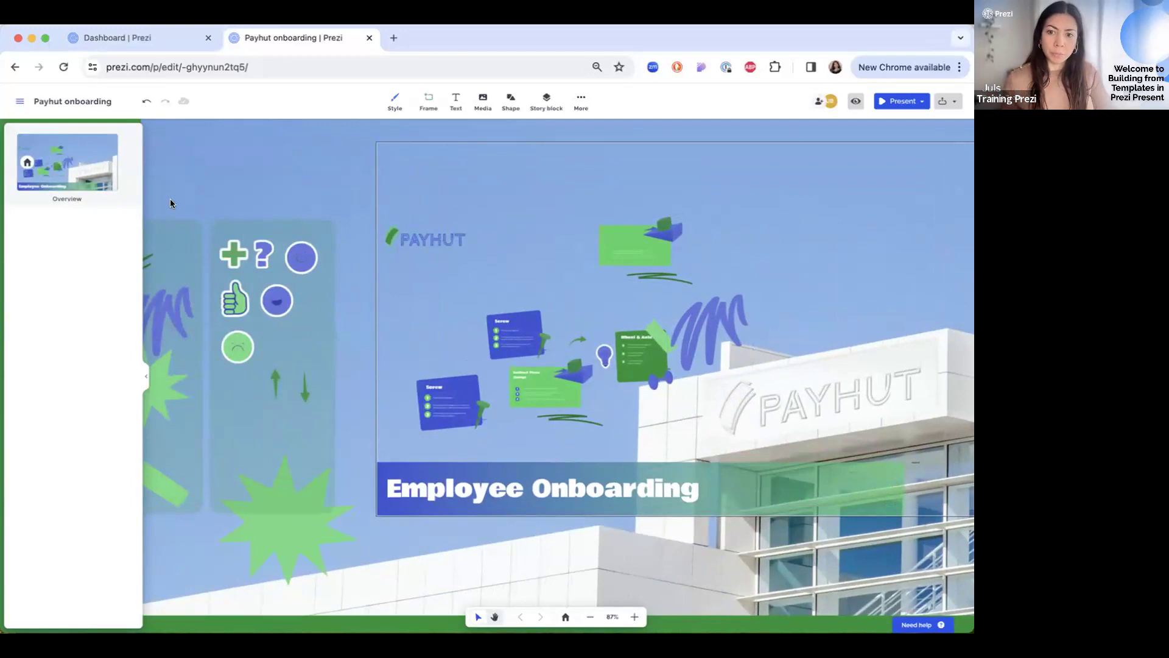
- Undo the overview enlargement, the scaling and moving of the elements, and the duplicated Inclined Plane and Screw cards
key(super+z)
key(super+z)
key(super+z)
key(super+z)
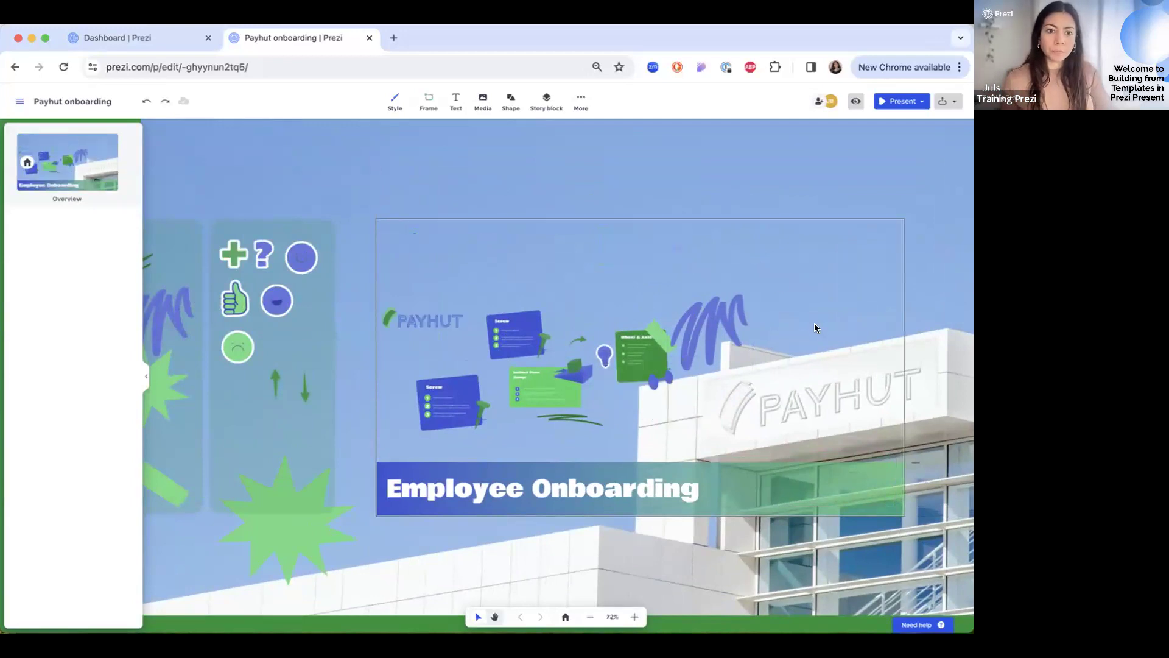
key(super+z)
scroll(802, 360, up, 4)
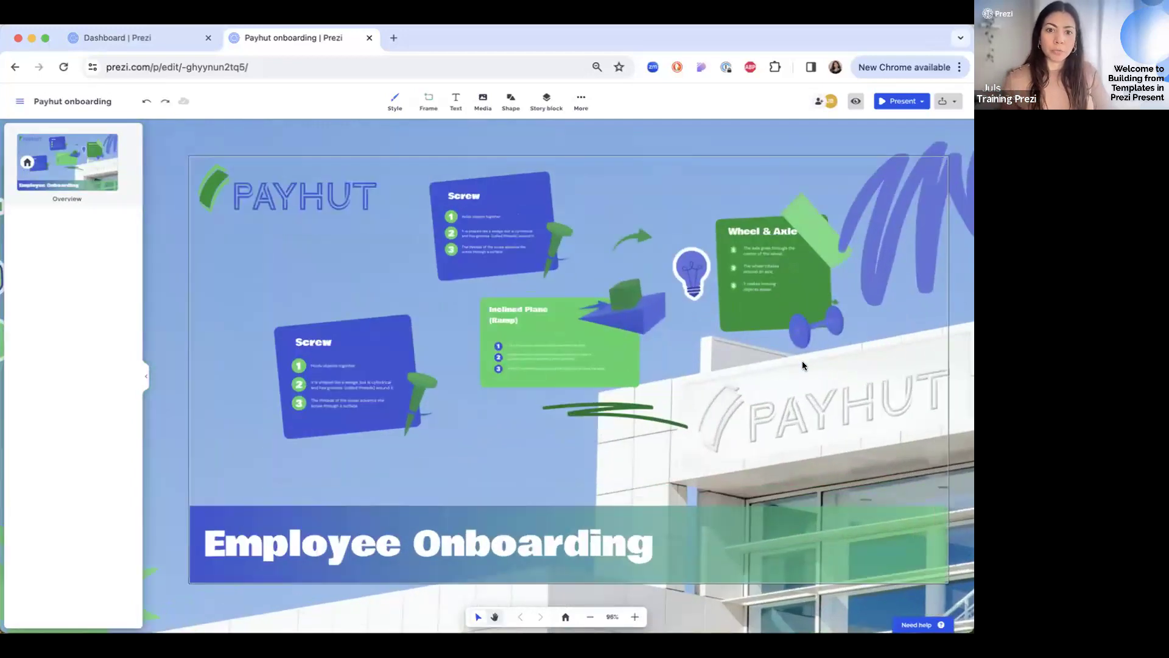
key(super+z)
key(super+z)
key(super+z)
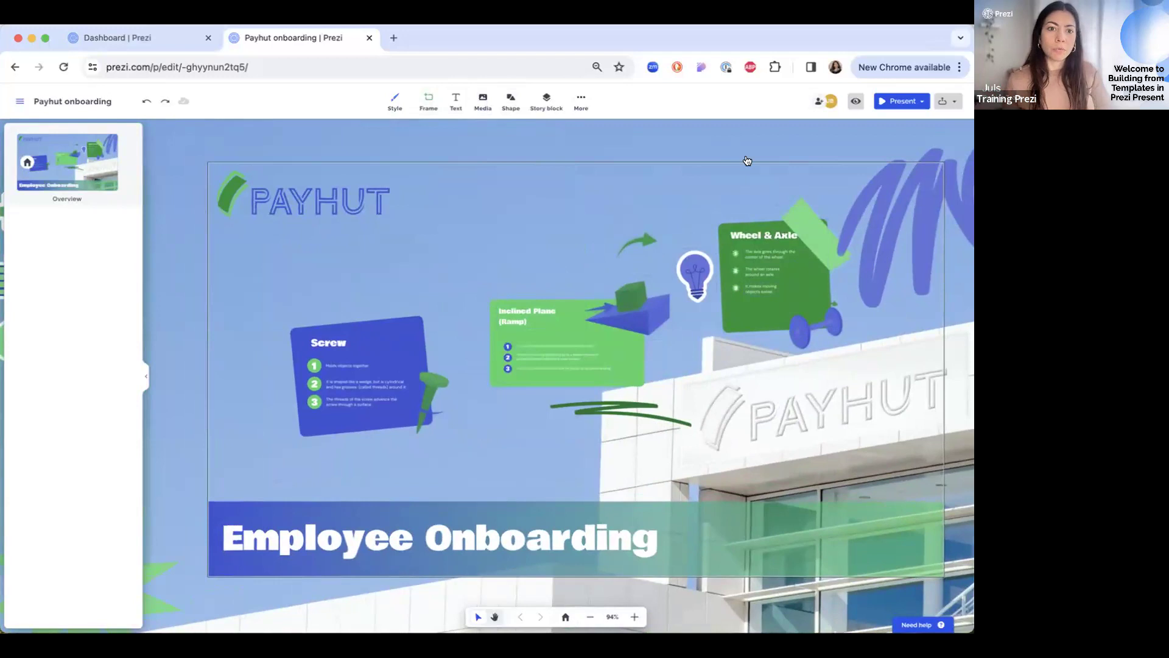
- Move the blue scribble decoration farther out past the overview's upper-right corner
mouse_move(838, 218)
mouse_down()
mouse_move(897, 204)
mouse_move(915, 173)
mouse_up()
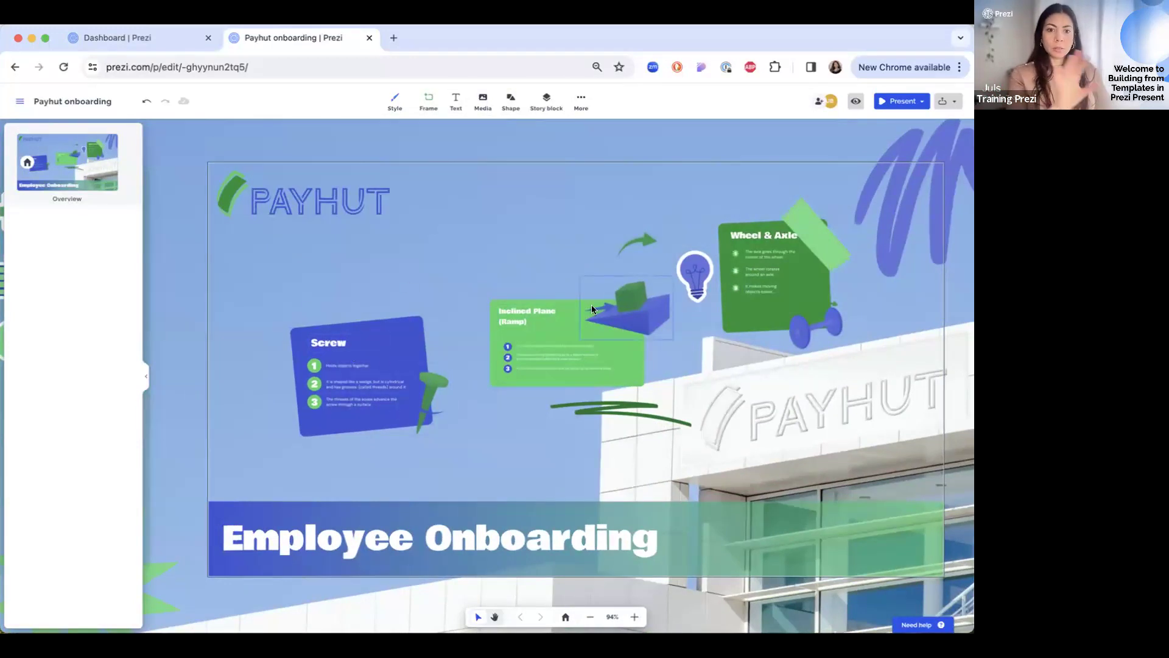
drag(475, 254, 464, 242)
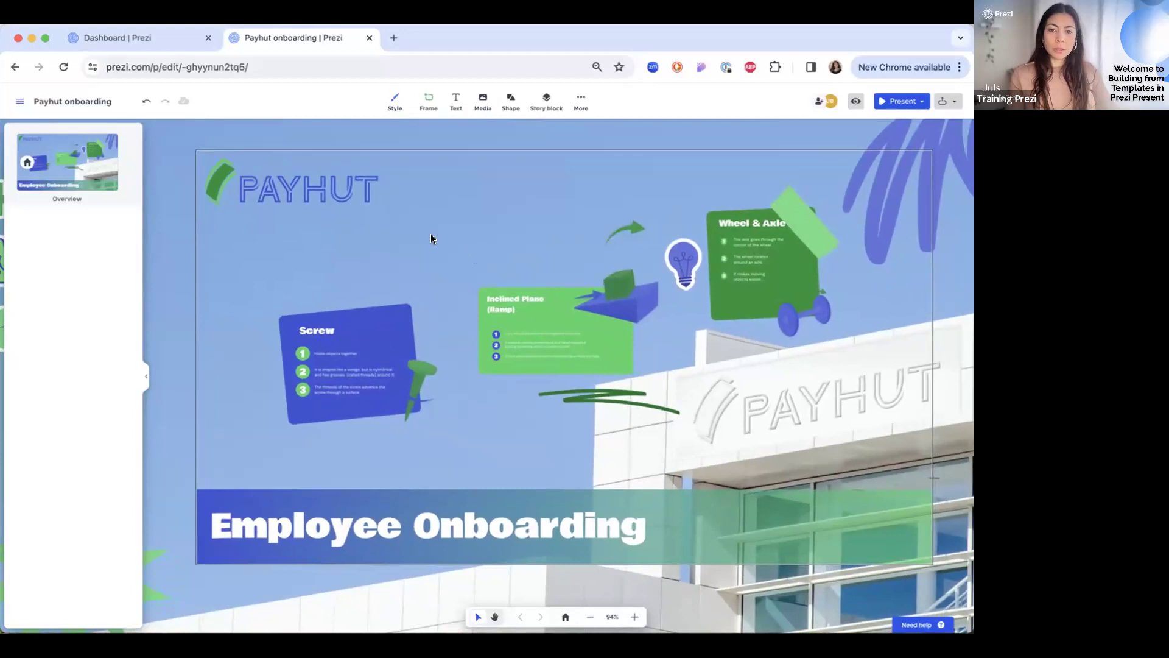
- Draw a zoom frame around the Screw card and open that frame in close-up
click(430, 100)
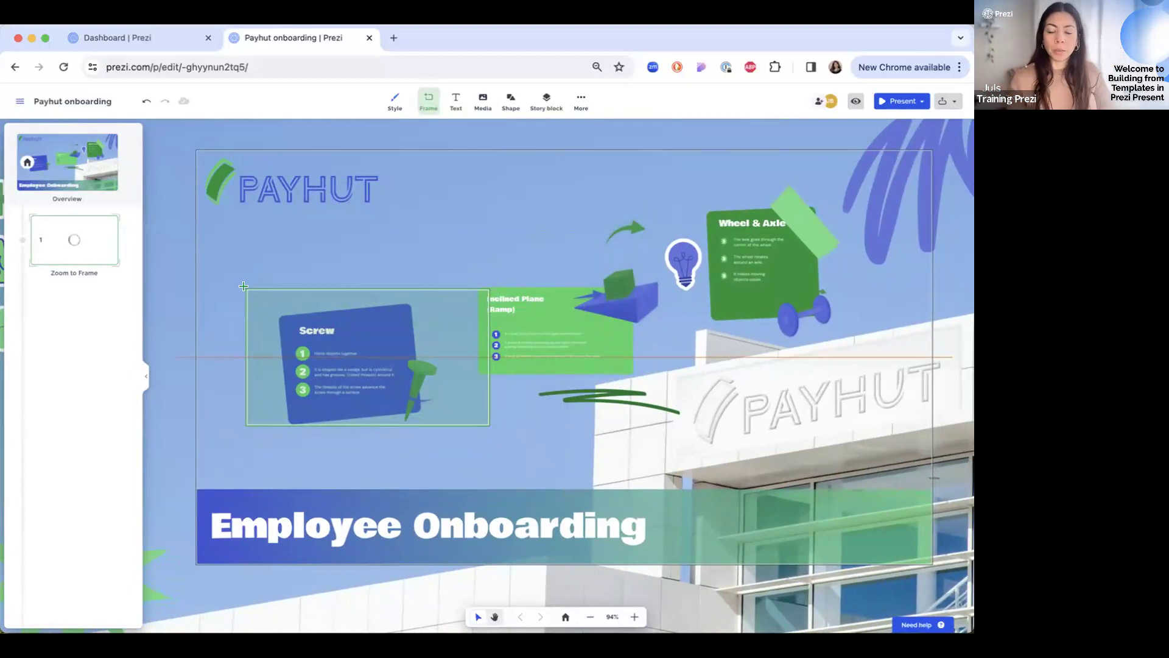
drag(243, 286, 239, 294)
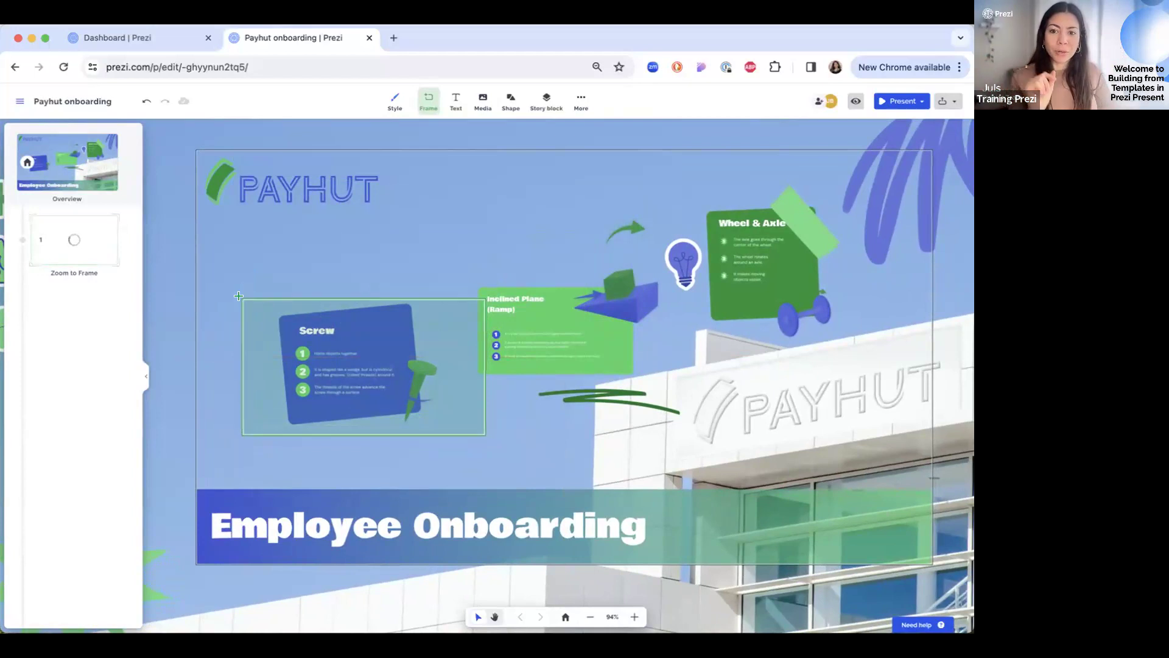
drag(240, 299, 468, 427)
click(54, 251)
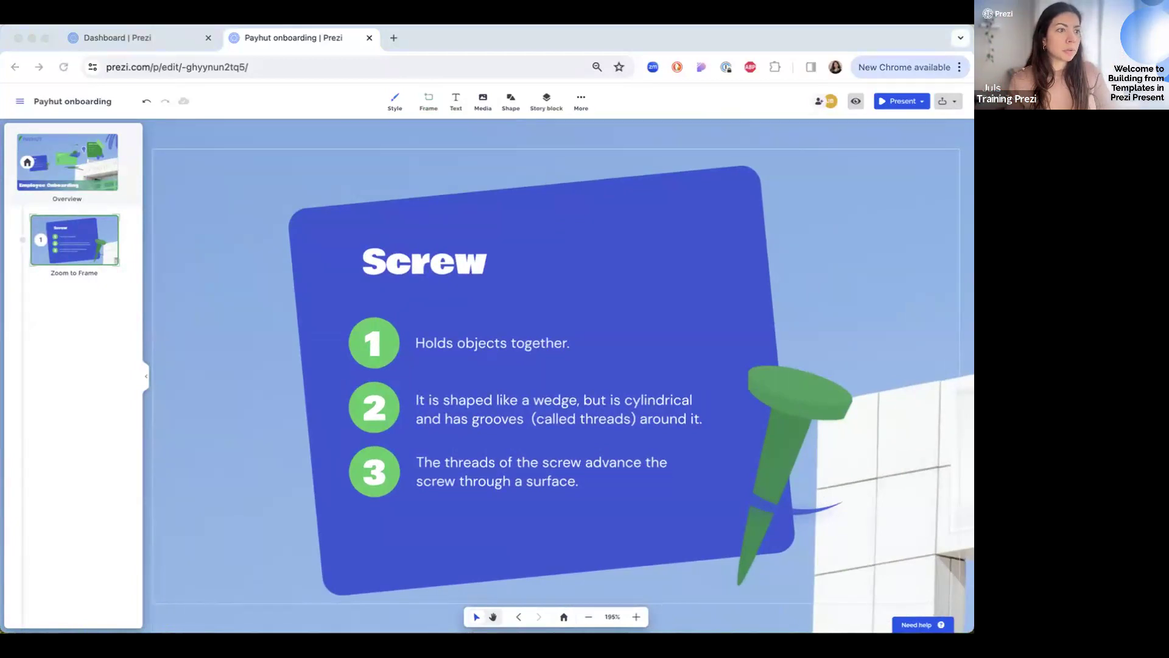
- Delete the green pin from the Screw card and move the blue arrow outside the card's upper-right corner
drag(799, 399, 850, 266)
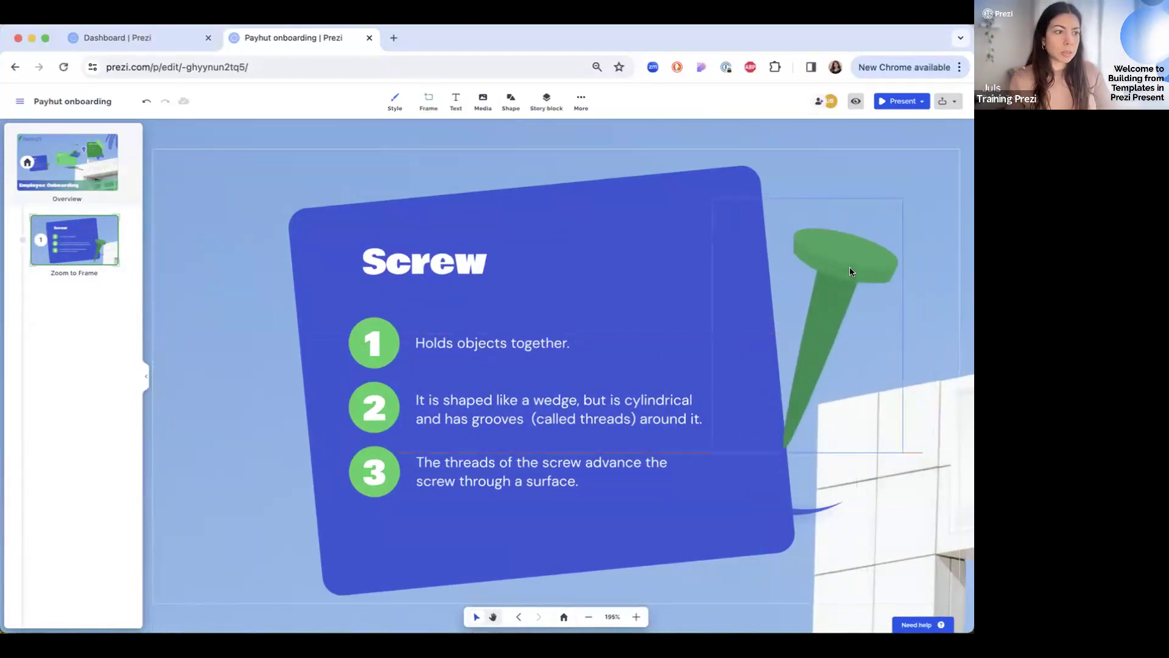
key(BackSpace)
click(810, 509)
drag(810, 509, 916, 222)
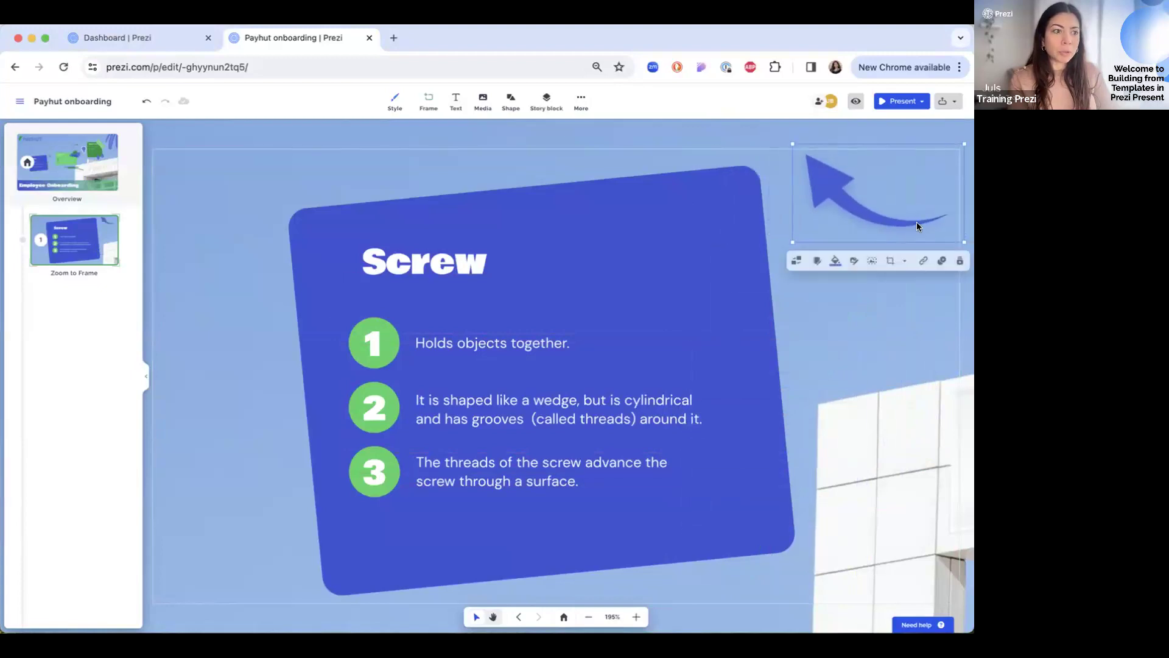
drag(817, 367, 758, 351)
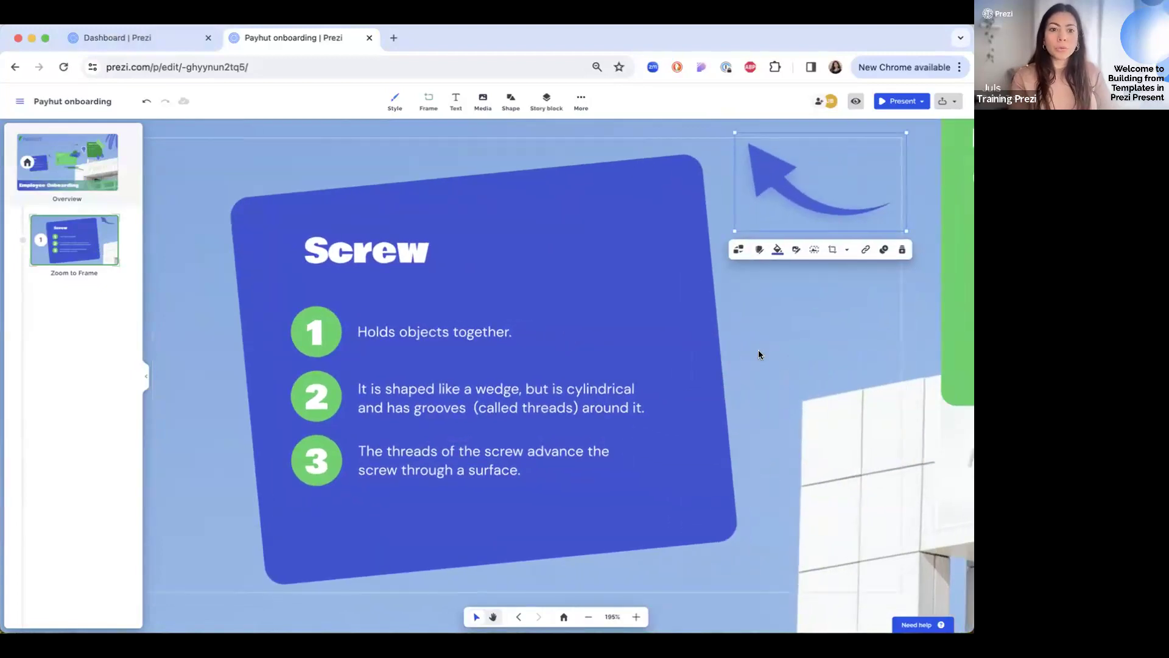
scroll(614, 362, down, 2)
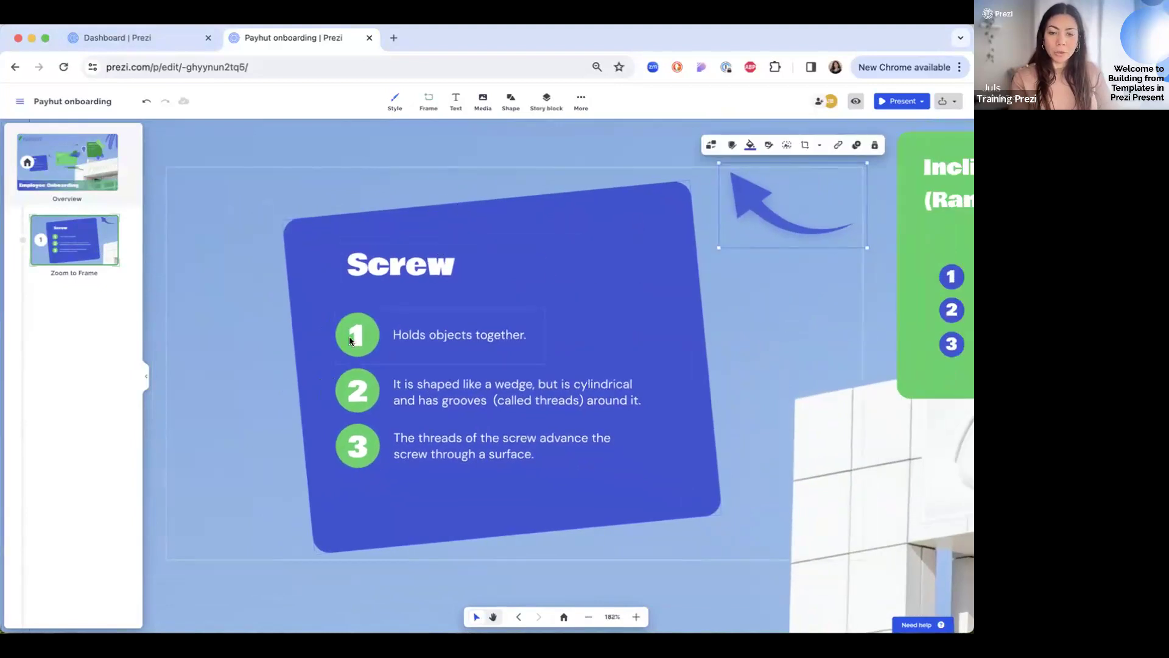
- Try moving the Screw card's first list item, title and background shape separately, and undo these moves
mouse_move(367, 338)
mouse_down()
mouse_move(389, 305)
mouse_move(375, 323)
mouse_up()
key(super+z)
key(super+z)
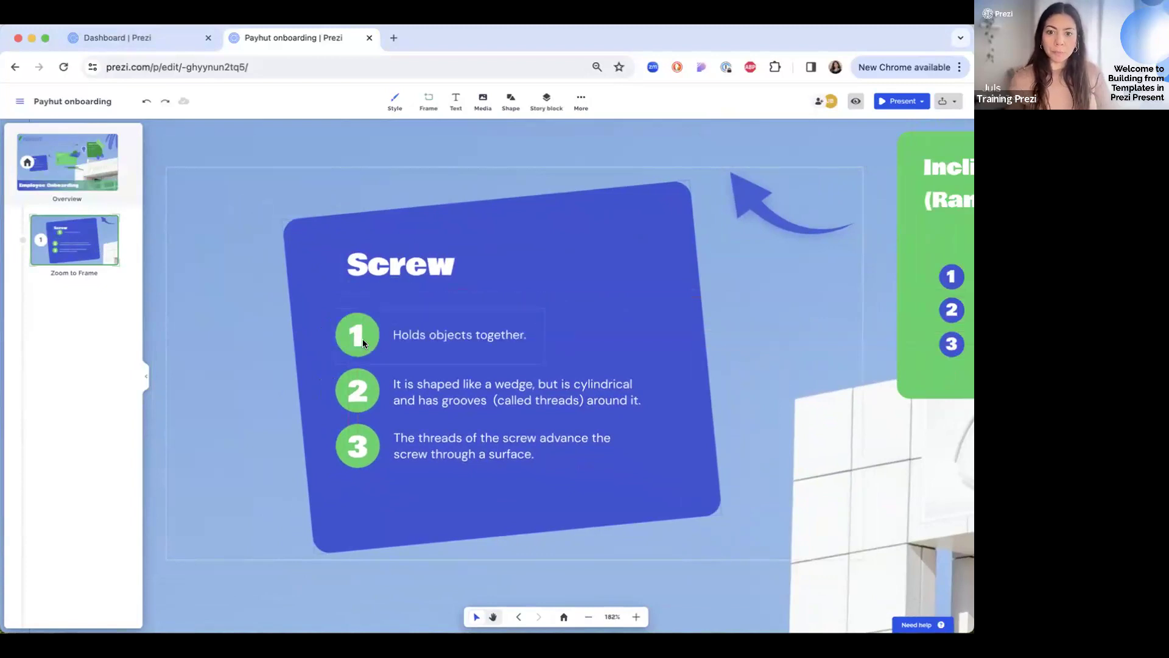
click(500, 338)
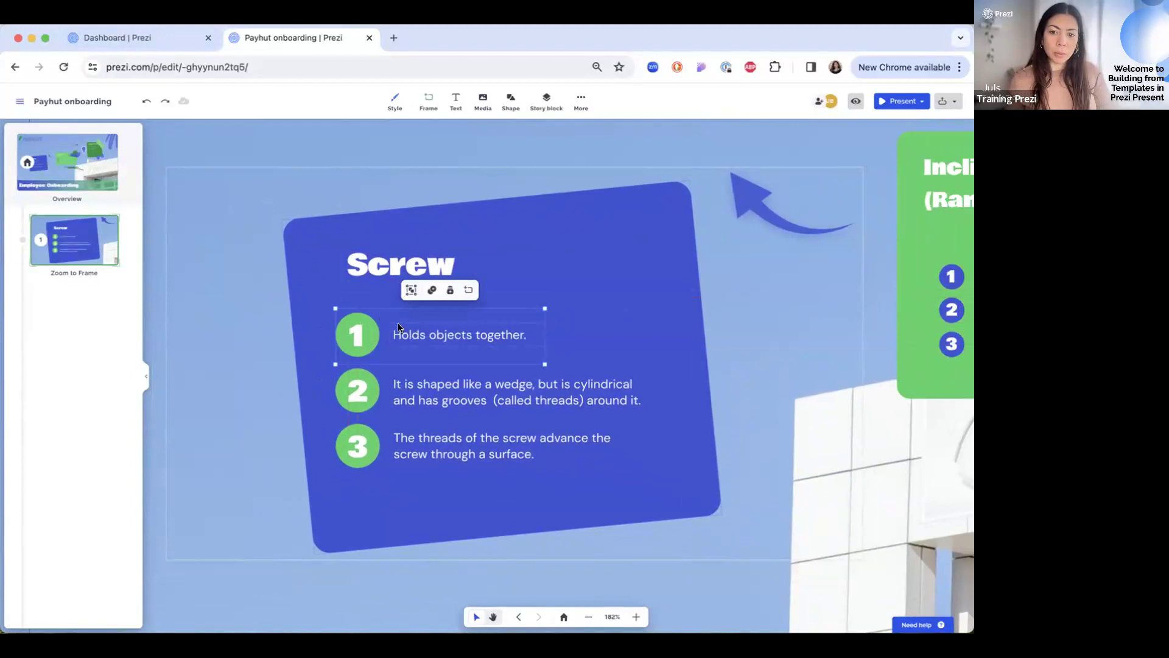
click(674, 201)
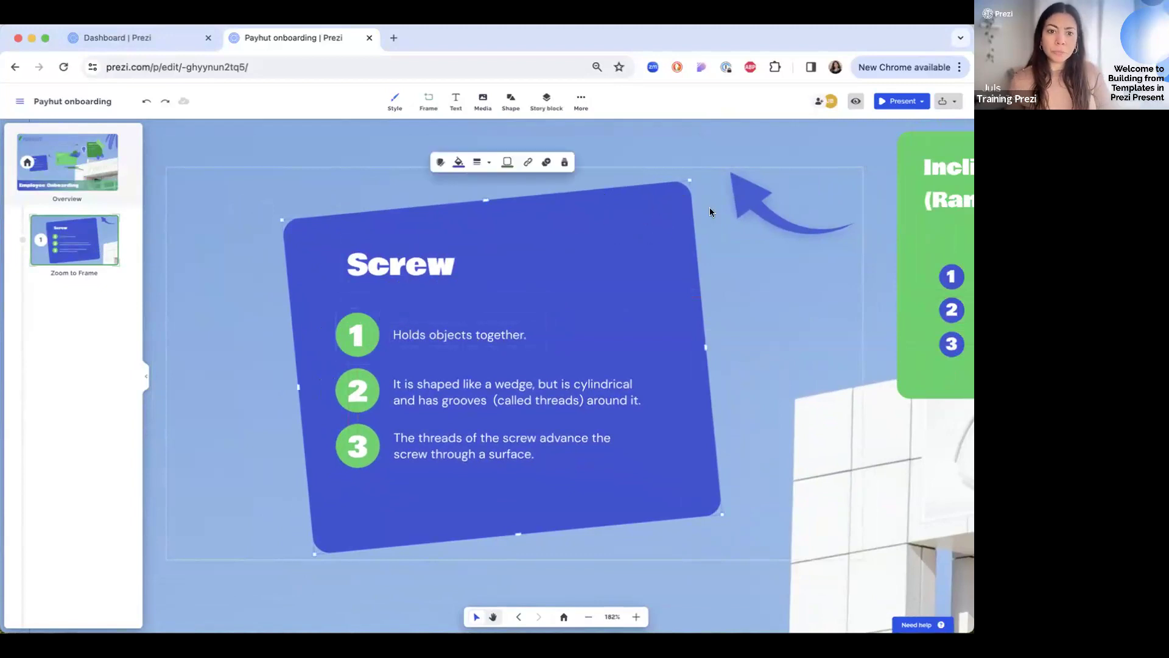
click(270, 308)
drag(470, 323, 482, 293)
drag(481, 281, 488, 334)
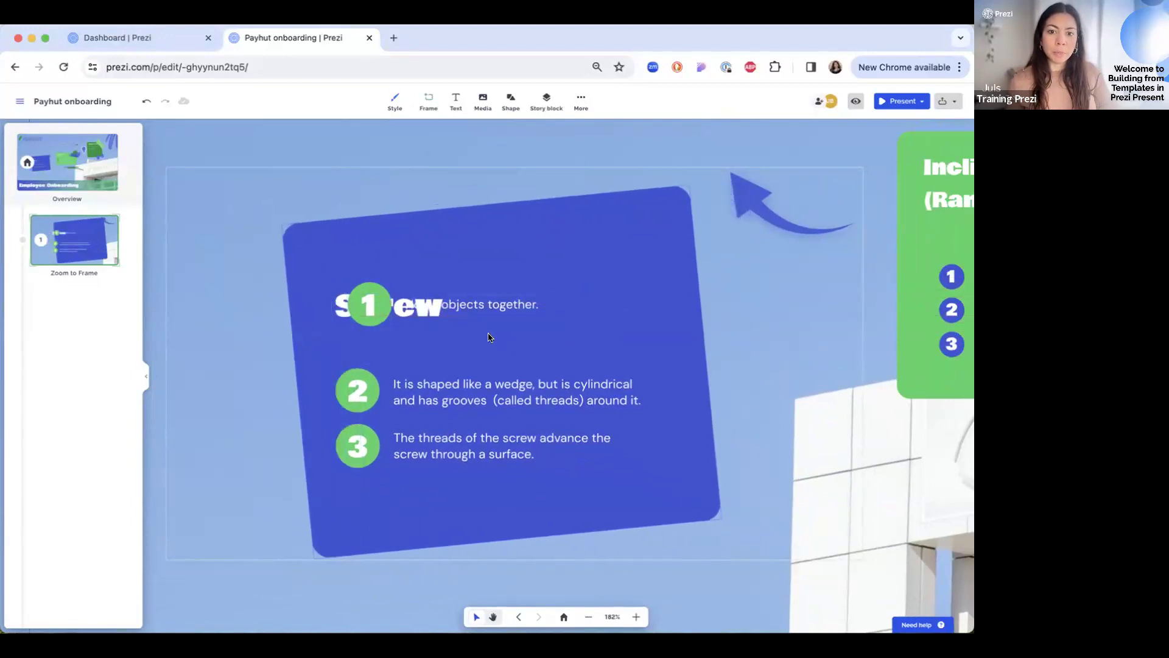
key(super+z)
key(super+z)
key(super+z)
key(super+z)
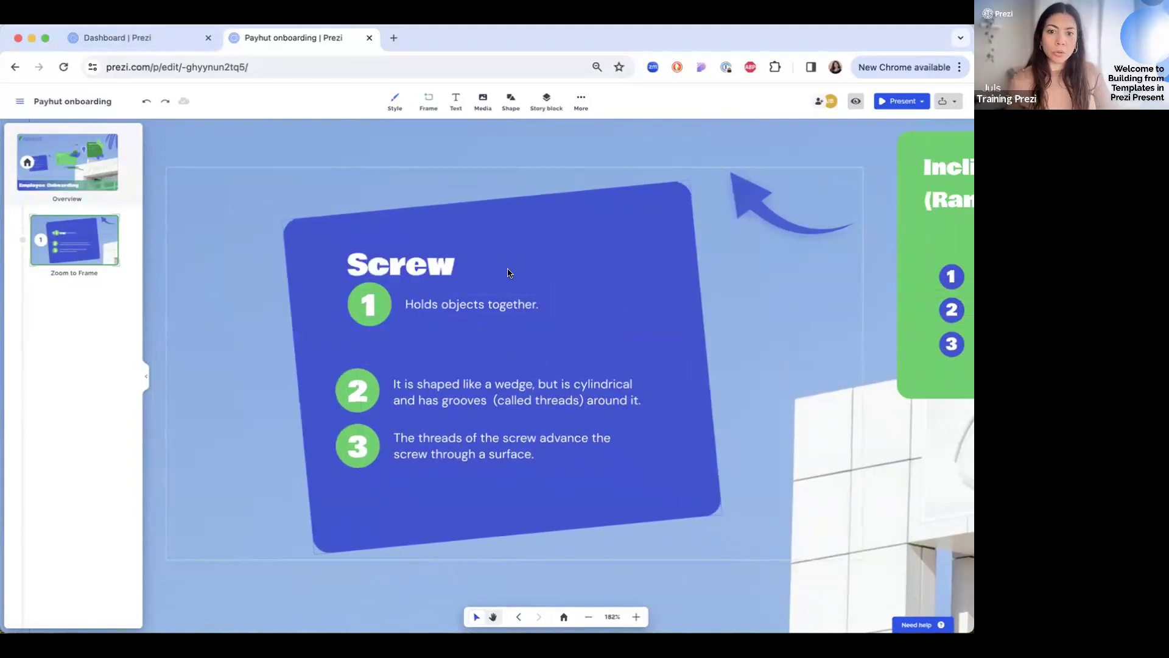
- Lock the Screw card's background shape and undo the lock
click(628, 203)
right_click(629, 204)
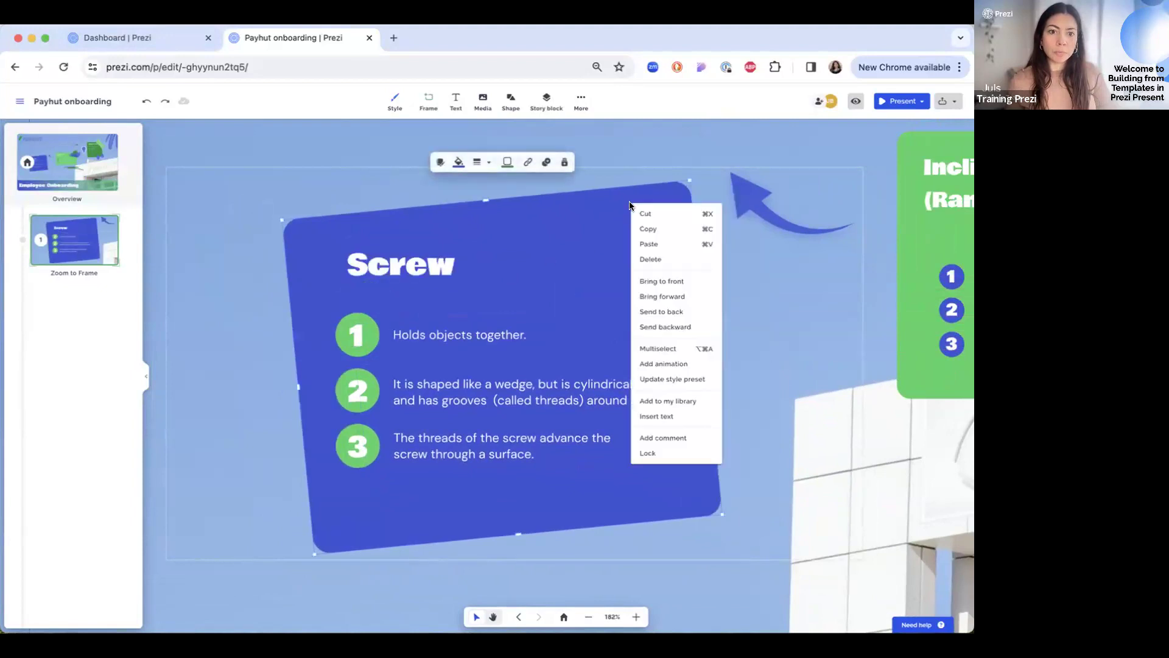
click(645, 452)
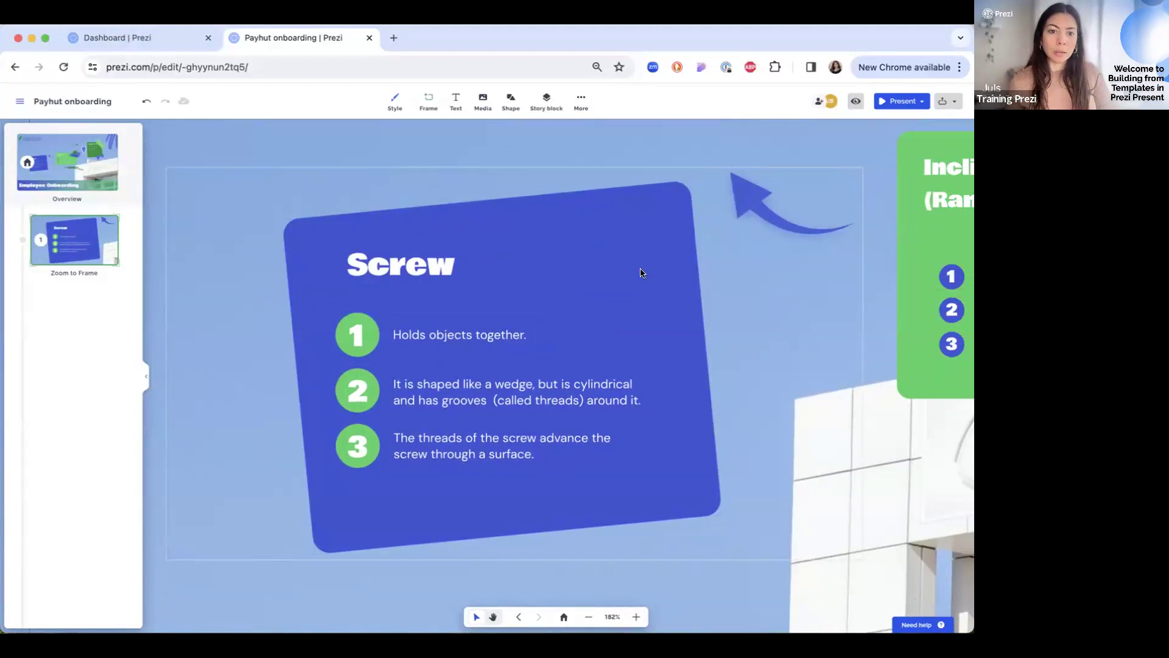
drag(727, 242, 605, 315)
key(super+z)
click(430, 271)
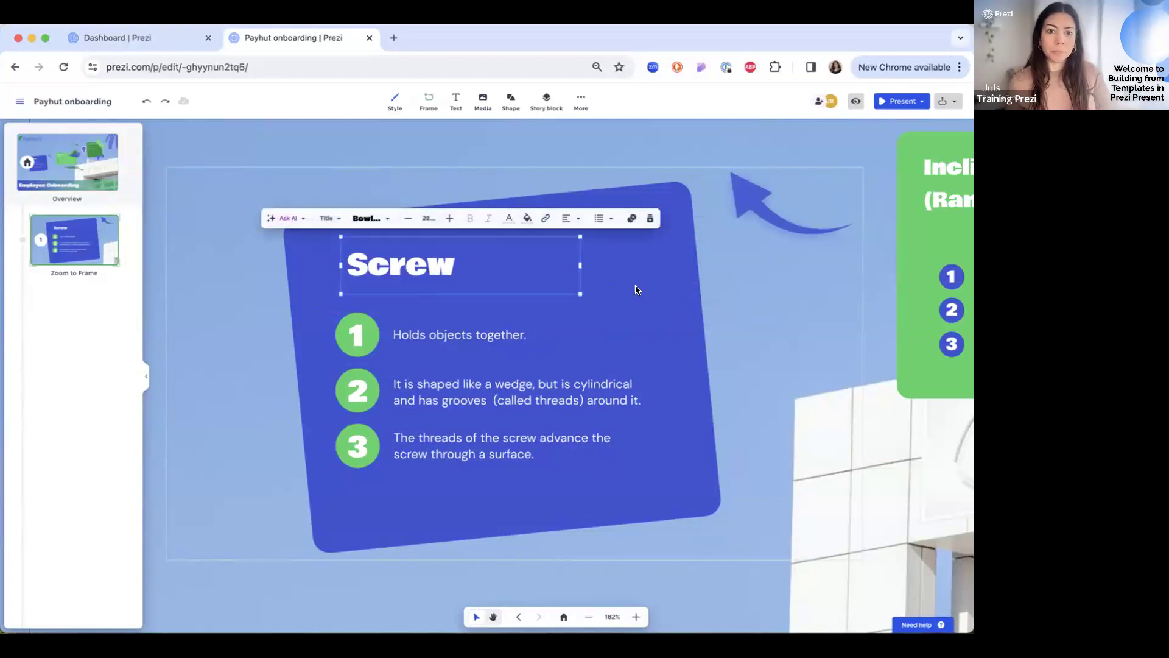
- Fill the Screw card's background with a linear gradient from blue to the scheme's light green at 22% opacity
click(681, 281)
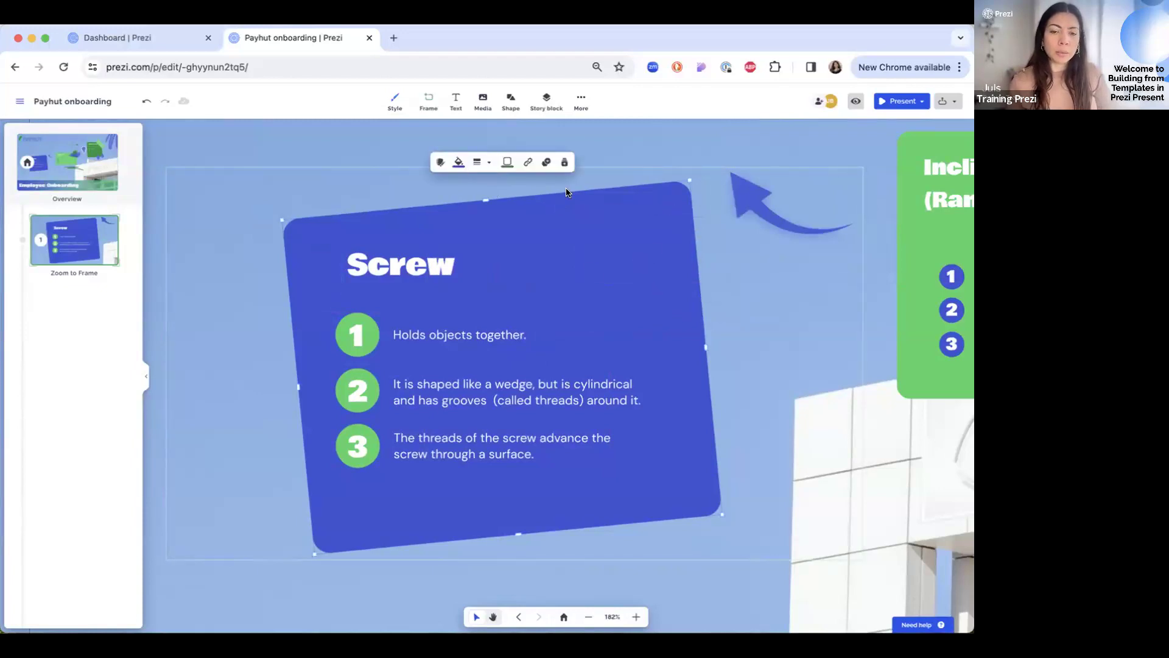
click(459, 162)
click(491, 206)
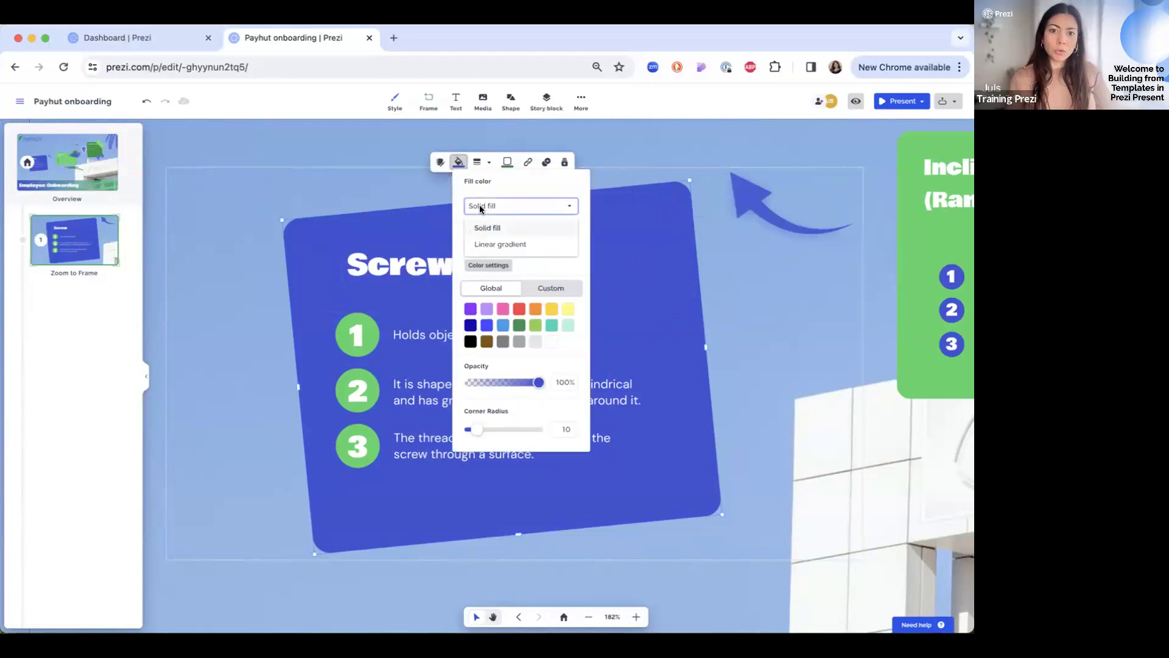
click(506, 243)
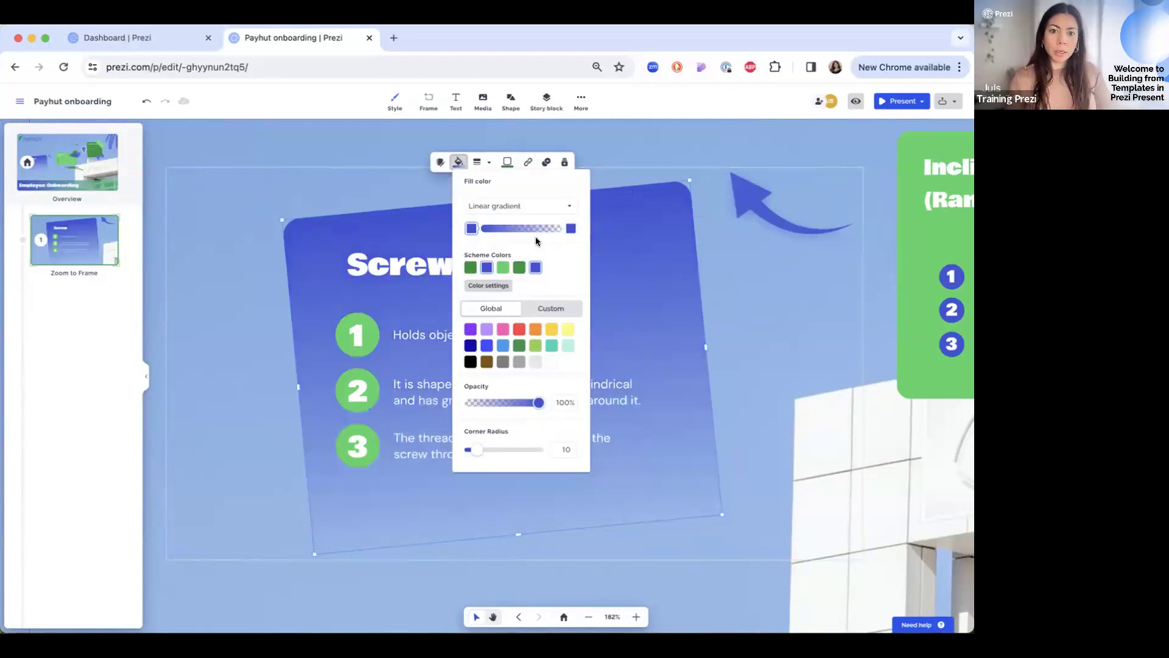
click(569, 230)
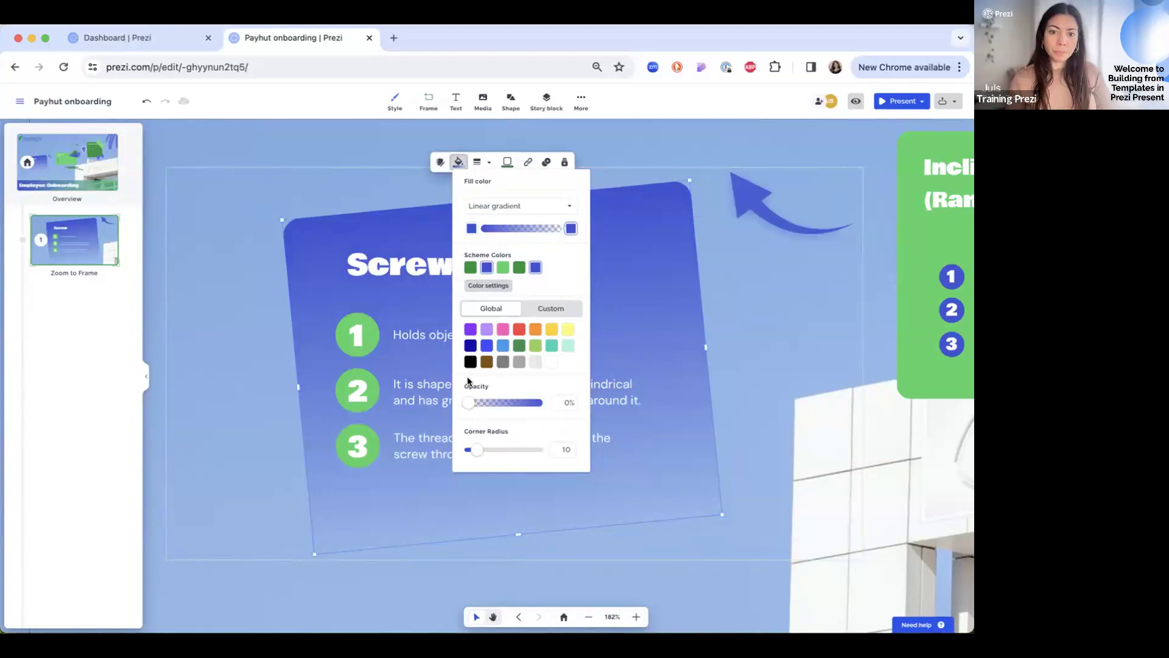
click(503, 267)
drag(469, 403, 481, 399)
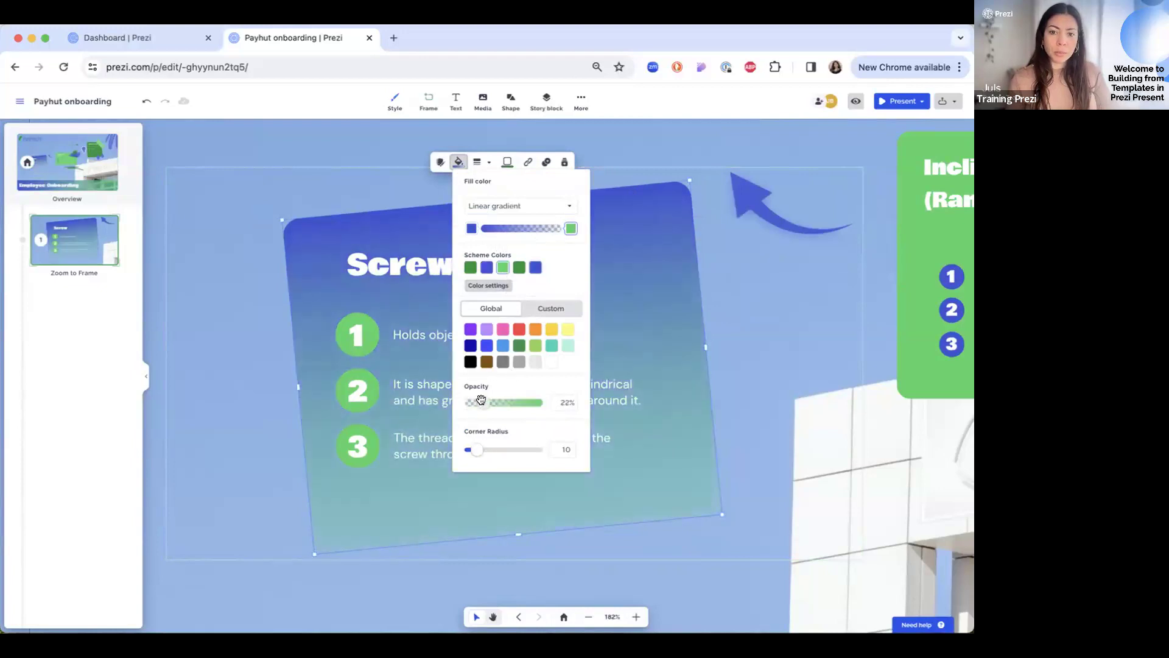
- Lock the gradient background shape of the Screw card in place
click(673, 185)
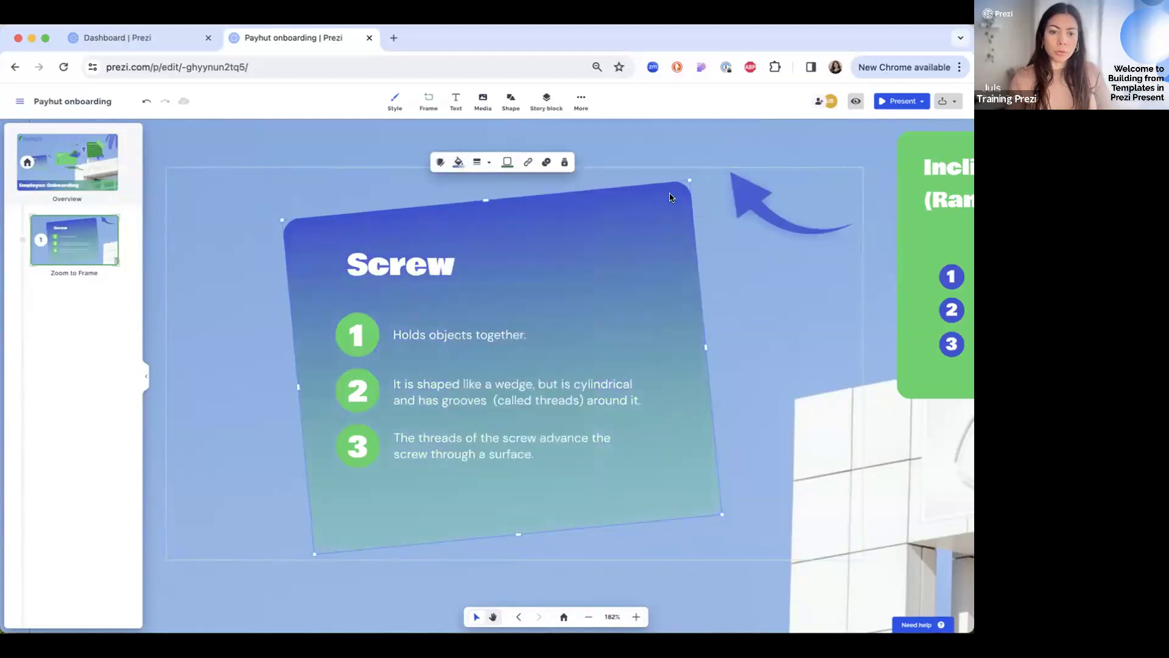
right_click(671, 197)
click(722, 444)
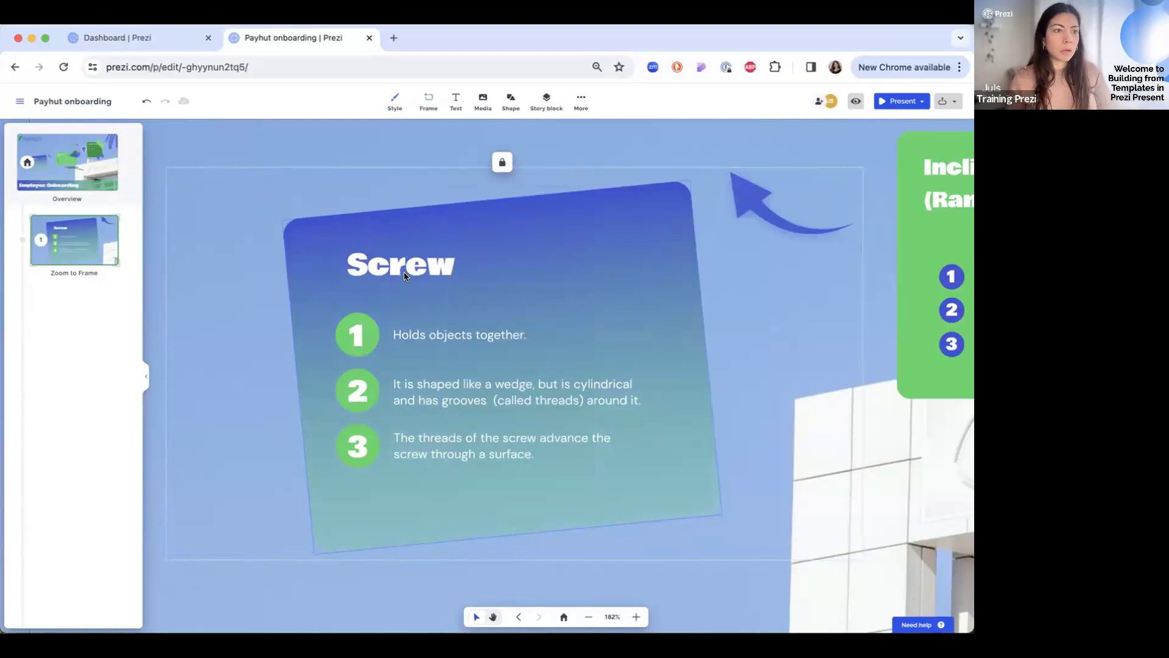
- Change the Screw card's title to "OUR VISION" and delete its three numbered list items
click(420, 271)
double_click(425, 263)
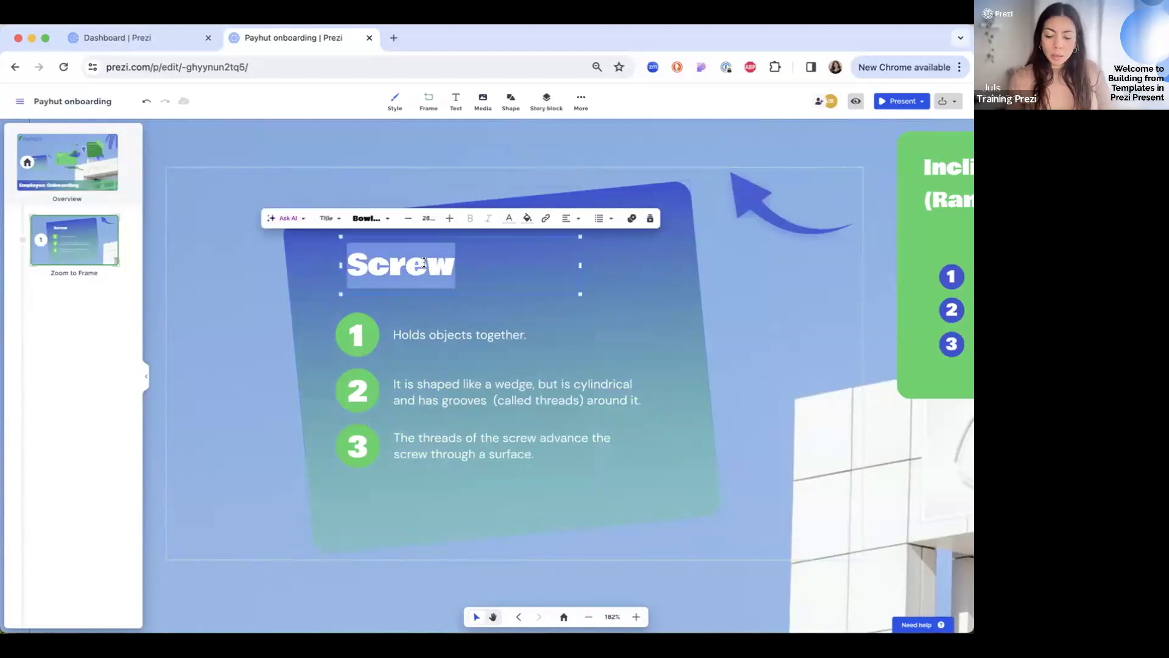
text(O)
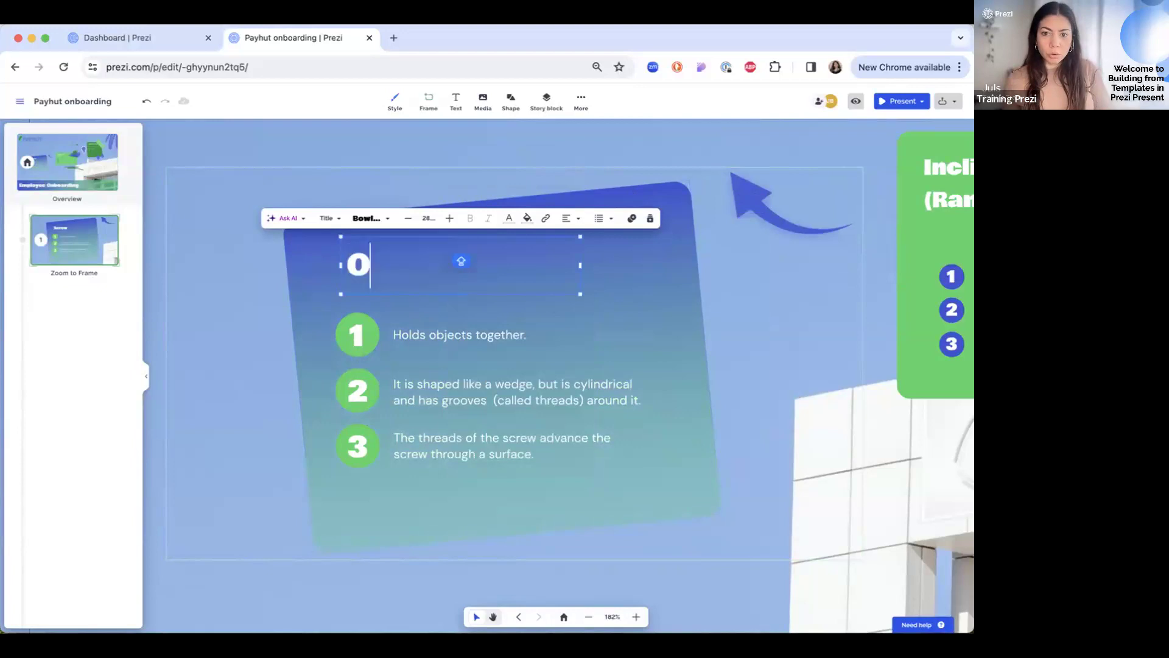
text(UR VISION)
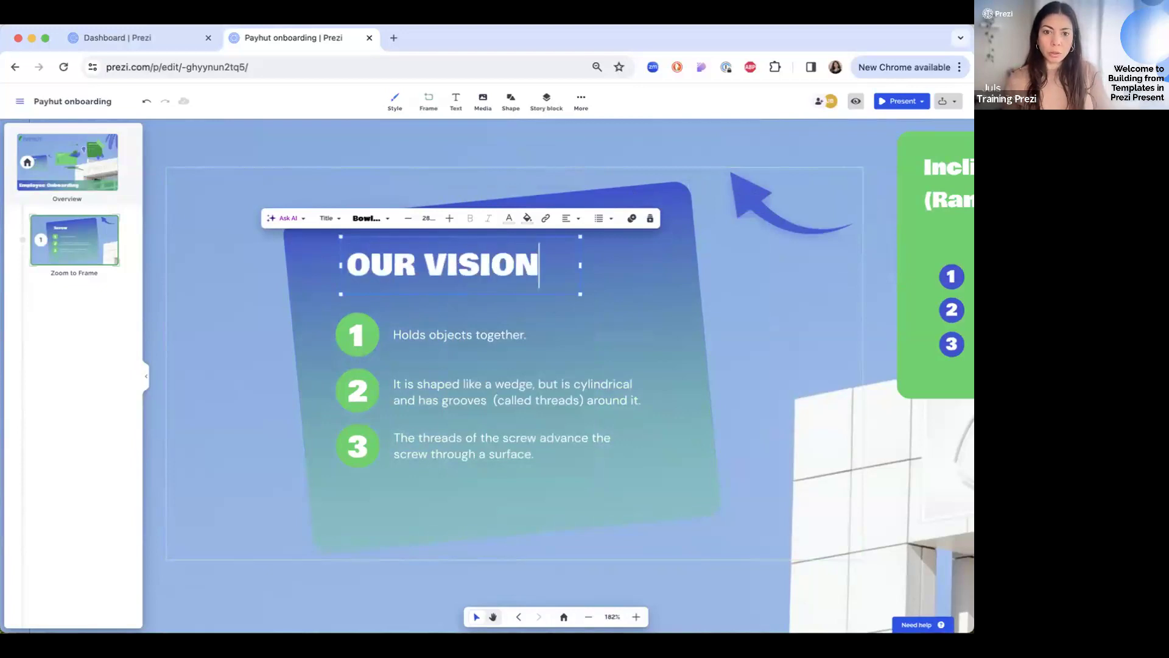
click(544, 345)
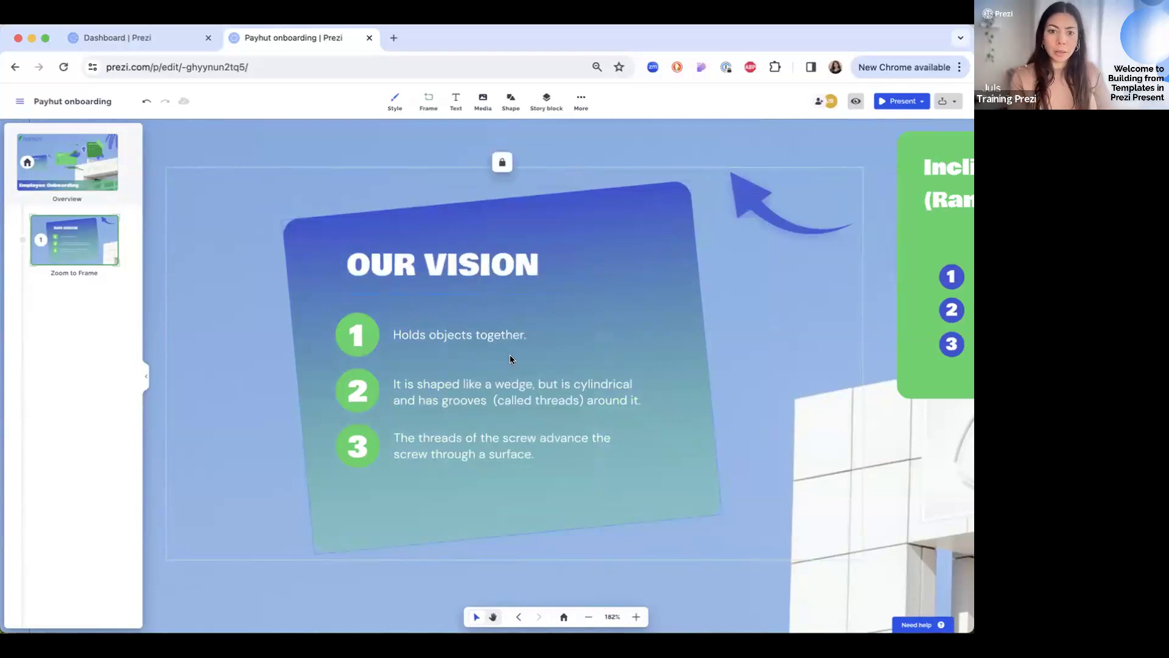
drag(327, 311, 568, 449)
key(Delete)
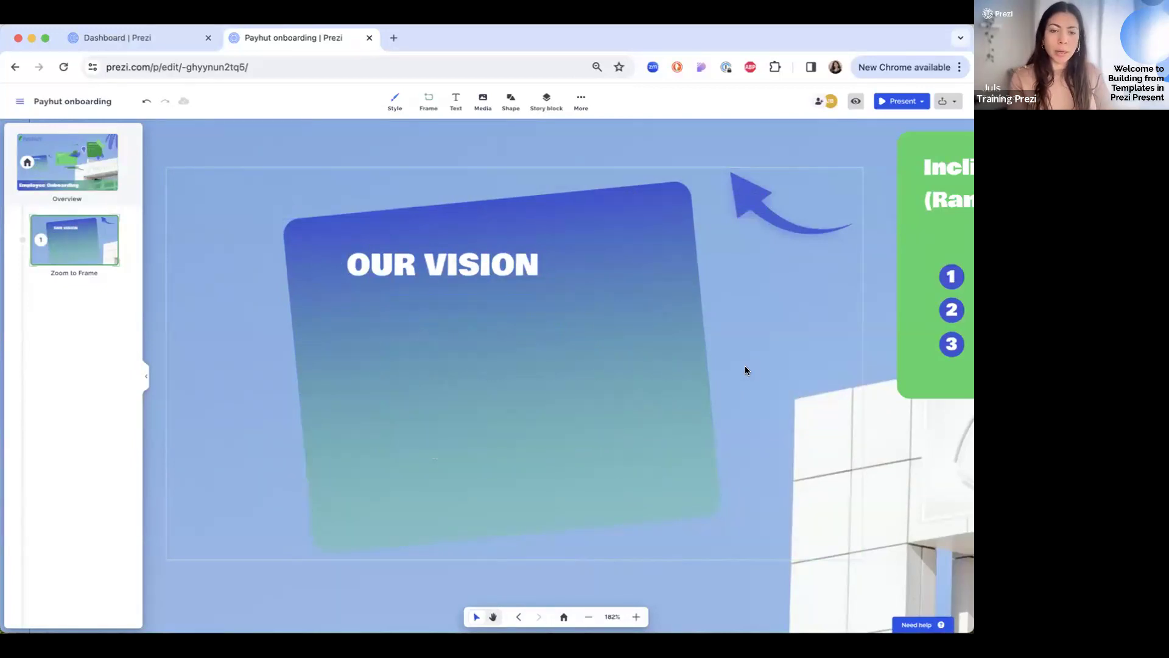
- Upload the image Payhut_new_web_mockup.png from the PayHut folder into the OUR VISION frame
scroll(751, 362, right, 2)
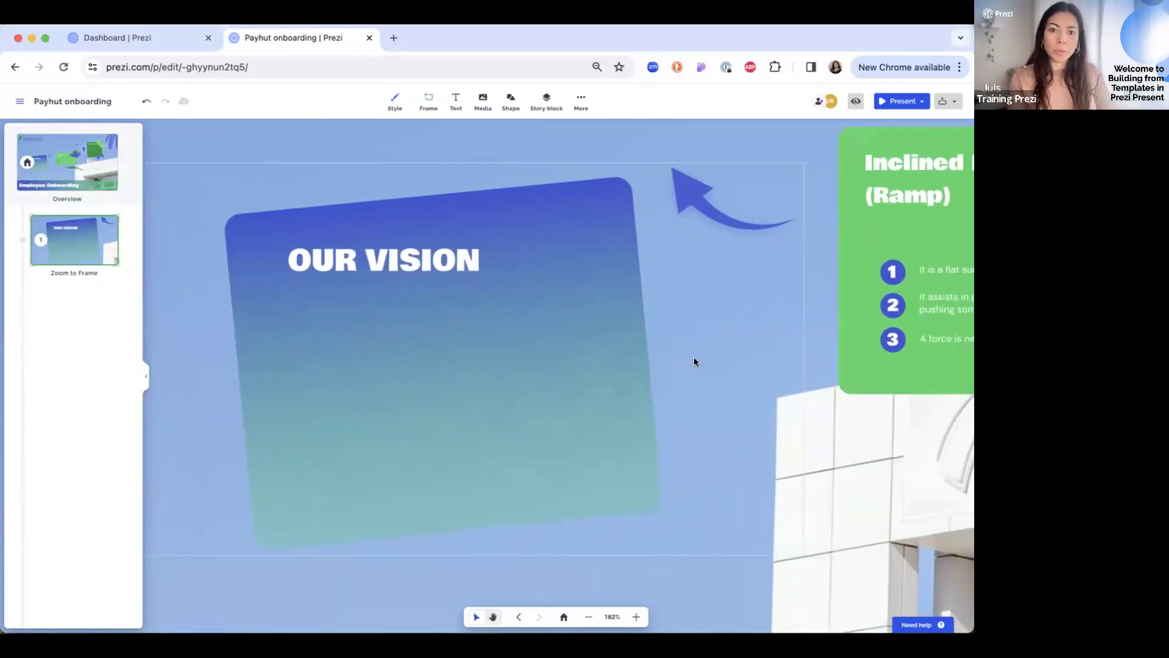
click(472, 102)
click(480, 127)
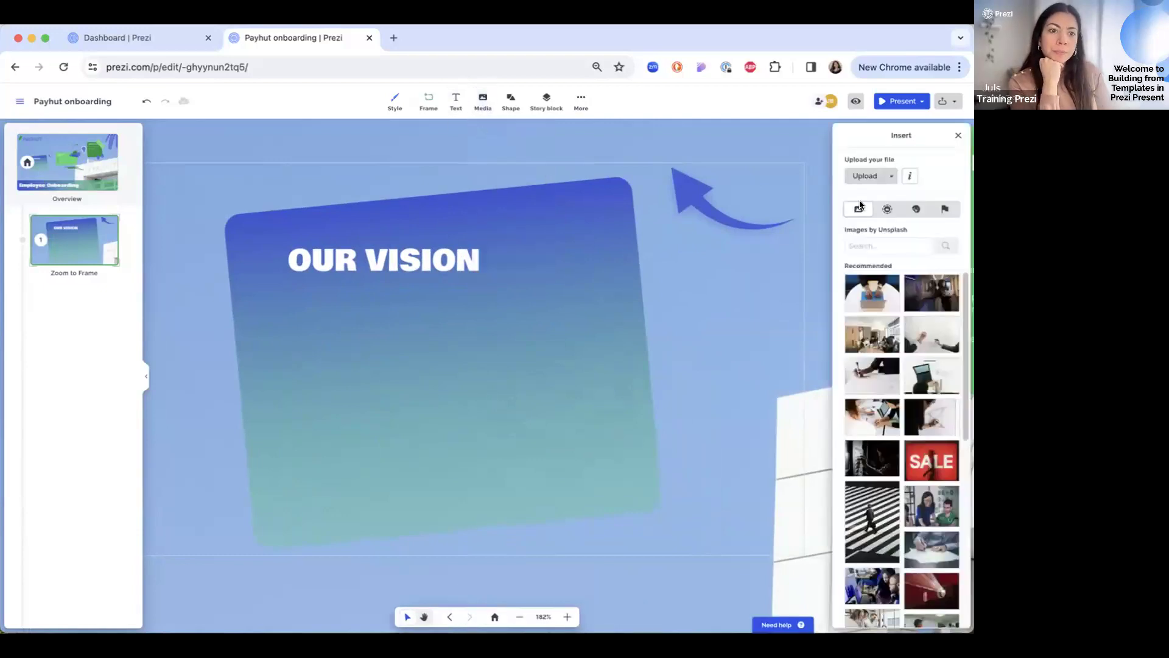
click(860, 175)
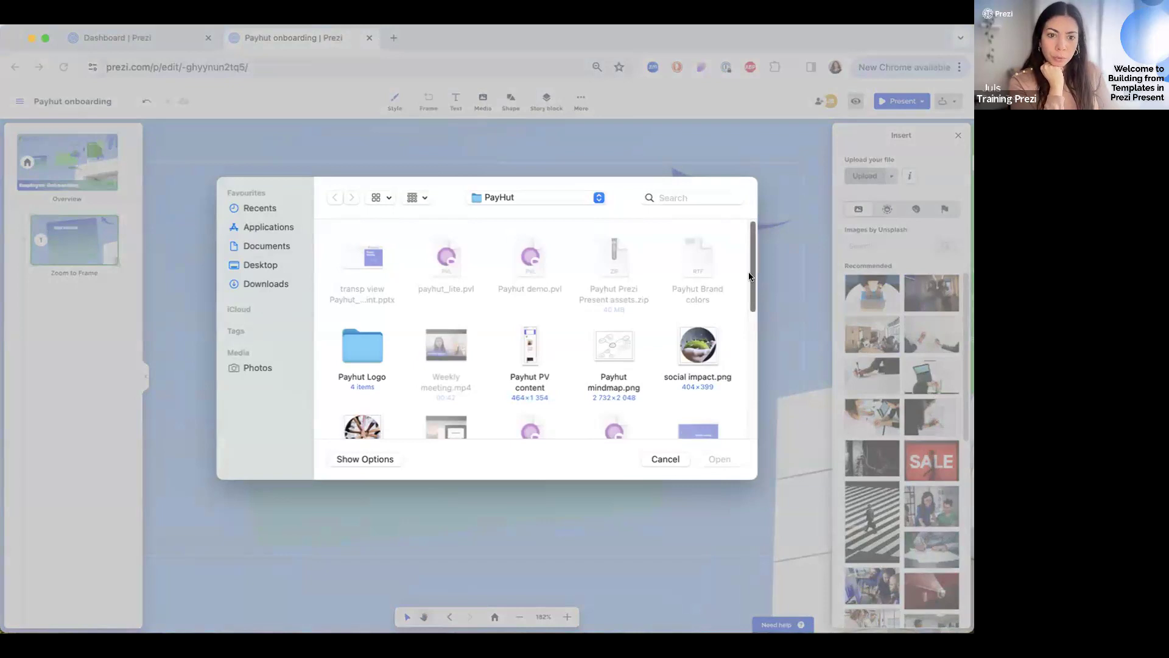
scroll(751, 277, down, 5)
click(524, 332)
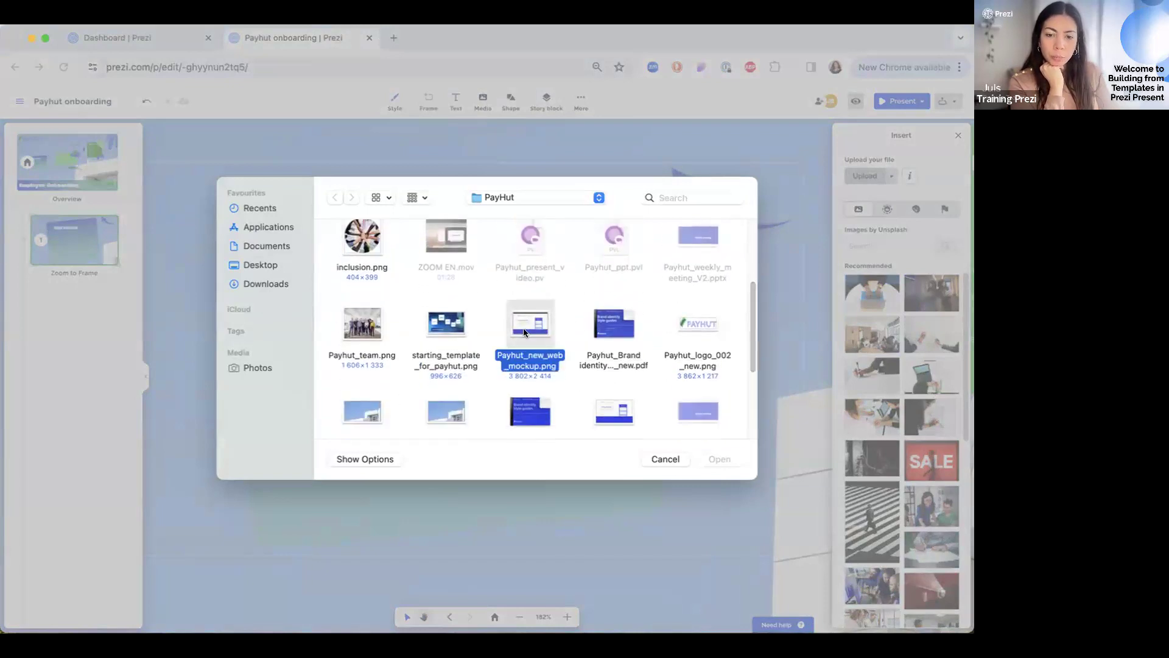
click(724, 460)
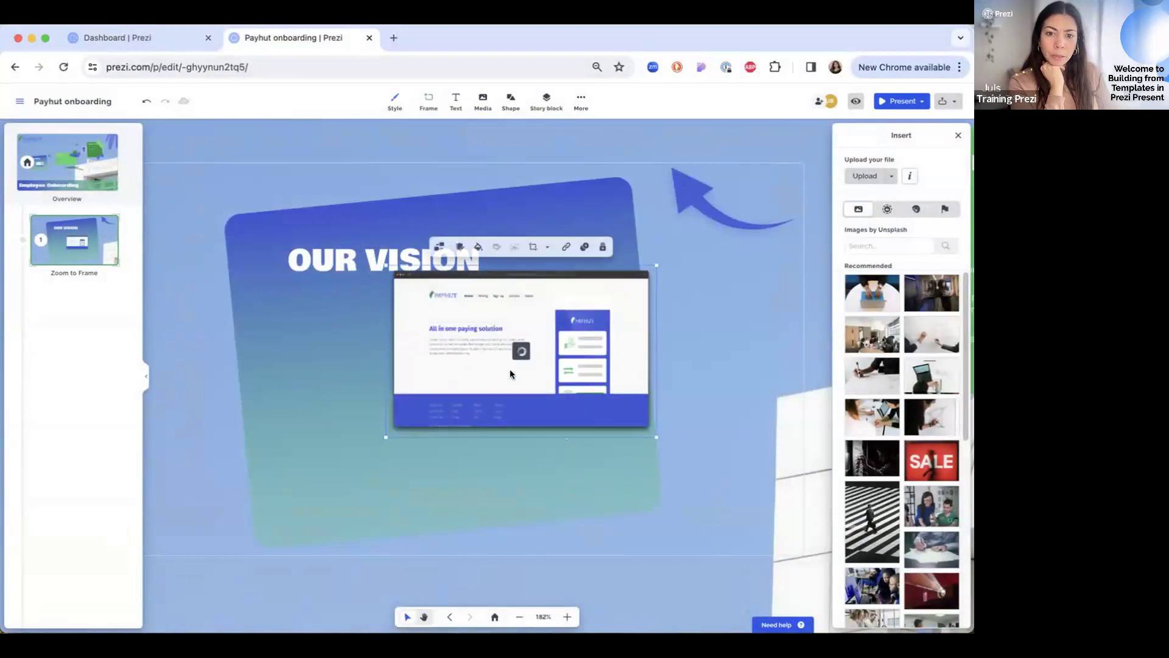
- Enlarge the web mockup image slightly and centre it on the card below the OUR VISION title
drag(510, 374, 459, 370)
drag(546, 466, 601, 488)
drag(510, 422, 524, 425)
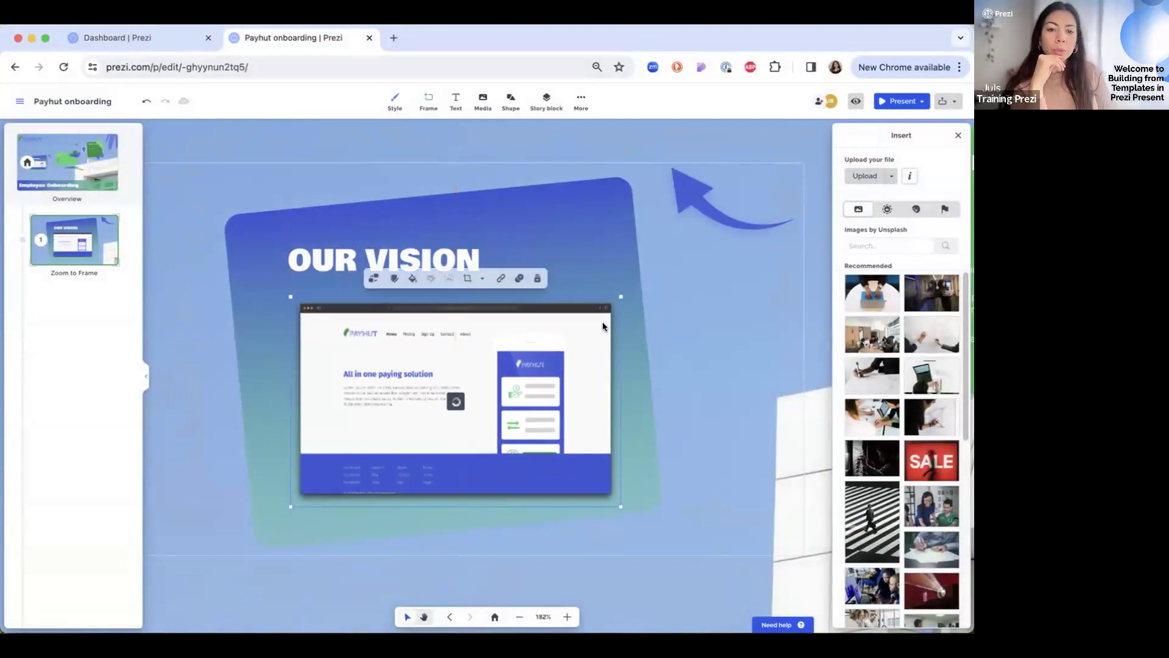
drag(620, 296, 598, 311)
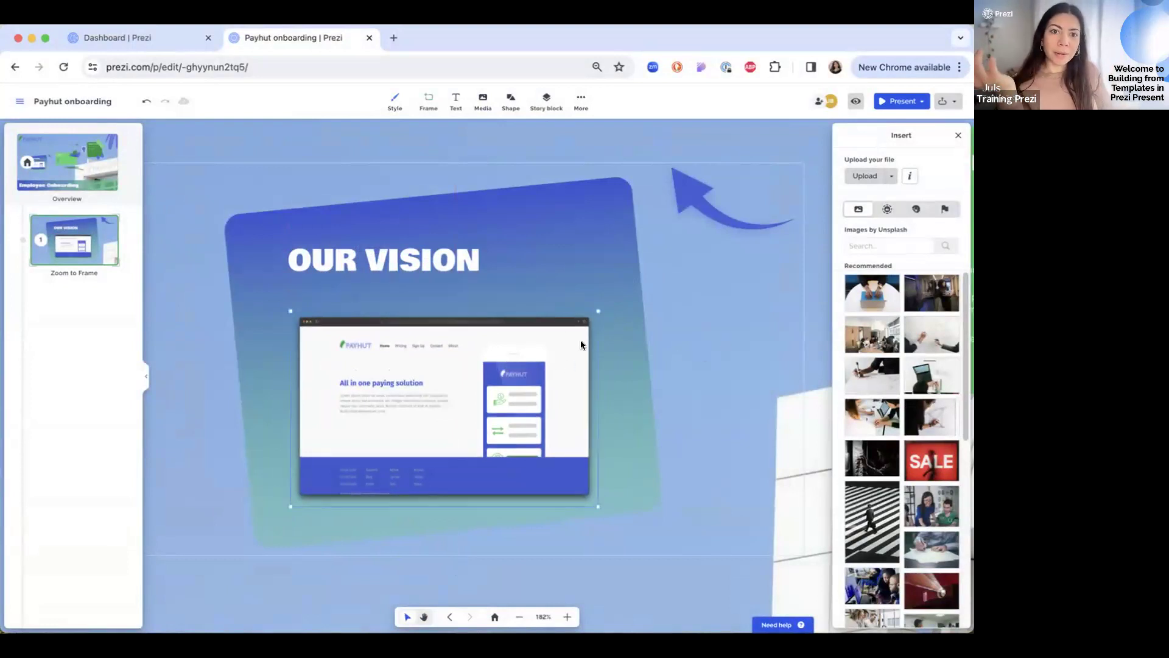
drag(598, 312, 581, 334)
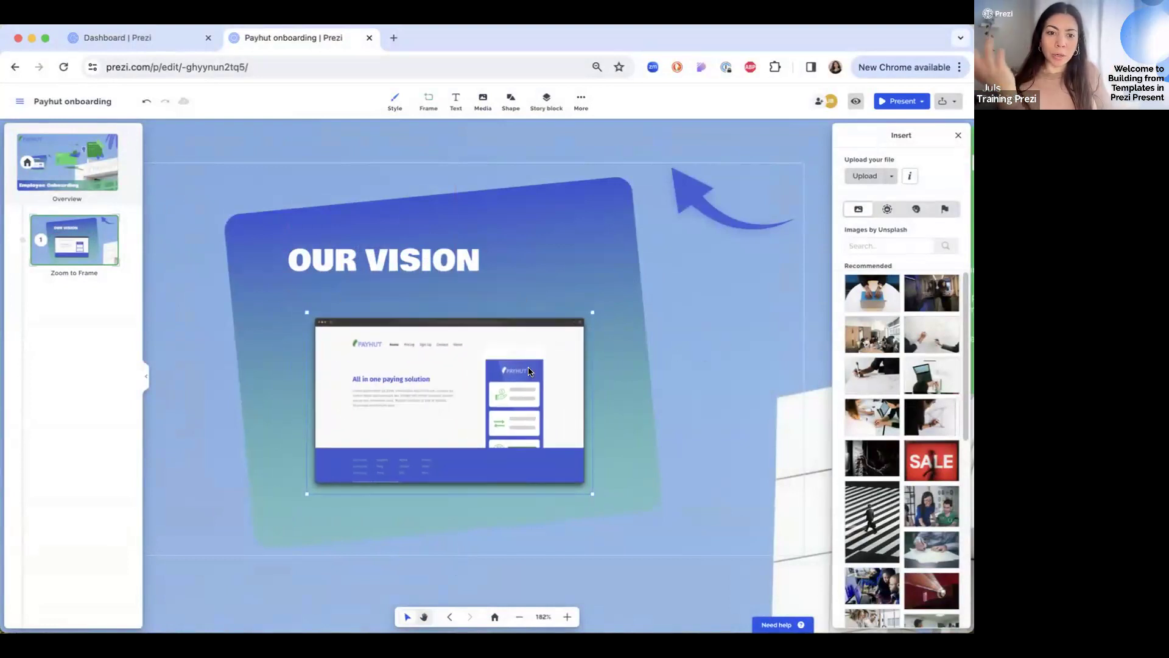
click(700, 352)
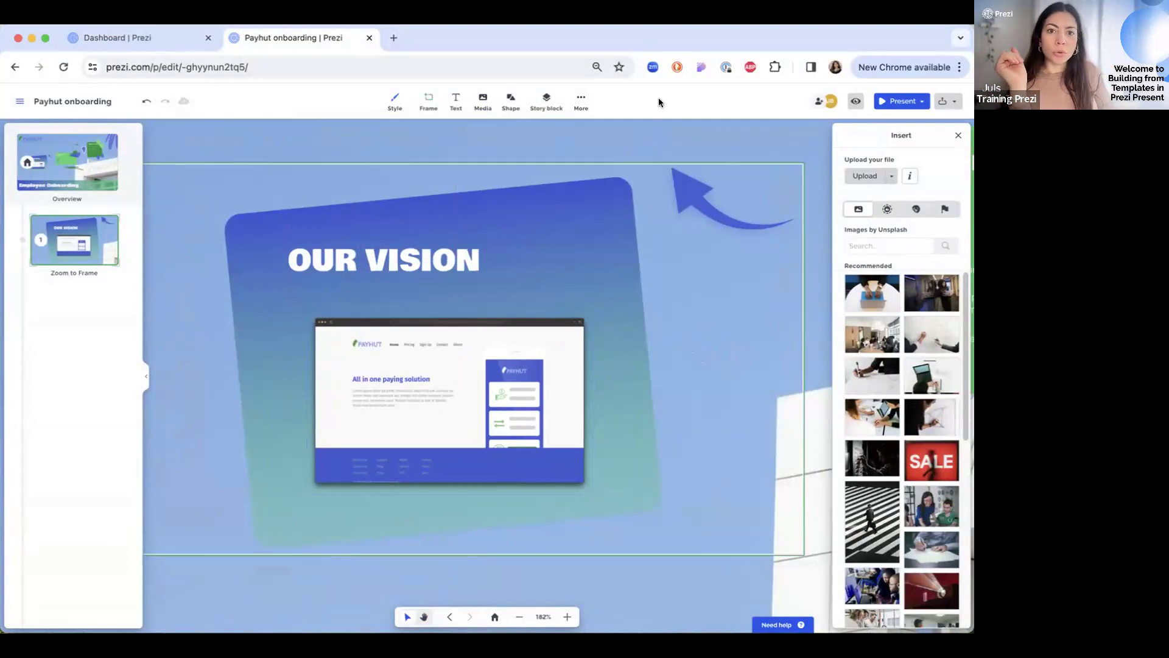
- Browse the story block library, looking through the layouts in the New, Goal and Map categories
click(545, 98)
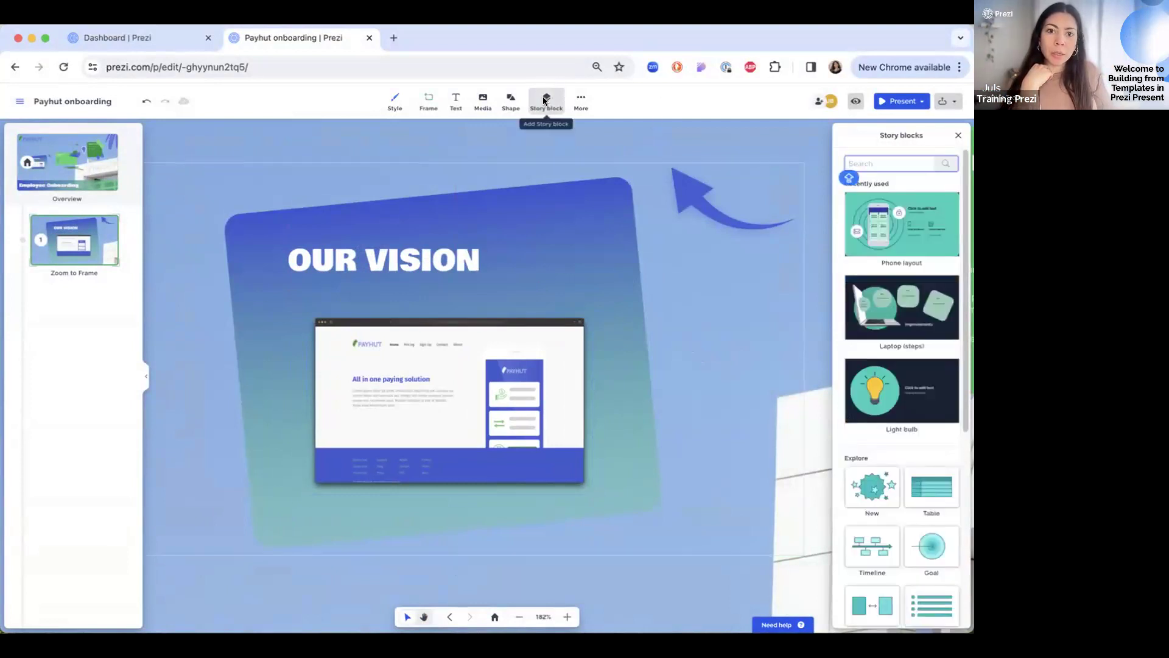
scroll(925, 238, down, 2)
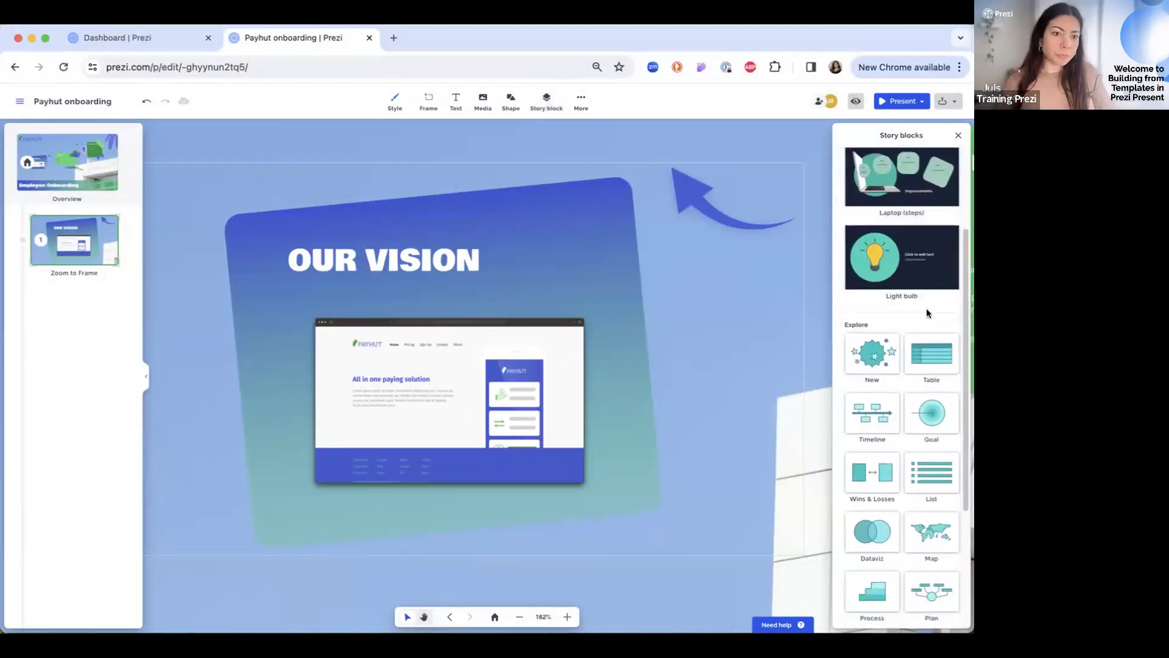
scroll(914, 314, down, 1)
click(884, 326)
scroll(930, 290, down, 3)
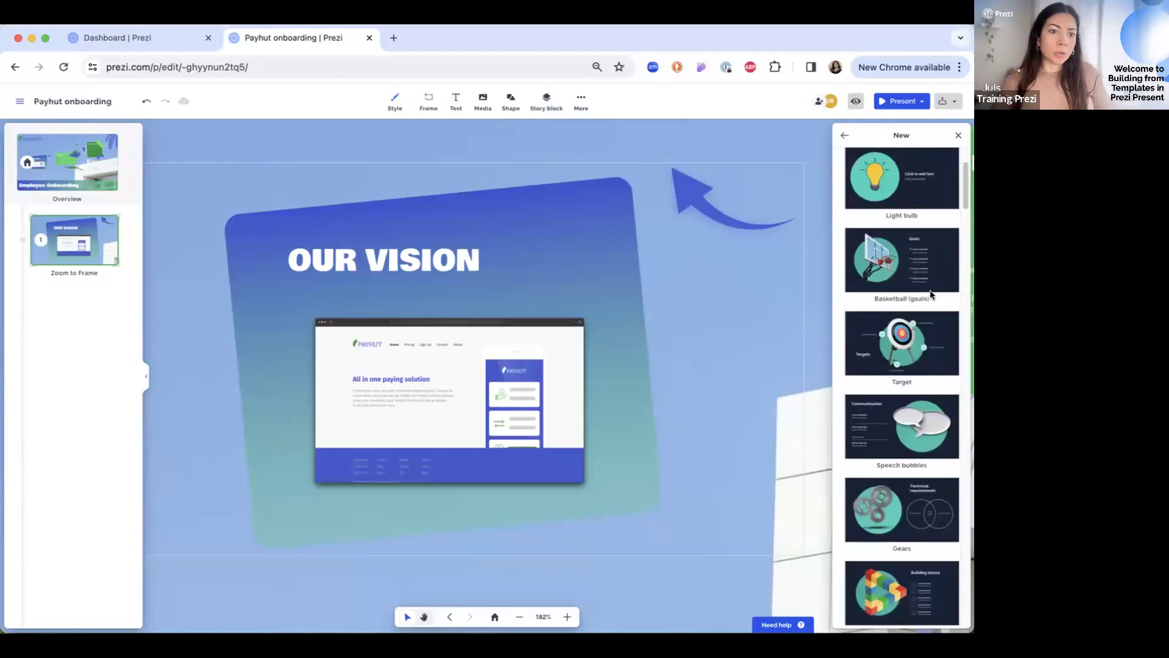
scroll(930, 295, down, 10)
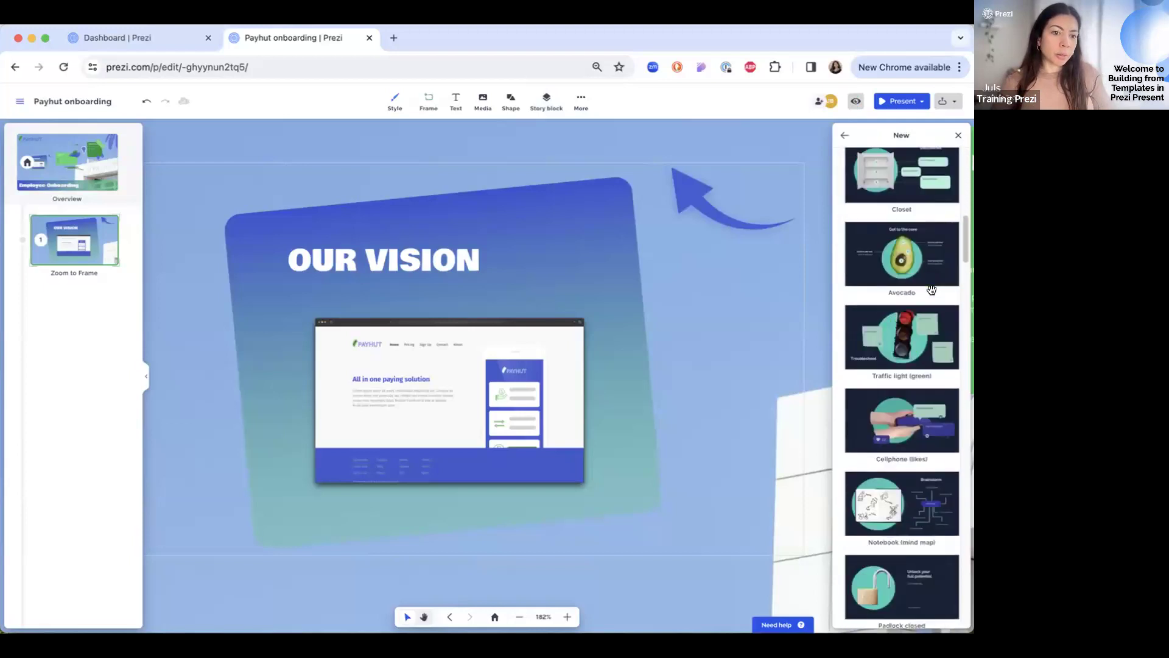
click(843, 135)
scroll(926, 410, down, 4)
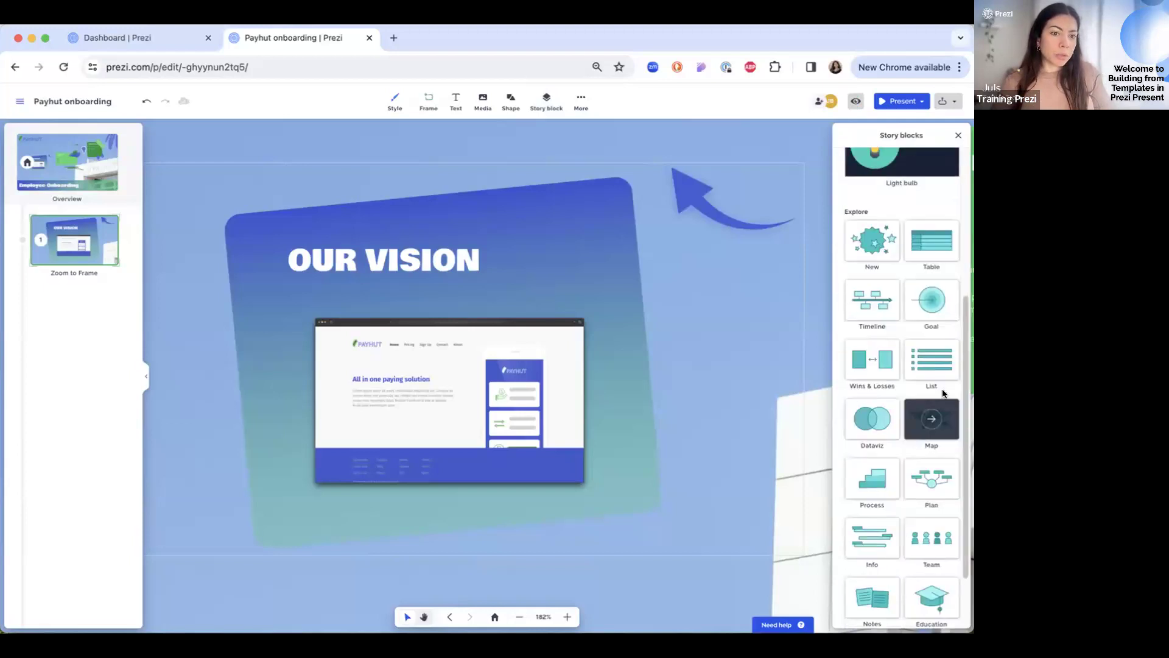
click(932, 301)
scroll(961, 295, down, 5)
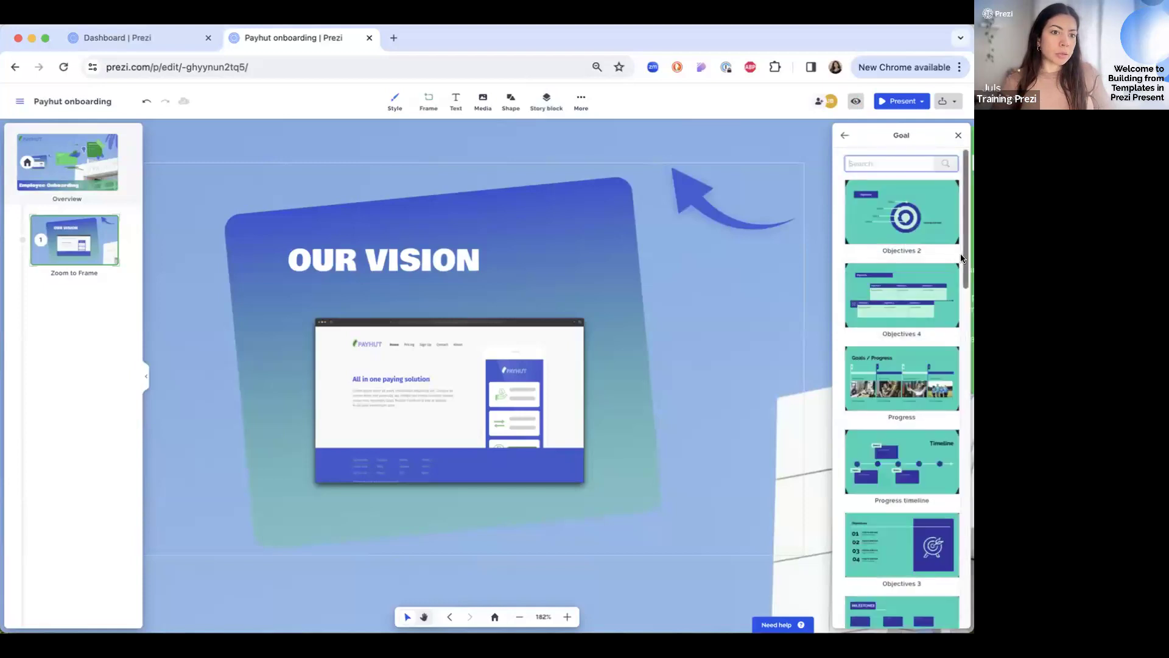
scroll(941, 301, down, 8)
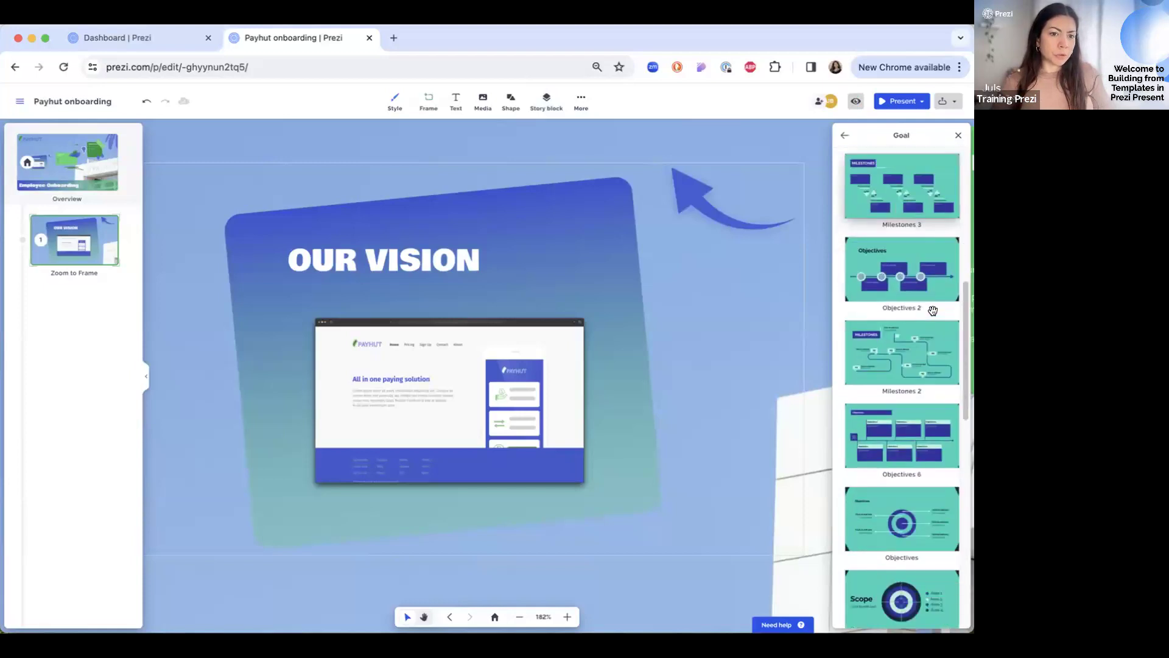
click(844, 135)
scroll(932, 354, down, 10)
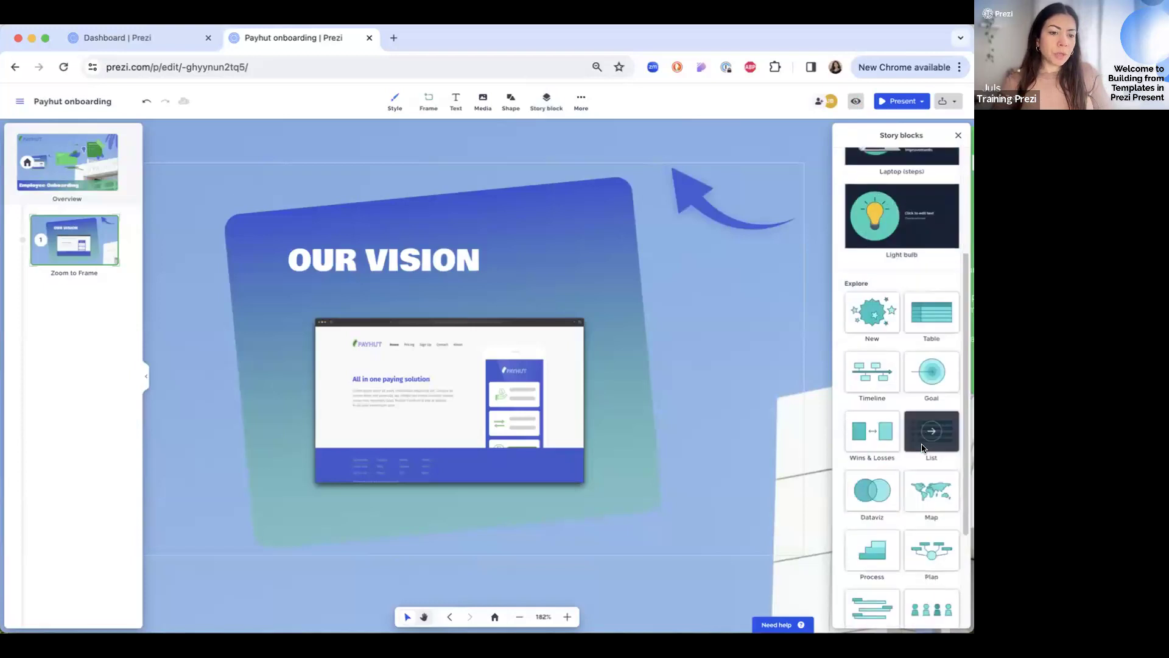
click(931, 347)
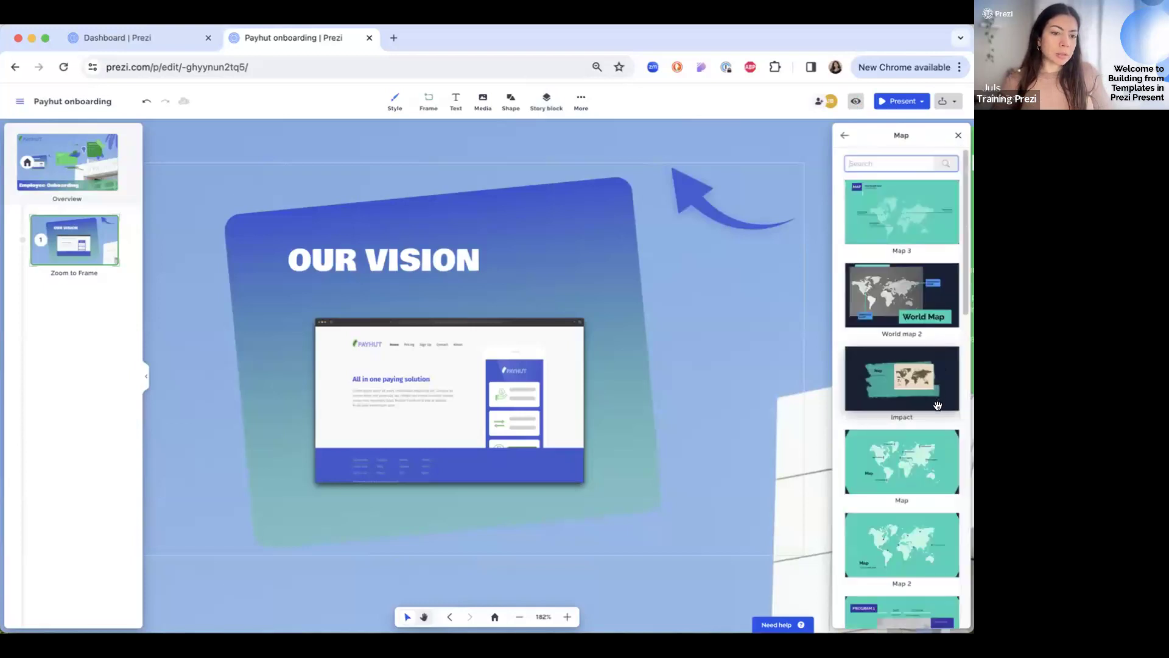
scroll(938, 405, down, 10)
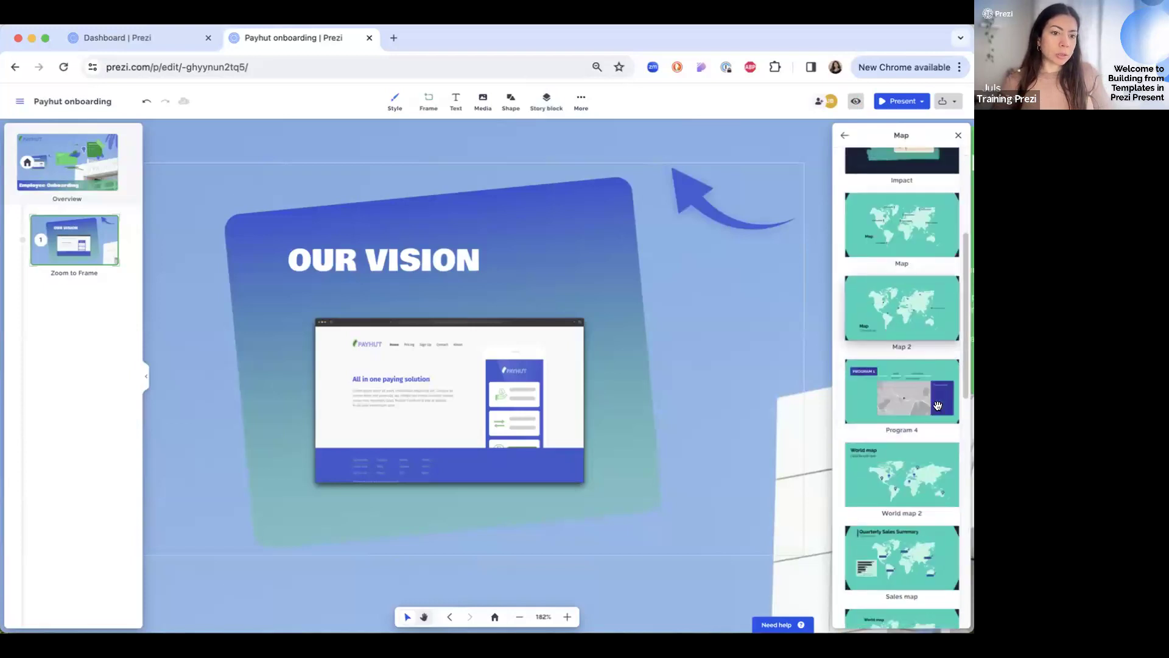
click(844, 136)
scroll(913, 457, down, 10)
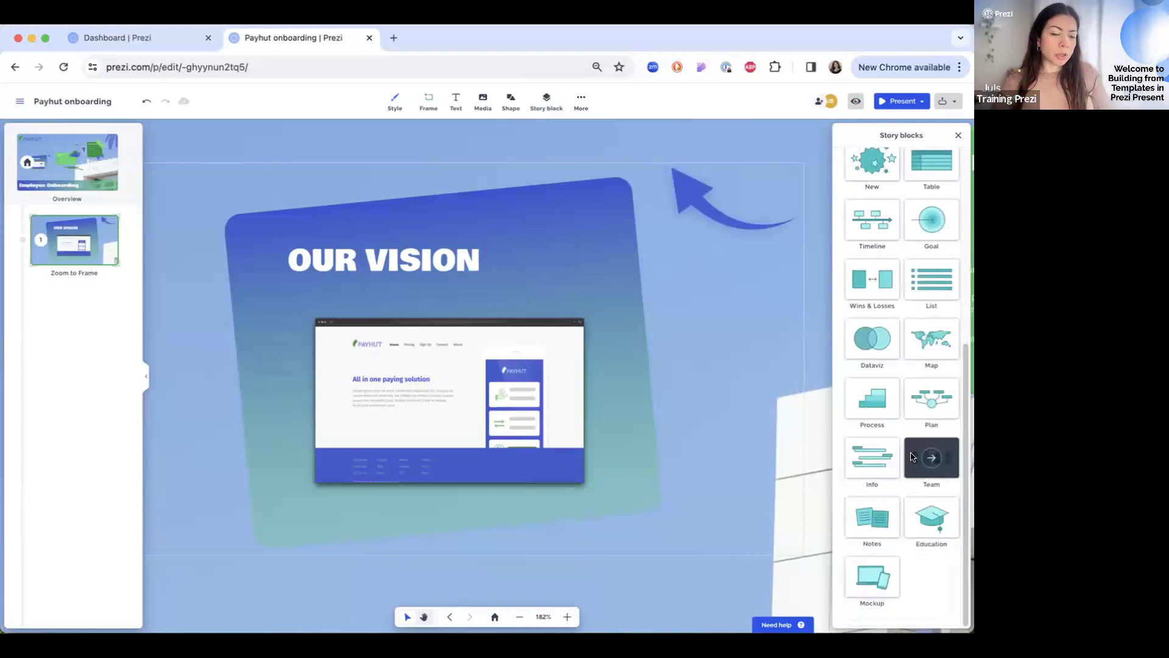
- Insert the Laptop 2 story block from the Mockup category and move it beside the web mockup image
click(881, 568)
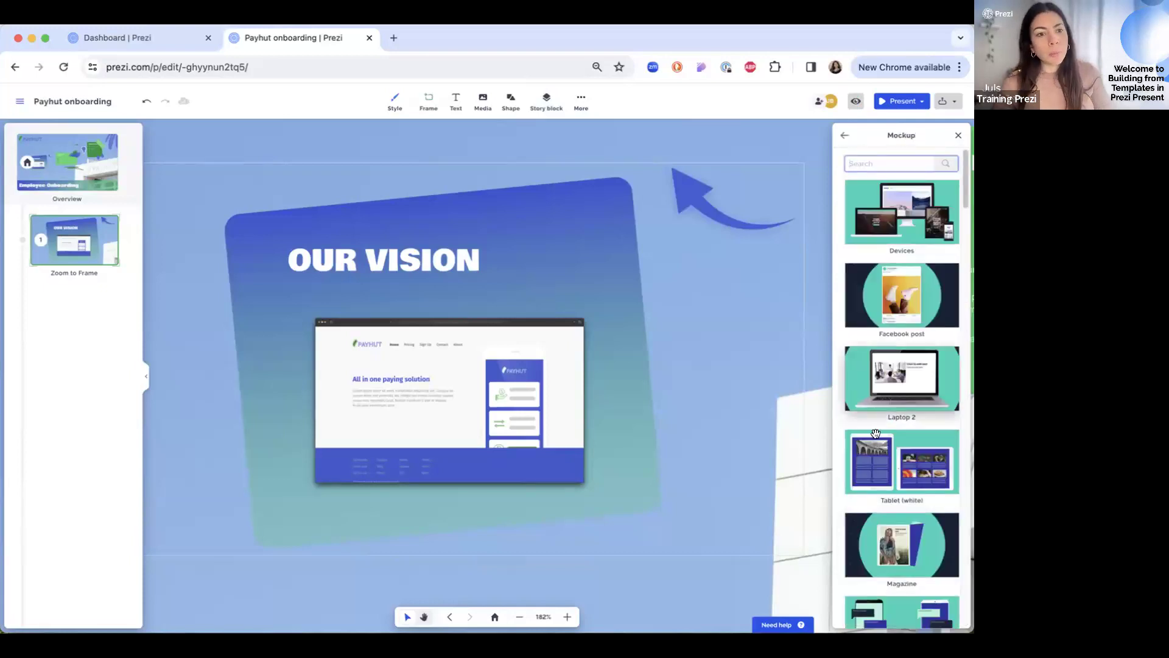
click(914, 365)
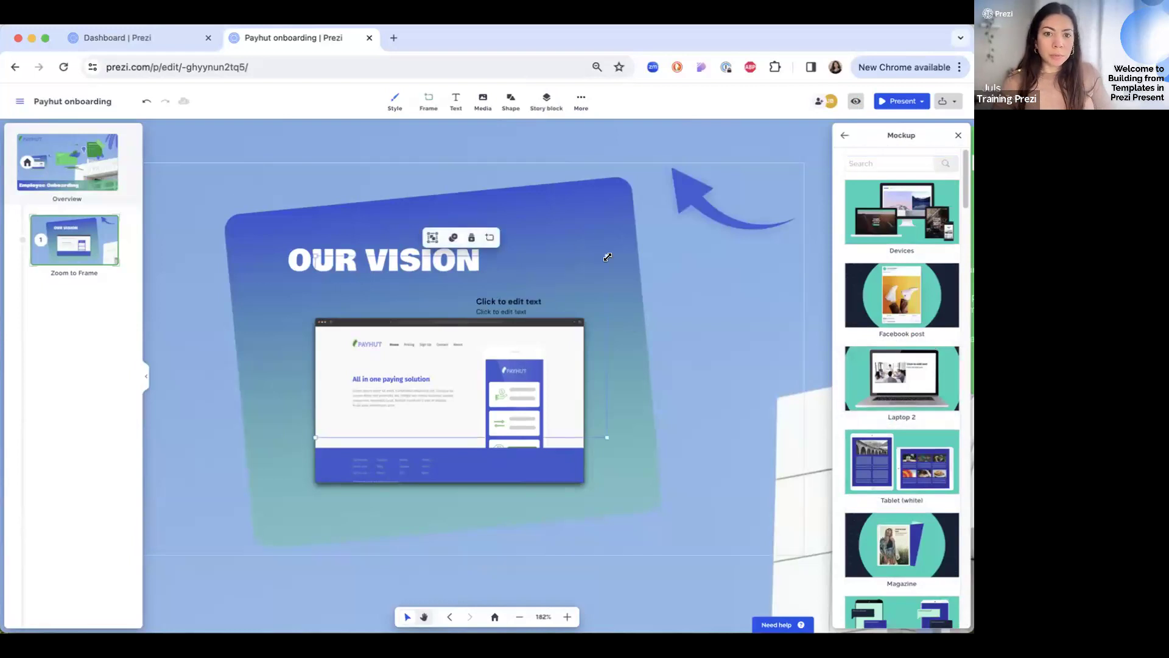
drag(521, 297, 762, 297)
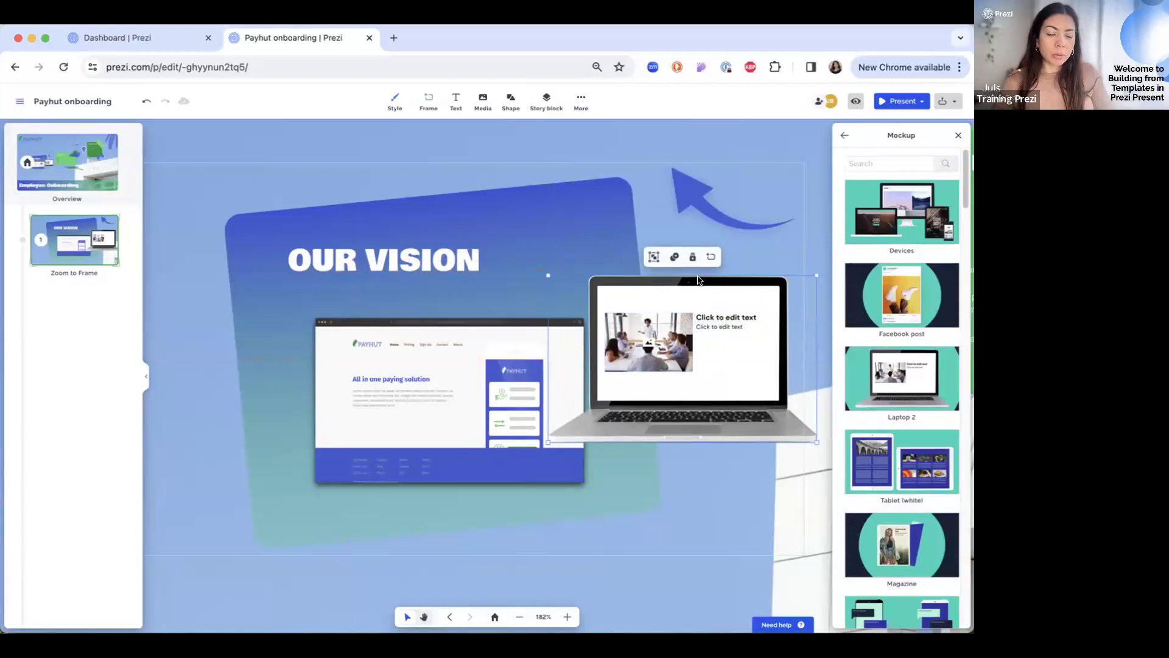
- Ungroup the laptop story block, move the laptop onto the card and delete the placeholder photo and text
click(650, 258)
drag(692, 444, 384, 444)
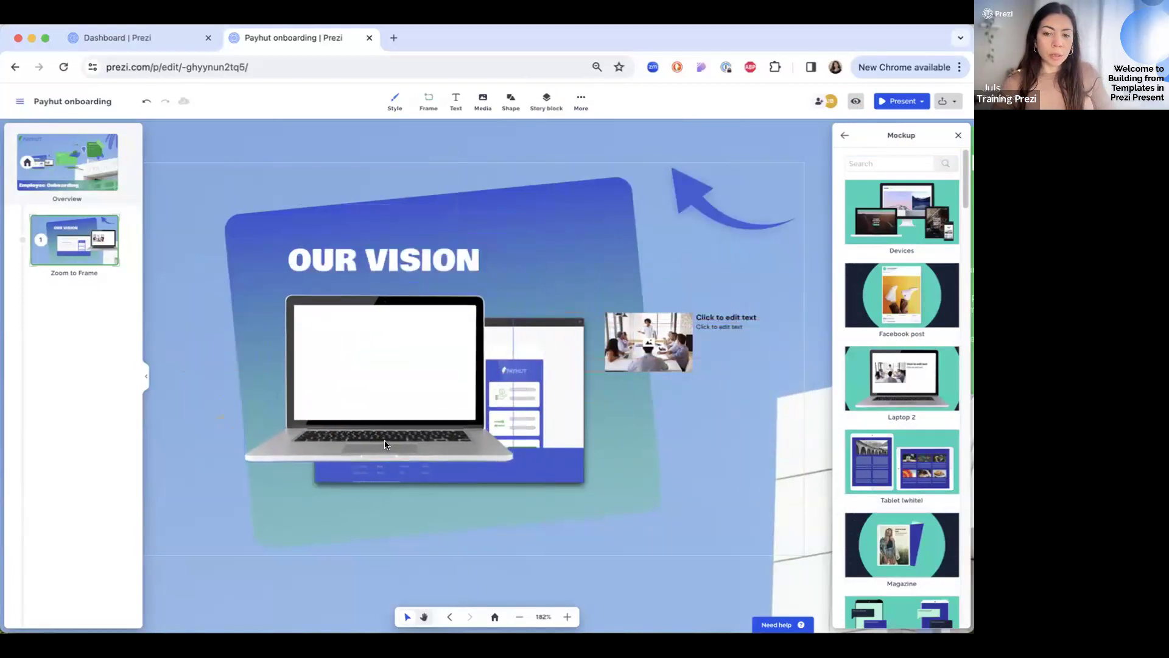
drag(778, 297, 674, 349)
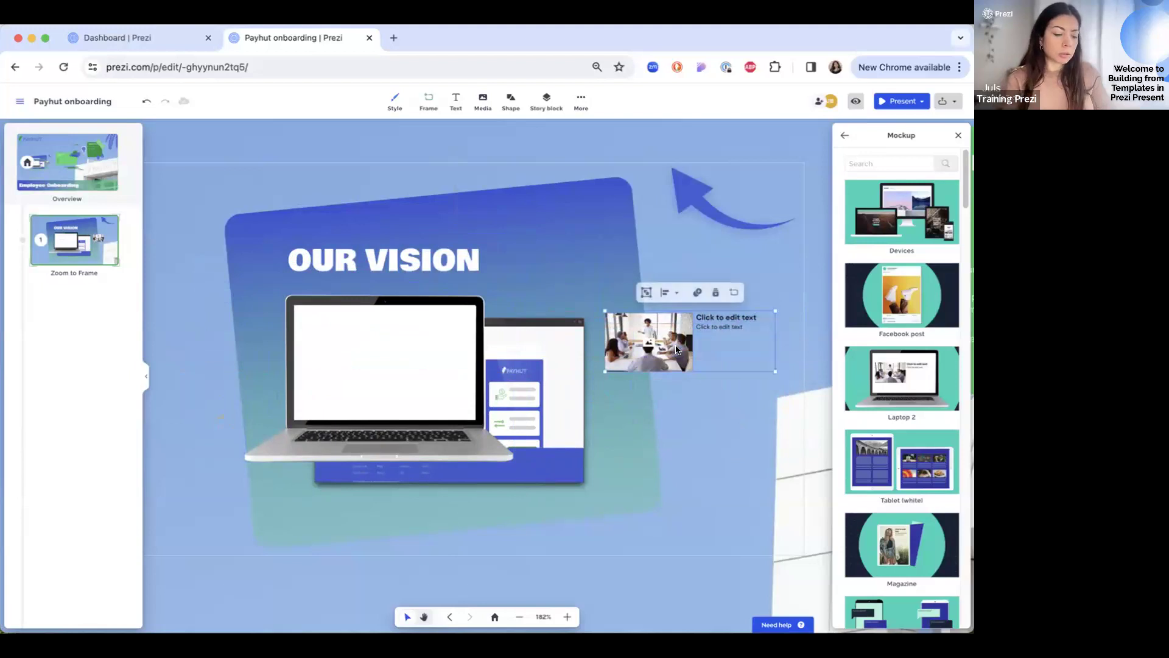
key(Delete)
- Enlarge the empty laptop to about the card's width and move it aside to expose the web mockup image
click(448, 402)
drag(513, 461, 657, 548)
right_click(505, 407)
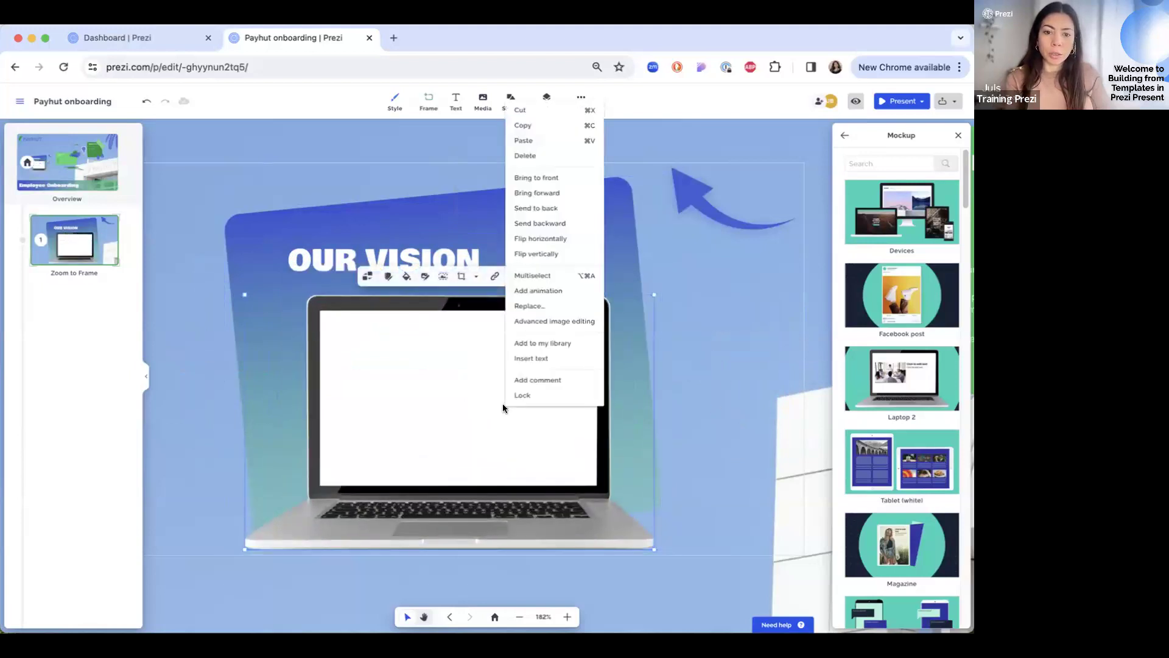
drag(466, 434, 660, 430)
- Bring the web mockup image to the front and place the laptop behind it on the card
click(377, 391)
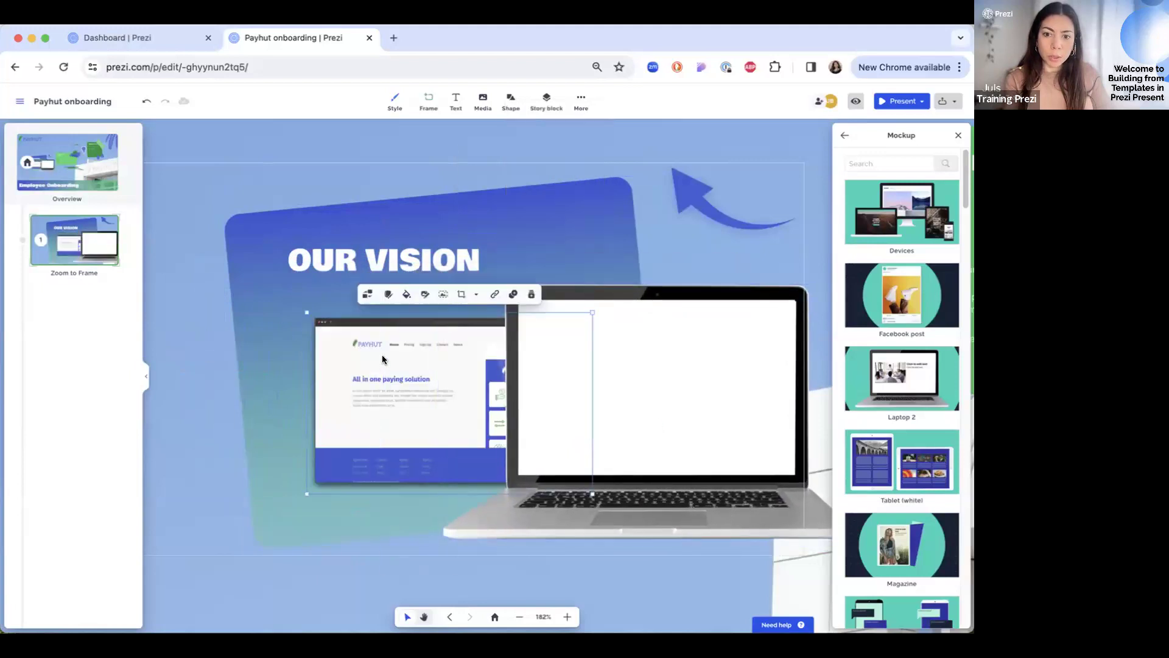
right_click(386, 384)
click(444, 162)
drag(649, 384, 408, 358)
- Resize and position the web mockup image to fill the laptop's screen, and group it with the laptop
click(578, 473)
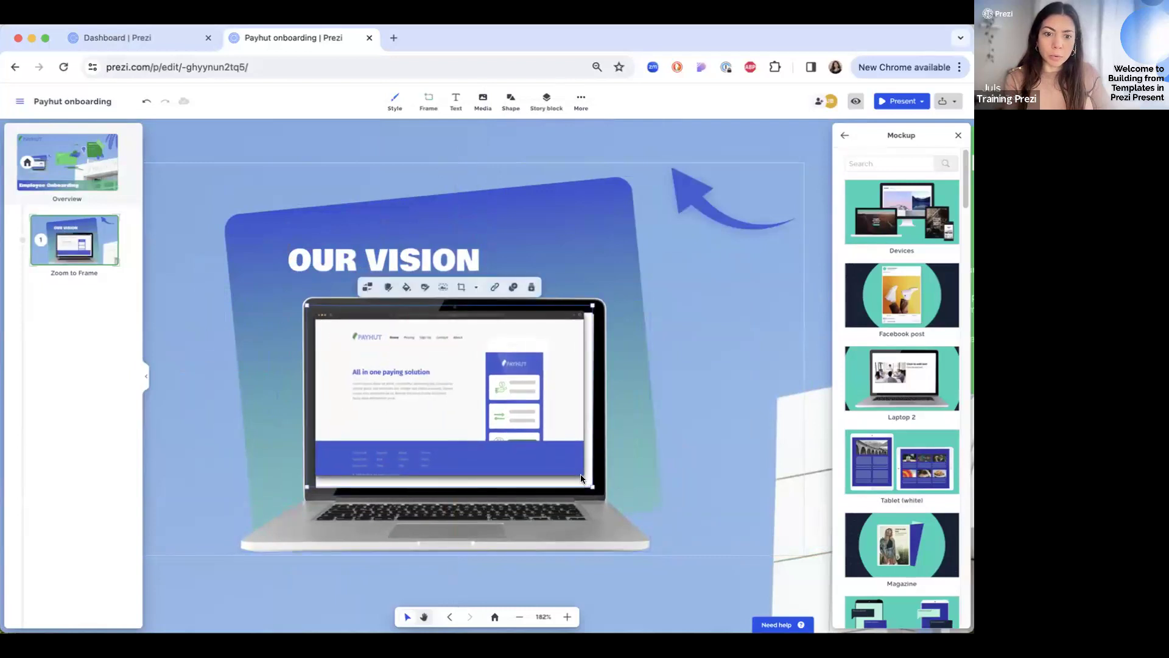
drag(586, 481, 565, 469)
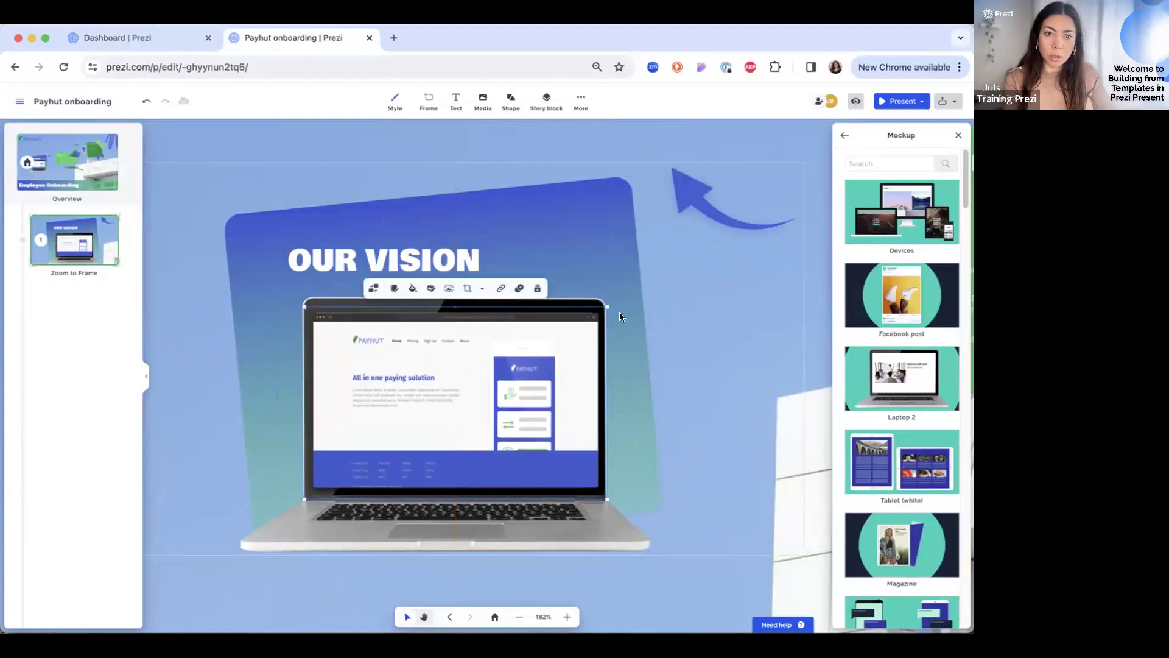
drag(607, 304, 611, 303)
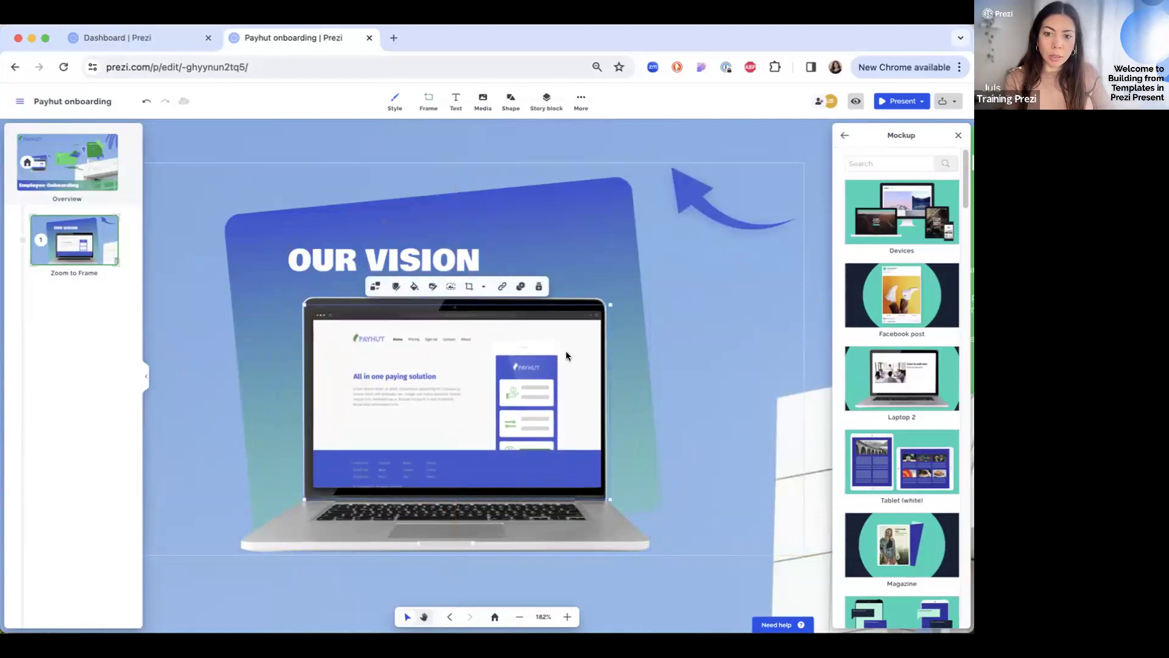
click(777, 329)
drag(666, 352, 426, 393)
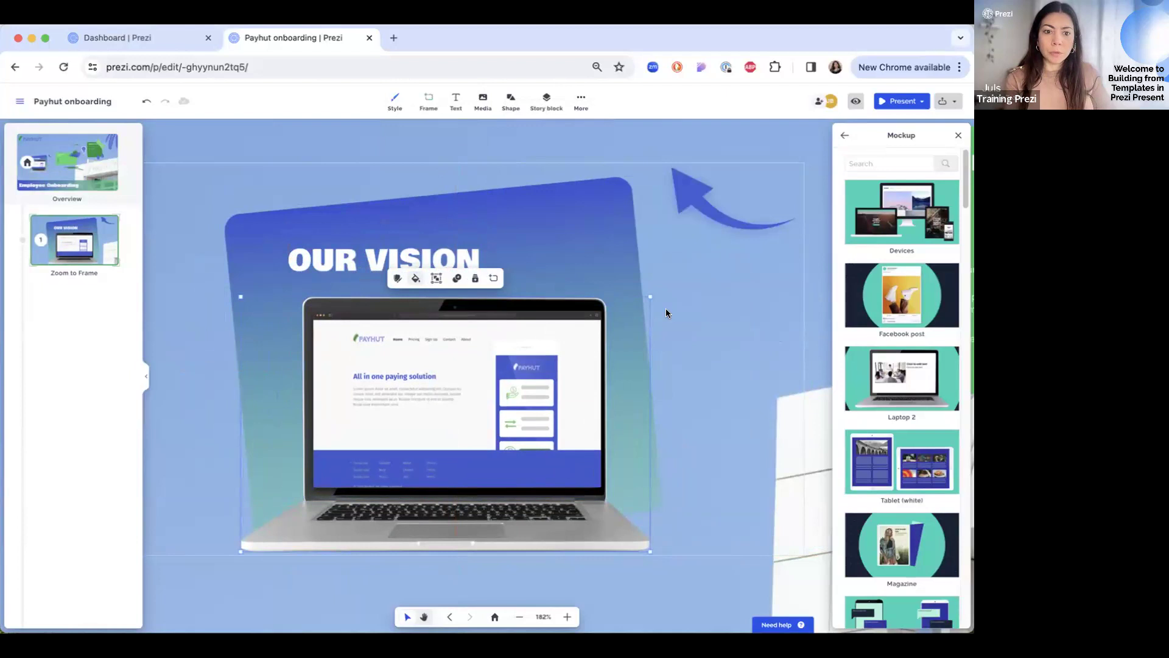
- Undo a test move of the grouped laptop mockup, then enlarge it and position it just below the OUR VISION title
drag(461, 404, 564, 361)
key(super+z)
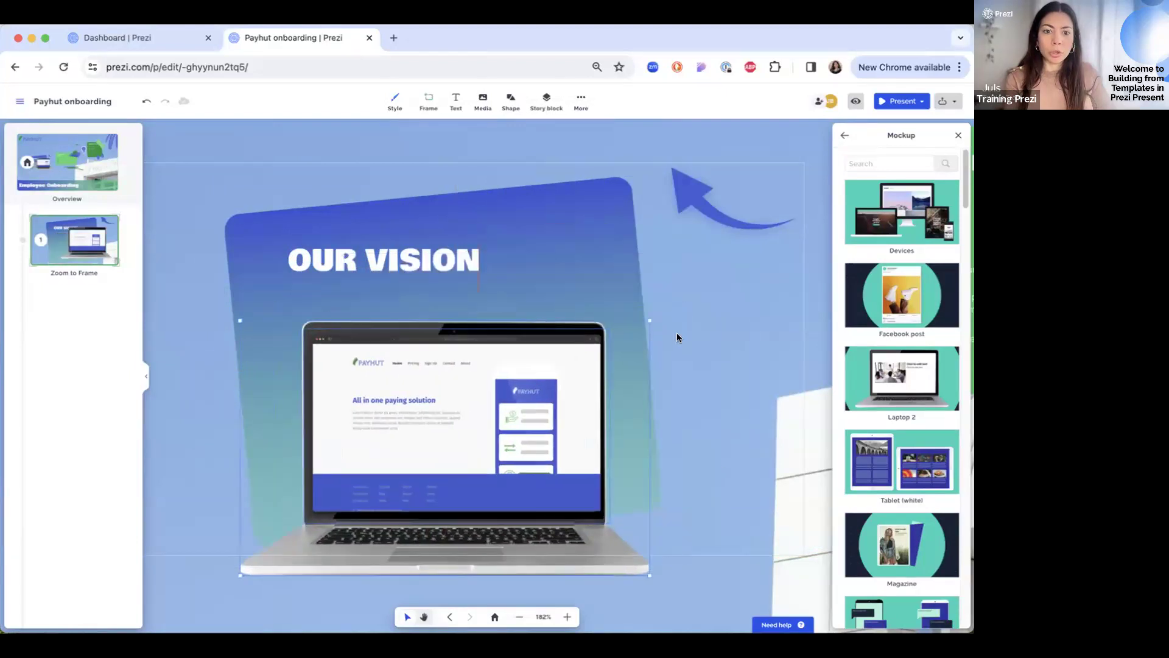
drag(648, 322, 700, 301)
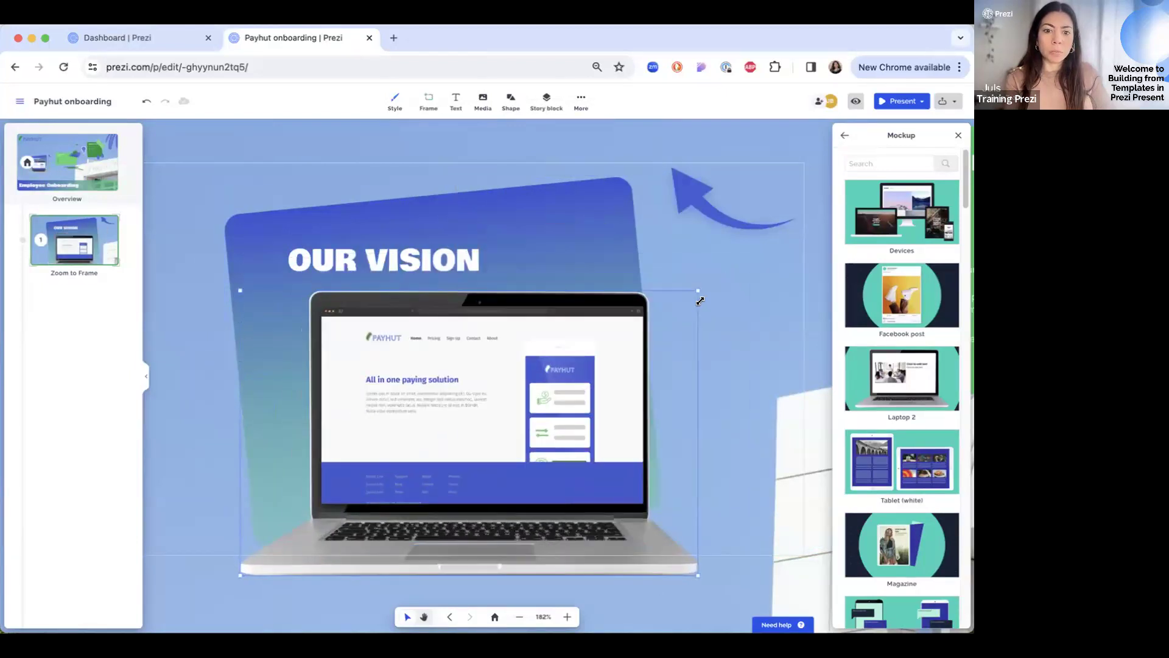
drag(554, 386, 550, 379)
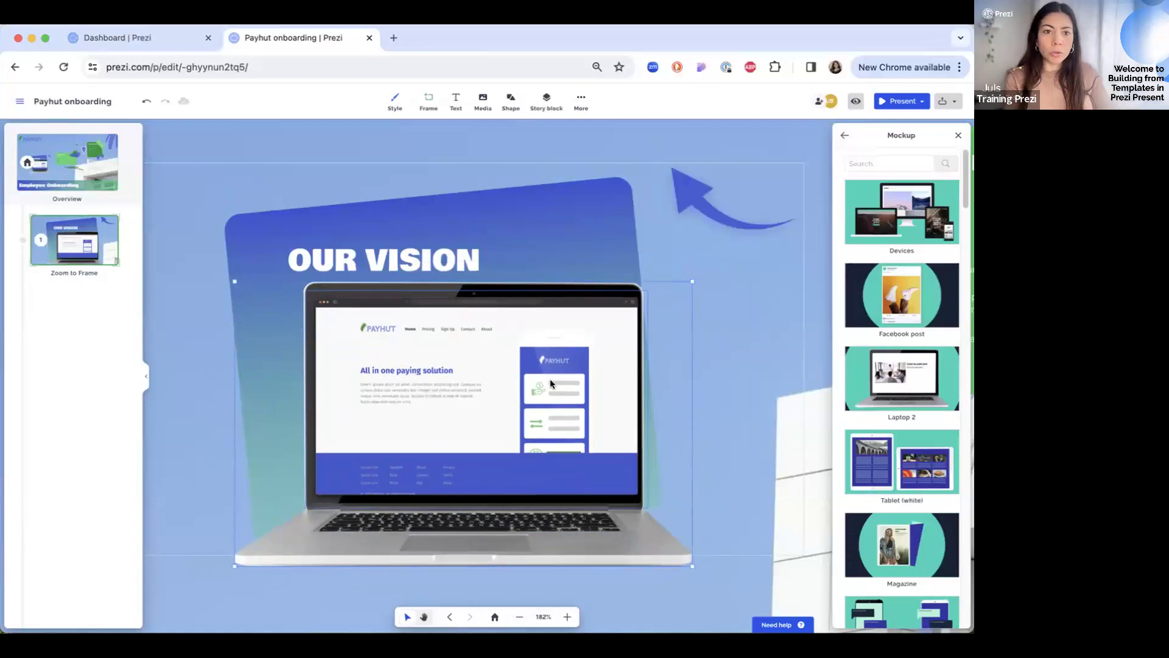
- Add the grouped laptop mockup to My Library and check for it among the library's items
right_click(550, 378)
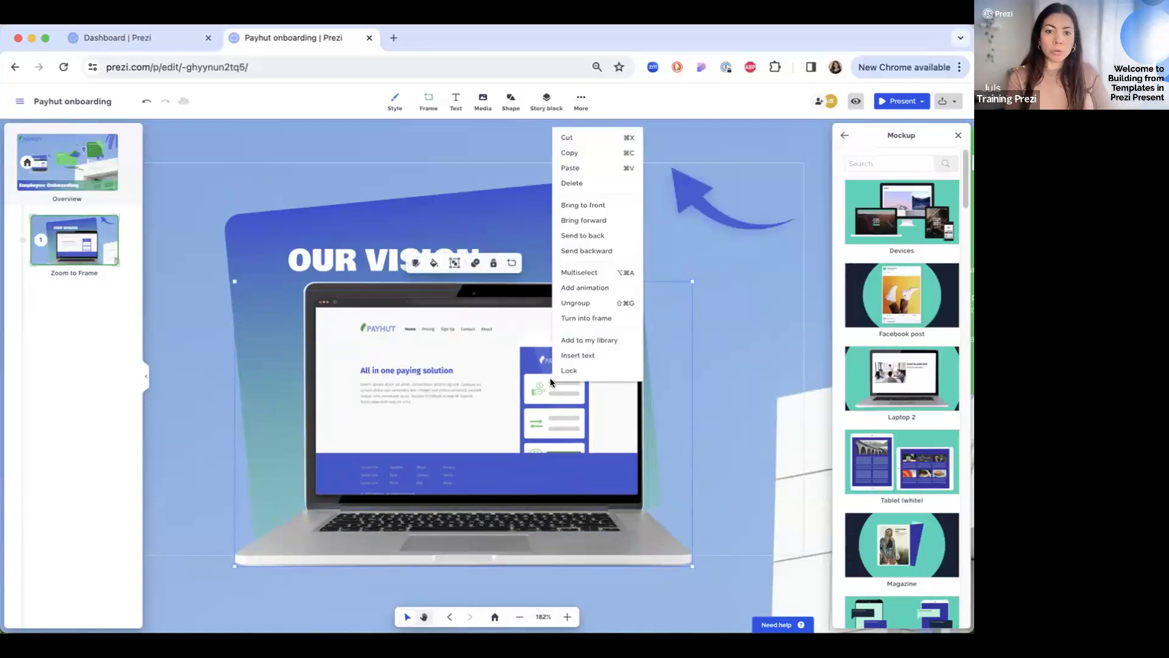
click(584, 340)
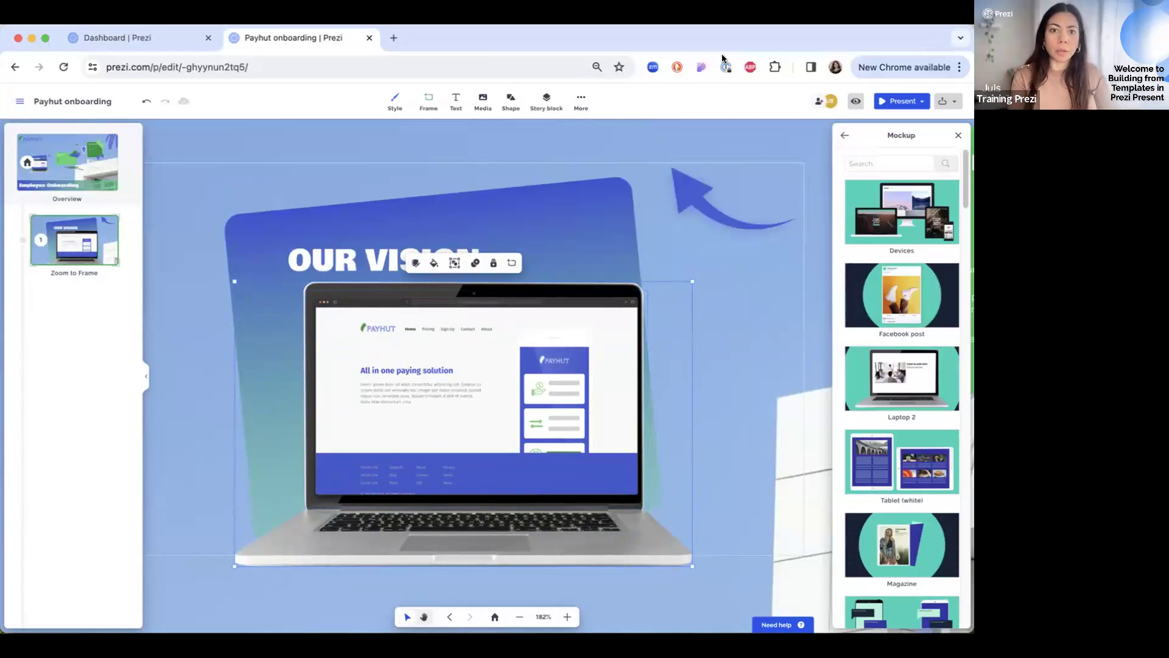
click(581, 101)
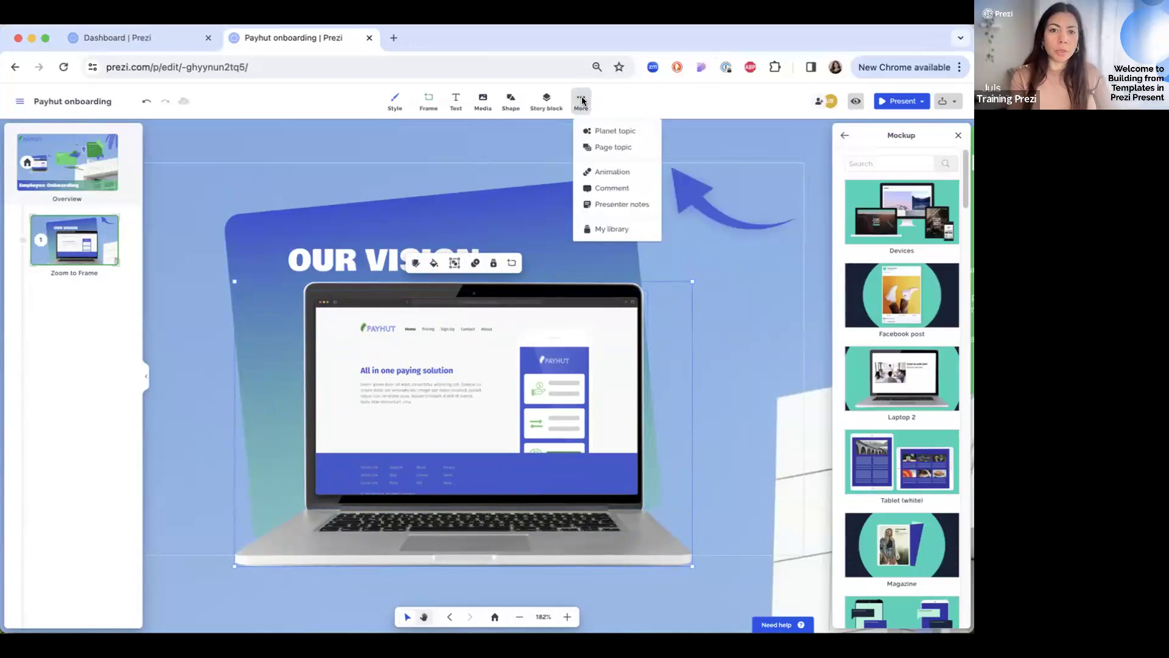
click(603, 229)
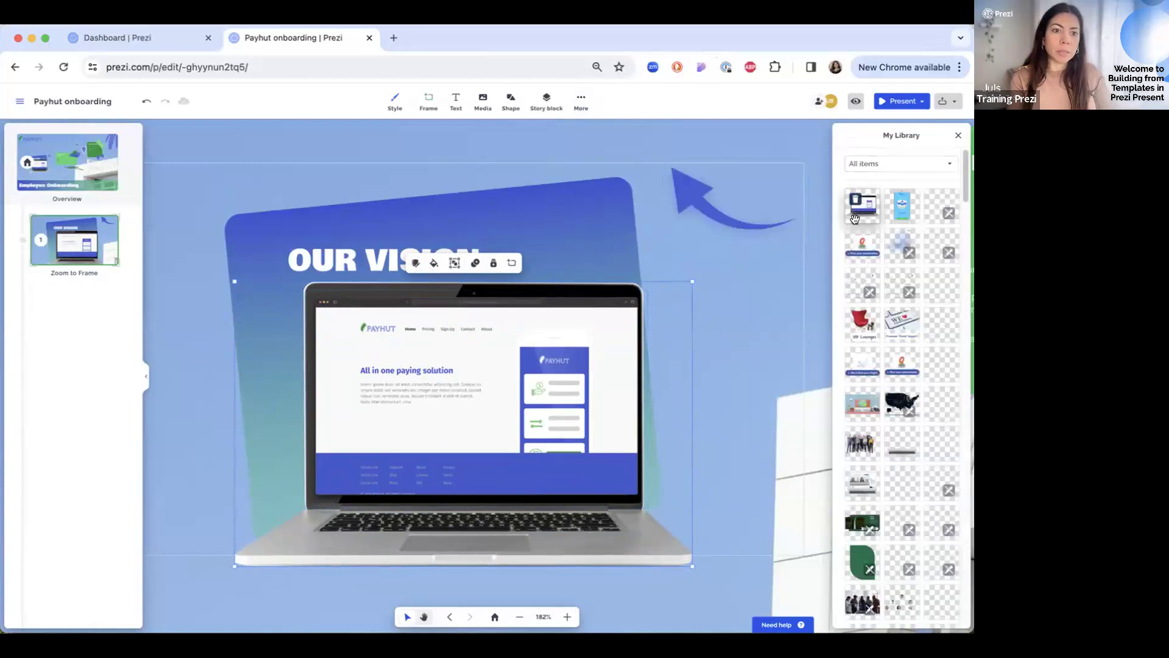
click(955, 135)
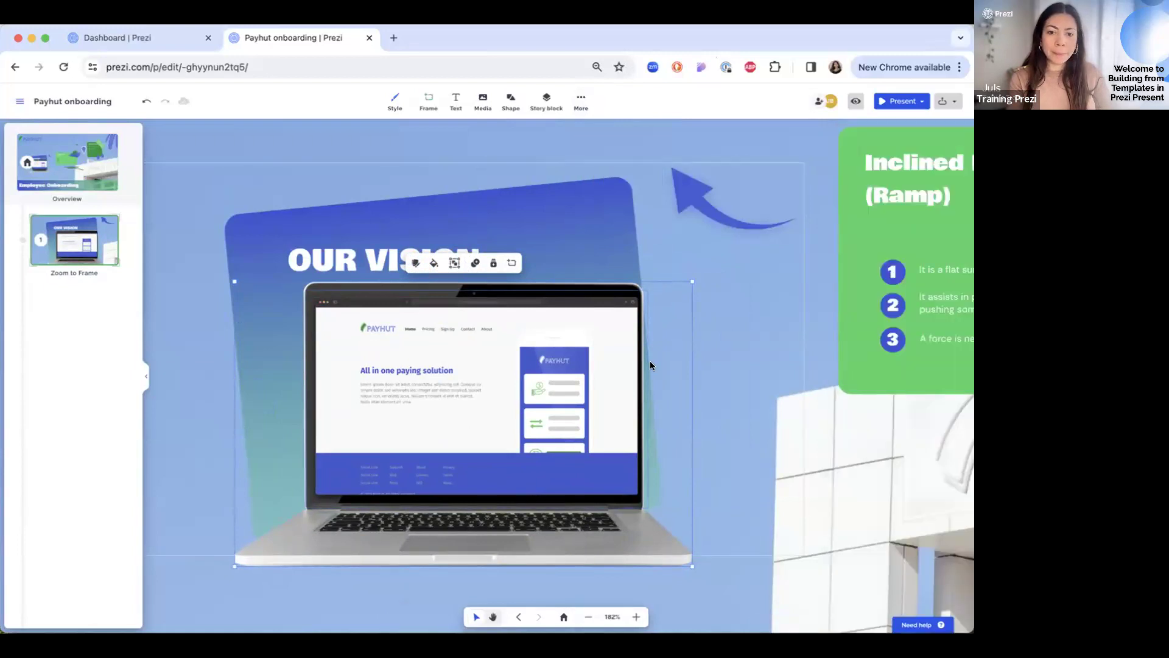
- Shrink the laptop mockup slightly, shift it to fit within the frame, and nudge the OUR VISION title upward
drag(677, 288, 659, 303)
drag(521, 397, 506, 385)
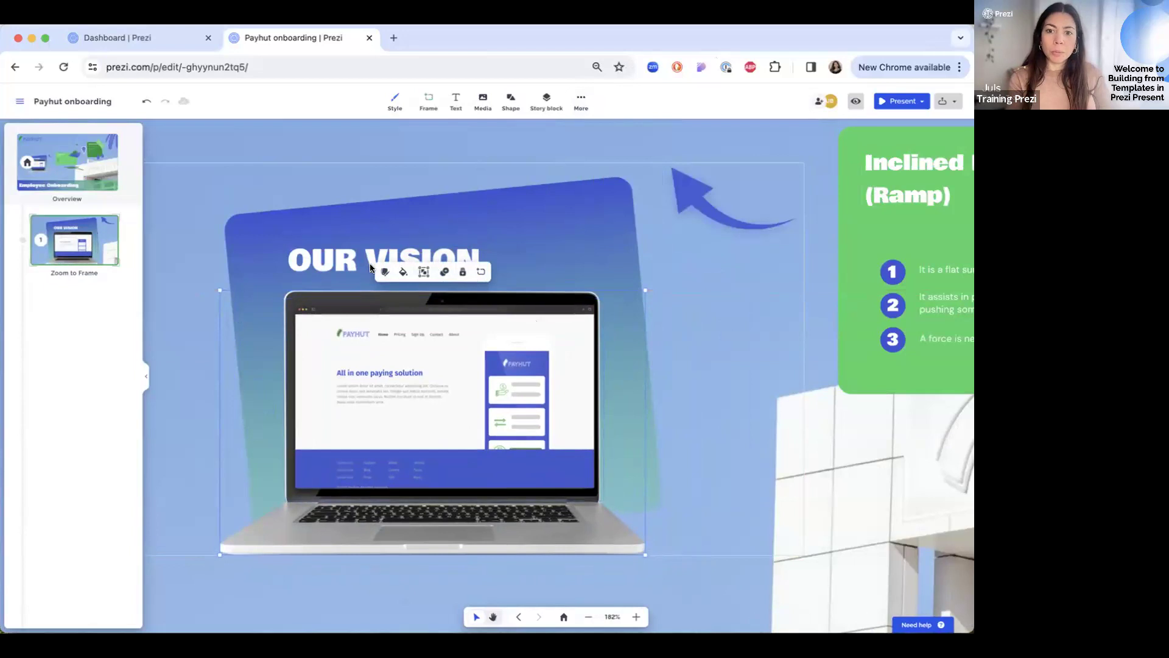
drag(340, 253, 338, 242)
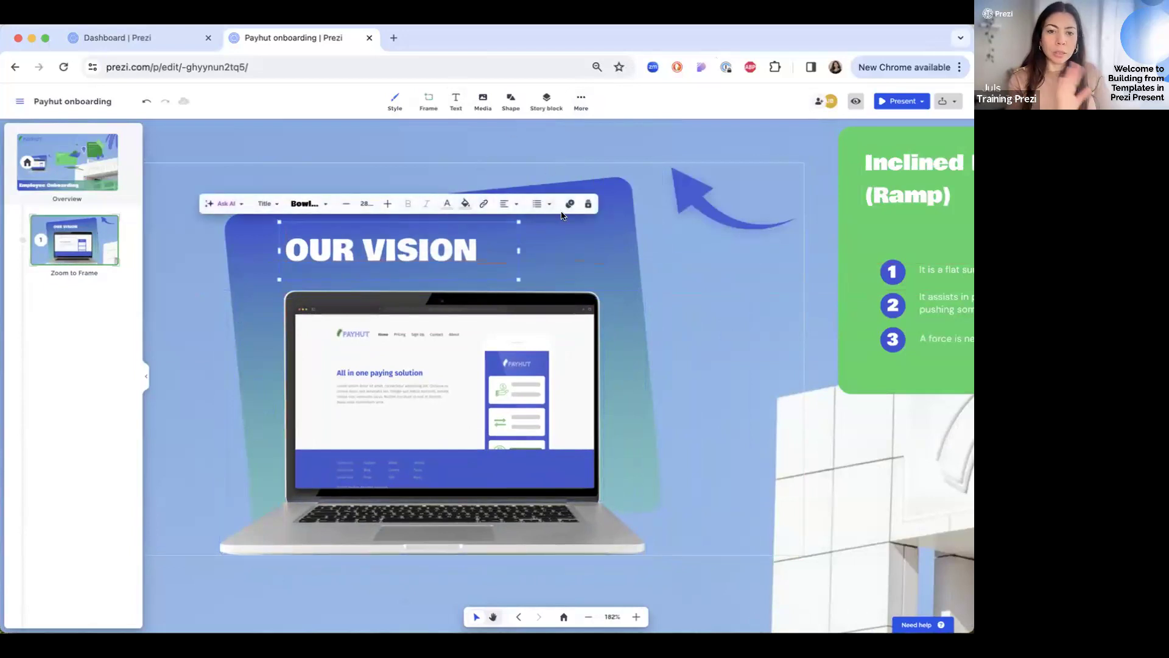
- Search the icon library for "eye" and insert a solid black eye icon into the OUR VISION frame
click(553, 239)
click(483, 99)
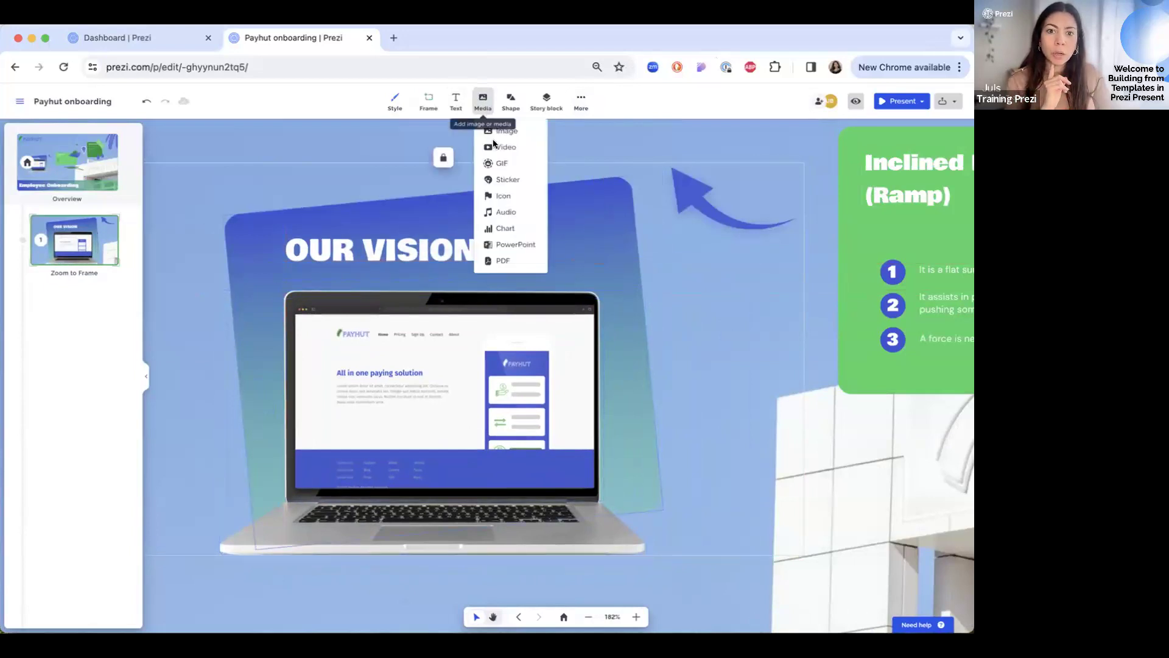
click(497, 196)
click(887, 246)
text(eye)
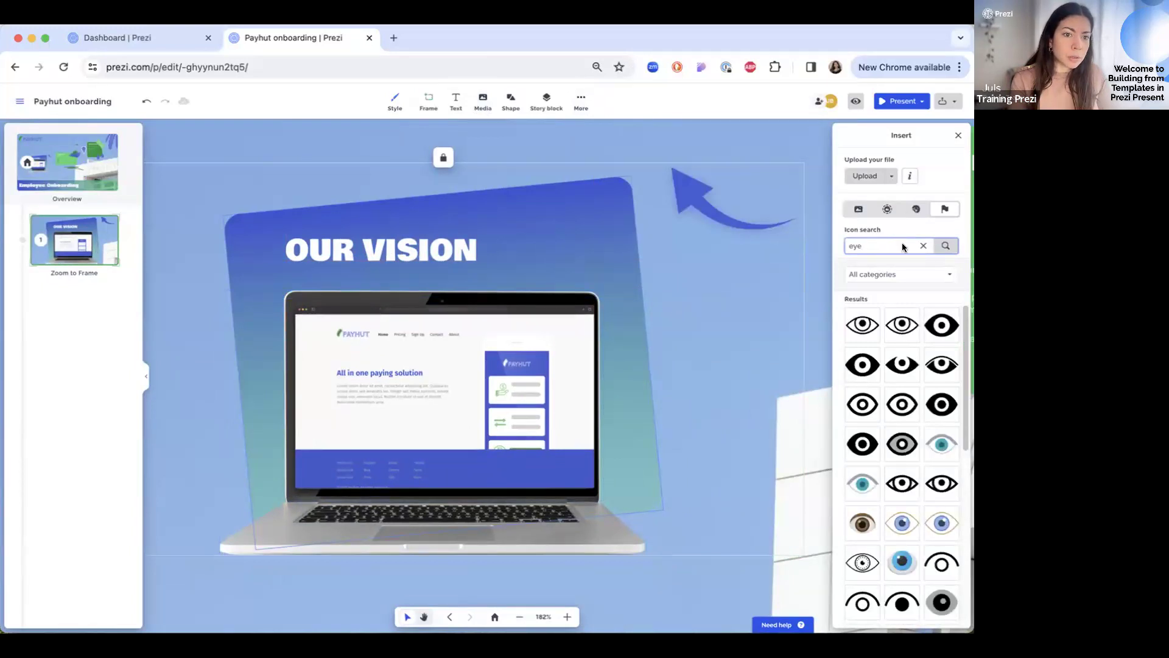
click(862, 365)
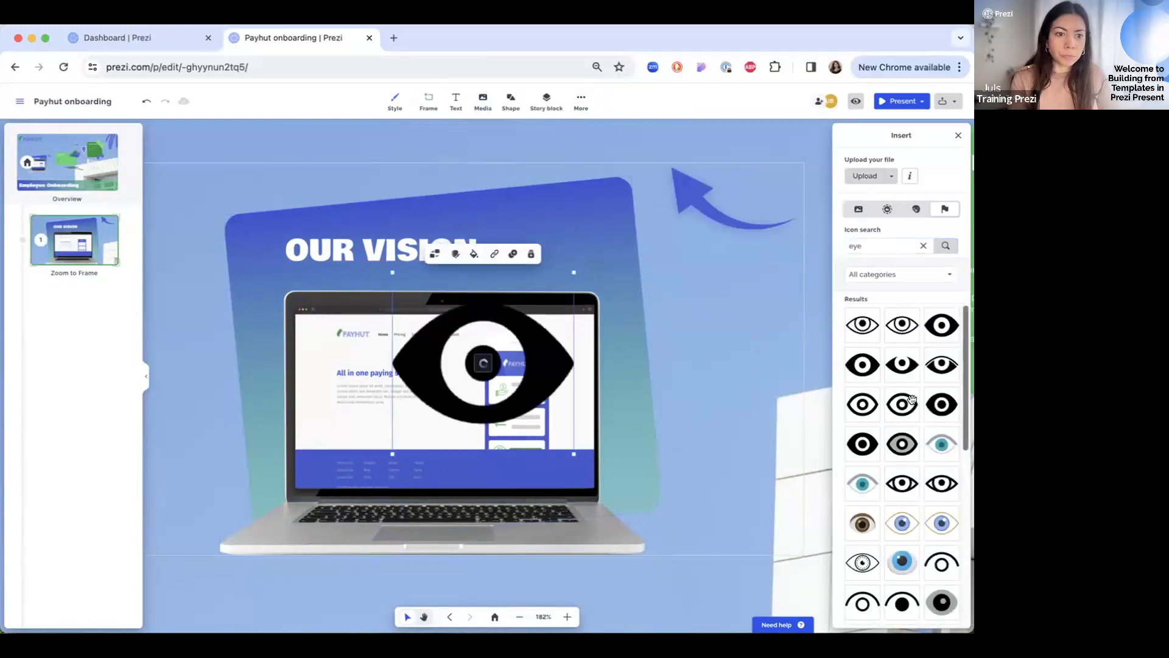
- Replace the solid eye icon with an outlined eye icon, shrunk and placed beside the OUR VISION title
key(Delete)
click(855, 402)
drag(478, 363, 595, 258)
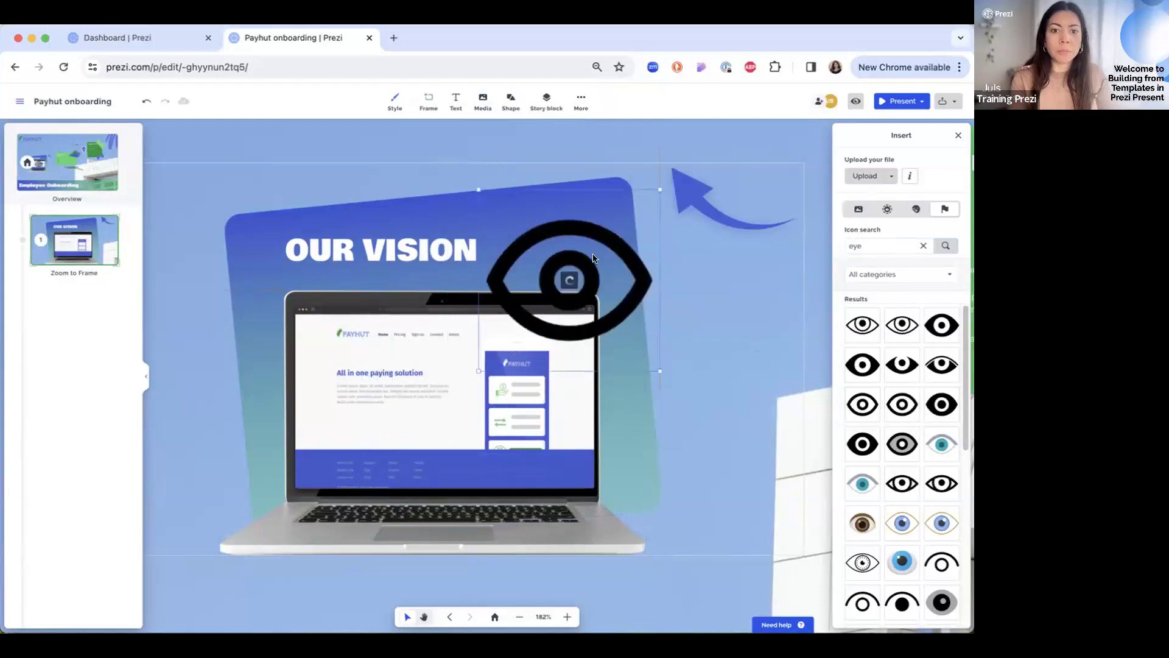
drag(659, 188, 606, 224)
- Color the outlined eye icon white, raise its opacity, and shrink it slightly beside the OUR VISION title
click(549, 174)
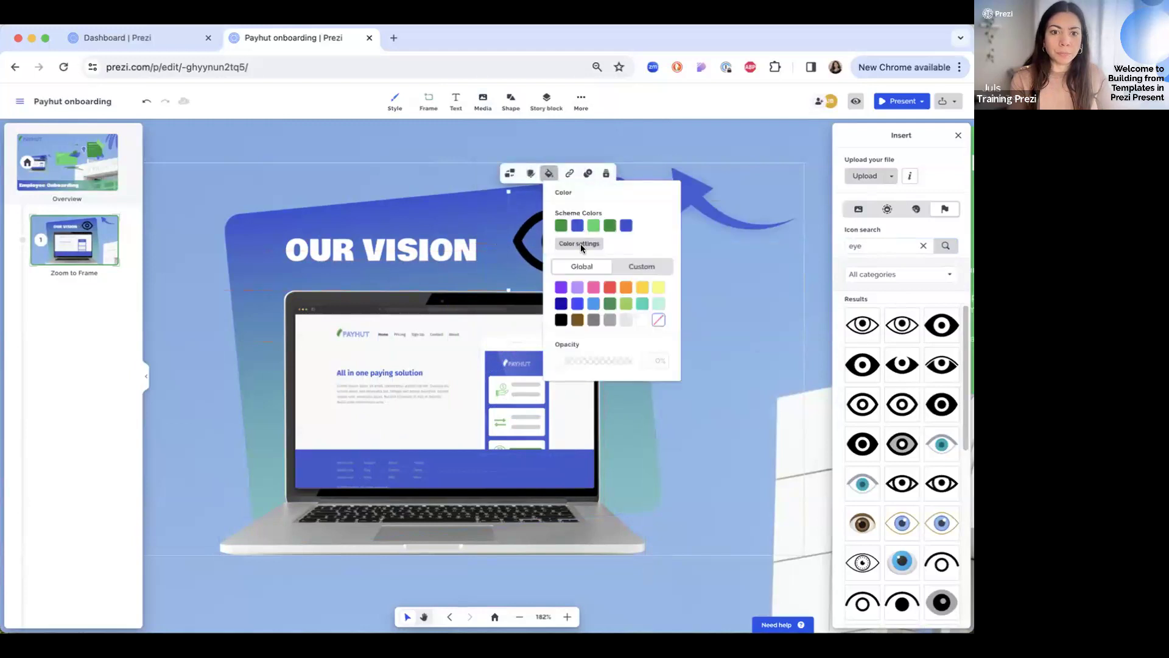
click(637, 314)
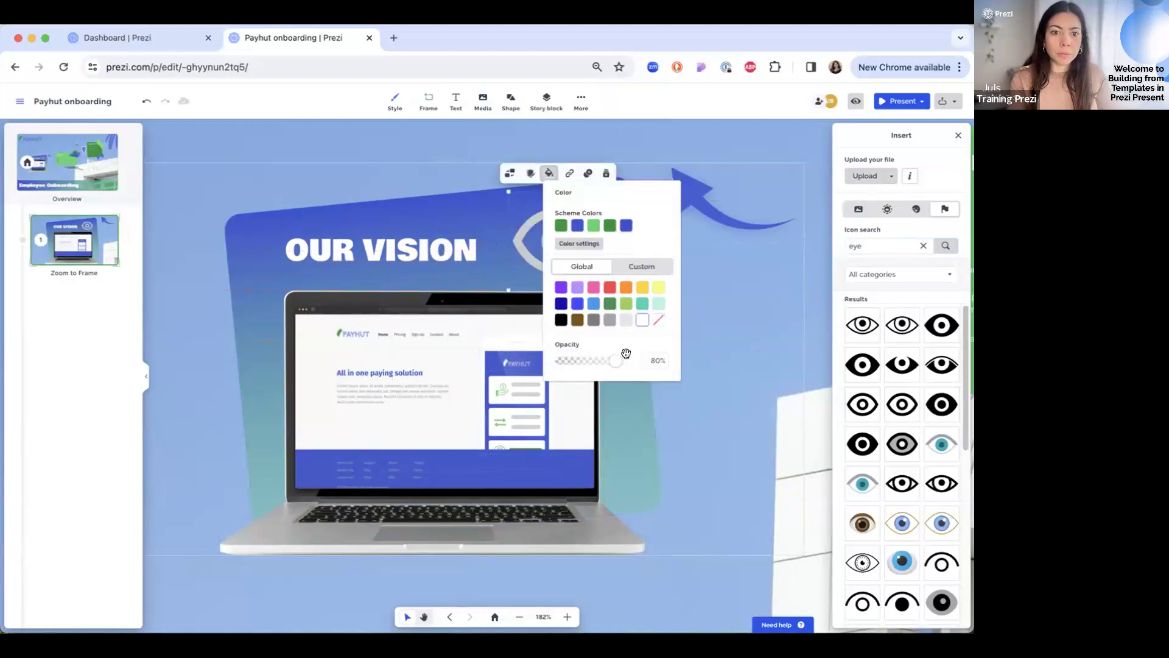
drag(626, 353, 639, 355)
click(724, 298)
drag(612, 188, 603, 196)
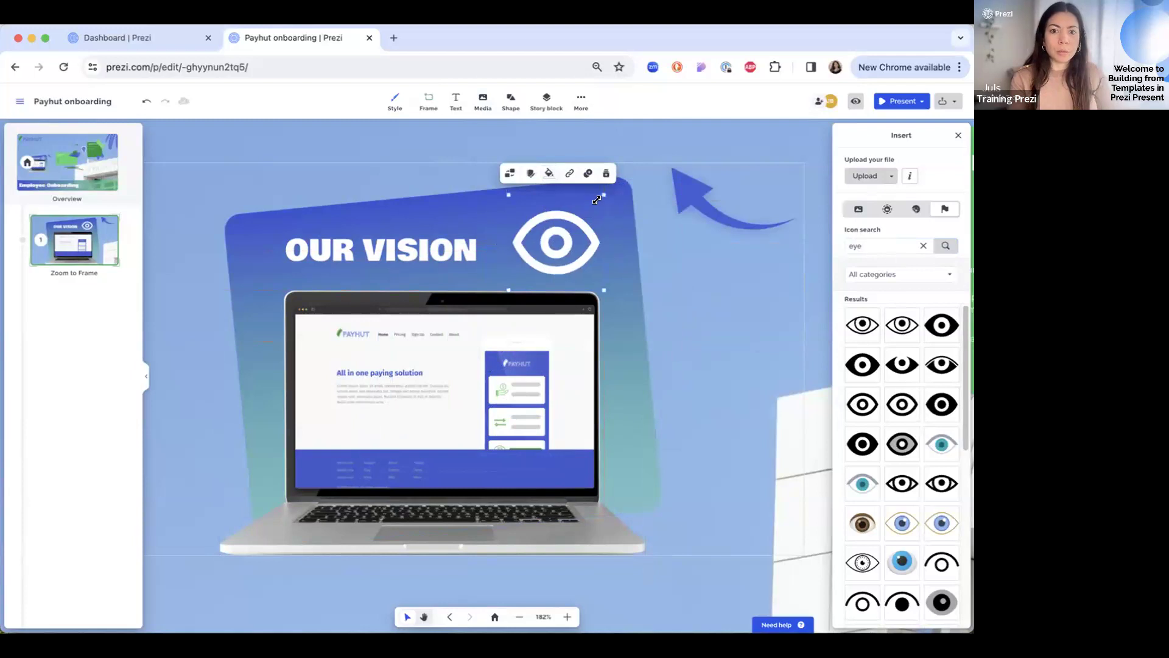
click(630, 326)
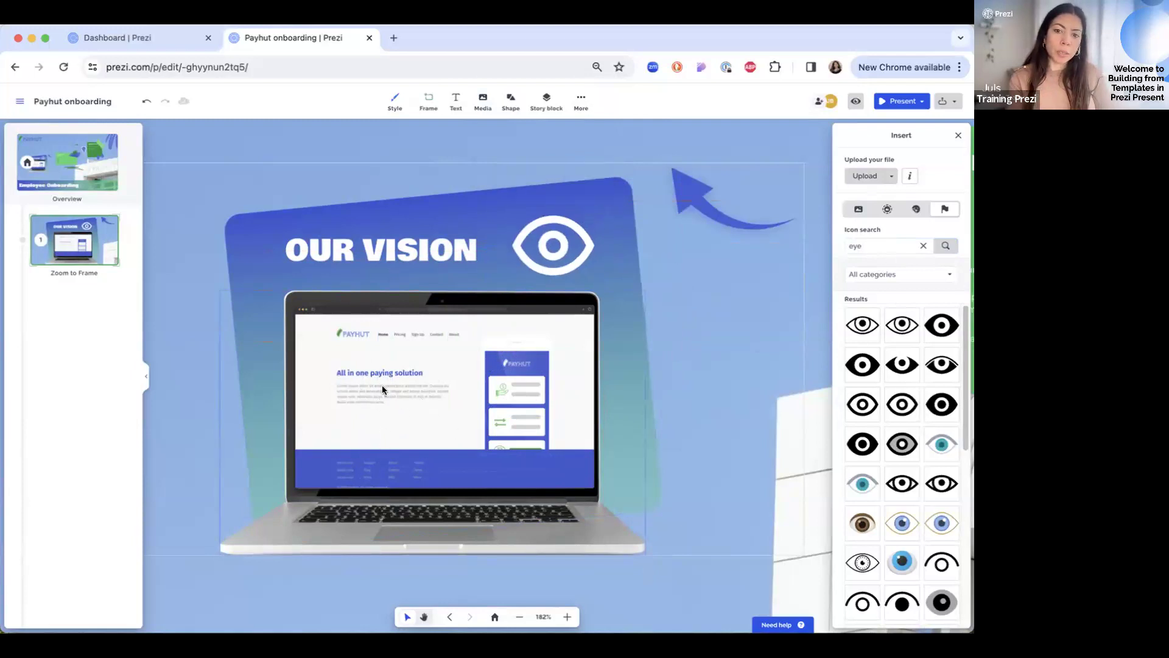
- Add a zoom frame around the "All in one paying solution" text on the laptop mockup's screen
click(429, 102)
mouse_move(327, 359)
mouse_down()
mouse_move(460, 430)
mouse_move(430, 426)
mouse_up()
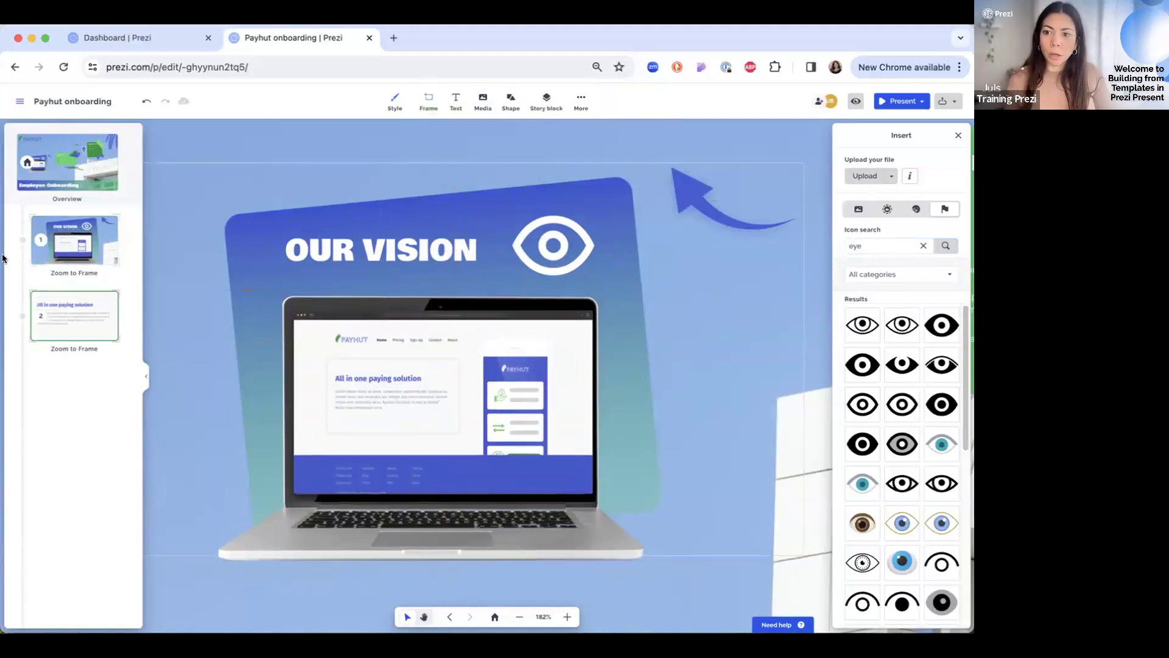
click(81, 318)
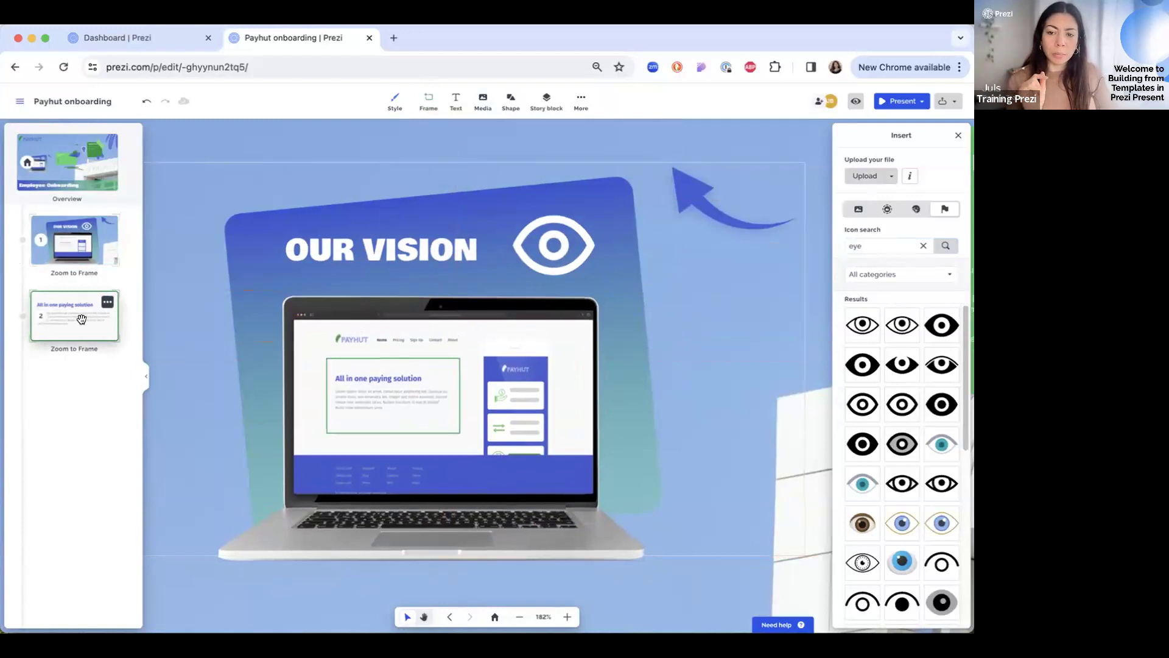
- Add a zoom frame around the PAYHUT logo and first card of the phone graphic on the laptop's screen
scroll(550, 414, down, 5)
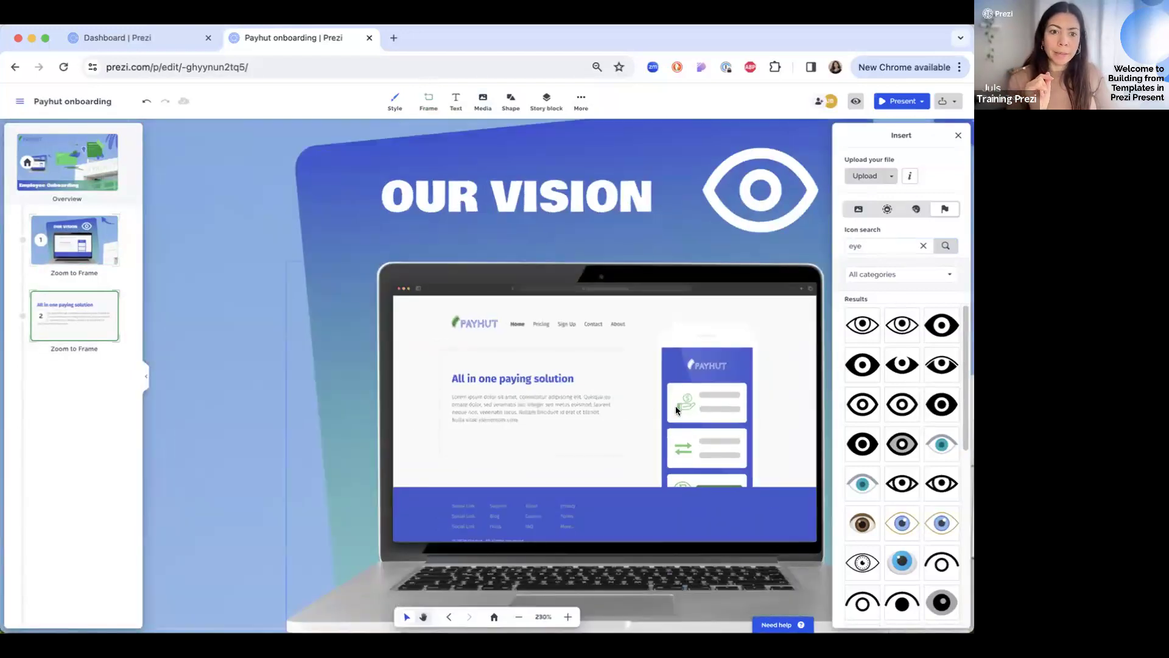
drag(677, 404, 616, 390)
click(430, 105)
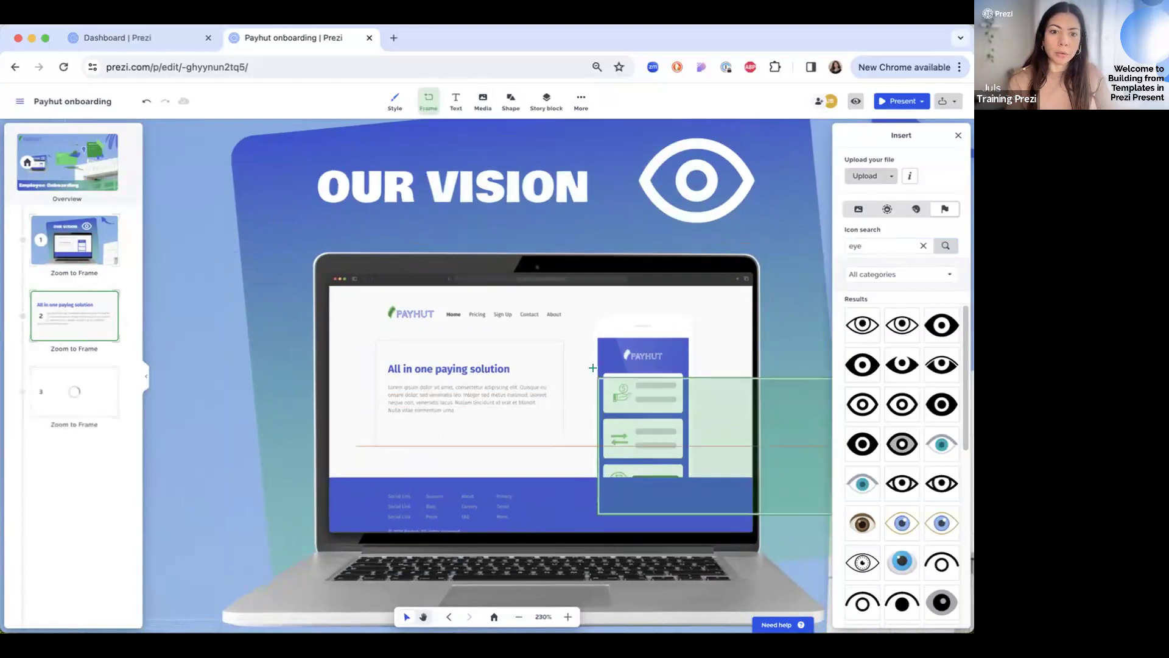
drag(588, 345, 711, 434)
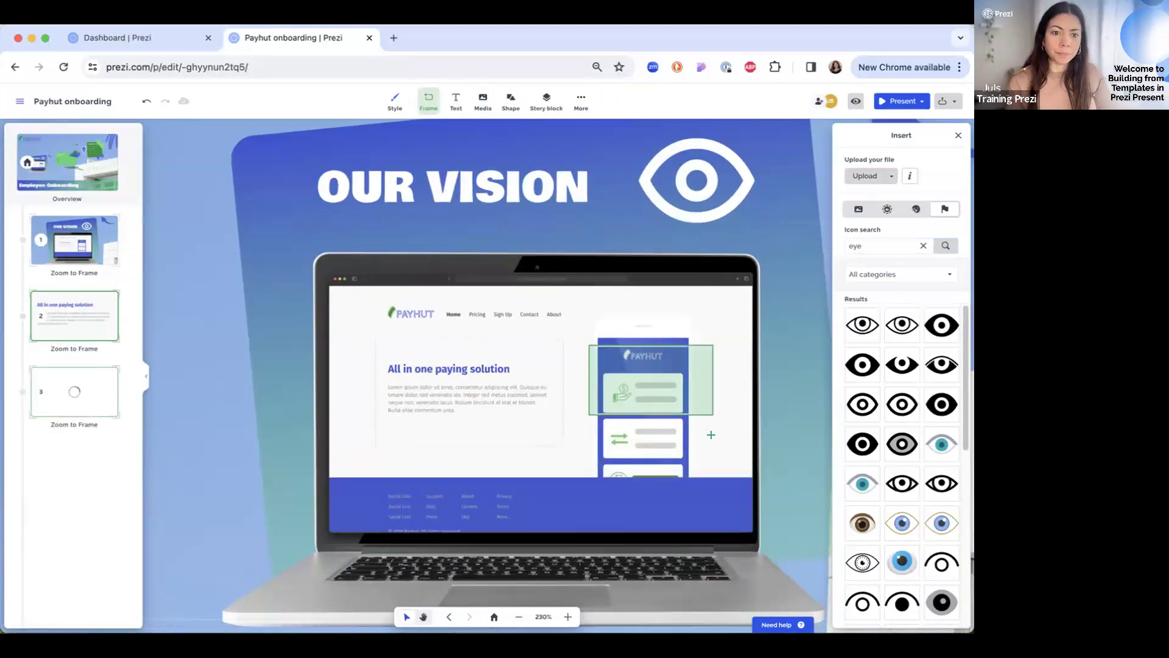
click(81, 391)
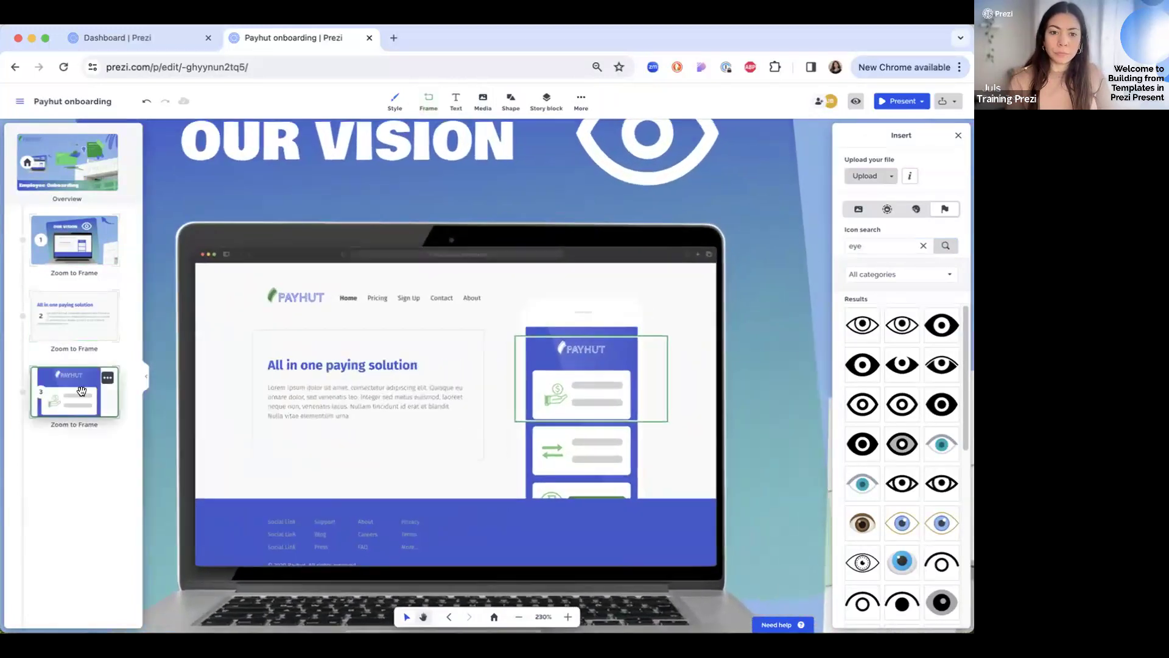
- Return to the overview and add a zoom frame around the Inclined Plane (Ramp) card
click(78, 172)
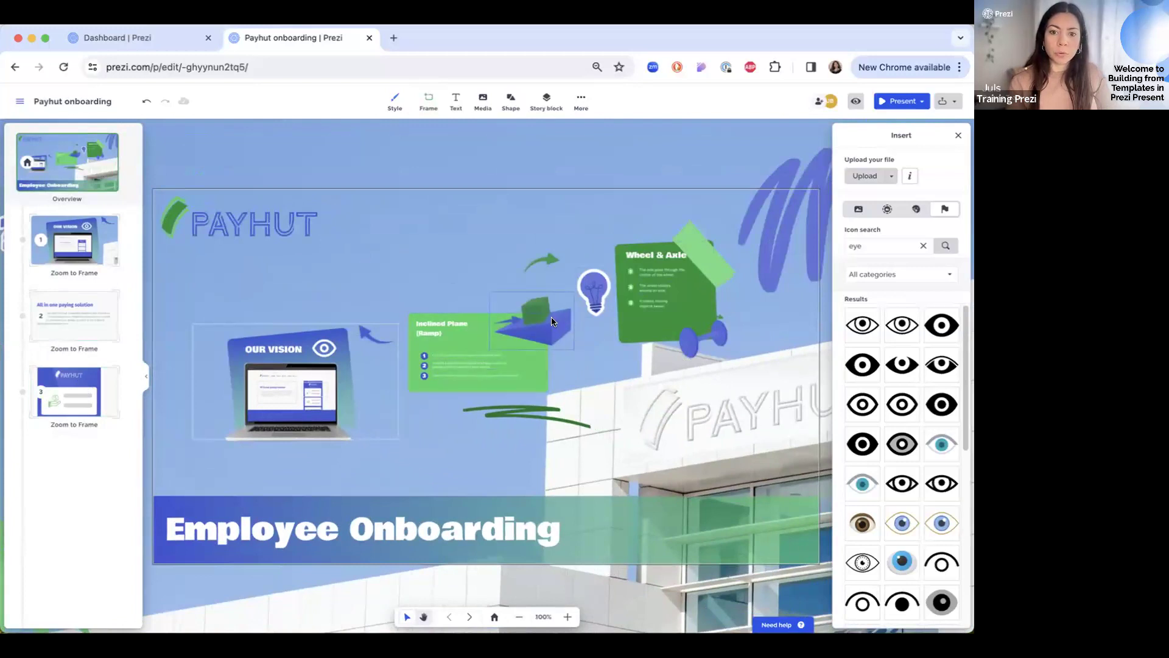
click(430, 103)
drag(395, 293, 584, 413)
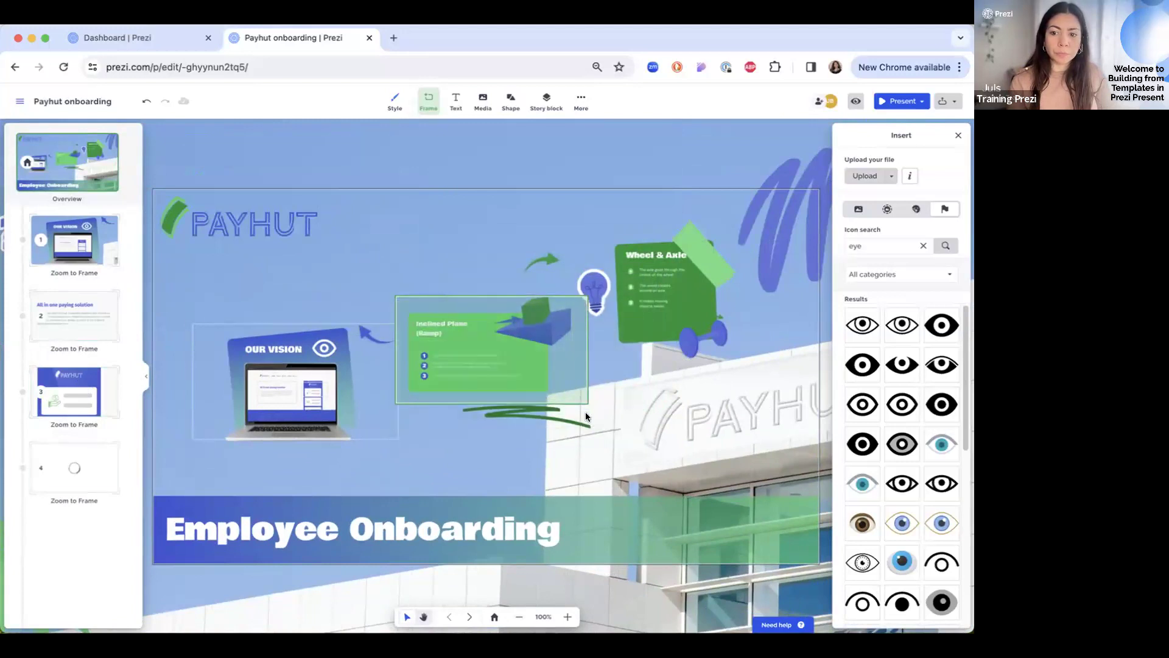
click(73, 468)
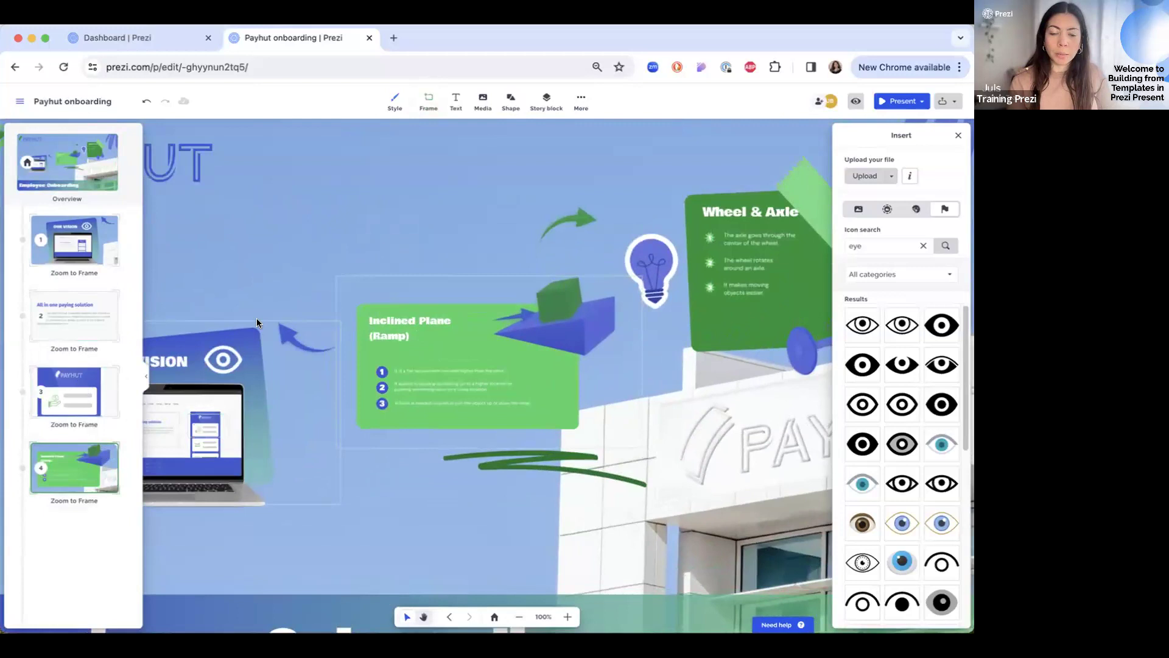
- Give the Inclined Plane card's background a linear gradient from light green to scheme blue, with the blue end at 43% opacity
click(396, 256)
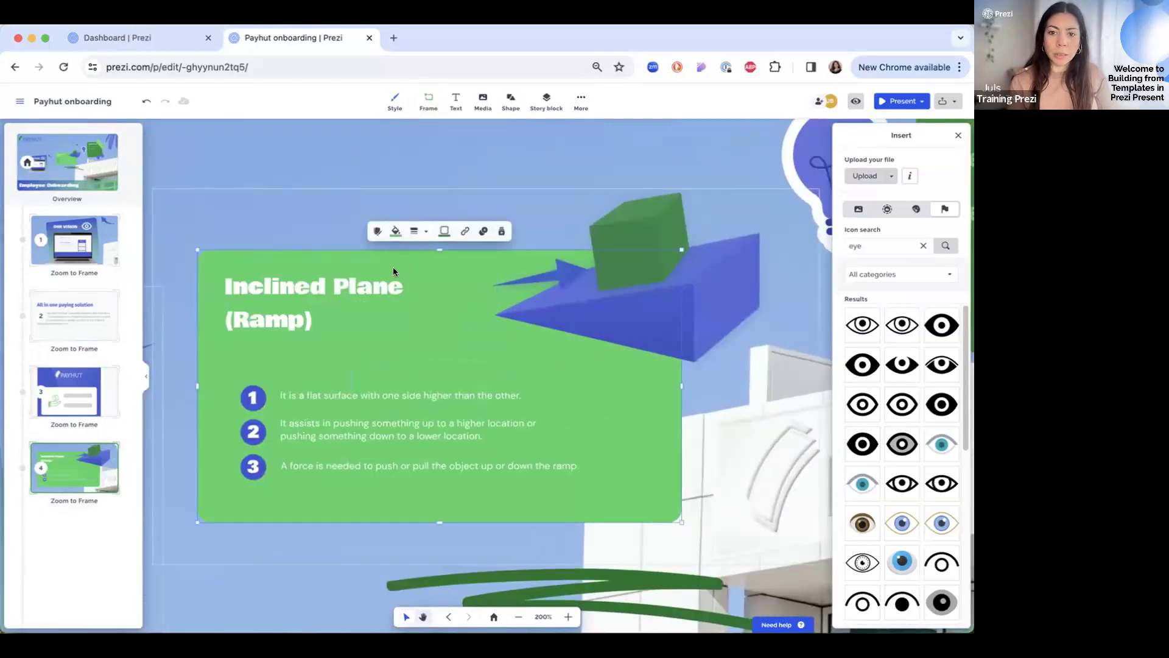
click(395, 230)
click(433, 276)
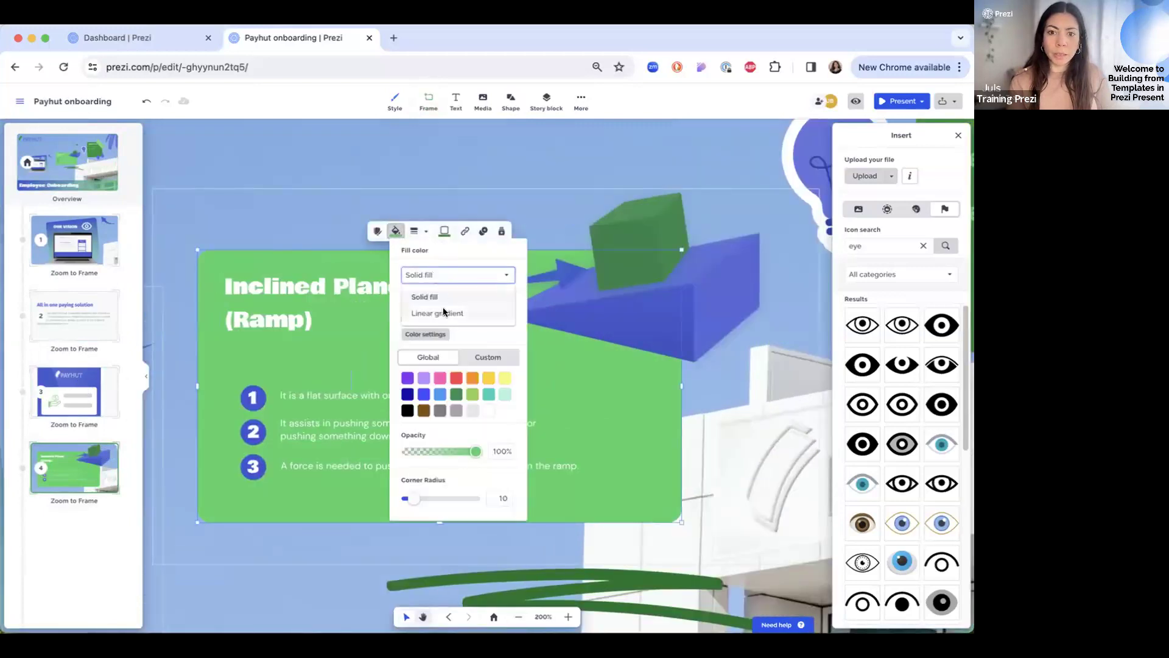
click(444, 313)
click(512, 299)
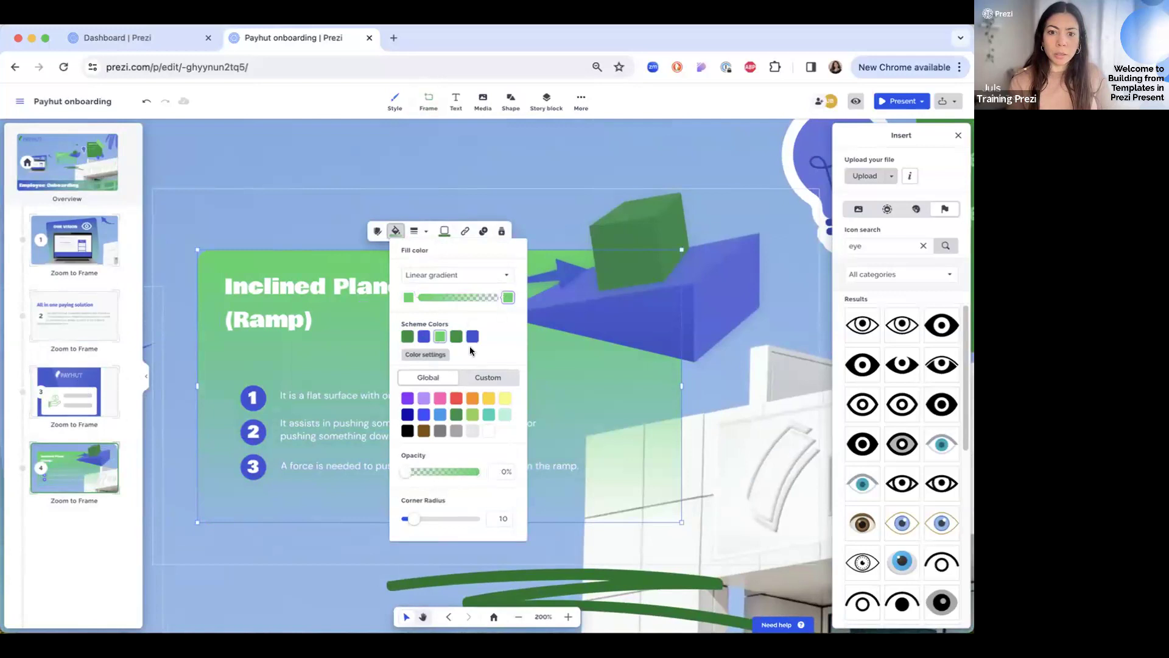
click(472, 337)
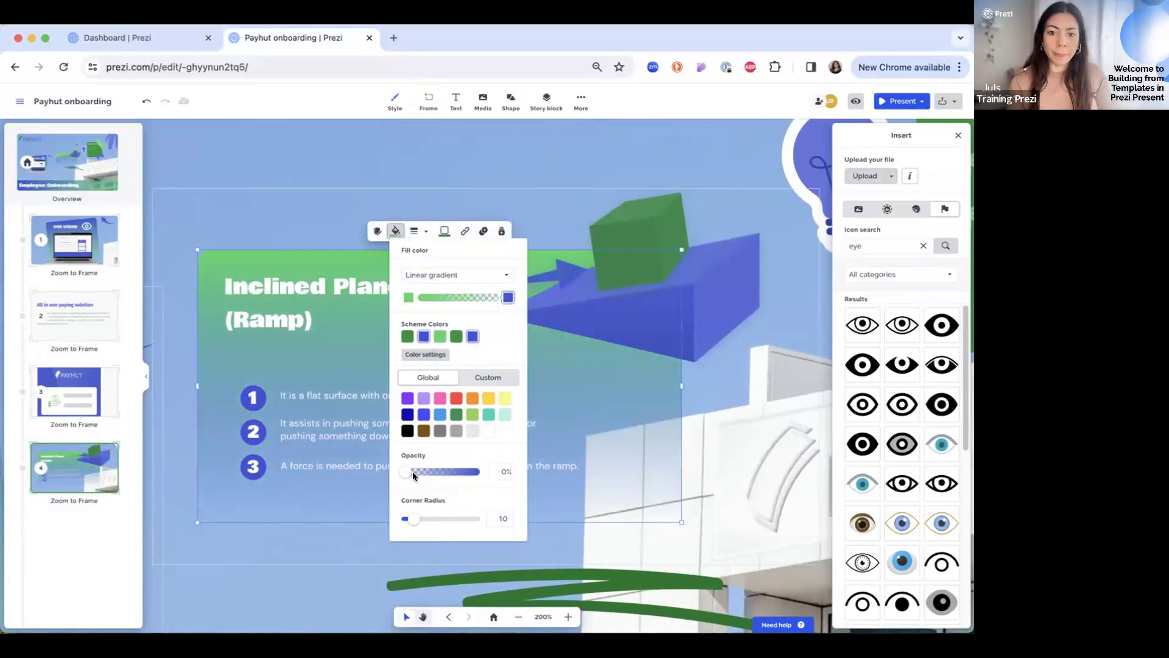
drag(410, 468, 431, 468)
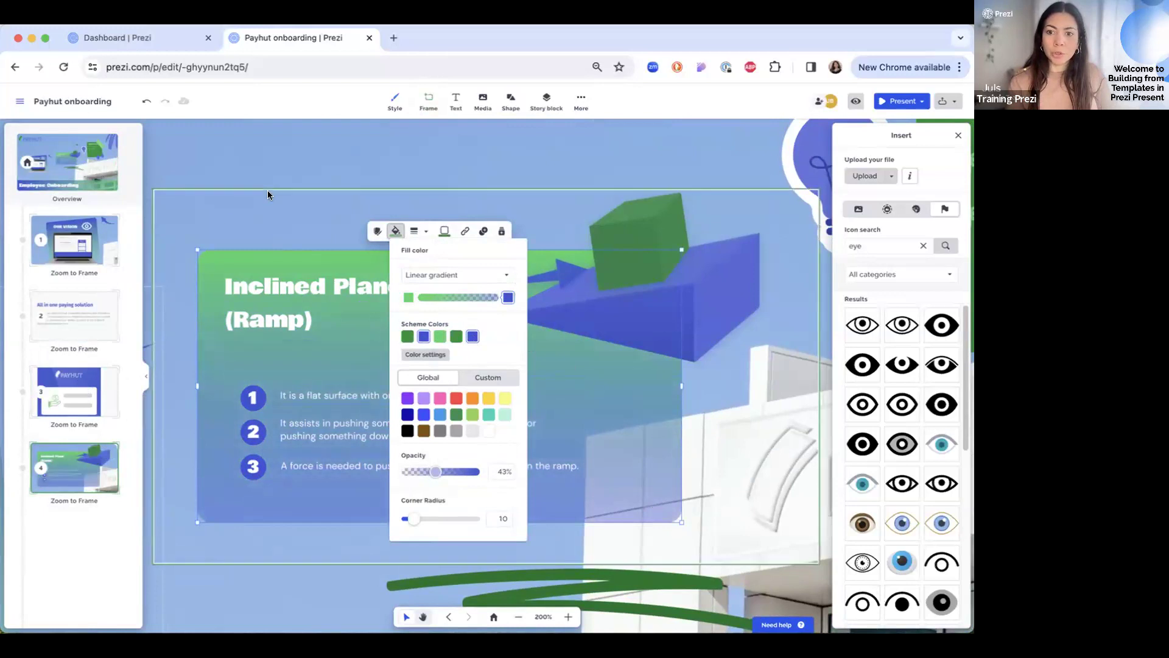
click(267, 195)
- Lock the Inclined Plane card's gradient background shape
click(264, 254)
right_click(264, 253)
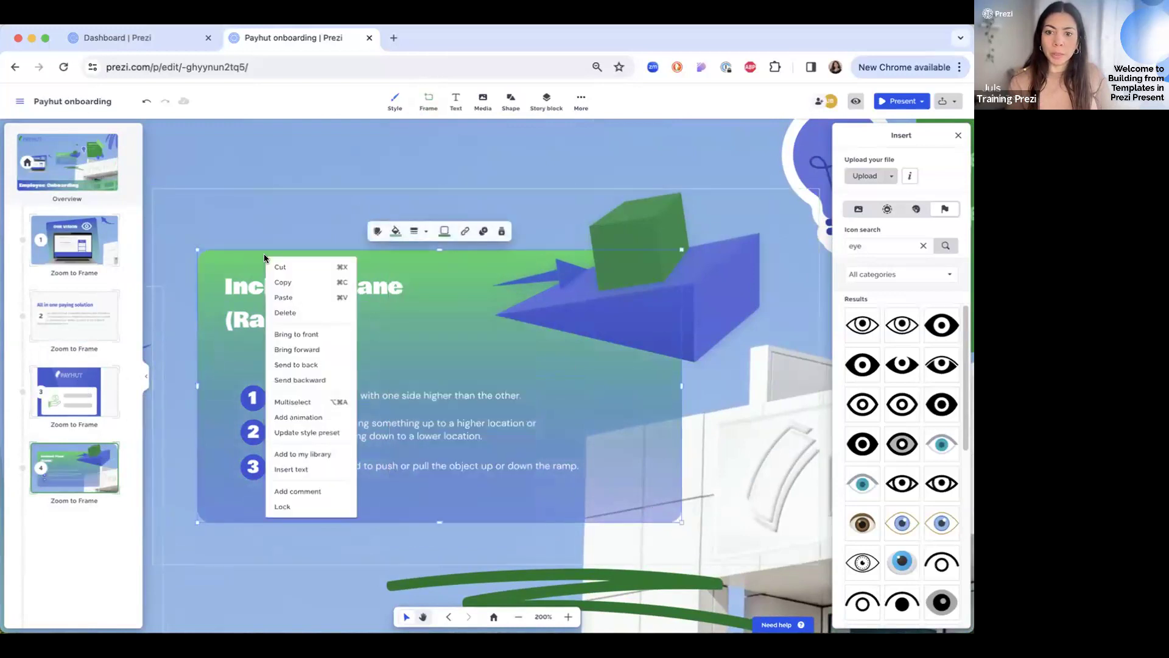
click(291, 514)
- Move the ramp illustration toward the card's lower corner and delete its green cube and small blue arrow
click(704, 295)
drag(740, 257, 777, 438)
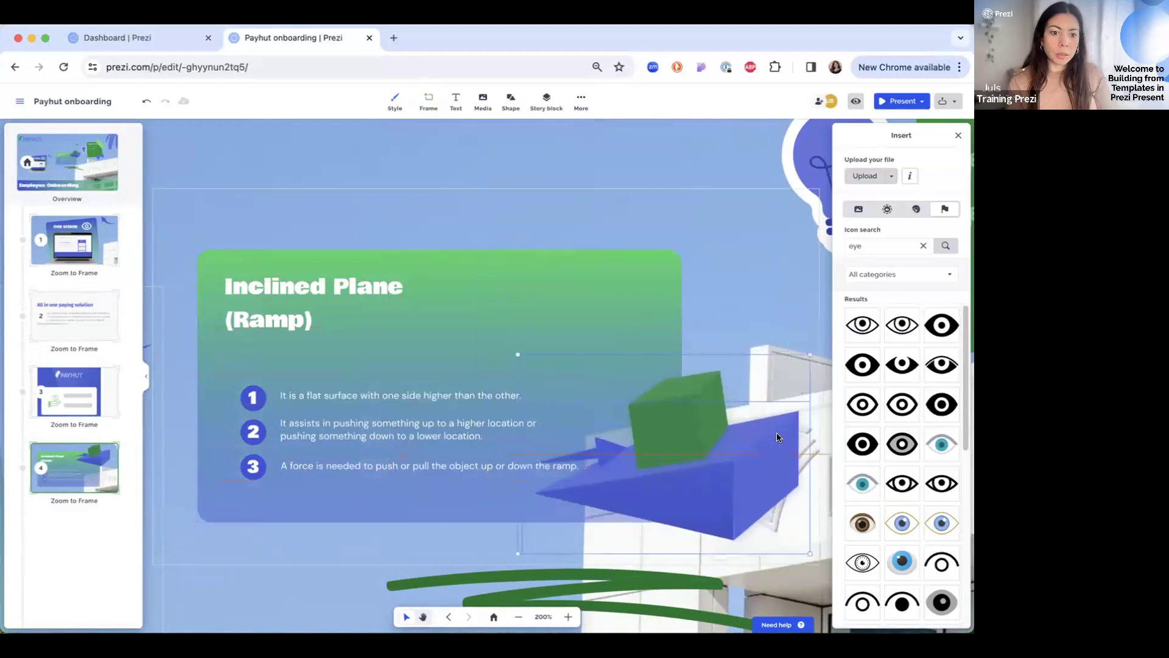
drag(685, 407, 694, 249)
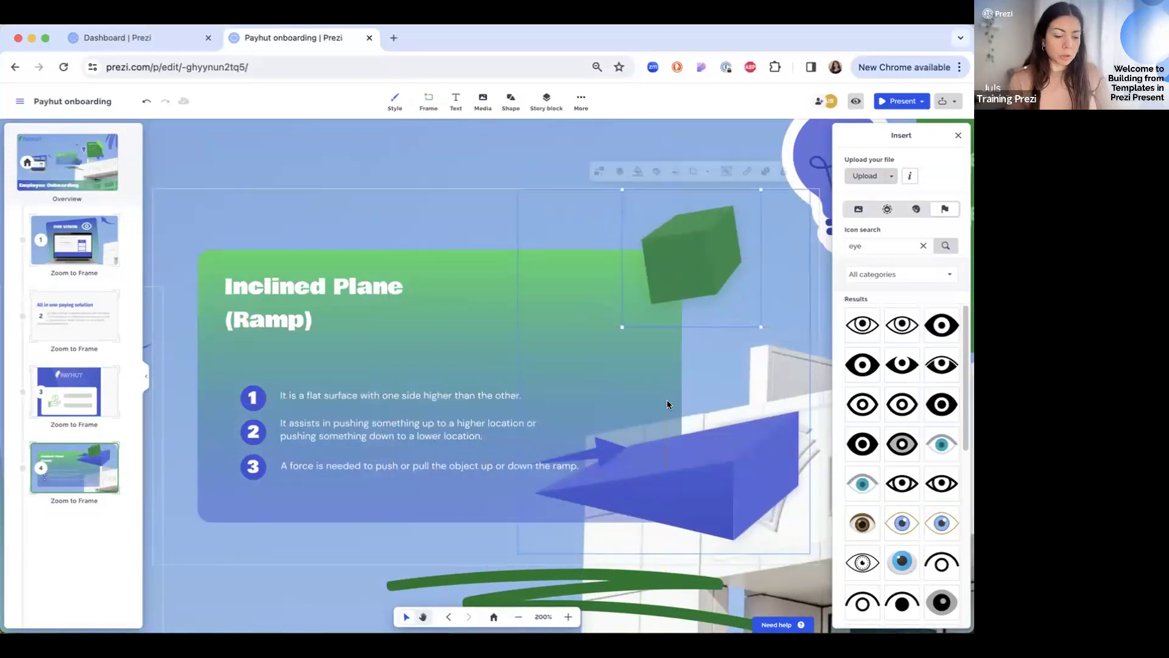
key(Delete)
click(602, 450)
drag(602, 449, 693, 291)
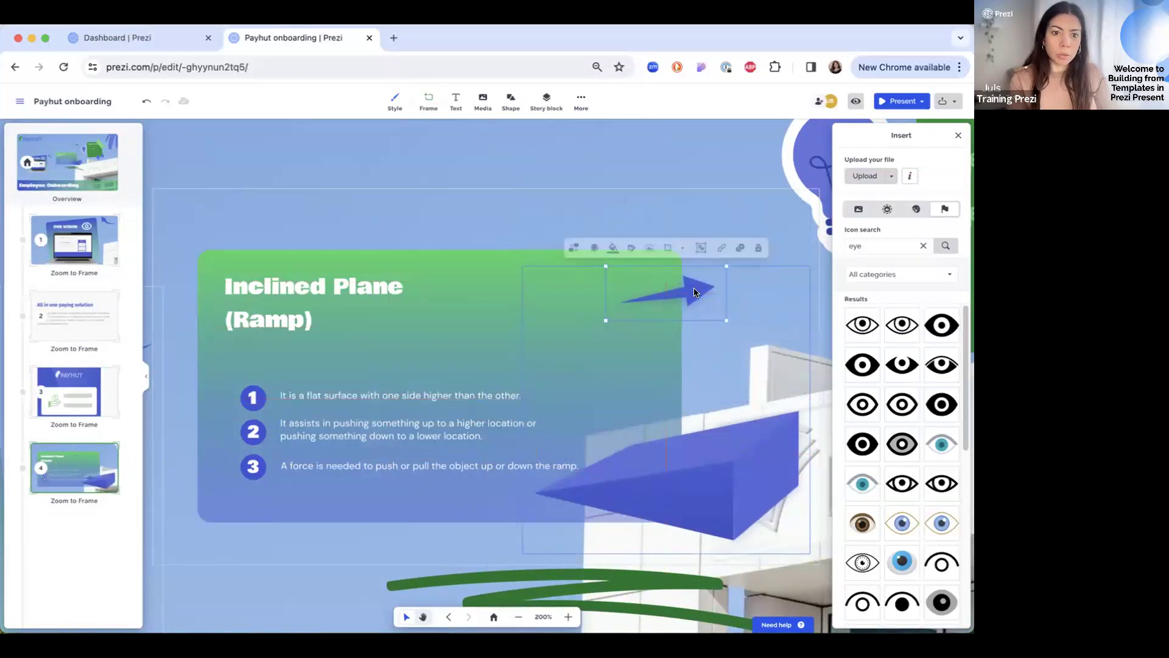
key(Delete)
- Move the remaining blue ramp shape off the Inclined Plane card to just below the Wheel & Axle card
drag(727, 461, 741, 439)
scroll(739, 438, down, 3)
drag(694, 374, 511, 216)
drag(553, 287, 794, 268)
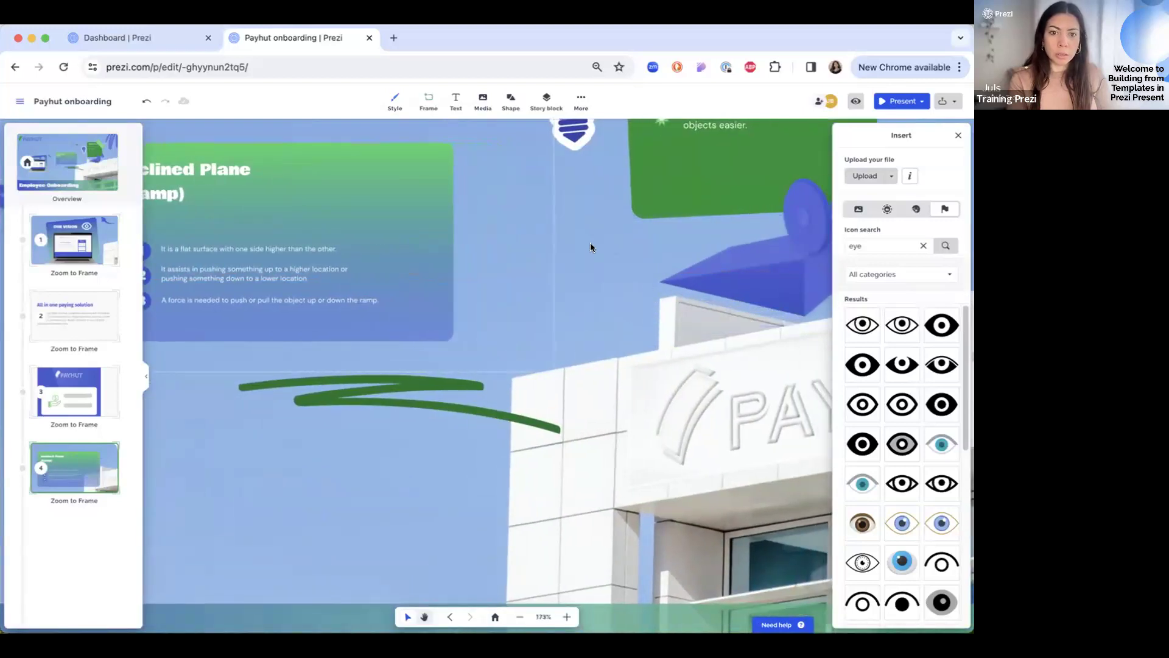
- Replace the Inclined Plane (Ramp) title with CULTURE and enlarge the title text
drag(590, 242, 705, 288)
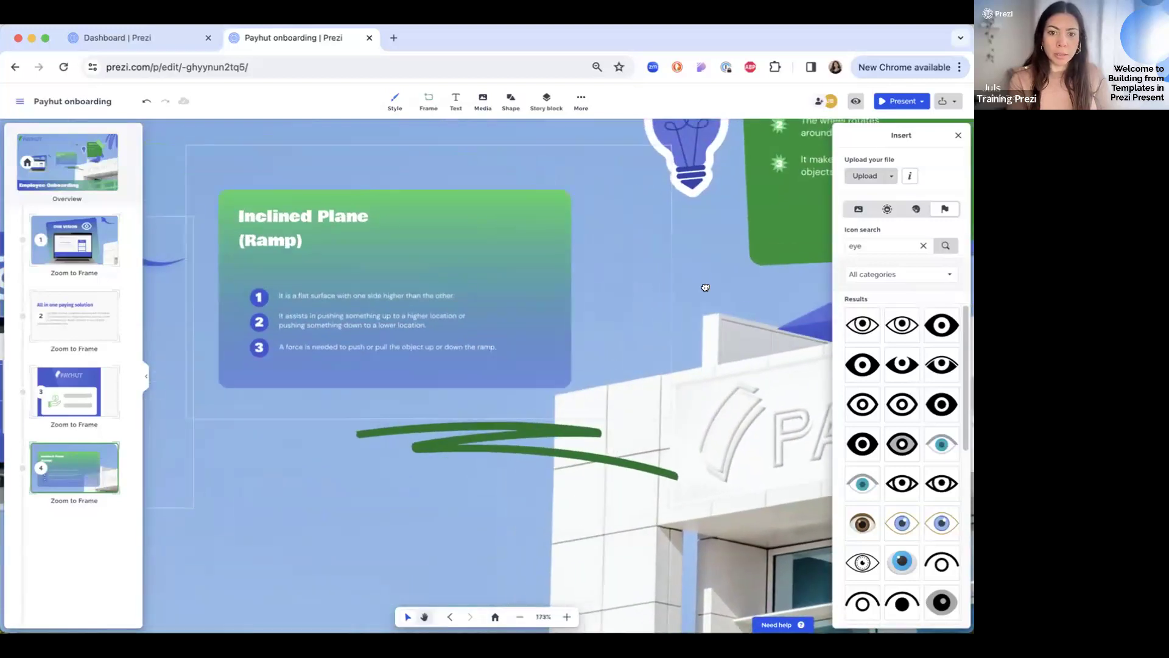
click(323, 230)
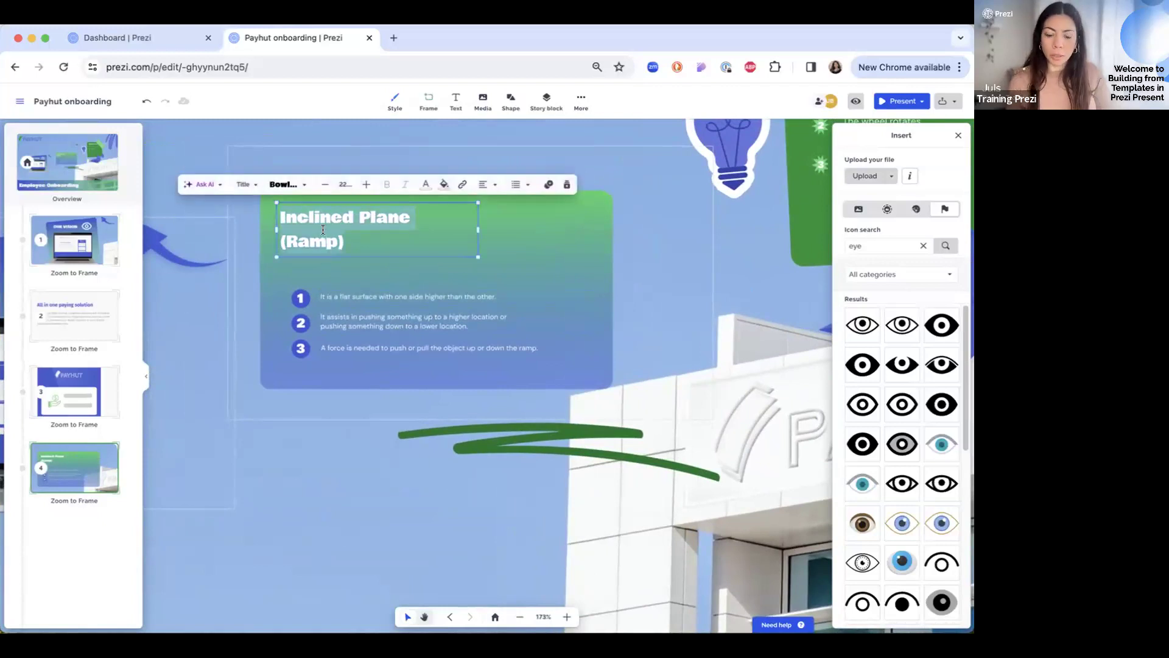
text(cult)
key(super+a)
text(CULTURE)
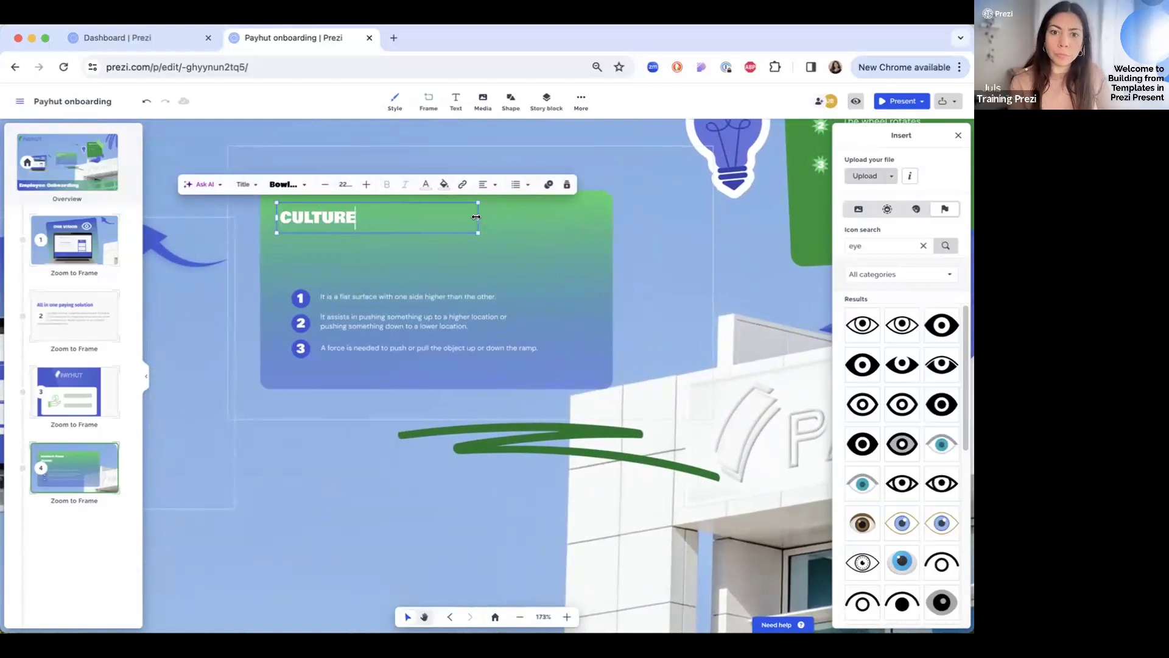
drag(479, 217, 415, 247)
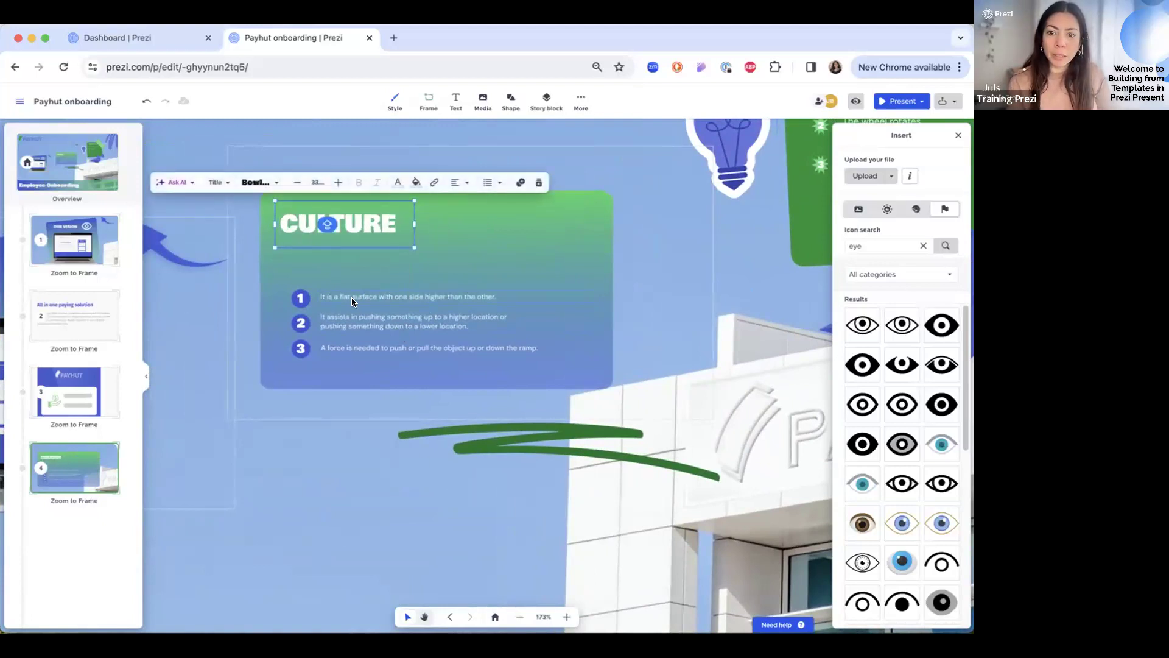
- Move the three numbered list items together up to just below the CULTURE title, aligned with its left edge
click(276, 274)
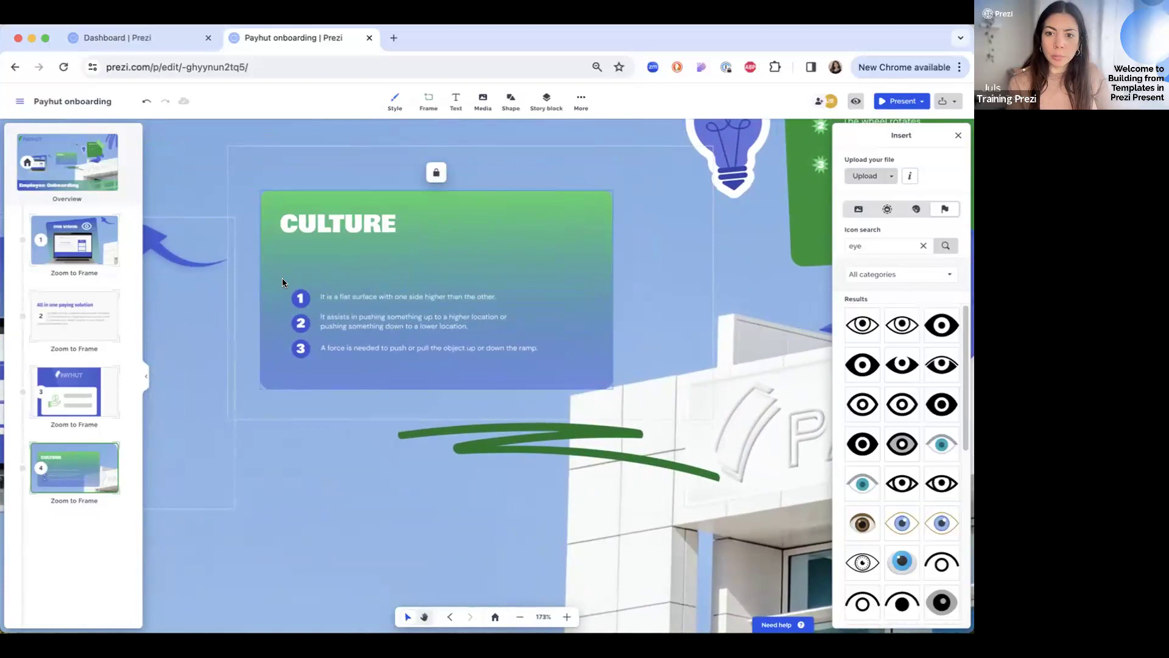
drag(297, 287, 405, 352)
drag(386, 343, 375, 308)
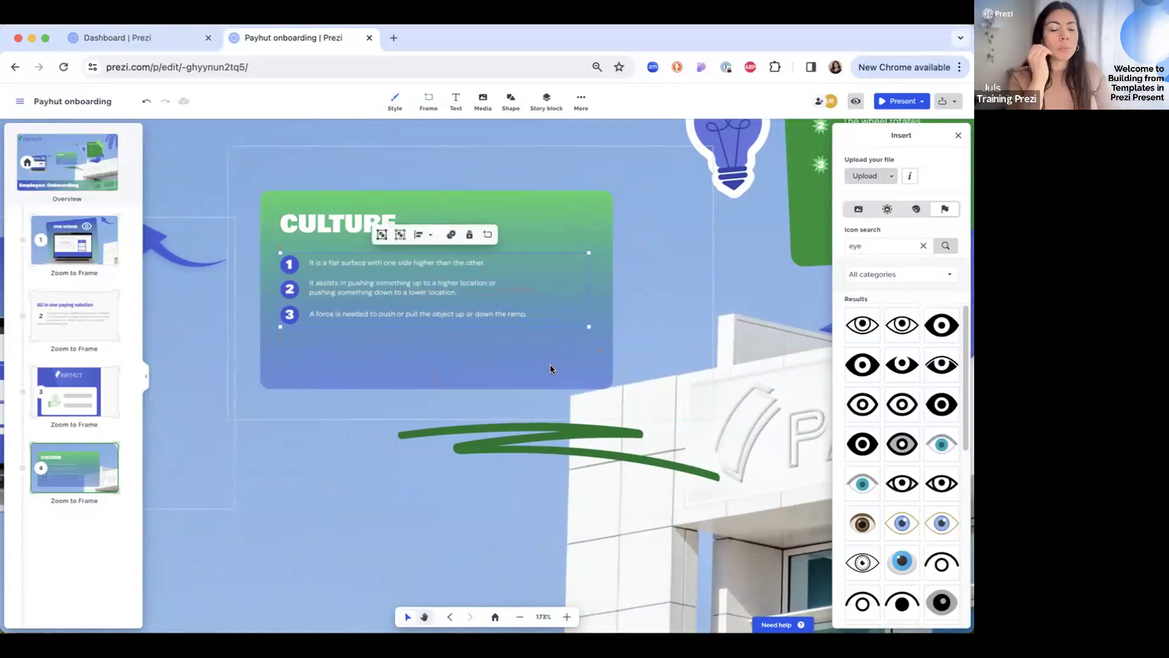
click(636, 348)
- Upload a video from the PayHut folder into the CULTURE frame
click(483, 101)
click(508, 152)
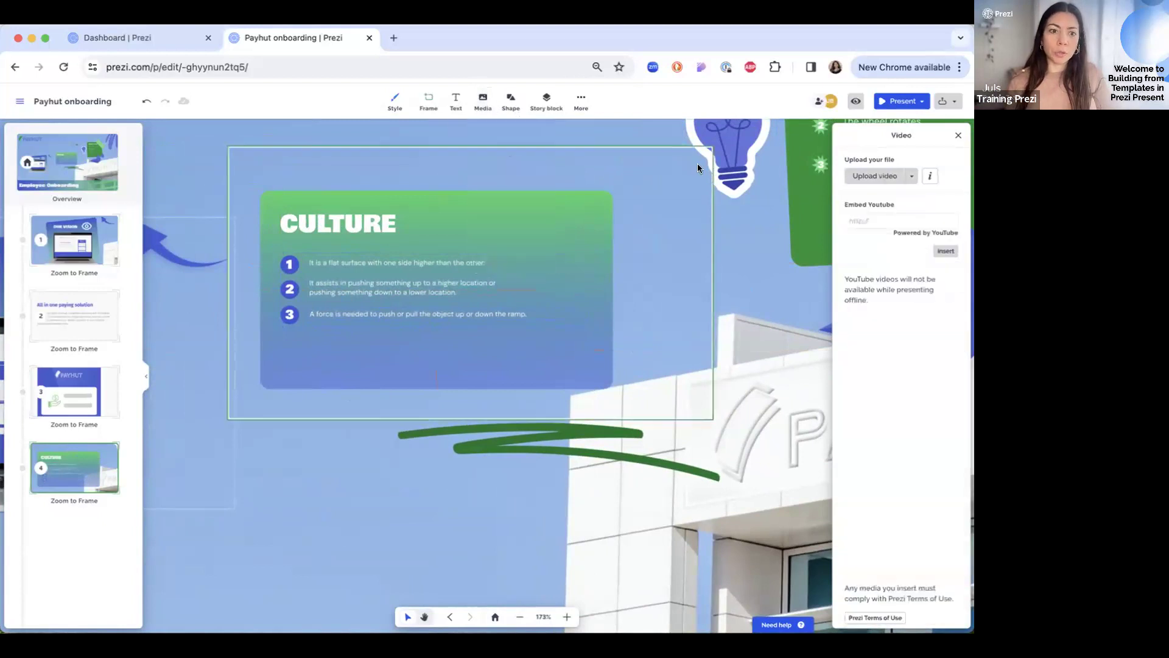
click(880, 176)
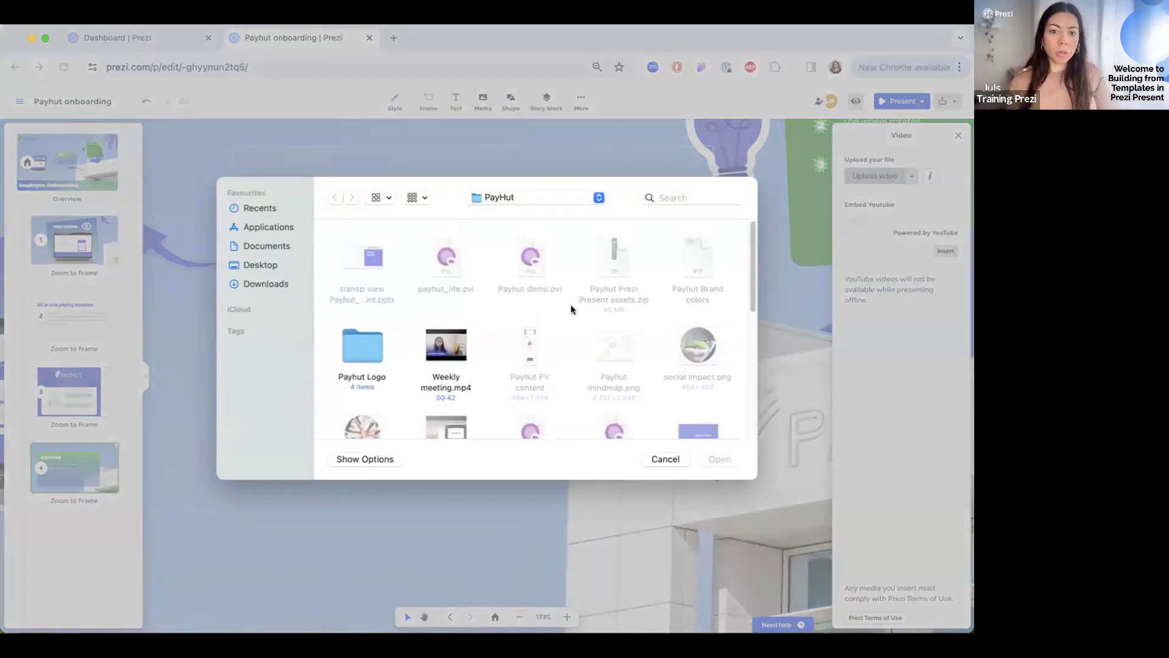
scroll(571, 308, down, 5)
double_click(461, 416)
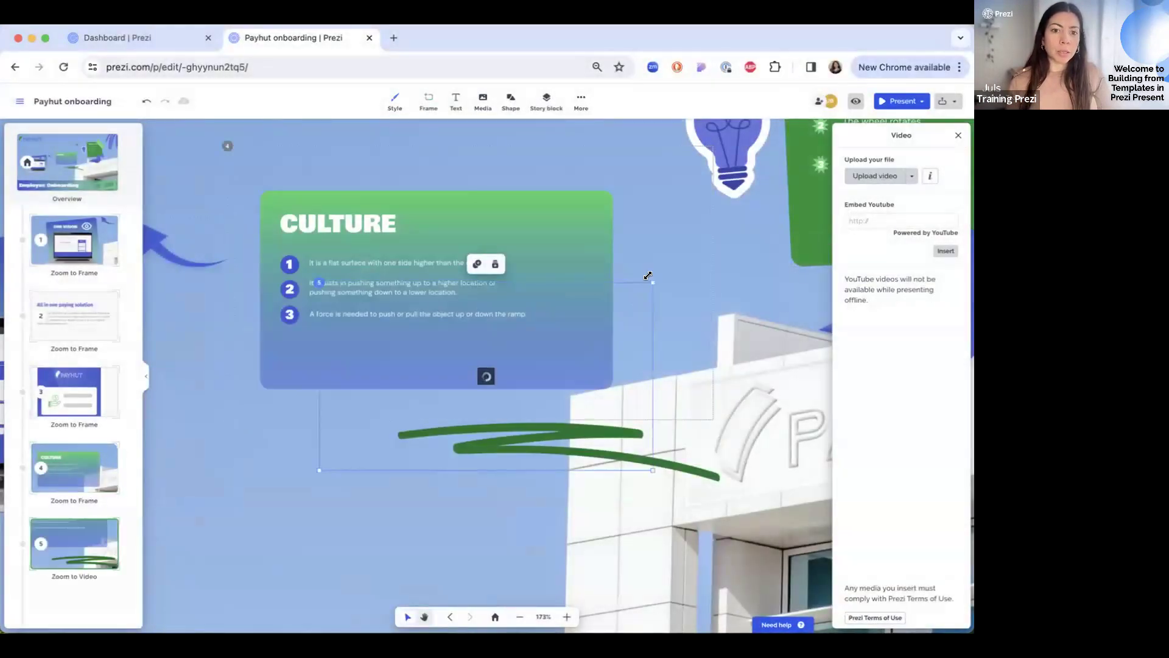
- Shrink the inserted video and position it over the CULTURE card's right edge, keeping it within the frame
drag(652, 281, 536, 400)
drag(452, 386, 623, 300)
drag(683, 272, 631, 296)
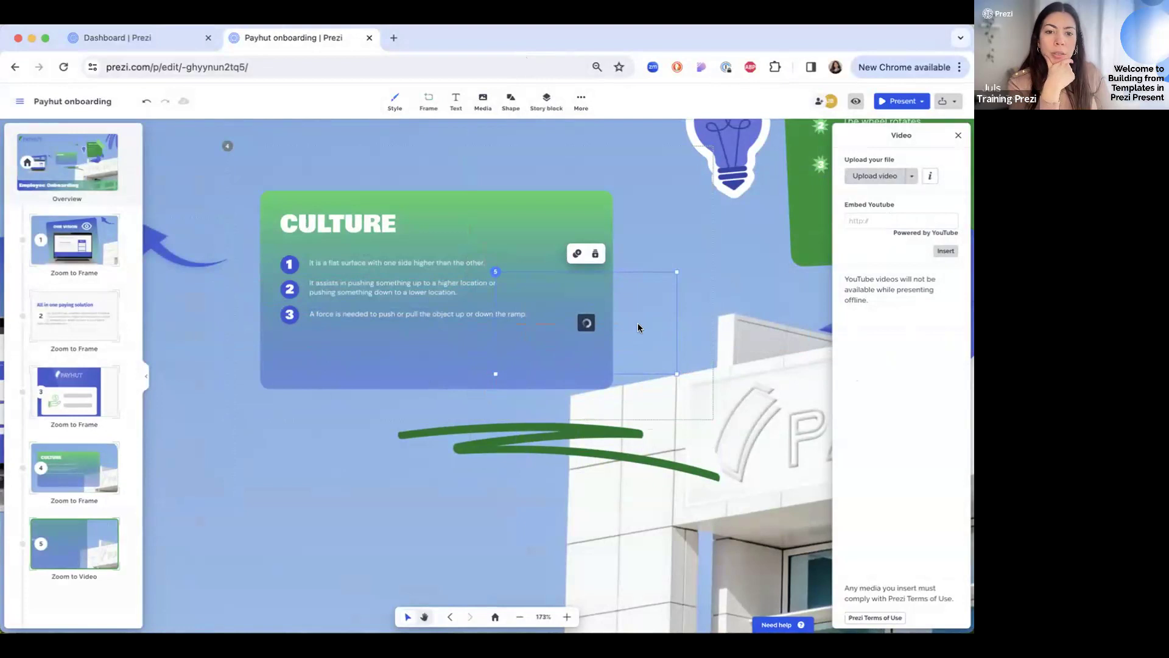
drag(676, 272, 705, 258)
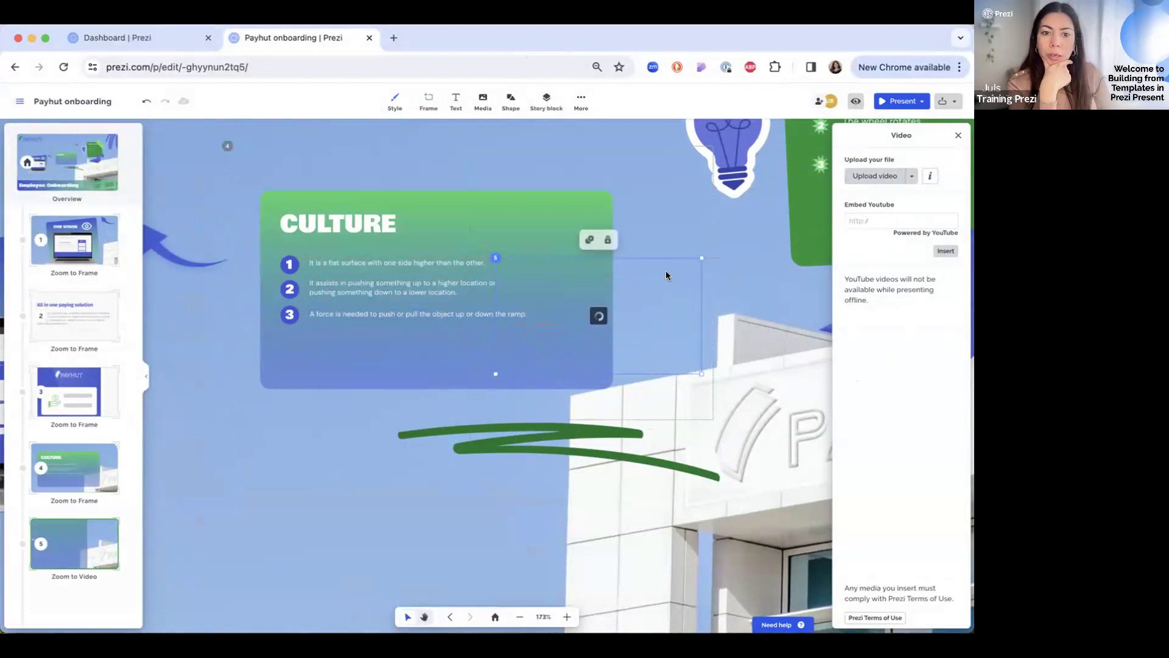
- Replace the first list item on the CULTURE card with "We are commited to inclusivity."
scroll(389, 285, up, 5)
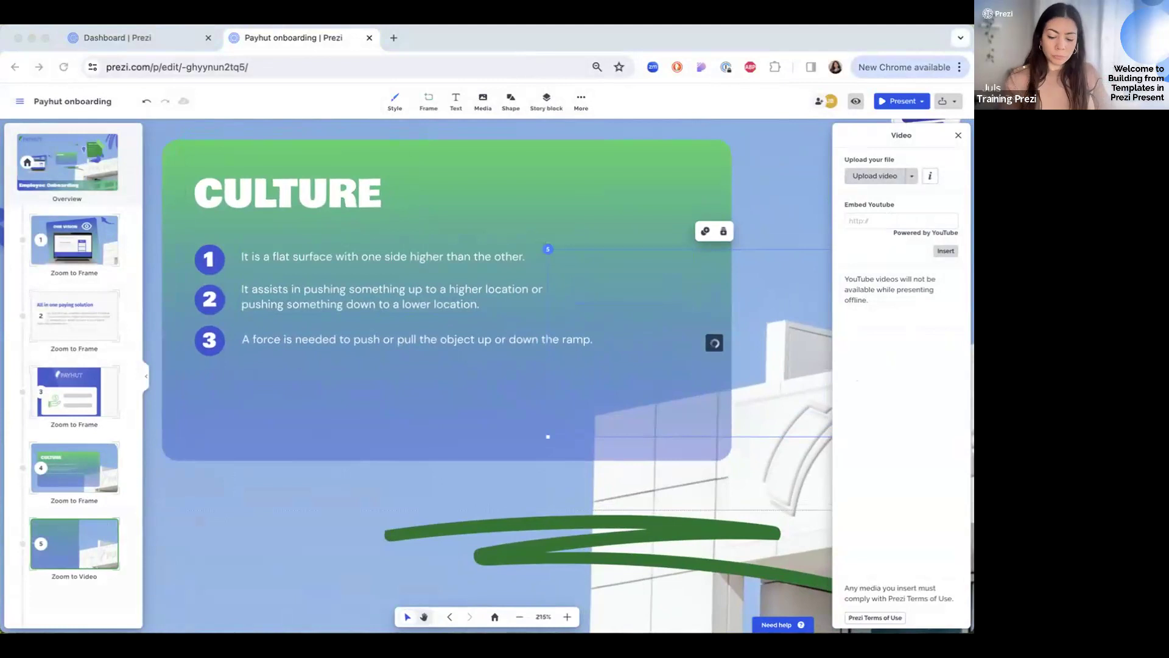
click(346, 256)
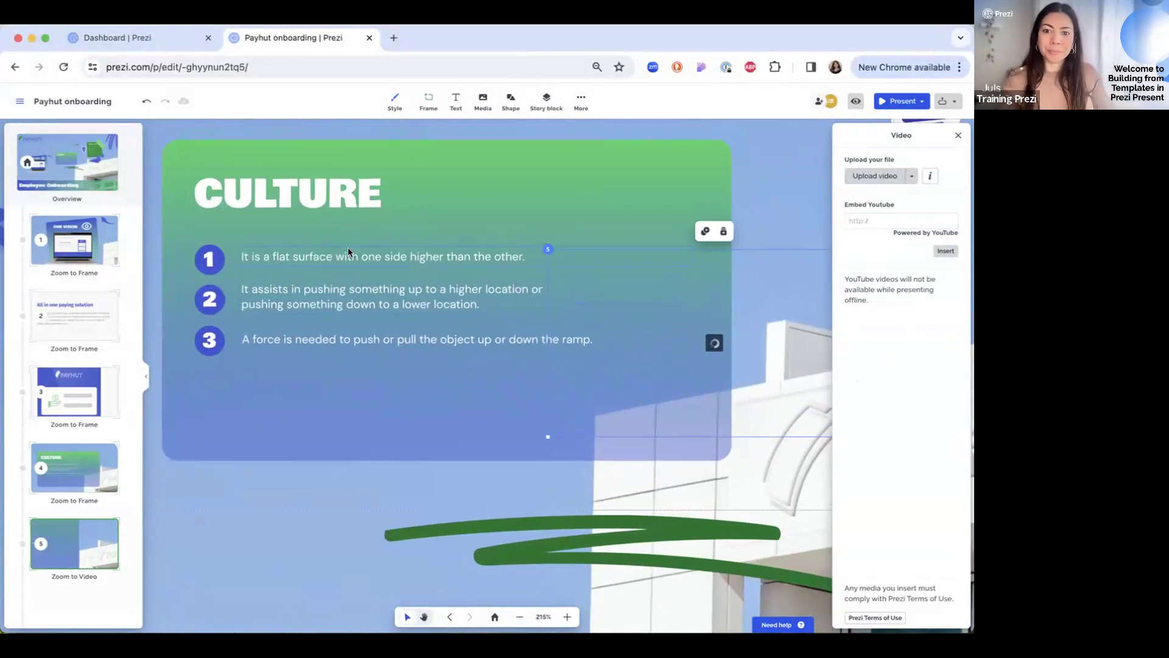
double_click(350, 252)
key(super+a)
text(We are commited to inclusivity.)
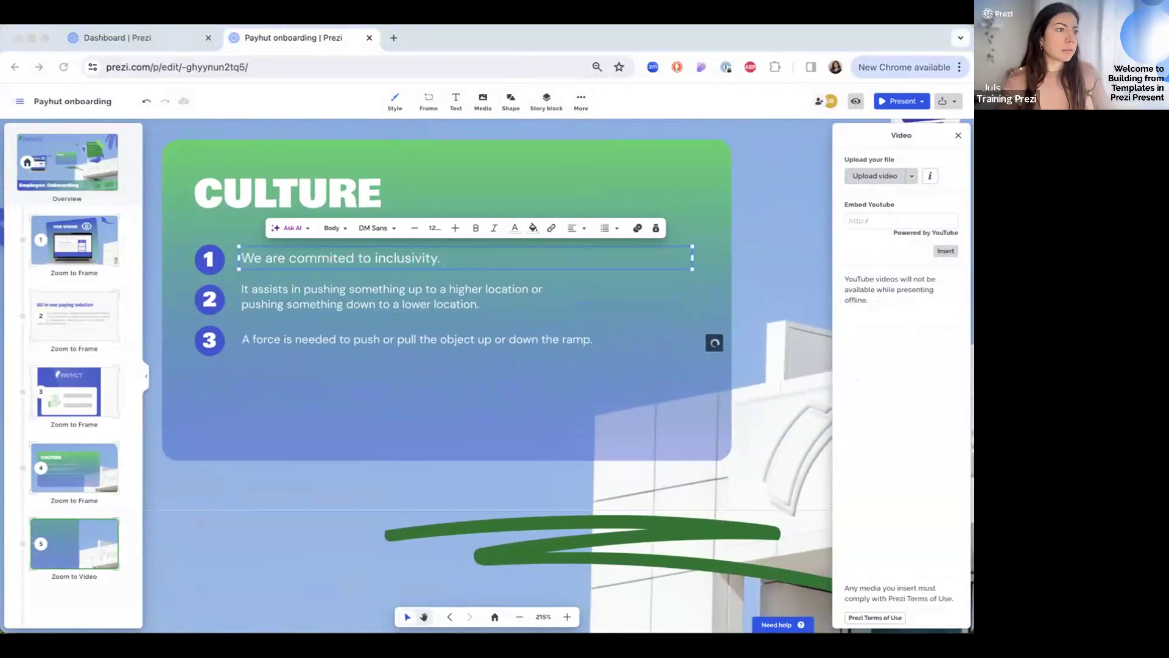
- Replace the second list item on the CULTURE card with "We strive to have a positive social impact."
click(324, 302)
double_click(324, 302)
key(super+a)
text(We strive to have a positive social impact.)
- Narrow the text boxes of both rewritten list items to about the width of the longer line
drag(689, 306, 529, 286)
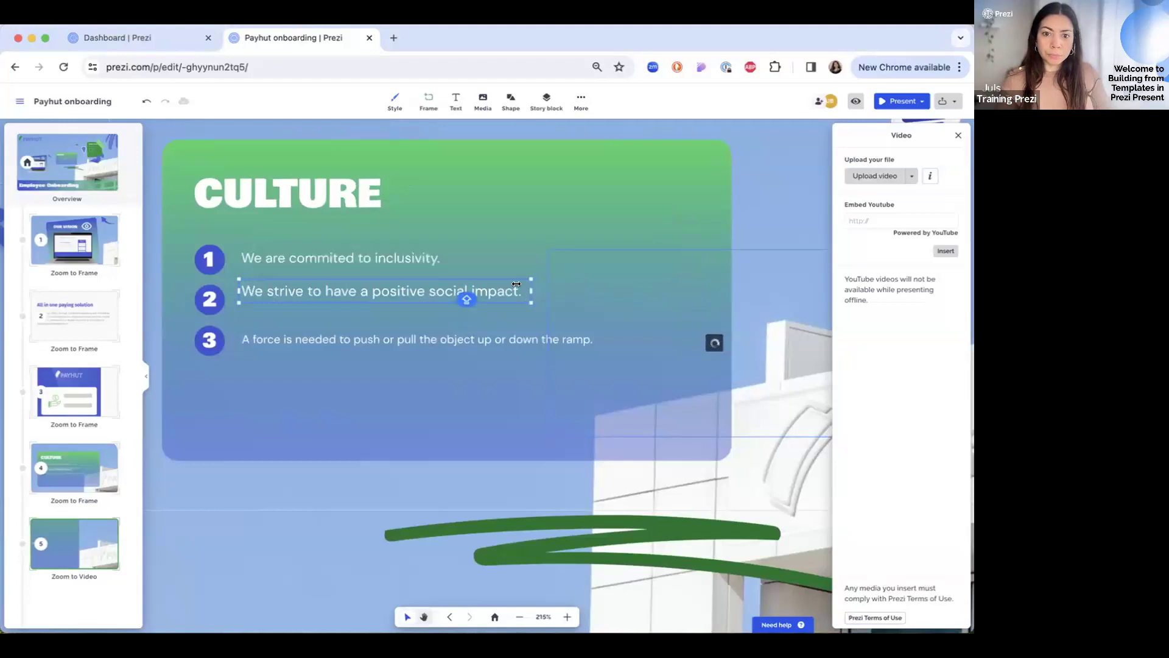
click(485, 213)
click(662, 251)
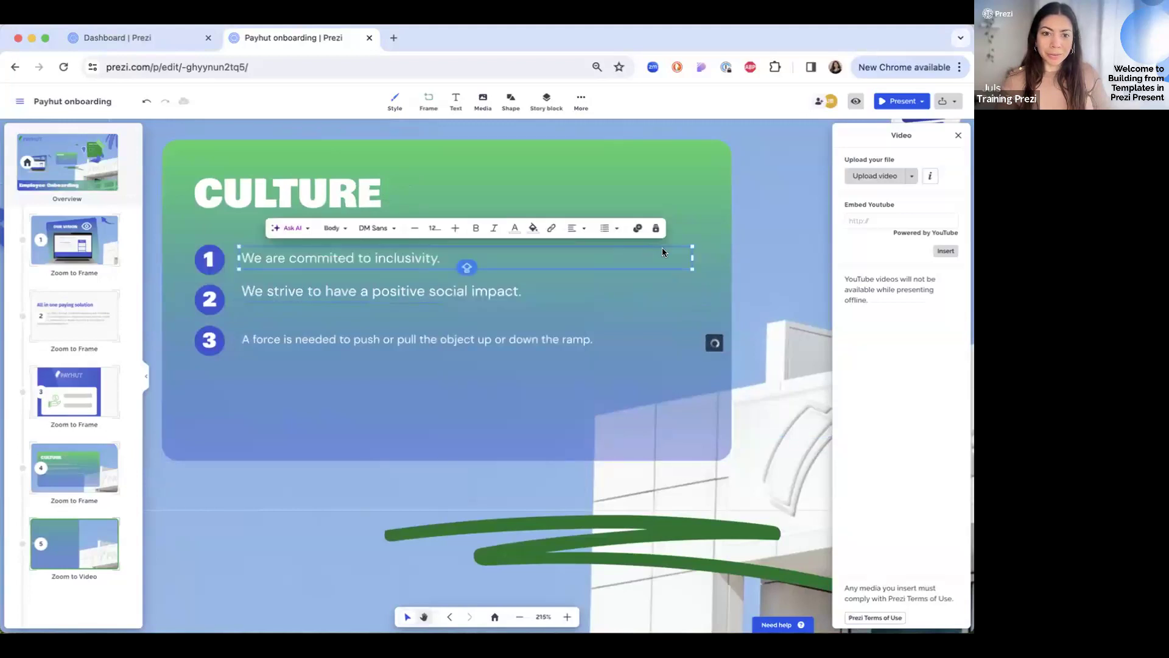
drag(692, 257, 510, 250)
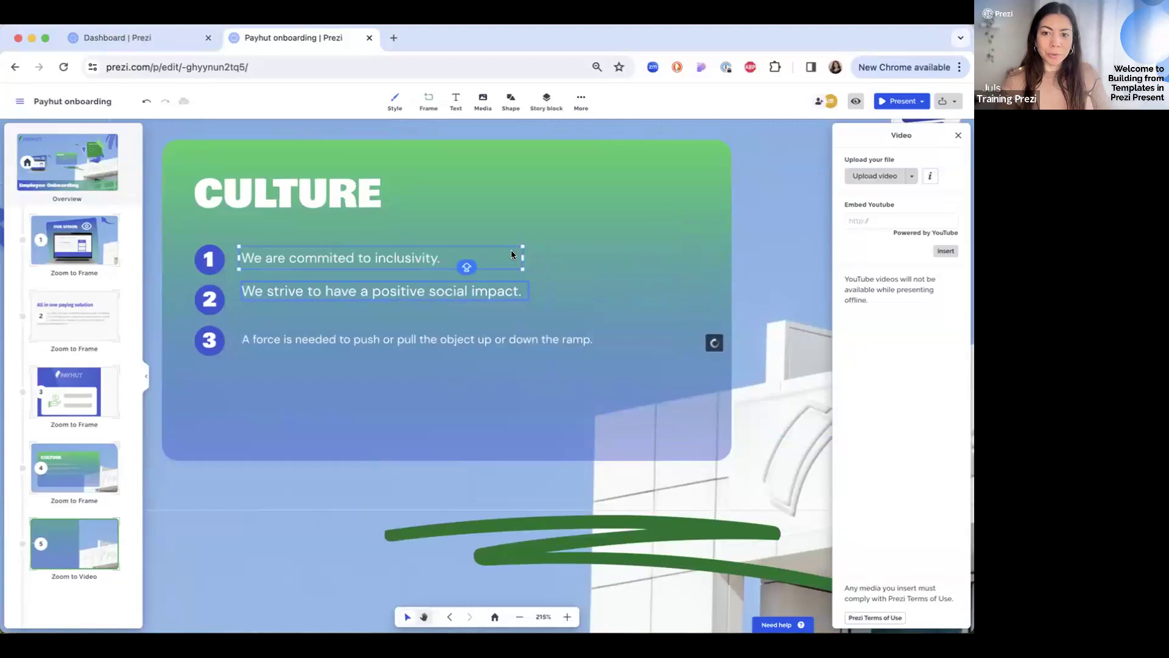
- Delete the third list item with its number badge and shift the remaining two items slightly left
click(298, 339)
key(BackSpace)
click(221, 340)
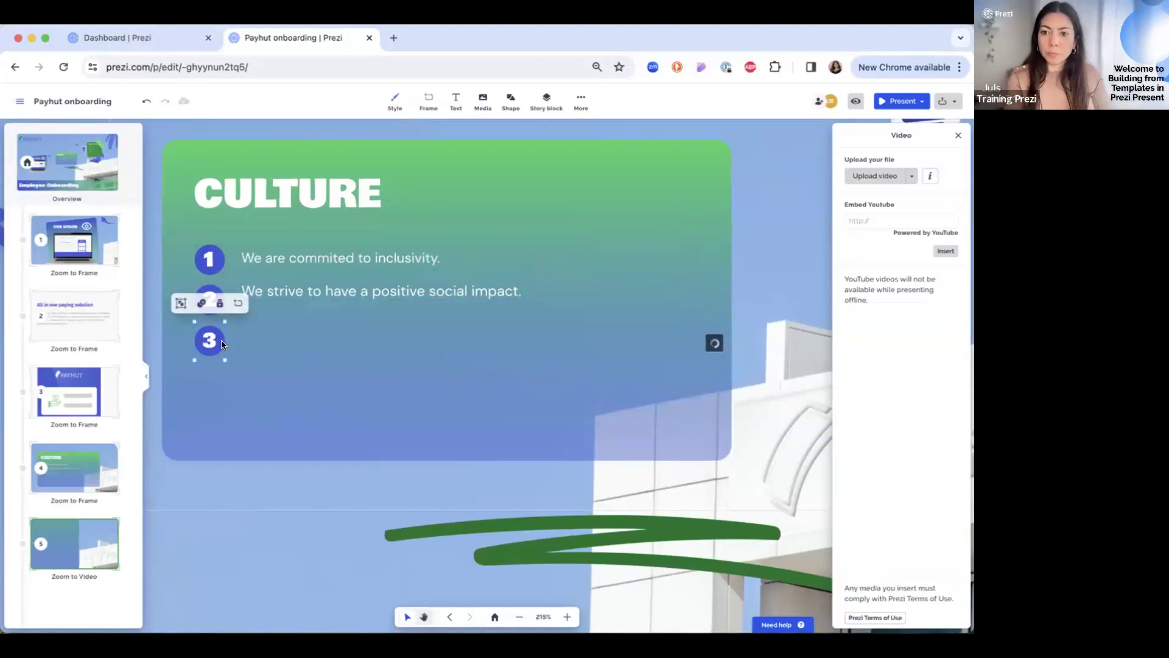
key(BackSpace)
drag(302, 254, 286, 252)
- Shrink the video, tilt it clockwise and place it over the CULTURE card's right edge
click(590, 300)
drag(549, 250, 623, 292)
drag(730, 360, 654, 349)
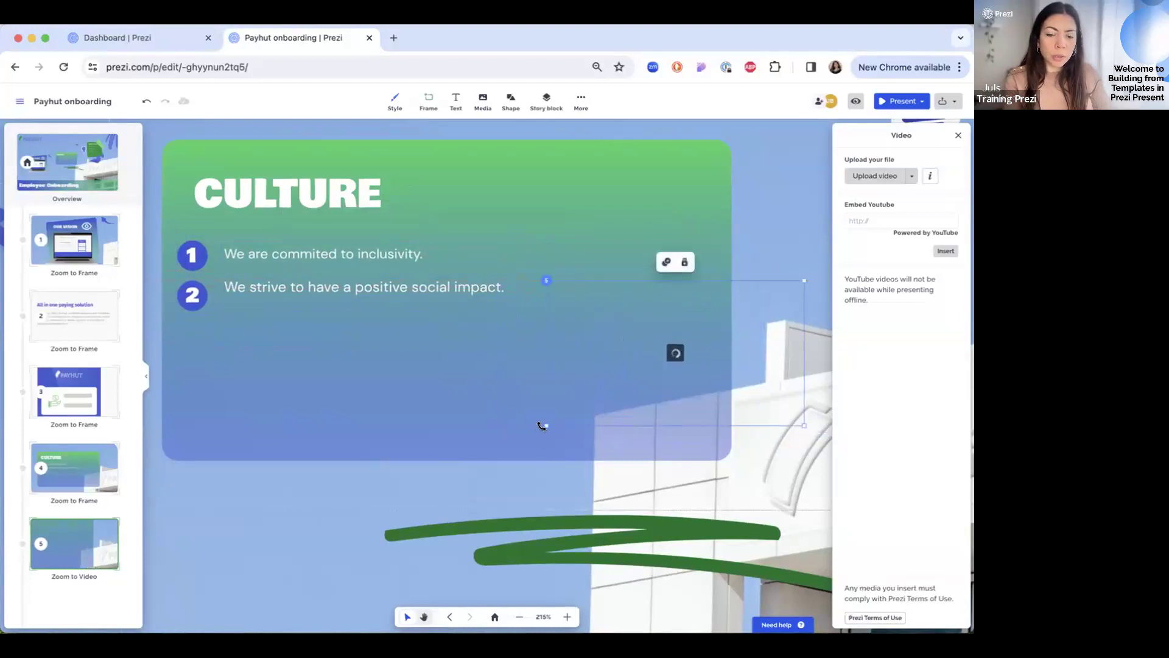
drag(538, 433, 524, 397)
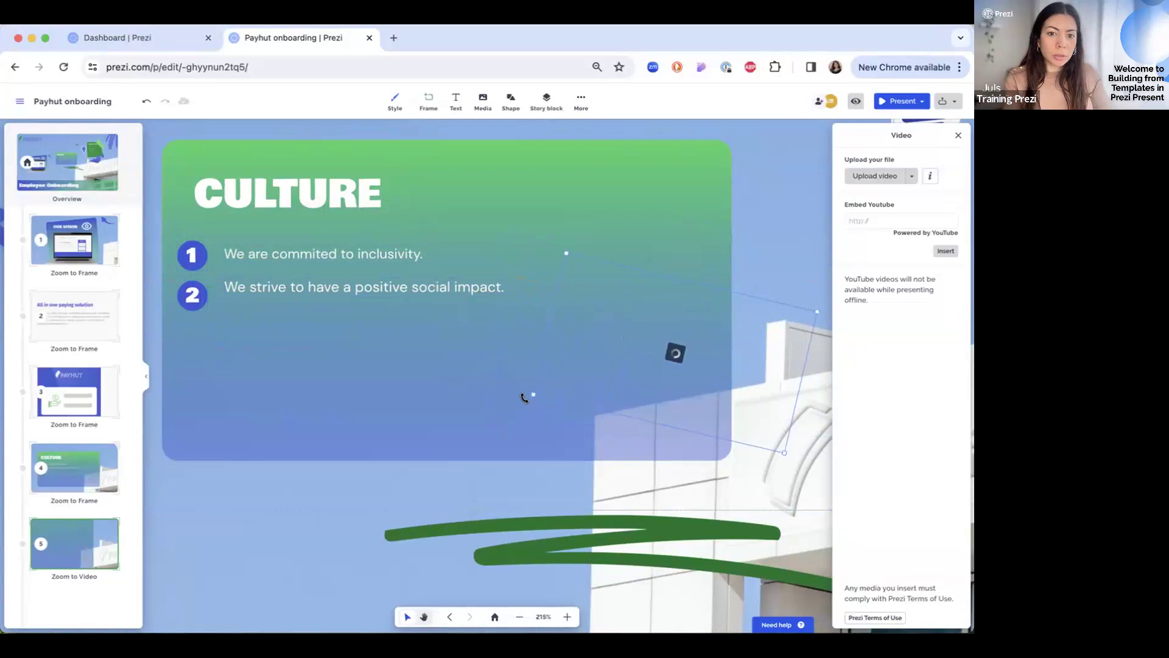
drag(631, 370, 609, 375)
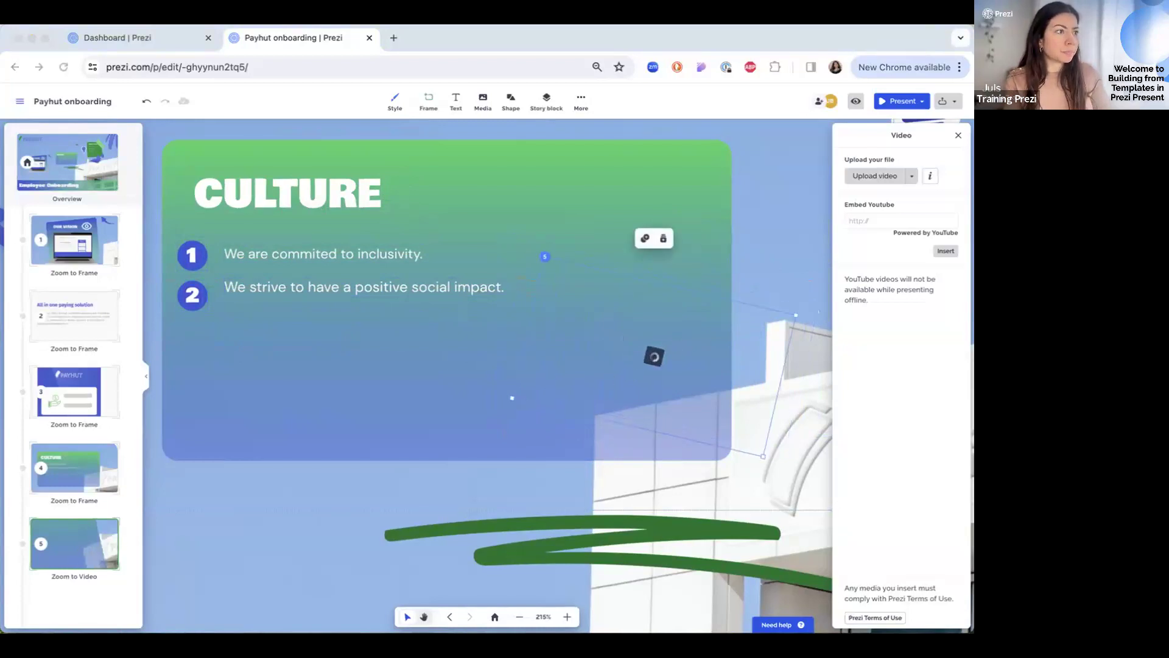
- Move the tilted lightbulb onto the CULTURE card's upper-right corner and raise the green scribble to the card's lower edge
scroll(759, 336, down, 5)
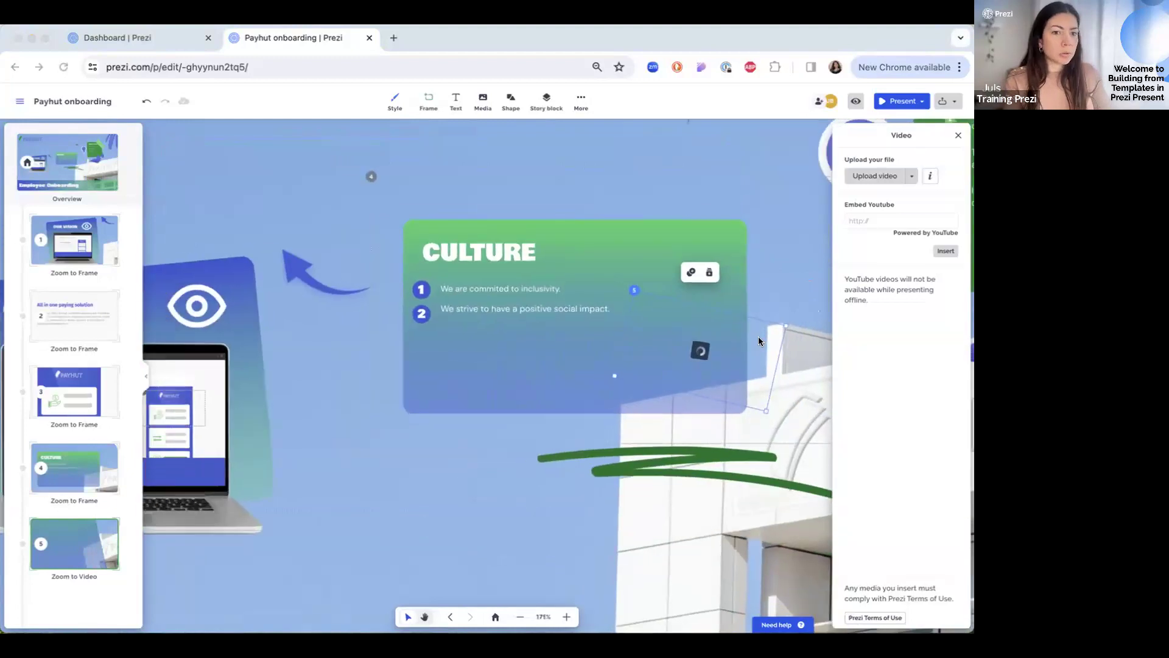
drag(732, 210, 620, 199)
drag(644, 161, 615, 195)
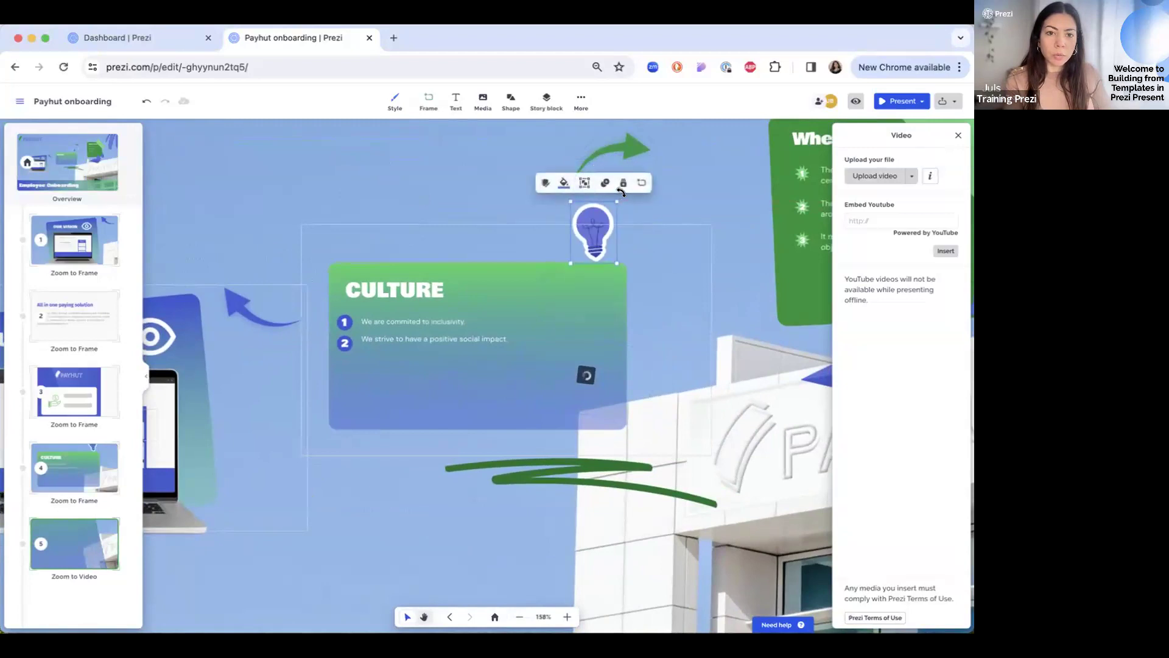
mouse_move(592, 236)
mouse_down()
mouse_move(611, 264)
mouse_move(624, 261)
mouse_move(614, 266)
mouse_up()
key(super+z)
drag(578, 462, 577, 437)
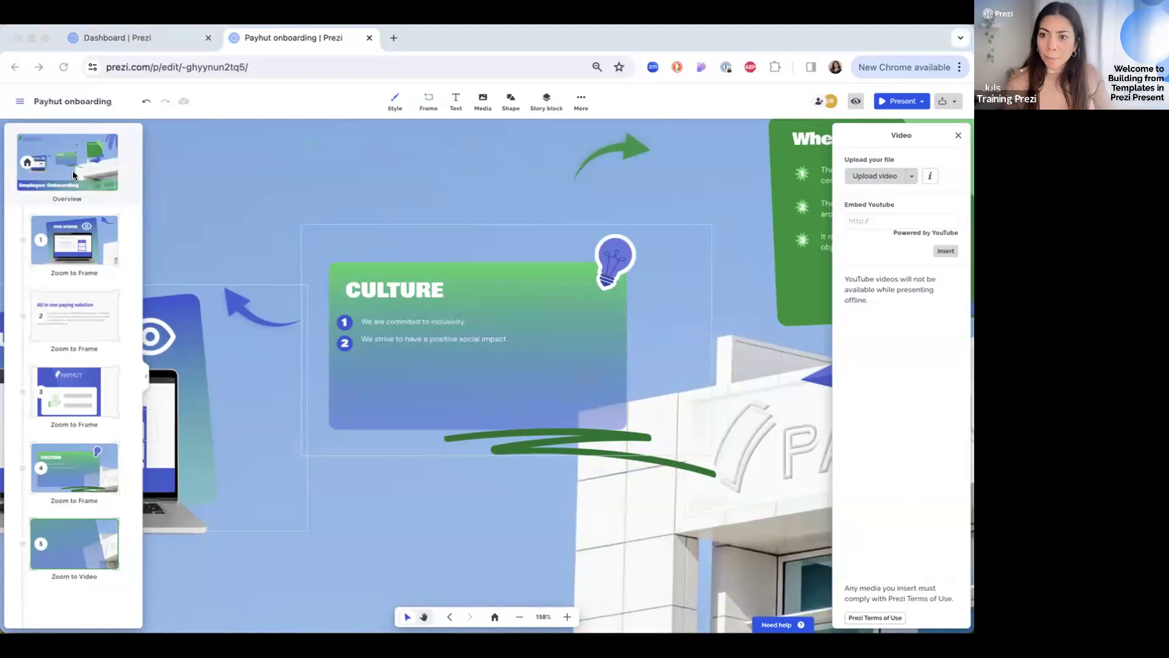
- Nudge the tilted video slightly right over the CULTURE card's edge
click(656, 350)
drag(657, 351, 691, 346)
drag(635, 354, 630, 357)
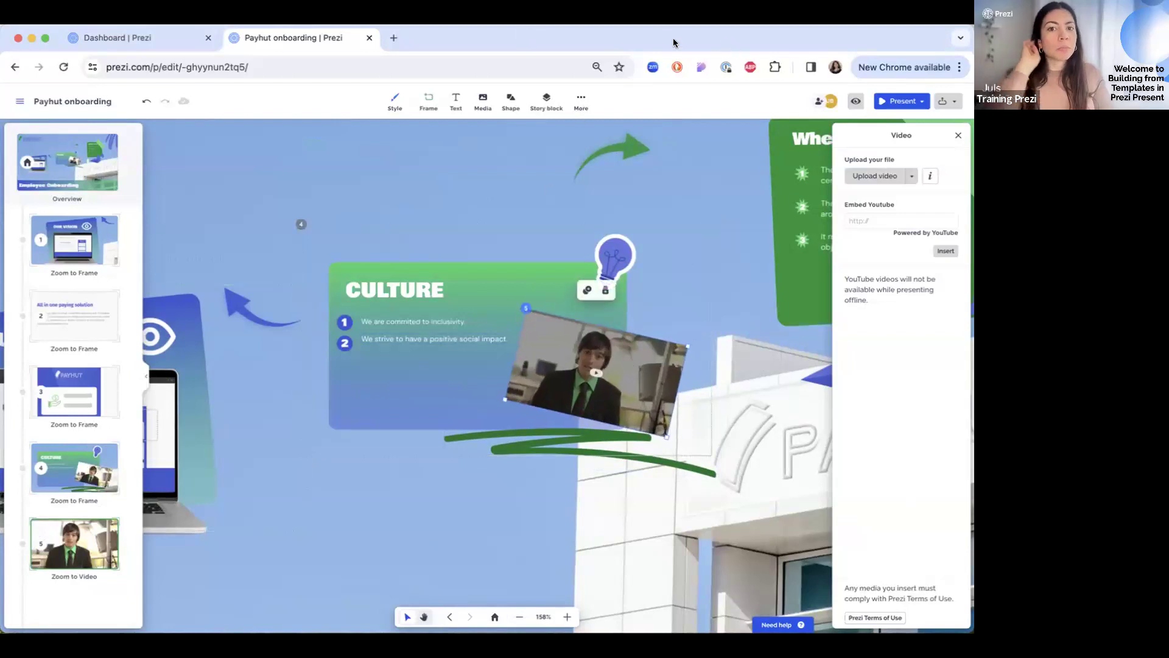
- Draw a rectangle about the size of the video over it, with a solid blue scheme fill and corner radius 15
click(511, 100)
click(540, 147)
drag(514, 307, 704, 440)
click(565, 291)
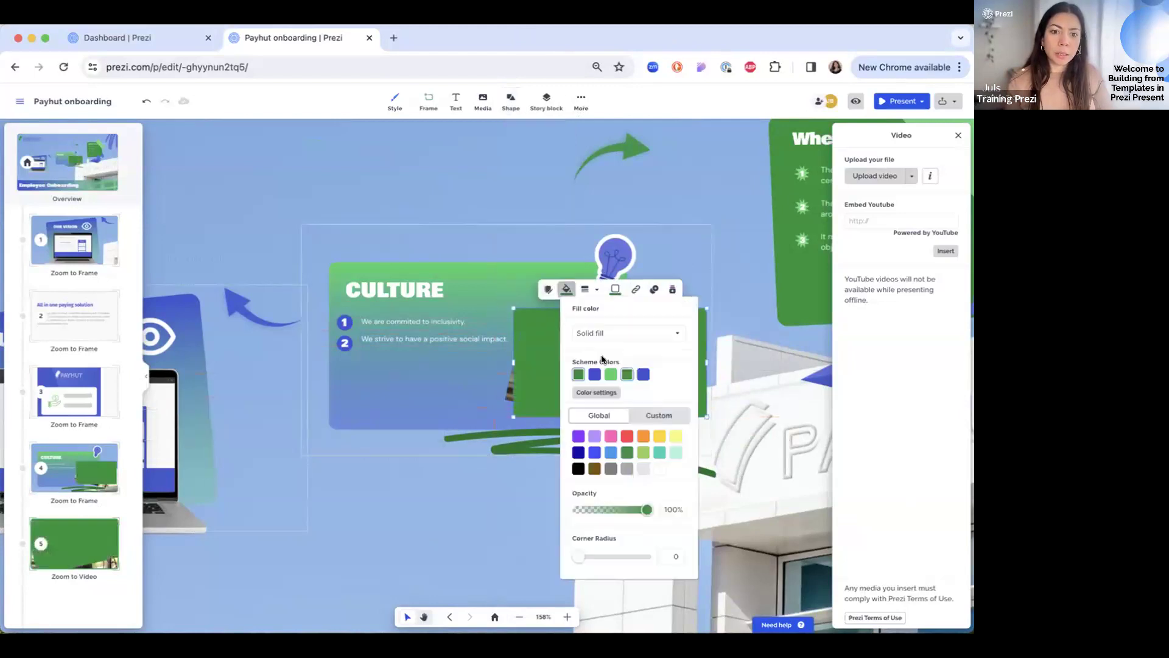
click(643, 374)
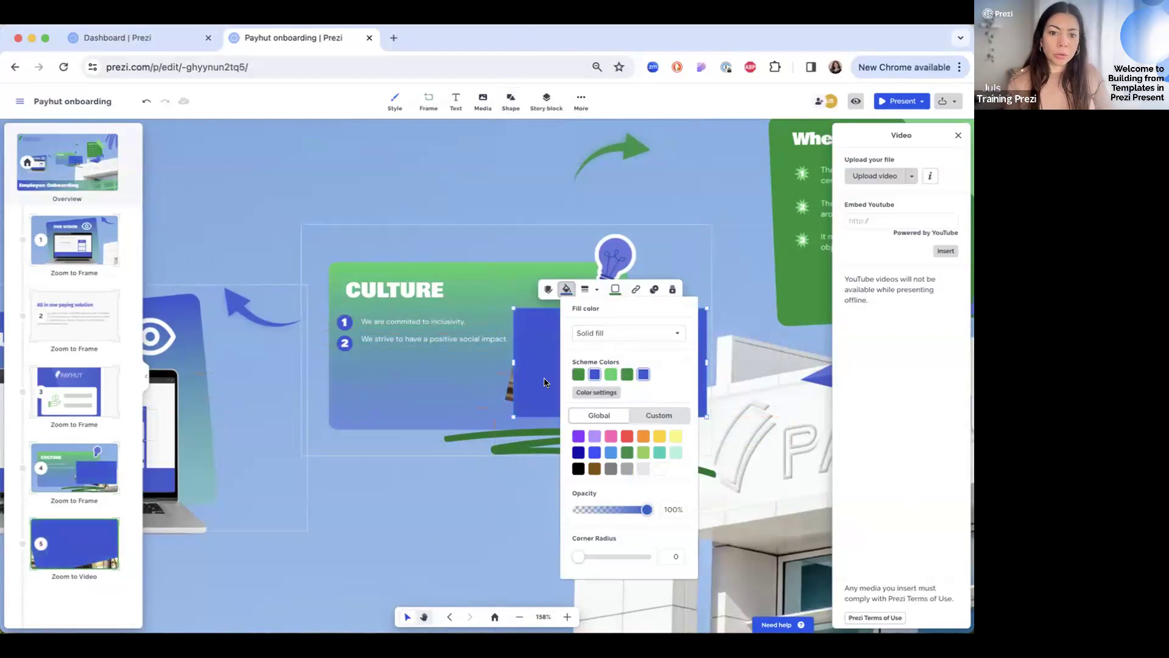
mouse_move(578, 555)
mouse_down()
mouse_move(618, 555)
mouse_move(588, 555)
mouse_up()
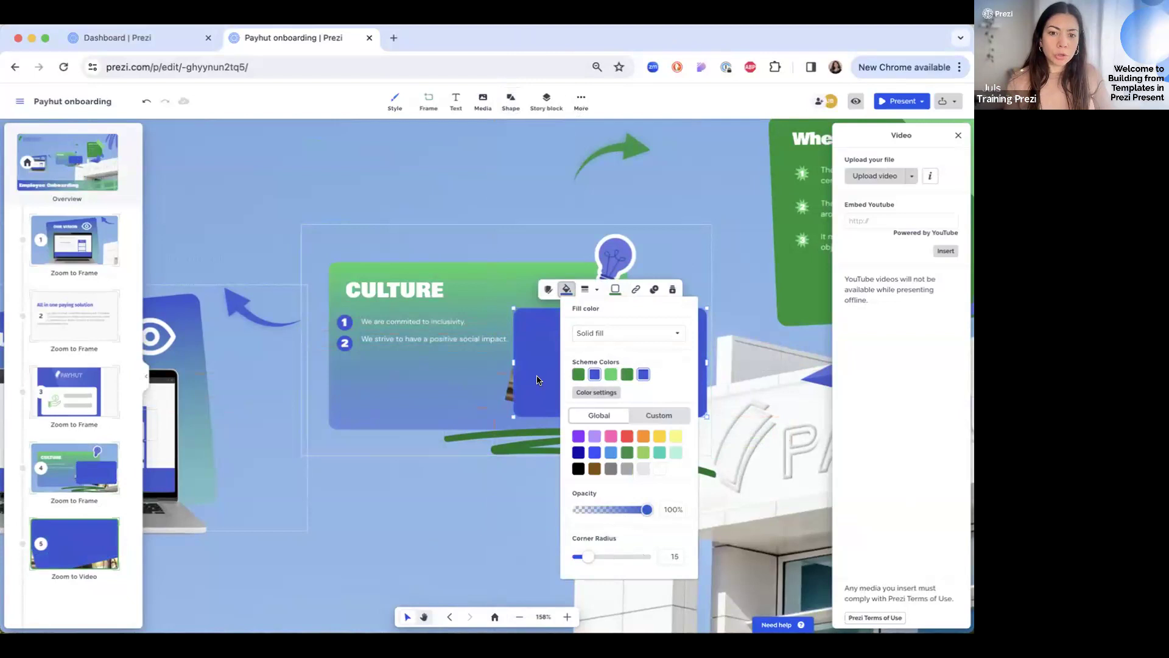
click(537, 380)
- Move the blue rectangle off the video and bring the video to the front
right_click(631, 354)
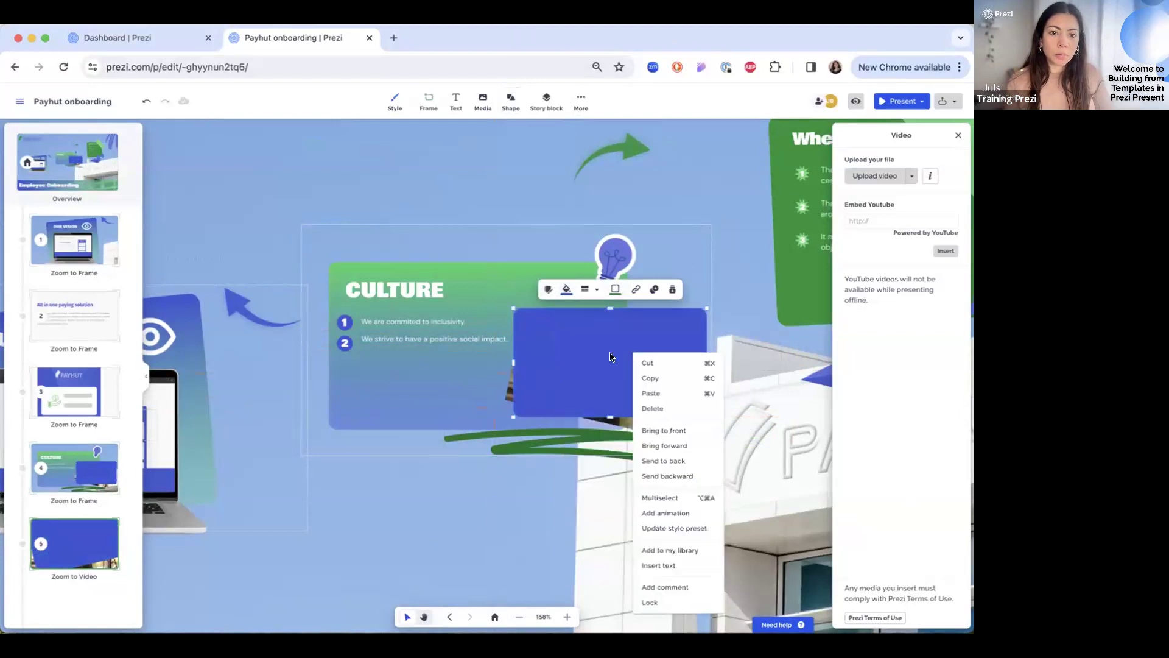
drag(609, 321, 657, 274)
right_click(525, 384)
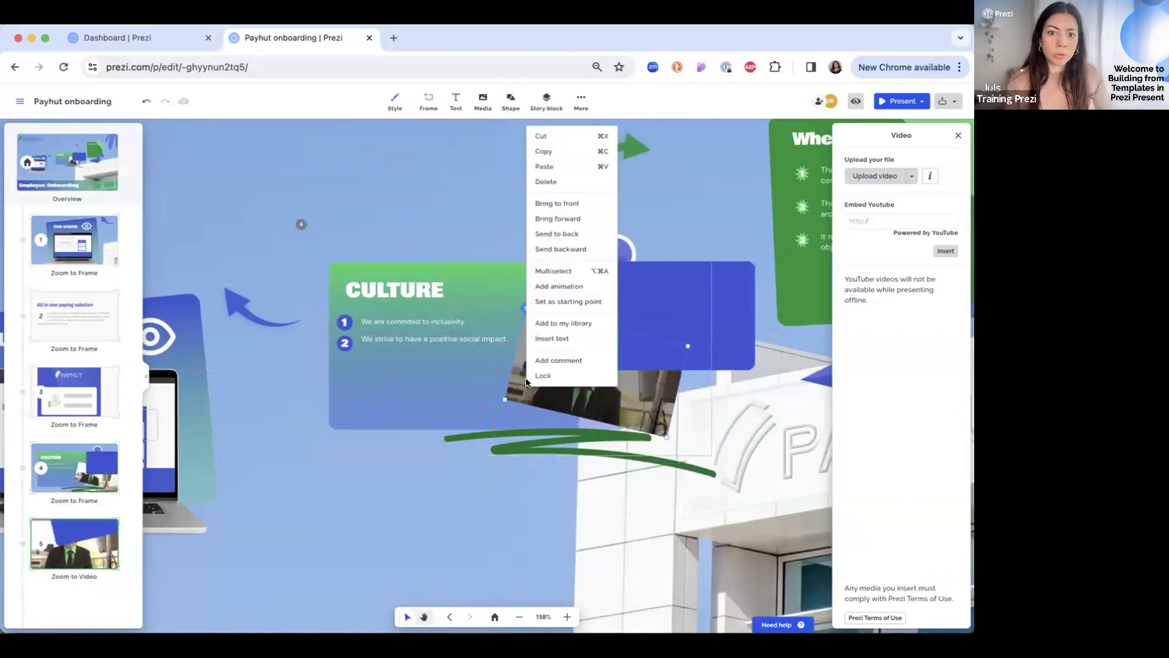
click(573, 204)
- Place the blue rectangle behind the video, tilted and sized to match it as a border
click(752, 282)
drag(758, 253, 623, 399)
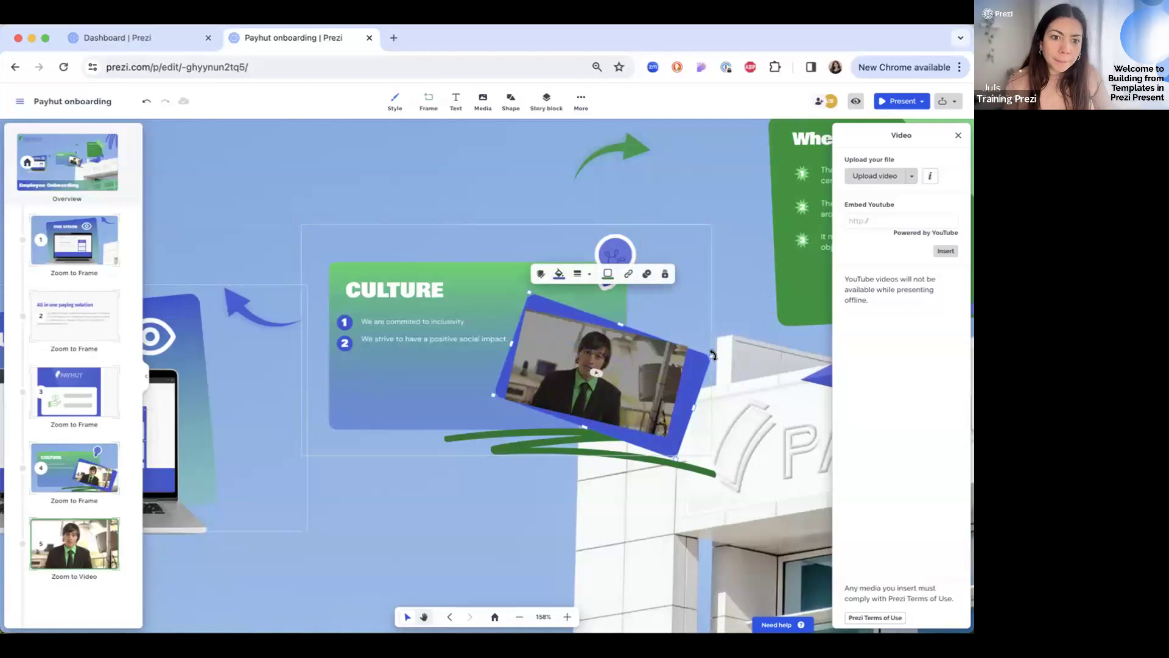
drag(713, 355, 713, 345)
- Enlarge the video and center it on the blue rectangle so an even border remains
click(669, 371)
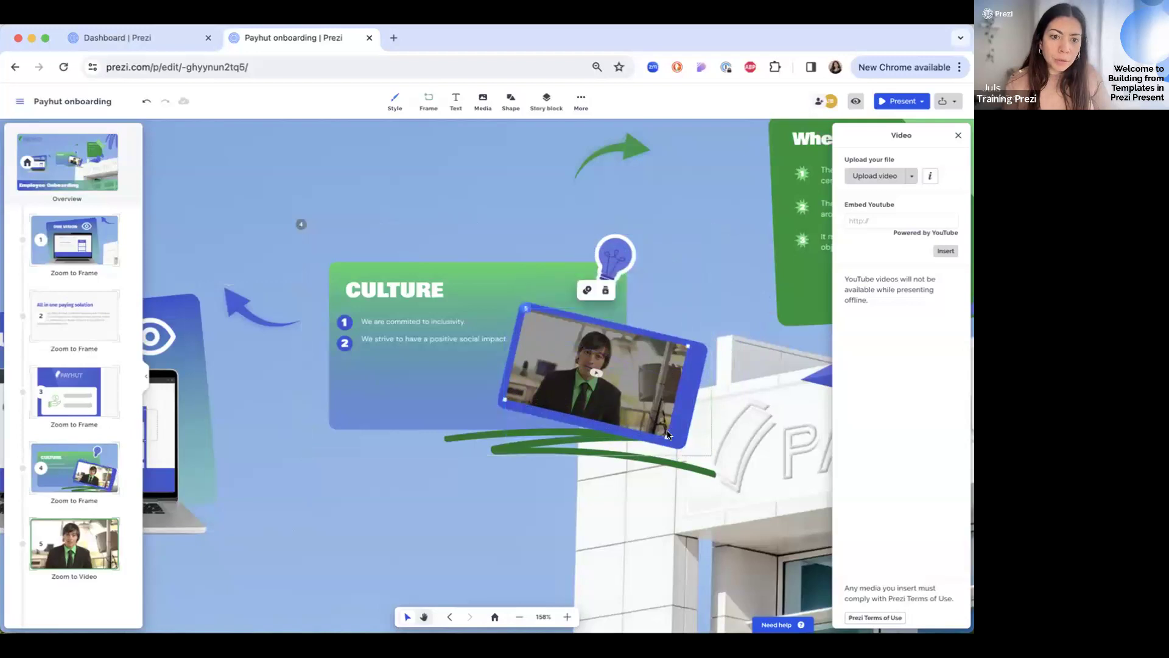
drag(665, 435, 670, 442)
drag(634, 396, 637, 396)
click(721, 268)
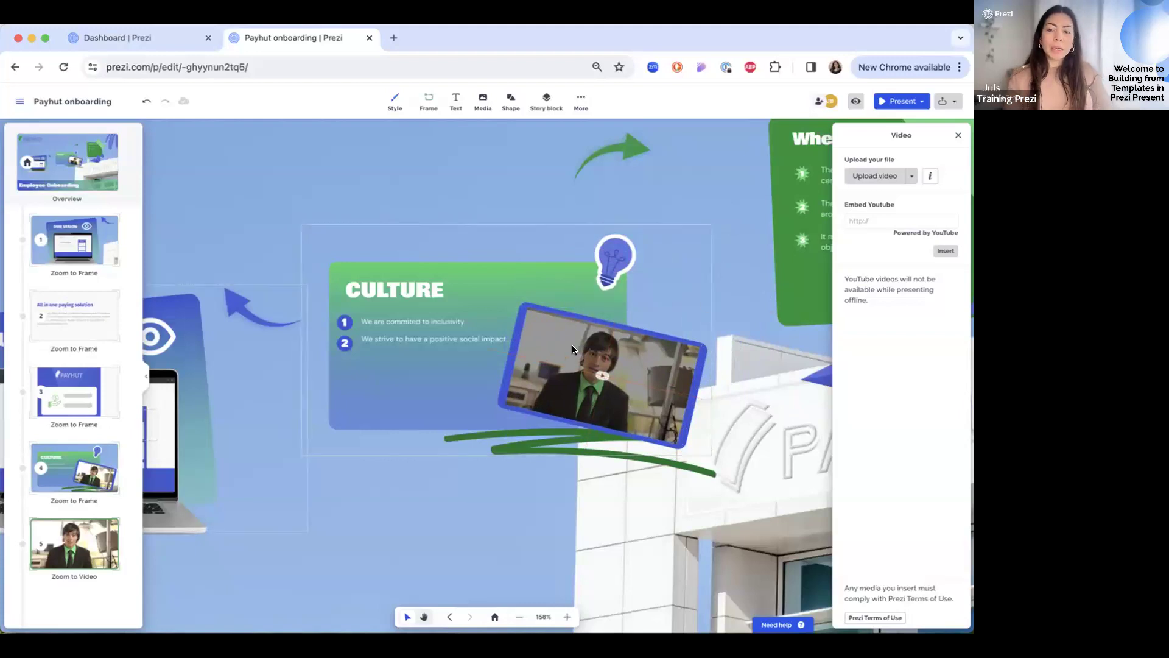
- View the finished CULTURE frame up close and return to the overview
click(71, 473)
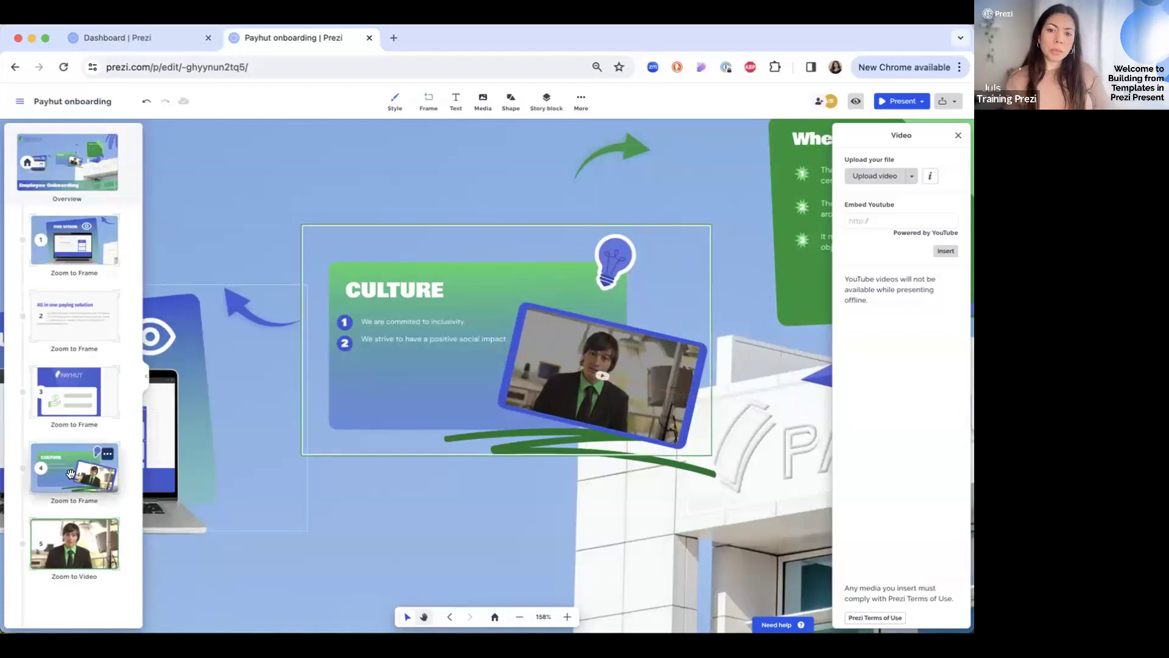
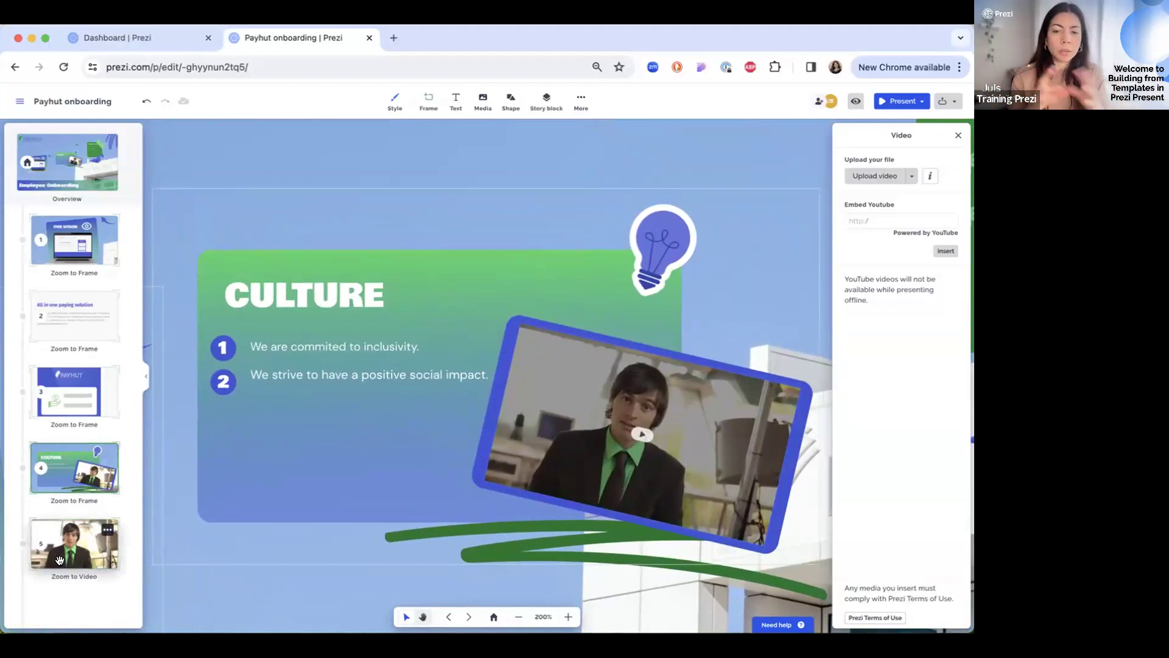
click(106, 528)
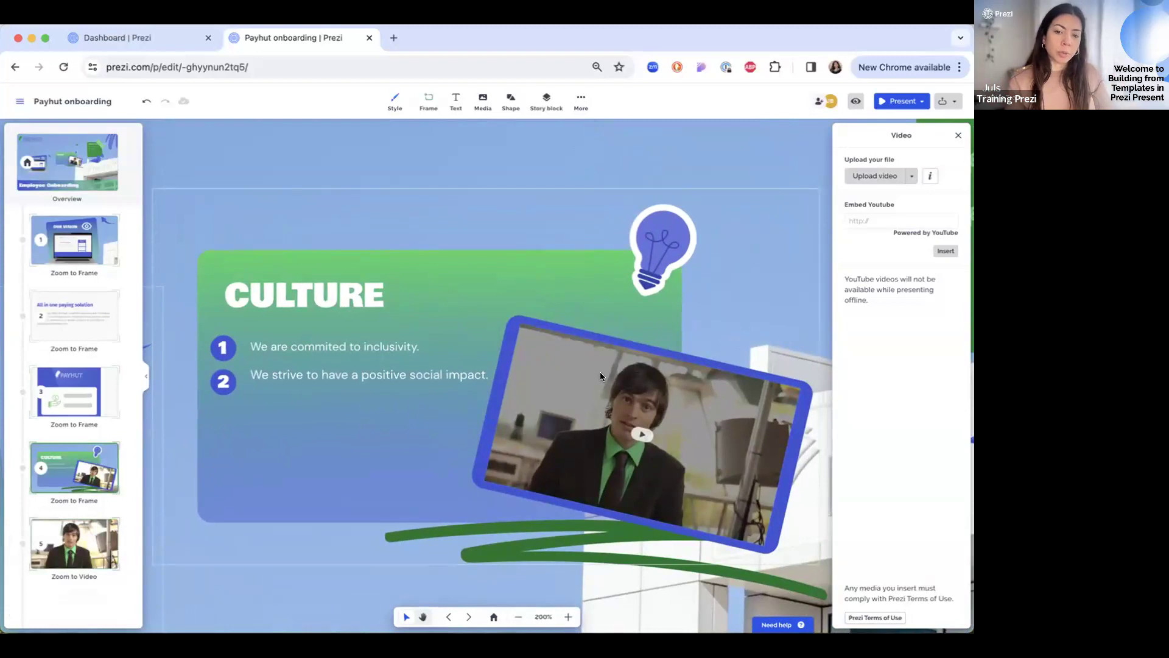
click(90, 178)
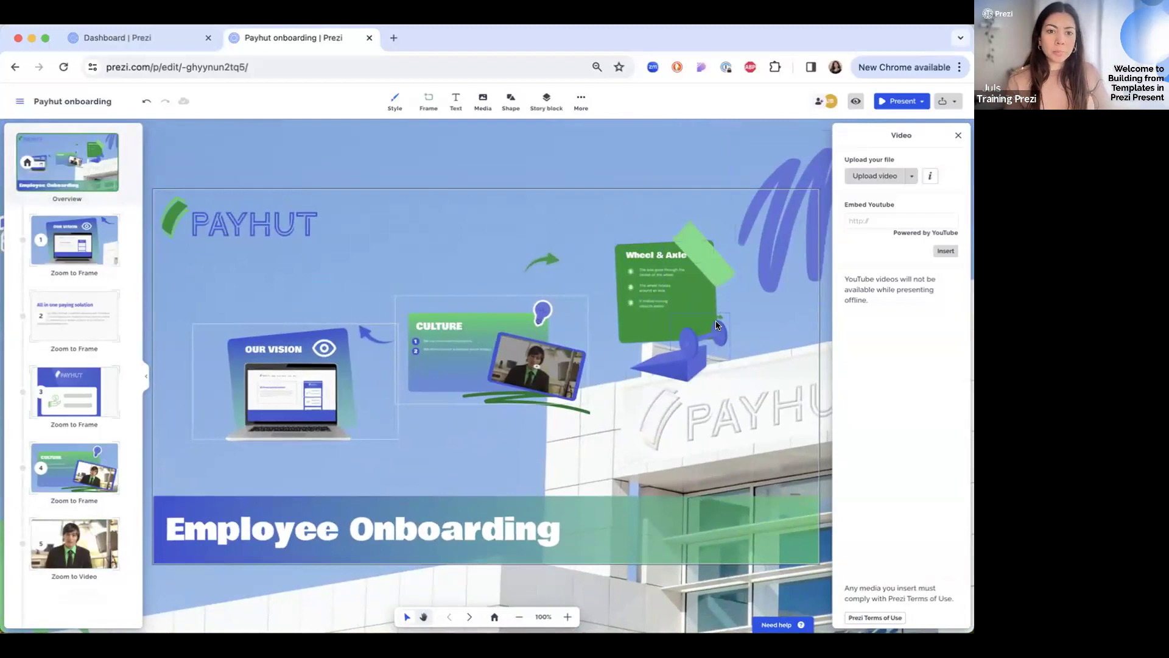
- Delete the wheel-and-axle illustration and shift the blue scribble and blue wedge farther right of the Wheel & Axle card
drag(714, 337, 726, 315)
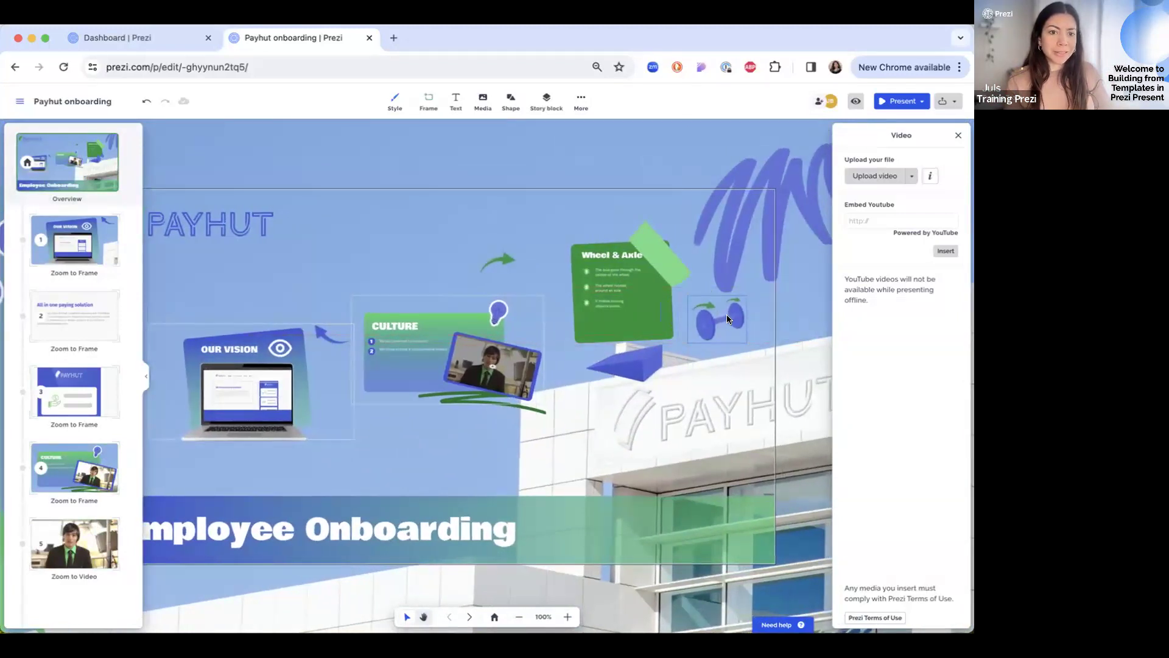
right_click(726, 315)
click(747, 374)
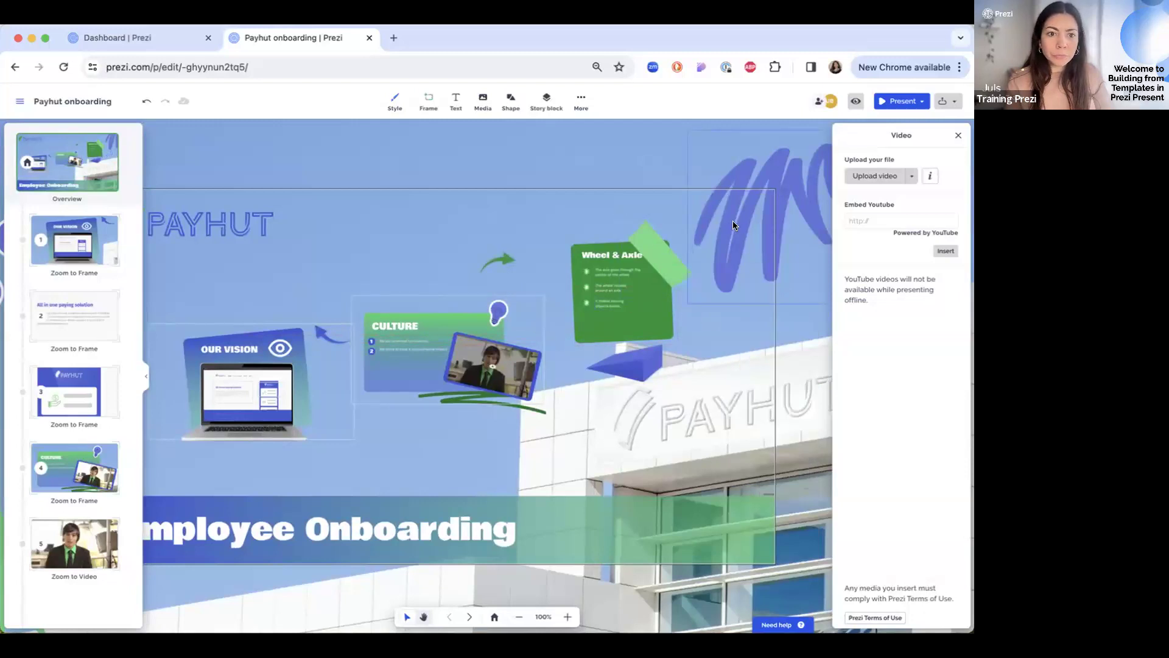
drag(732, 221, 751, 206)
scroll(594, 395, down, 2)
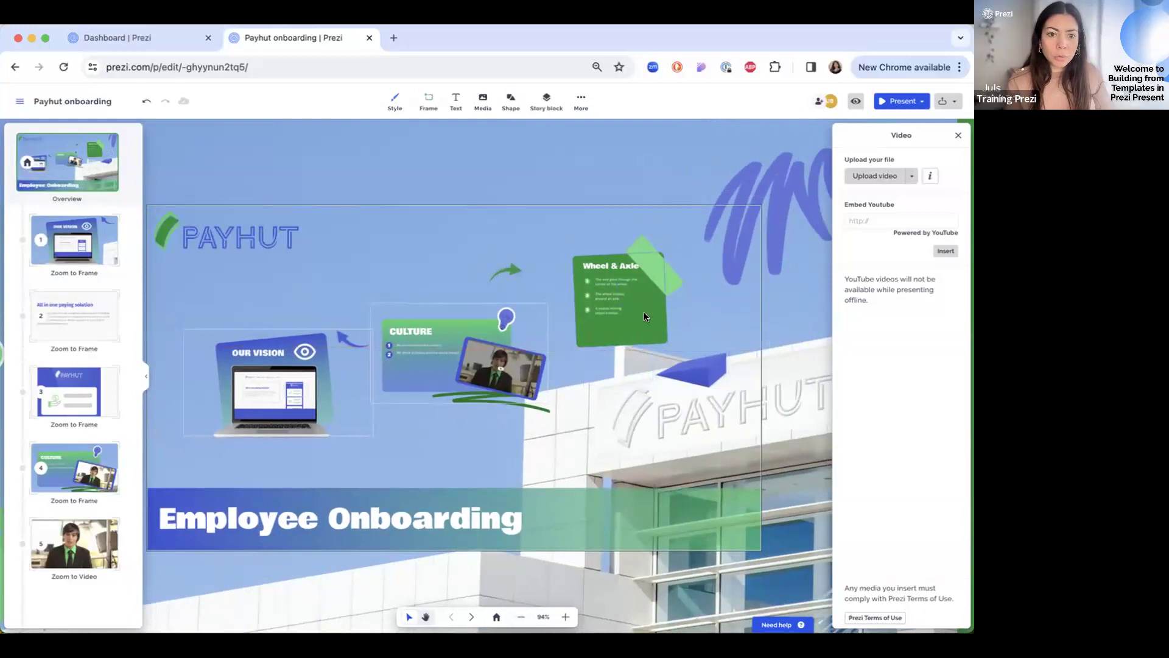
- Widen the green Wheel & Axle card to the right and move the tape strip onto its new upper-right corner
click(657, 297)
drag(680, 294, 718, 295)
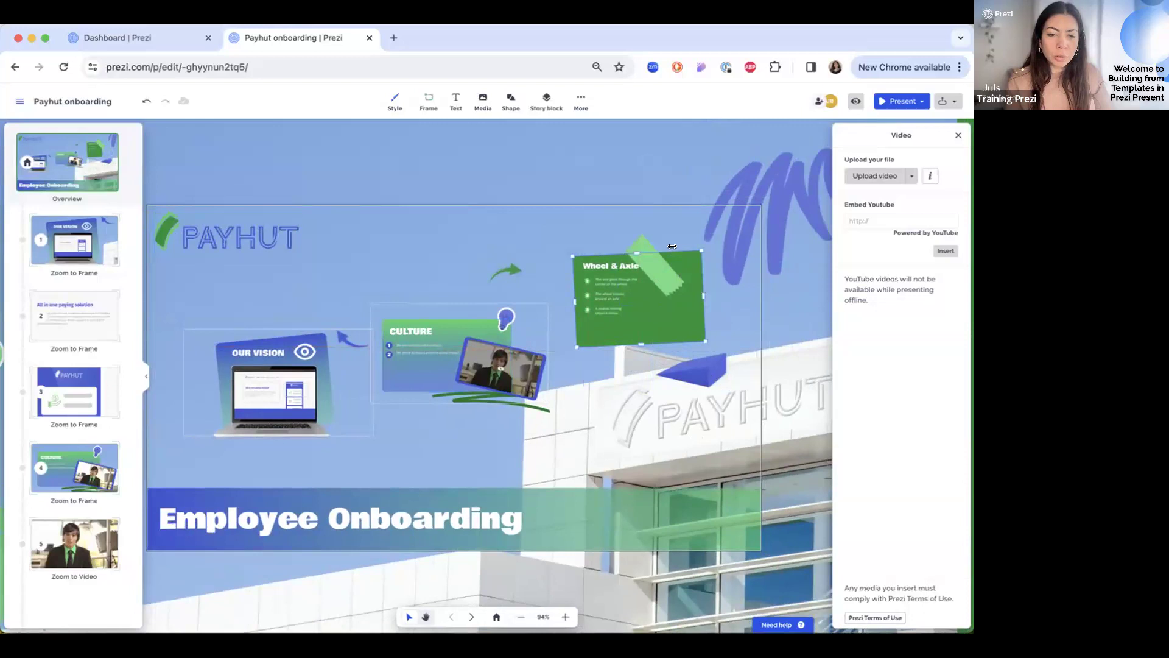
drag(651, 245, 684, 230)
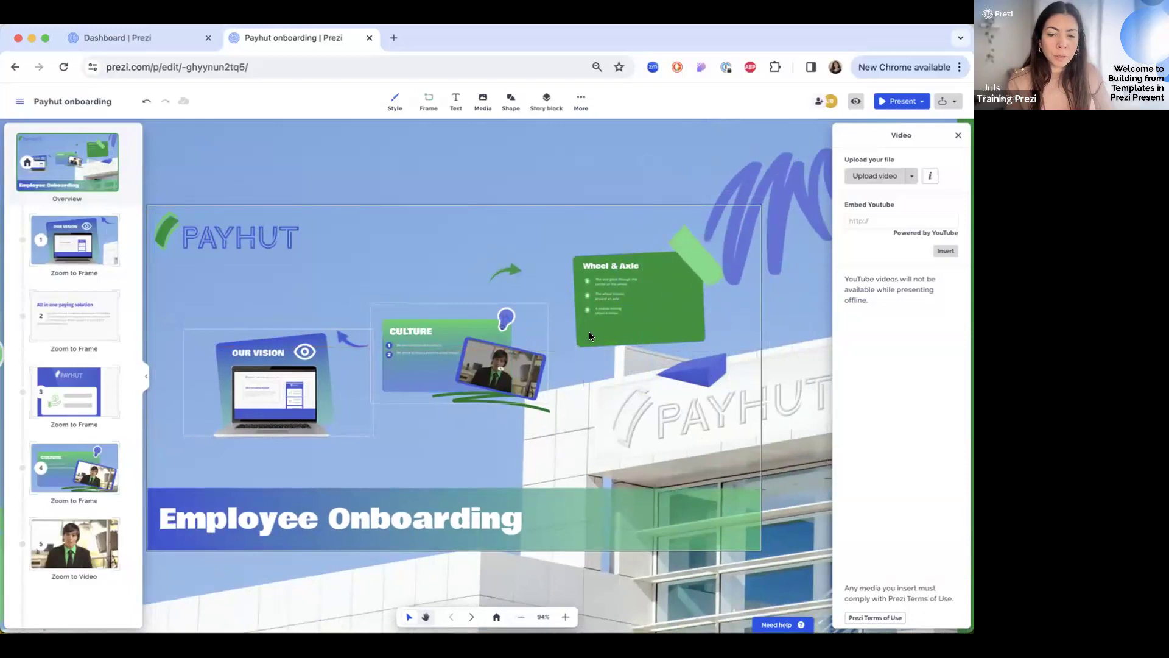
- Add a frame around the green Wheel & Axle card
click(427, 102)
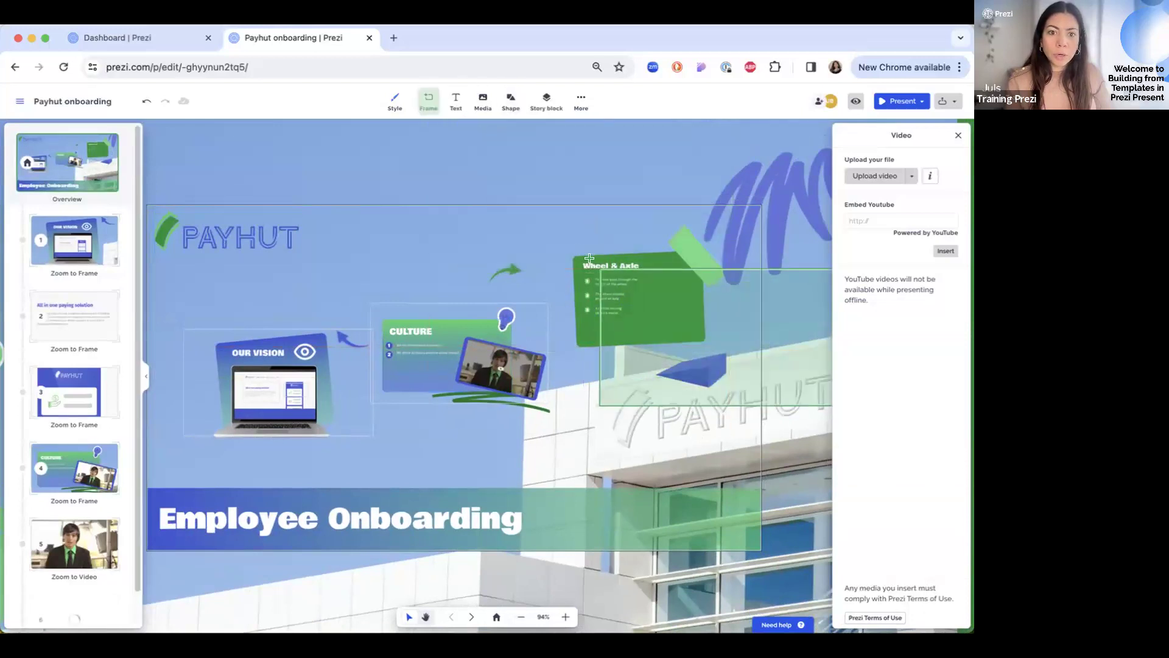
drag(559, 246, 751, 359)
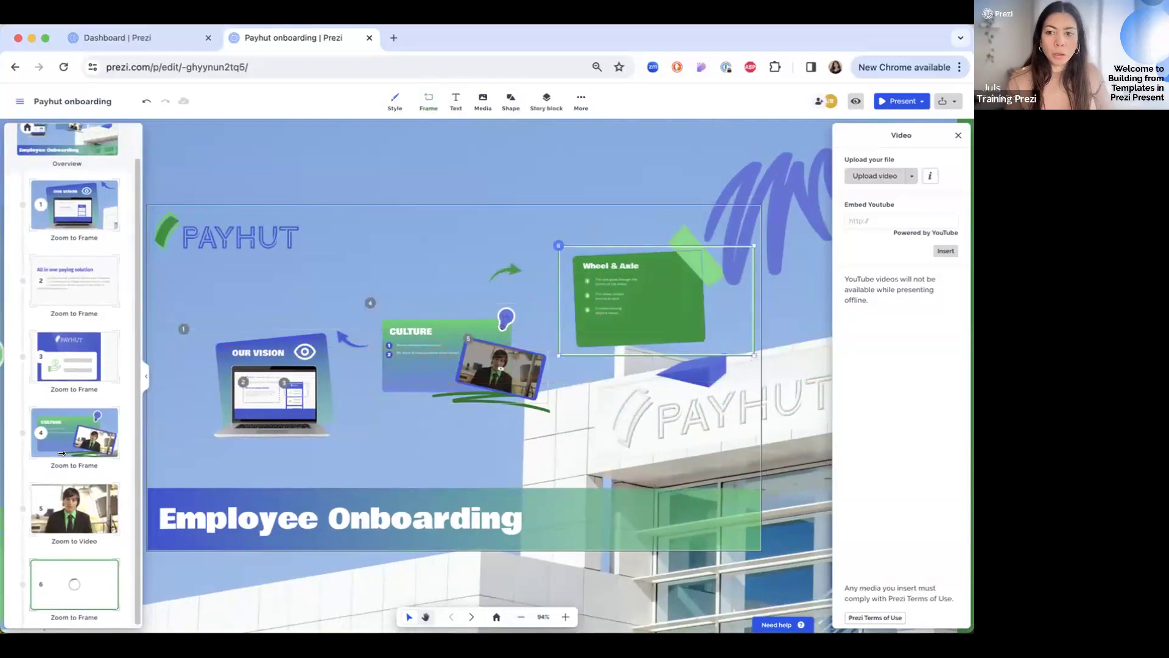
- Replace the Wheel & Axle card's heading with "OUR TEAM"
click(78, 596)
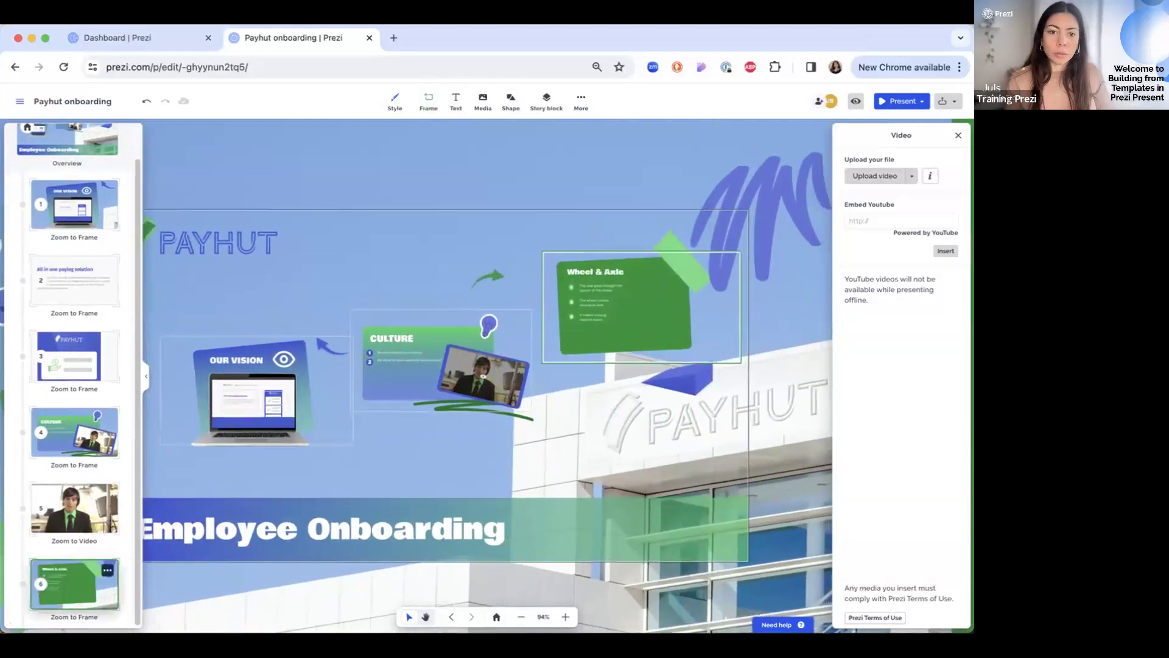
click(334, 264)
triple_click(373, 252)
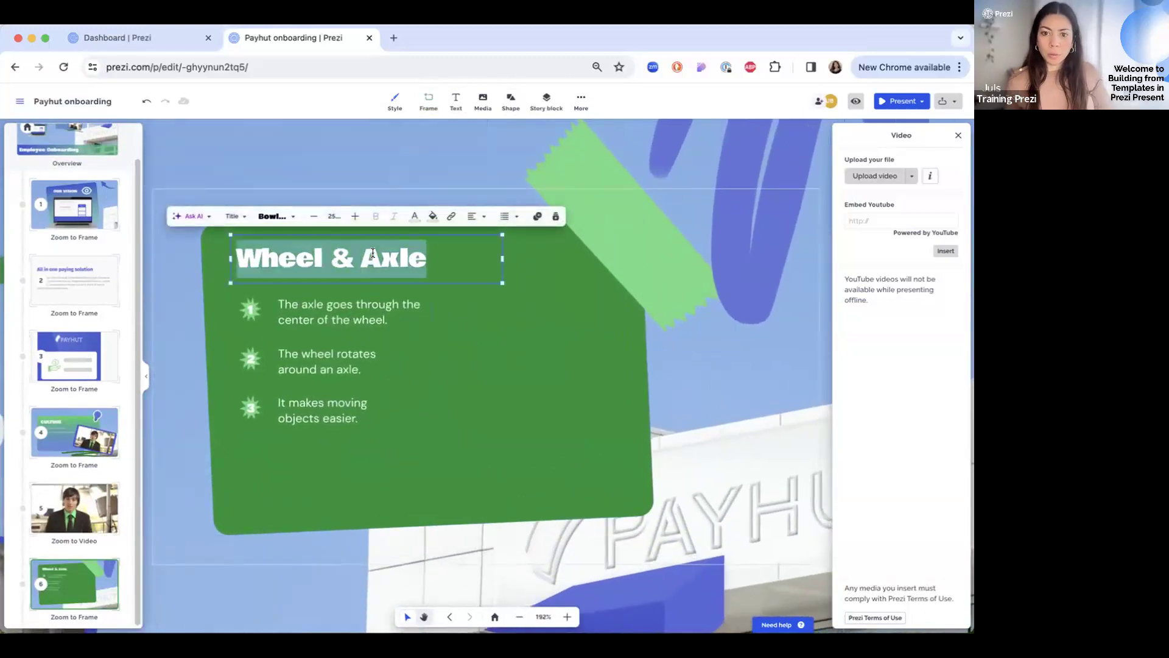
text(OUR TEAM)
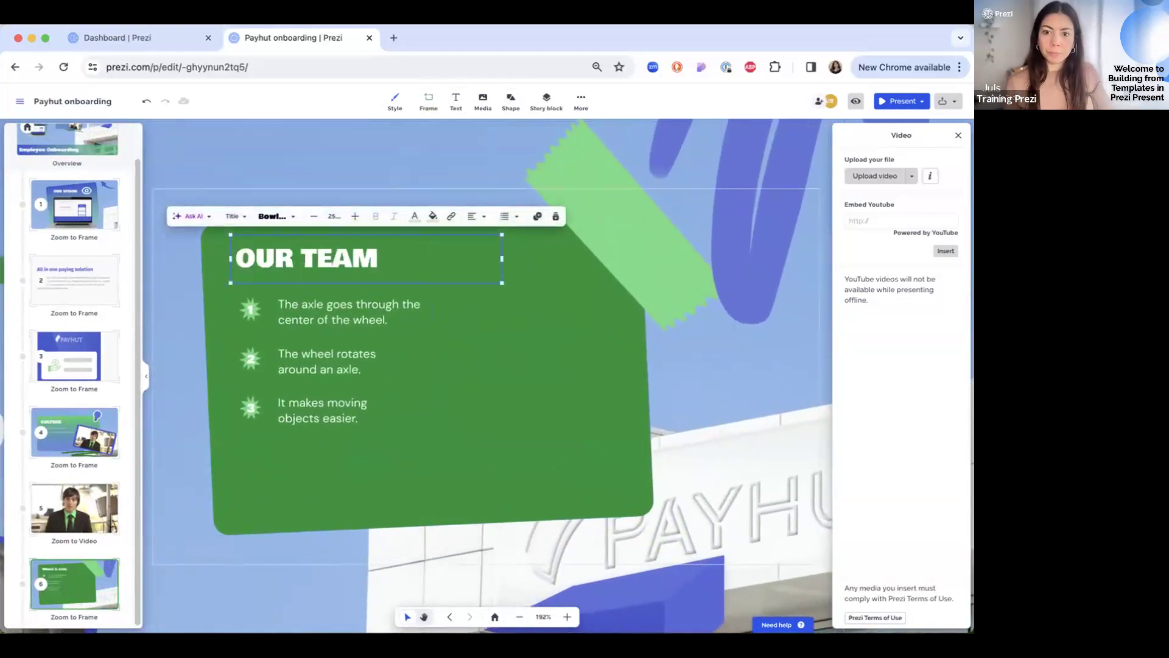
- Change the OUR TEAM card's fill to a linear gradient starting in the blue scheme color at 100% opacity
click(476, 458)
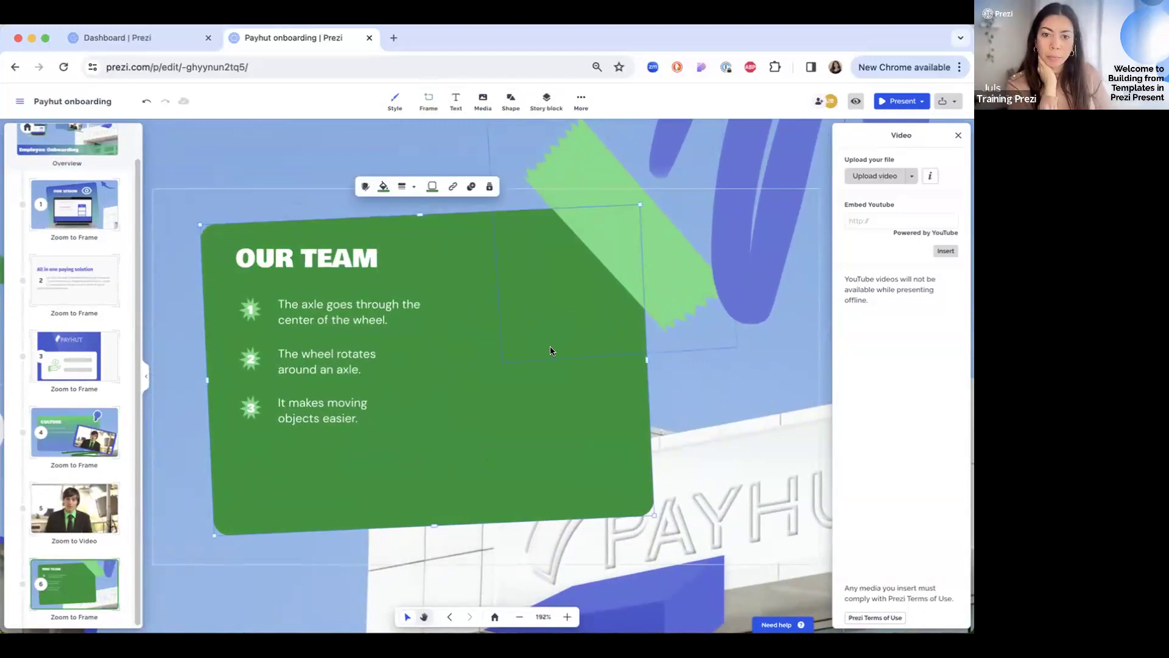
click(383, 186)
click(441, 230)
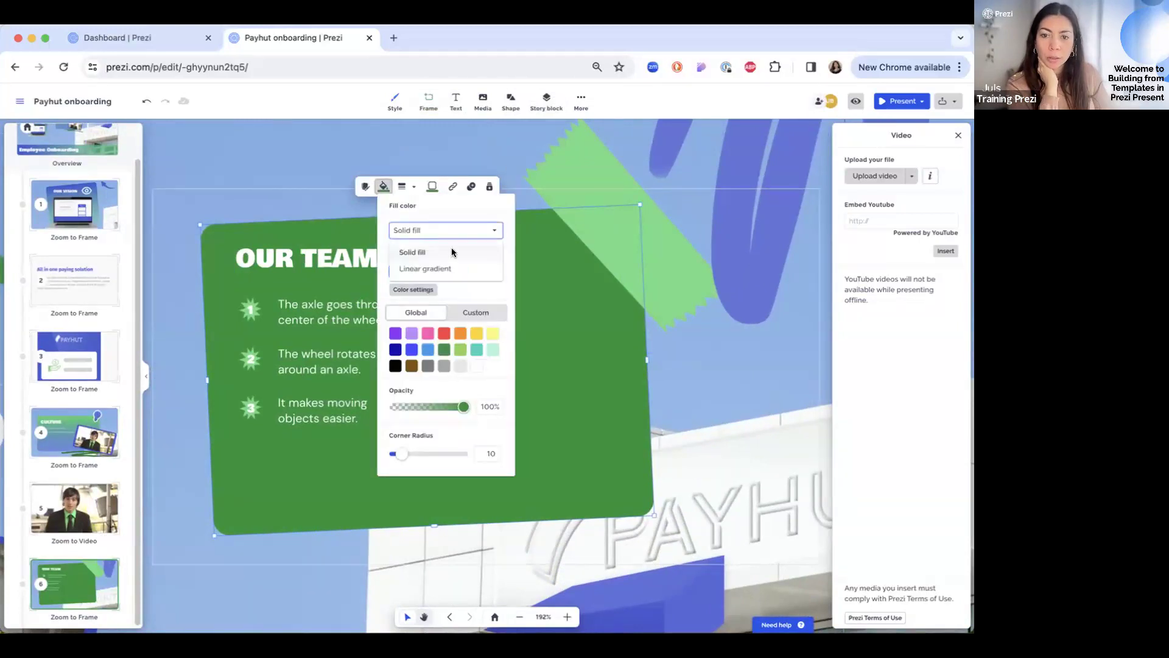
click(426, 269)
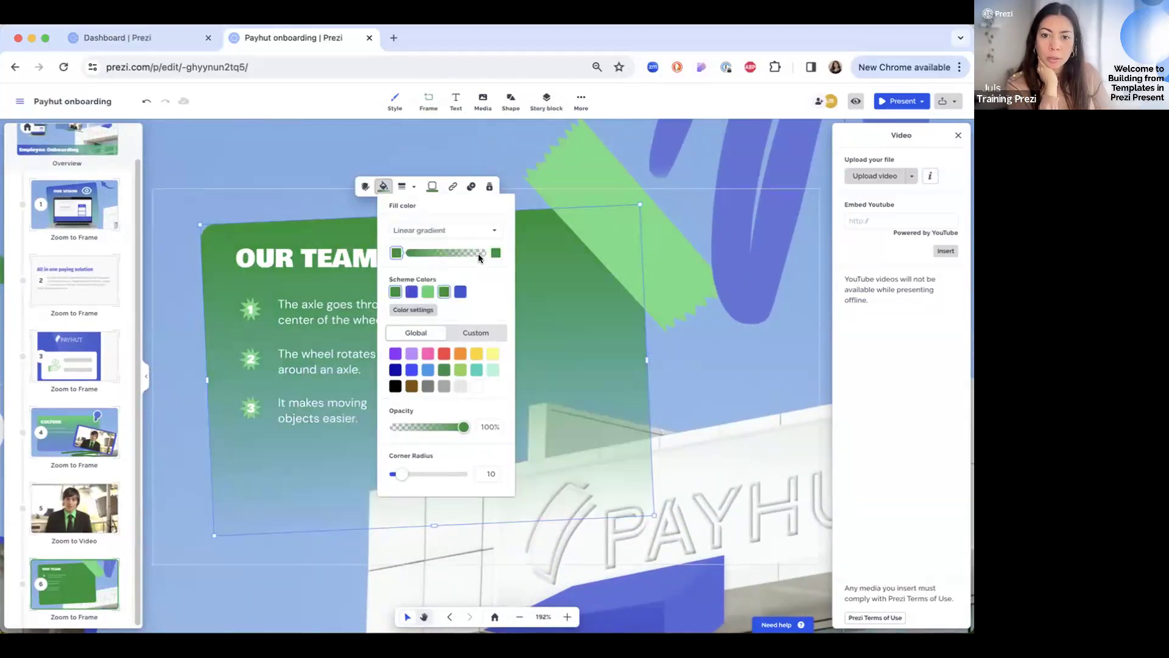
click(460, 293)
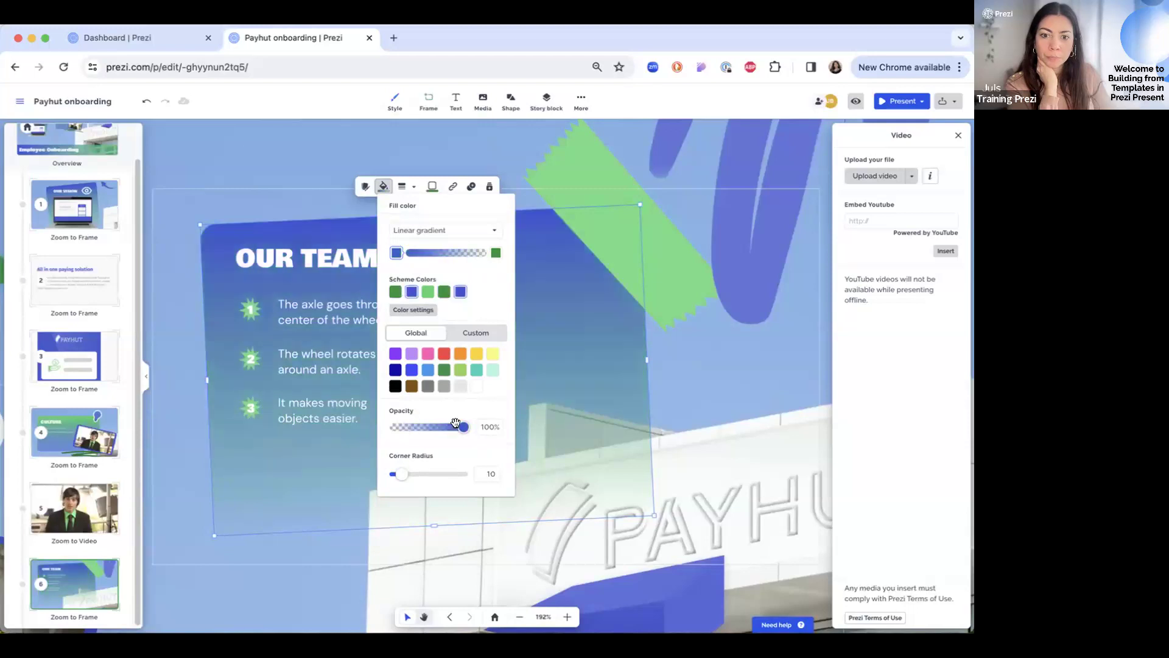
mouse_move(457, 426)
mouse_down()
mouse_move(420, 426)
mouse_move(464, 427)
mouse_up()
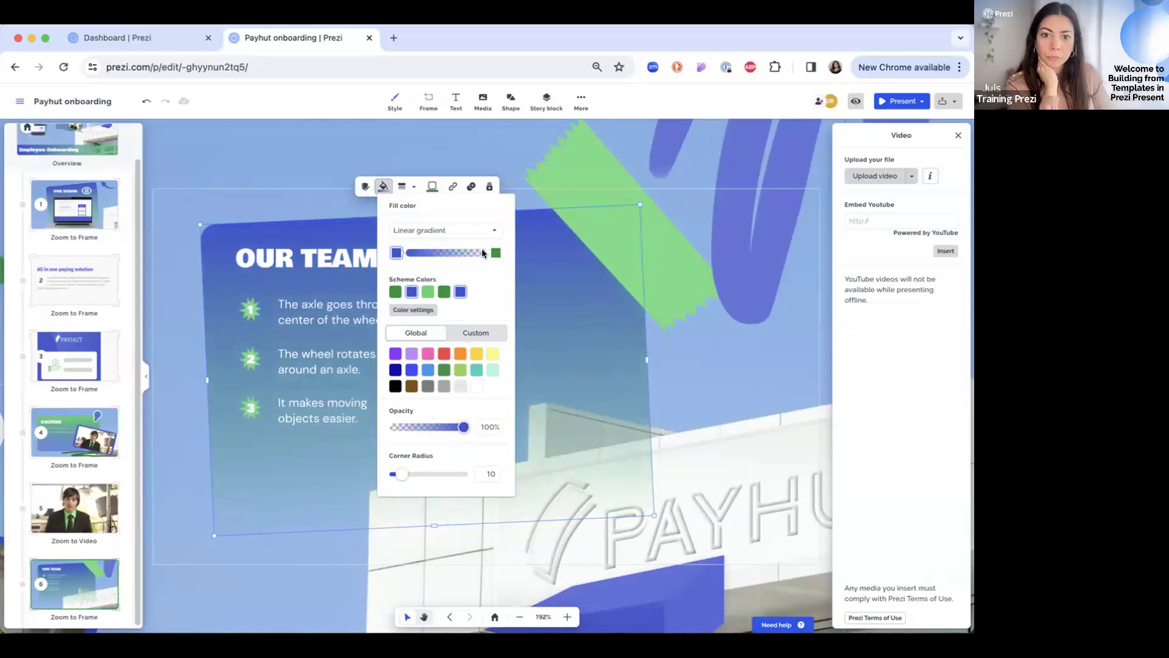
- Raise the opacity of the green end of the card's gradient and lock the card in place
click(495, 252)
drag(393, 425, 444, 427)
click(611, 348)
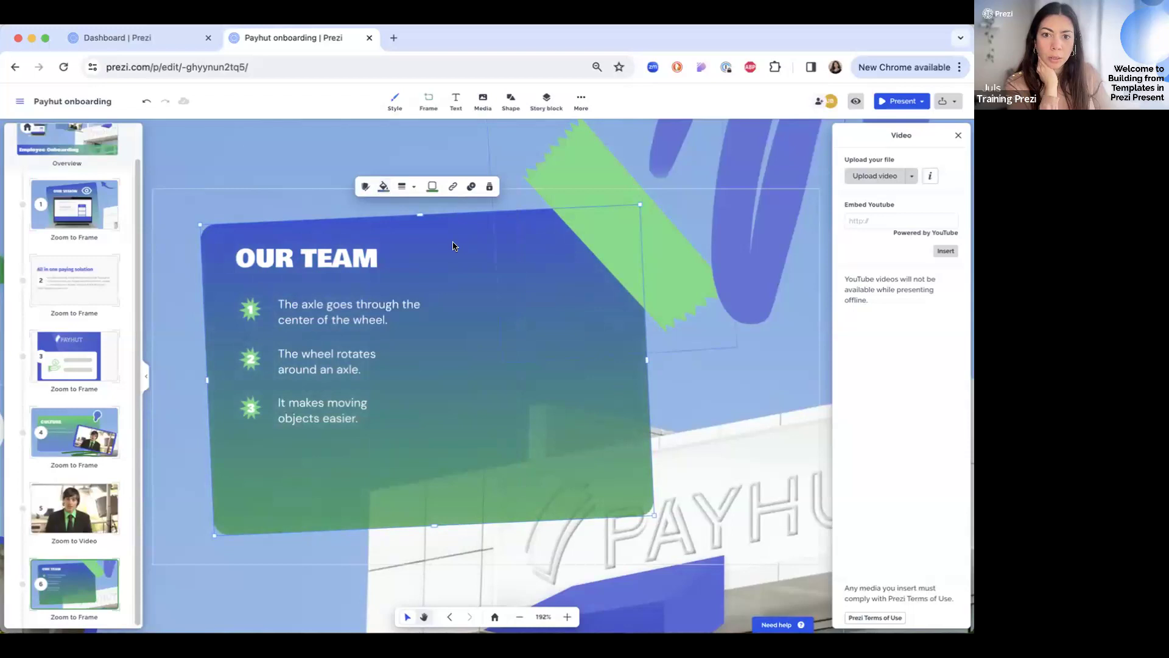
right_click(449, 225)
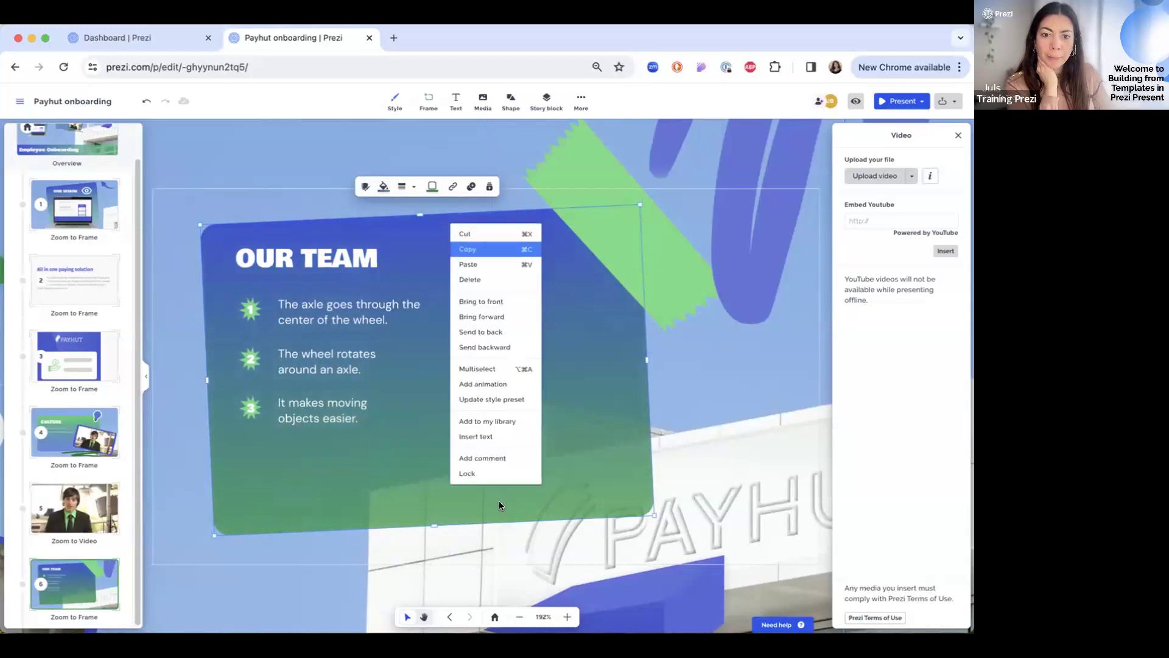
click(467, 472)
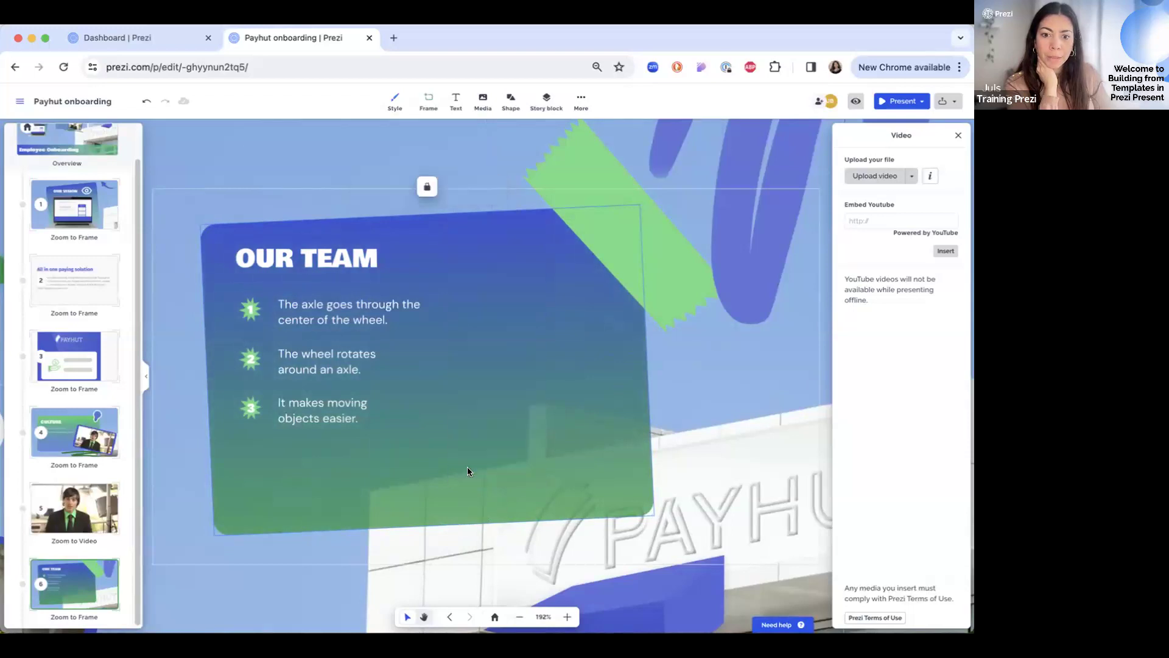
- Search the story blocks for "MAP" and place the World map 2 block over the right half of the OUR TEAM card
click(553, 98)
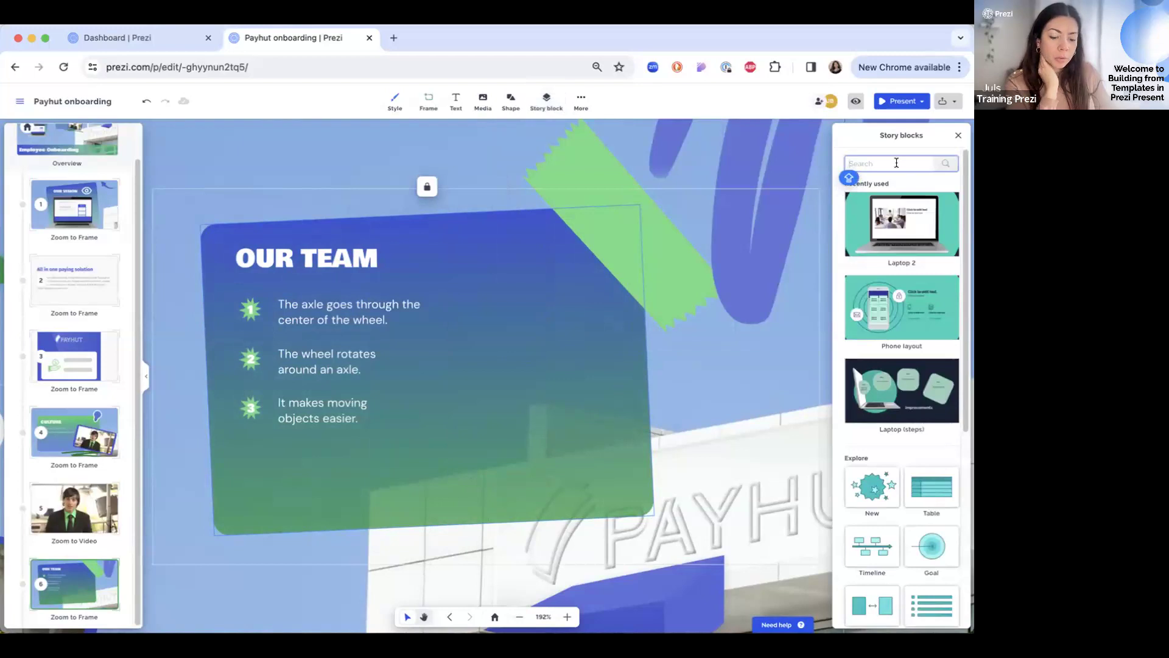
text(MAP)
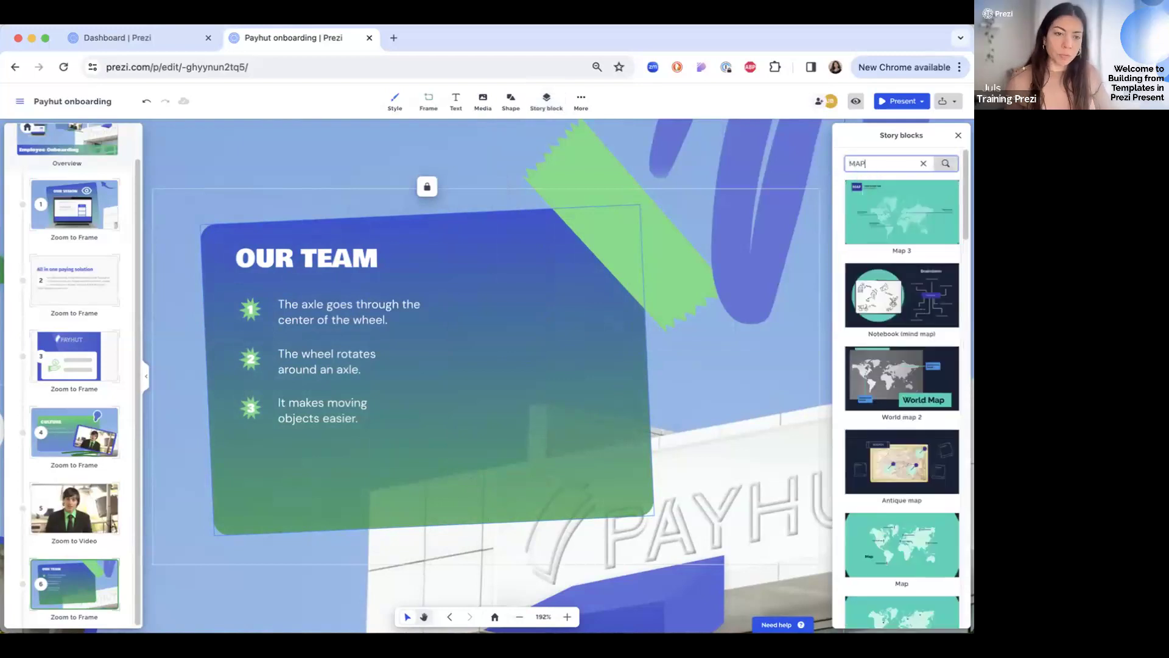
scroll(938, 301, down, 5)
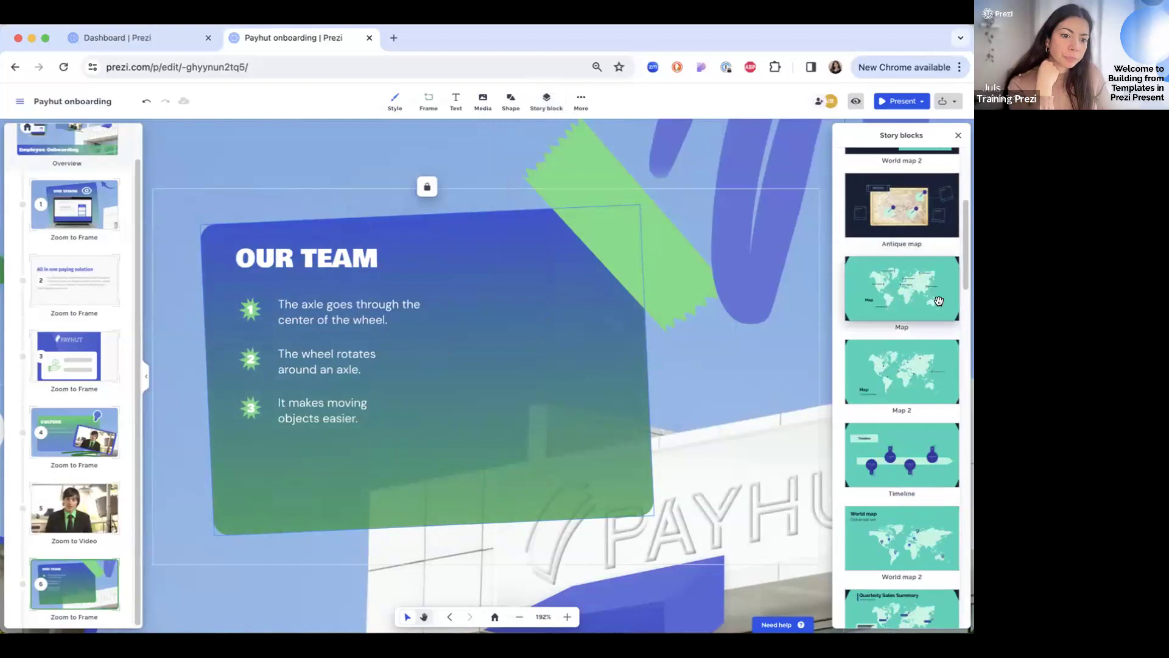
scroll(938, 301, down, 3)
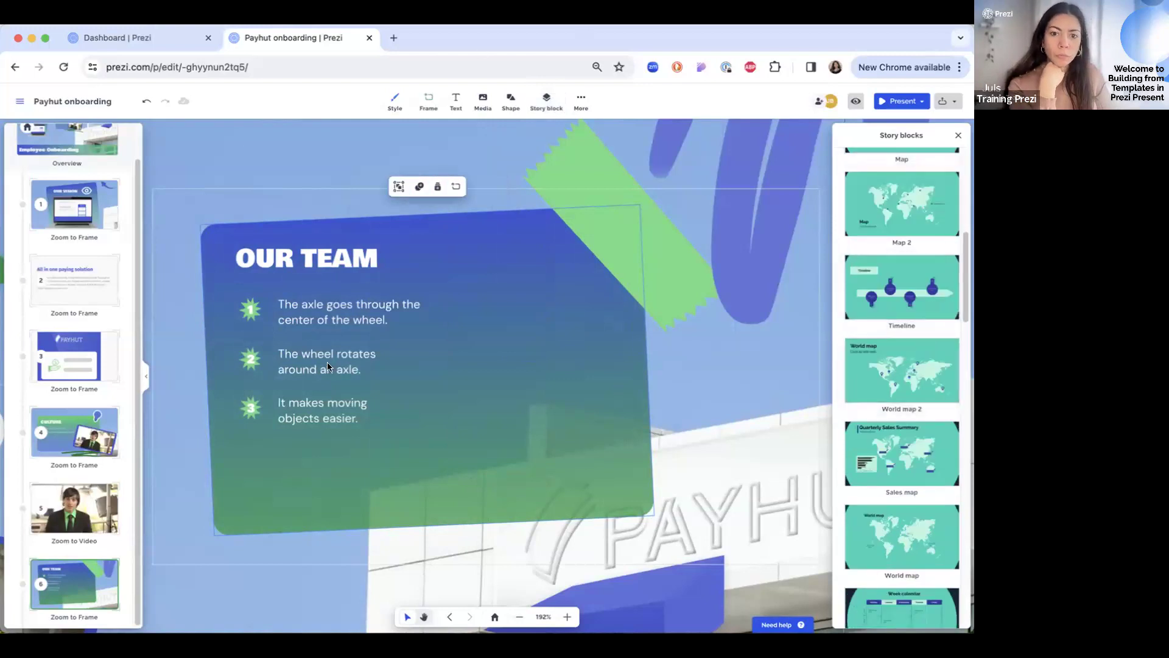
drag(645, 268, 584, 314)
drag(527, 372, 601, 342)
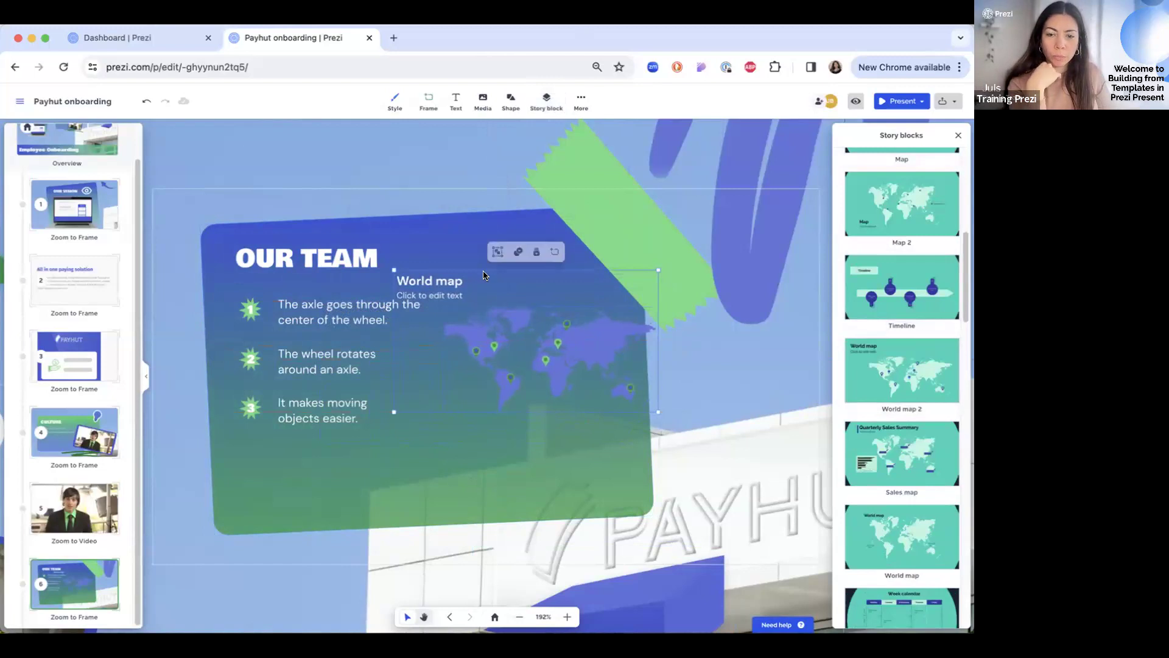
- Delete the "World map" title and its subtitle text from the inserted map block, keeping only the map and pins
click(448, 280)
key(BackSpace)
click(461, 298)
click(522, 376)
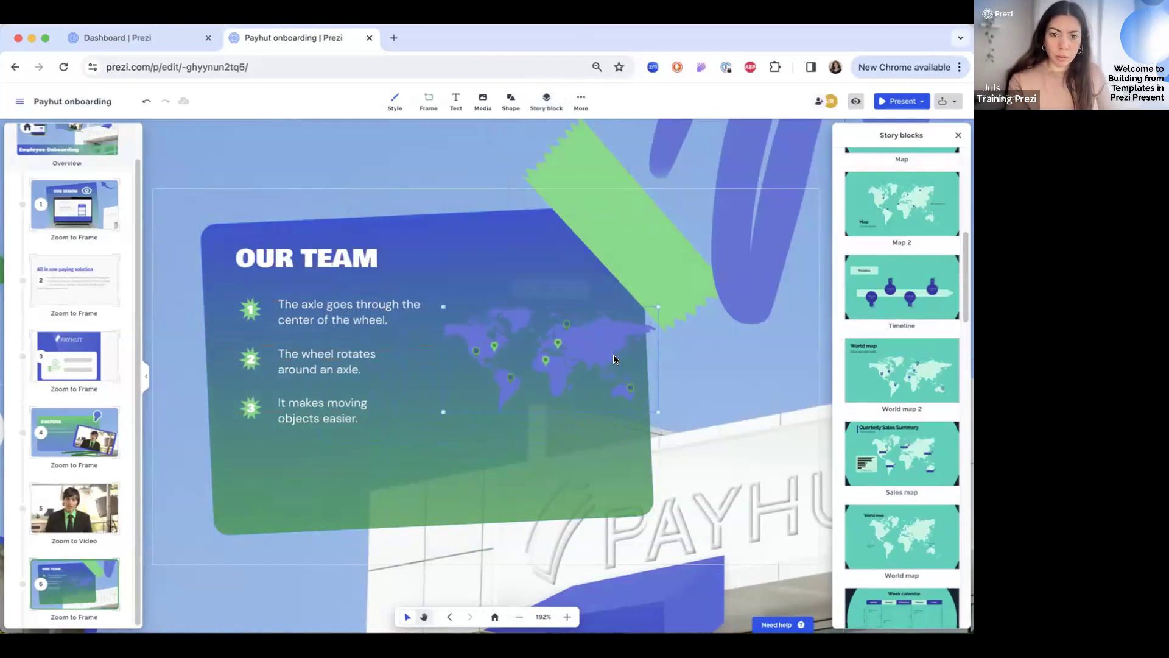
- Lock the green tape strip on the OUR TEAM card
click(717, 407)
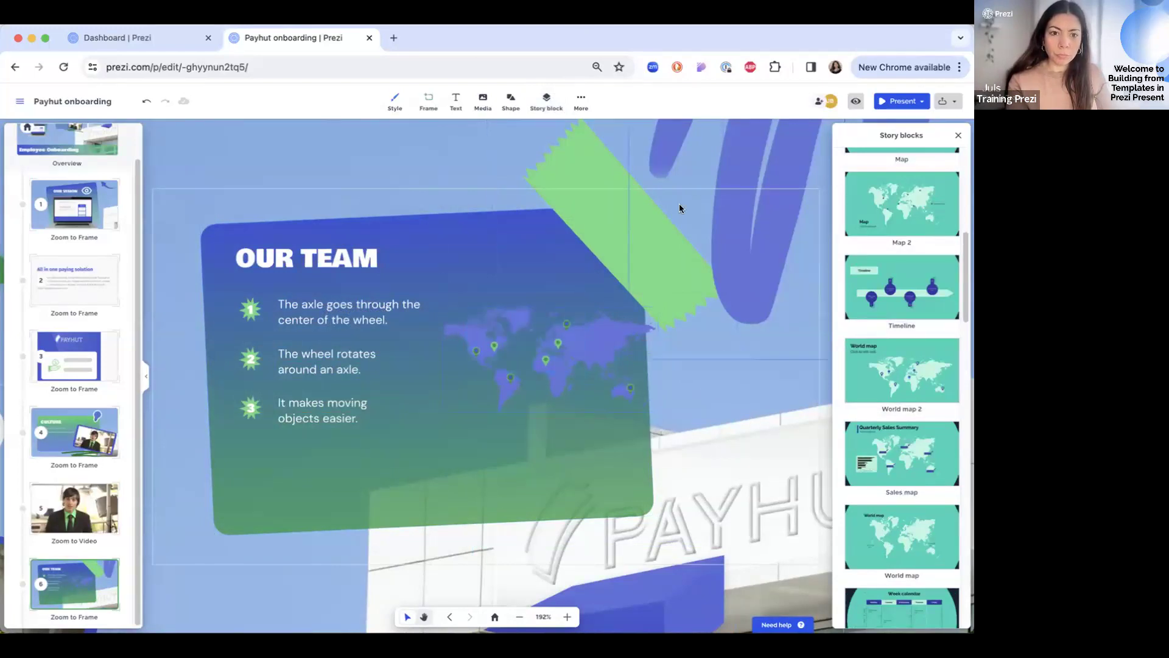
right_click(586, 208)
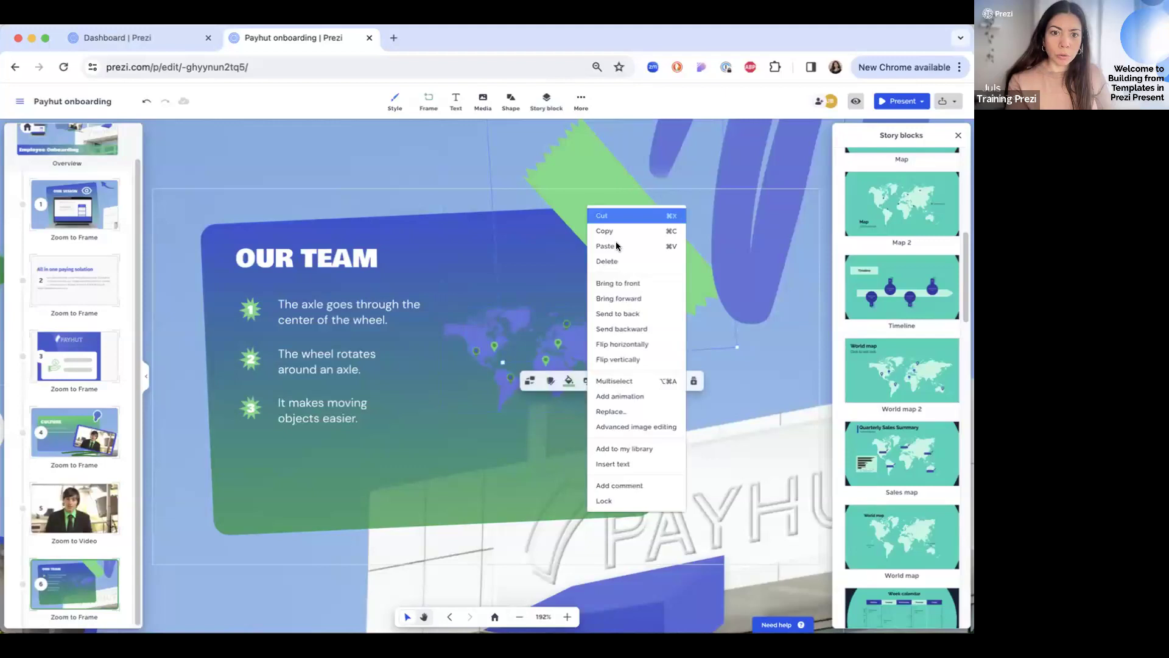
click(604, 501)
- Enlarge the world map so it extends past the card's right edge and recolor it with the light green scheme color
click(447, 261)
click(489, 343)
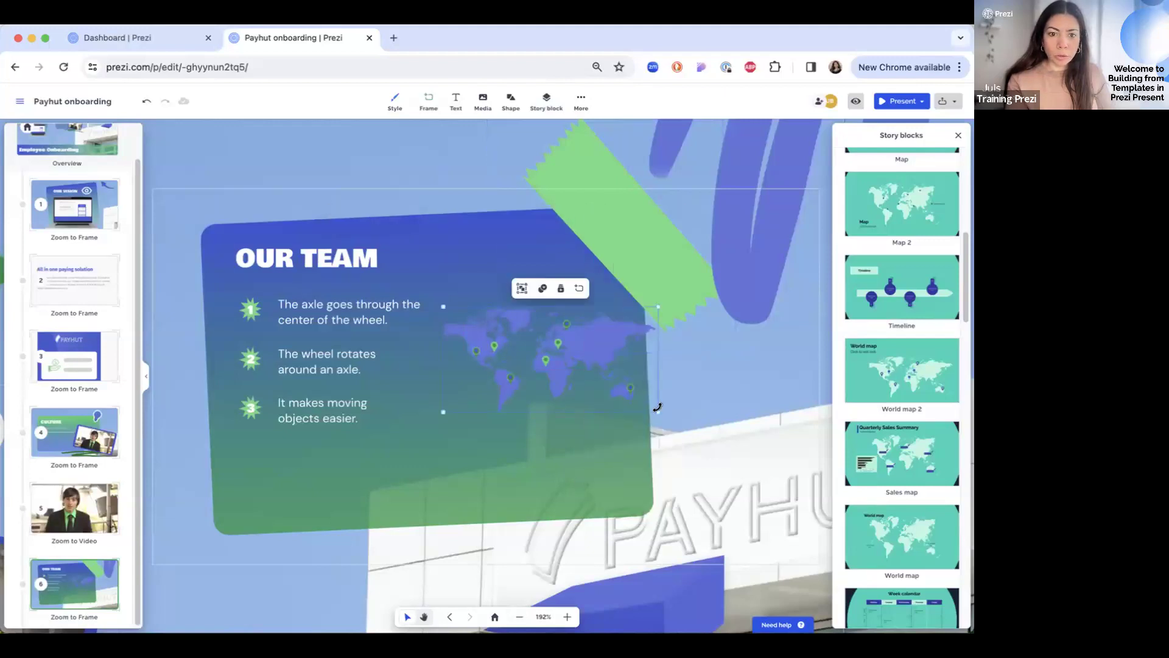
drag(670, 413, 792, 456)
drag(706, 397, 653, 391)
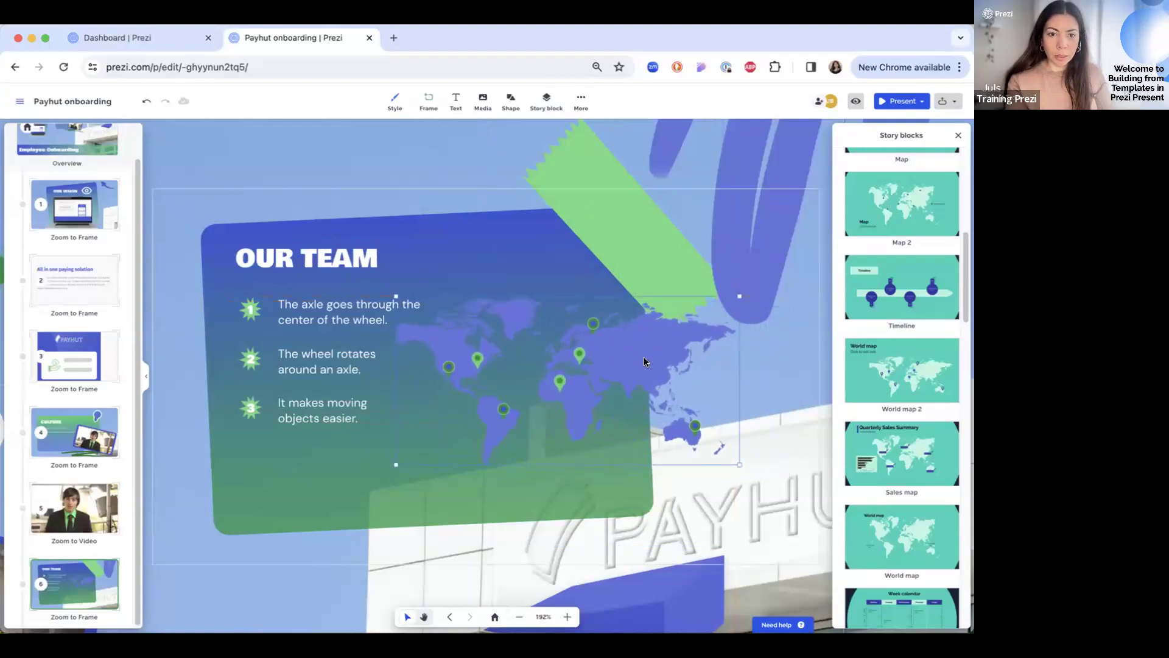
click(548, 278)
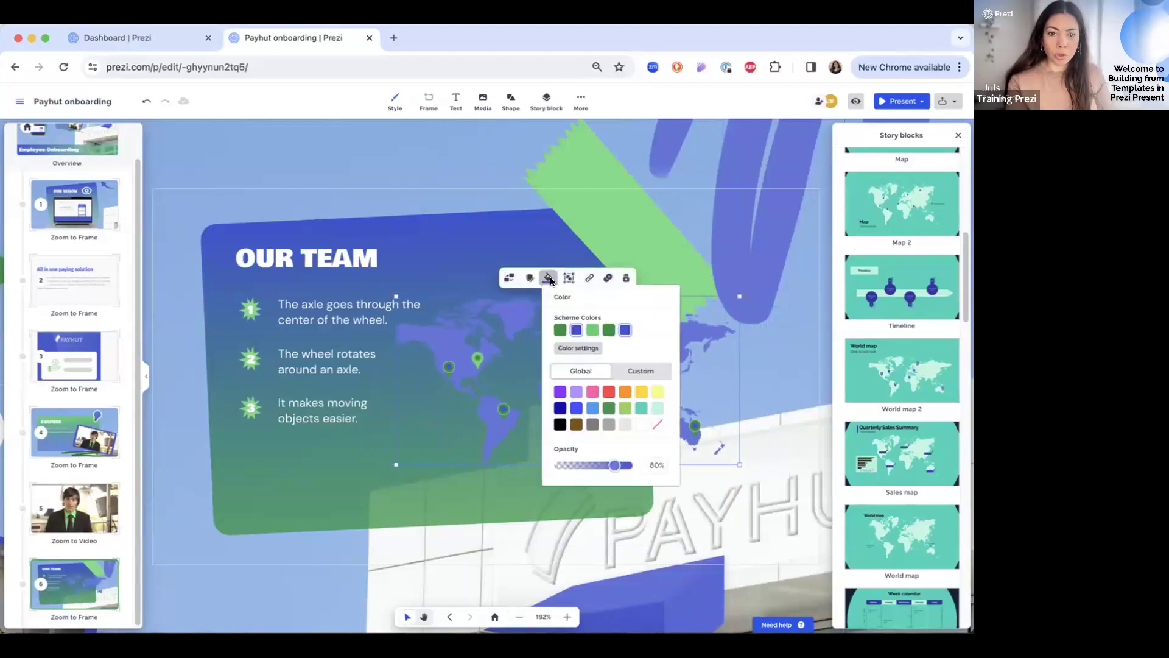
click(592, 330)
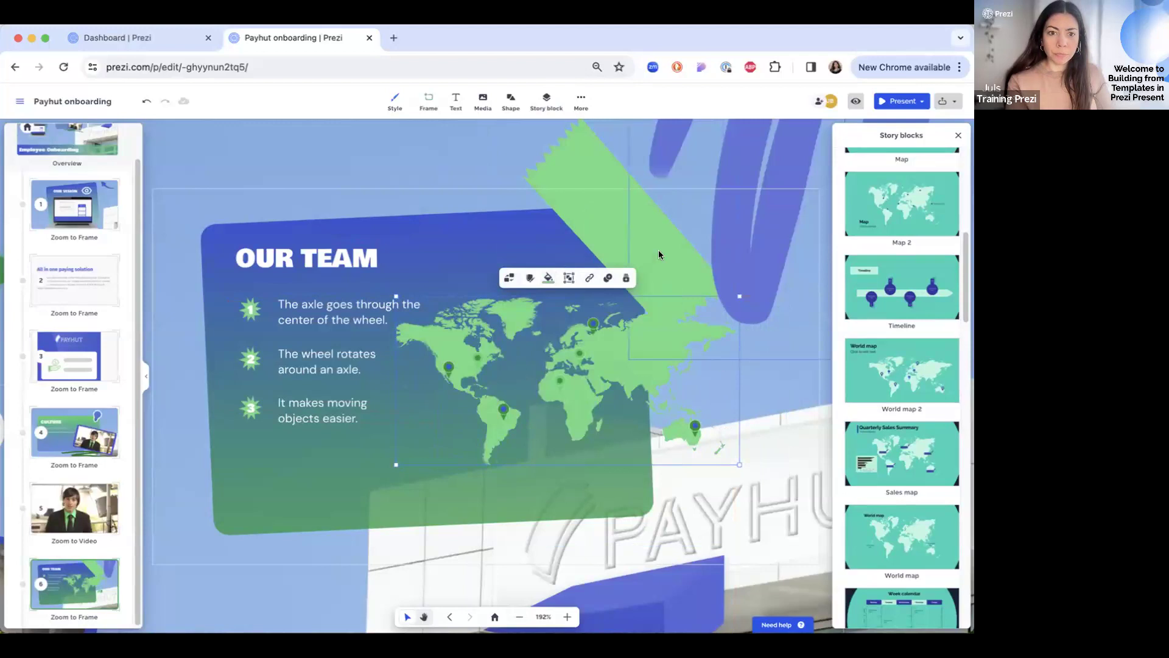
- Shrink the green tape strip and reposition it on the card's upper-right corner above the map, leaving it locked
click(587, 214)
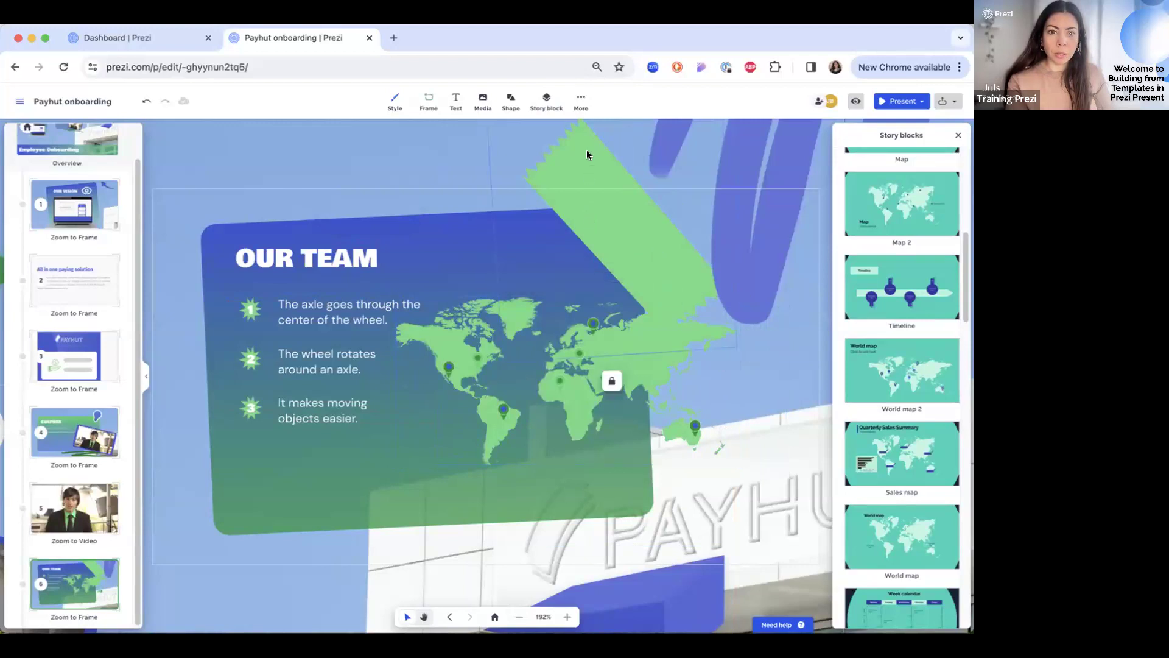
click(612, 382)
drag(737, 347, 683, 296)
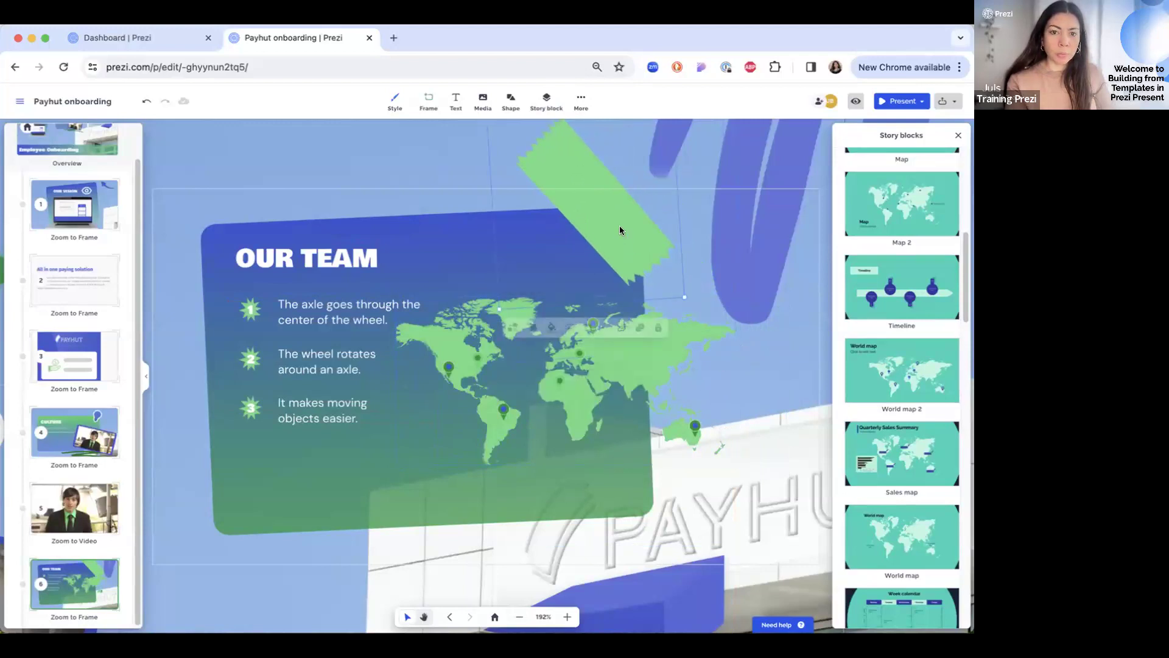
drag(620, 230, 648, 235)
right_click(648, 237)
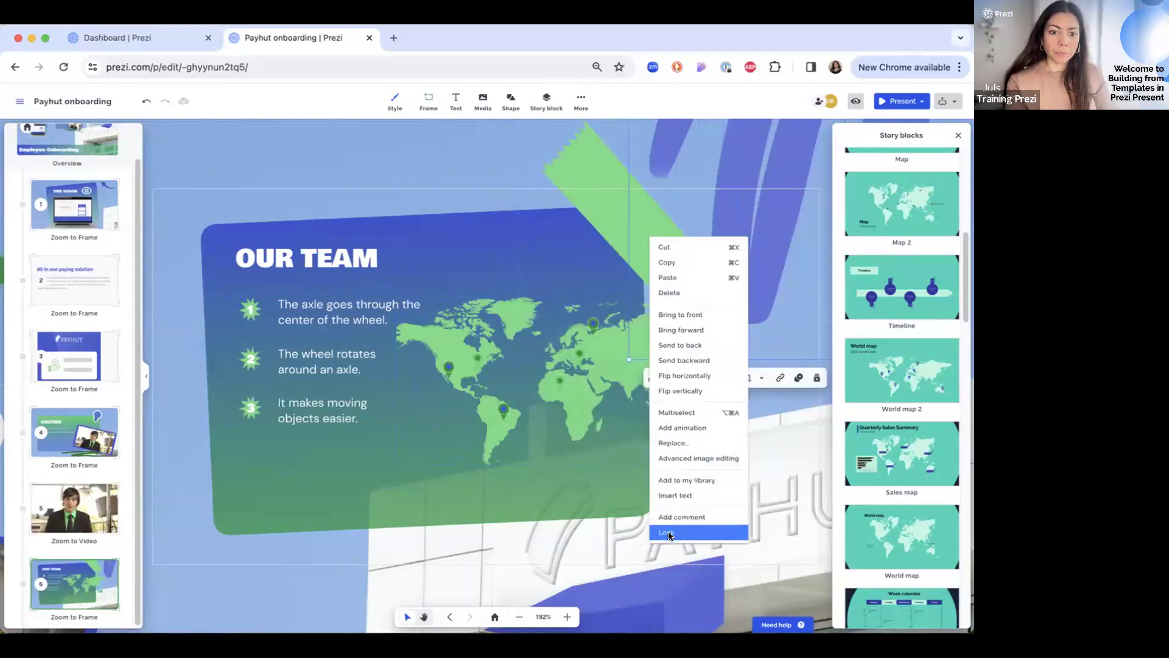
click(667, 533)
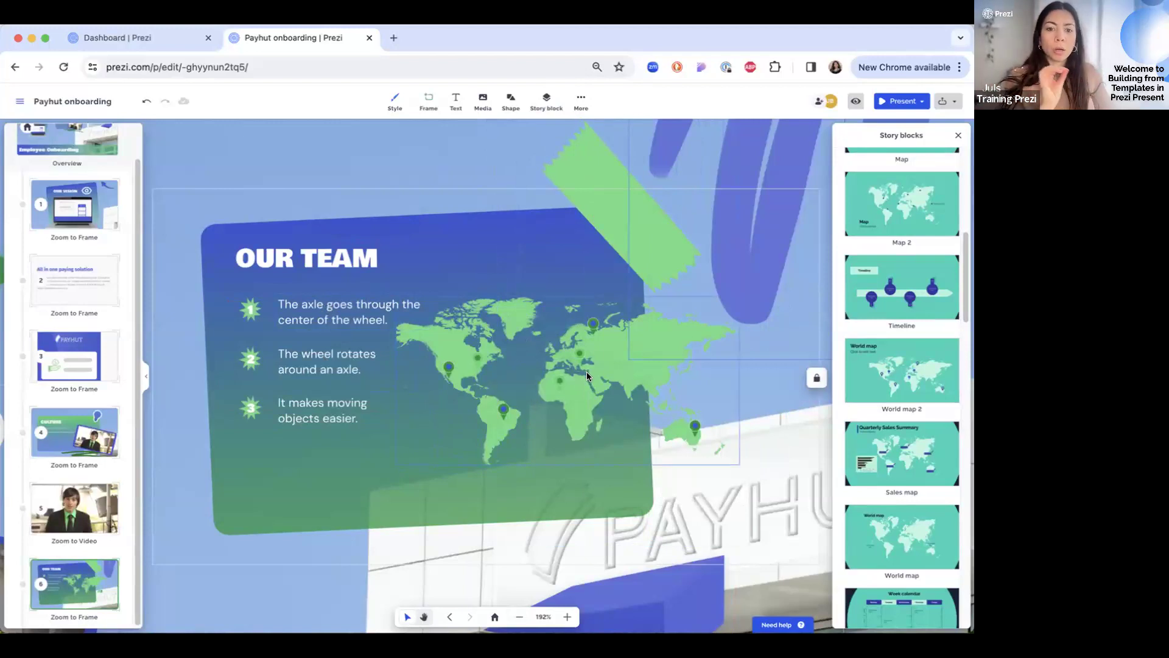
- Replace the first list item's text with "USA" and enlarge it
click(328, 318)
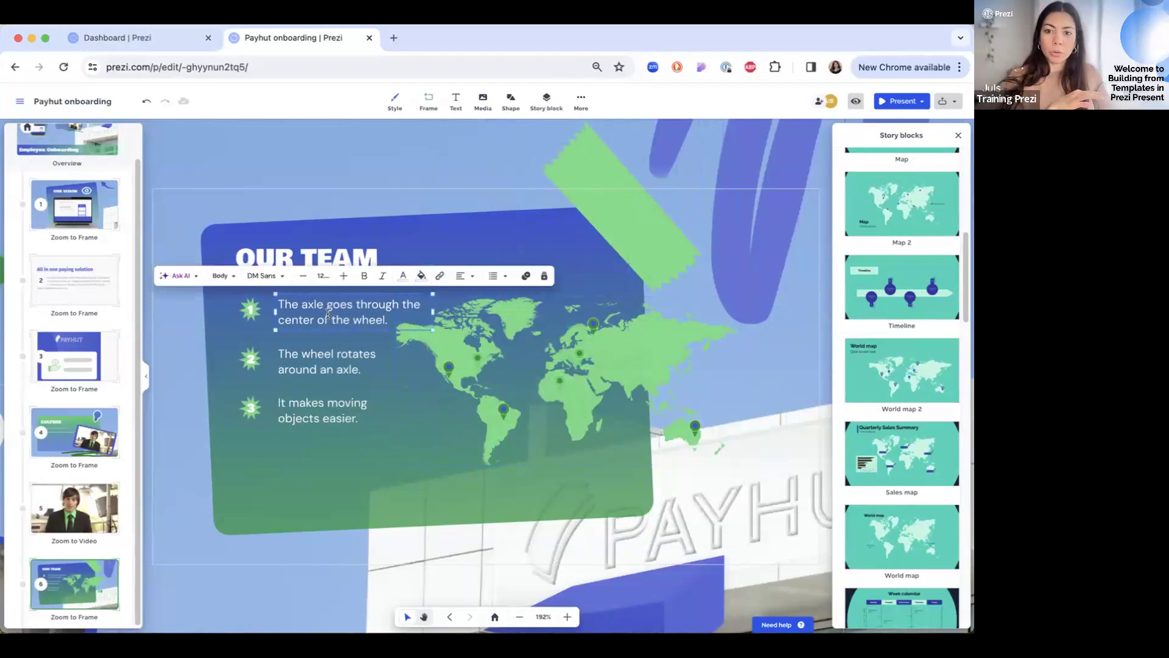
click(327, 314)
text(USA)
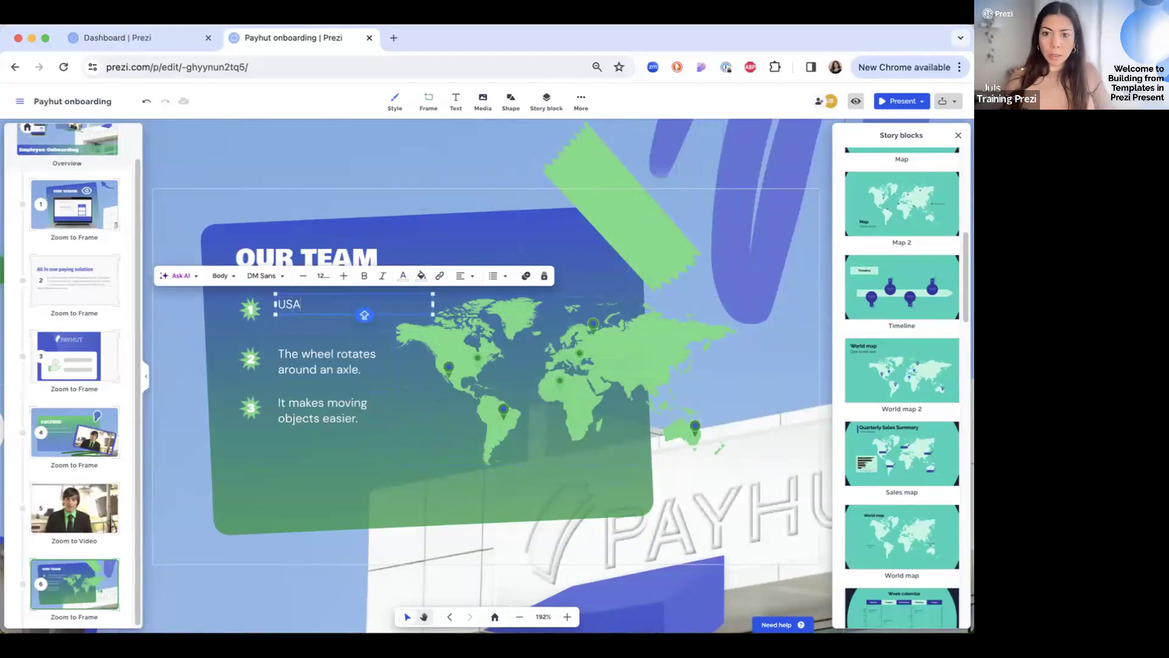
drag(433, 304, 346, 325)
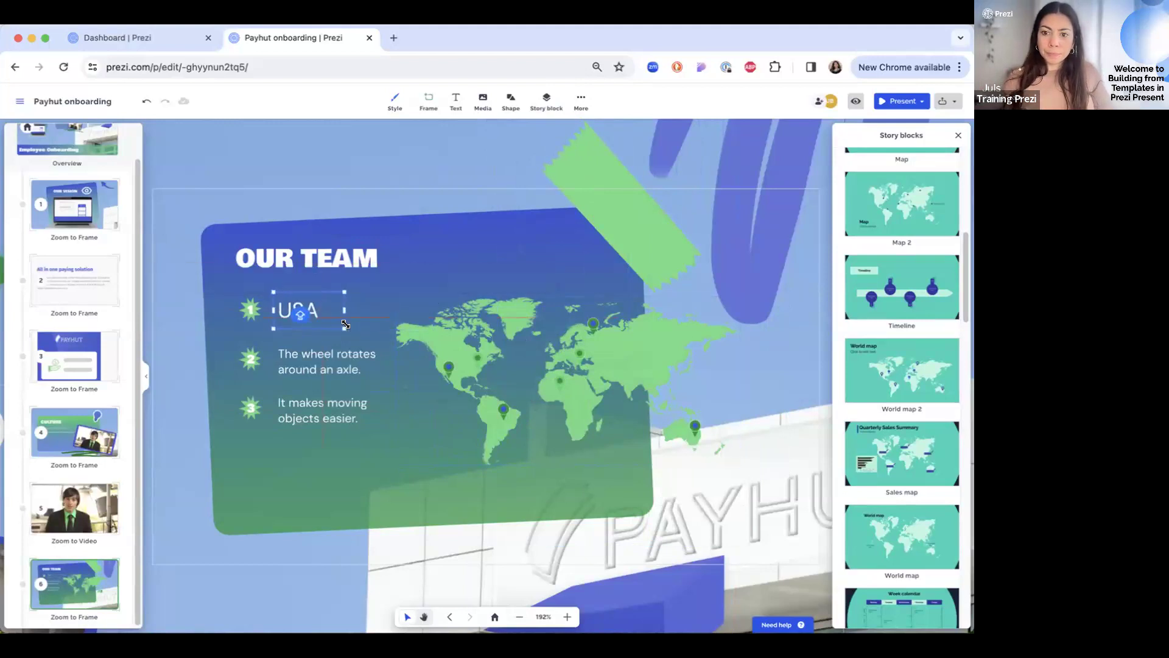
- Replace the second list item's text with "GREECE" and enlarge it to match the USA item
click(315, 361)
triple_click(315, 363)
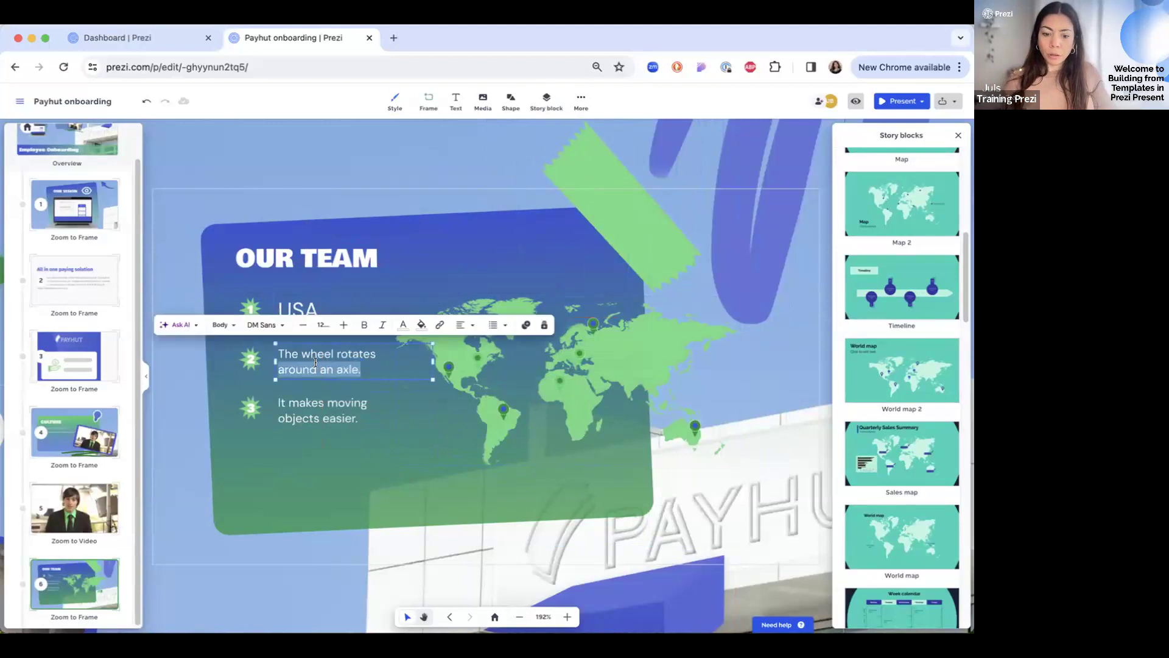
key(super+a)
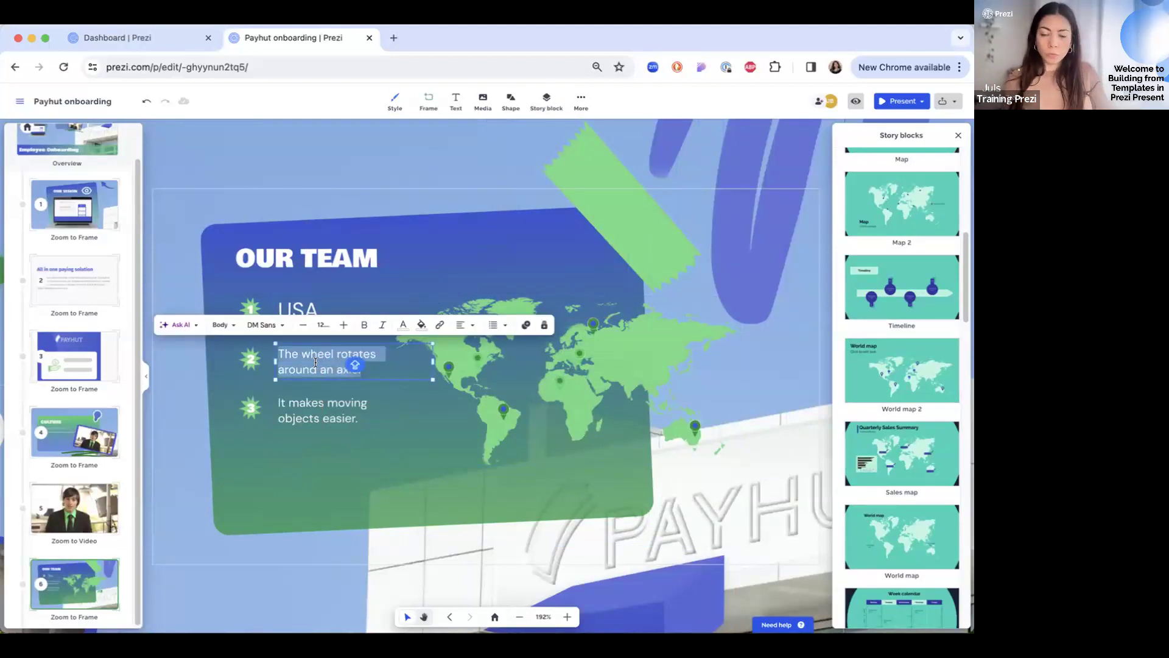
text(GREECE)
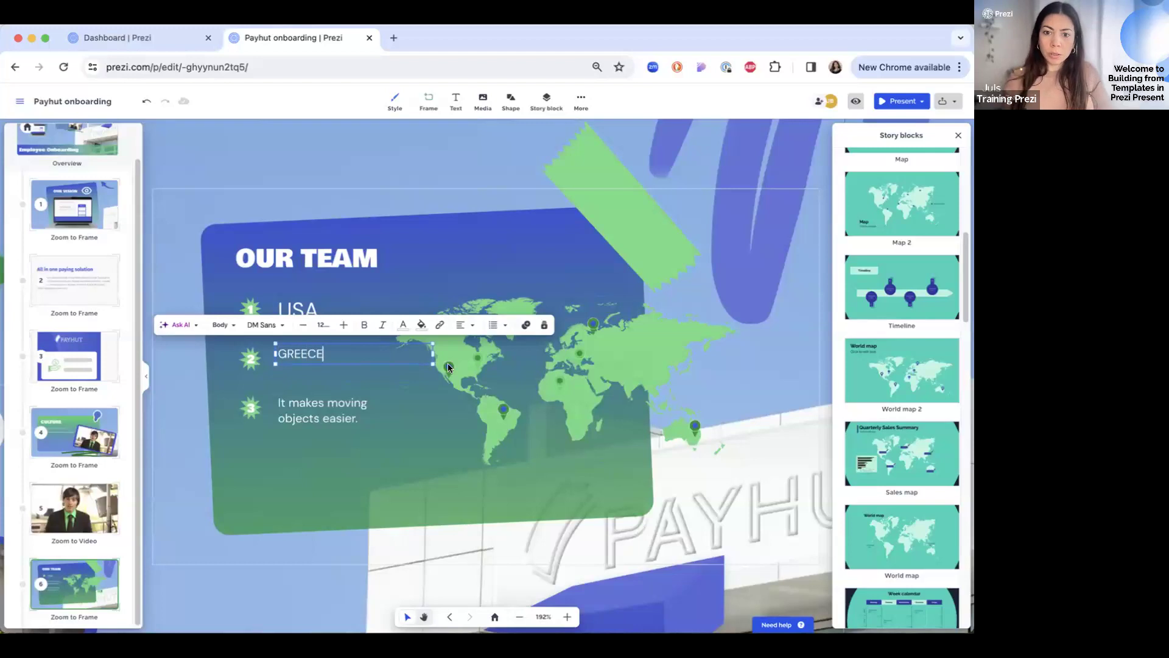
drag(433, 362, 374, 381)
click(298, 308)
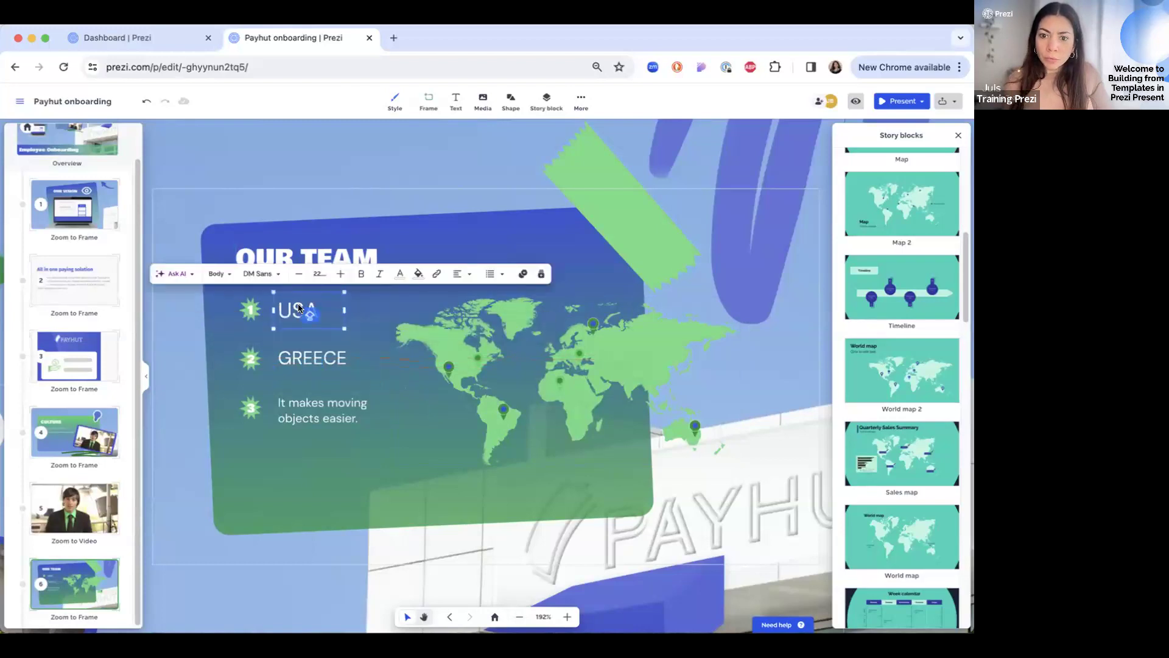
click(318, 355)
drag(379, 373, 389, 377)
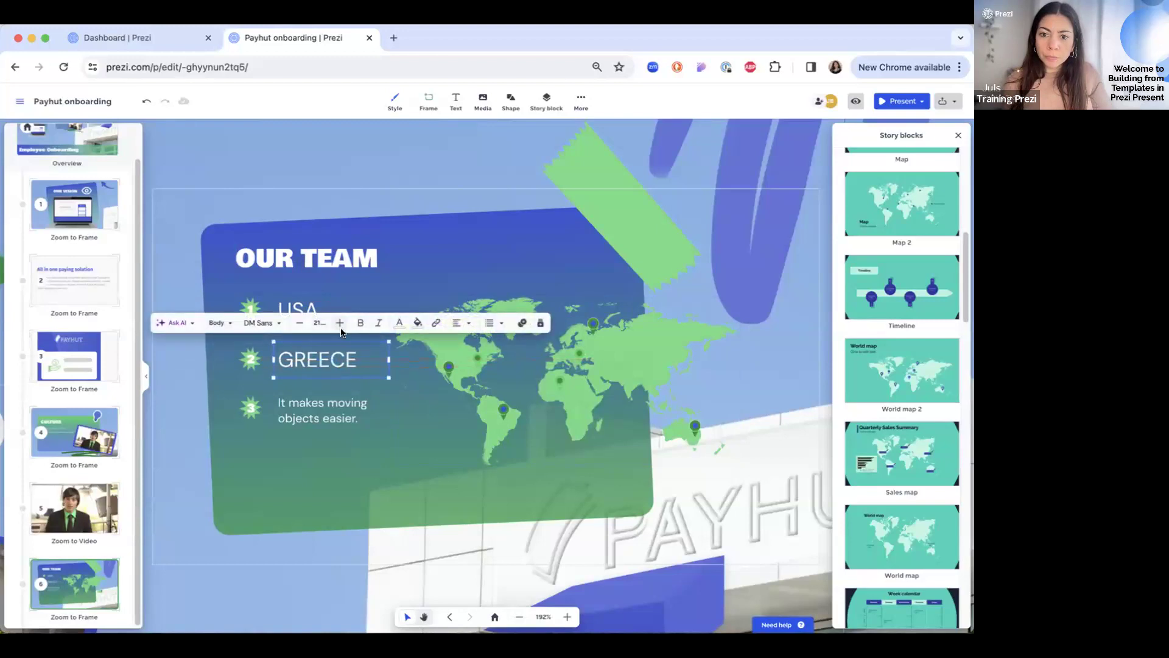
- Replace the third list item's text with "AUSTRALIA" and enlarge it to match the other two items
click(322, 407)
click(321, 407)
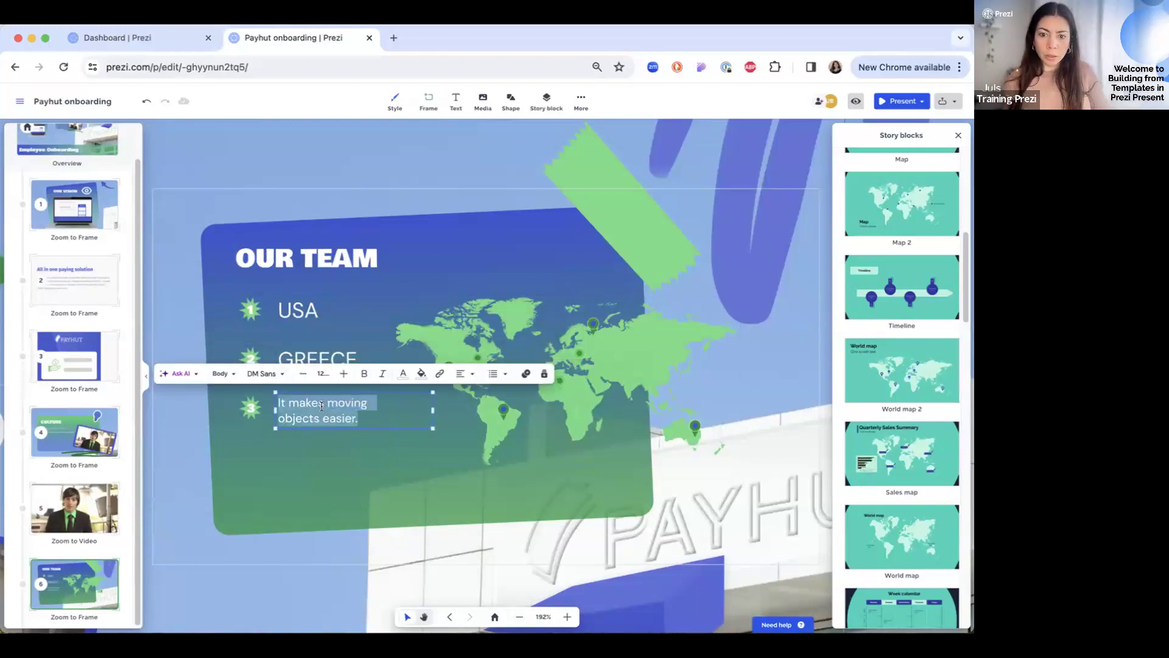
text(AUSTRALIA)
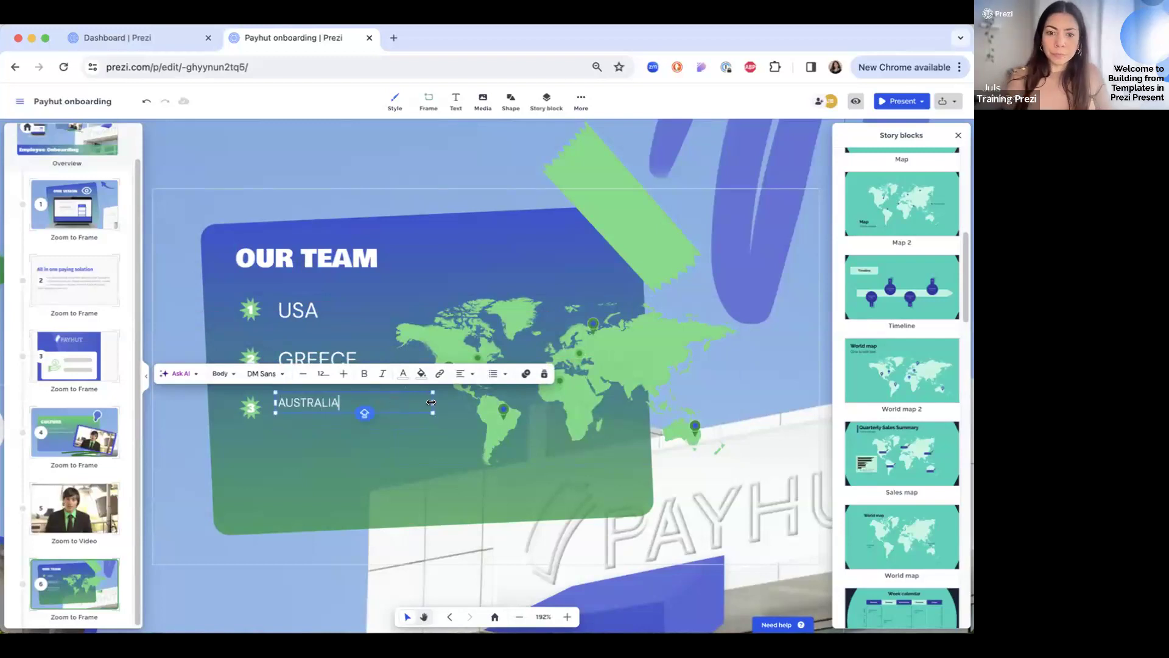
drag(431, 402, 395, 428)
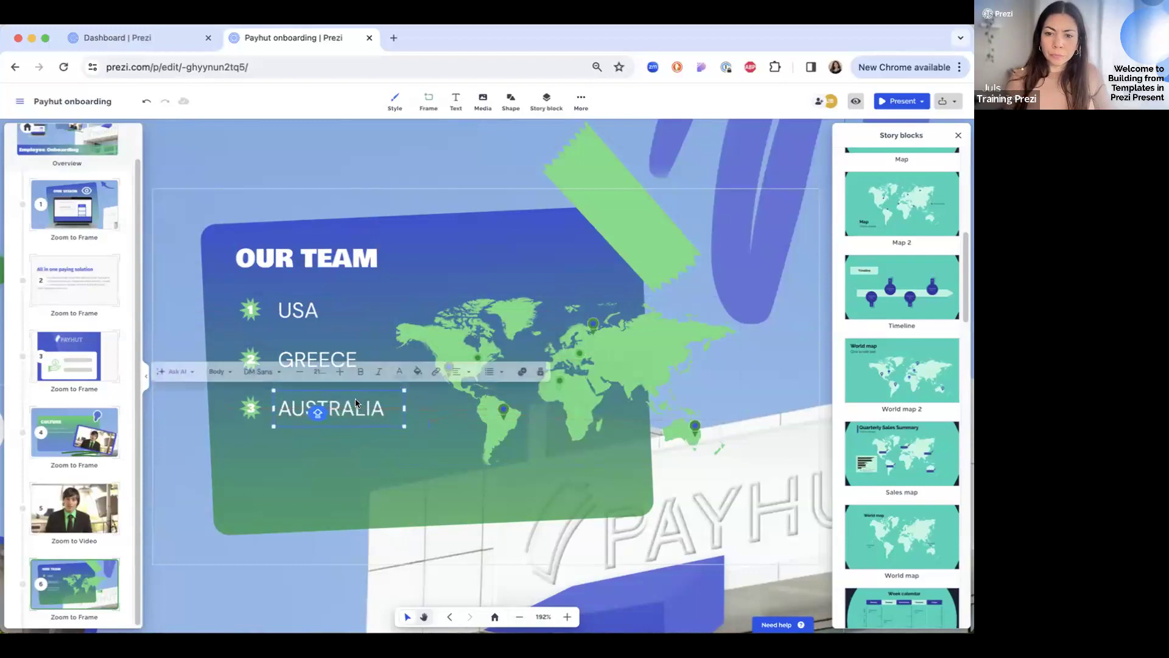
- Add a text box reading "1" over the Atlantic on the Our Team world map and narrow it around the number
click(314, 469)
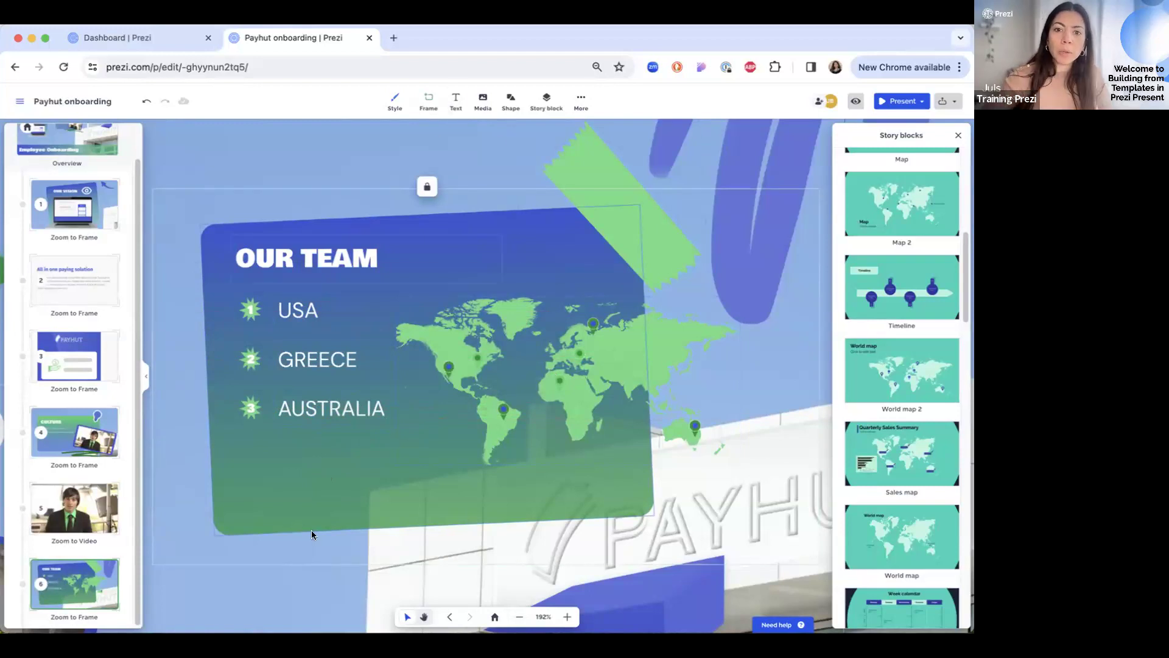
click(456, 101)
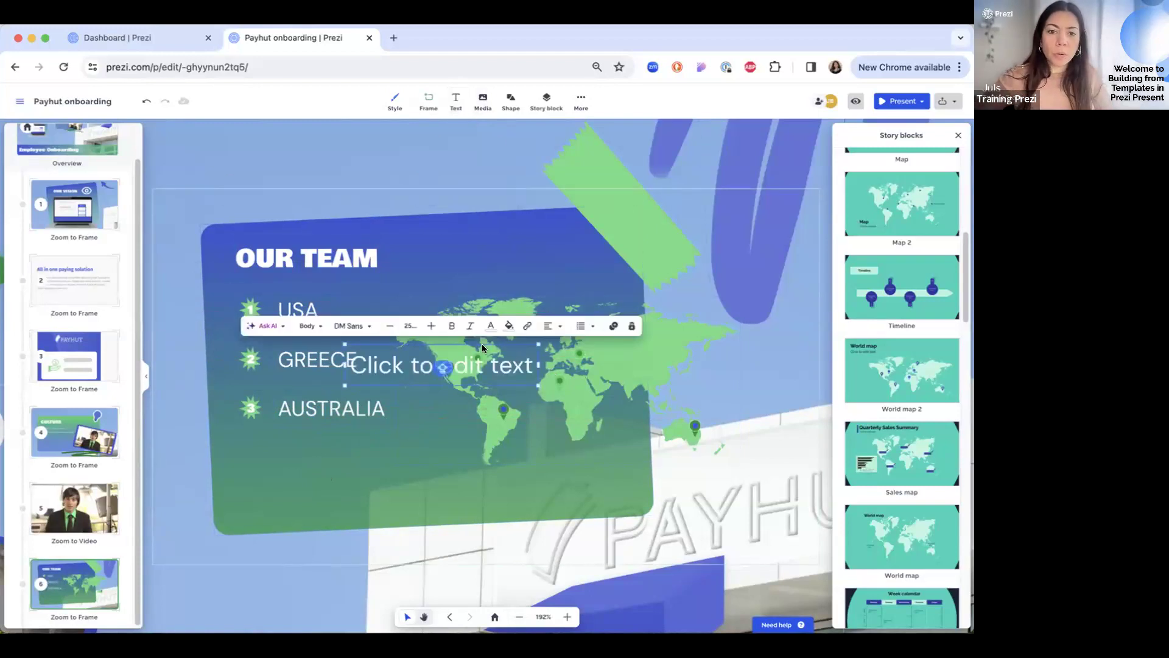
drag(526, 367, 481, 362)
drag(413, 377, 499, 377)
click(500, 372)
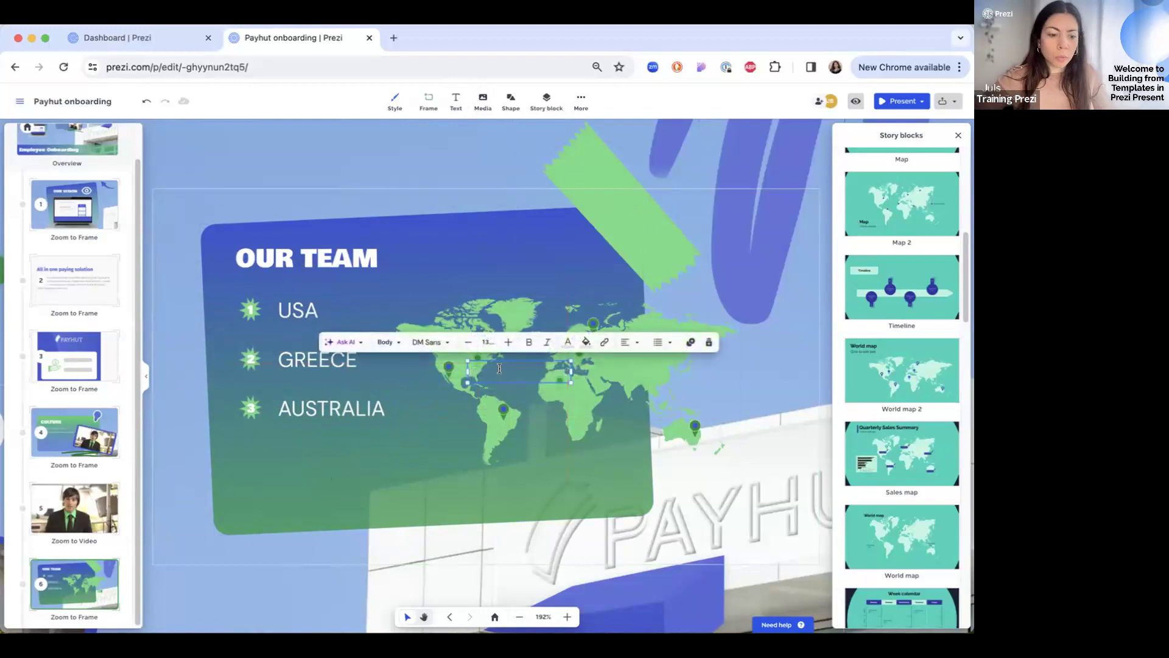
drag(571, 371, 525, 378)
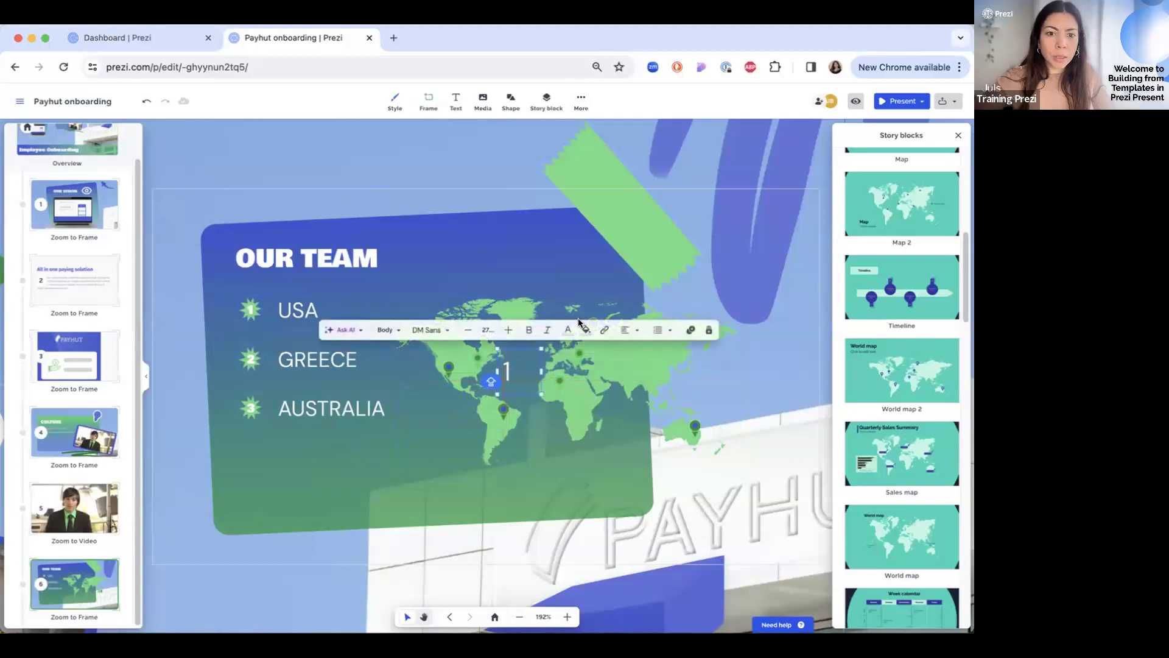
- Centre the text in the "1" label and give it a white fill with a corner radius of 58
click(640, 330)
click(647, 312)
click(586, 330)
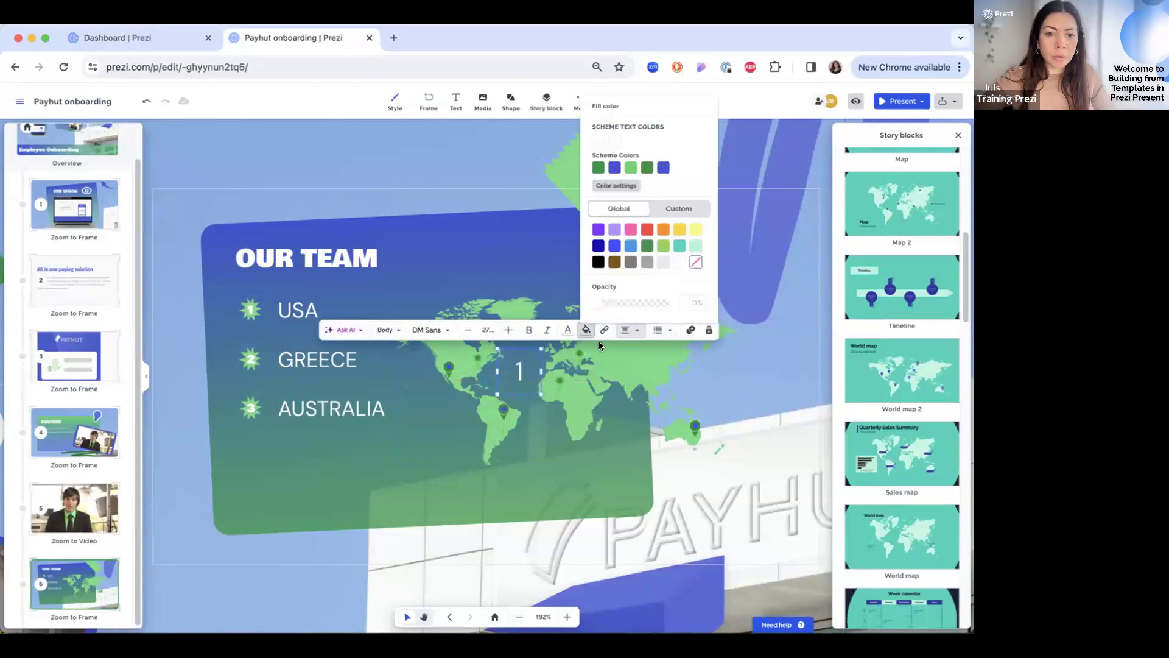
click(675, 260)
drag(600, 587, 636, 587)
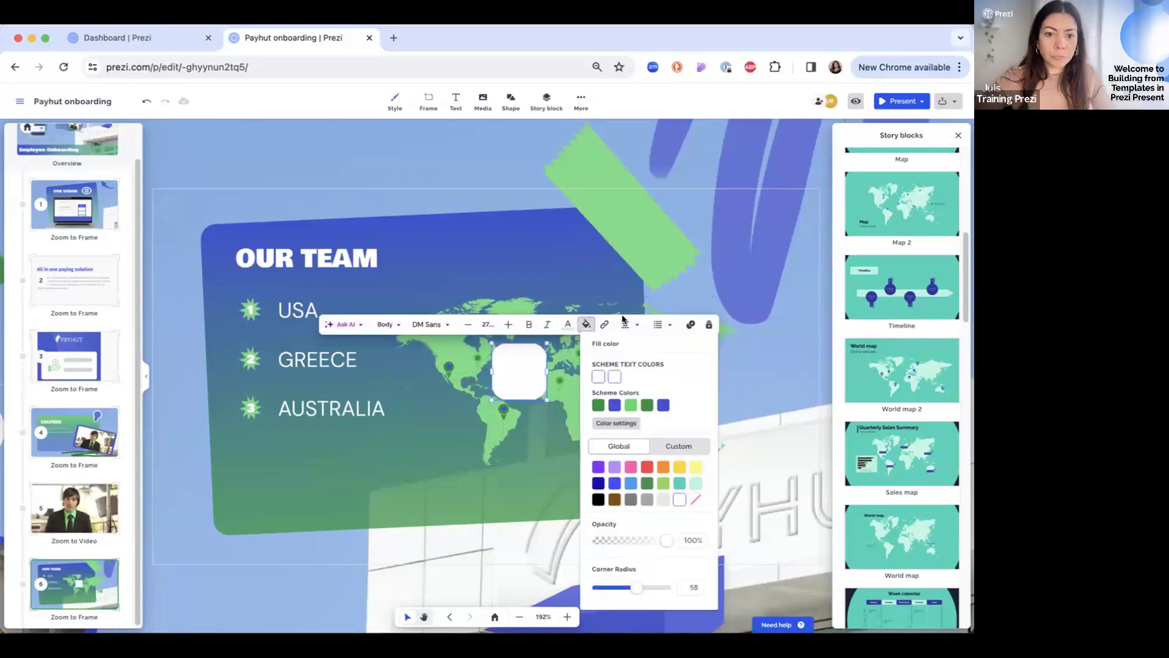
- Colour the "1" scheme blue, make it bold, and shrink the label to a small square on the map
click(568, 324)
click(596, 206)
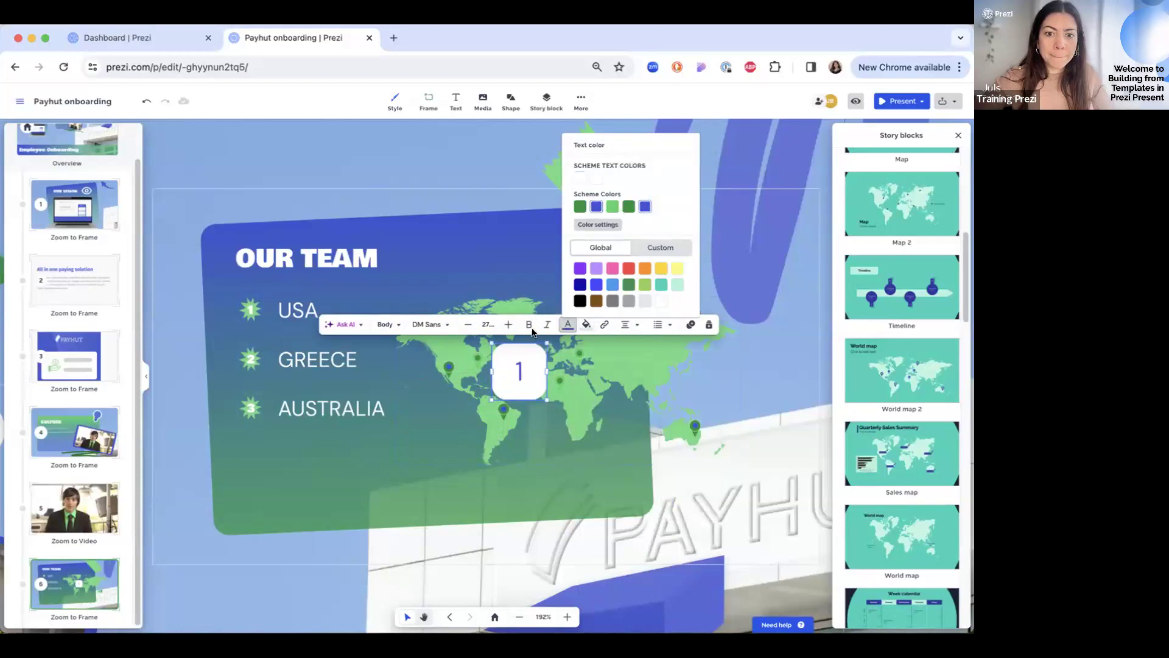
drag(547, 342, 503, 362)
click(505, 381)
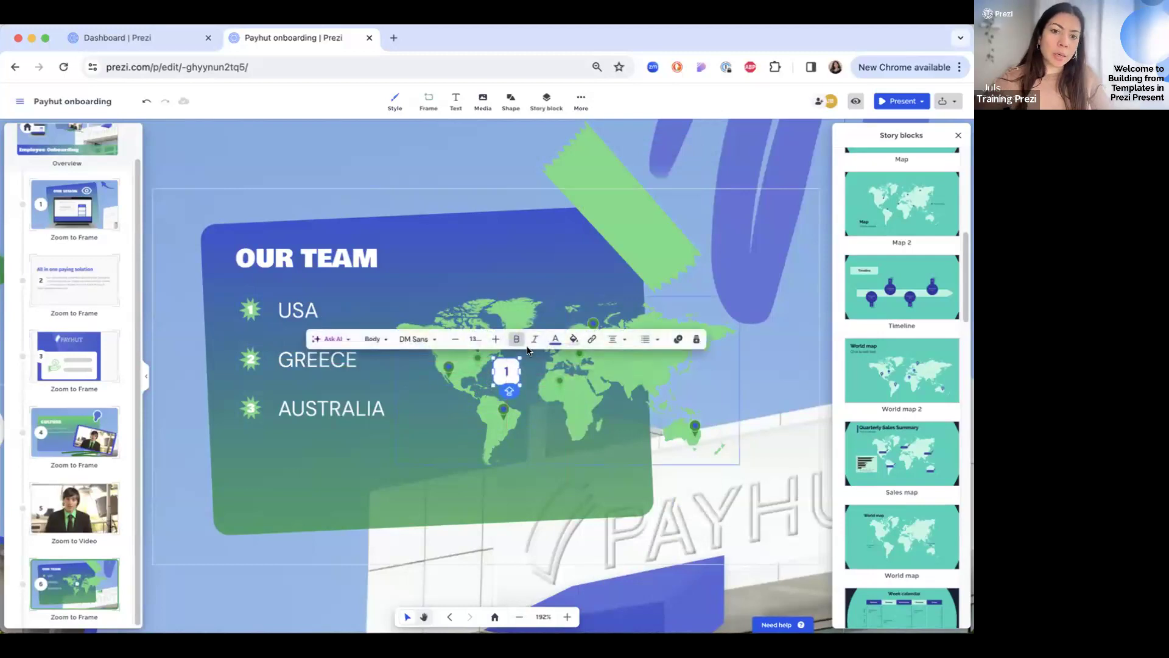
- Apply a Fade in animation to the "1" label and preview it
click(676, 338)
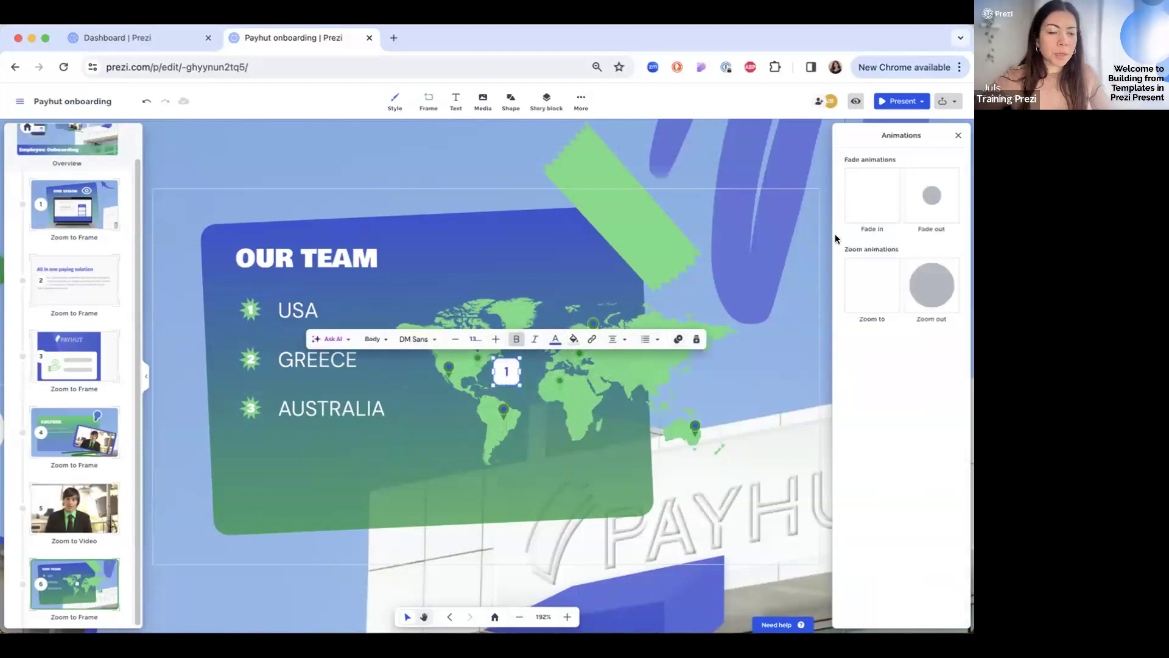
click(869, 206)
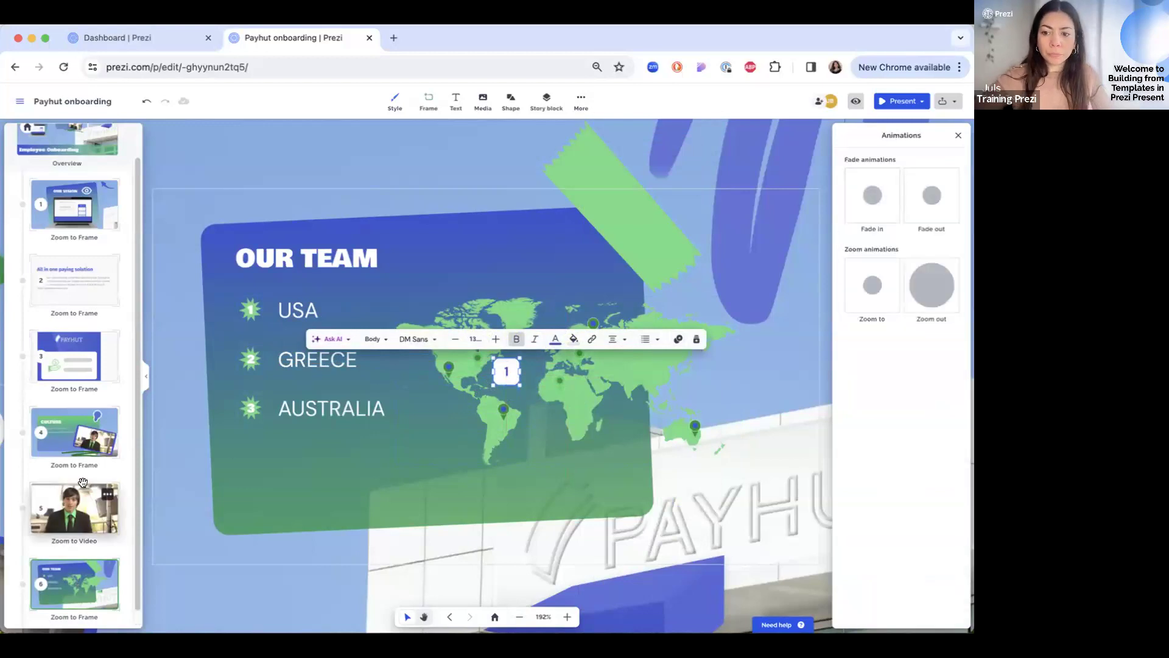
scroll(89, 521, down, 1)
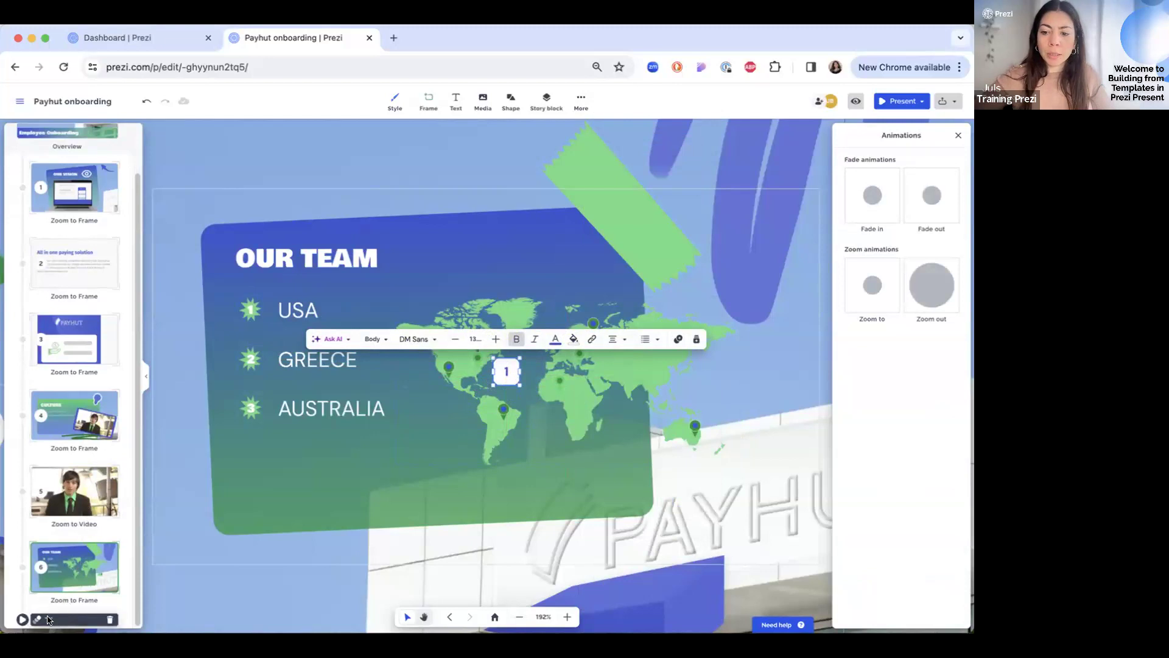
click(21, 619)
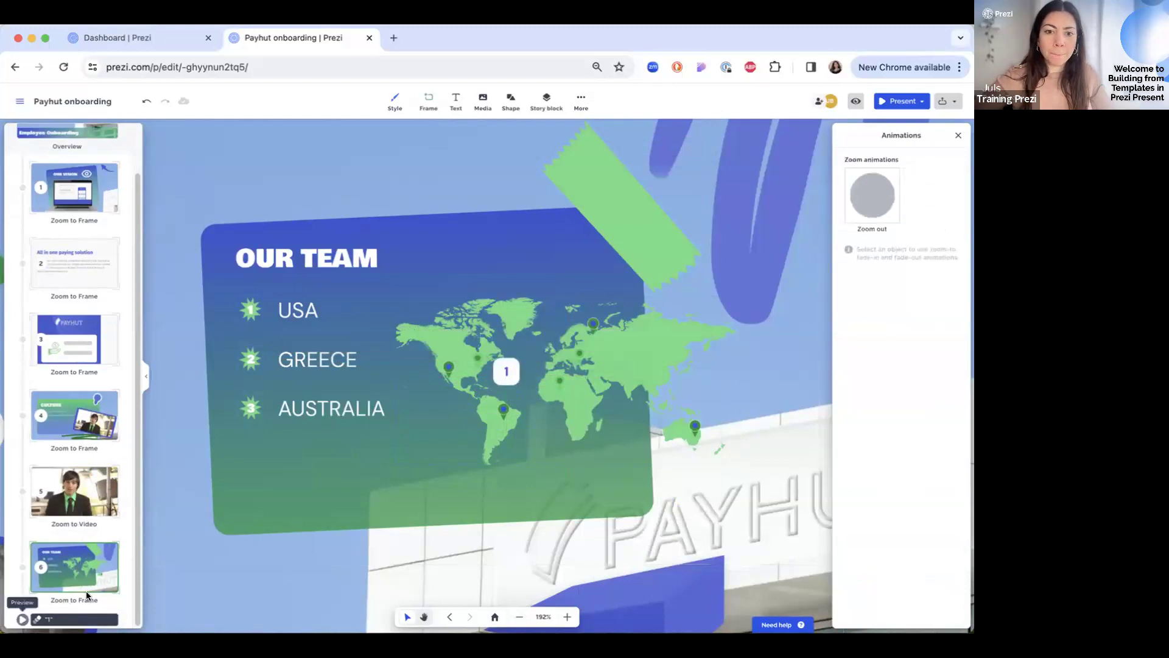
- Make the white fill of the "1" label semi-transparent by lowering its opacity
click(515, 373)
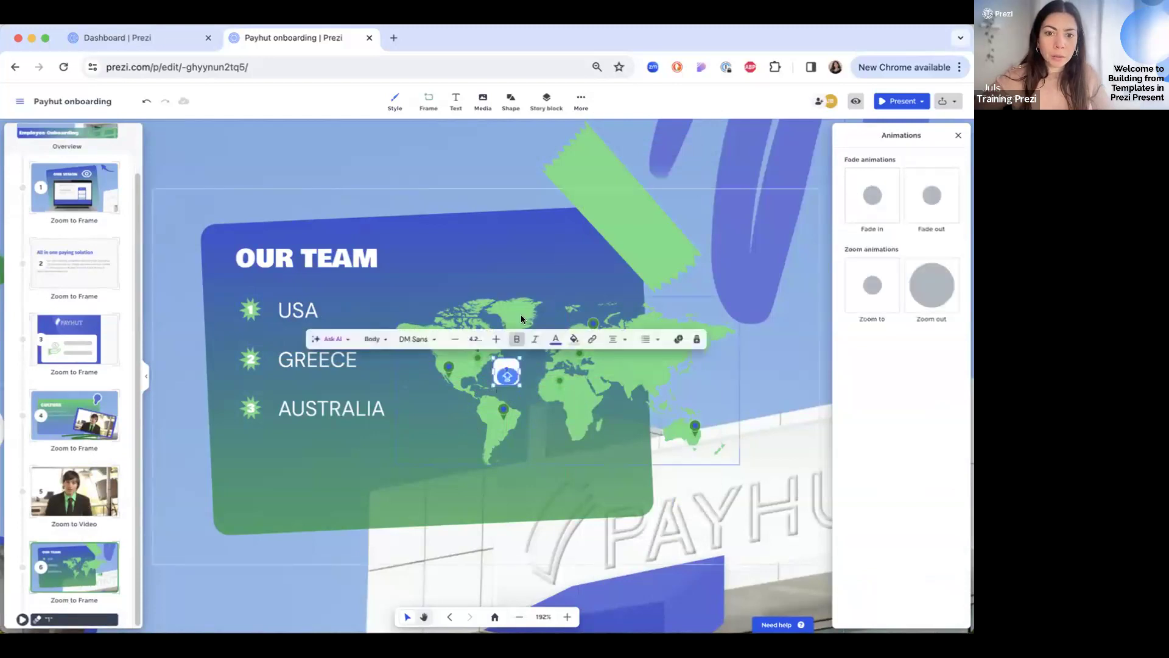
click(574, 339)
drag(653, 554, 627, 553)
click(522, 393)
- Duplicate the "1" label, place the copy beside Greece on the map, and change its number to 2
click(505, 377)
drag(519, 365, 535, 368)
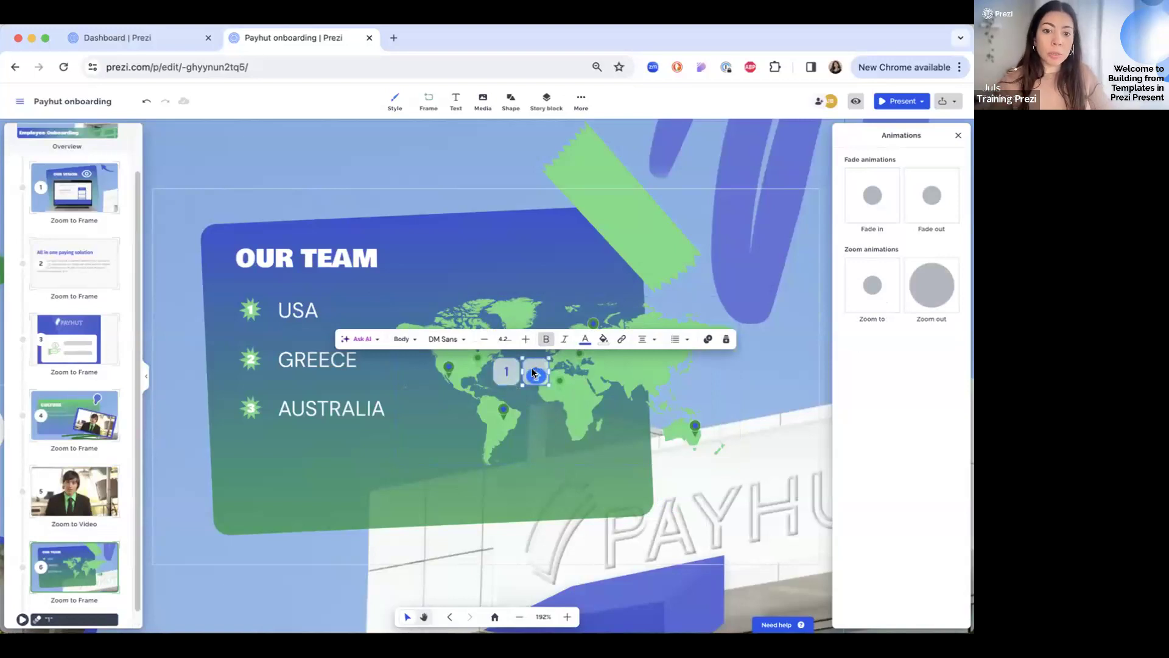
click(535, 375)
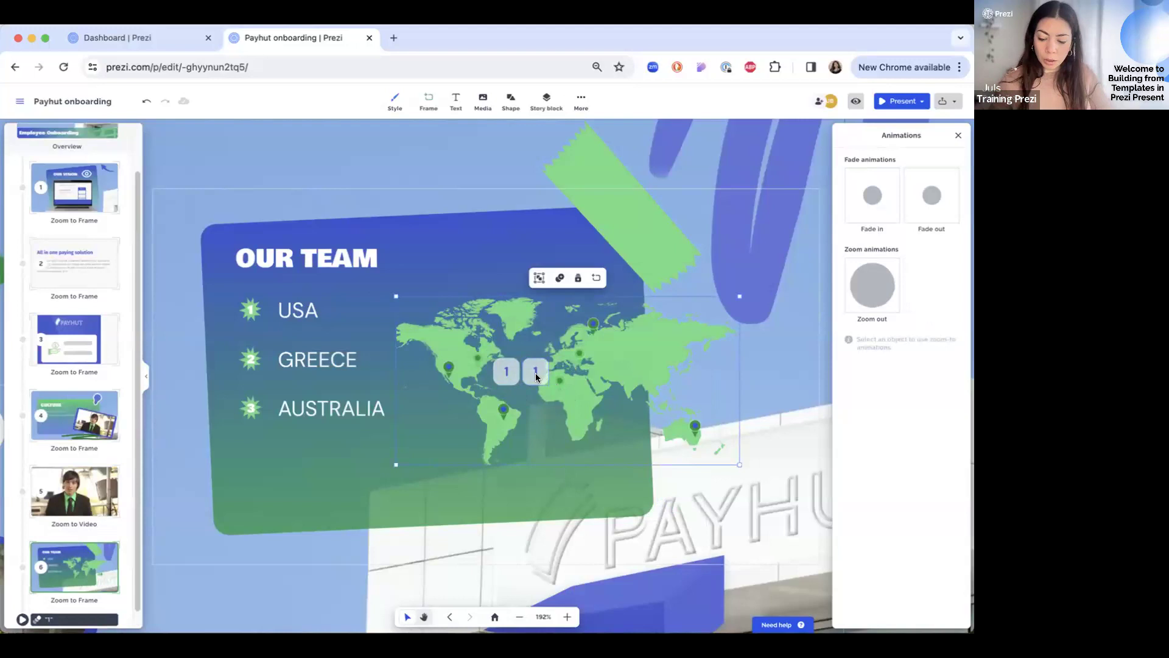
drag(536, 373, 598, 349)
text(2)
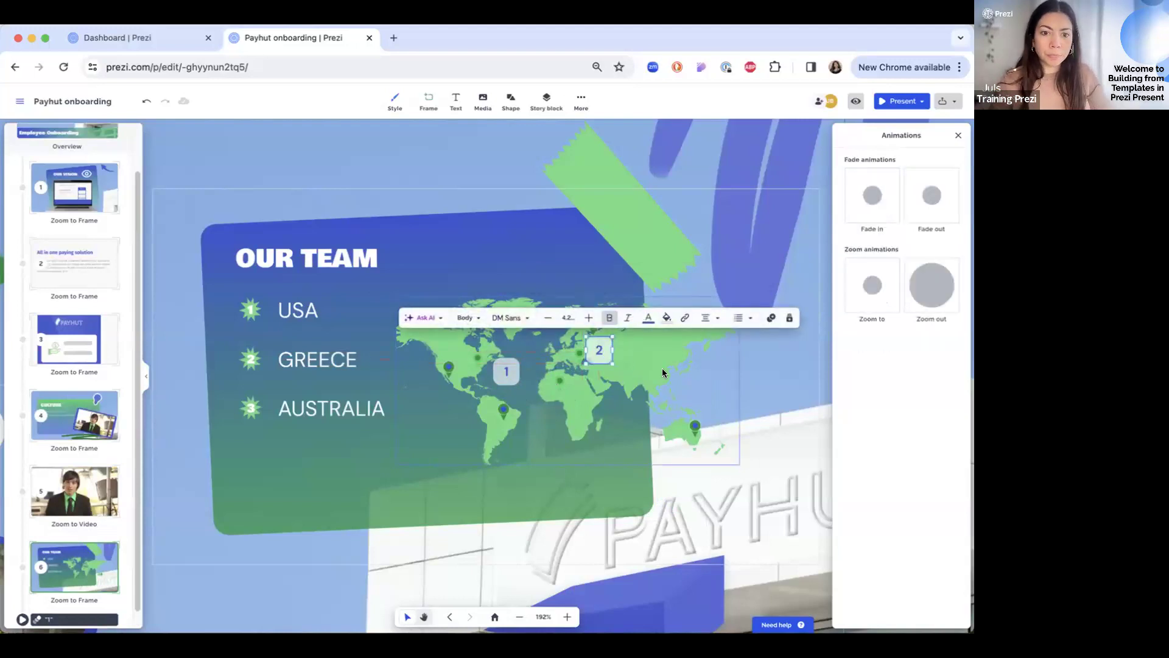
- Duplicate the "2" label, place the copy just below Australia on the map, and change its number to 3
click(583, 357)
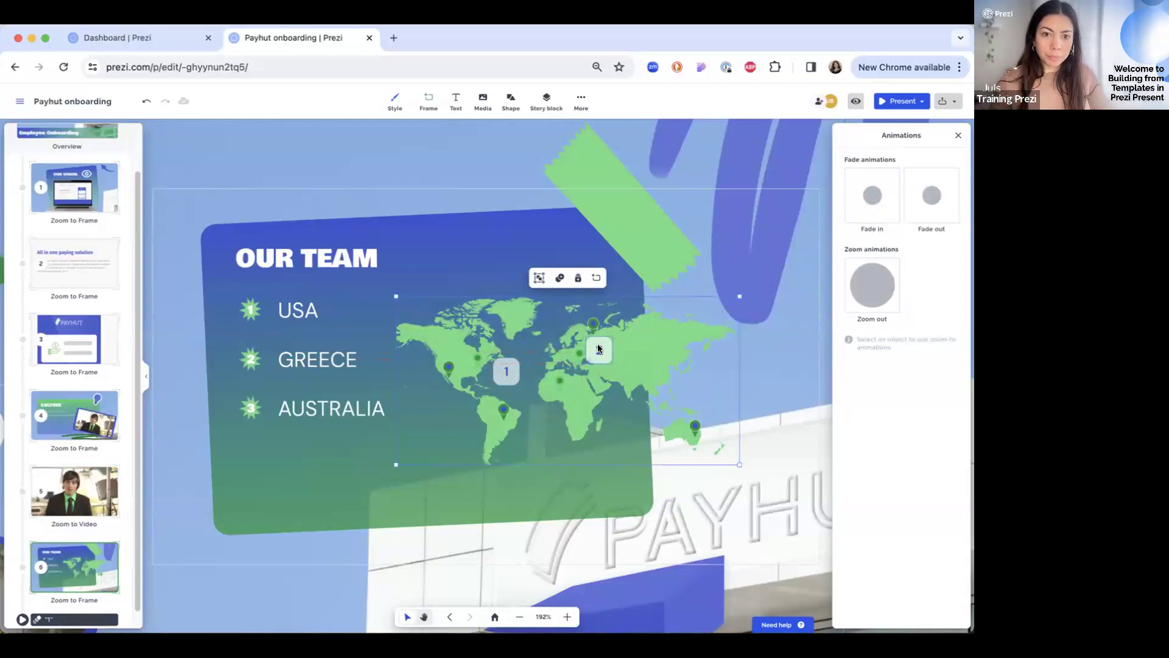
click(598, 347)
key(super+d)
drag(627, 353, 672, 446)
text(3)
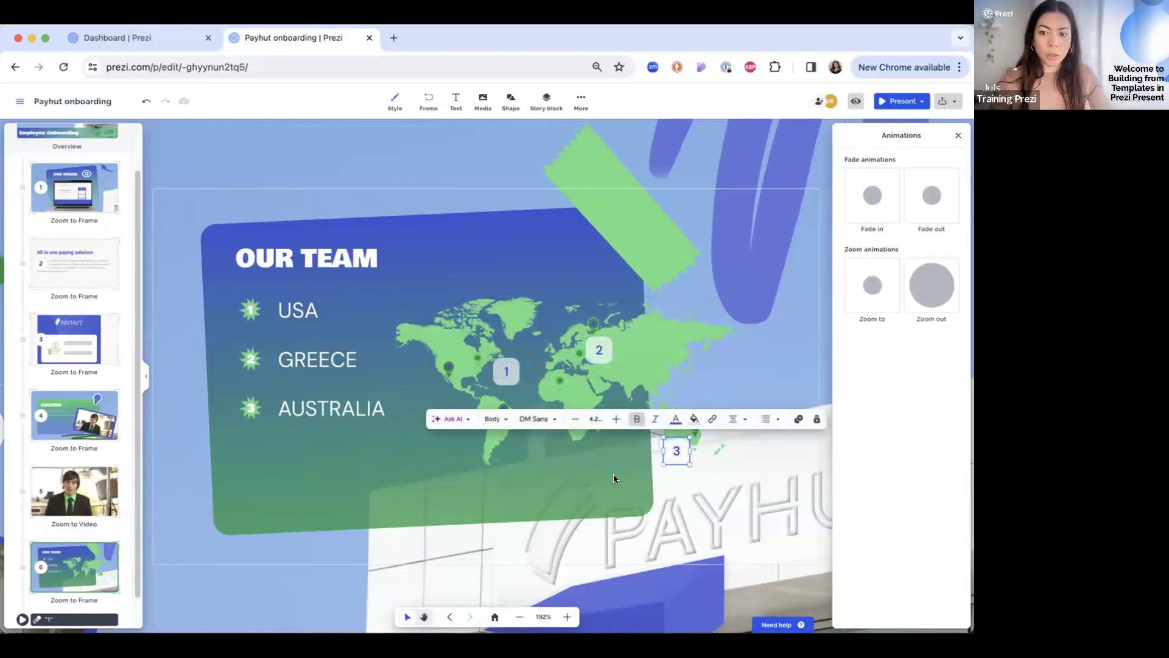
- Preview the fade-in animations of the numbered map labels
click(391, 450)
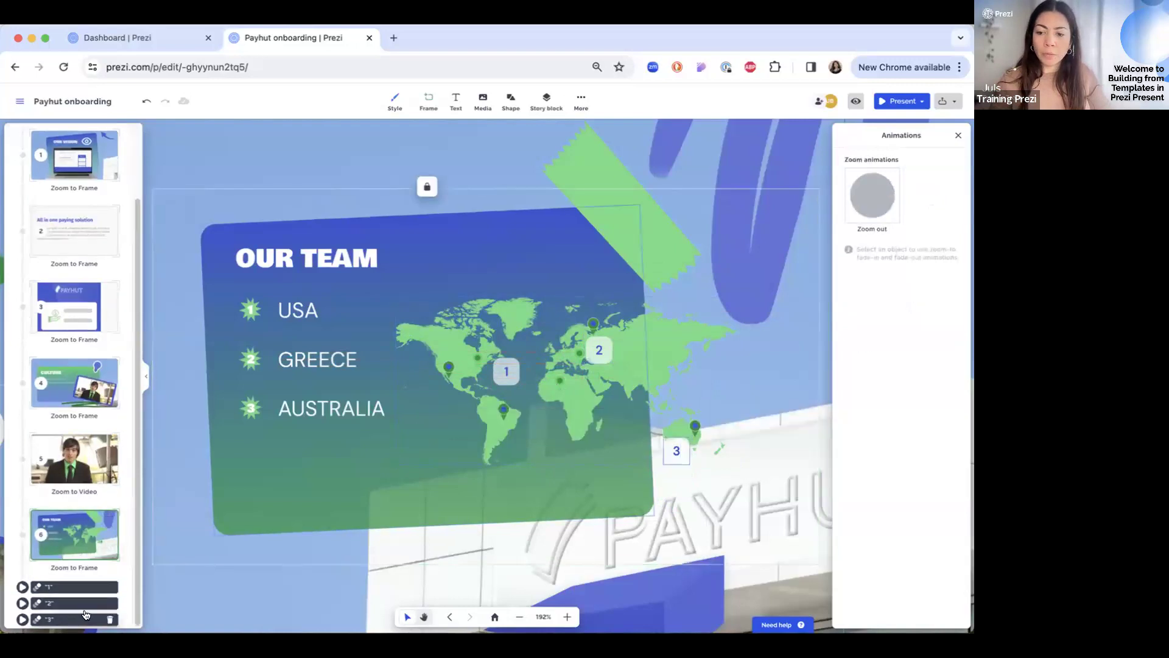
click(18, 588)
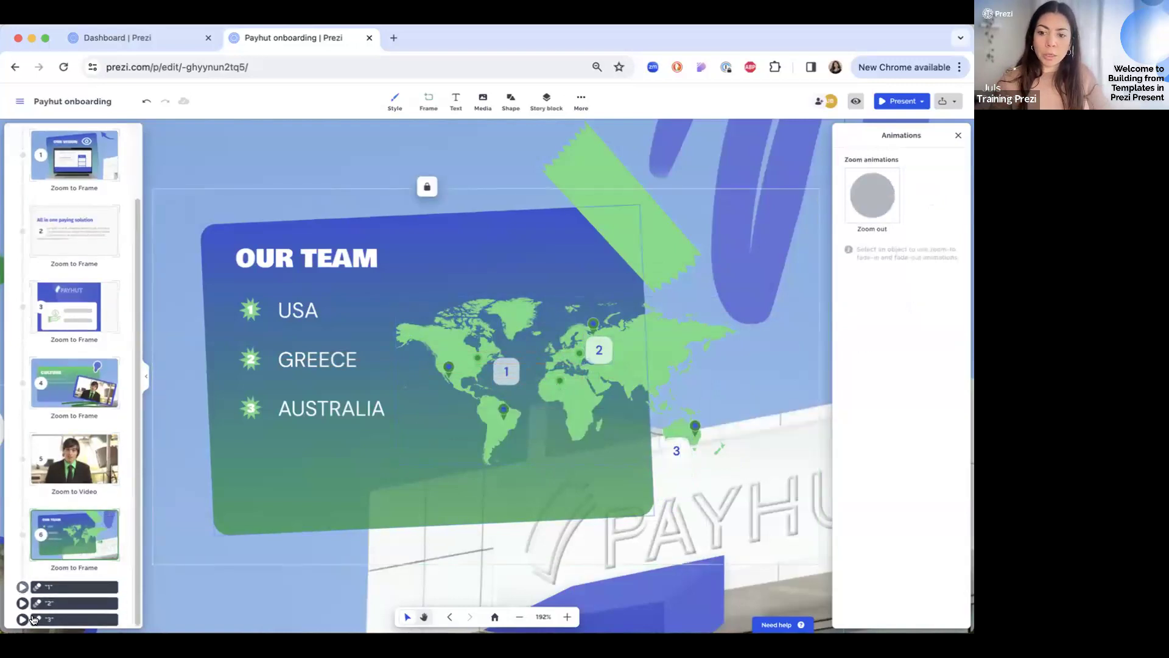
click(21, 604)
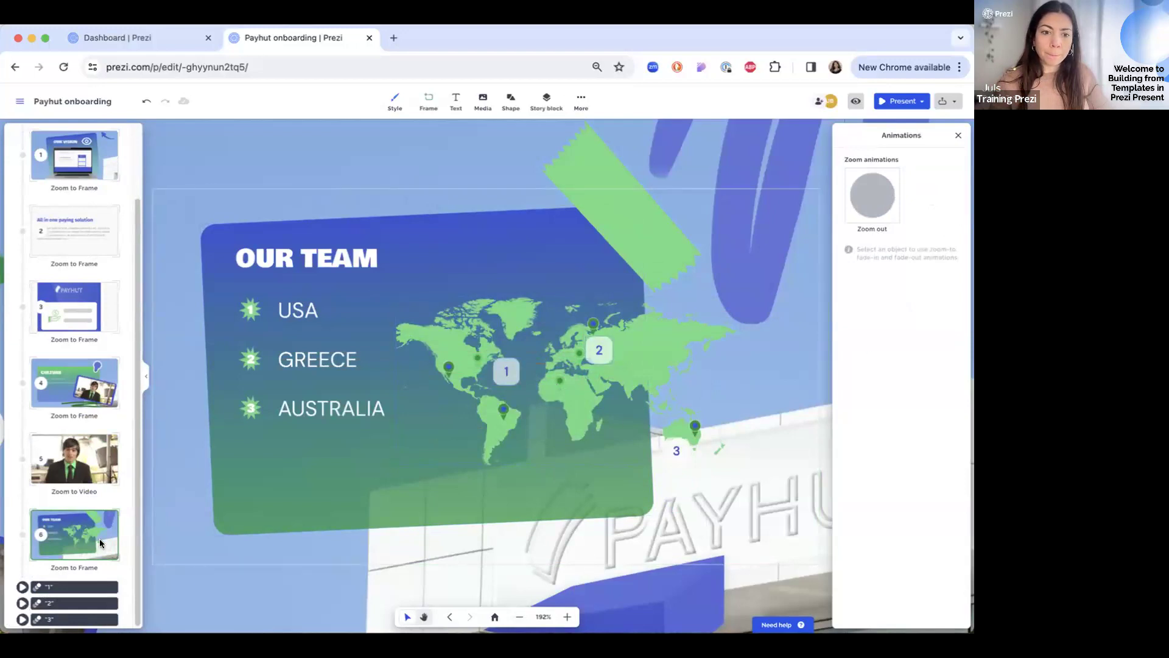
- Add a page topic to the Our Team frame, shrink it, and place it over the card's lower-right corner
scroll(749, 456, down, 3)
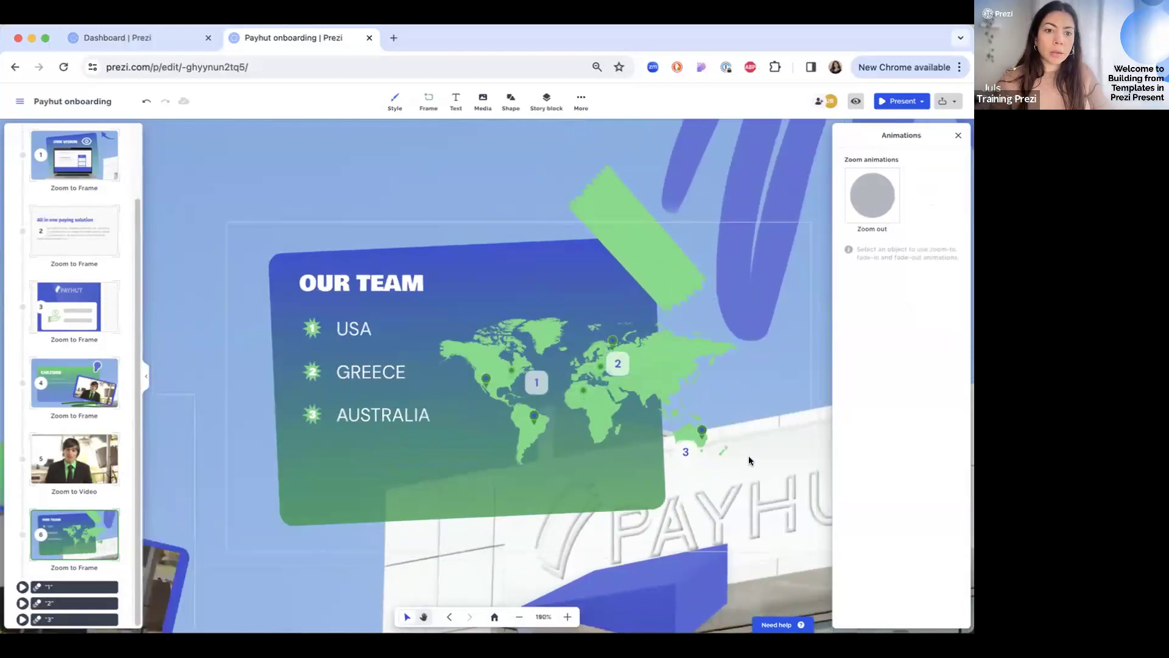
drag(769, 449, 686, 392)
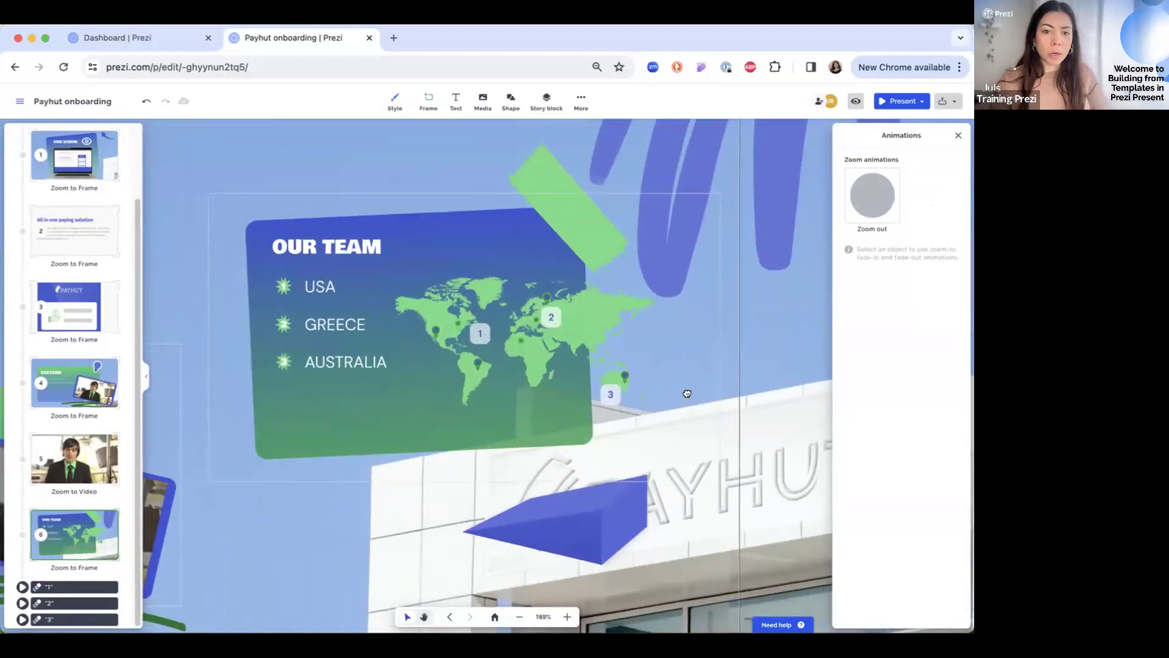
scroll(688, 391, down, 1)
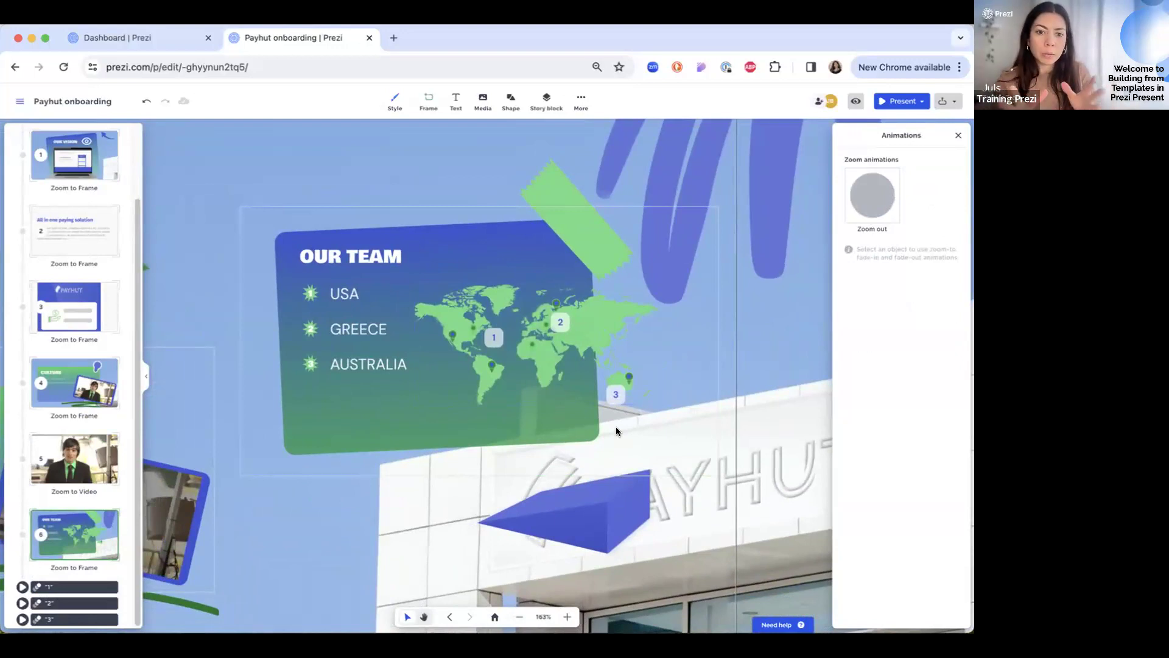
click(580, 101)
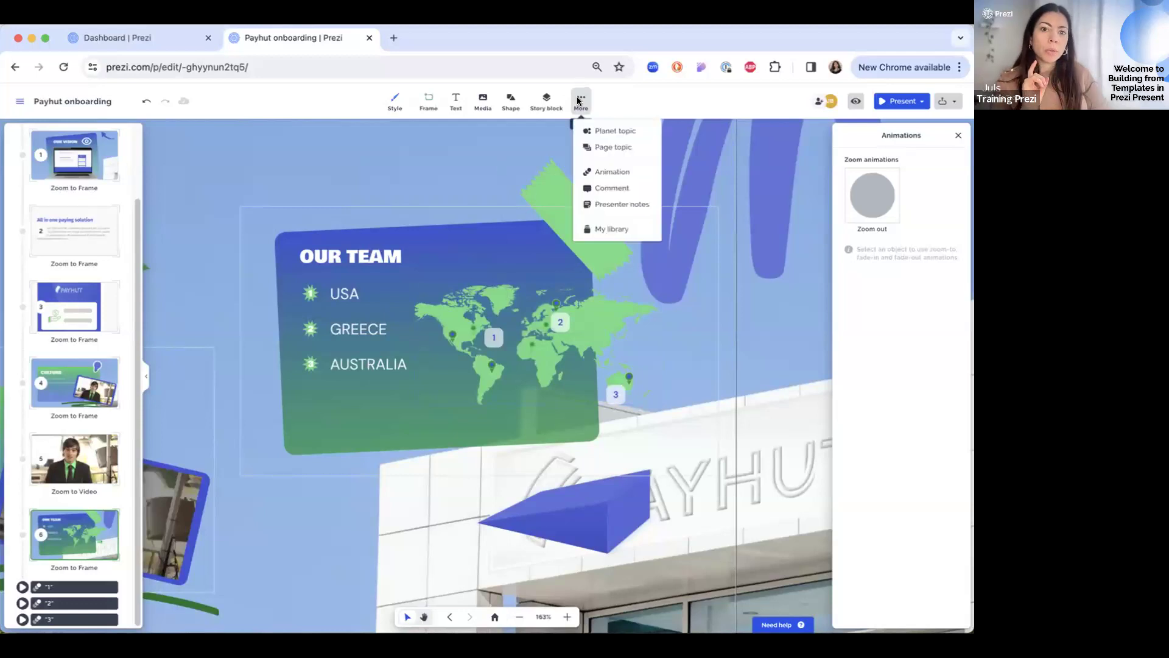
click(604, 146)
drag(773, 463, 417, 447)
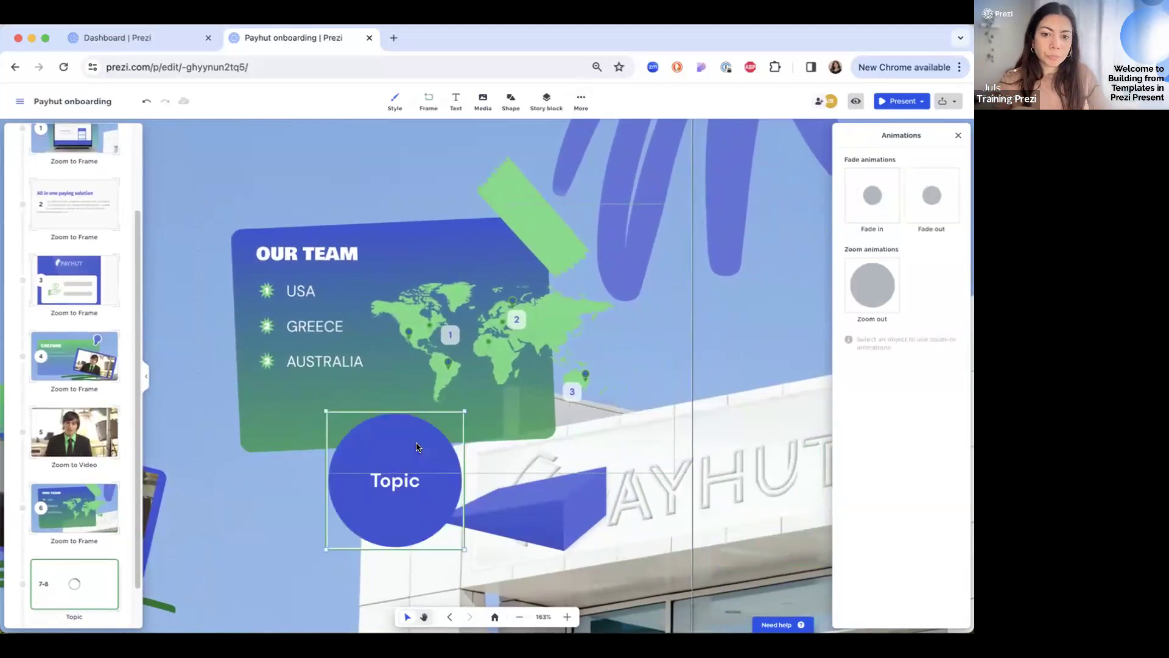
drag(465, 411, 501, 412)
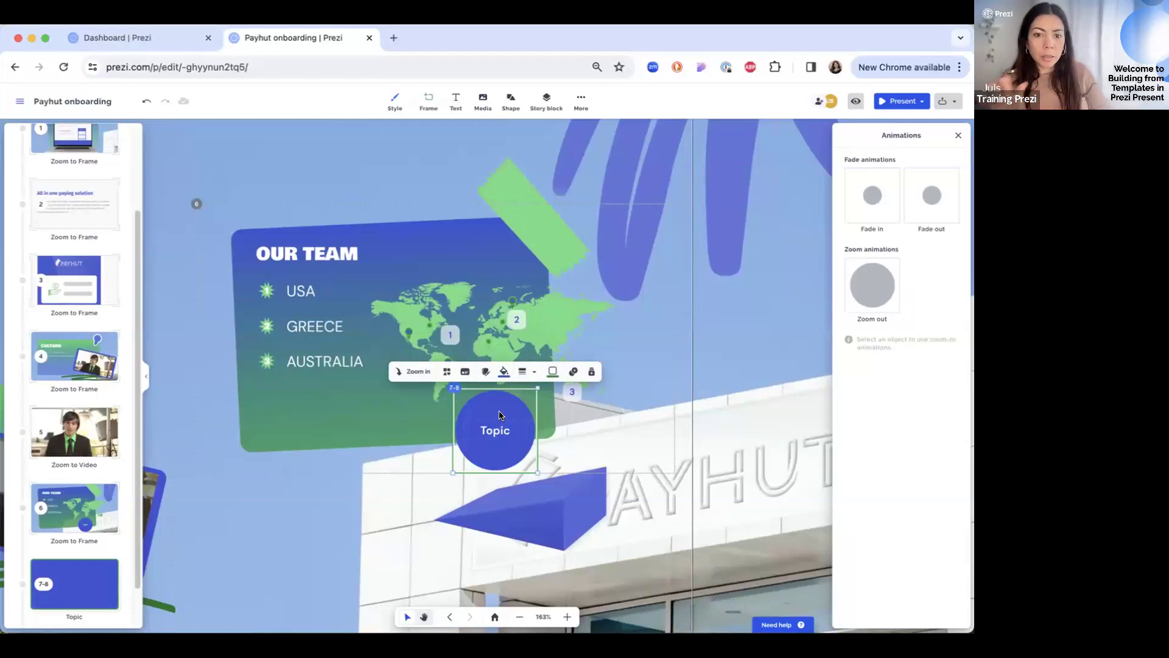
- Enter advanced editing for the topic and delete its title text and blue circle
right_click(499, 414)
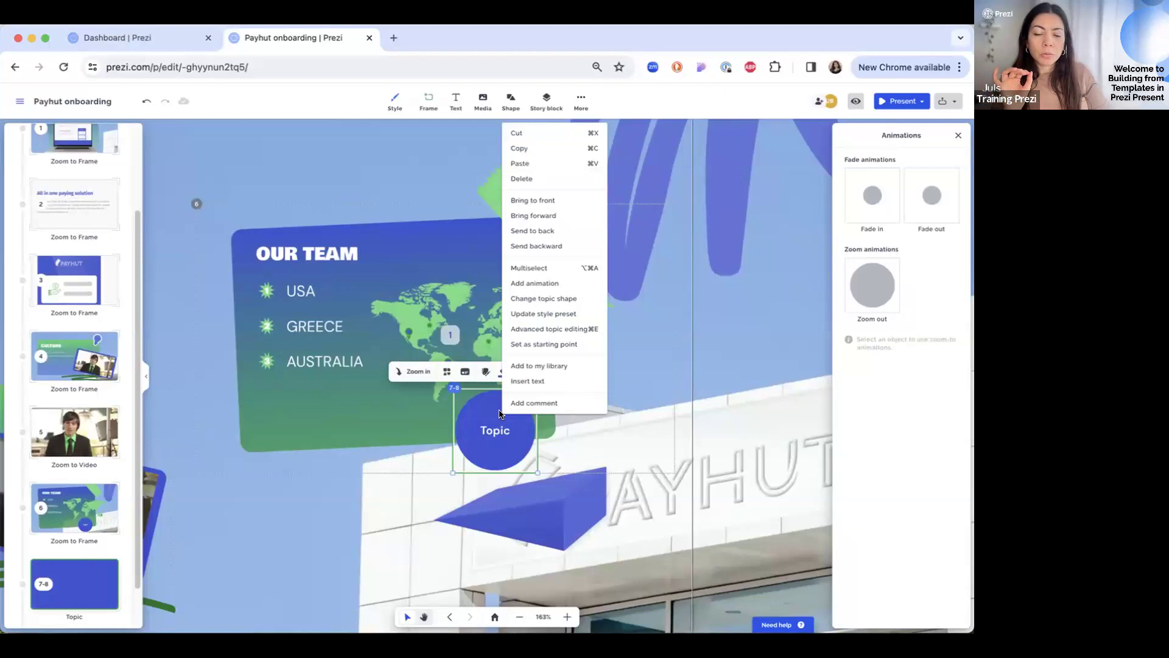
click(558, 328)
click(499, 457)
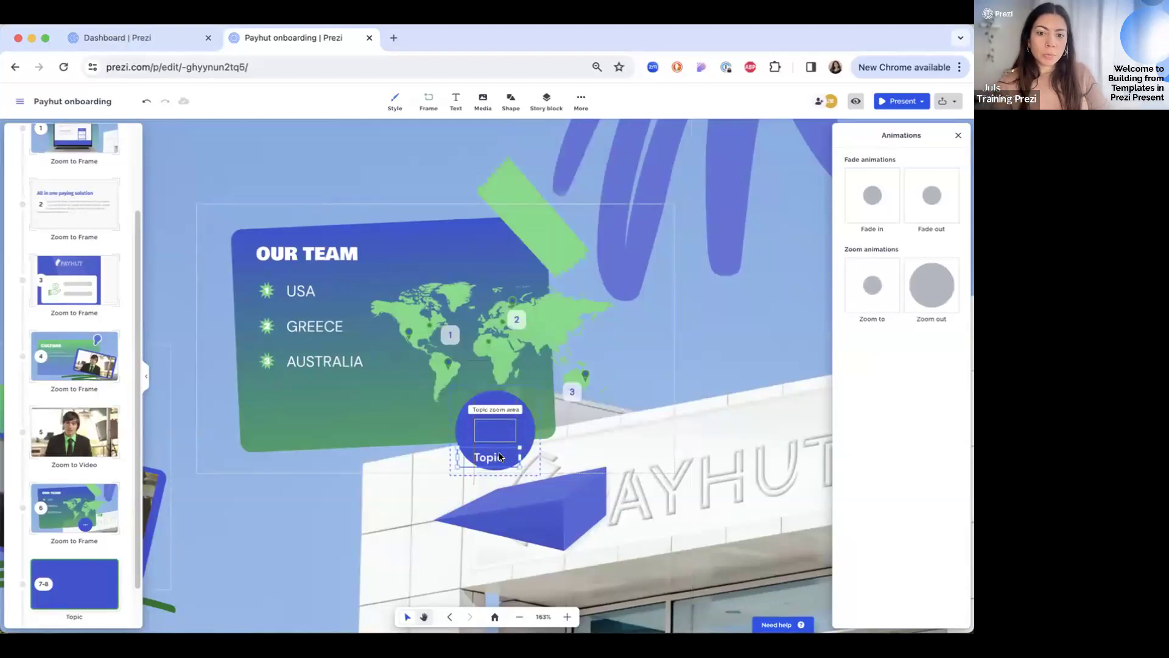
key(BackSpace)
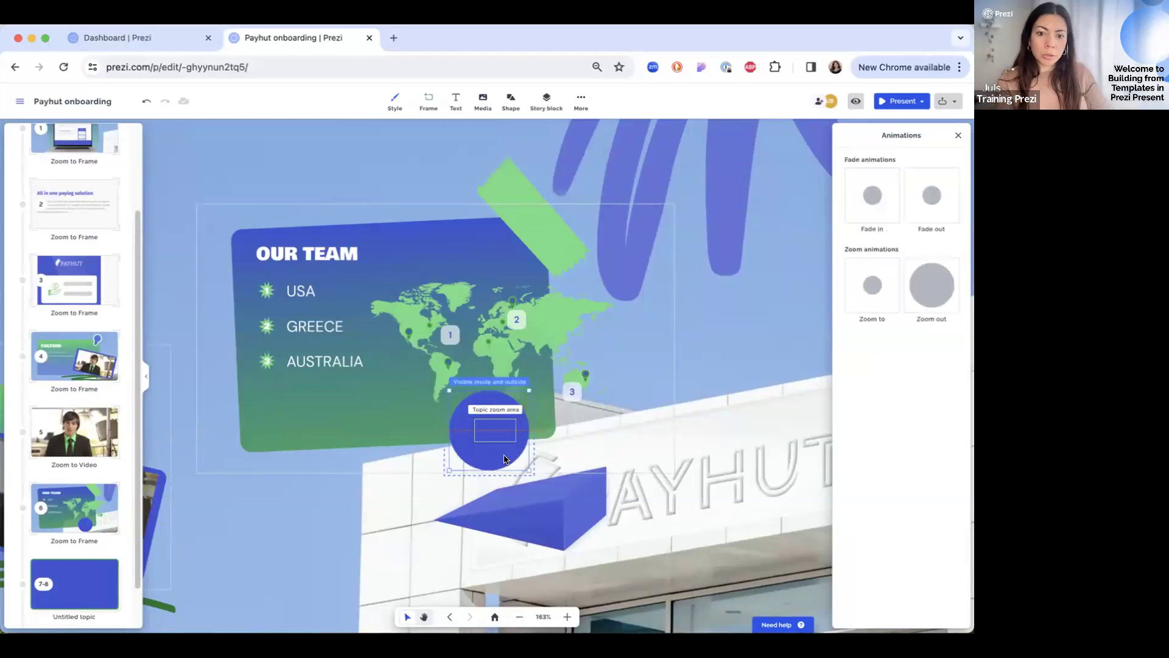
click(497, 456)
key(BackSpace)
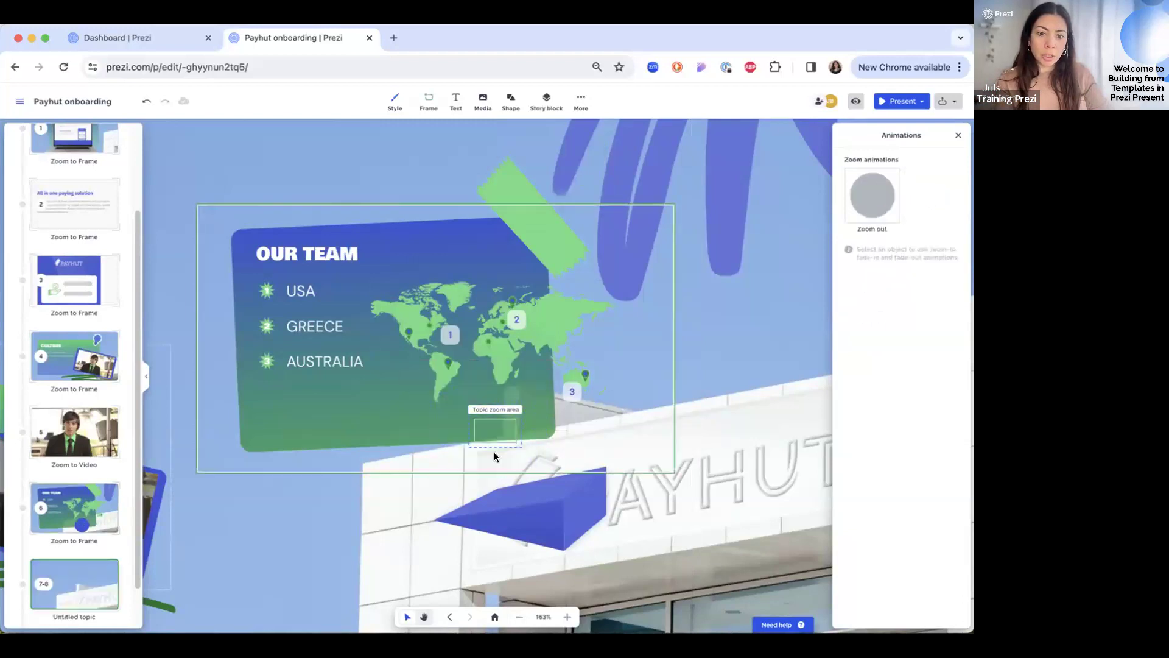
- Enlarge the topic zoom area to cover the card's lower-right corner below the map
click(506, 422)
drag(473, 442, 409, 467)
drag(497, 420, 531, 403)
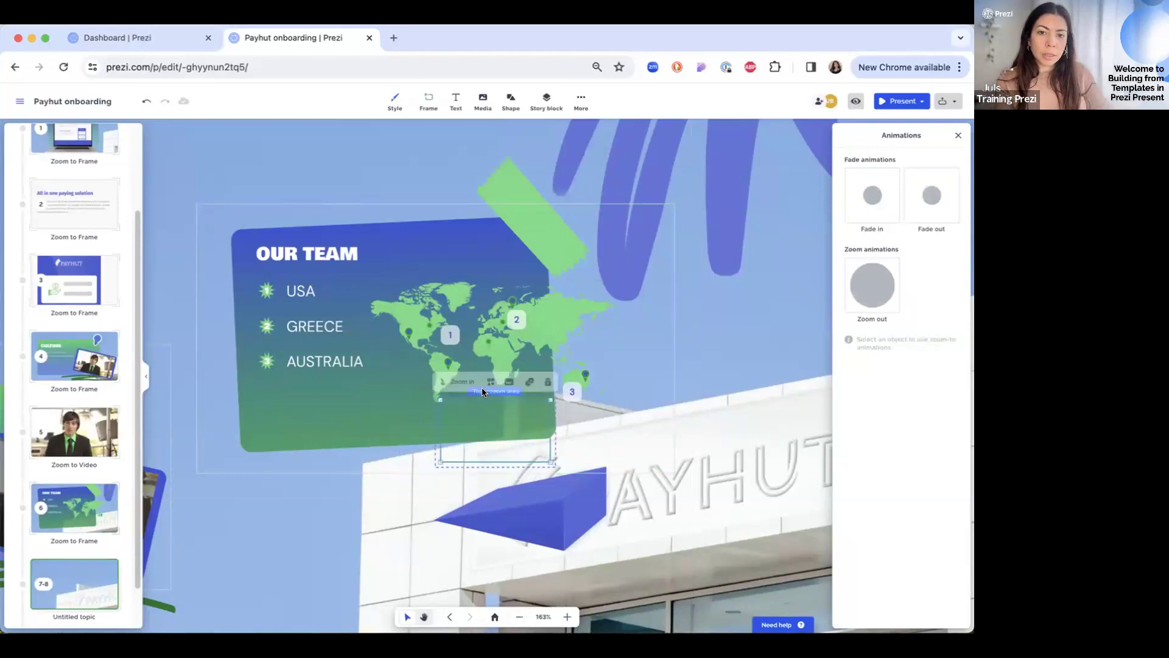
- Upload an image file from the PayHut folder for use as the topic's cover
click(483, 102)
click(543, 130)
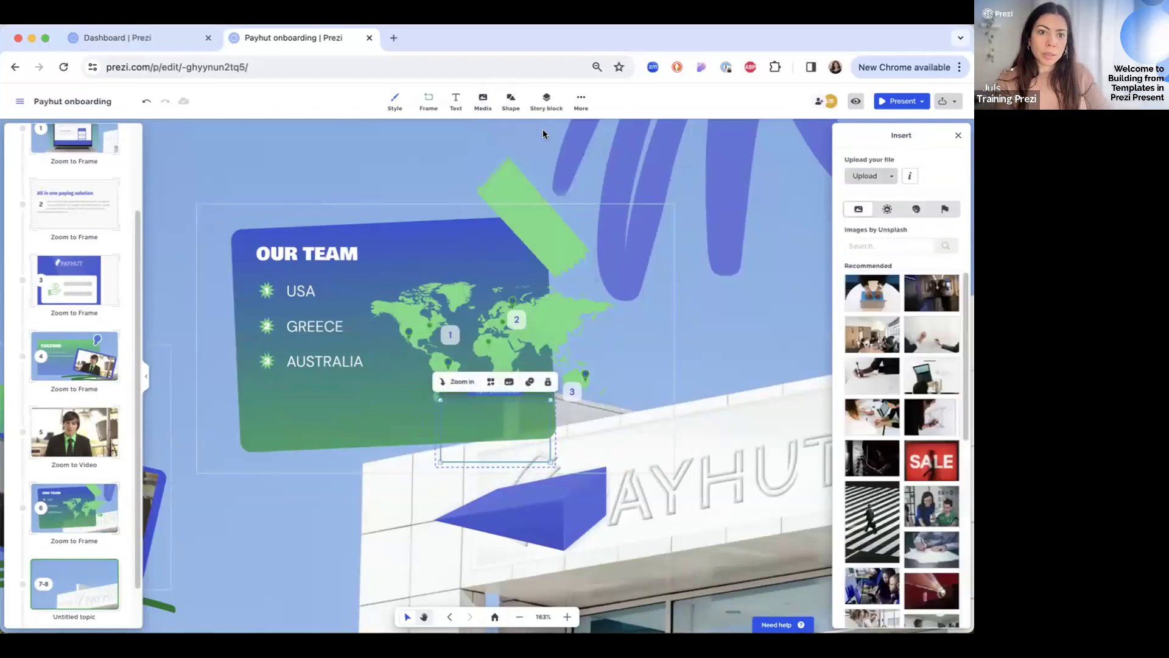
click(849, 173)
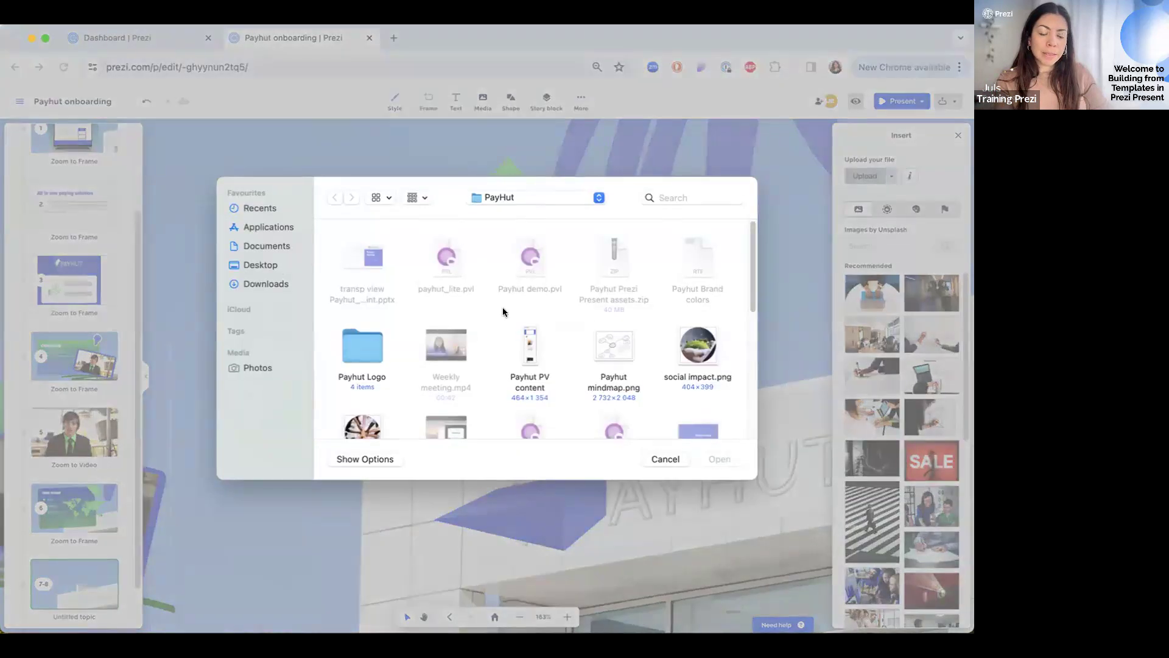
scroll(505, 310, down, 2)
scroll(505, 310, down, 2)
double_click(372, 341)
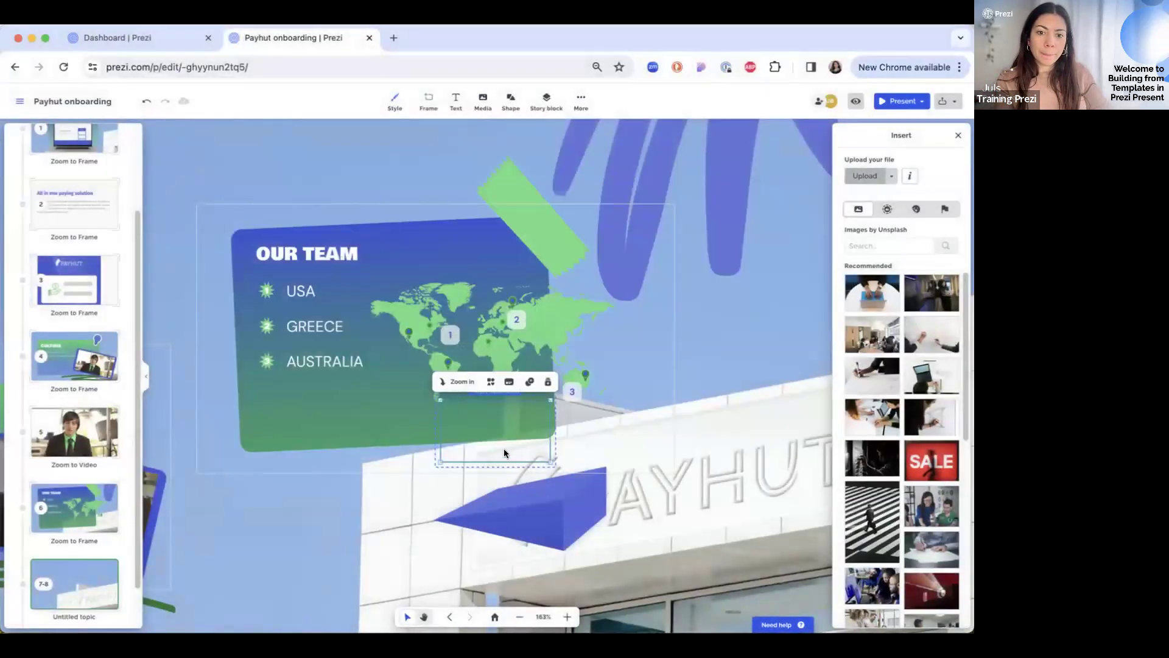
- Enlarge the uploaded team photo to span the topic zoom area and remove its background
scroll(505, 448, up, 5)
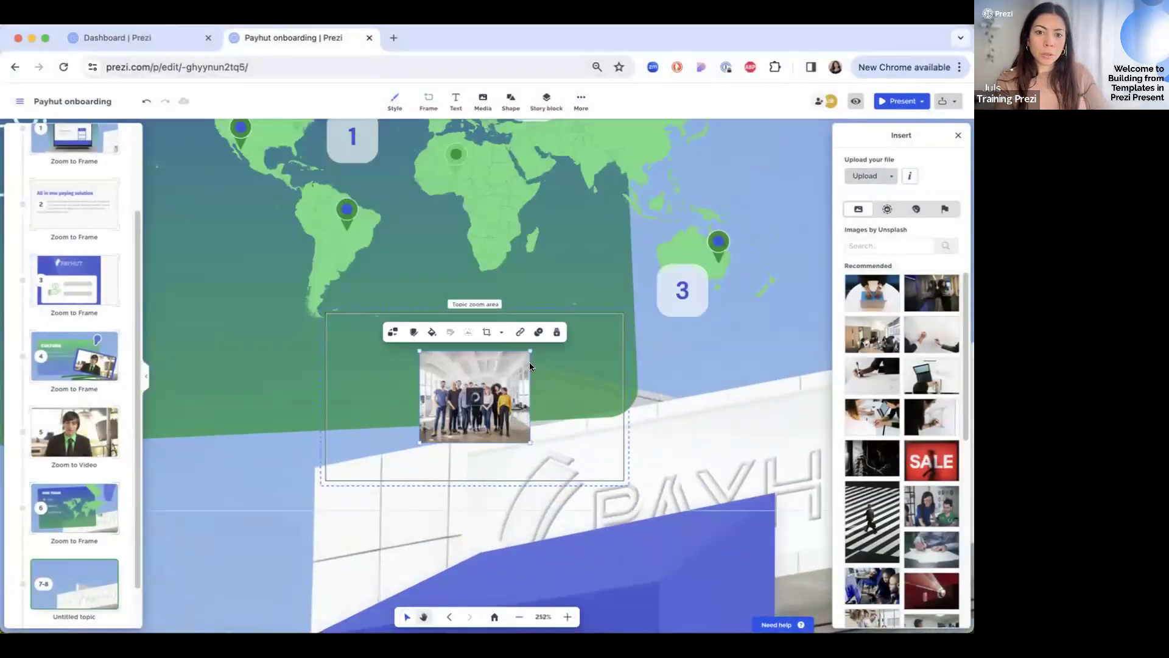
drag(531, 351, 626, 277)
drag(420, 443, 346, 485)
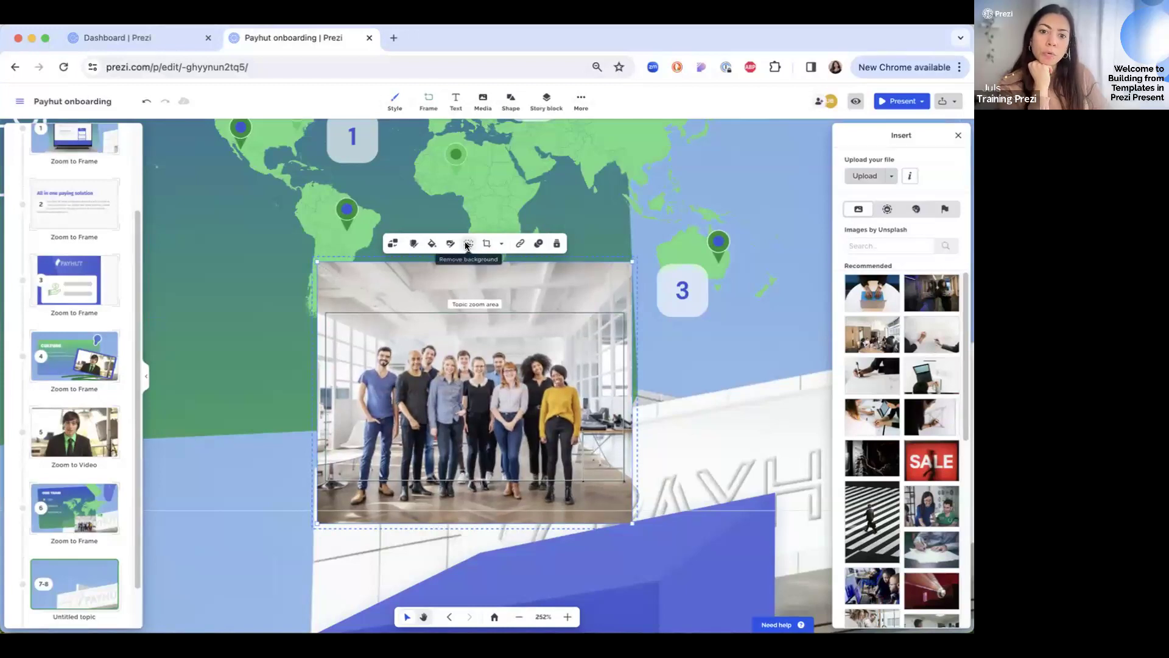
click(467, 244)
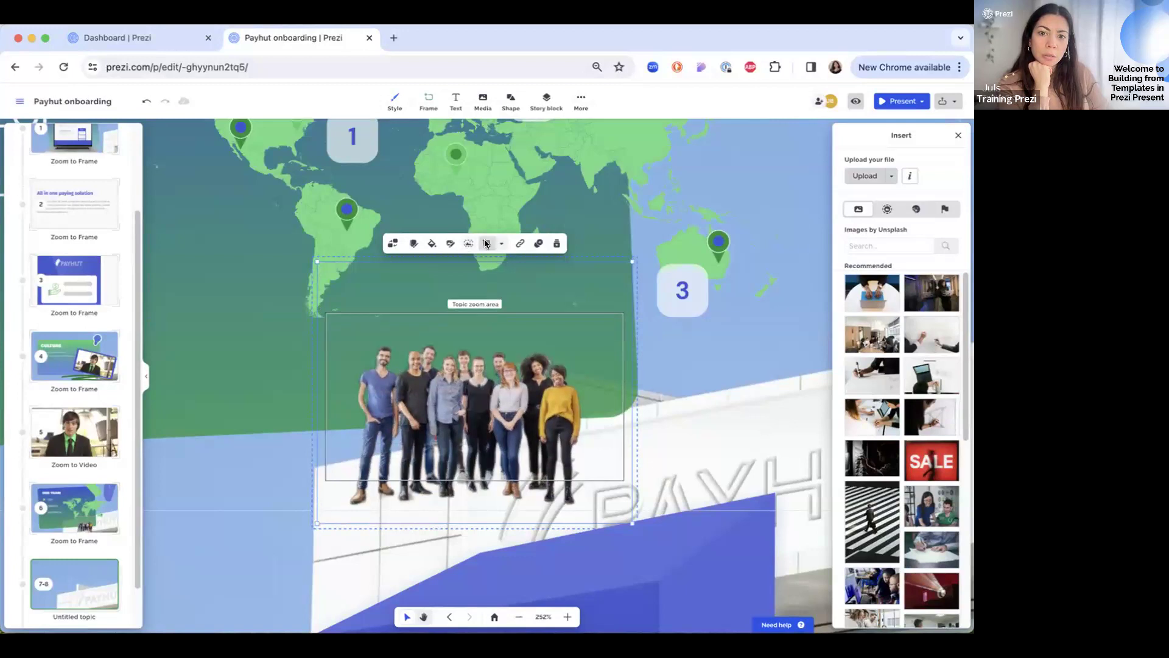
- Crop the team cutout on all four sides so its bounds fit closely around the group of people
drag(475, 262, 475, 333)
drag(632, 426, 602, 426)
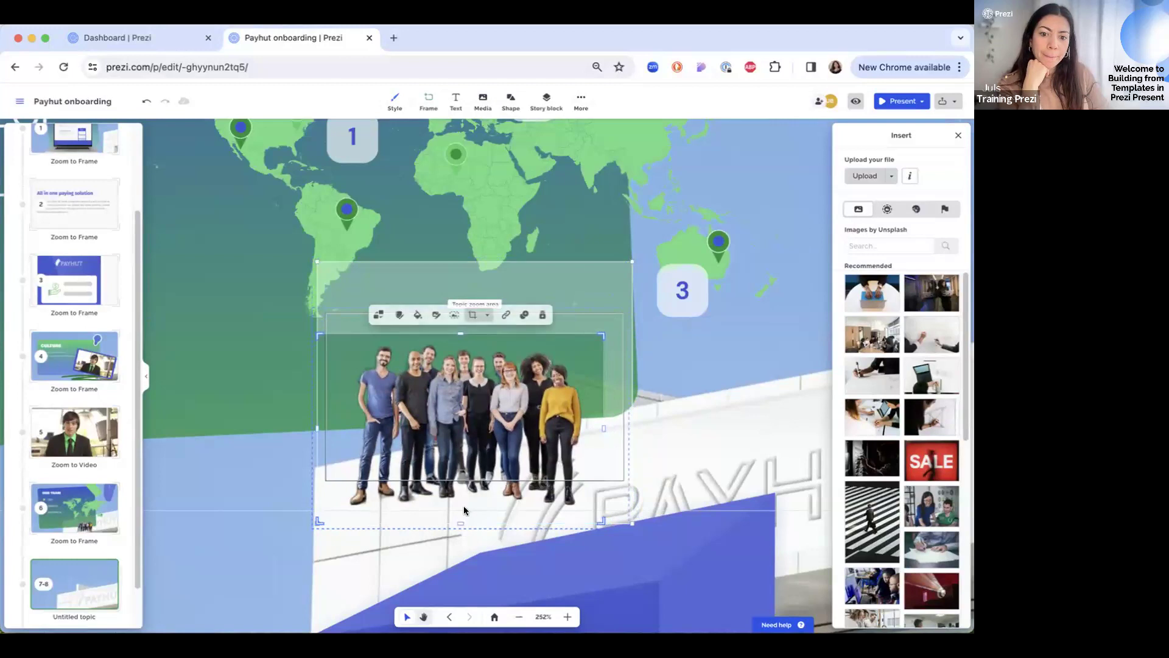
drag(457, 521, 461, 505)
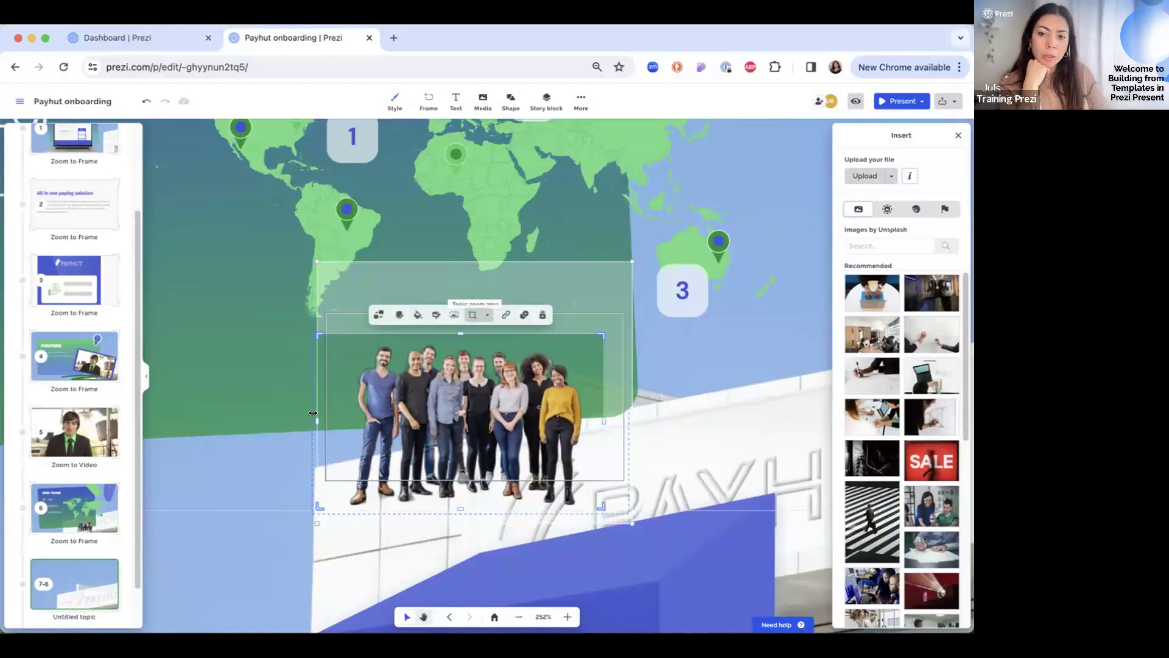
drag(318, 423, 345, 422)
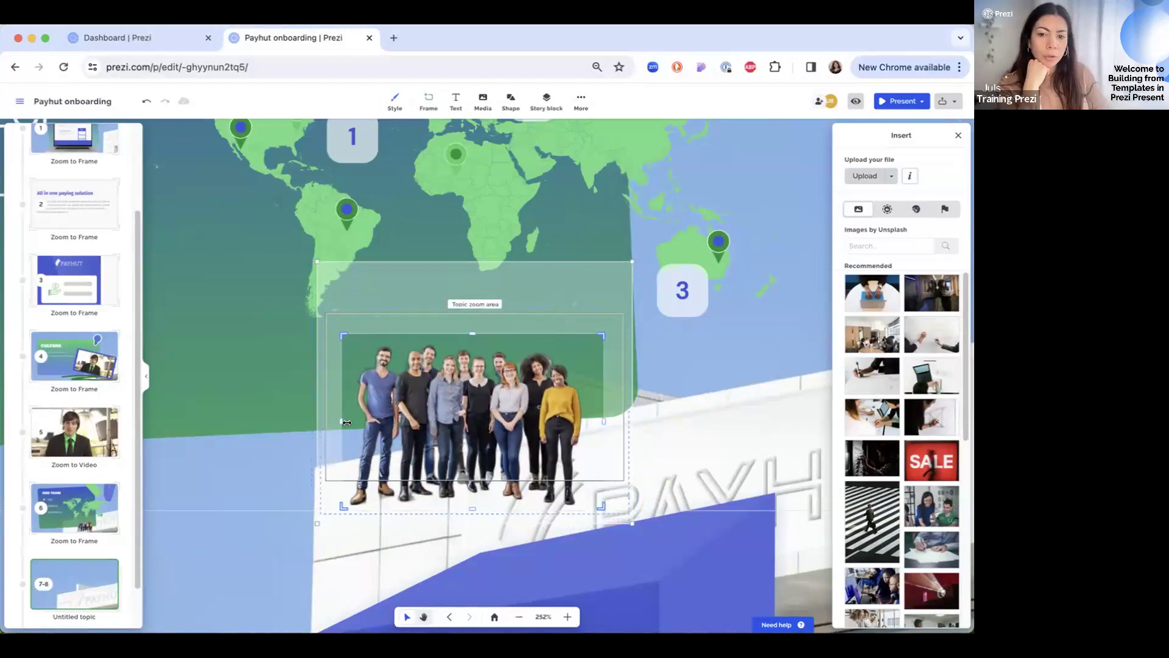
- Enlarge the cropped team cutout and place it over the card's lower-right corner, just below the map
click(243, 400)
drag(480, 388, 505, 336)
drag(359, 470, 258, 530)
drag(460, 412, 509, 382)
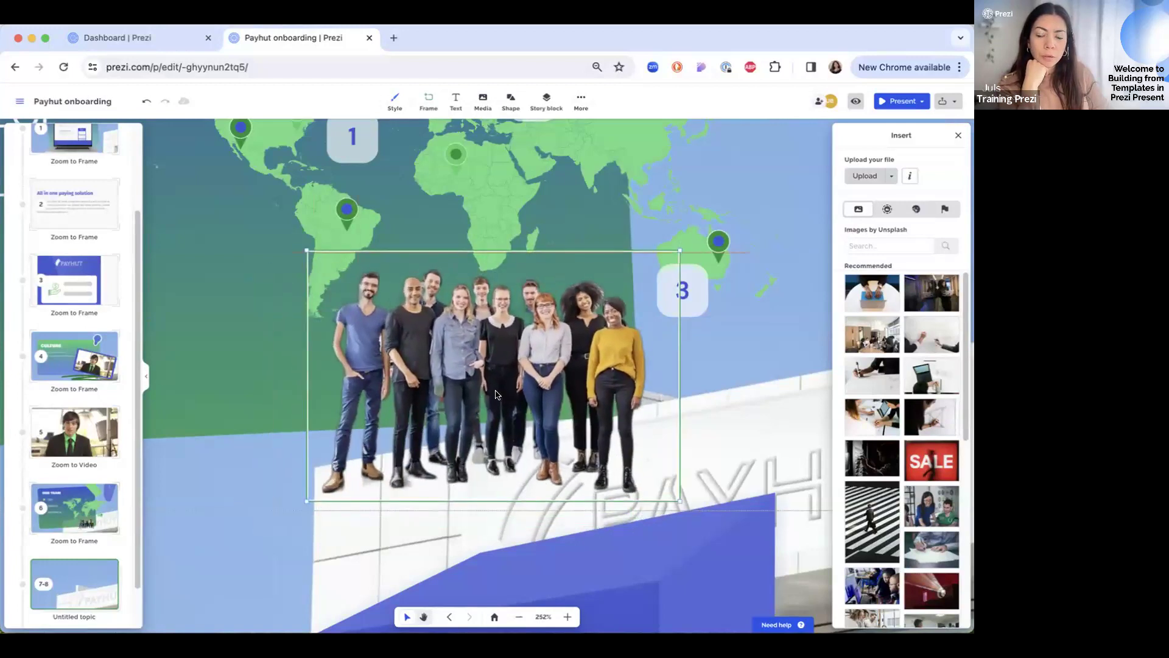
- Return to the overview and move the blue paper plane directly beneath the team cutout
click(523, 382)
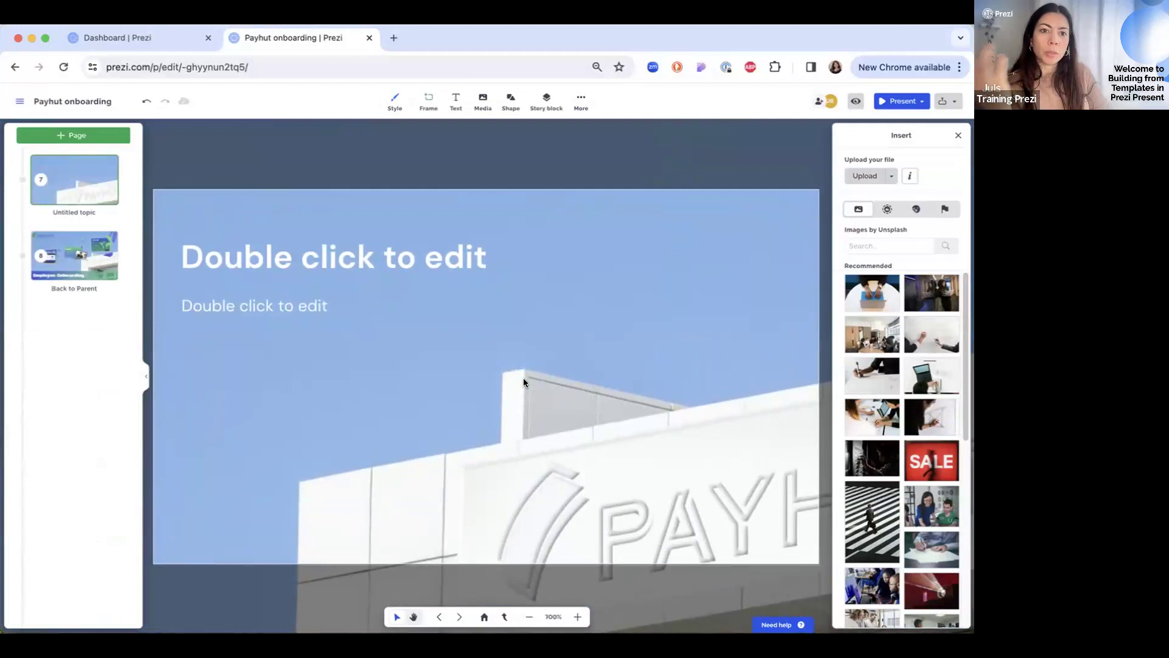
scroll(515, 407, down, 3)
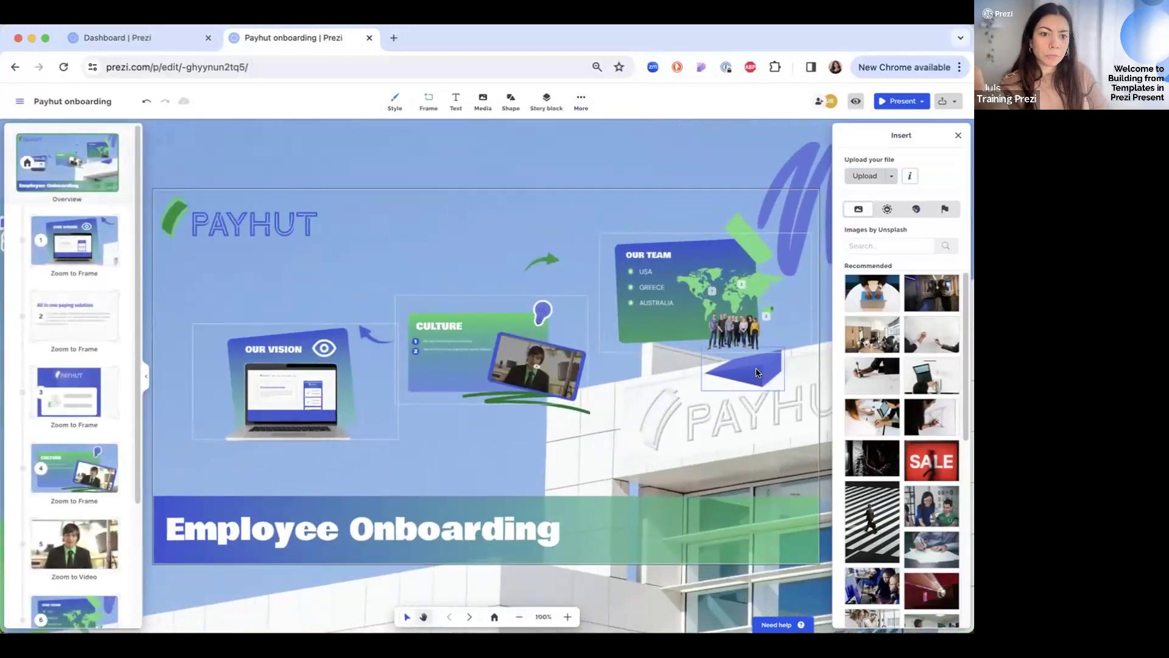
drag(757, 373, 742, 363)
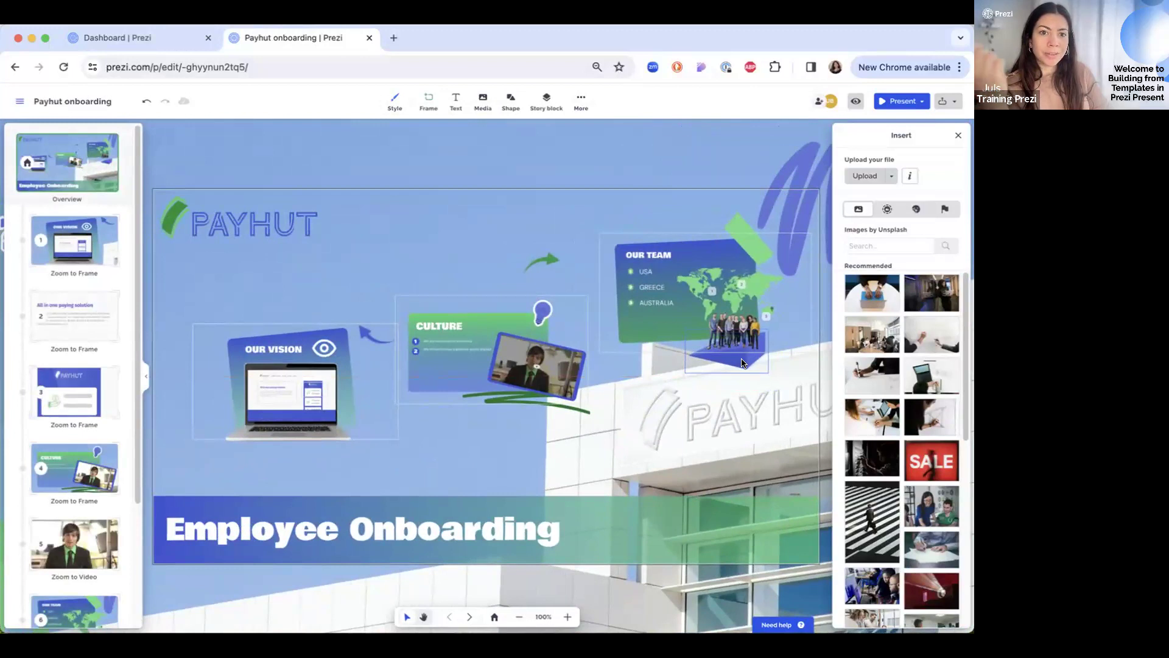
- Go to the Our Team frame and open the page behind the team cutout topic
scroll(92, 548, down, 3)
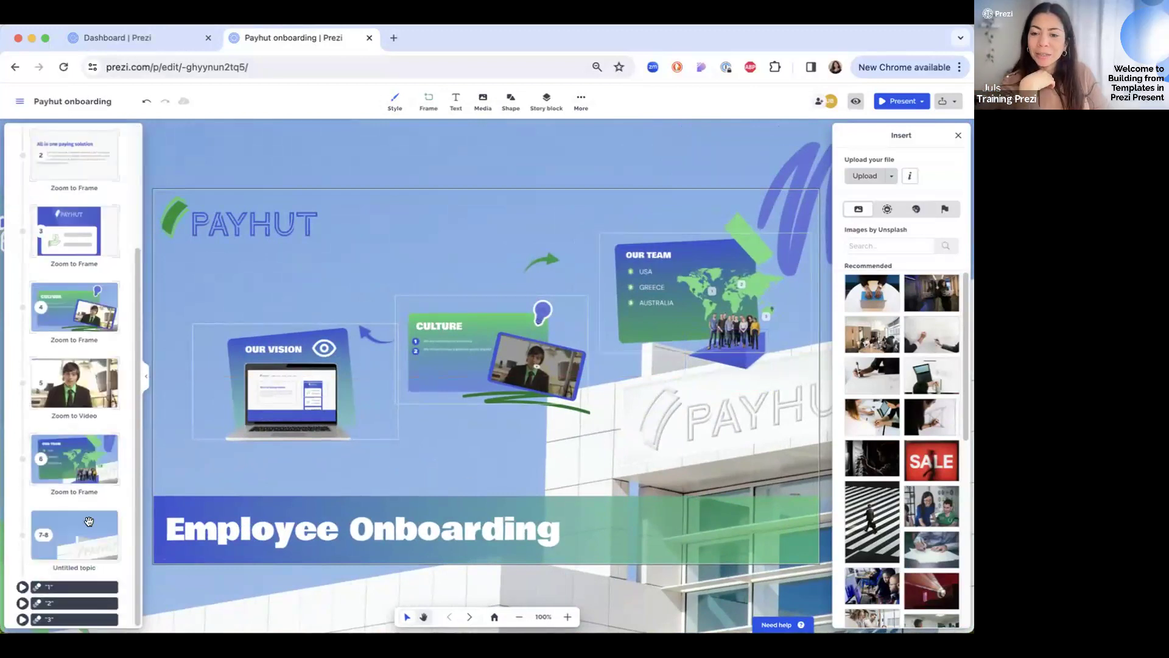
click(87, 479)
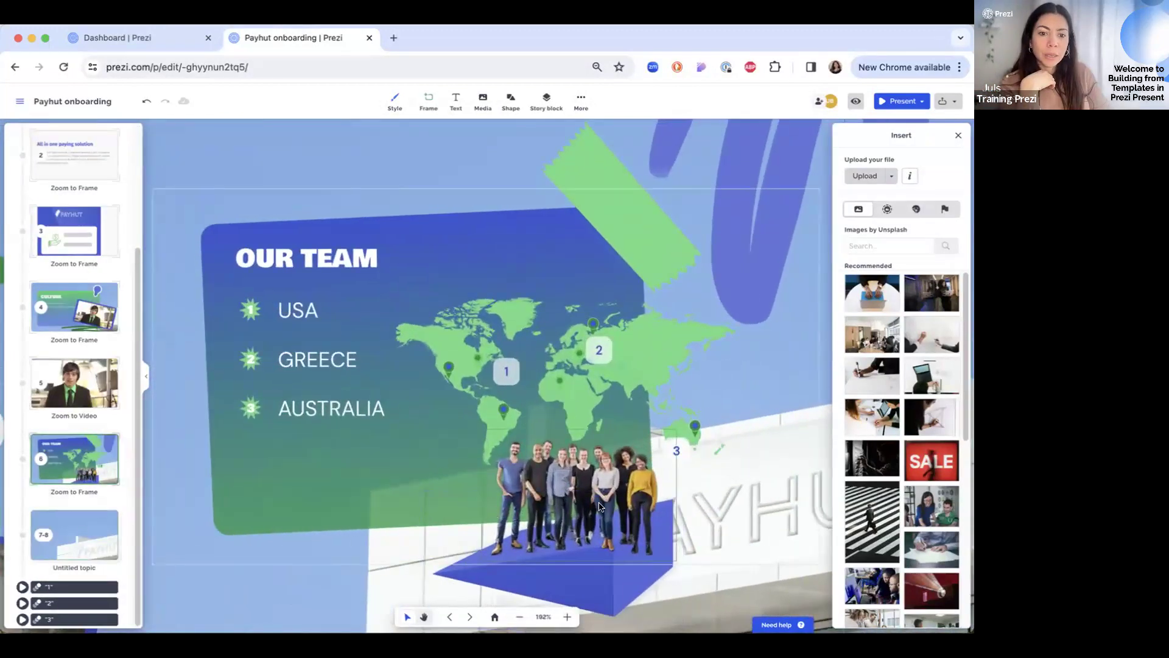
double_click(577, 512)
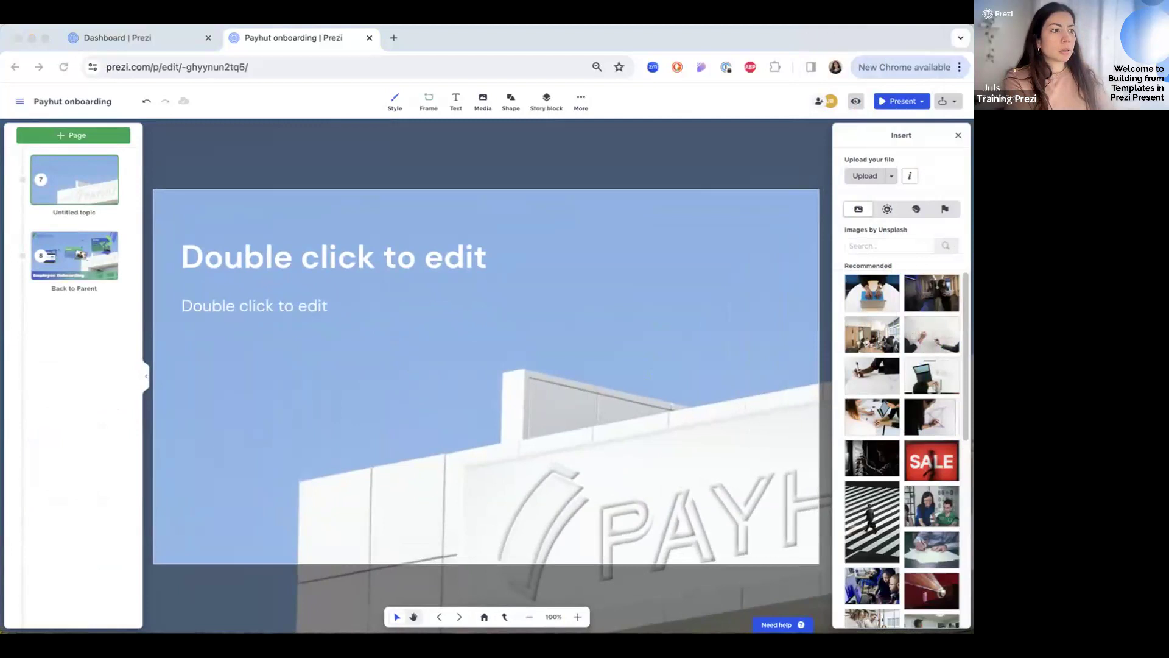
- Move the topic page's title slightly upward, set its text to MEET YOUR TEAM, and delete the subtitle placeholder
click(298, 234)
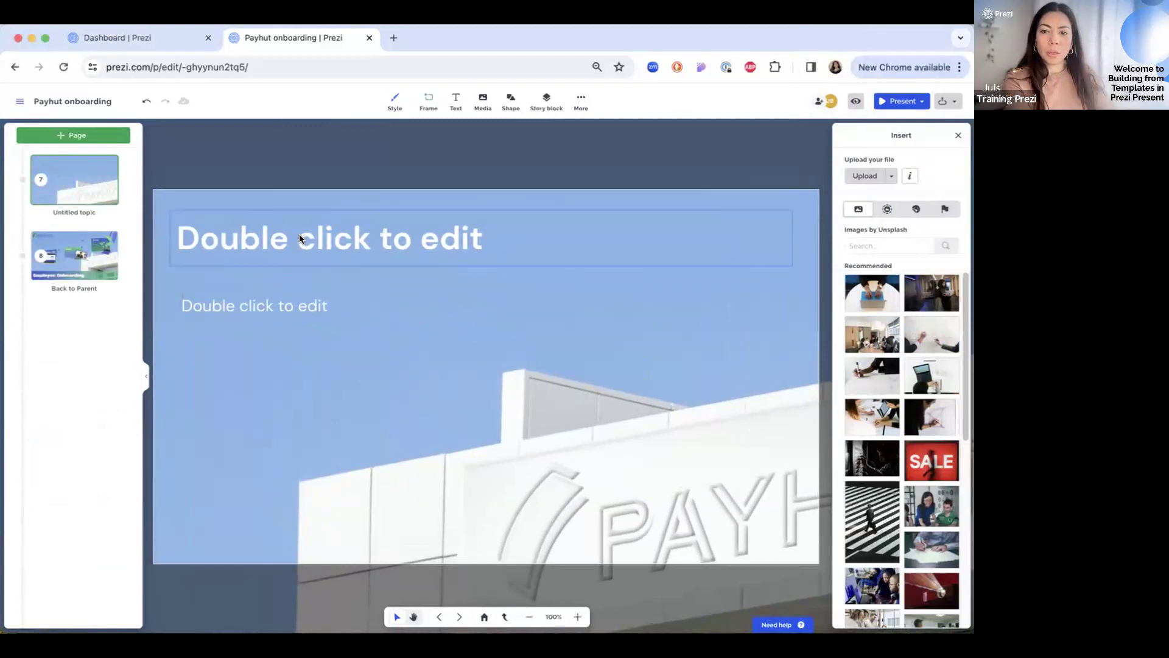
click(298, 234)
text(MWE)
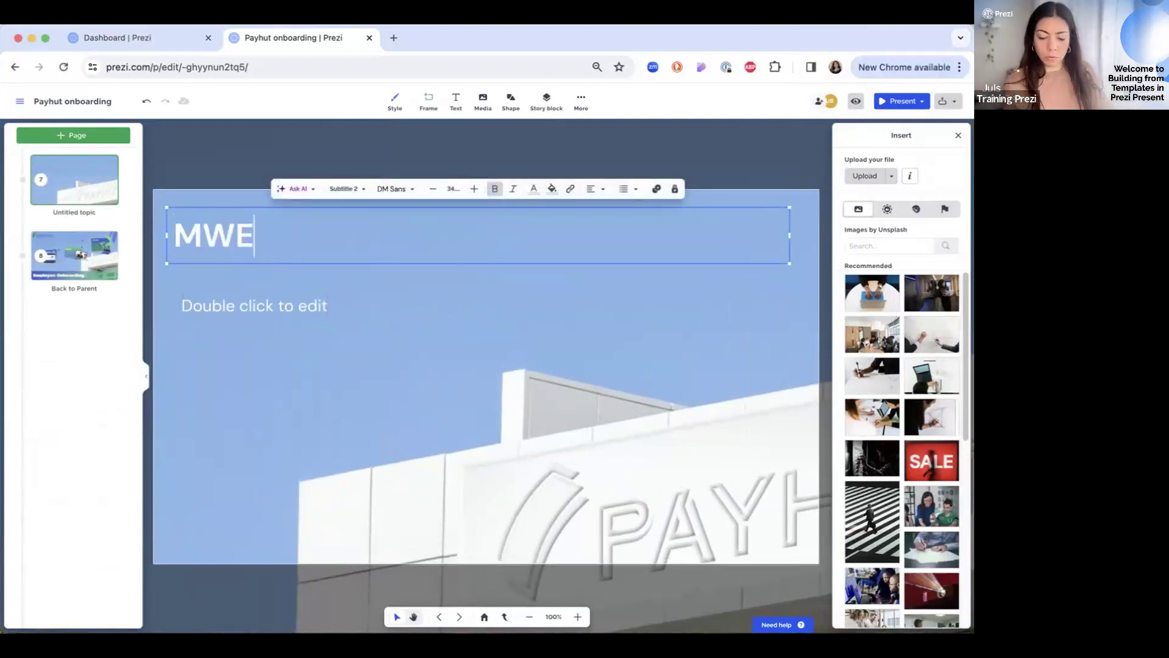
key(BackSpace)
key(BackSpace)
text(EET YOUR TAM)
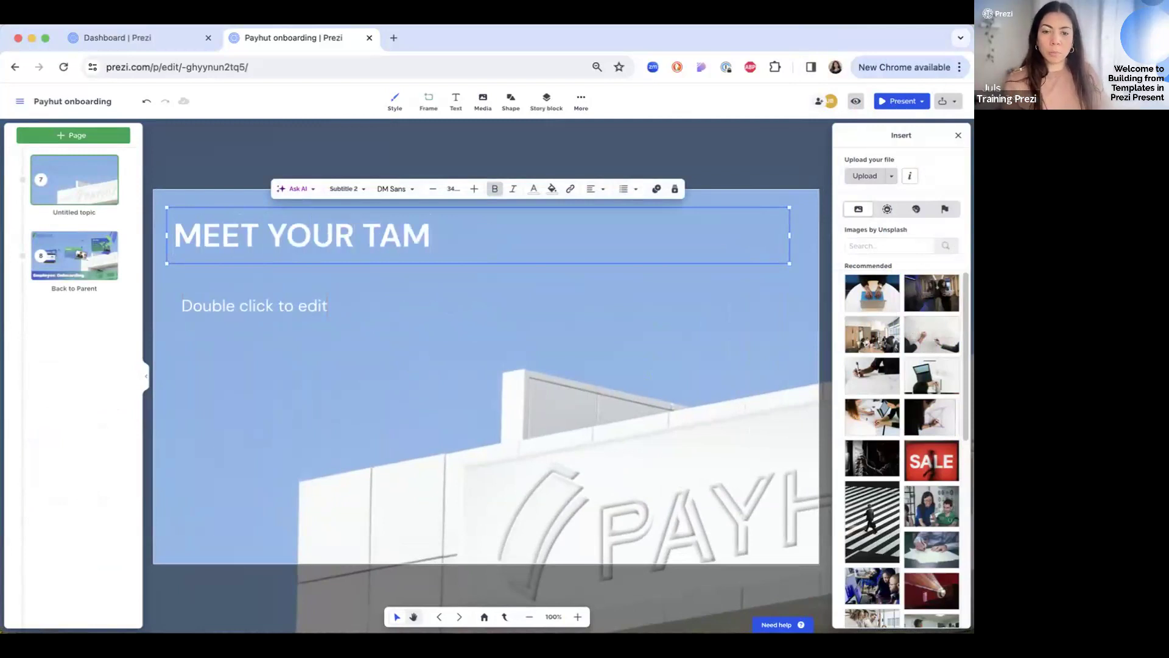
key(BackSpace)
text(EAM)
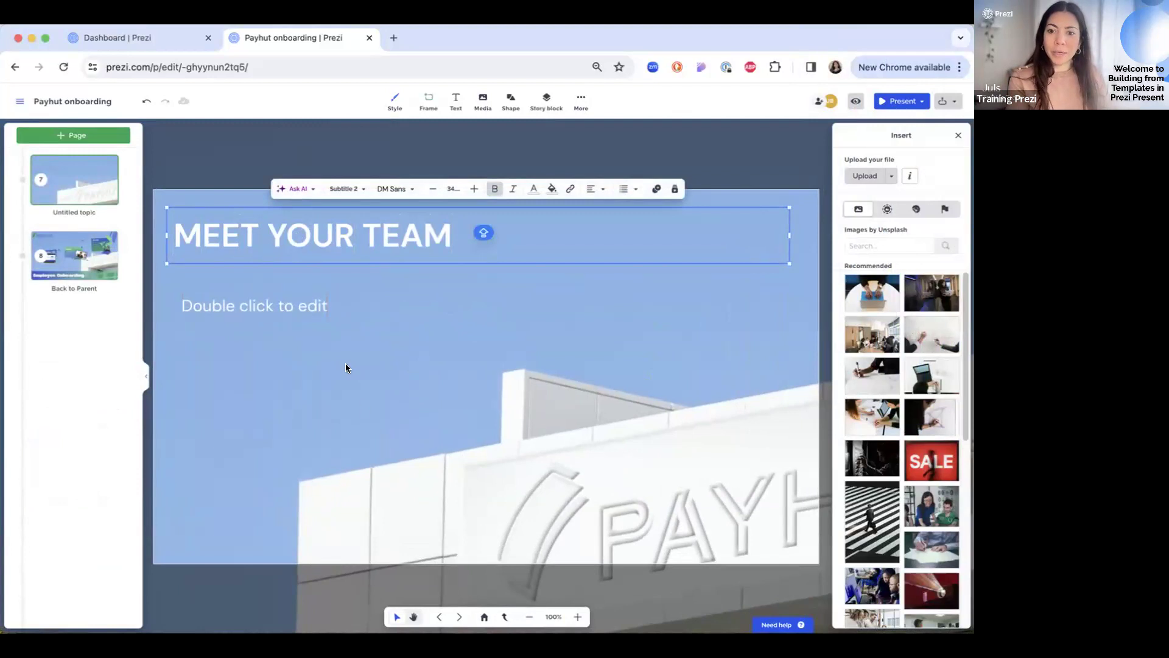
click(263, 300)
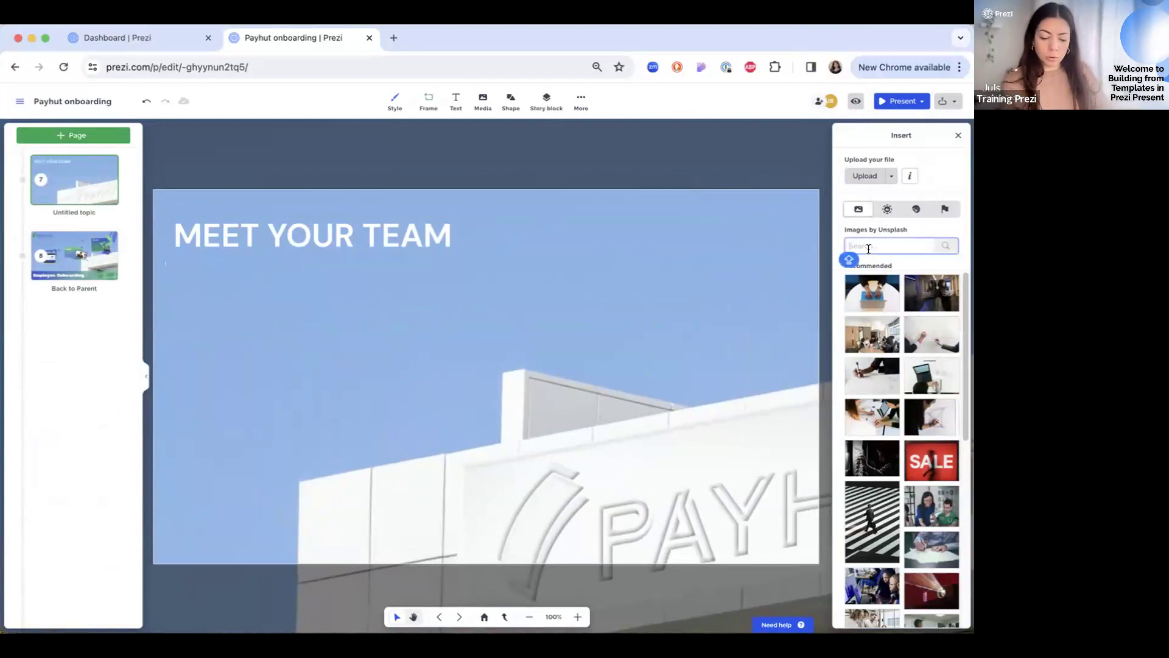
- Search the Unsplash images for EMPLOYEE, insert the photo of the woman in a grey blazer, and enlarge it
text(EMPLOYEE)
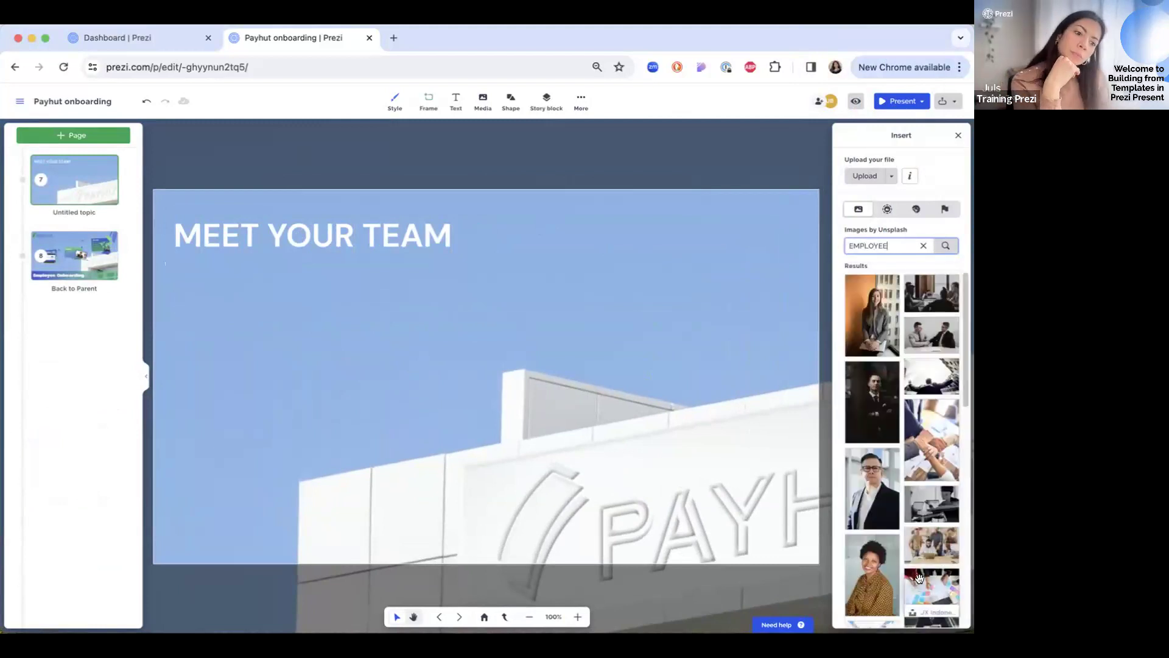
click(872, 317)
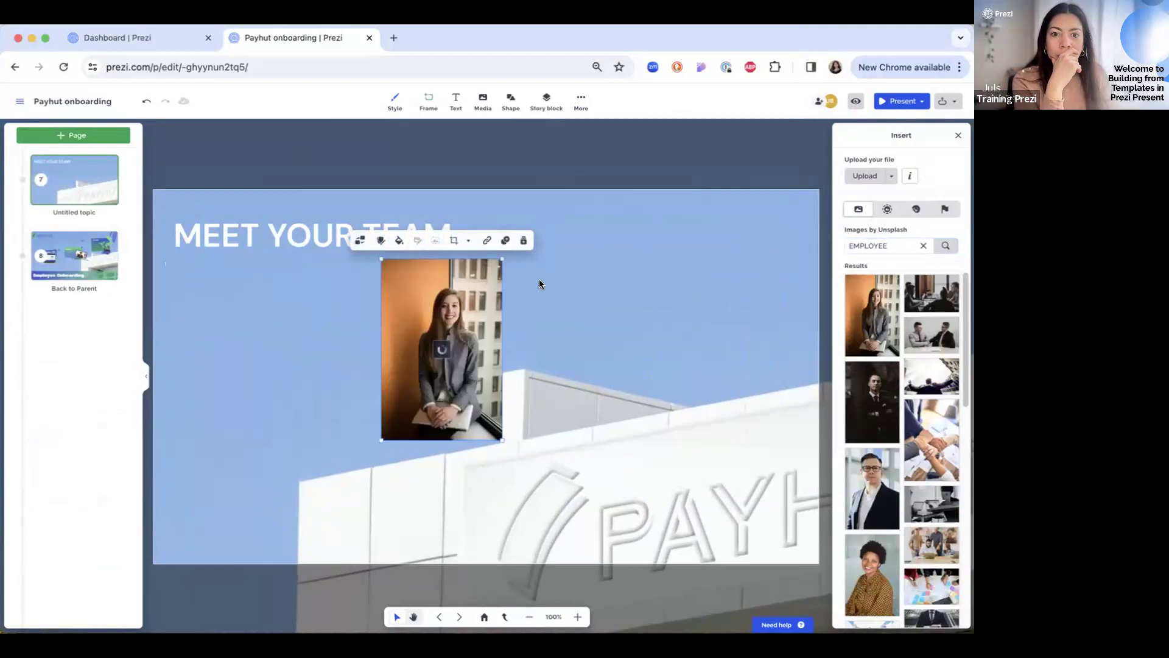
drag(450, 305, 609, 260)
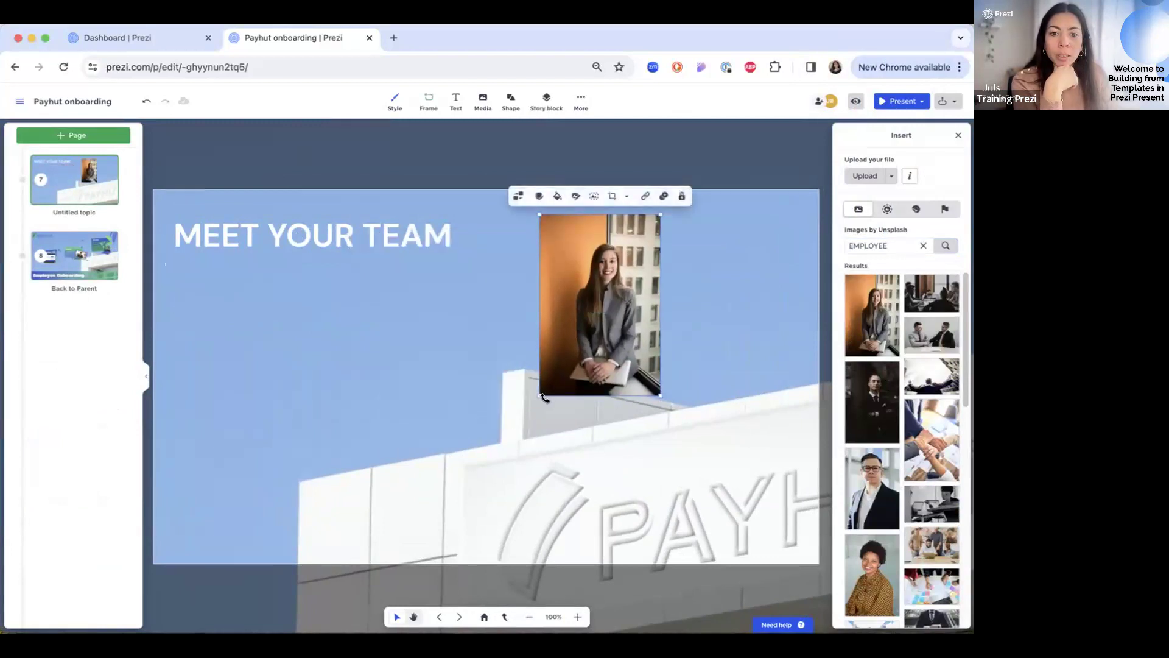
drag(529, 403, 280, 521)
drag(546, 360, 479, 366)
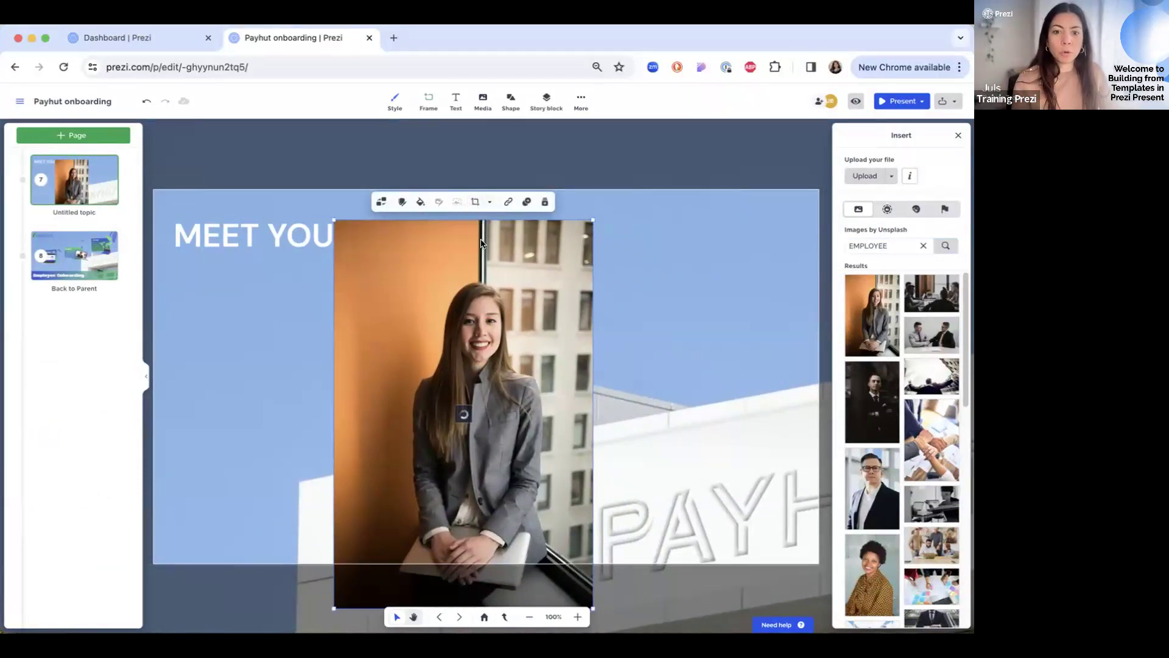
- Remove the photo's background and place the slightly enlarged cutout of the woman at the page's left side below the title
drag(510, 347, 261, 372)
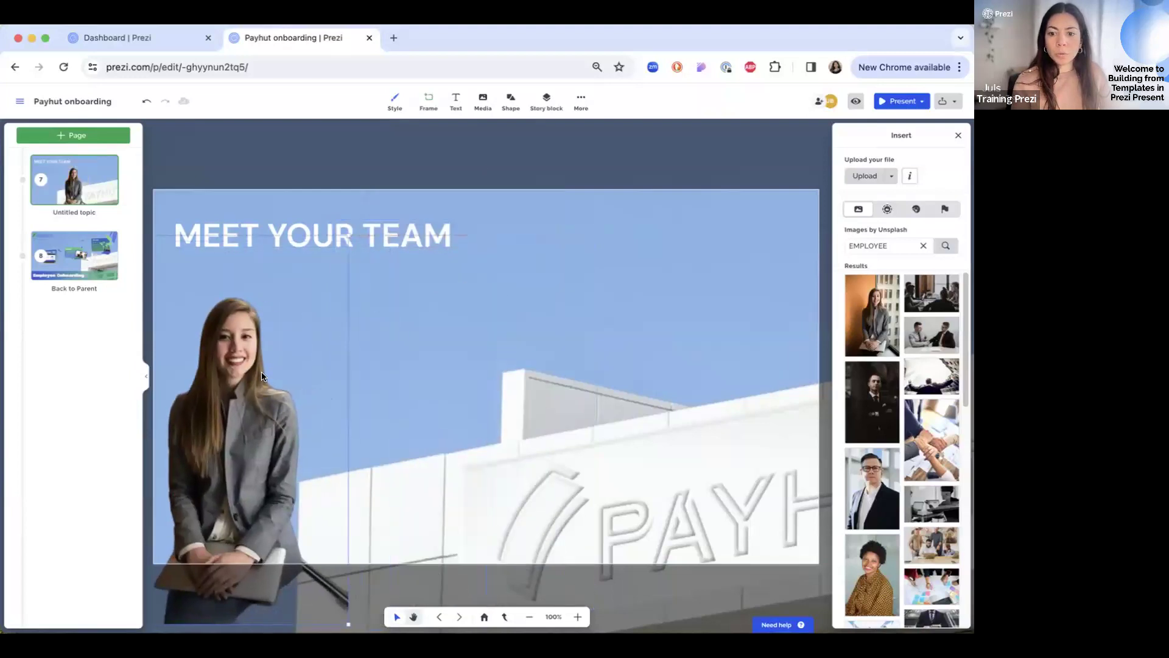
click(355, 231)
drag(352, 241, 404, 222)
- Duplicate the woman's cutout beside the original and fill the copy with the dark green scheme color
key(super+v)
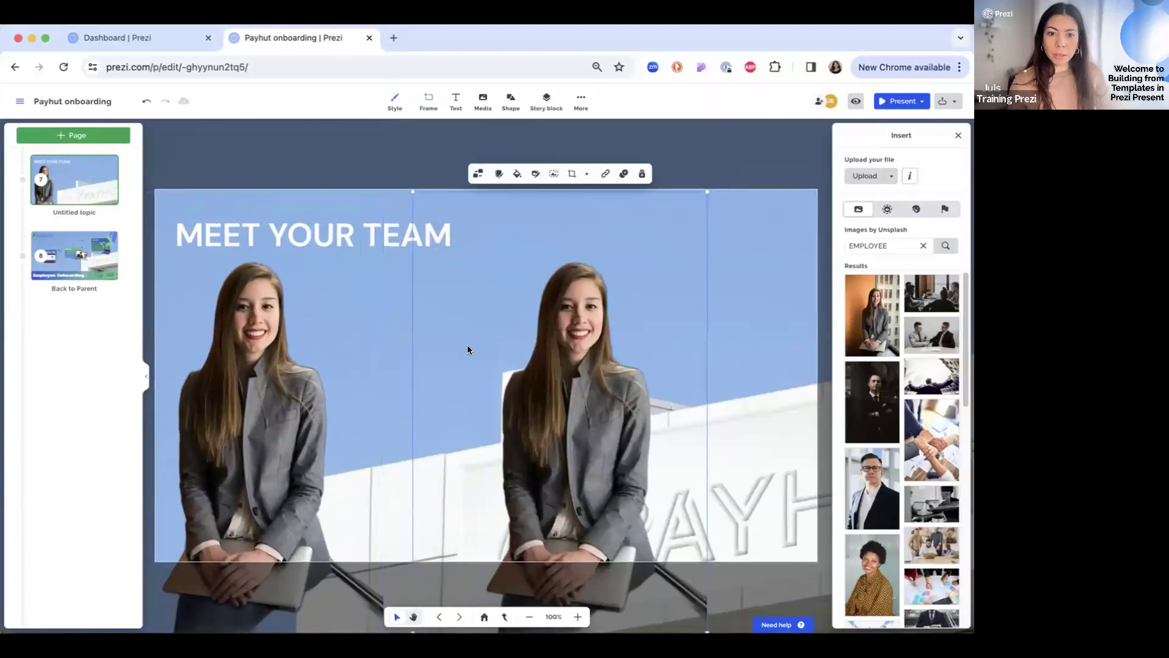
drag(579, 348, 416, 352)
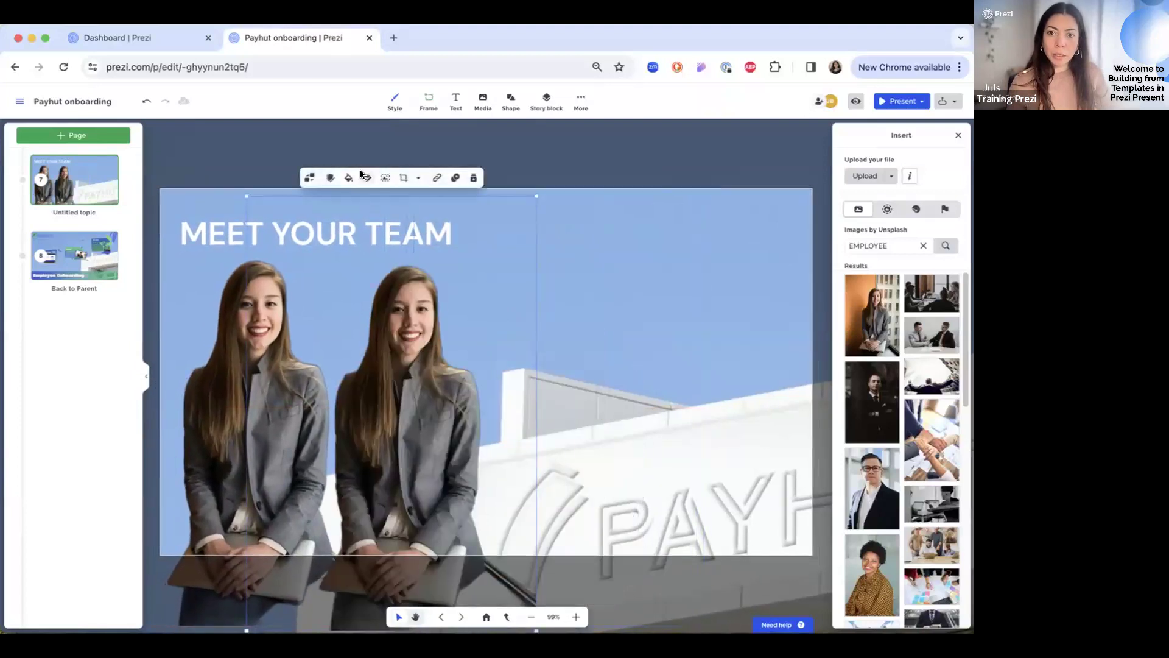
click(344, 178)
click(361, 230)
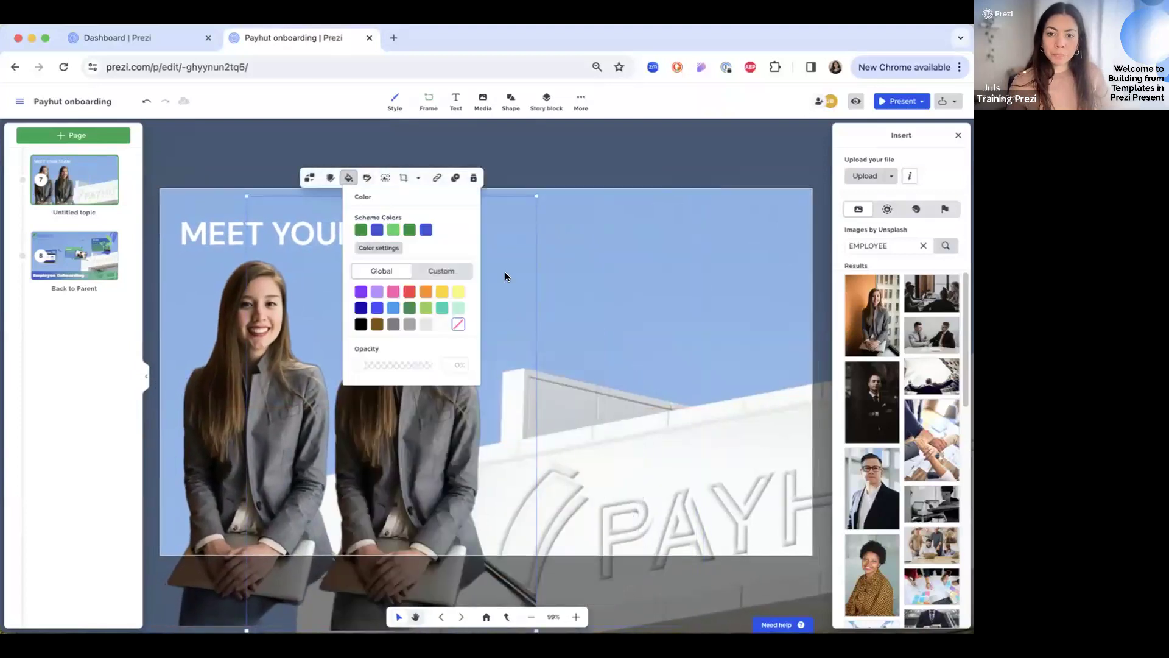
- Place the green copy behind the original cutout, offset slightly to the right as a green edge
drag(429, 419, 310, 380)
right_click(337, 351)
click(370, 192)
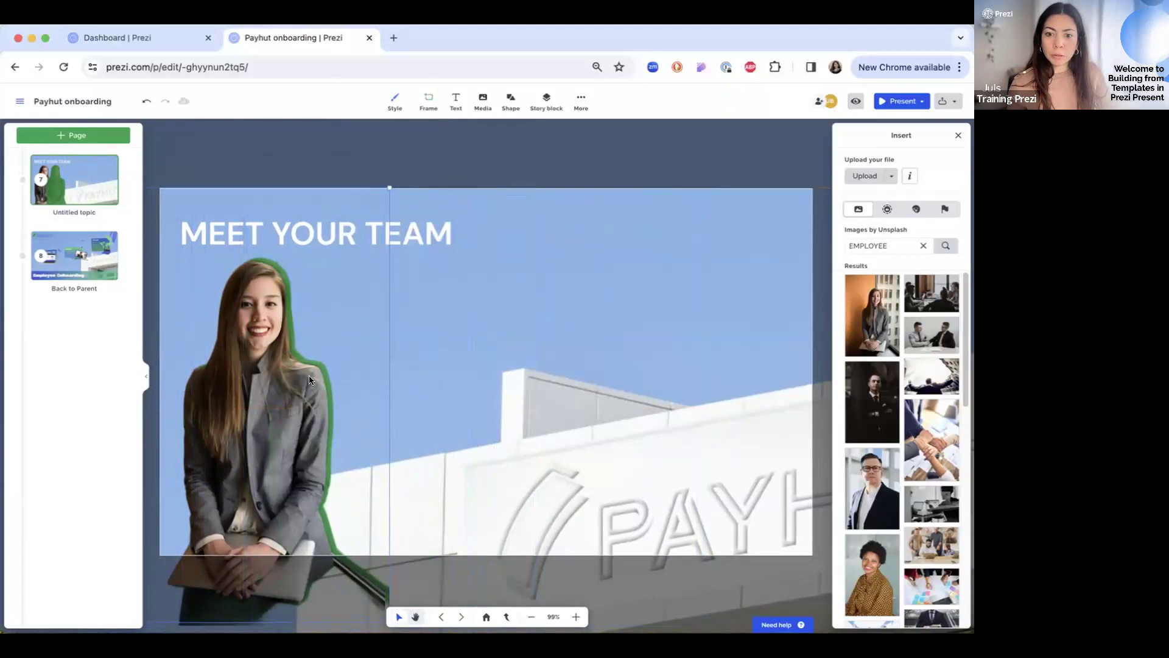
key(Right)
- Add a text box to the right of the woman with the employee's first name above Customer Success
click(619, 356)
drag(499, 396, 602, 306)
click(601, 305)
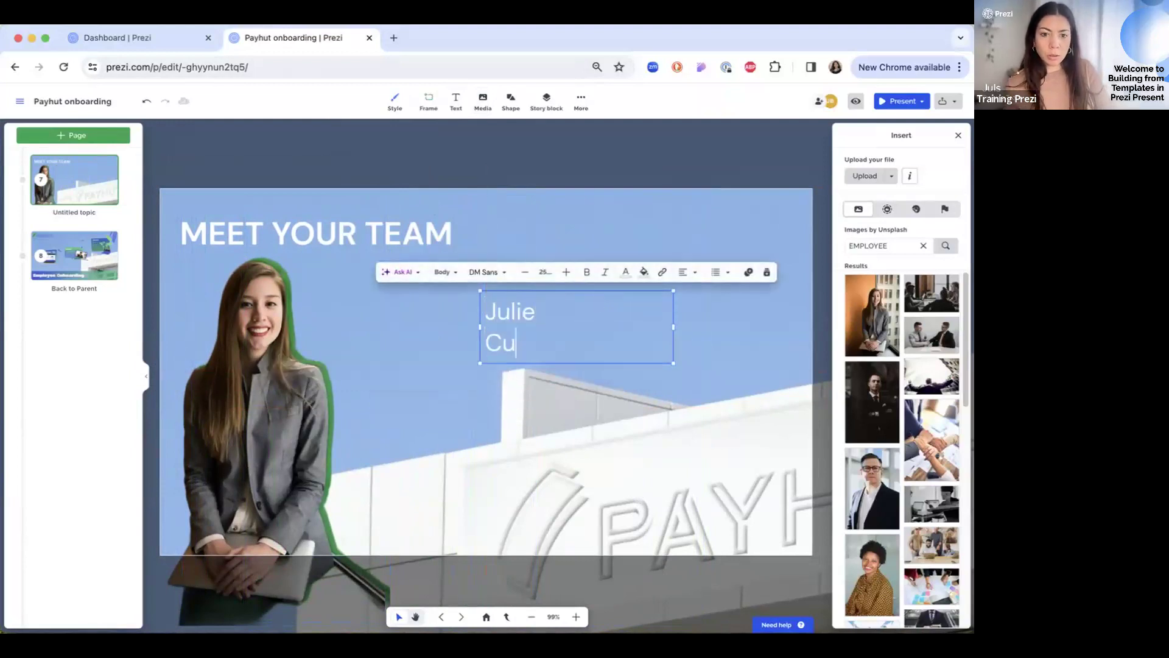
text(Julie Customer Success)
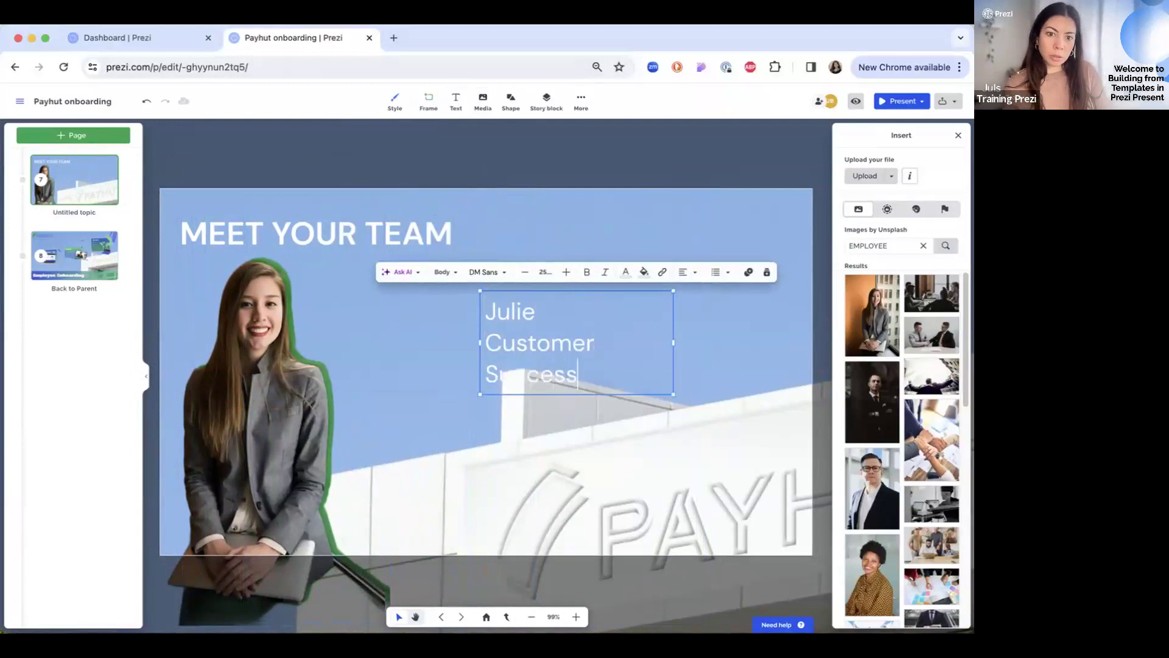
- Center the label's text and widen its box so Customer Success fits on one line
click(688, 272)
click(704, 254)
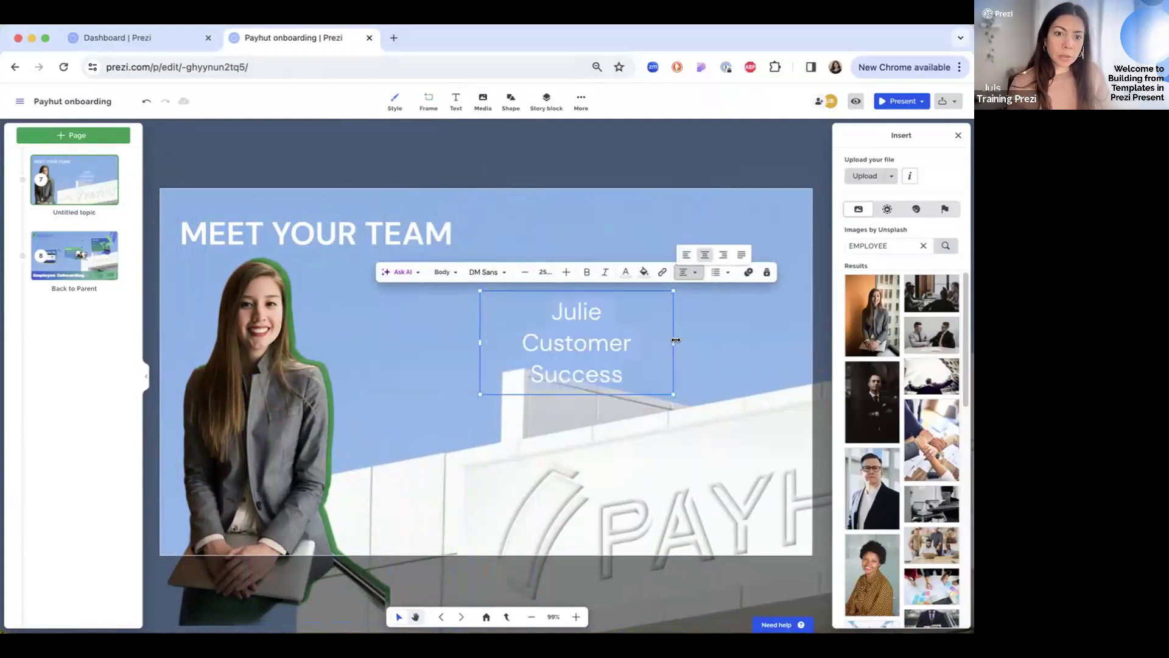
drag(675, 340, 743, 339)
drag(638, 331, 611, 337)
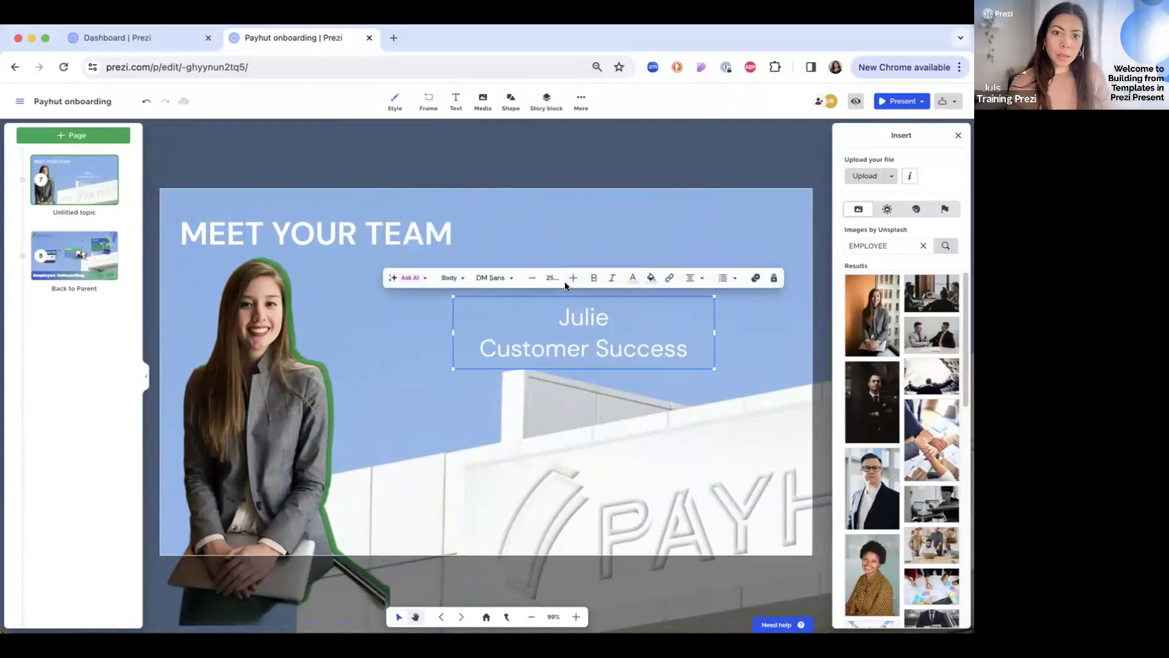
- Fill the employee label with the dark green scheme color and round its corners
click(650, 278)
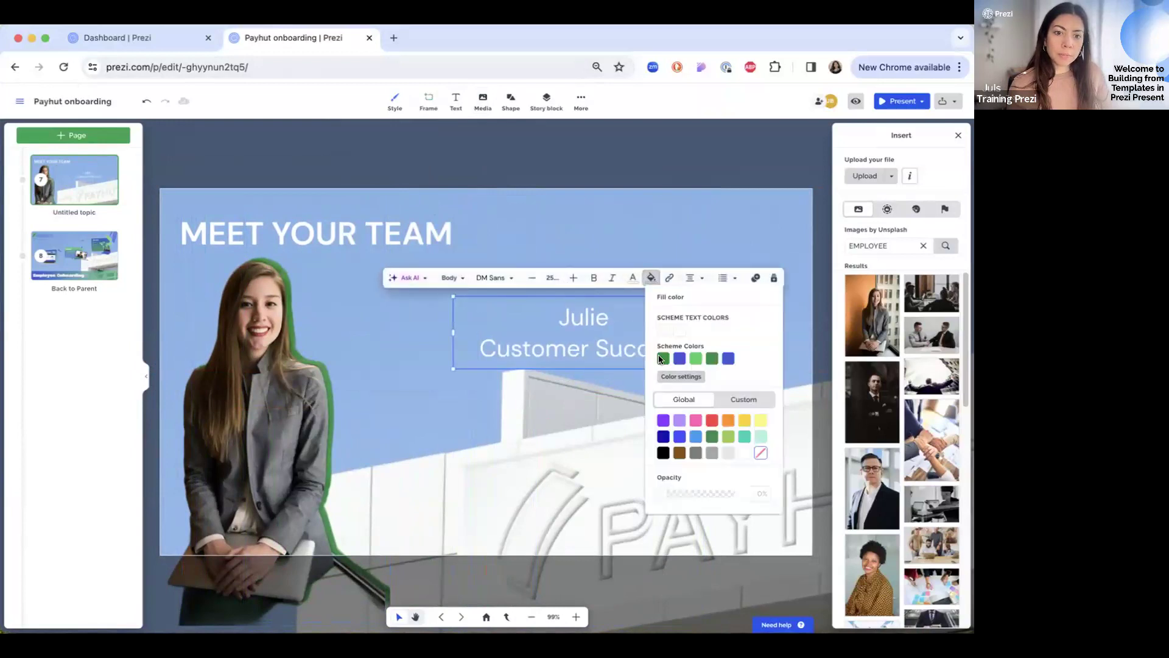
click(662, 359)
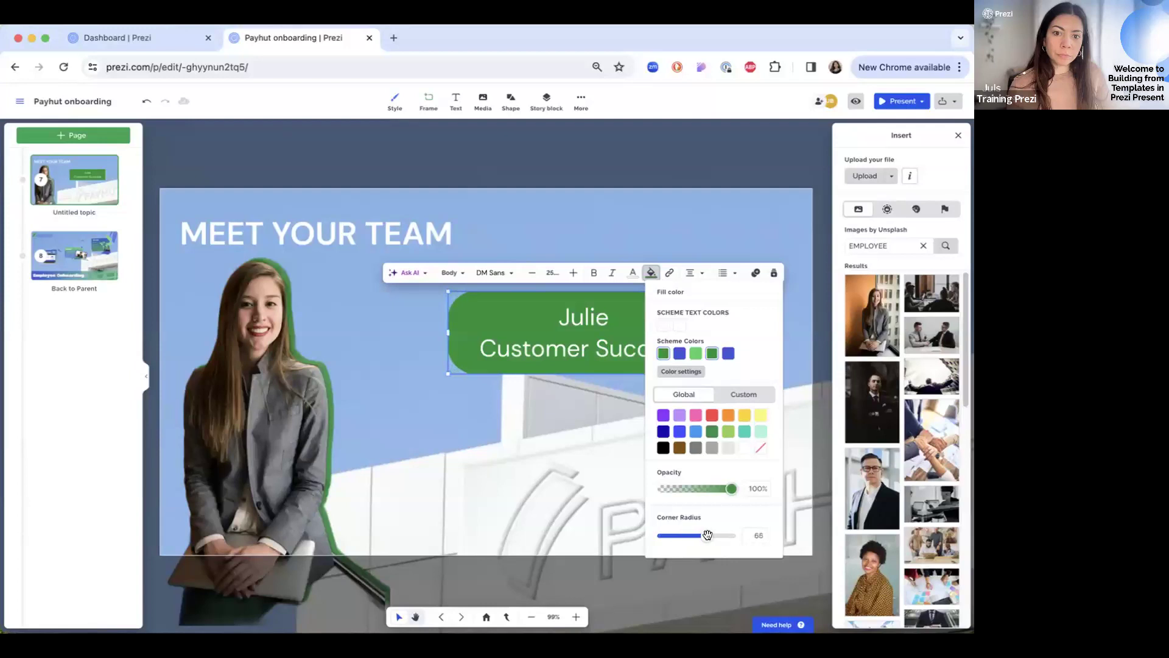
- Make the employee's name bold, then enlarge the green label and move it slightly down beside the woman
double_click(566, 317)
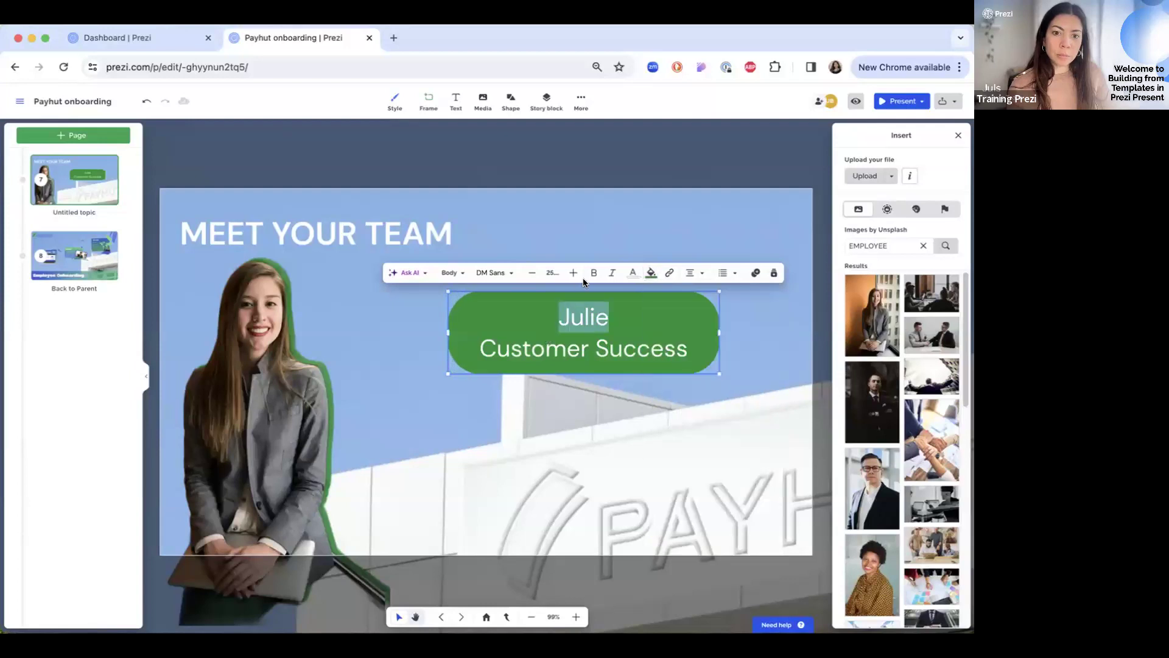
drag(506, 362, 398, 388)
click(470, 351)
drag(615, 360, 618, 384)
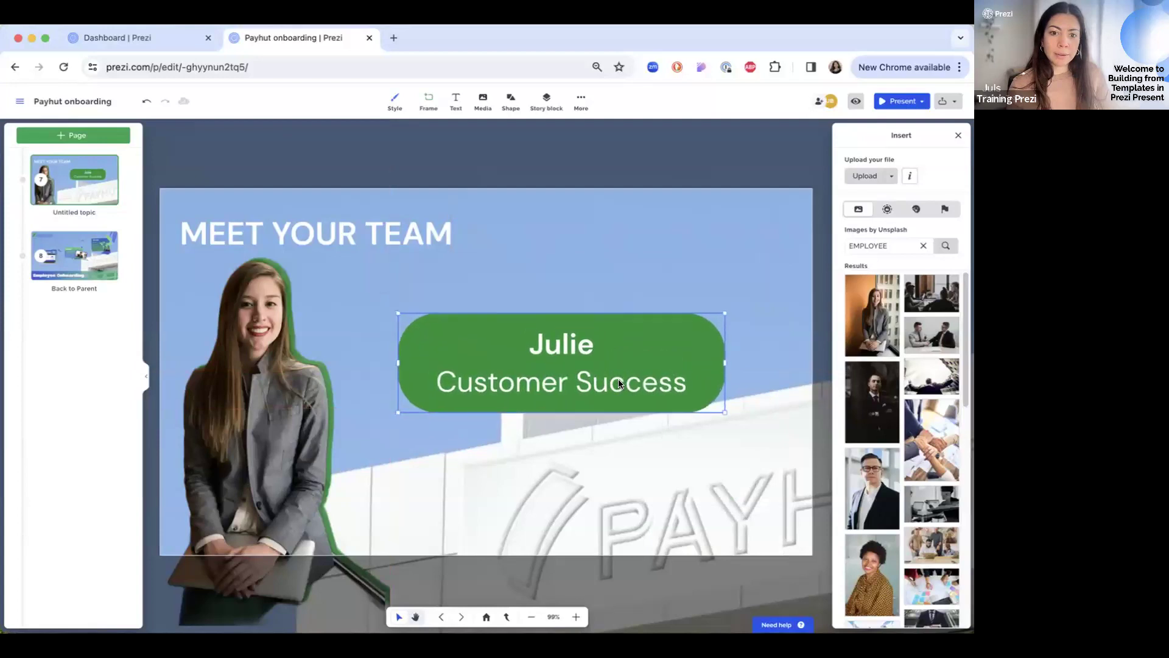
- Search the Giphy stickers for "go team" and place the blue GO TEAM! sticker in the page's upper-right corner
click(917, 210)
click(880, 246)
text(go)
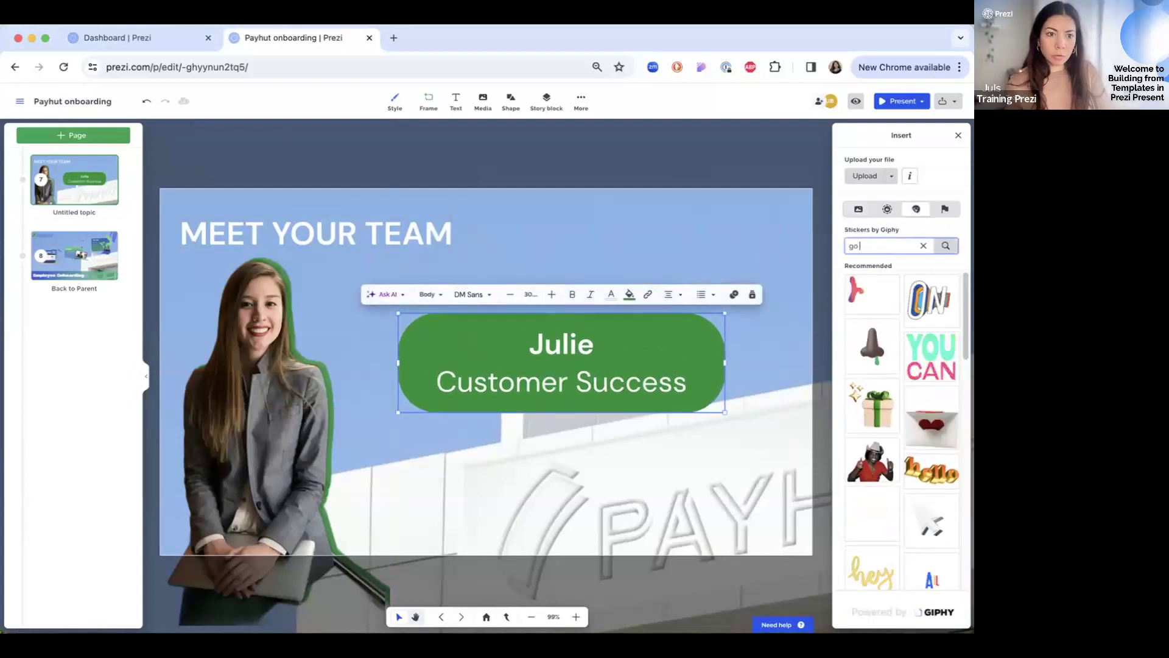
text( team)
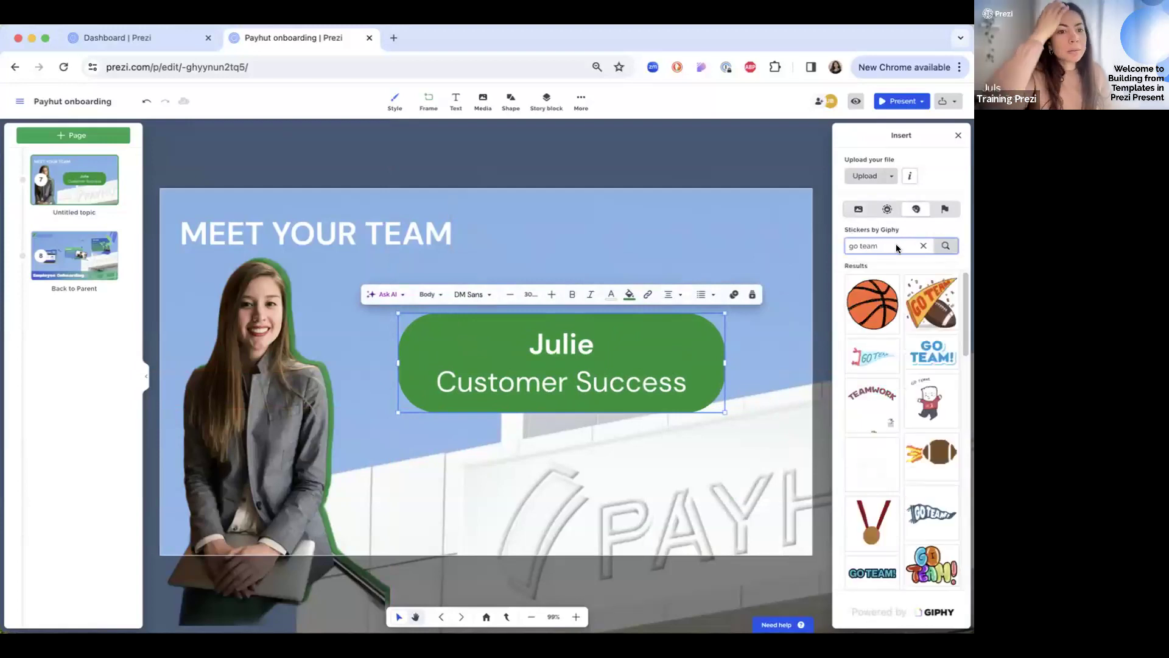
click(934, 365)
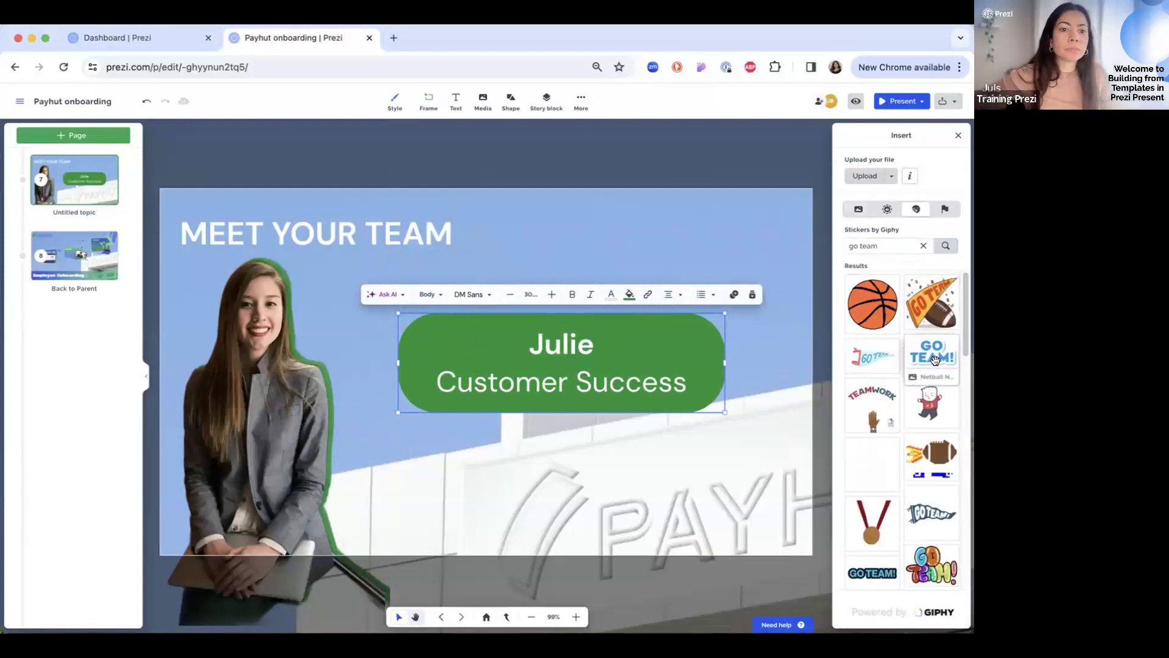
drag(567, 224, 758, 235)
drag(713, 268, 640, 307)
- Duplicate the MEET YOUR TEAM title, color the copy blue, and overlap it slightly offset on the white original
drag(393, 228, 377, 221)
key(super+d)
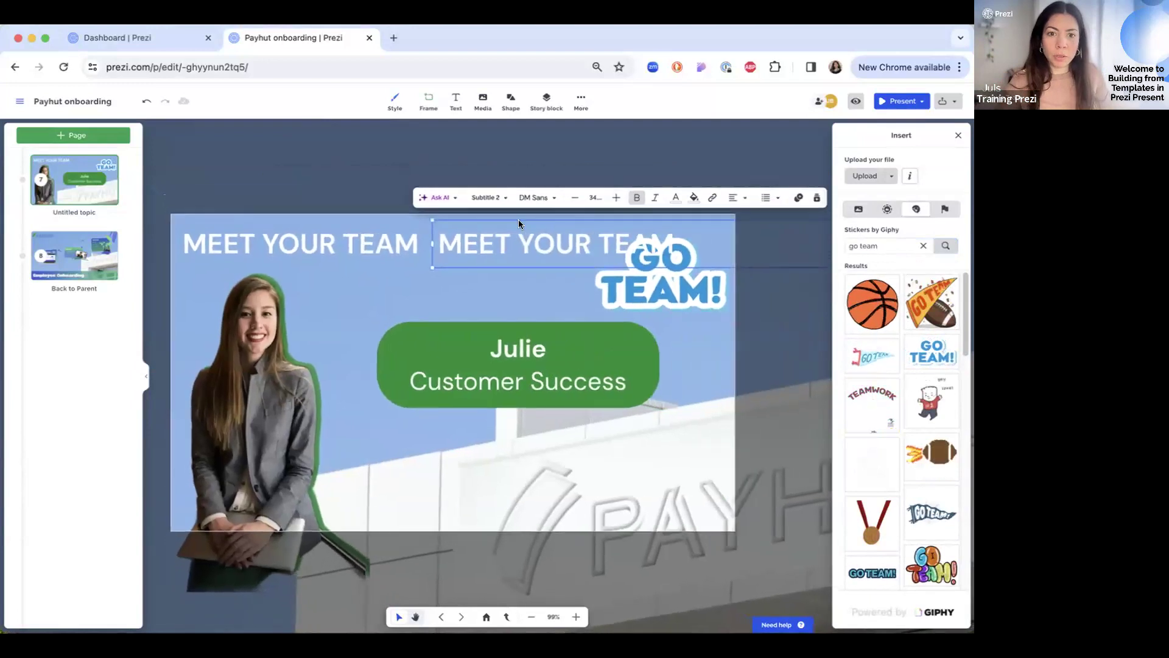
drag(449, 262, 280, 267)
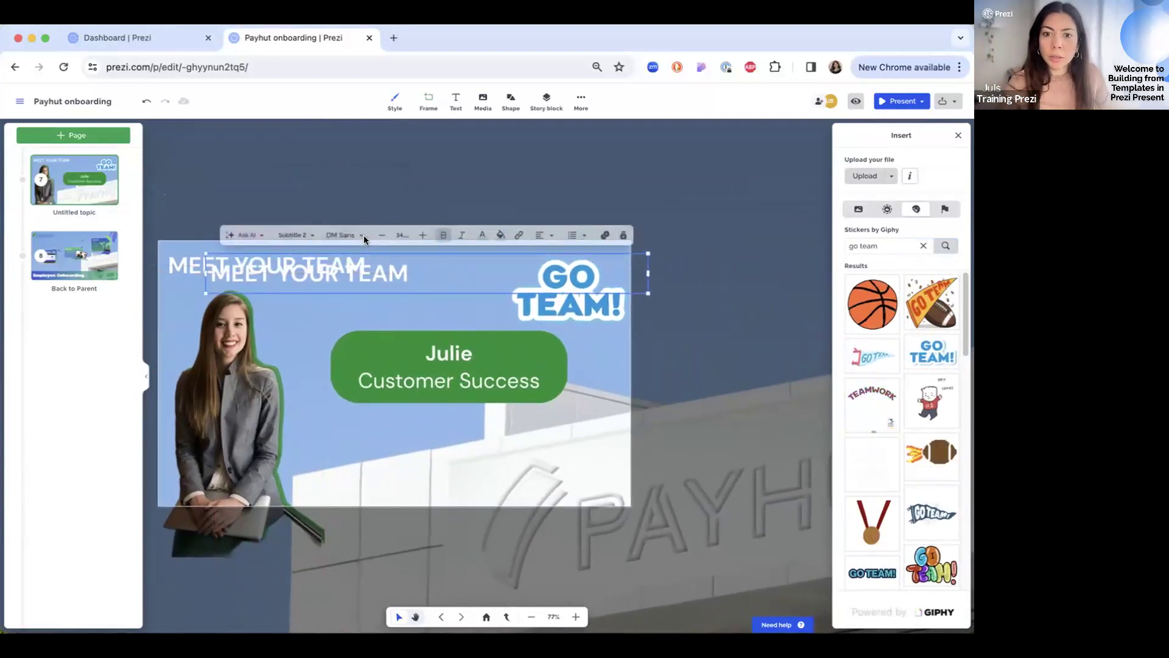
click(481, 234)
click(510, 317)
drag(305, 263, 302, 260)
click(331, 322)
click(97, 181)
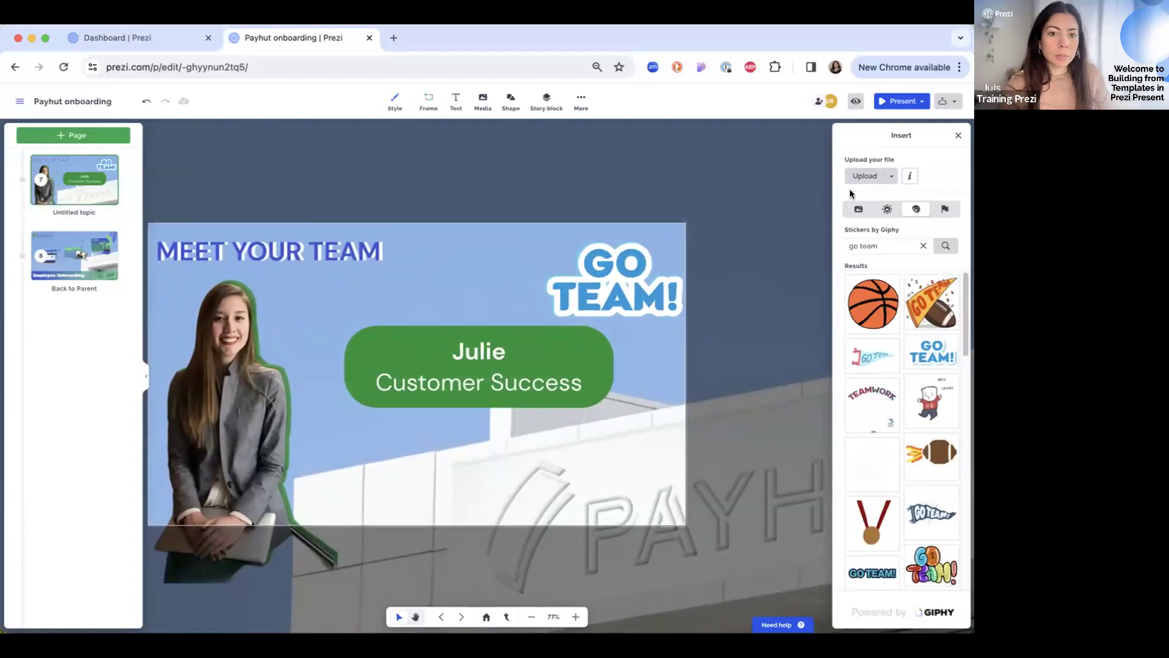
click(958, 137)
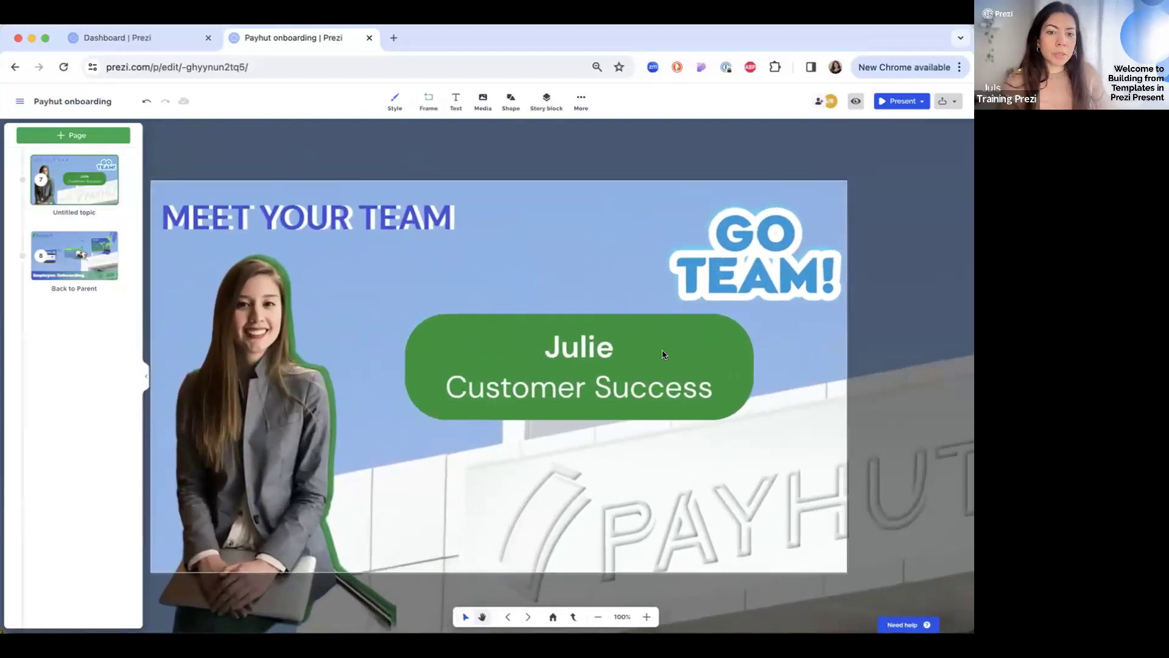
- Add a blank page after the employee page, then duplicate the MEET YOUR TEAM page
click(635, 316)
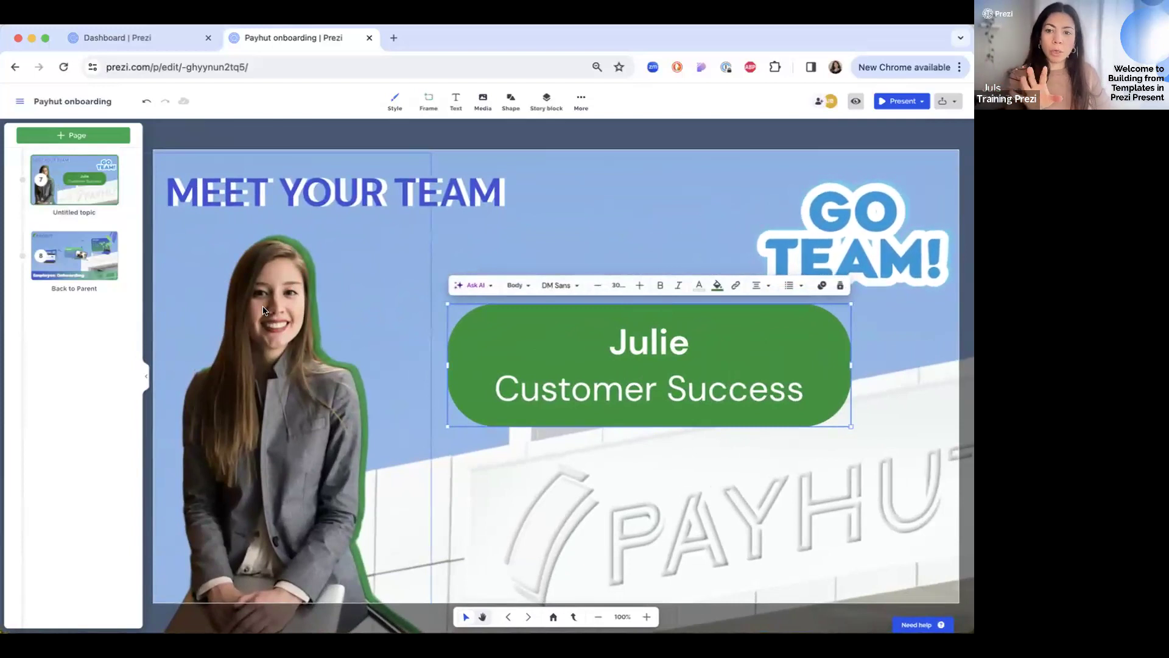
click(47, 136)
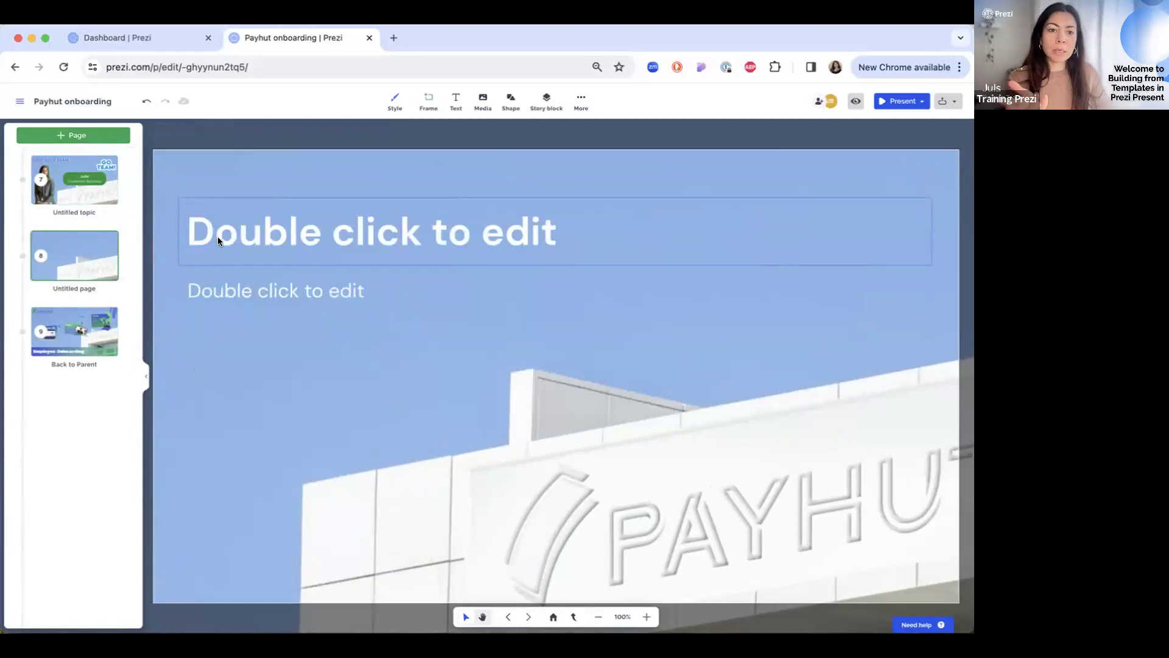
click(109, 163)
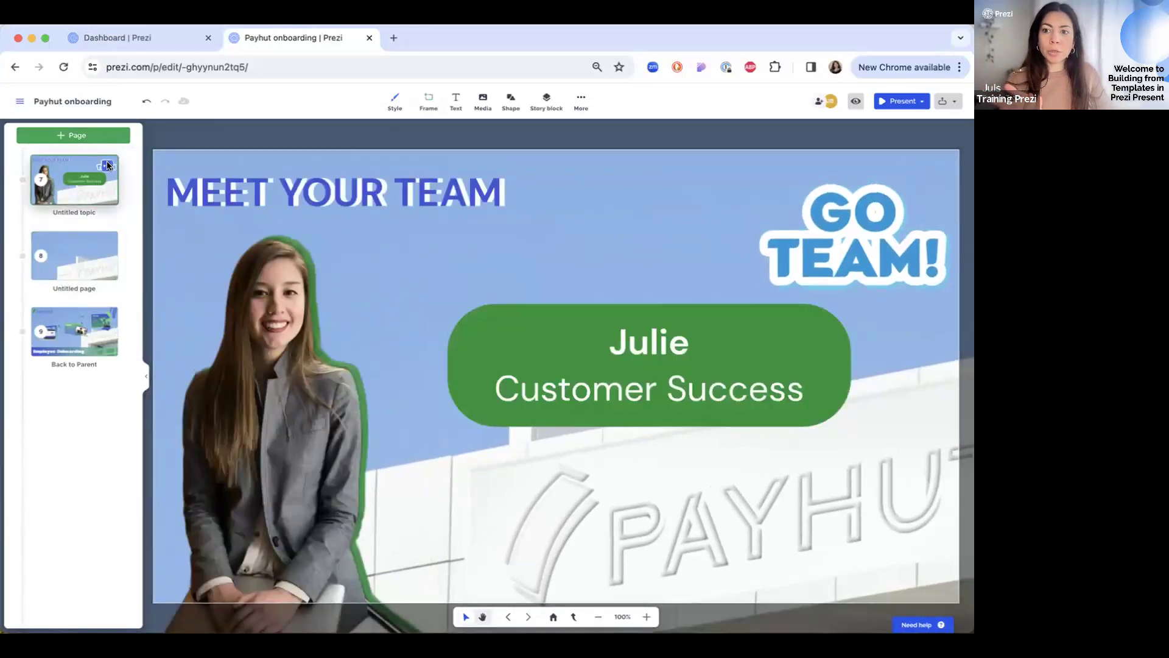
click(108, 165)
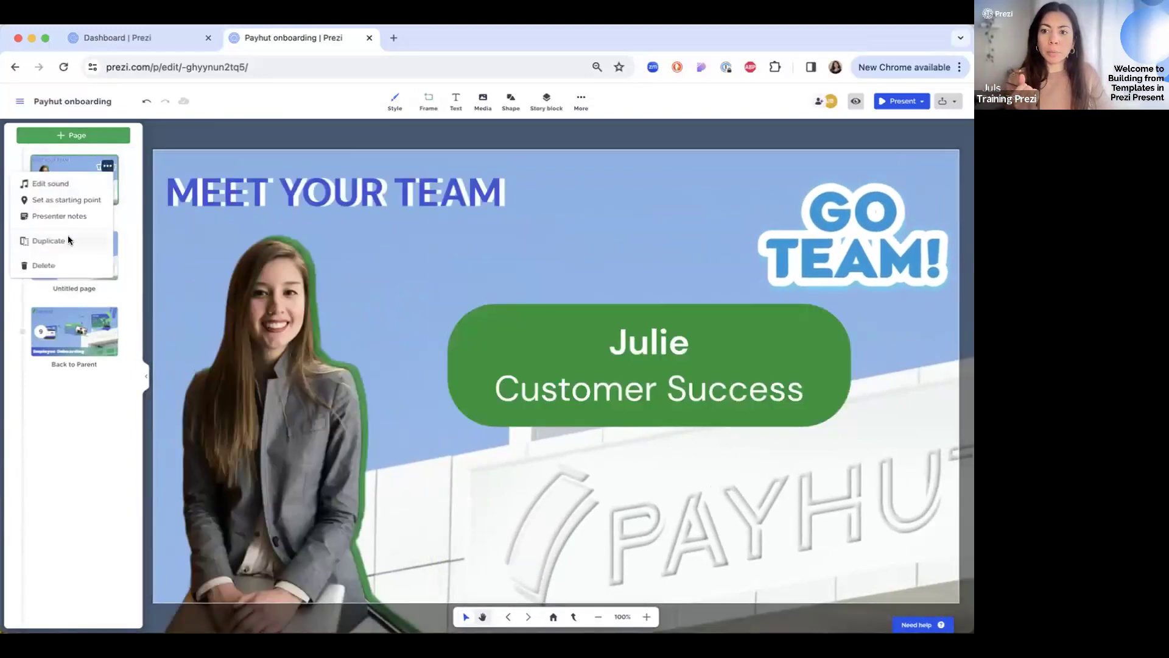
click(49, 241)
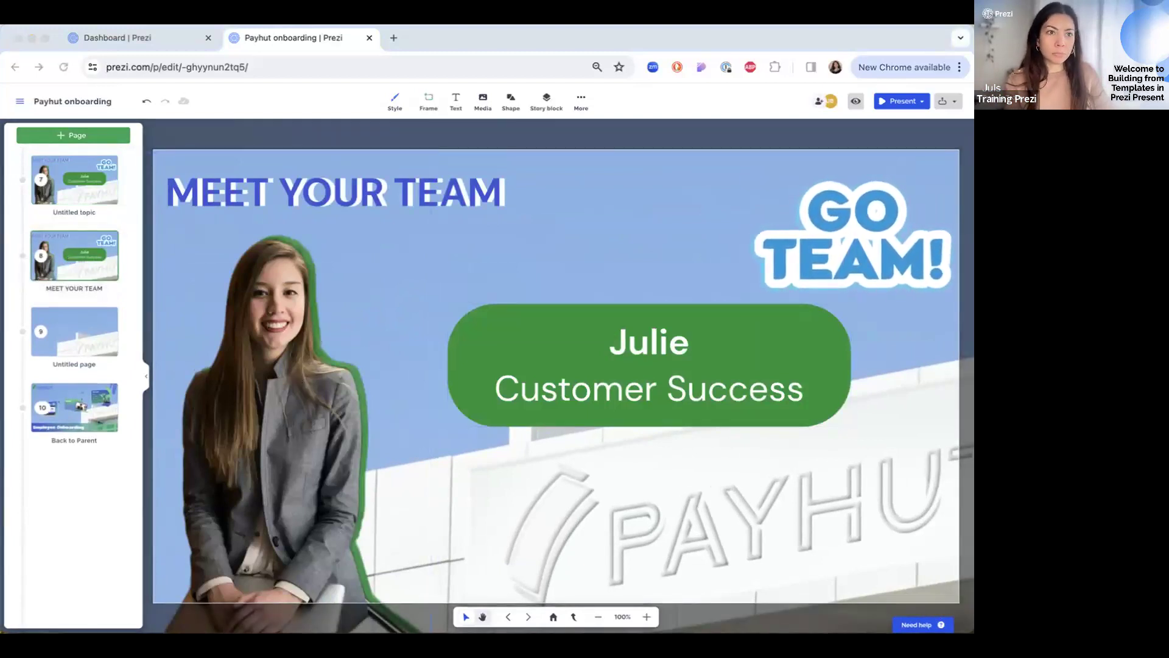
- On the duplicated page, replace the label's first name with the new employee's and change the role to Senior HR Partner
click(685, 345)
double_click(685, 345)
text(Chrisi)
key(BackSpace)
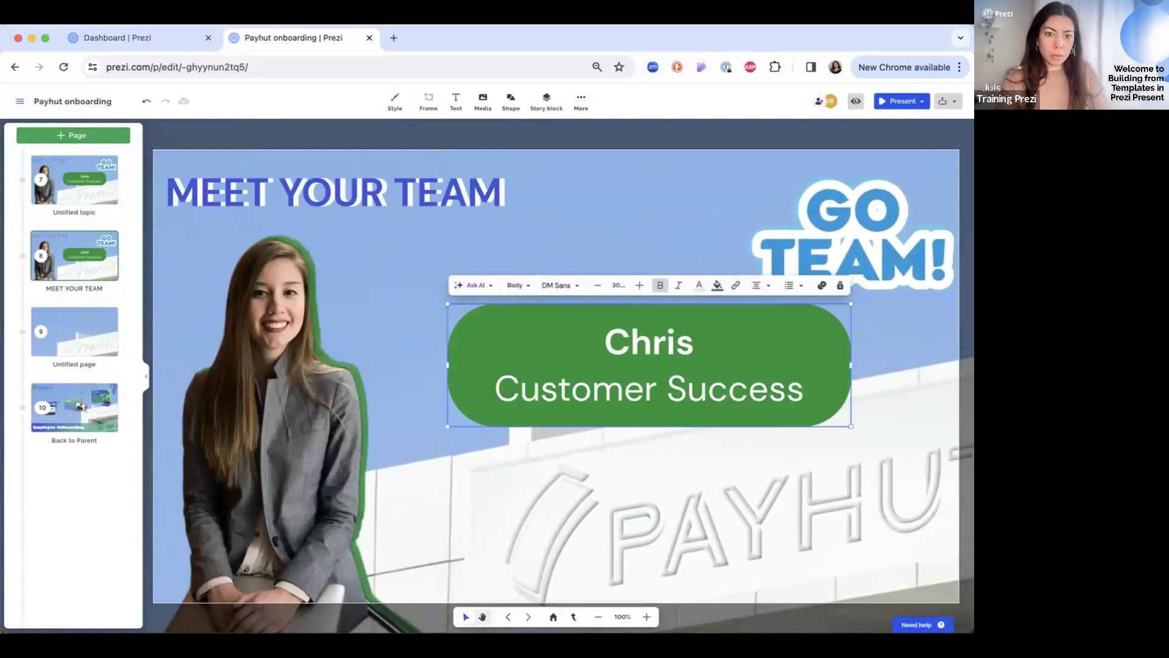
text(tine)
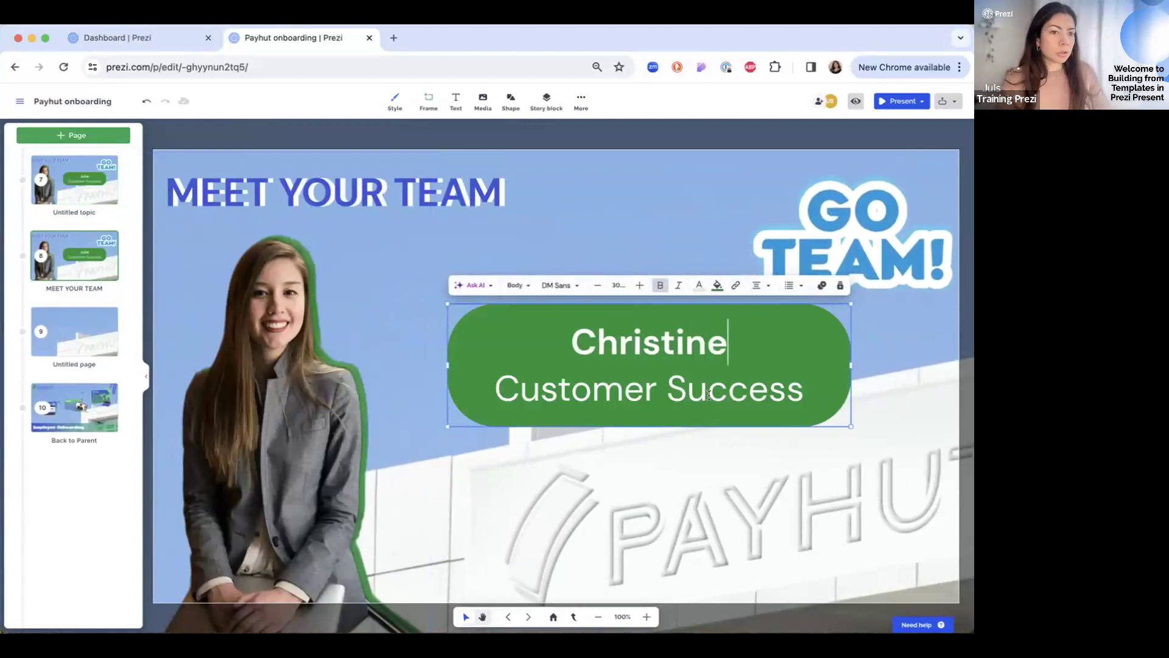
triple_click(634, 402)
text(Seni)
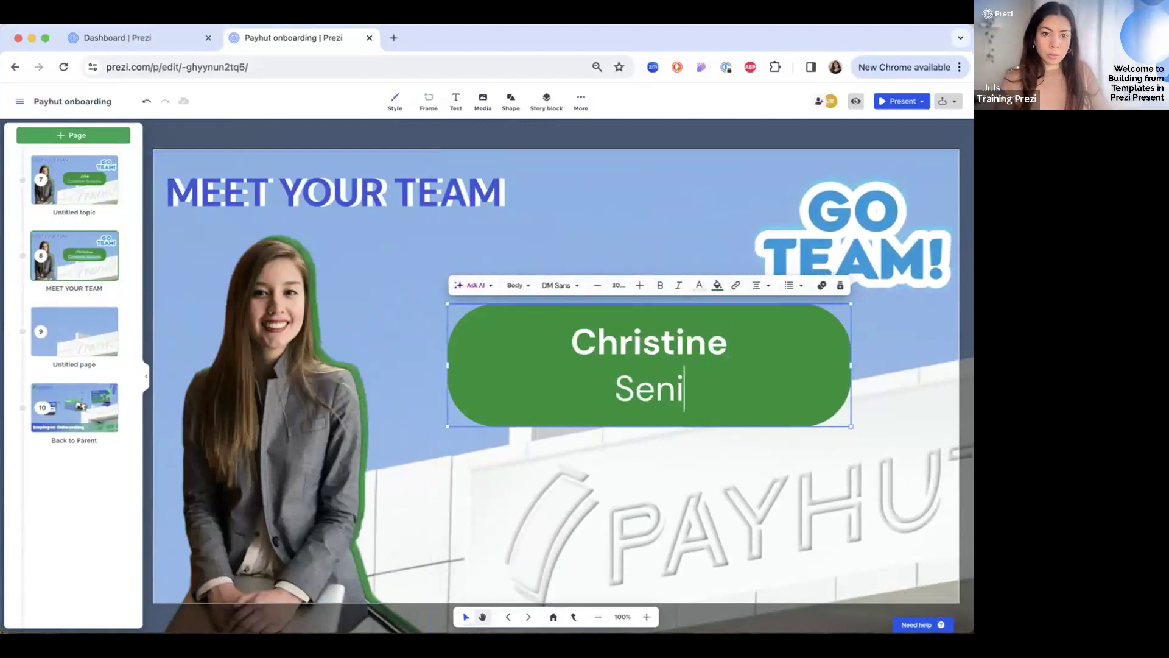
text(or HR Partner)
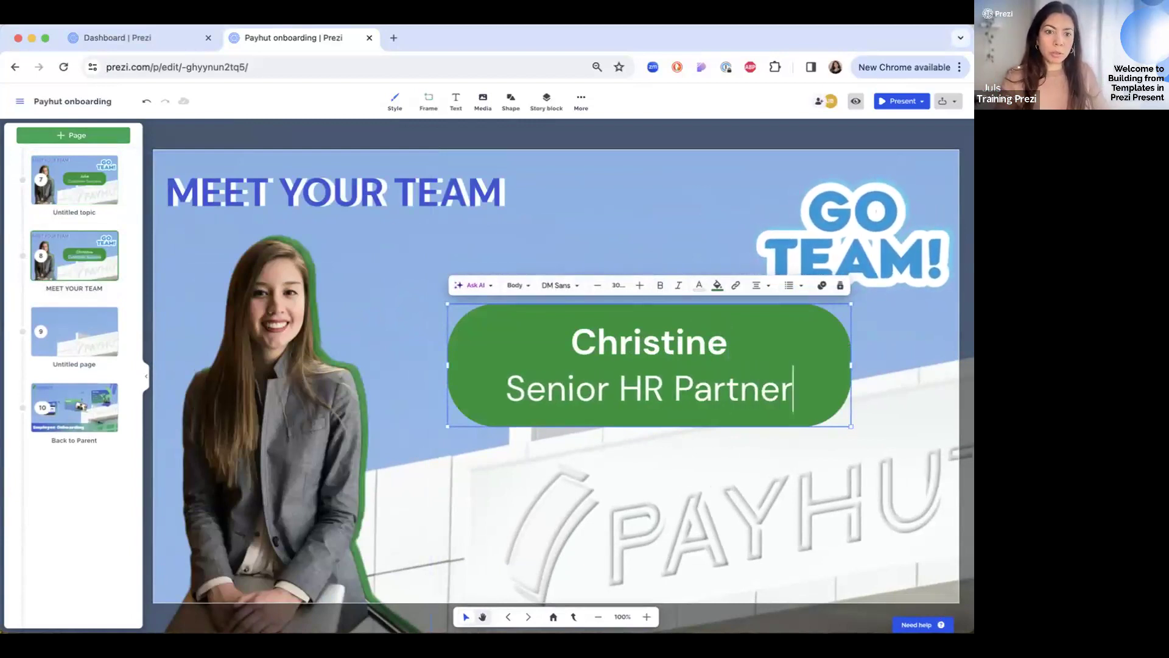
- Replace the woman and her green silhouette with the Unsplash photo of the woman in glasses and a red plaid shirt, placed lower left
click(361, 403)
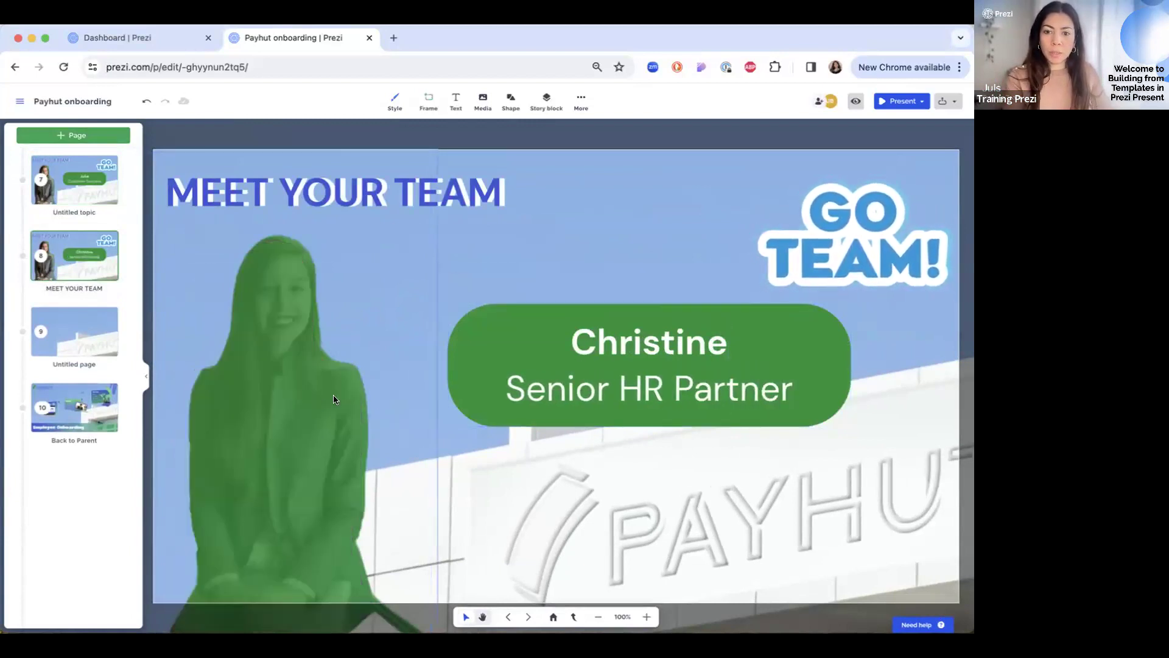
key(Delete)
click(483, 100)
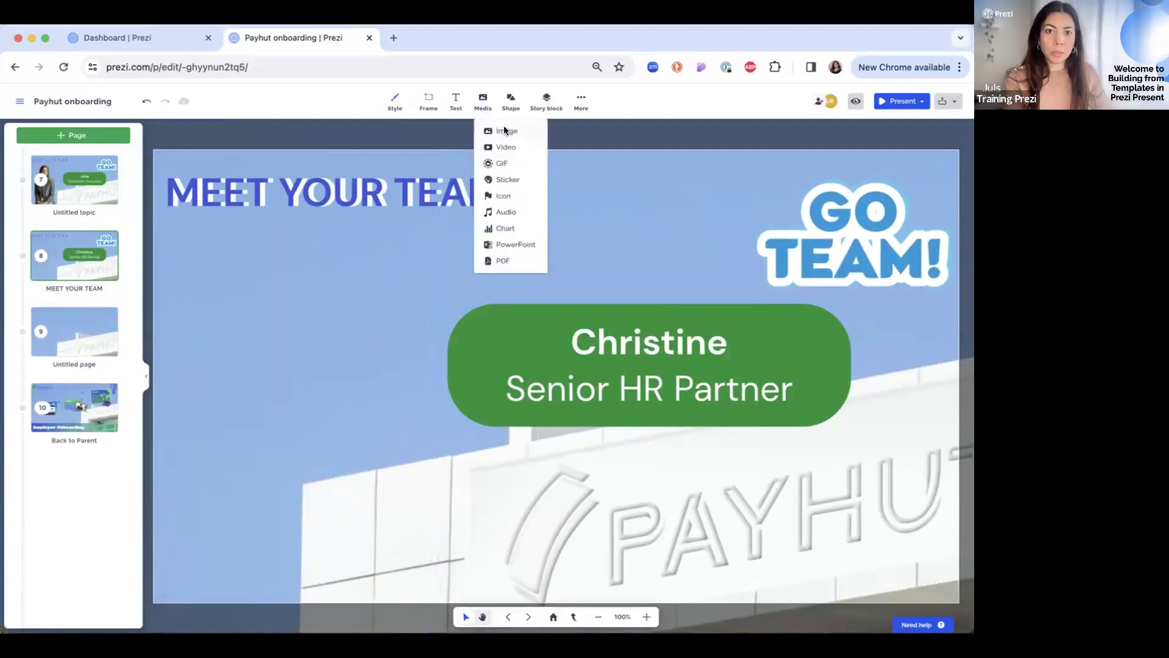
click(503, 125)
scroll(896, 388, down, 5)
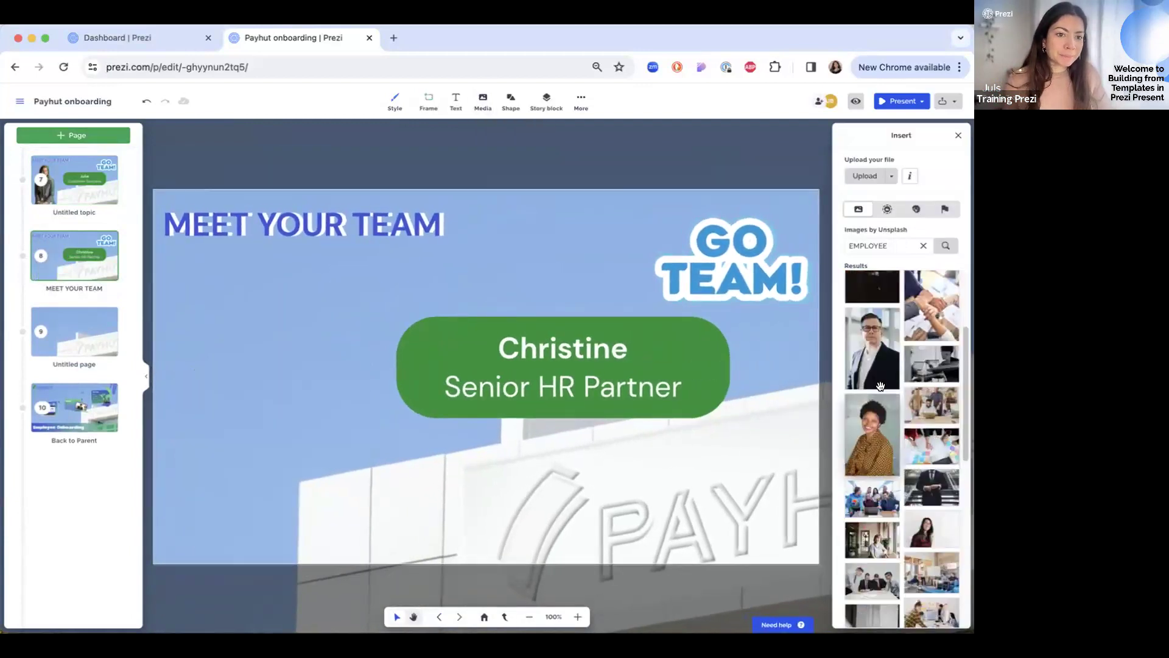
scroll(896, 388, down, 2)
click(932, 430)
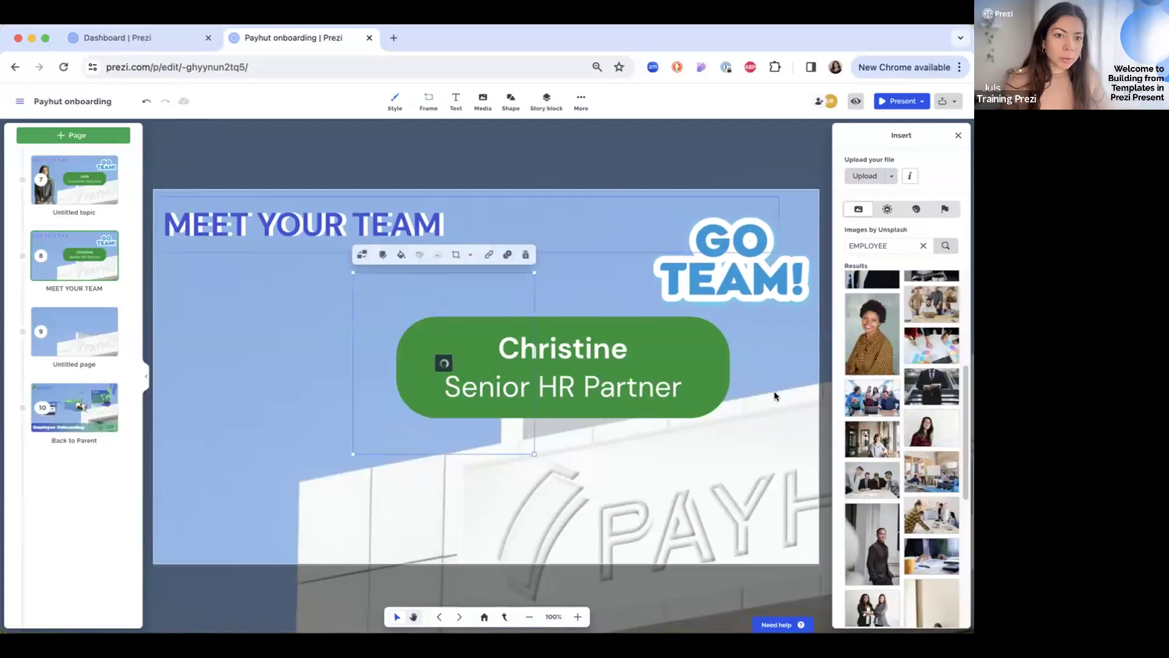
drag(357, 391, 194, 503)
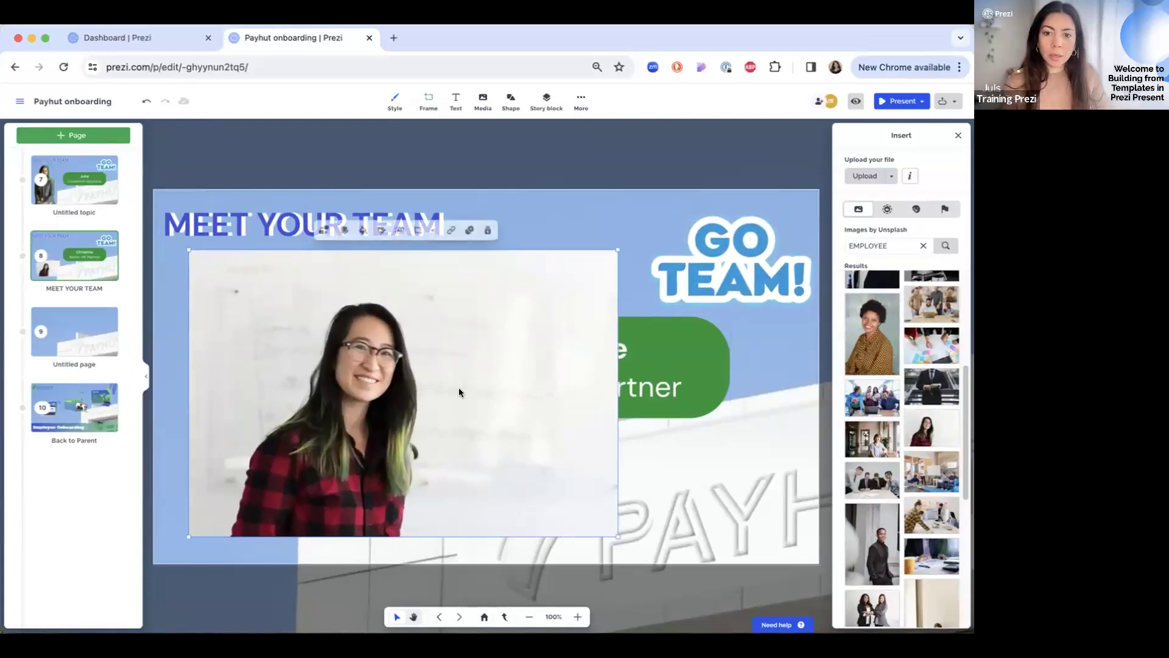
- Remove the photo's background and crop away the empty areas beside and above the woman
click(365, 256)
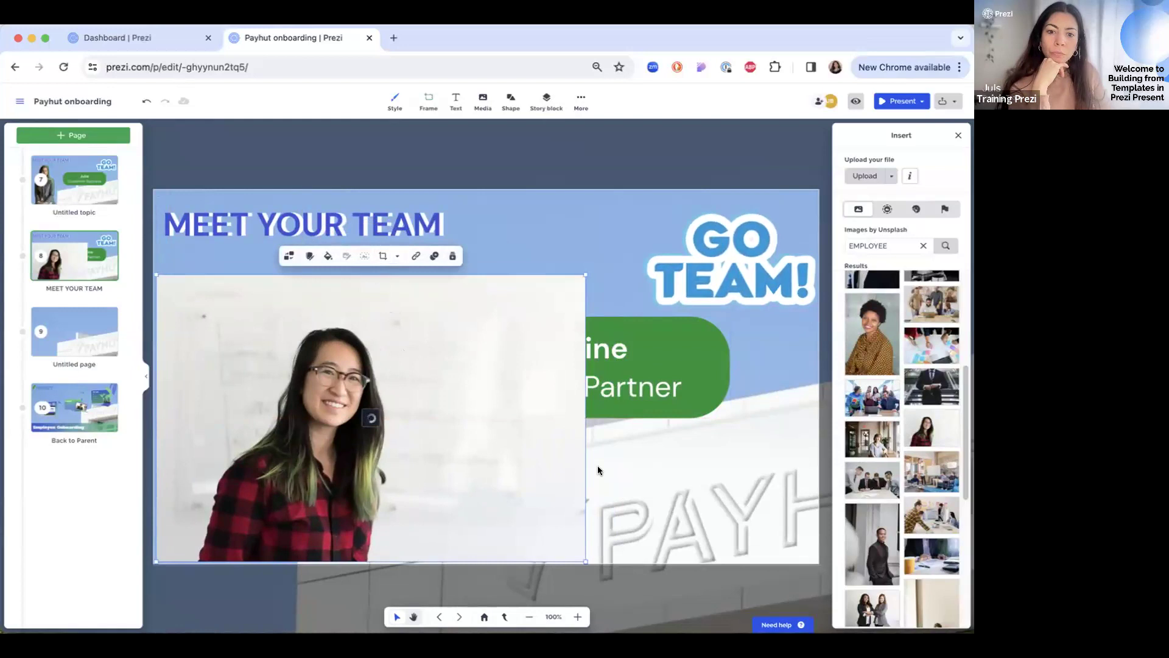
click(384, 256)
drag(585, 419, 403, 420)
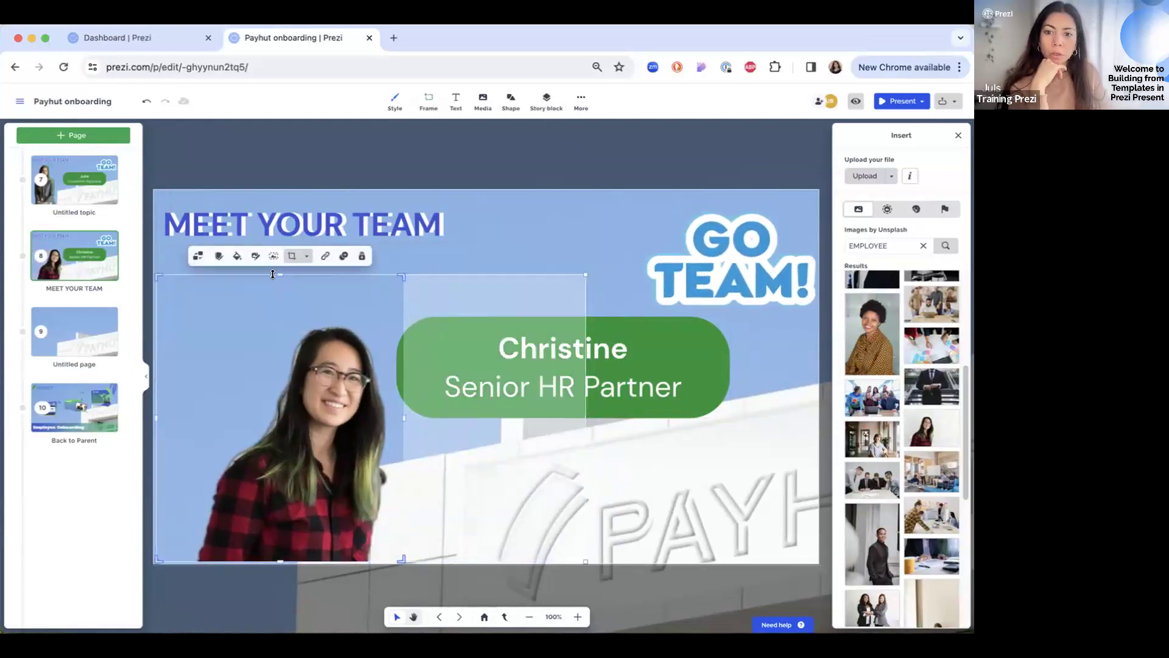
drag(281, 274, 282, 317)
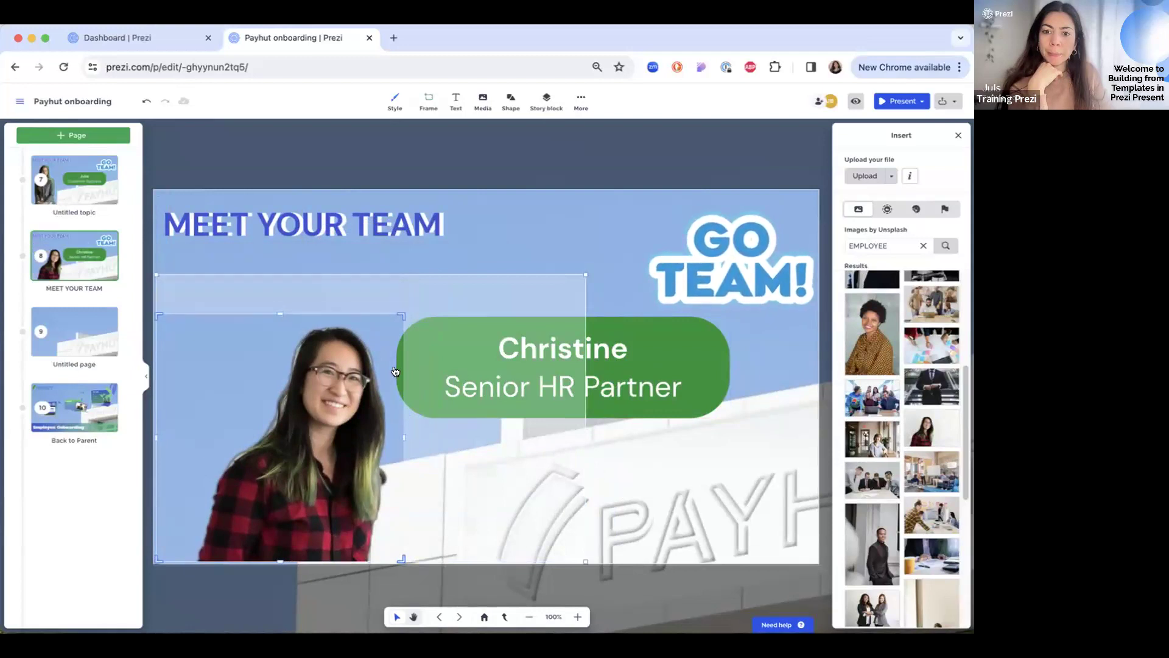
click(645, 475)
- Move the woman's cutout into the page's lower-left corner and enlarge it until her head nears the title
drag(308, 470, 261, 473)
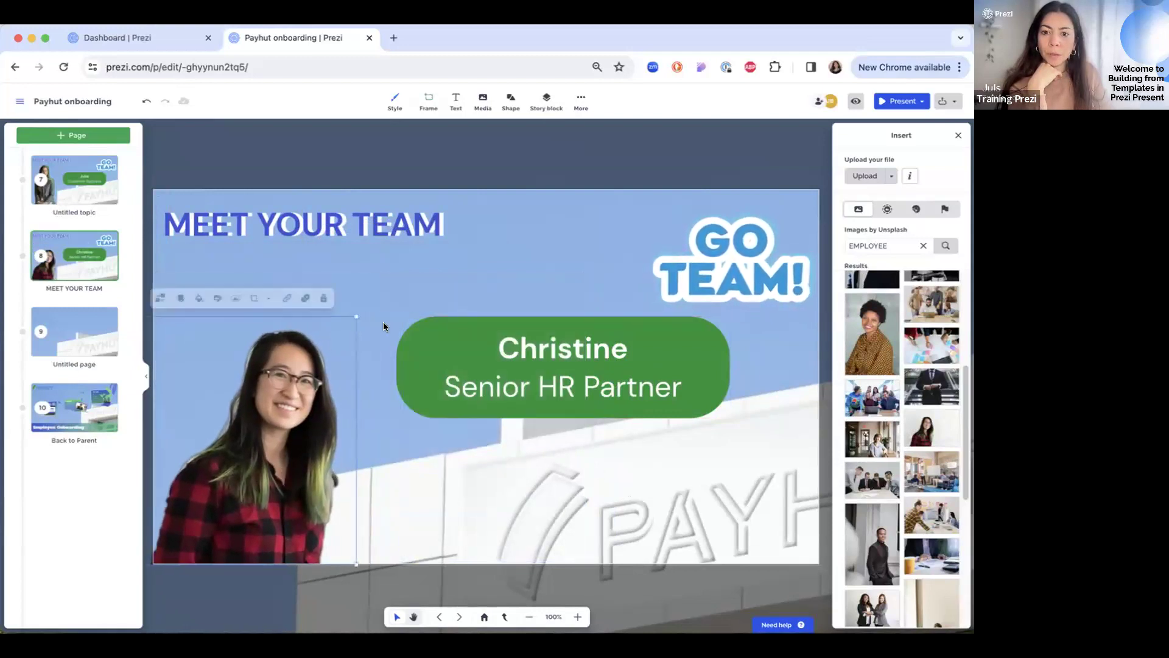
drag(357, 318, 428, 261)
drag(349, 340, 344, 340)
- Duplicate the woman's cutout, tint the copy with the blue scheme color, and place it behind her, offset slightly right as a shadow
key(super+d)
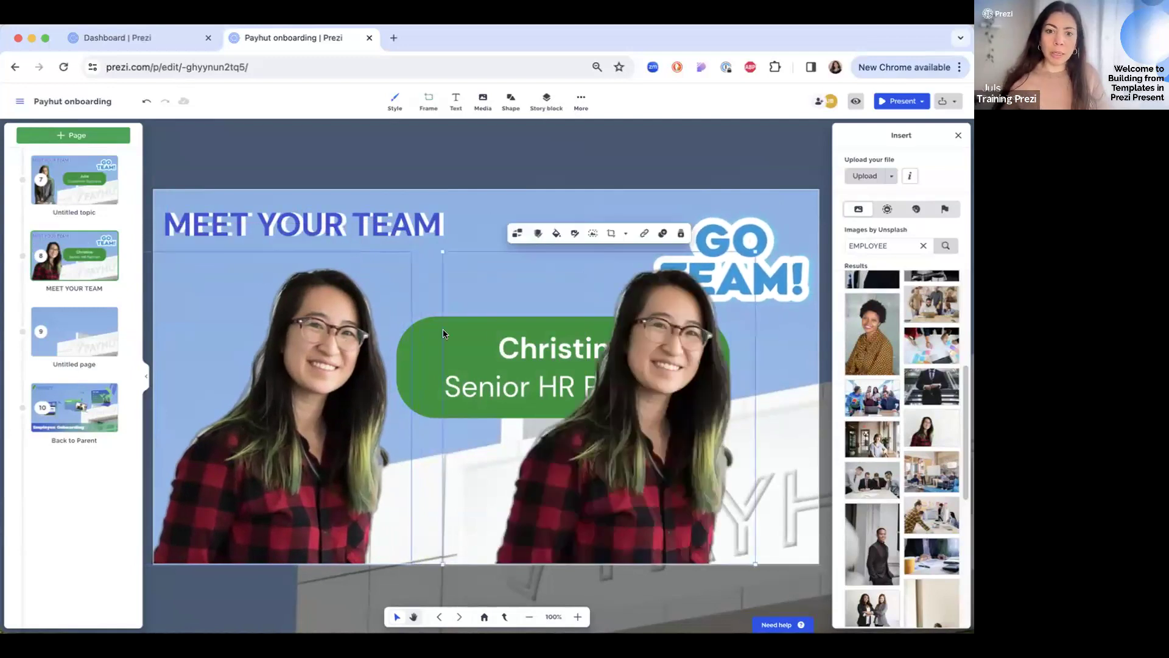
drag(630, 369, 377, 369)
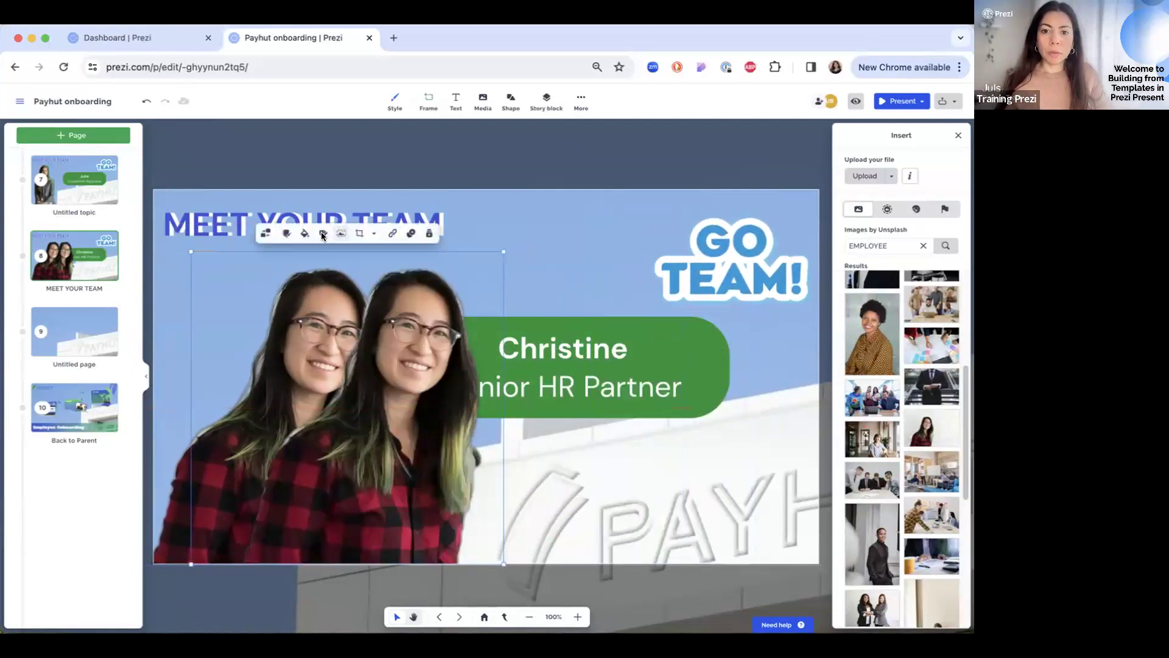
click(304, 232)
click(333, 286)
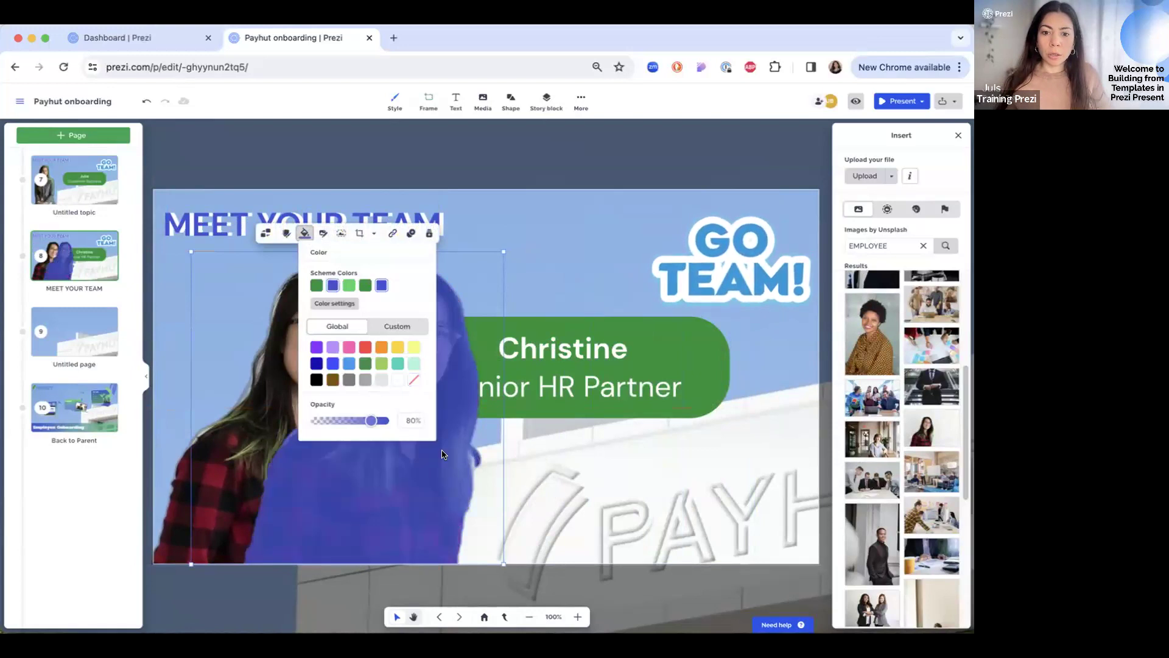
right_click(439, 262)
click(476, 263)
drag(447, 480, 383, 482)
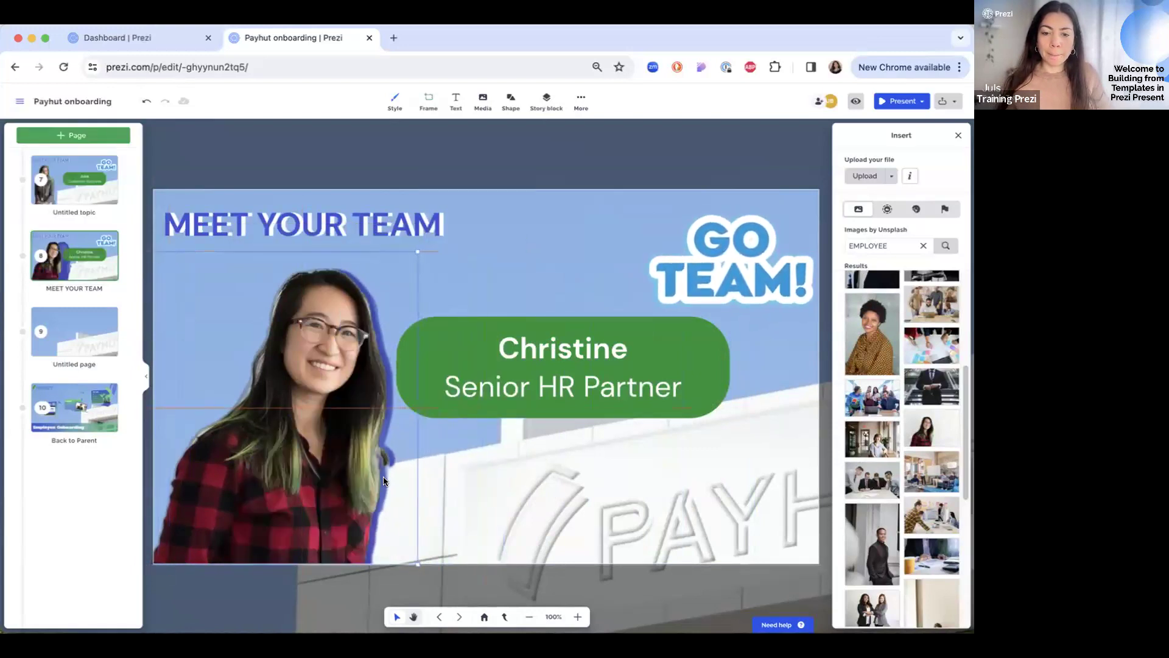
- Try shifting the green label to the right, undo the move, and compare the layouts of the two employee pages
drag(674, 360, 711, 368)
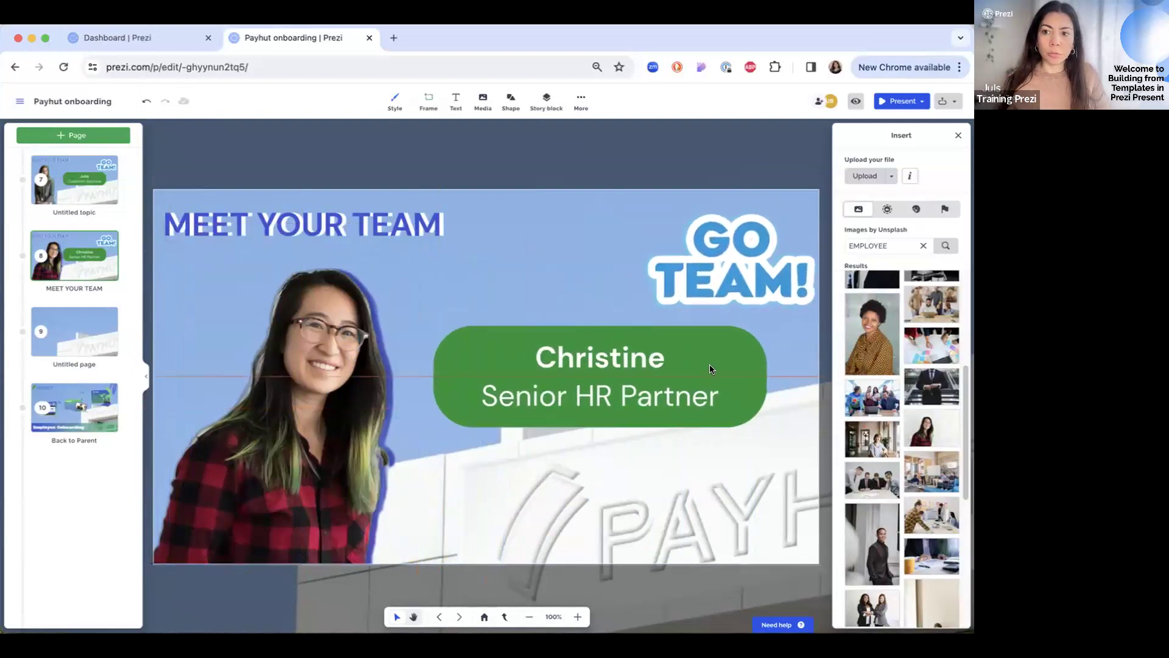
key(ctrl+z)
click(78, 194)
click(82, 262)
click(86, 186)
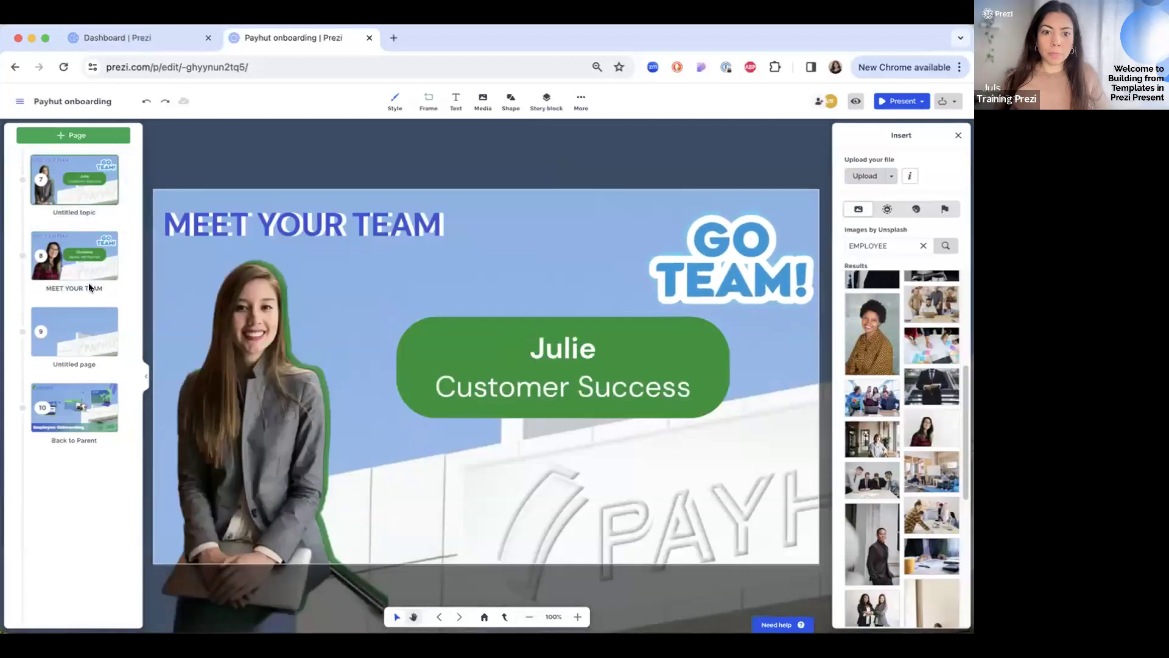
click(99, 273)
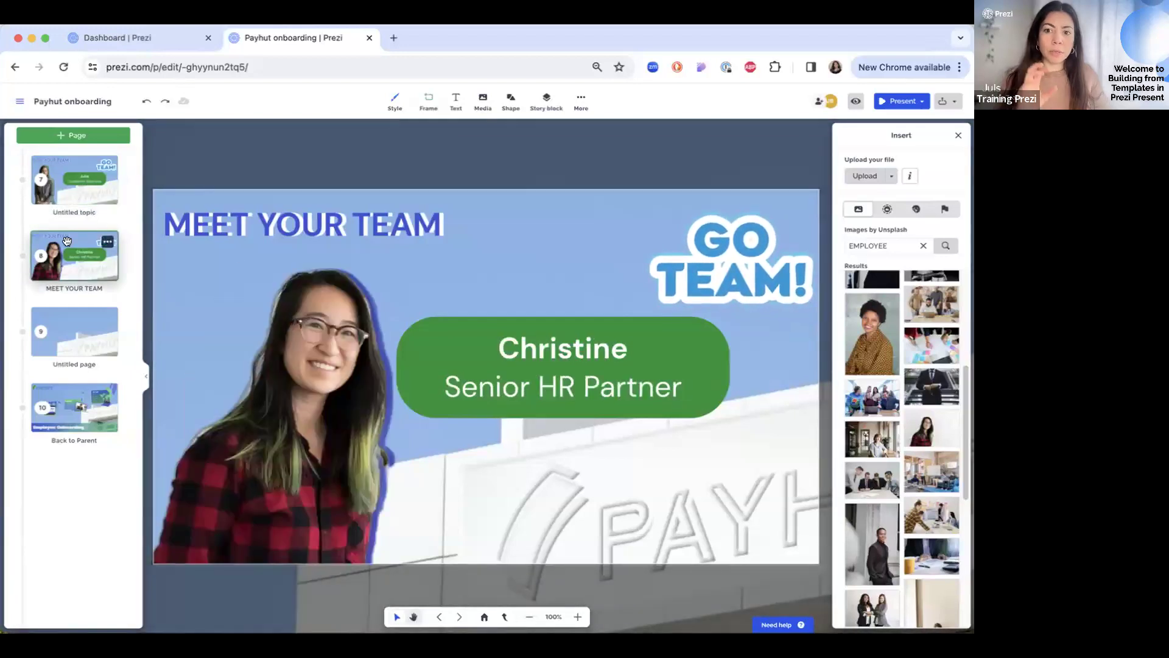
click(76, 183)
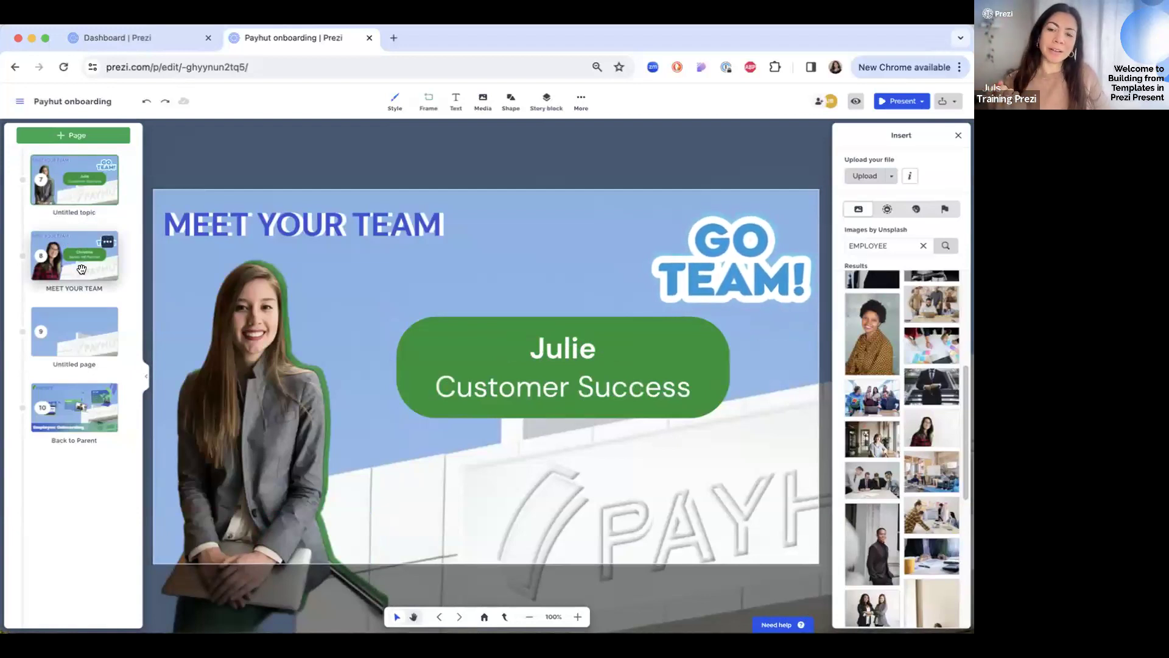
click(81, 268)
- Delete the blank untitled page and return to the Customer Success employee's page
click(101, 318)
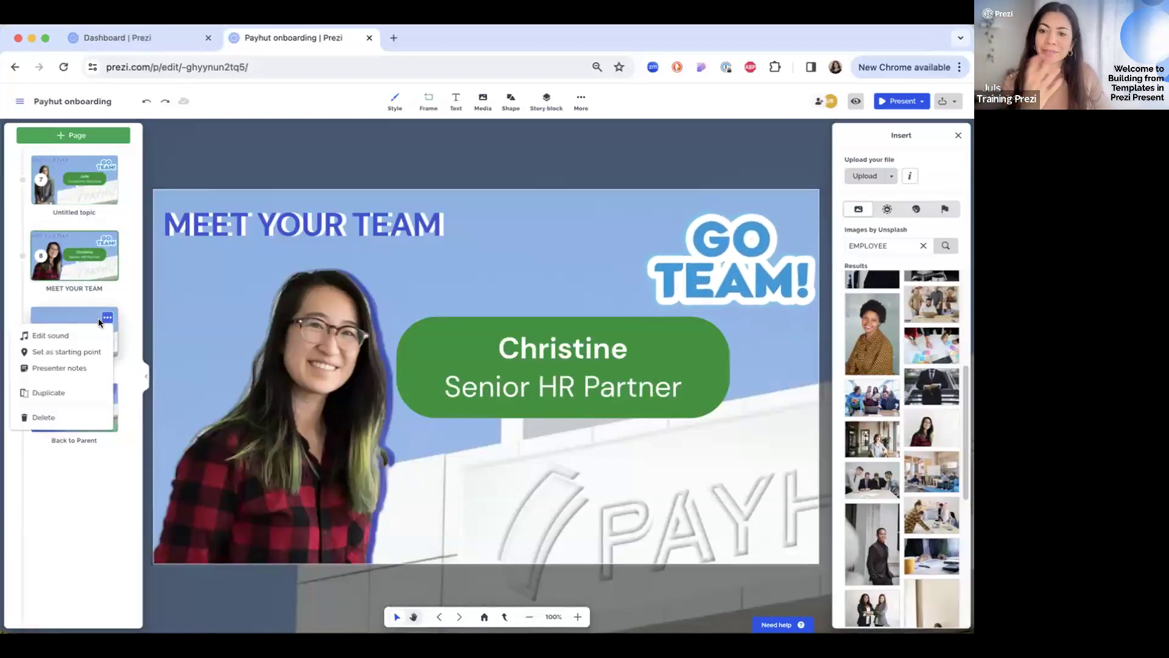
click(46, 413)
click(71, 185)
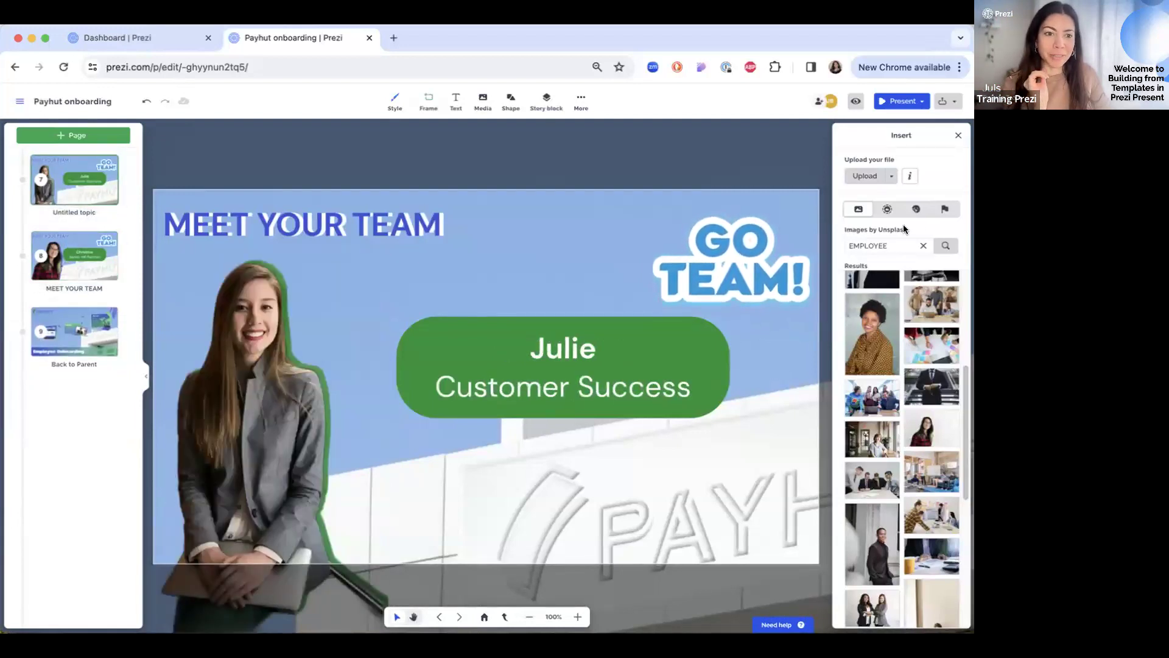
- Close the media library, check the Senior HR Partner's page, and return to the overview to review the presentation path
click(959, 135)
click(49, 250)
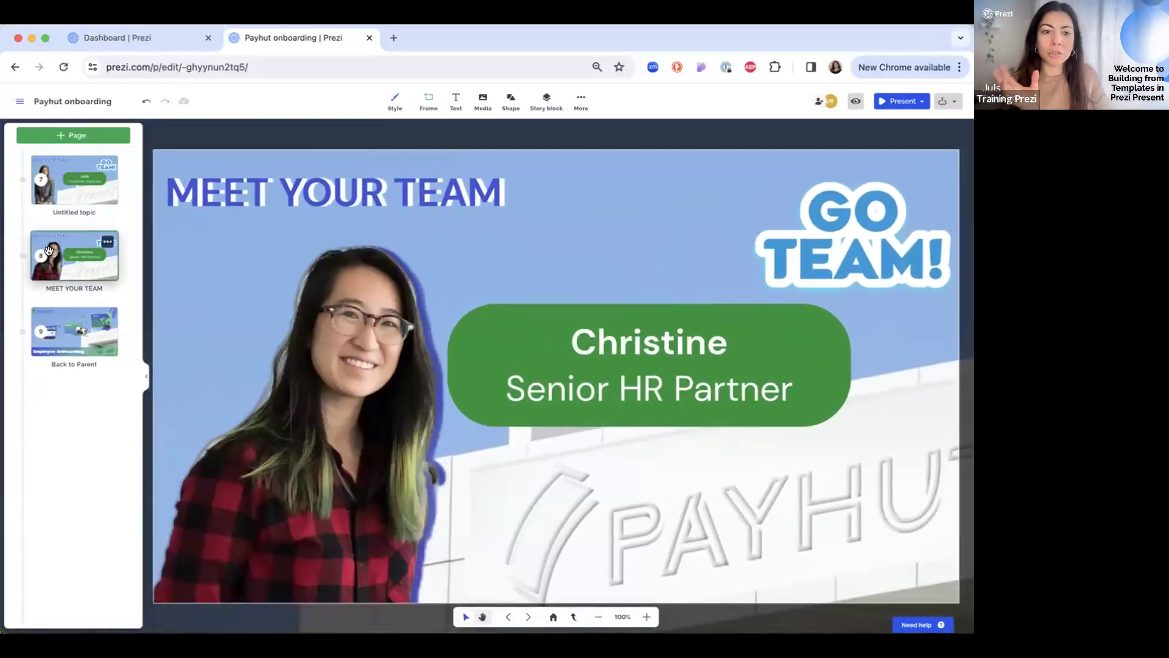
scroll(505, 369, down, 5)
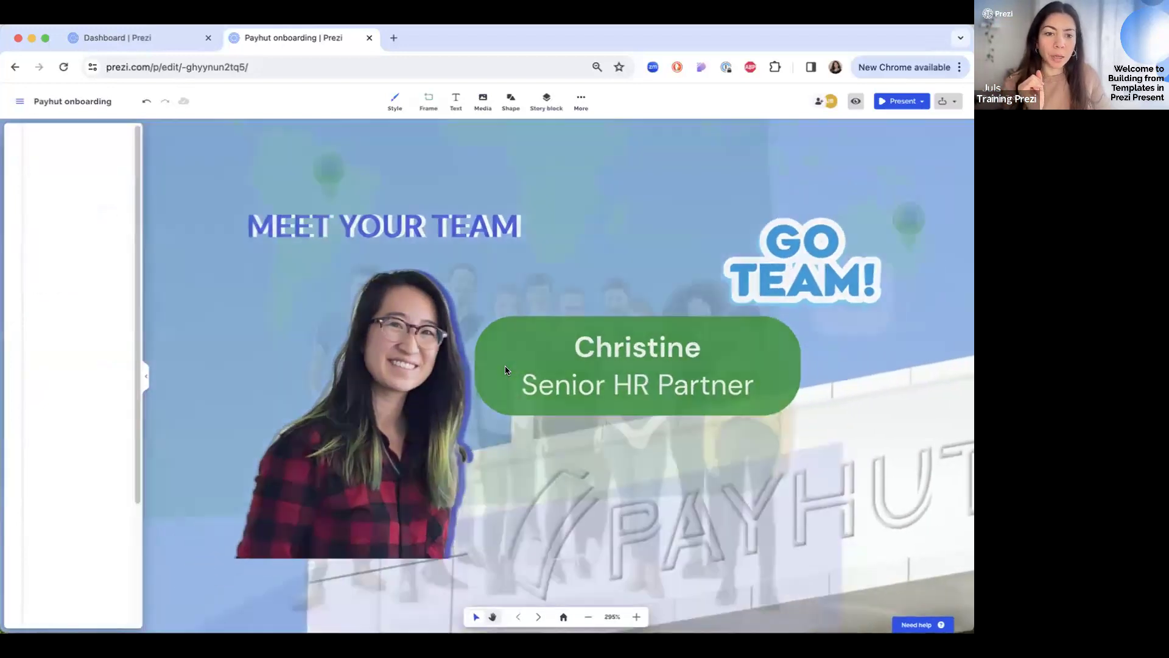
scroll(506, 369, down, 5)
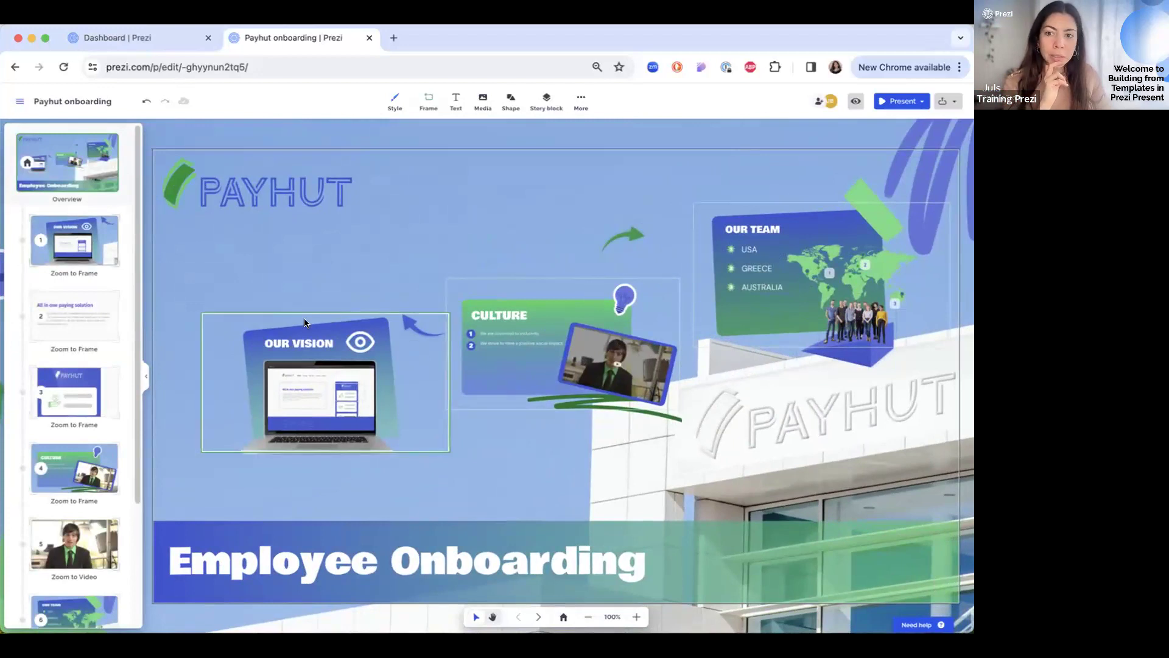
scroll(134, 366, down, 5)
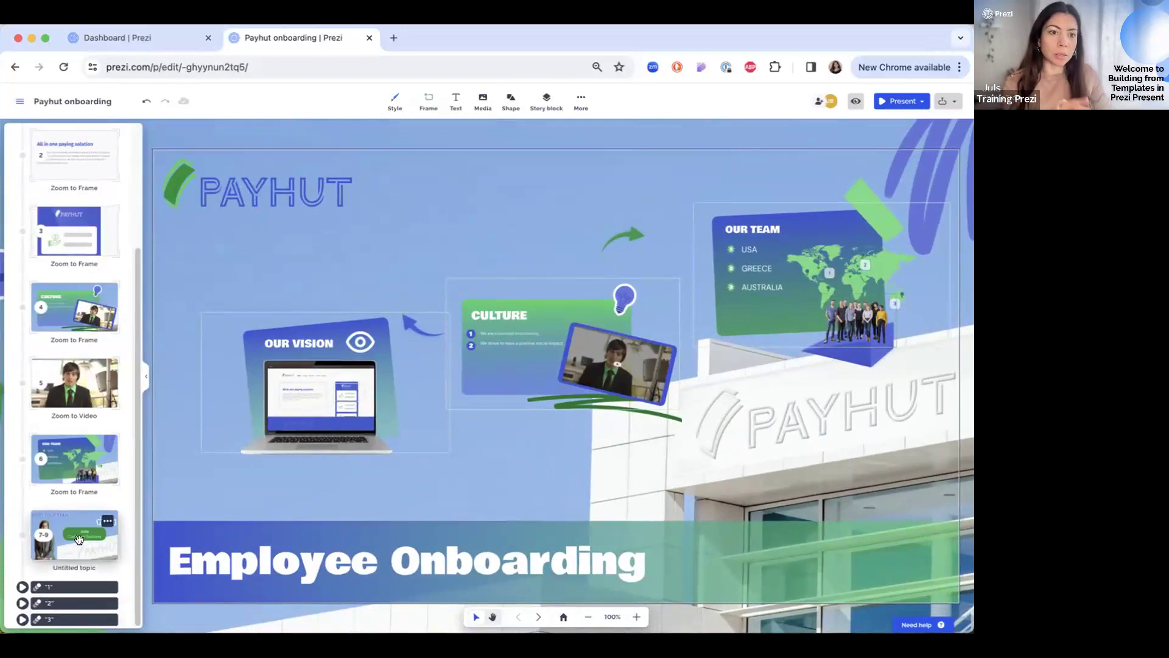
- Add a Zoom out animation to the overview and reorder it as the final step of the presentation path
click(582, 101)
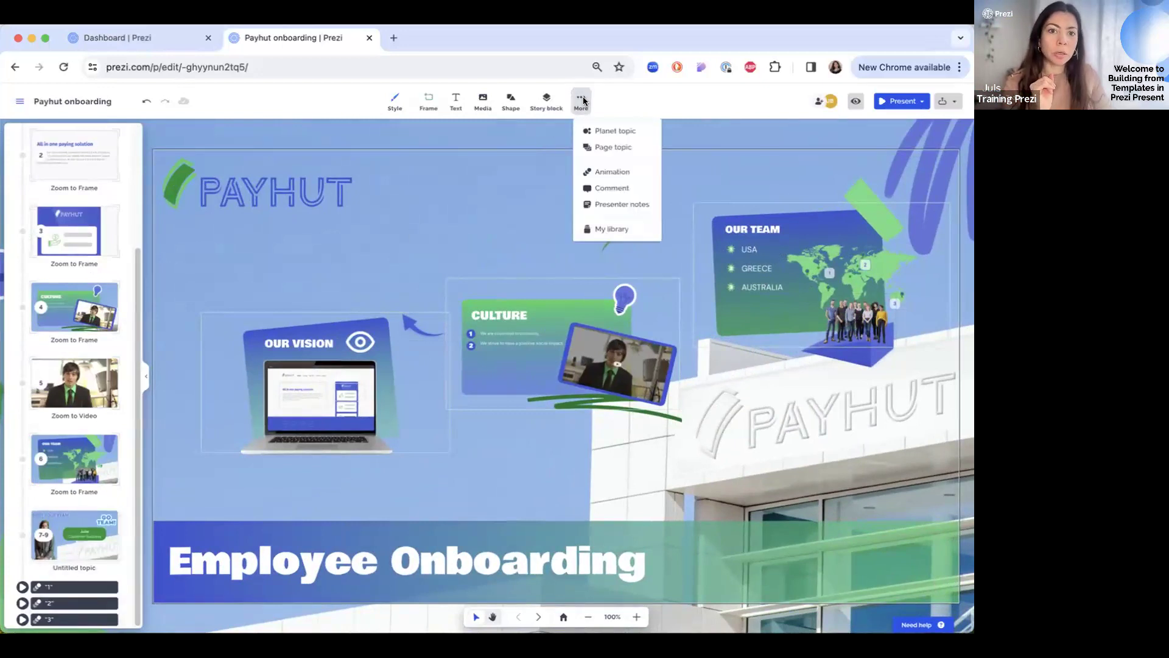
click(603, 172)
click(875, 188)
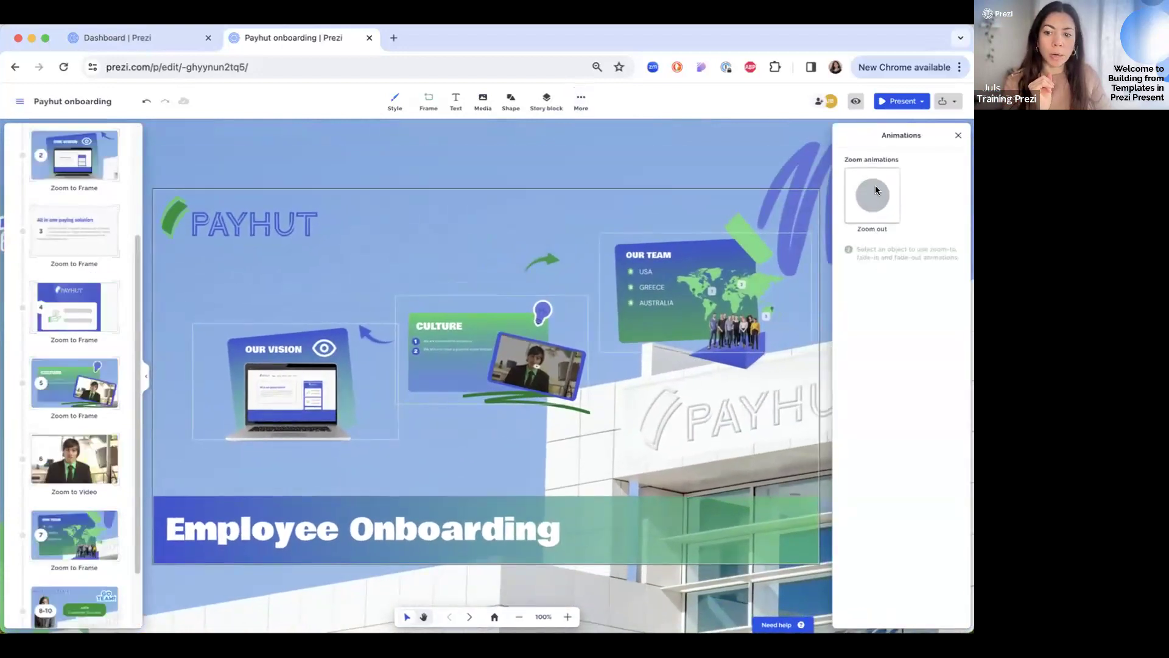
mouse_move(98, 302)
scroll(100, 308, up, 5)
drag(76, 249, 72, 622)
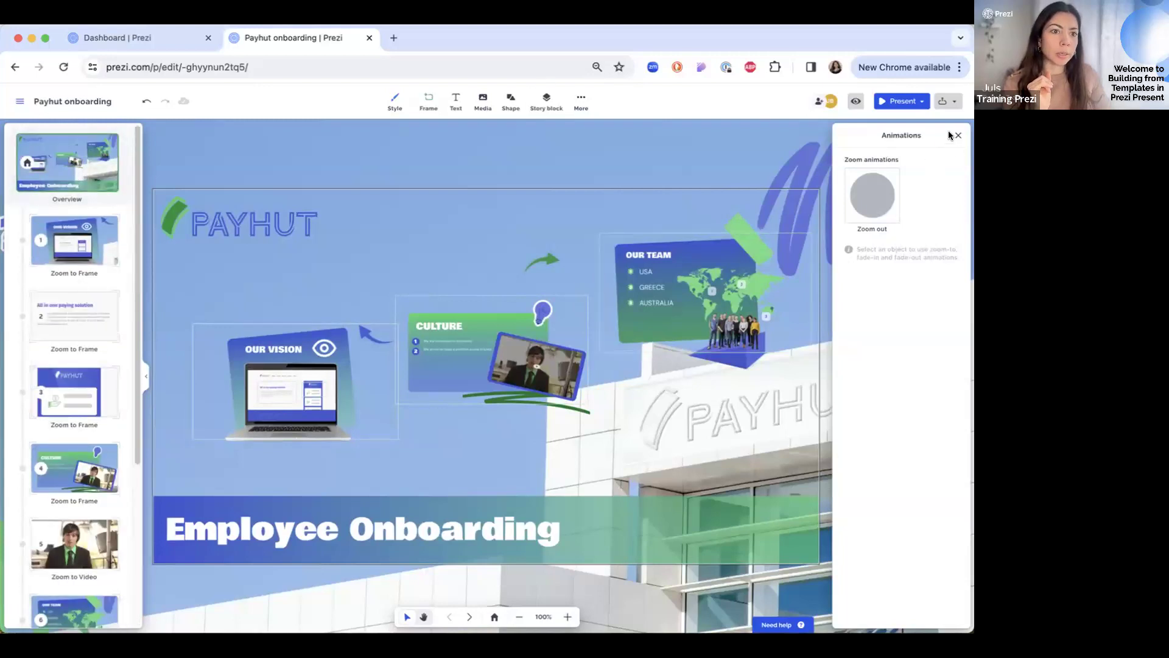
- Present from the overview through Our Vision, Culture and Our Team to the employee pages, and exit the presentation
click(921, 102)
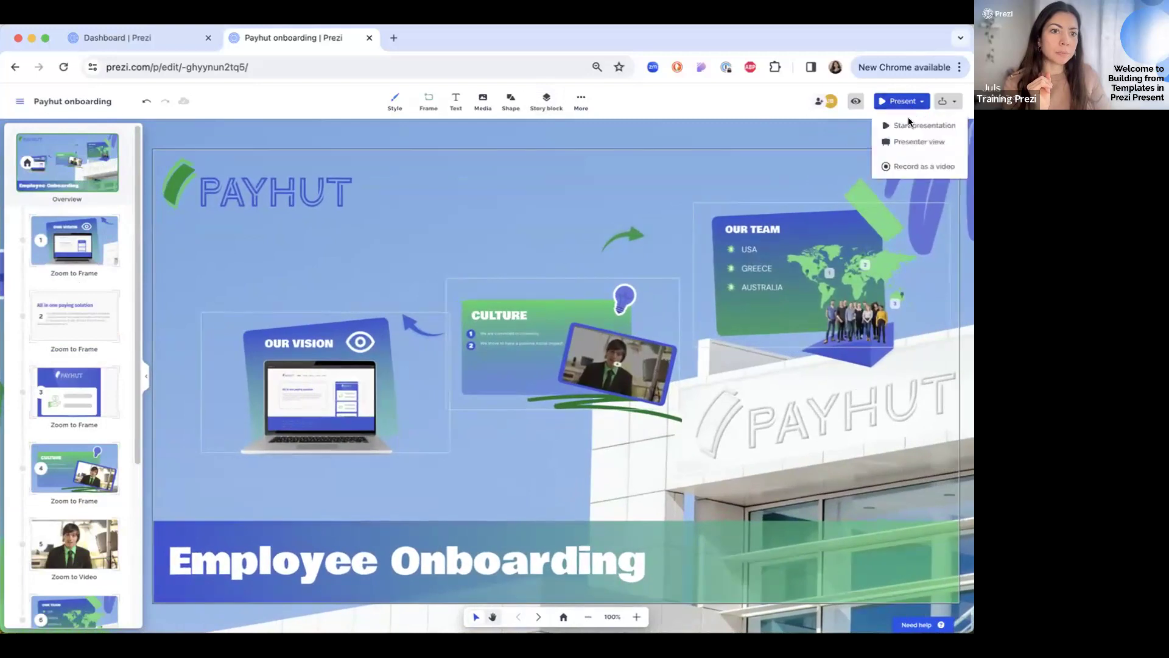
click(906, 125)
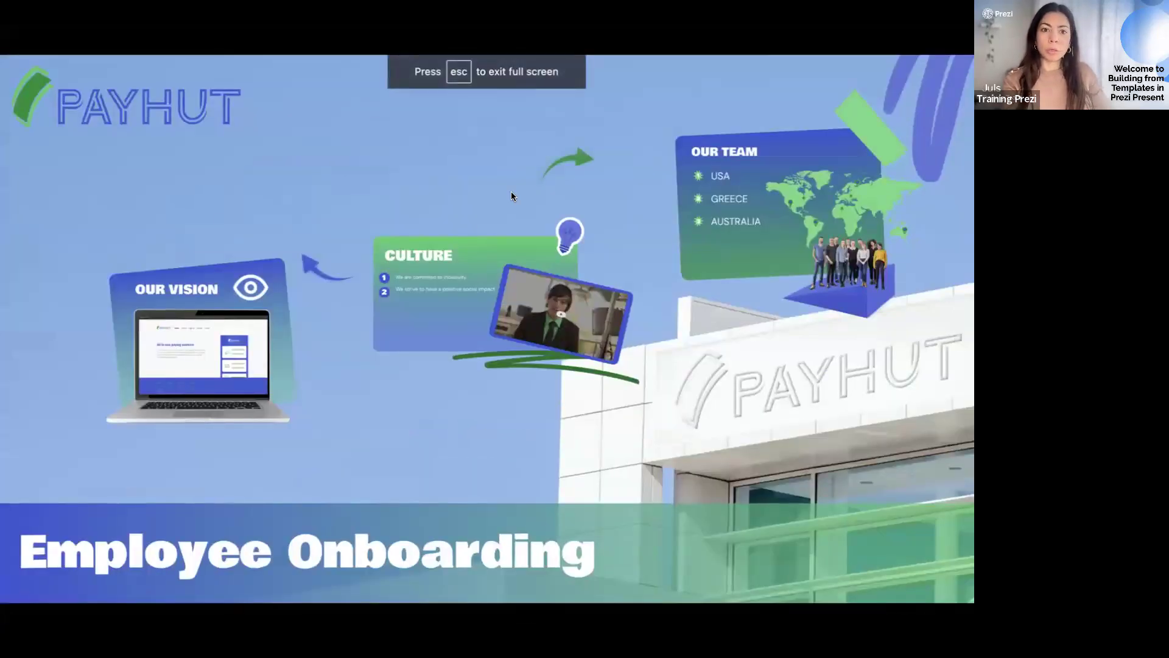
key(Right)
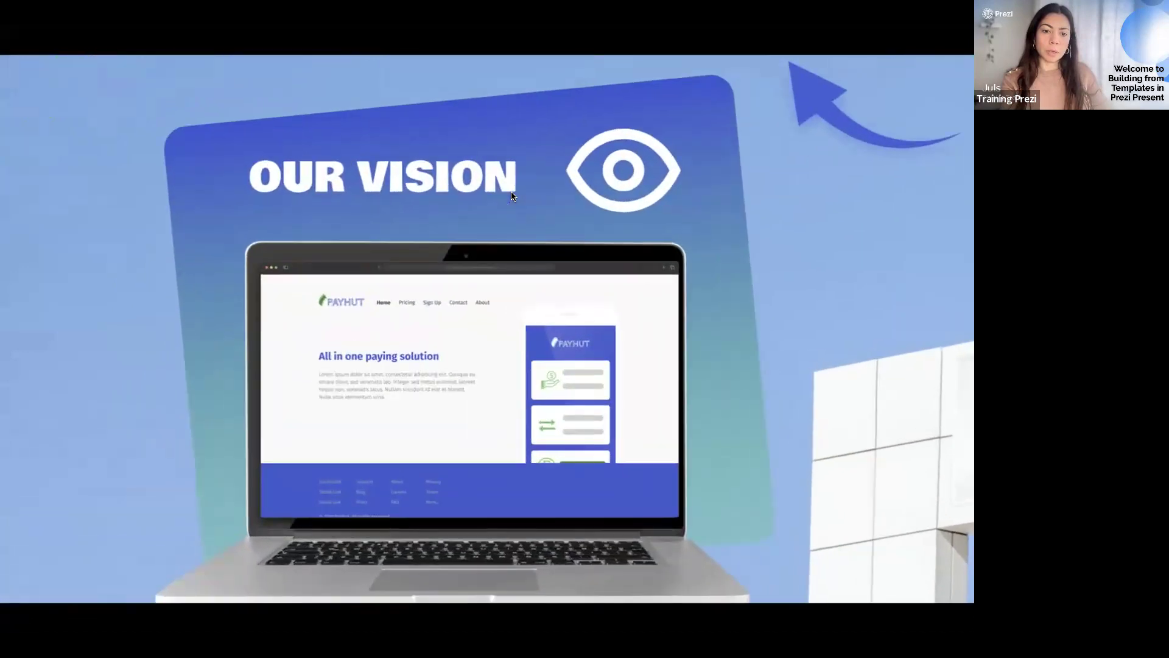
key(Right)
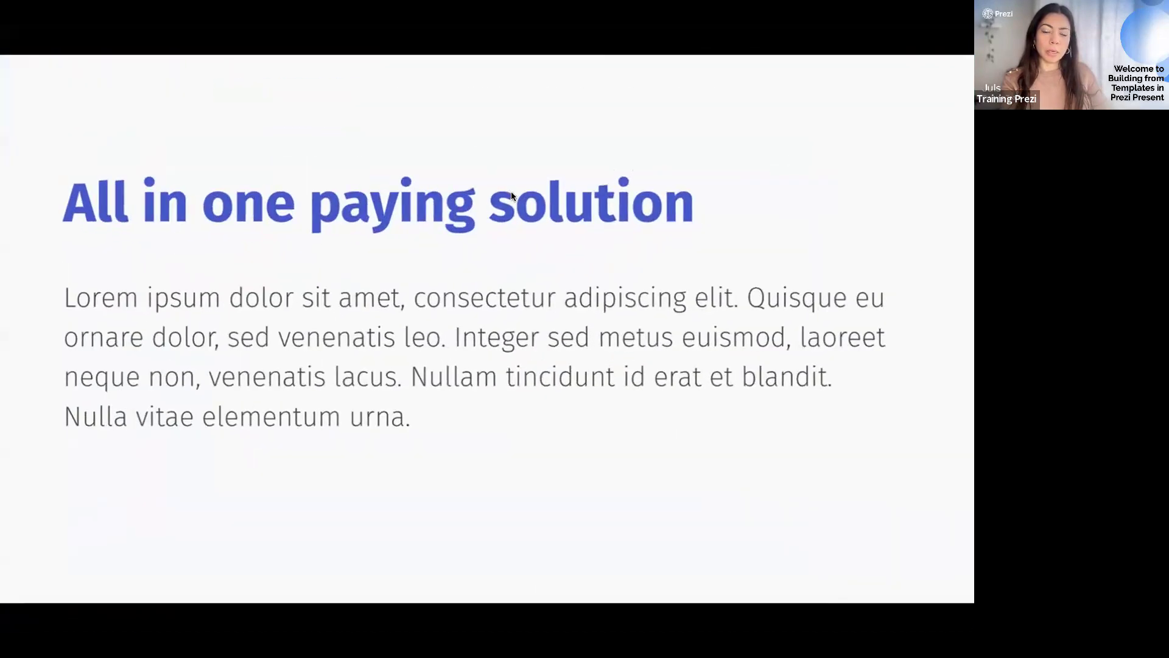
key(Right)
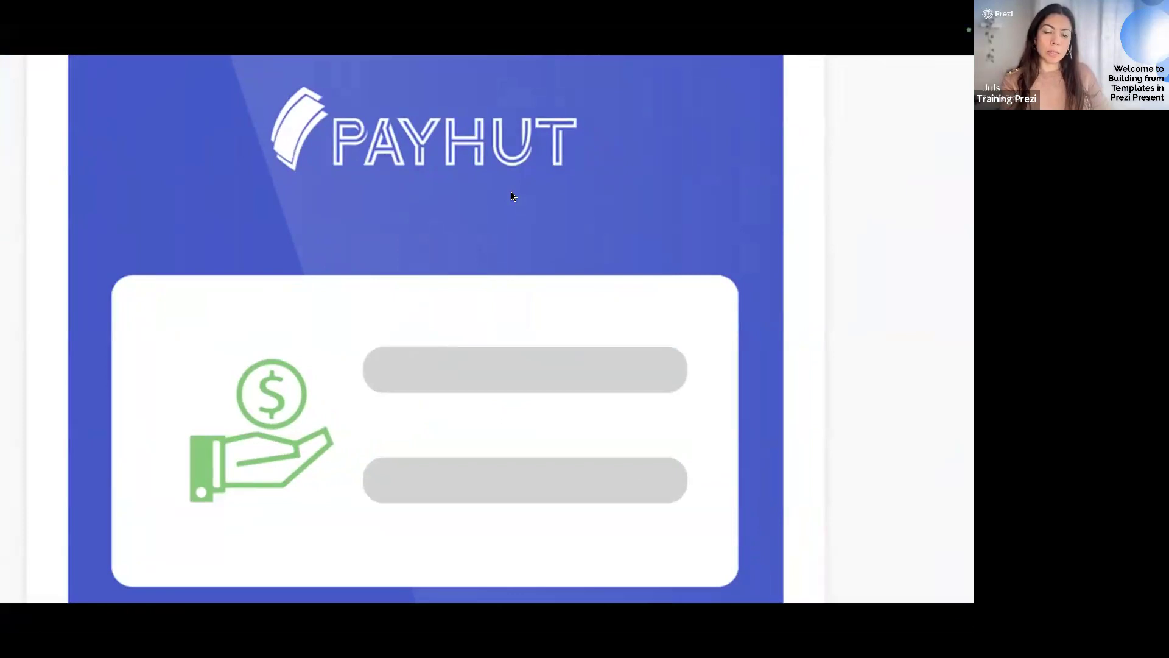
key(Right)
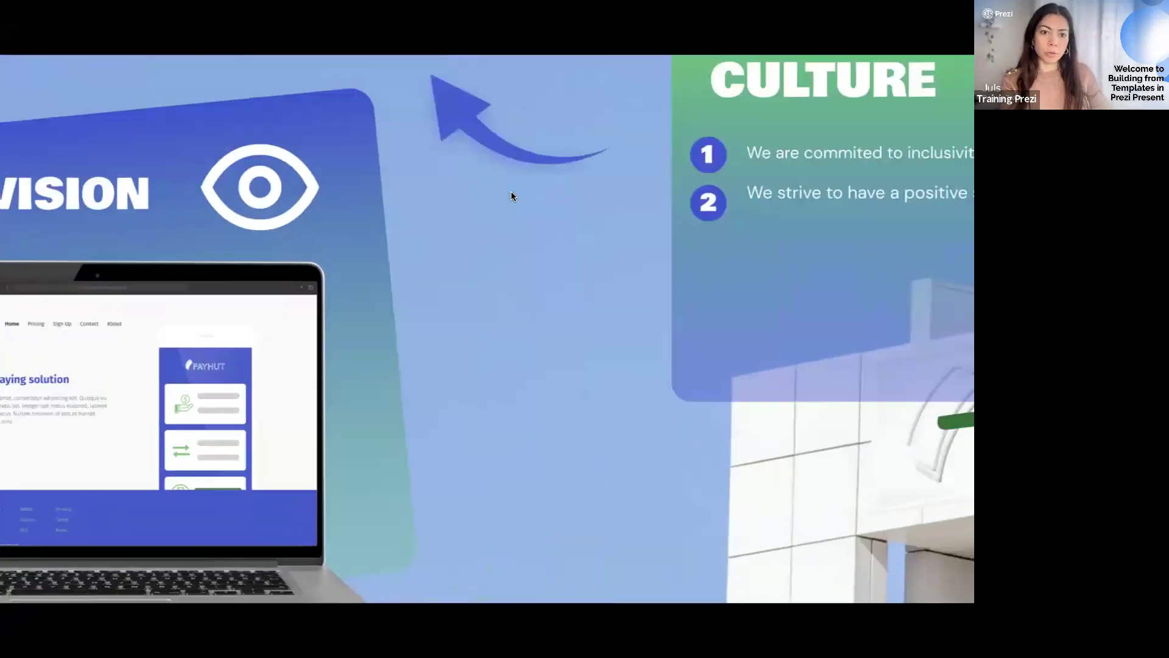
key(Right)
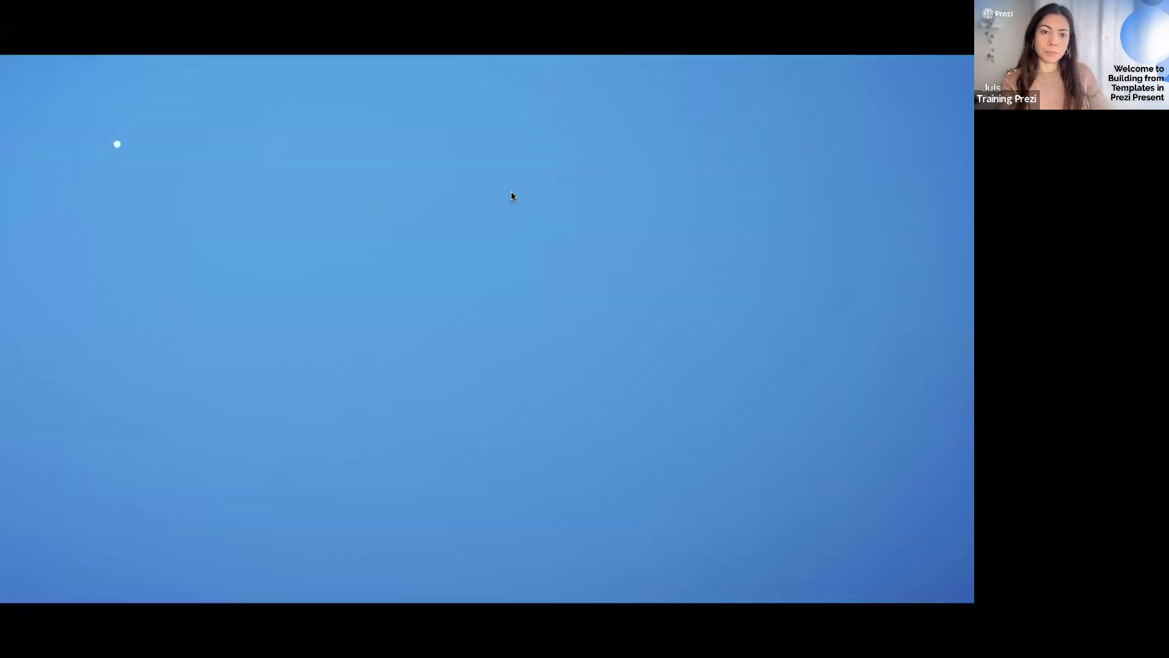
key(Right)
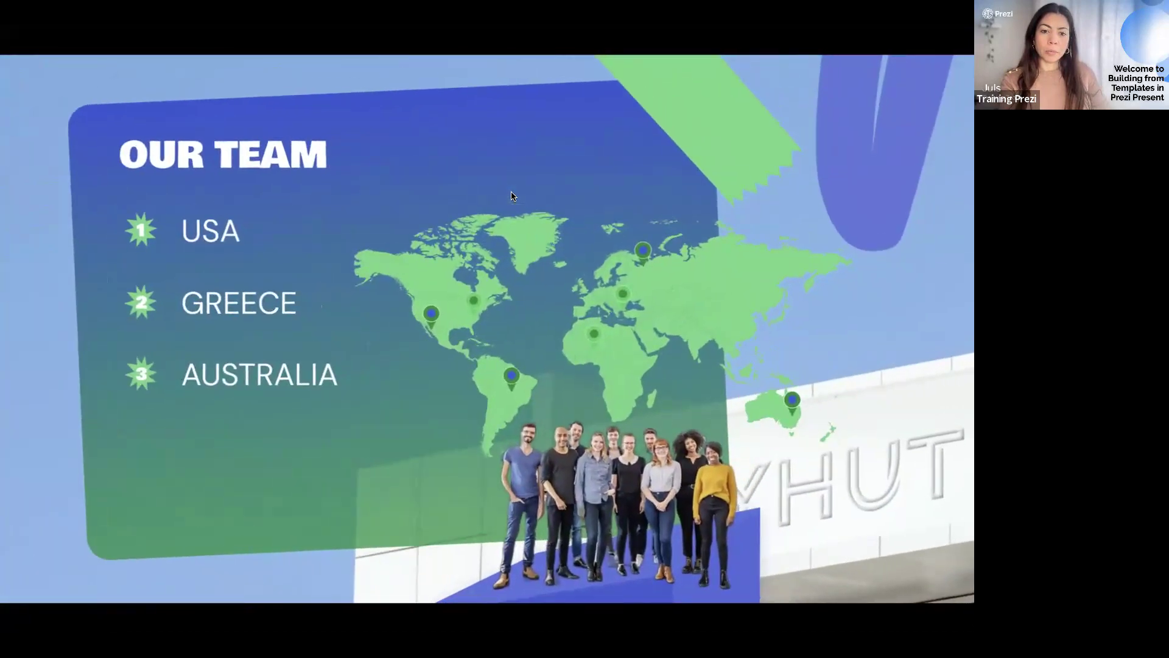
key(Right)
key(Right)
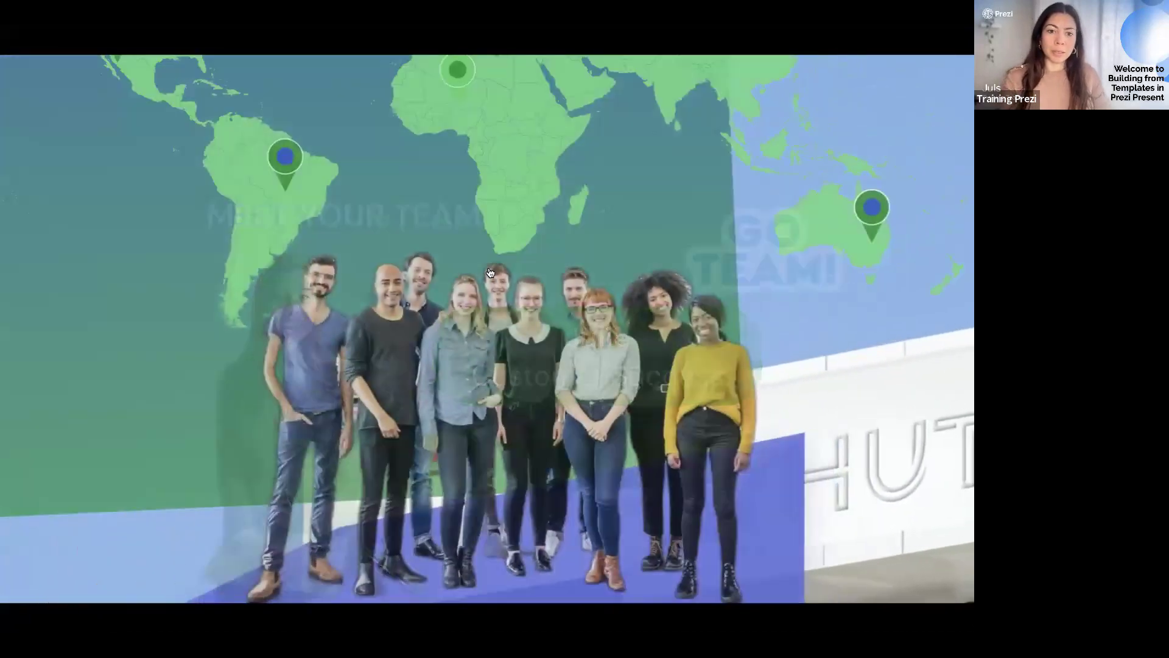
key(Escape)
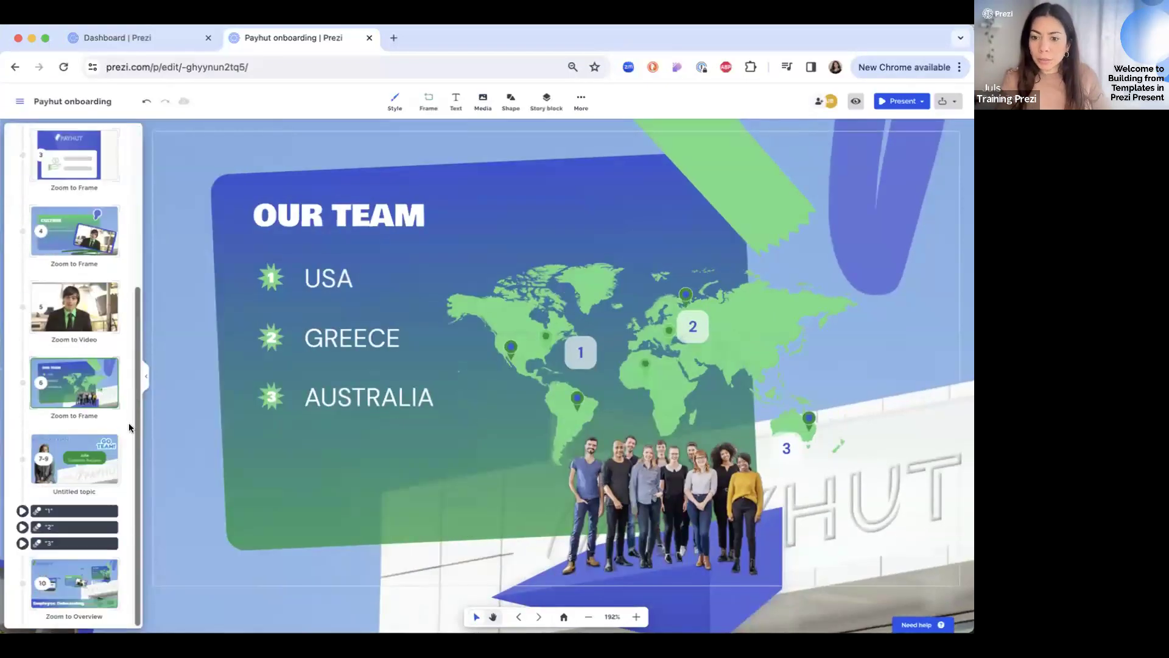
- Reorder the untitled team topic below the three numbered animation steps and present from the Our Team frame to check the sequence
drag(79, 461, 79, 502)
click(904, 107)
click(901, 127)
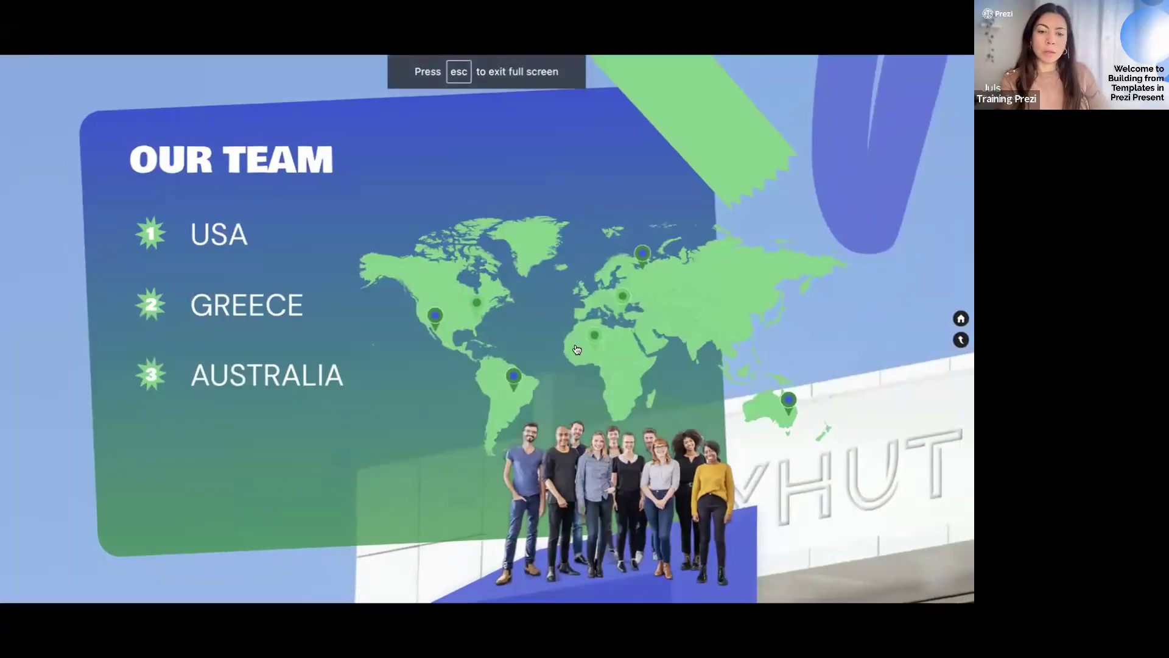
key(Right)
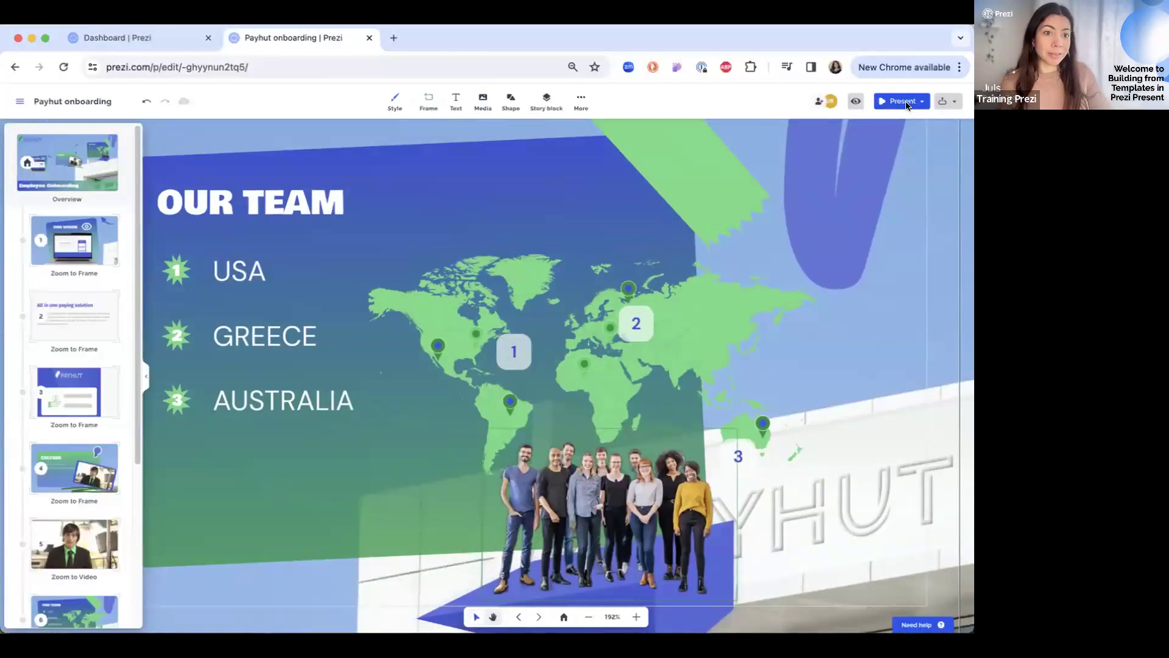
- Present once more, exit, and delete the Zoom to Video step from the presentation path
click(904, 104)
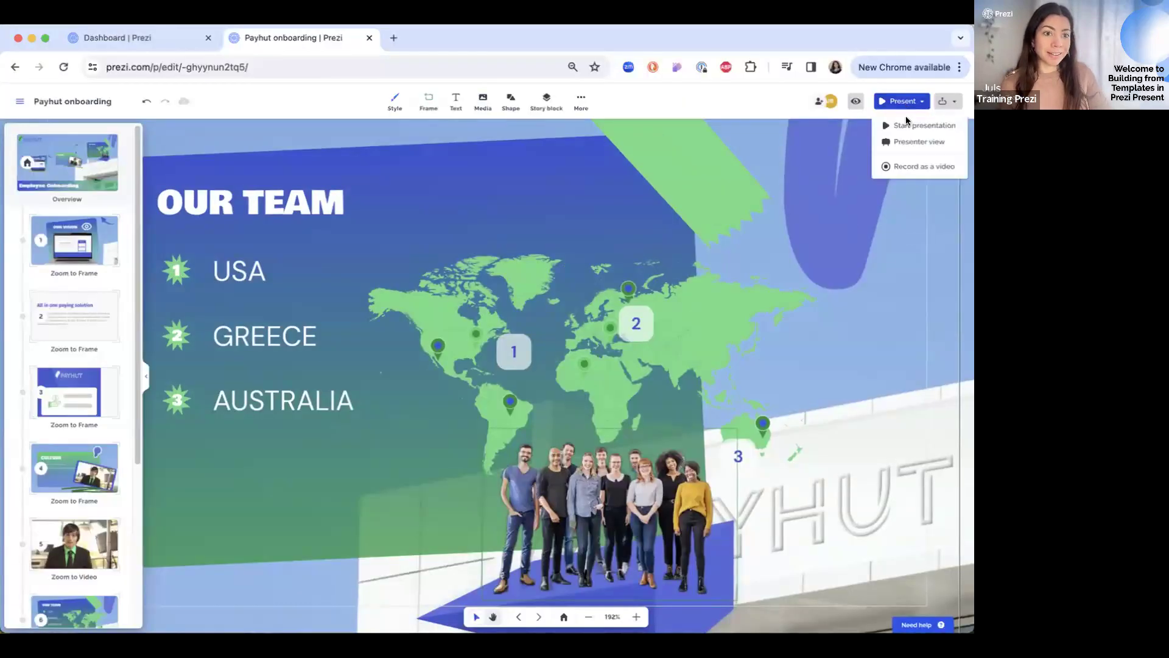
click(910, 125)
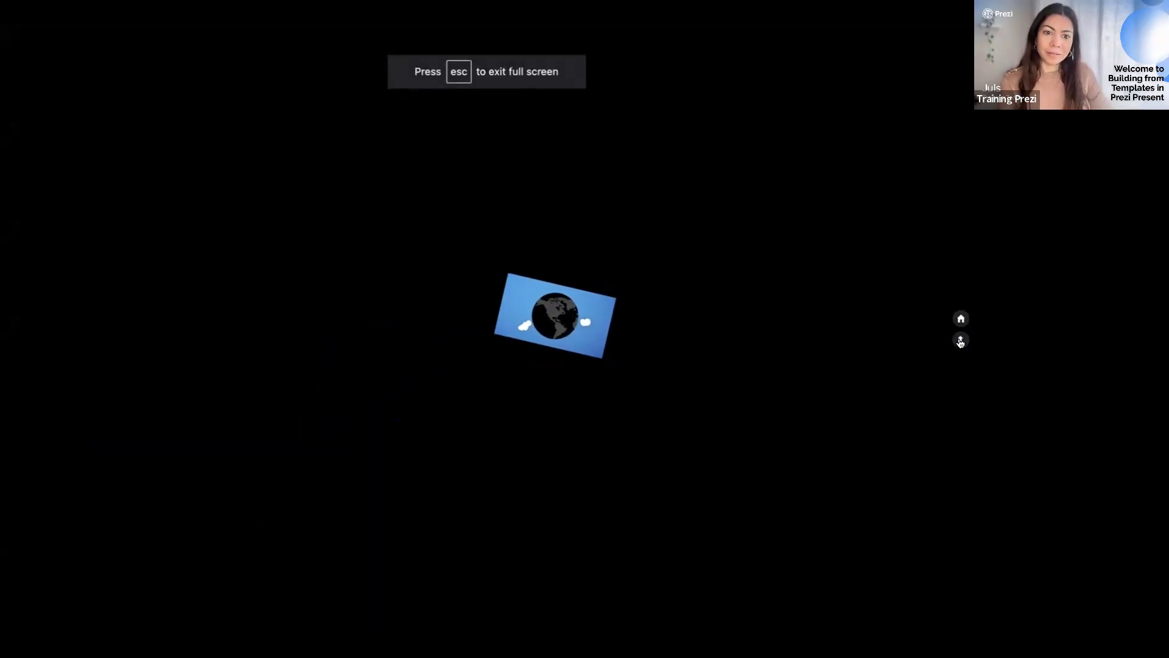
key(Escape)
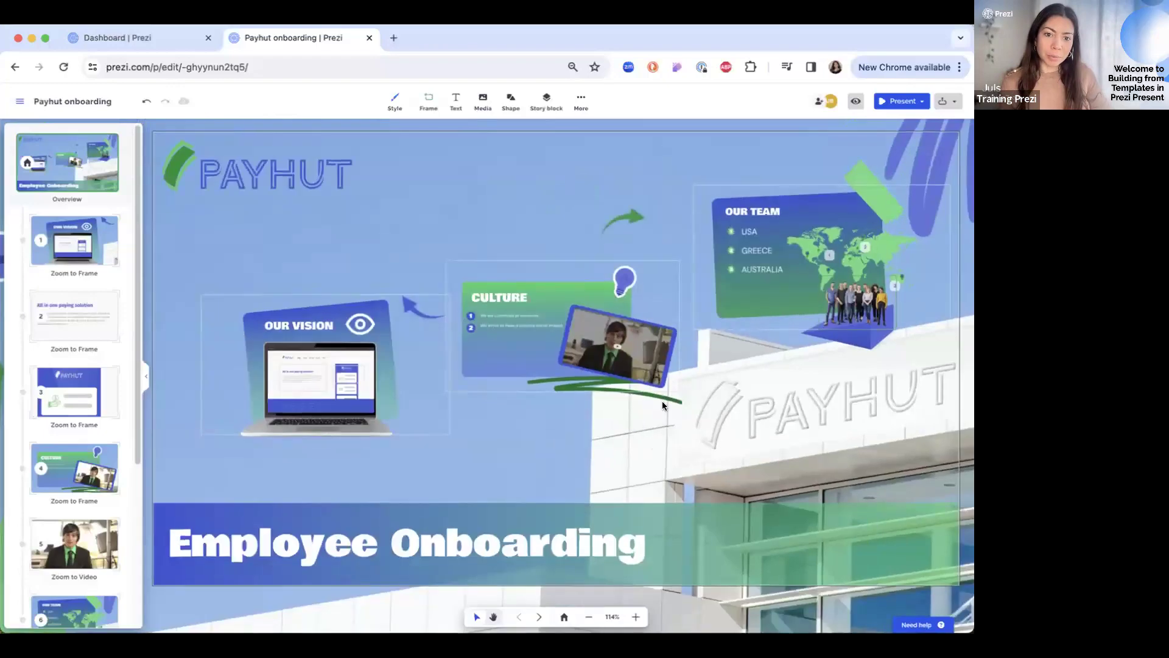
click(109, 530)
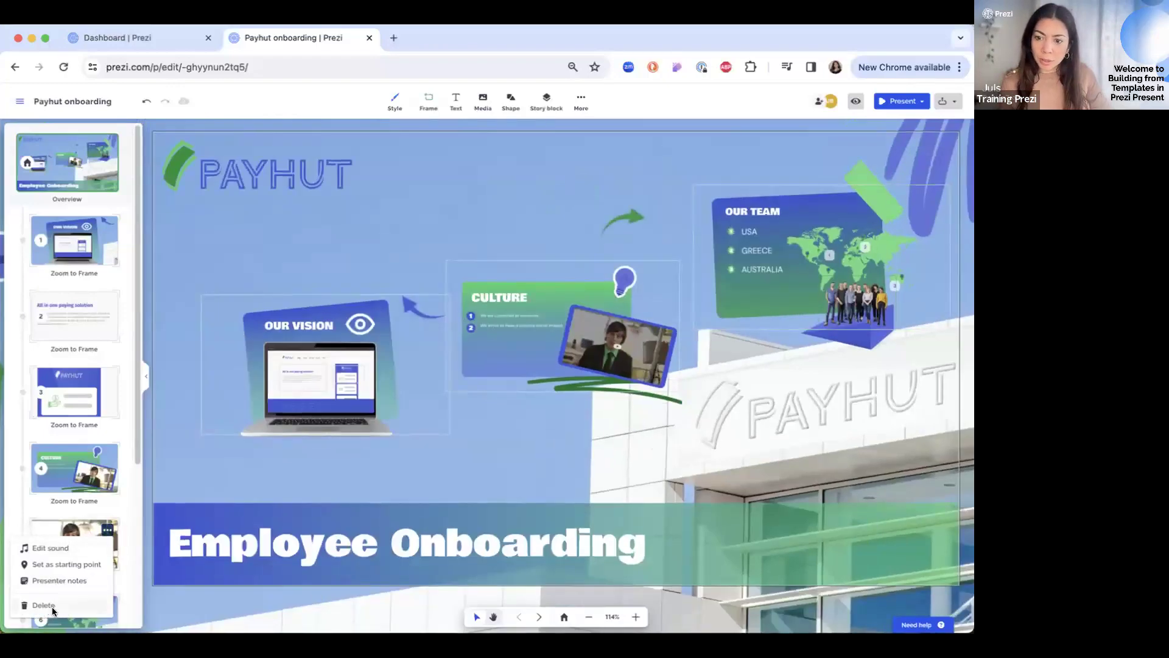
click(52, 610)
- Preview the shortened path, return to the overview, and step through its frames in the editor up to Our Team
click(910, 103)
click(889, 123)
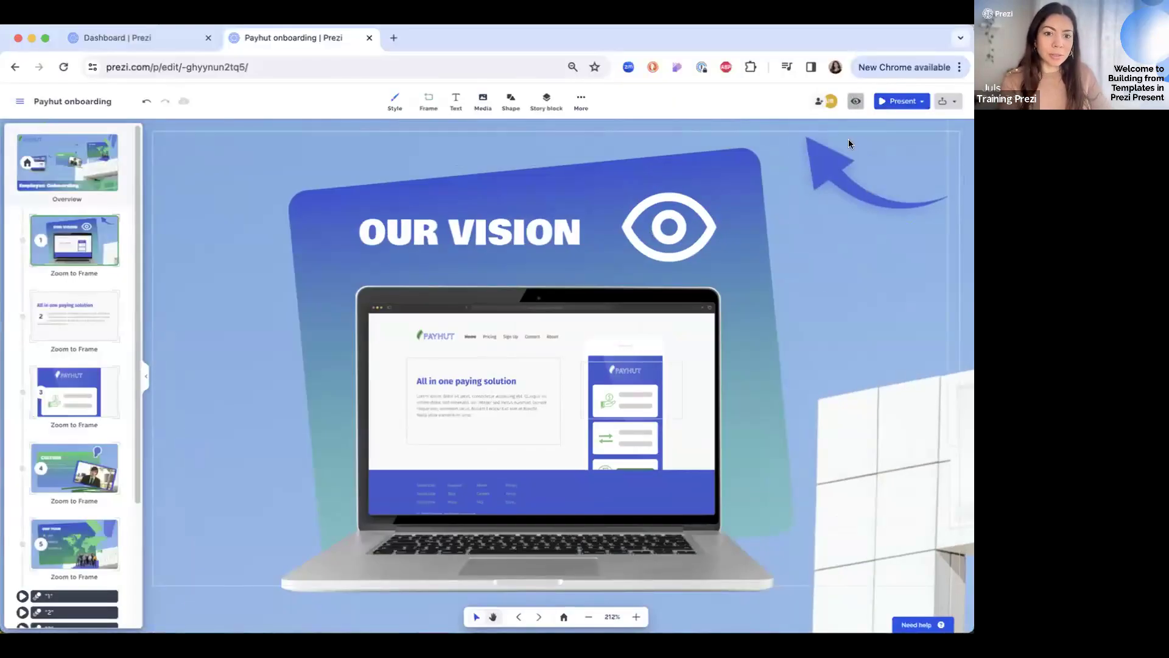
click(562, 619)
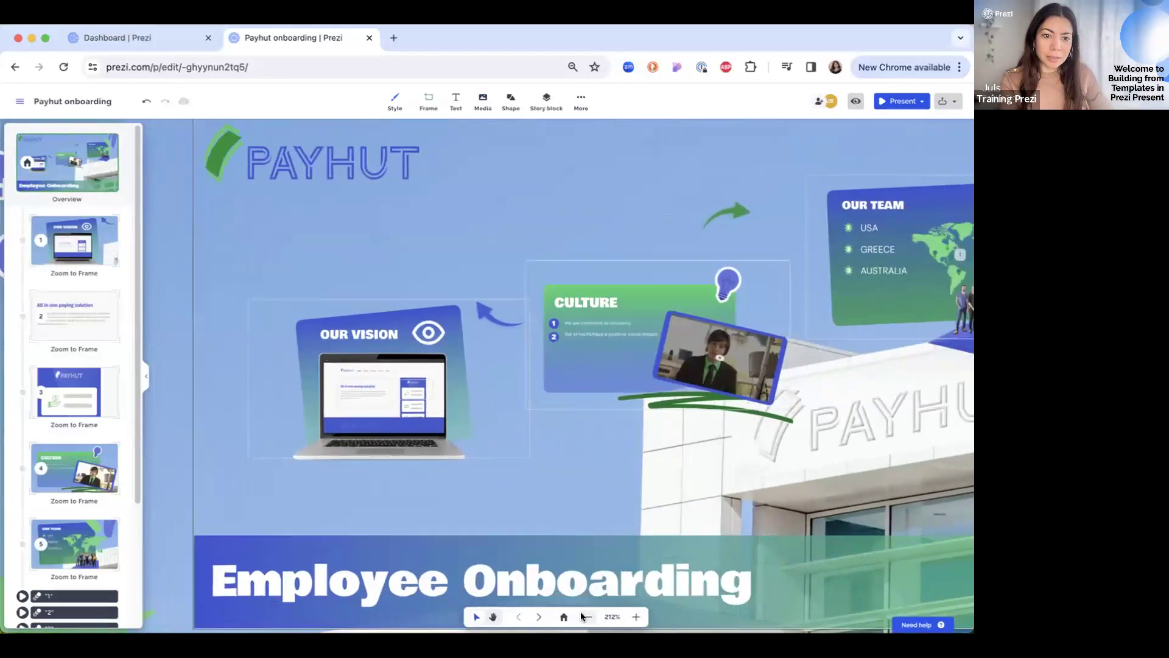
click(538, 617)
click(538, 617)
click(538, 617)
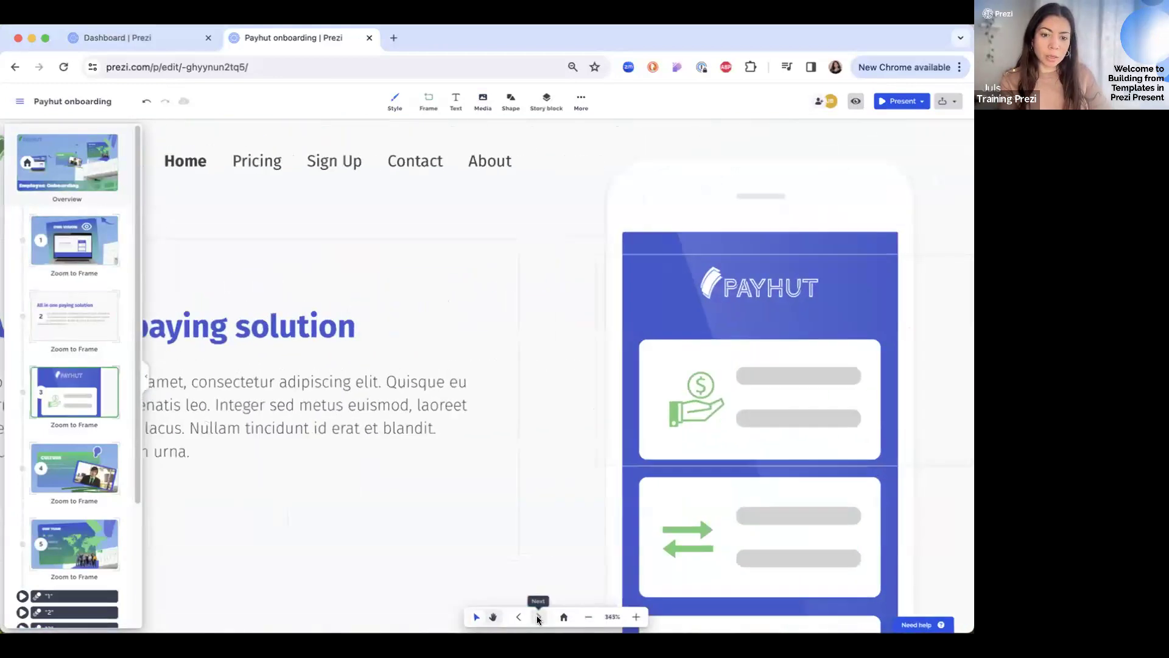
click(538, 617)
click(539, 617)
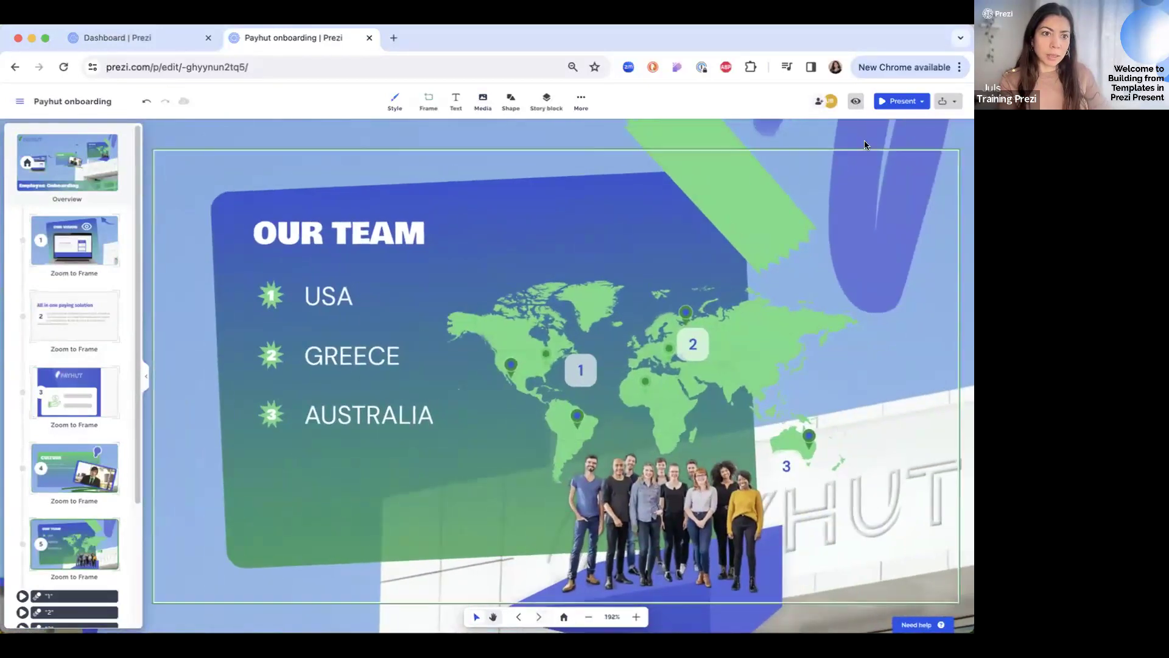
- Try presenting from the Our Team frame, exit full screen, and reload the presentation's editing page
click(894, 126)
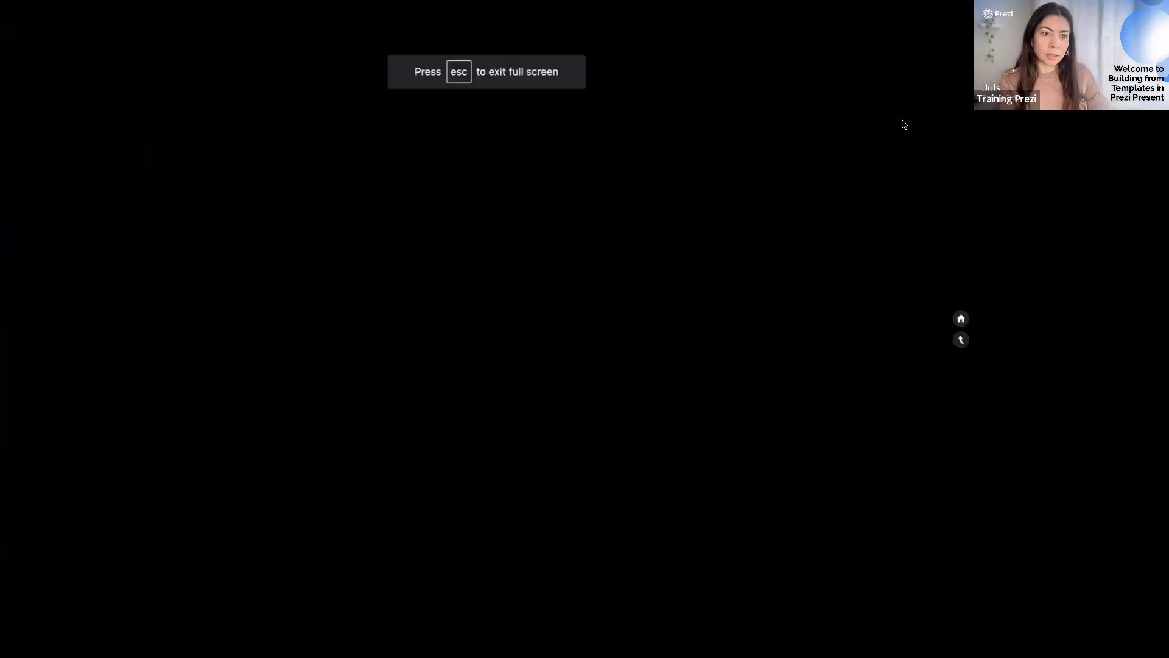
key(Escape)
click(366, 63)
key(Return)
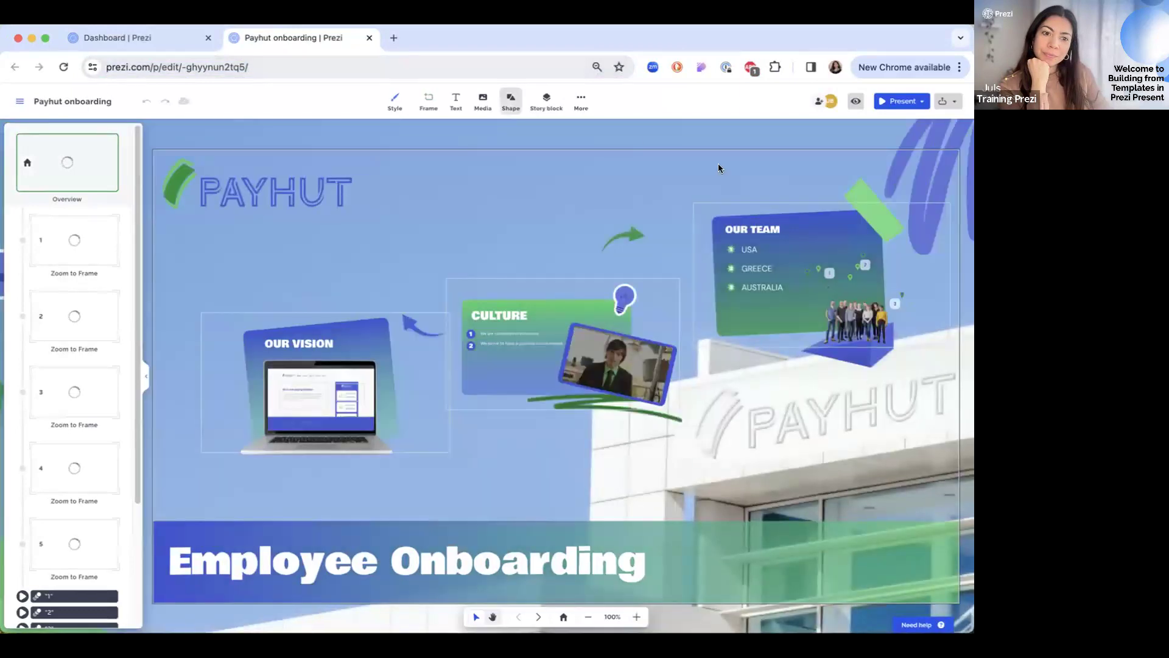
- Present from the overview through Our Vision to the Culture frame and play its embedded video in place
click(918, 103)
click(923, 119)
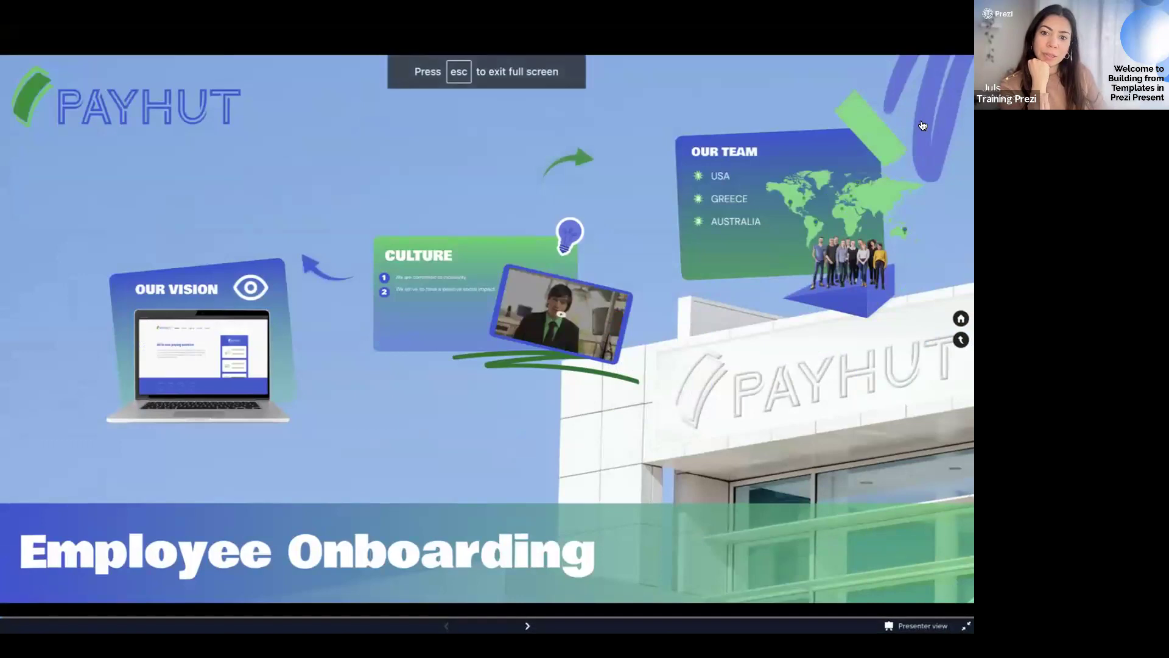
key(Right)
key(Right)
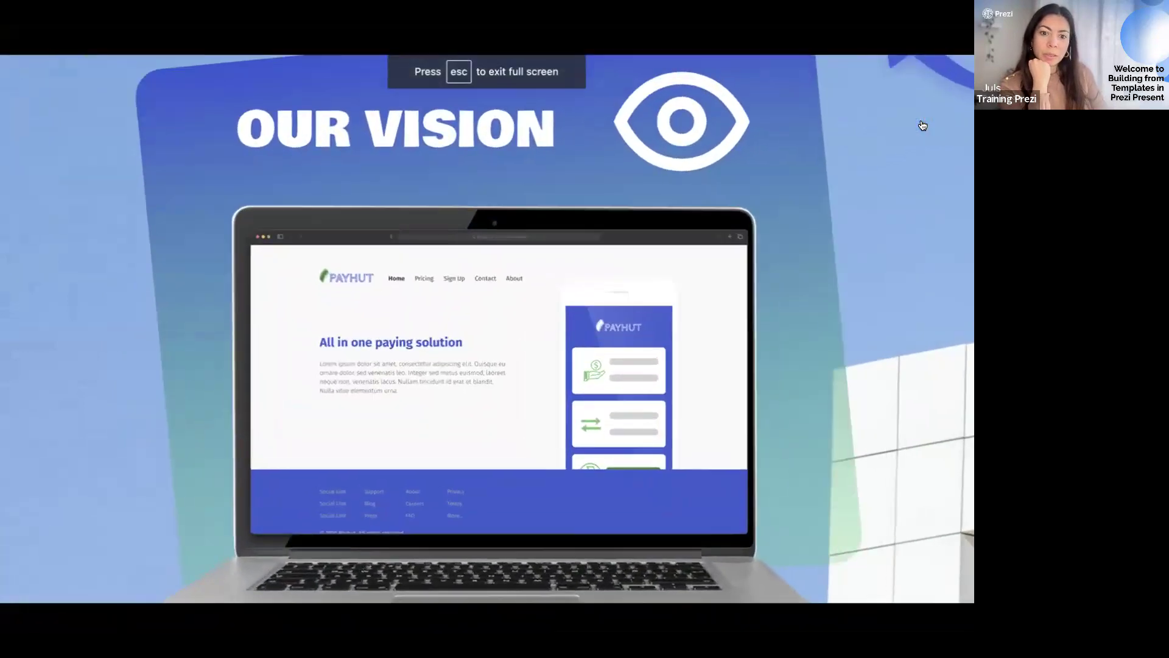
key(Right)
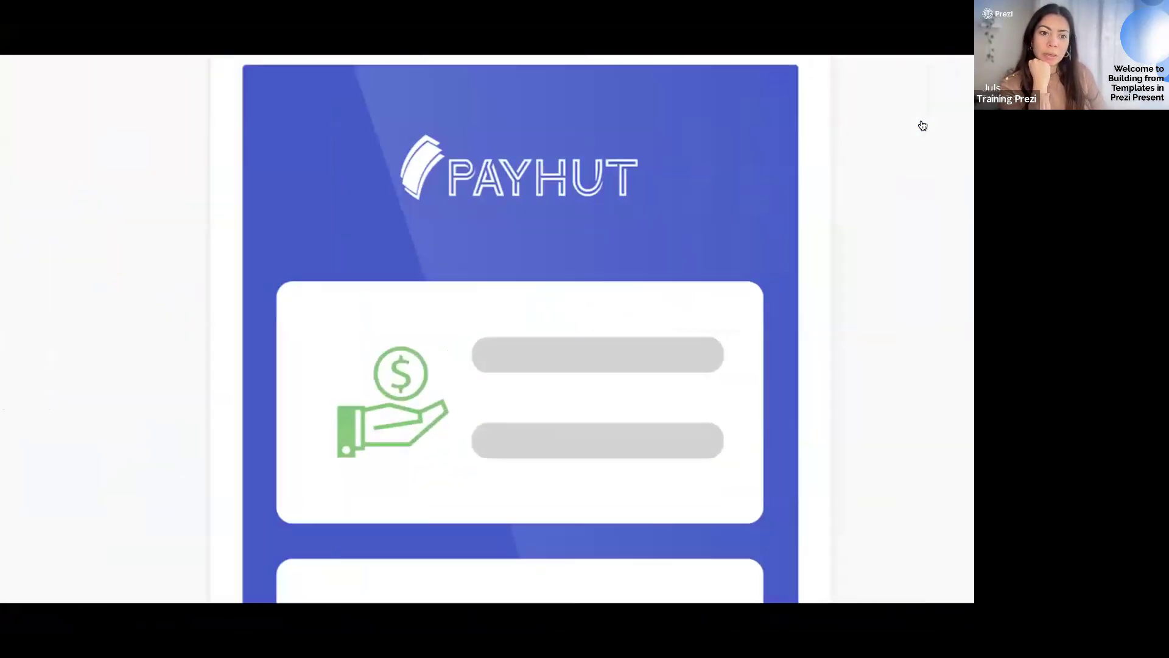
key(Right)
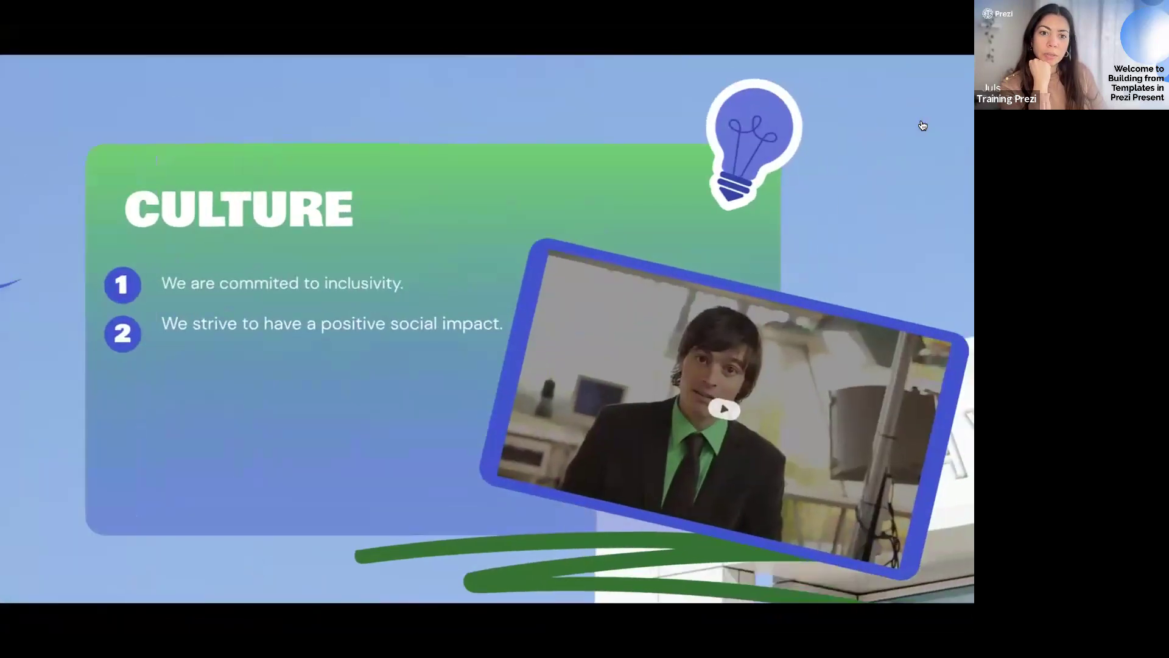
key(Right)
key(Left)
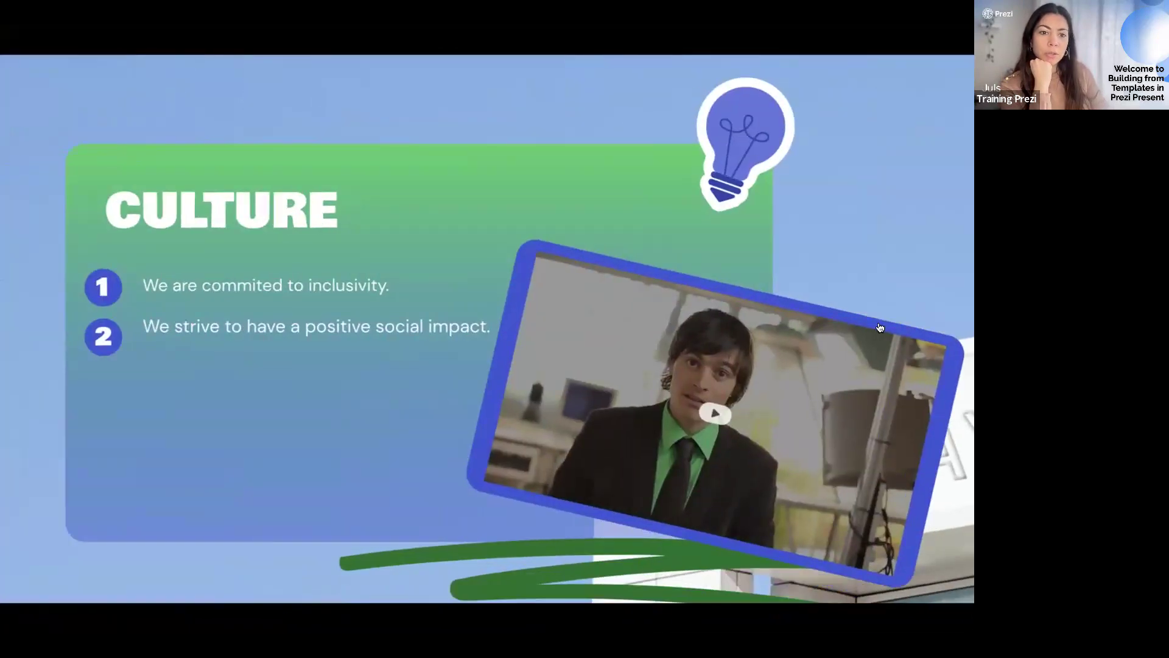
click(719, 411)
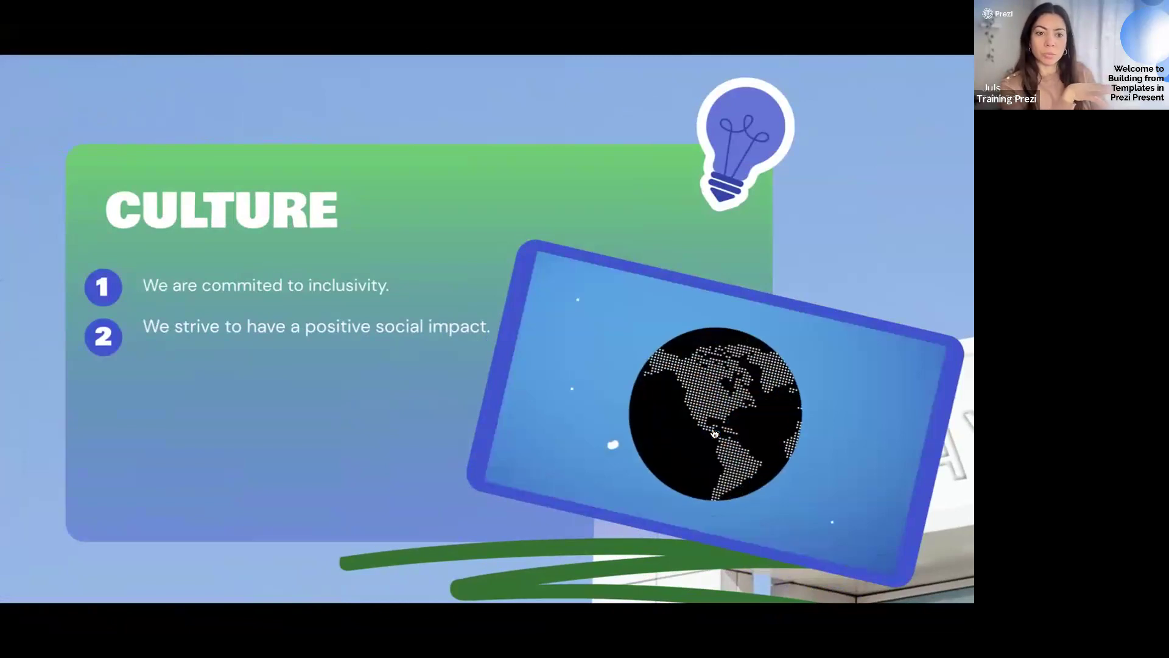
- Advance from the Culture frame back out to the overview and exit present mode
key(Right)
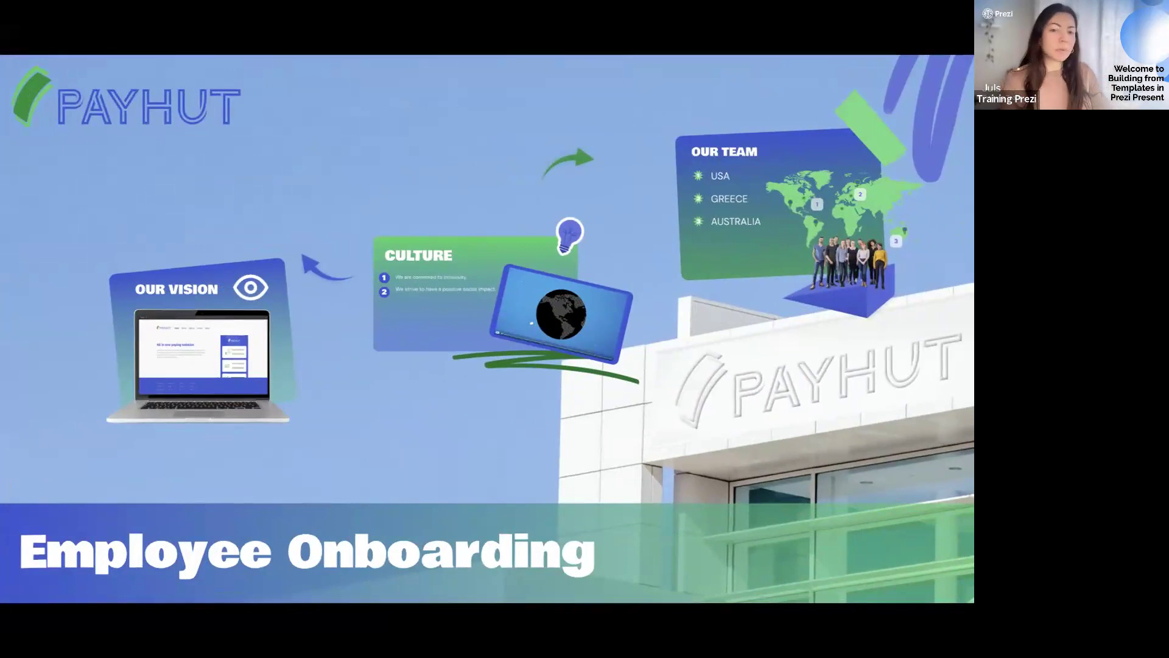
key(Escape)
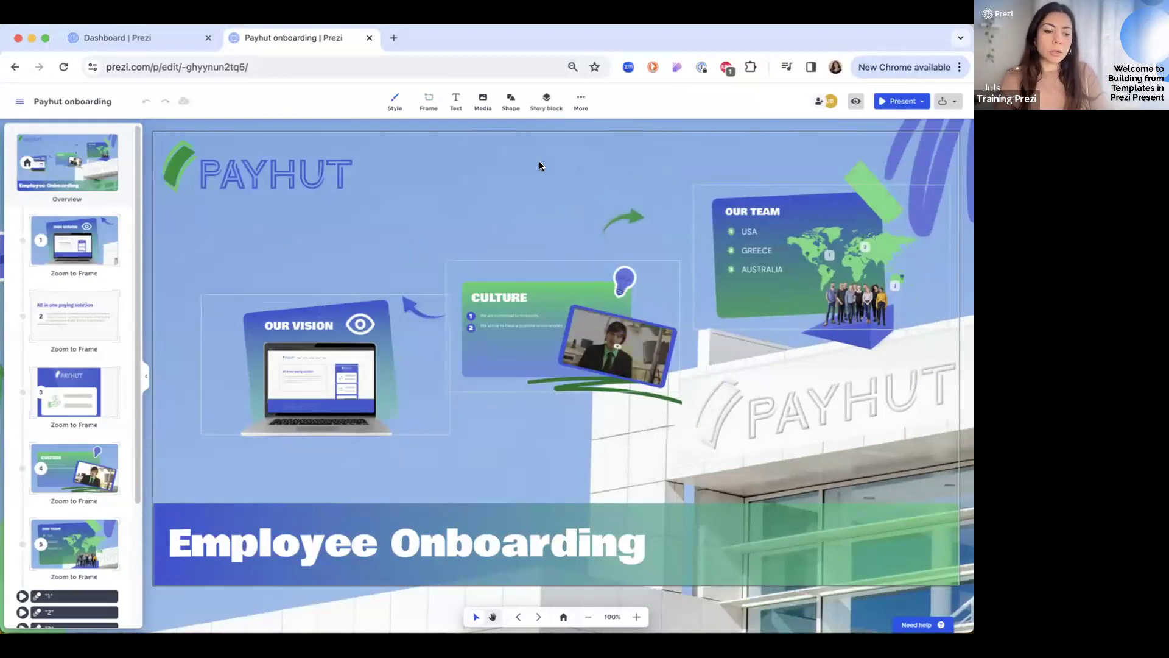
- Open the presenter notes for the overview and enter "overview notes"
click(54, 170)
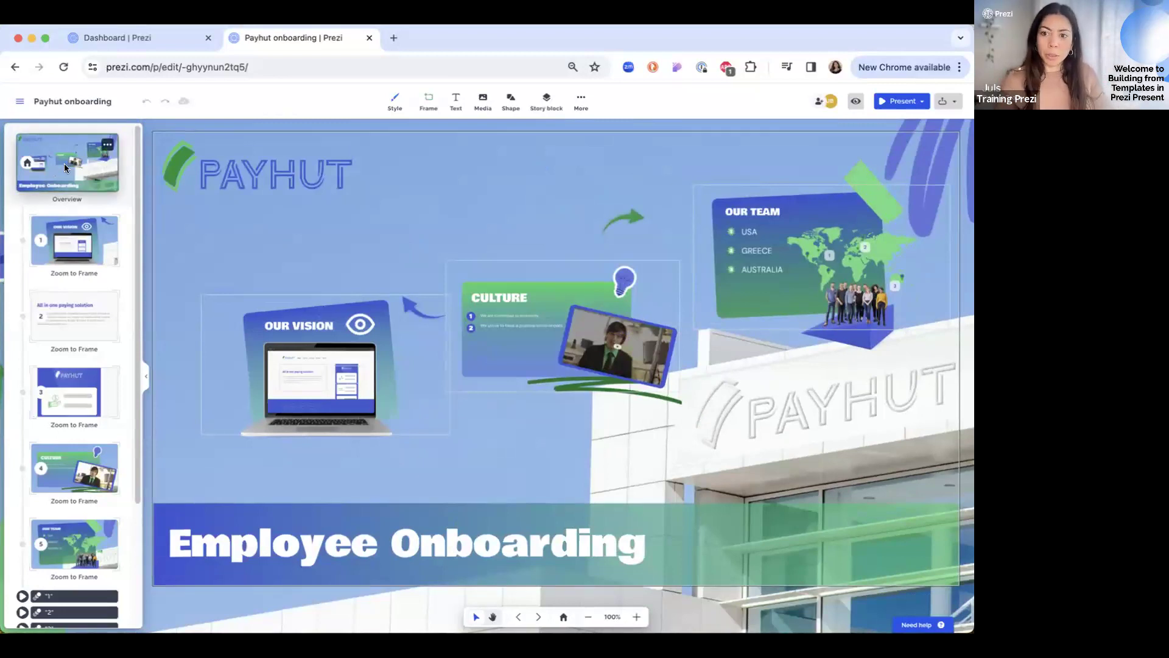
click(580, 102)
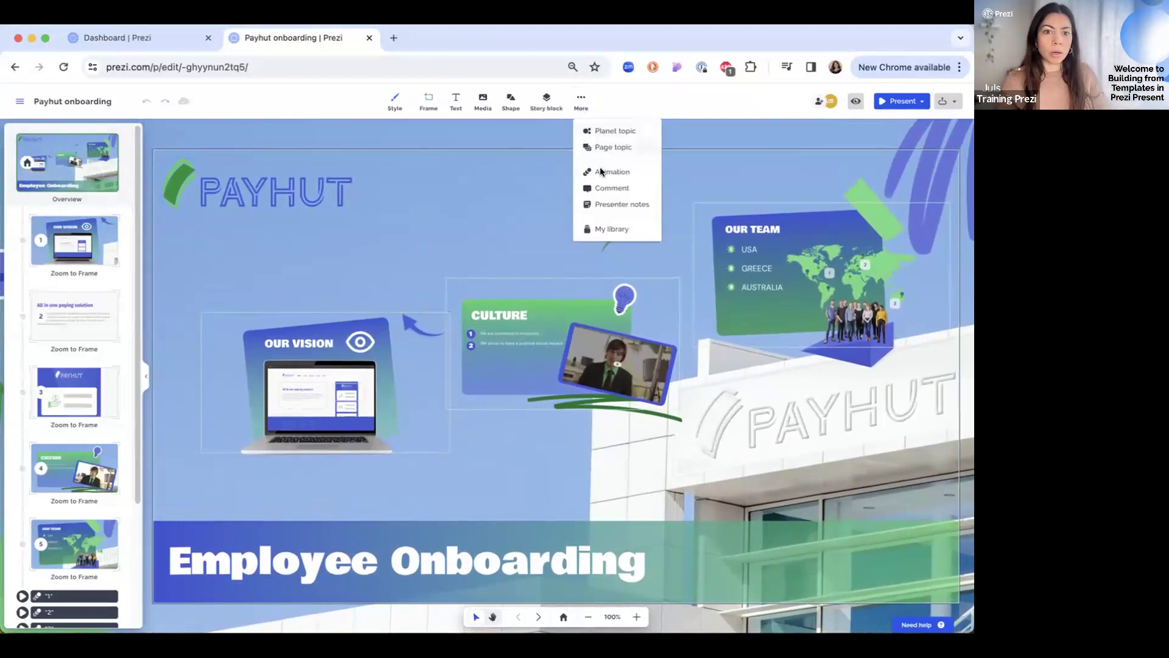
click(597, 203)
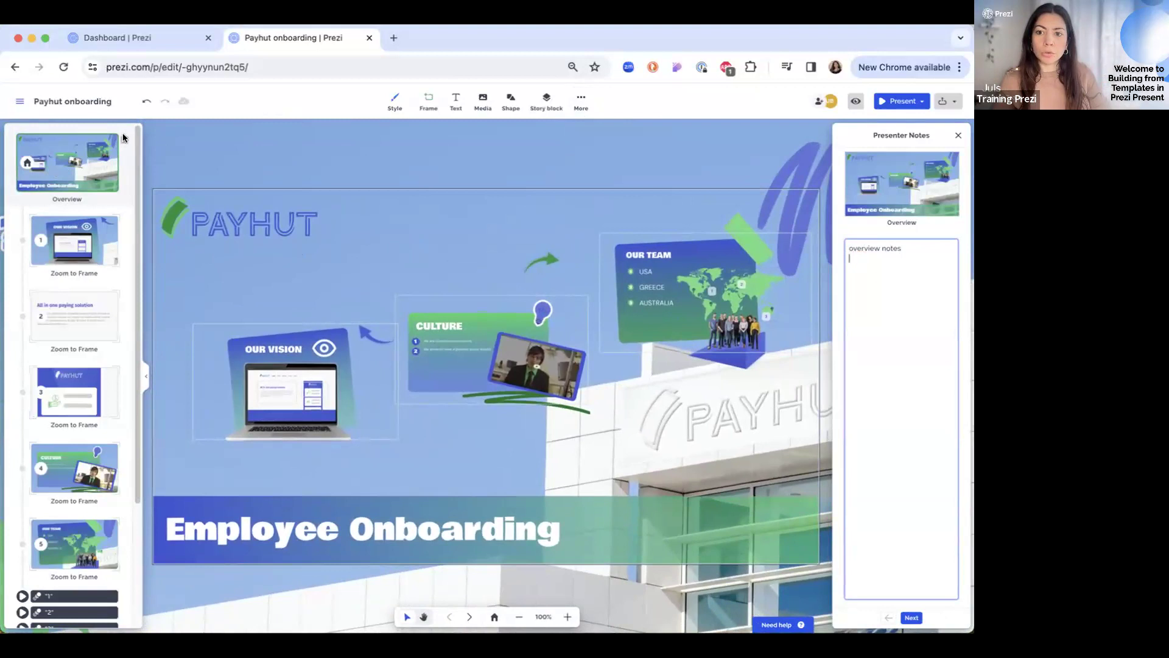
- Add the presenter notes "our vision notes" to the Our Vision frame and "all in one notes" to the All in one paying solution frame
click(75, 241)
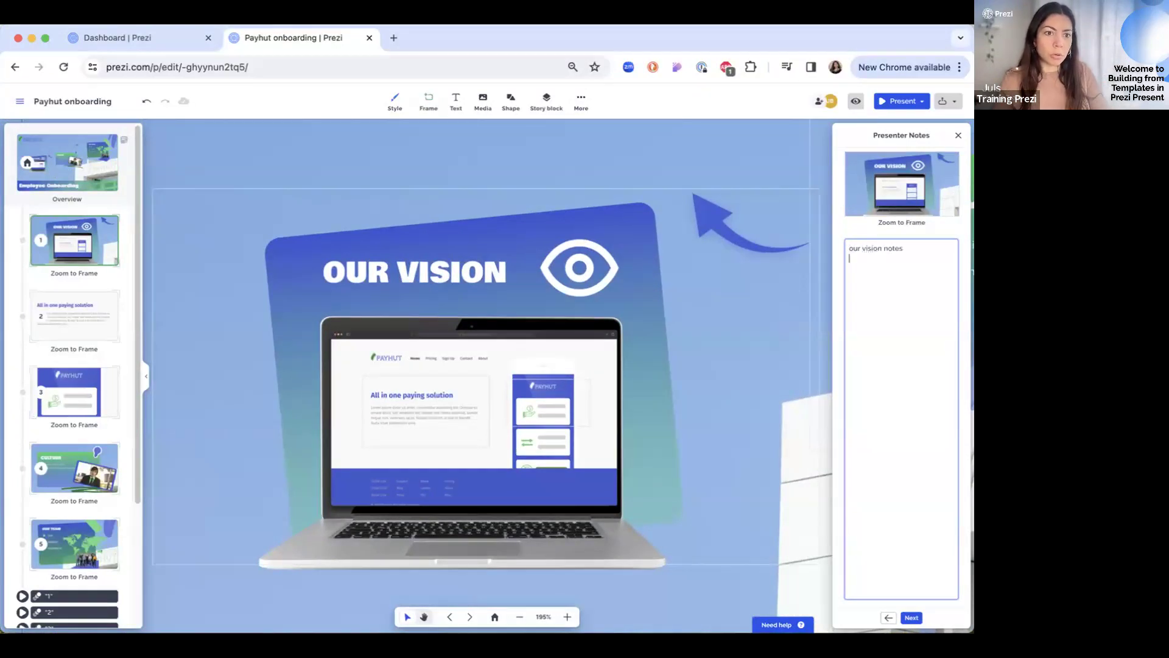
click(71, 316)
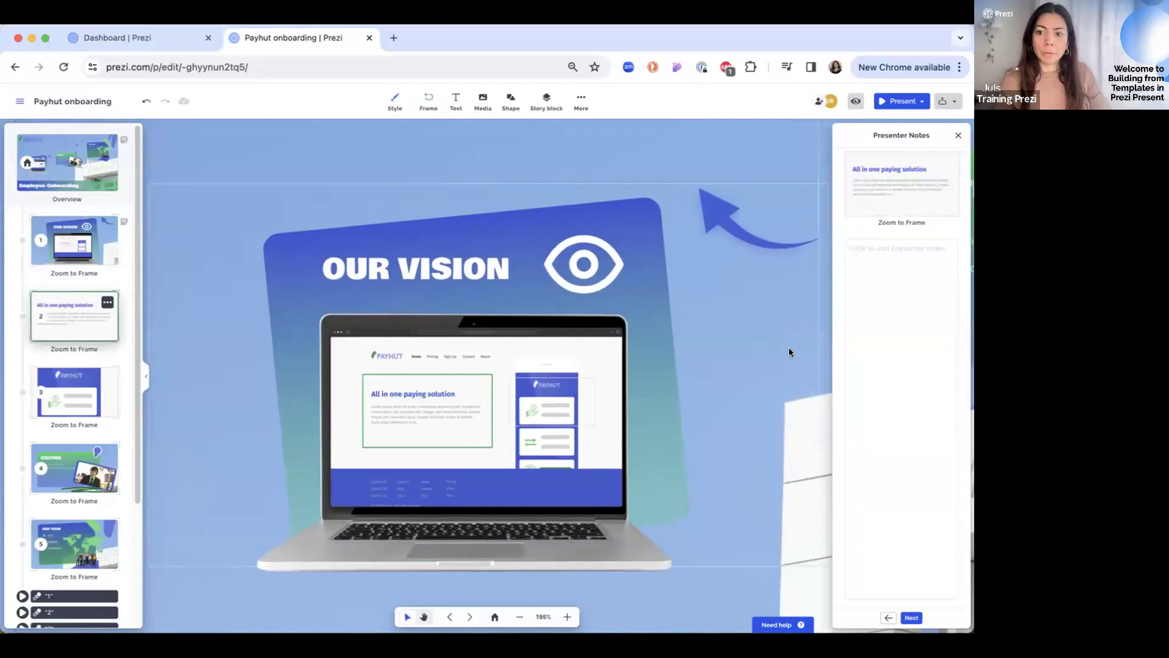
click(895, 303)
text(all in one notes)
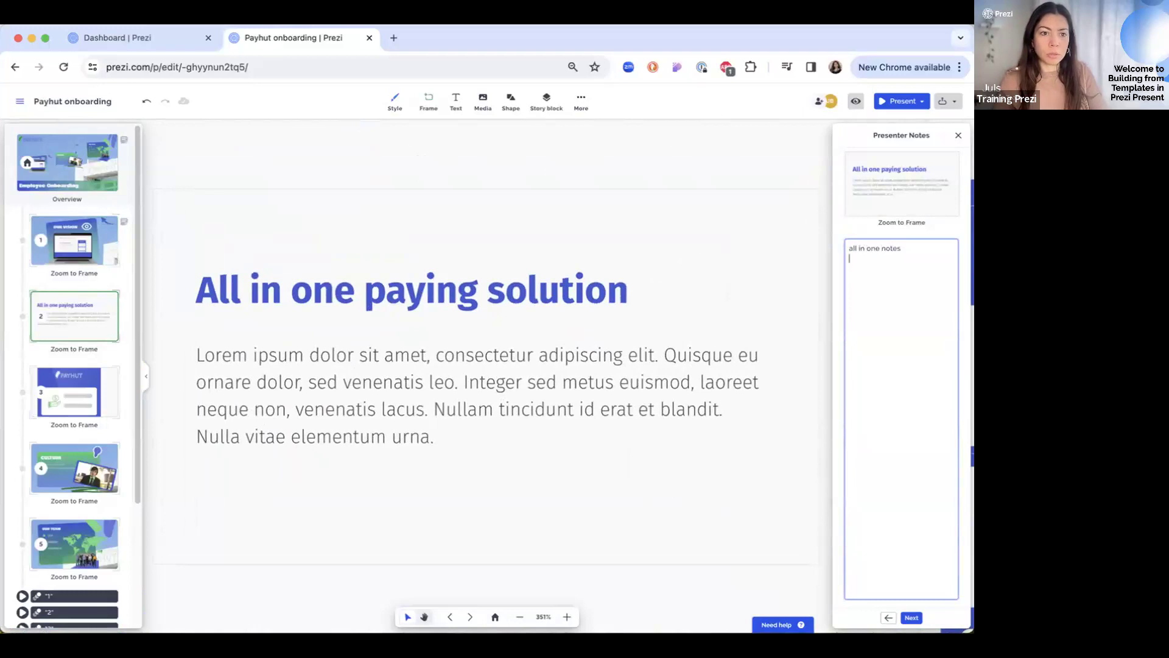
- Start the presentation from the overview in presenter view and reposition the presenter window over the slides
click(73, 156)
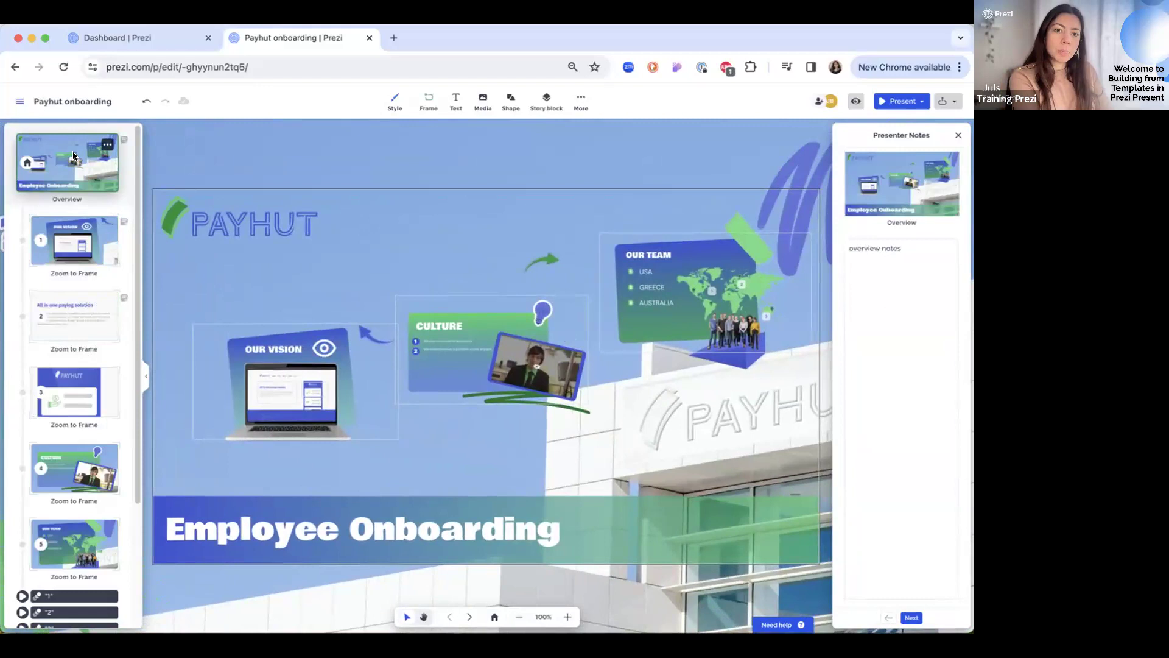
click(905, 102)
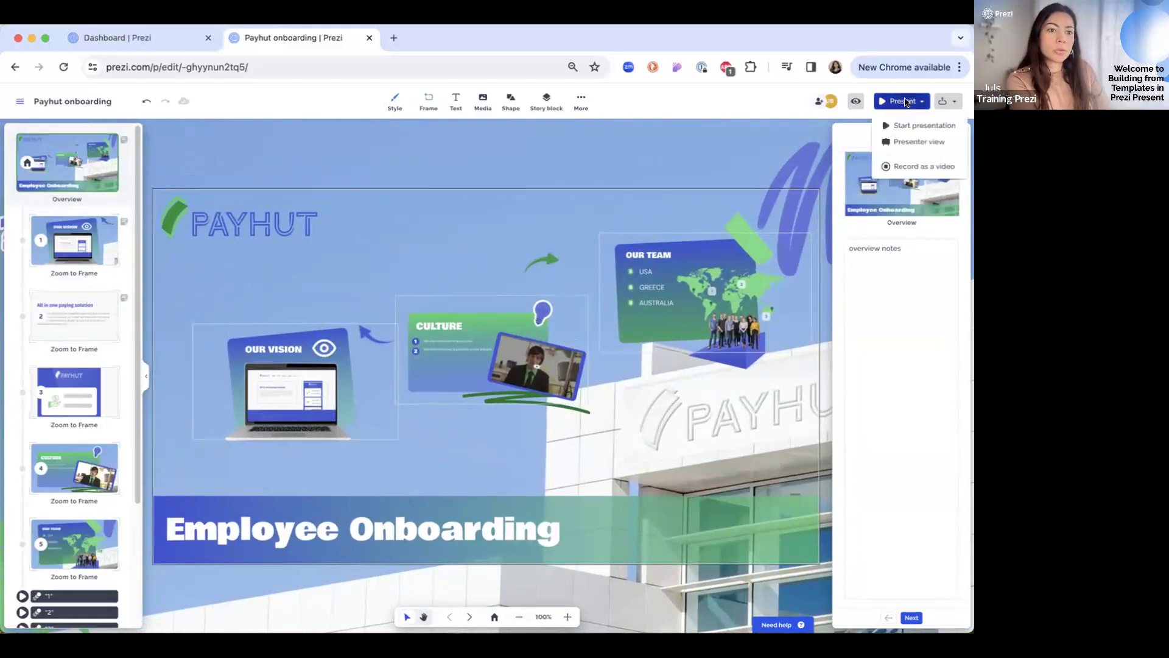
click(913, 141)
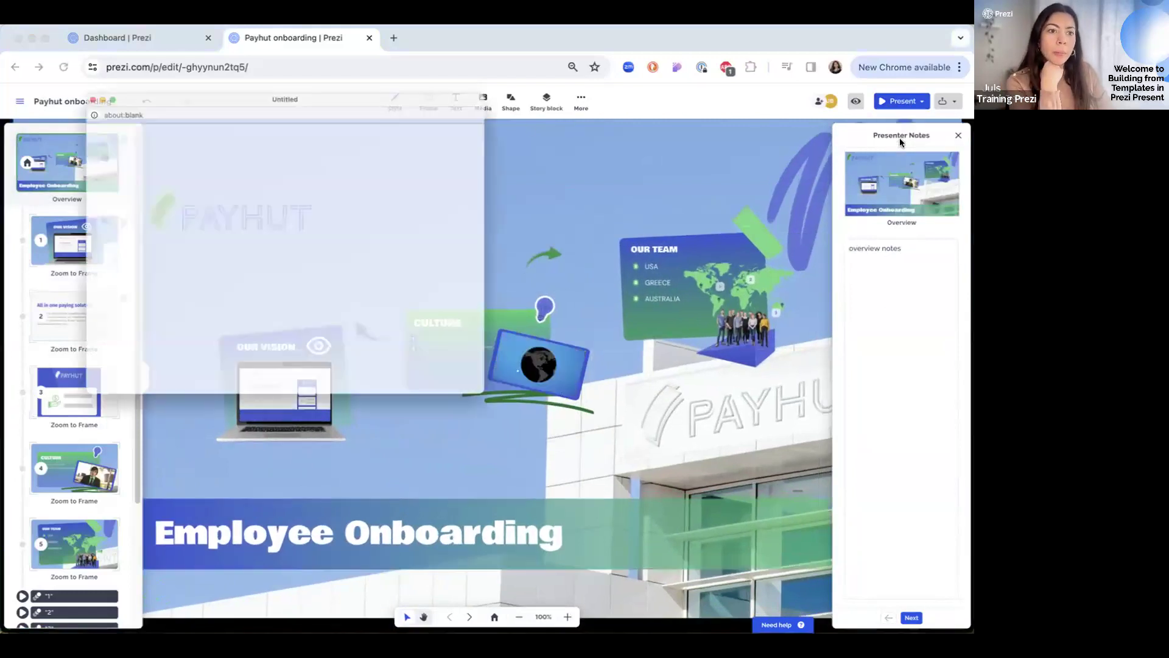
drag(426, 47, 472, 193)
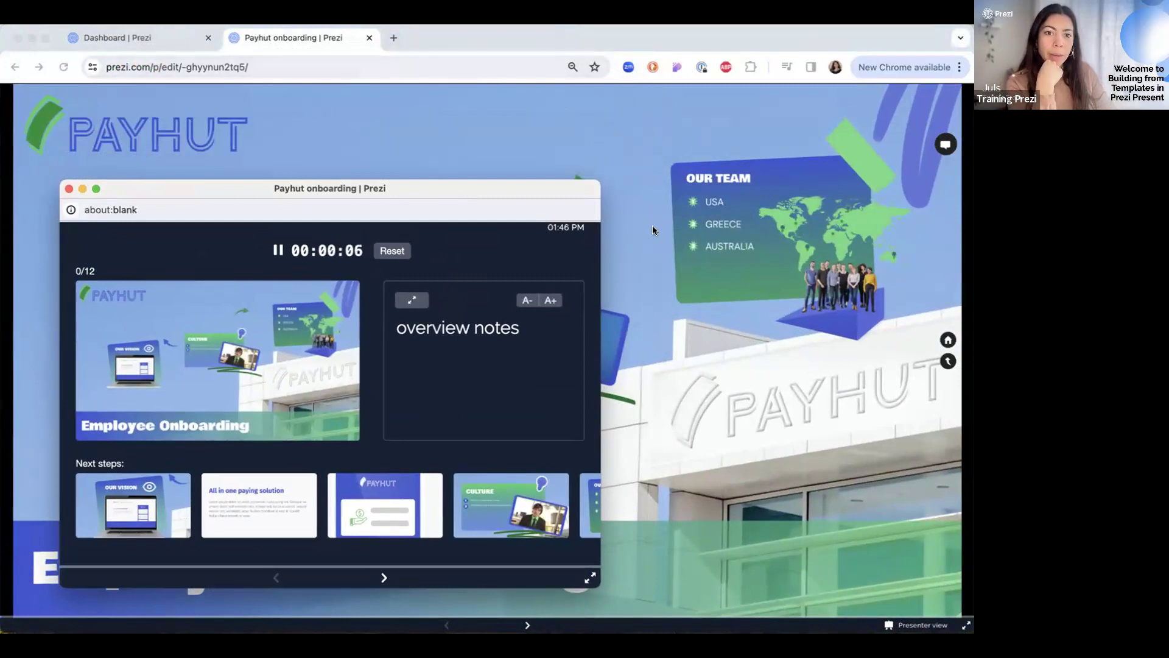
drag(546, 186, 664, 53)
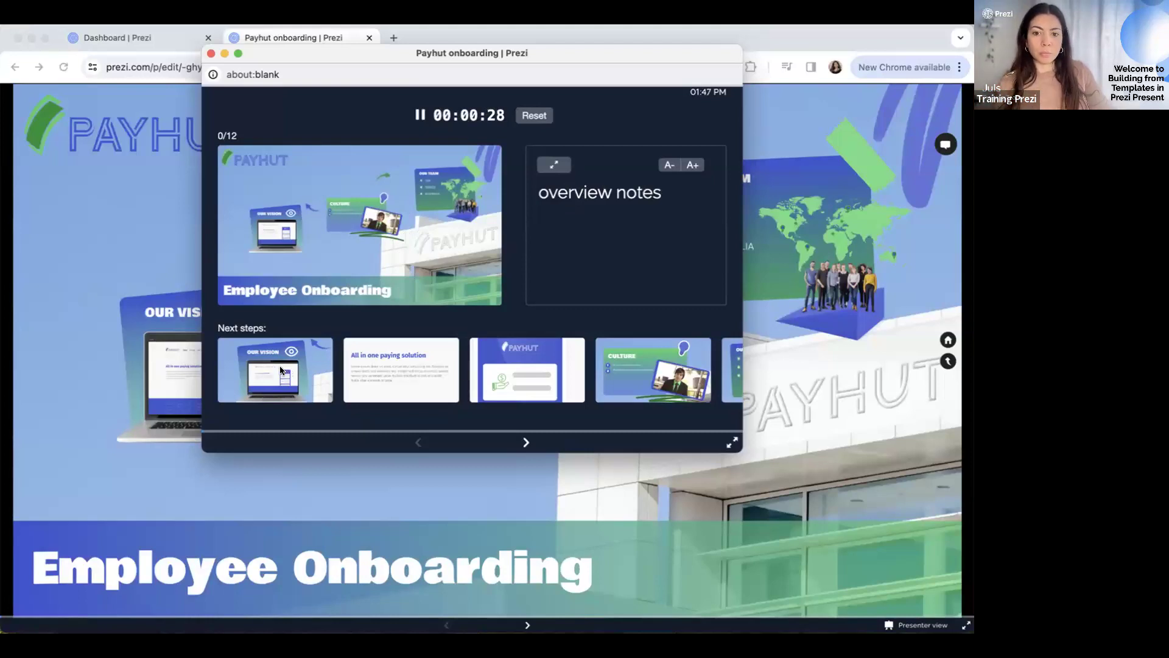
- Advance in presenter view from the overview through Our Vision, Culture and Our Team to the second Meet Your Team page
click(525, 443)
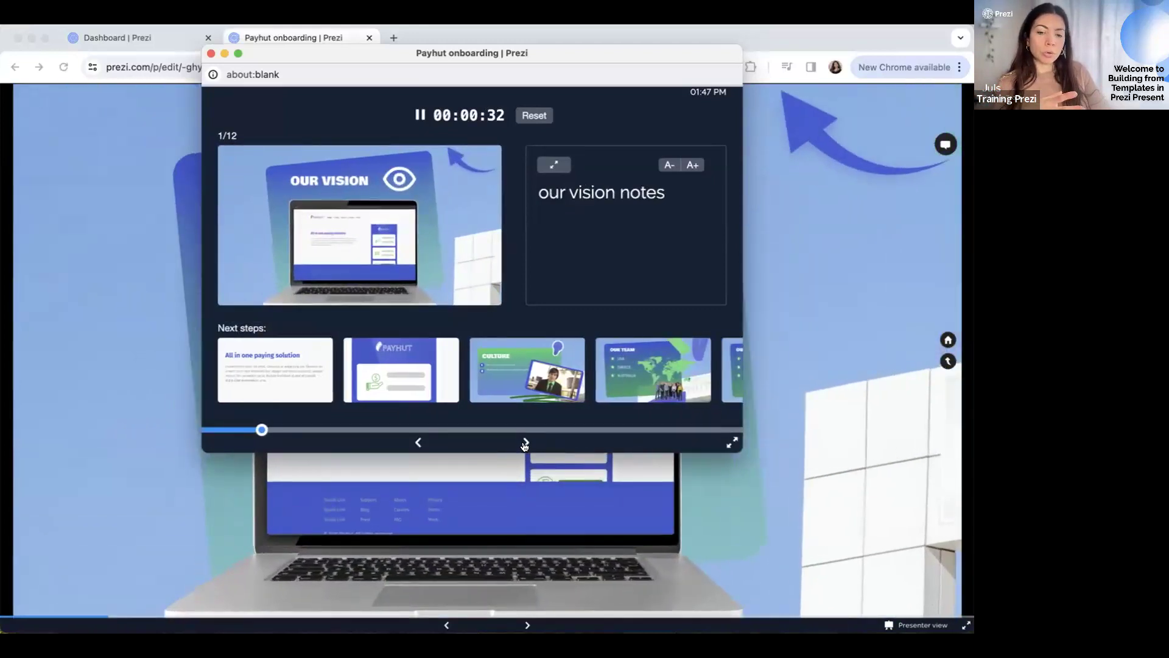
click(526, 443)
click(525, 443)
click(525, 443)
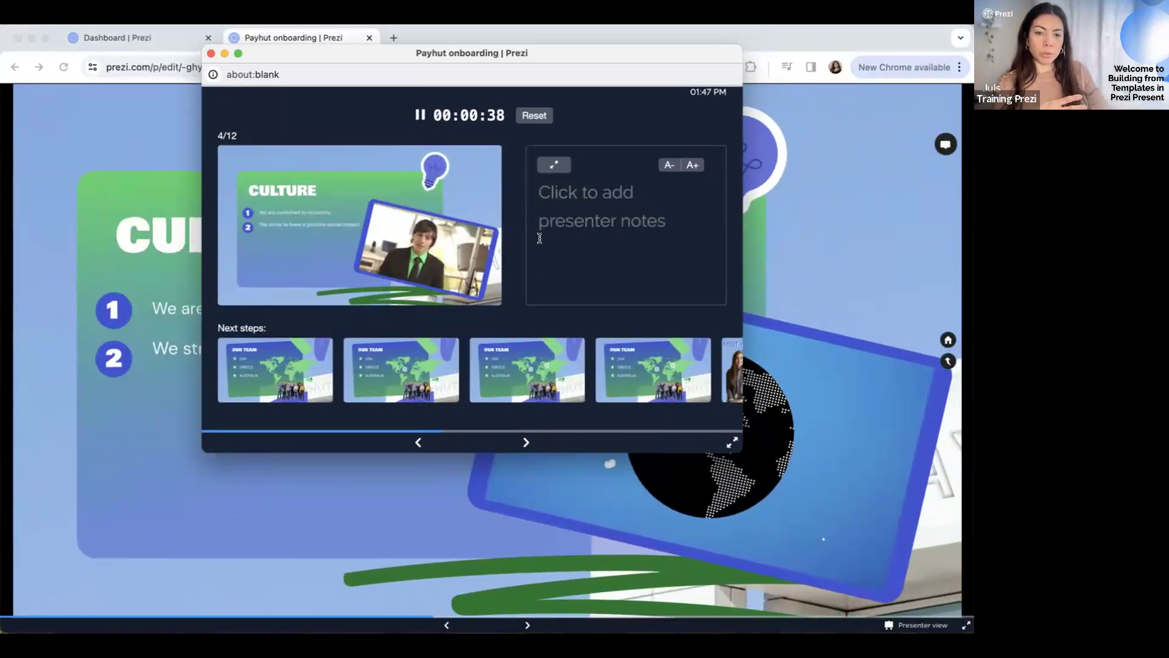
click(526, 443)
click(526, 443)
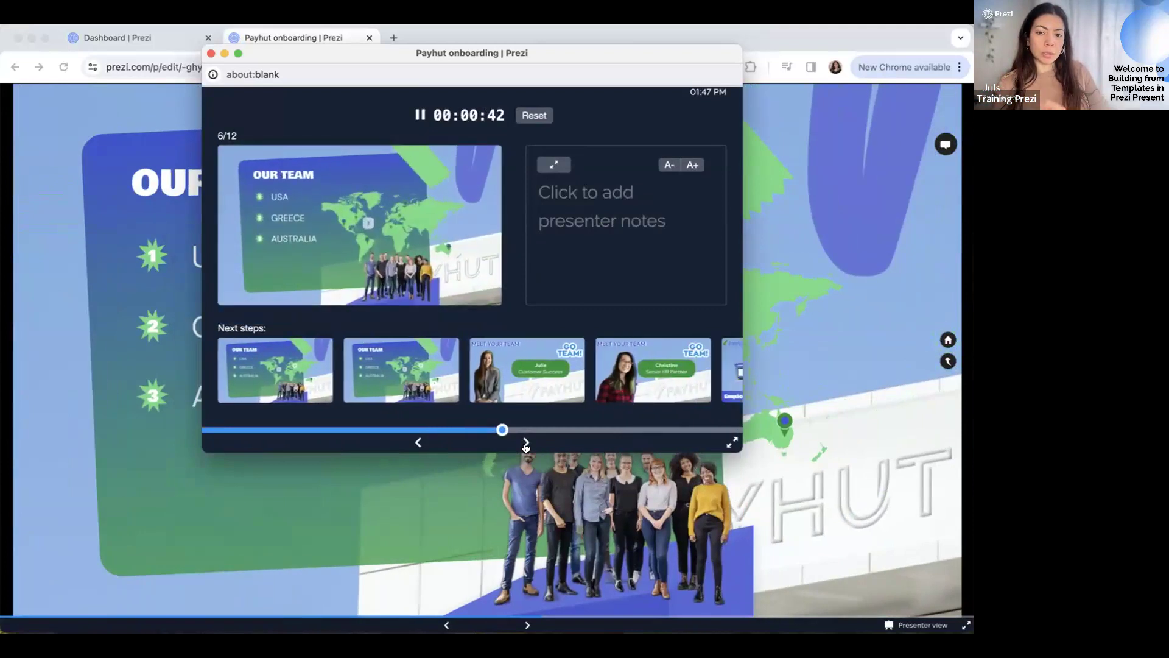
click(526, 444)
click(526, 444)
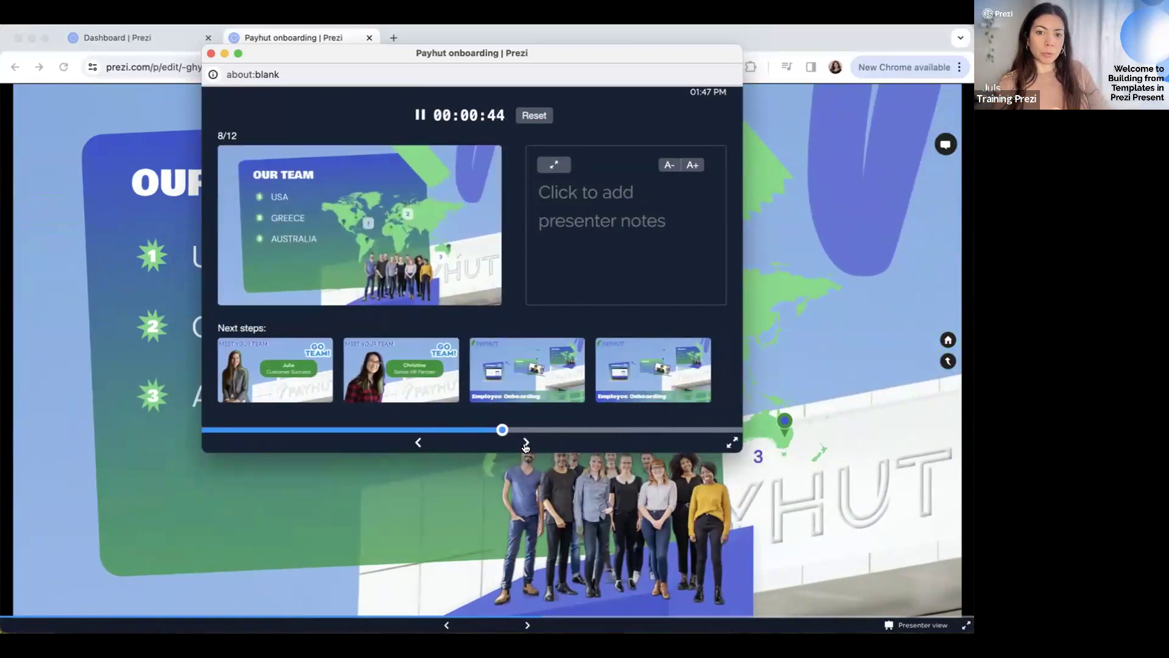
click(526, 443)
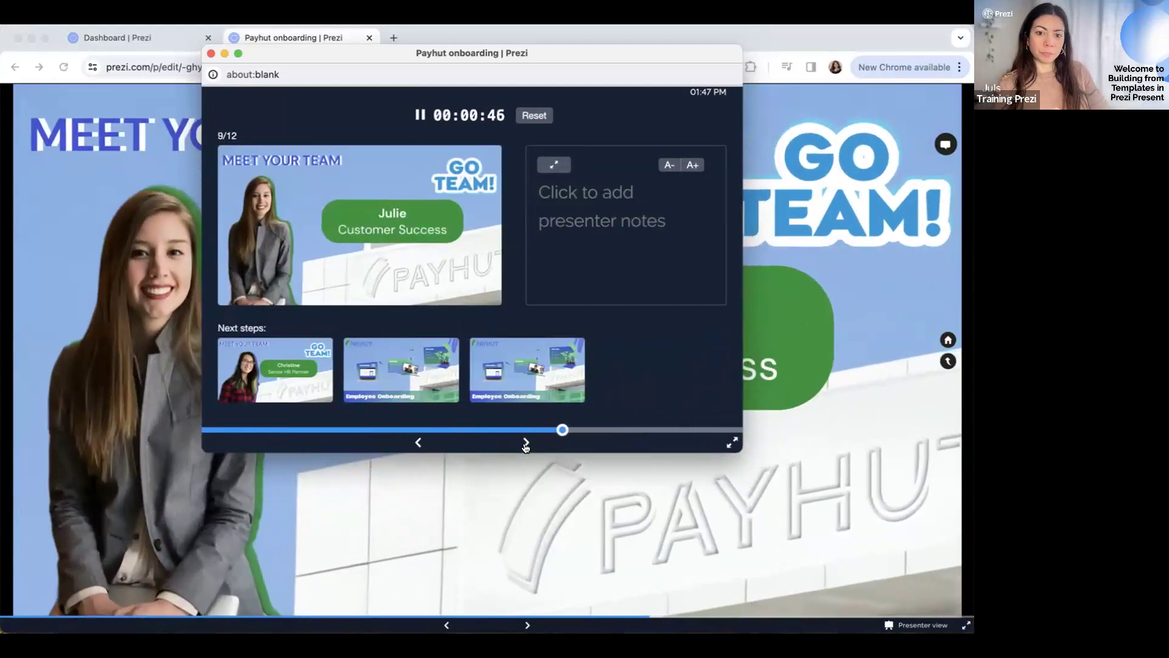
click(527, 444)
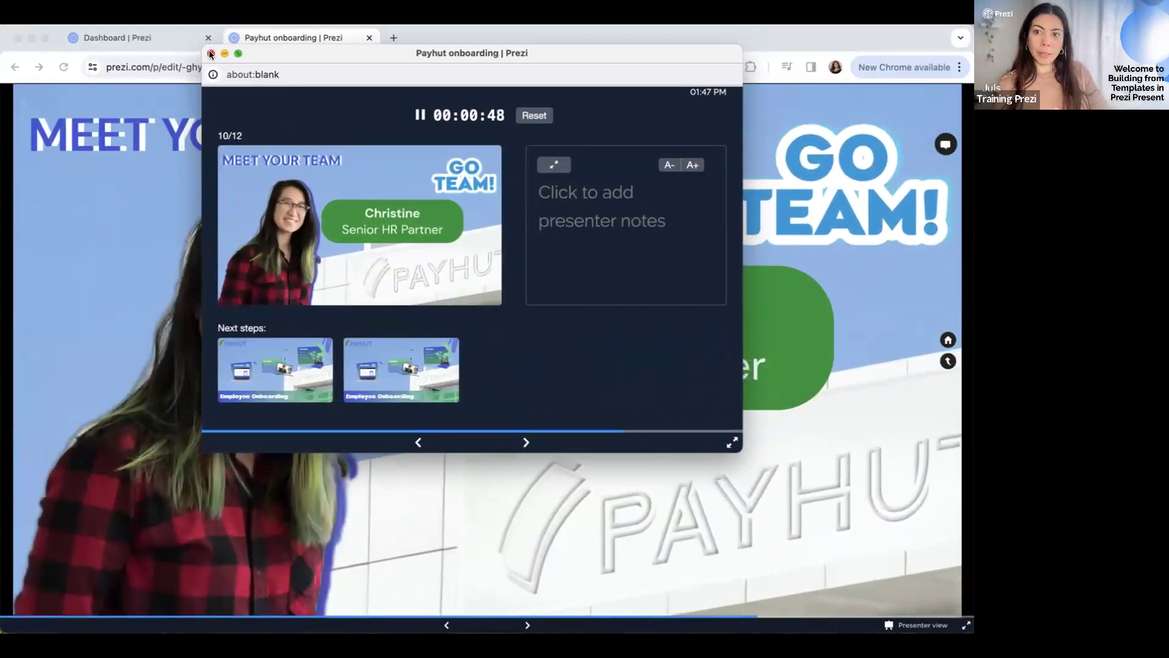
- Close the presenter window and exit the presentation to return to the overview in the editor
click(212, 54)
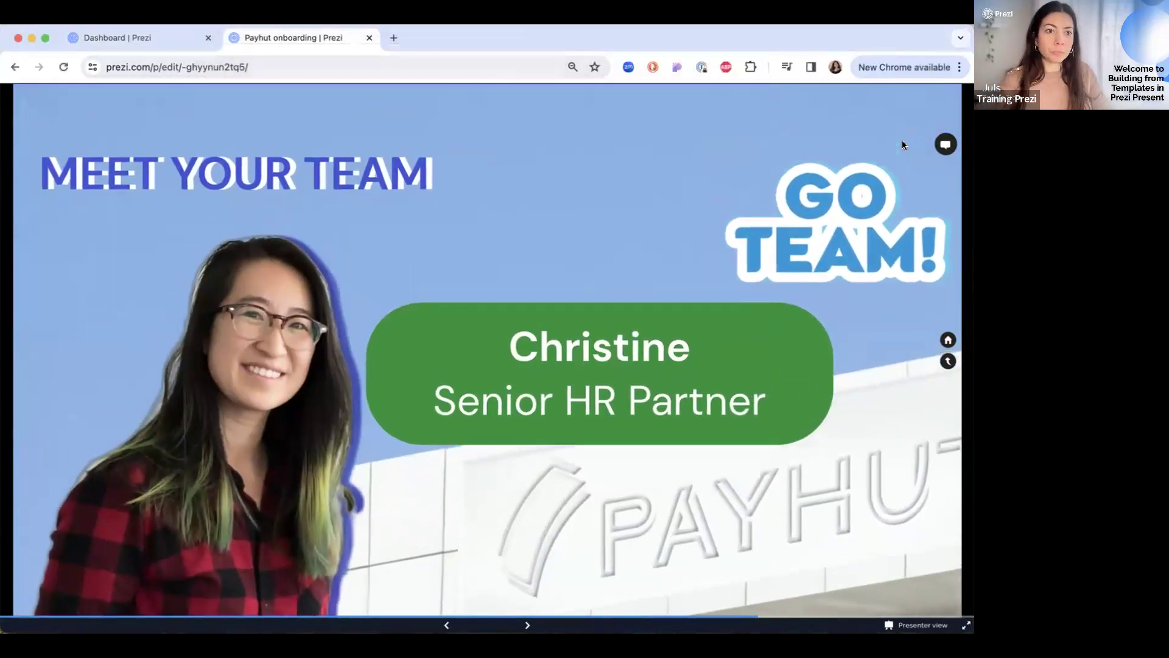
key(Escape)
click(258, 246)
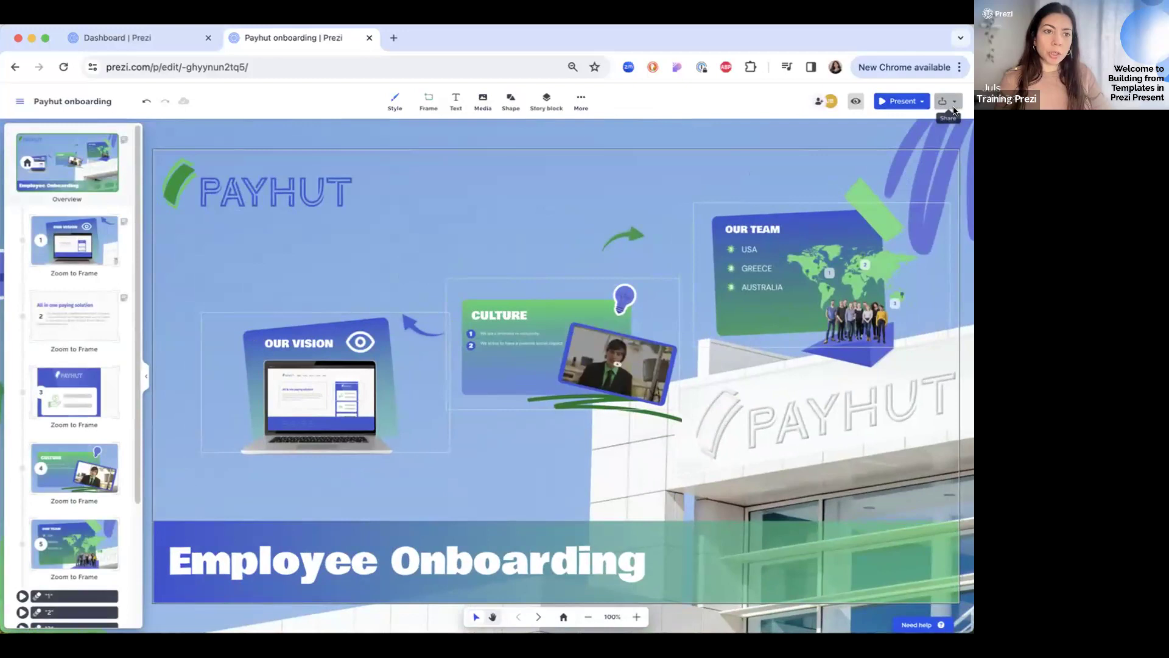
- Create a new view link labelled "HR team" for the presentation and copy its address
click(947, 101)
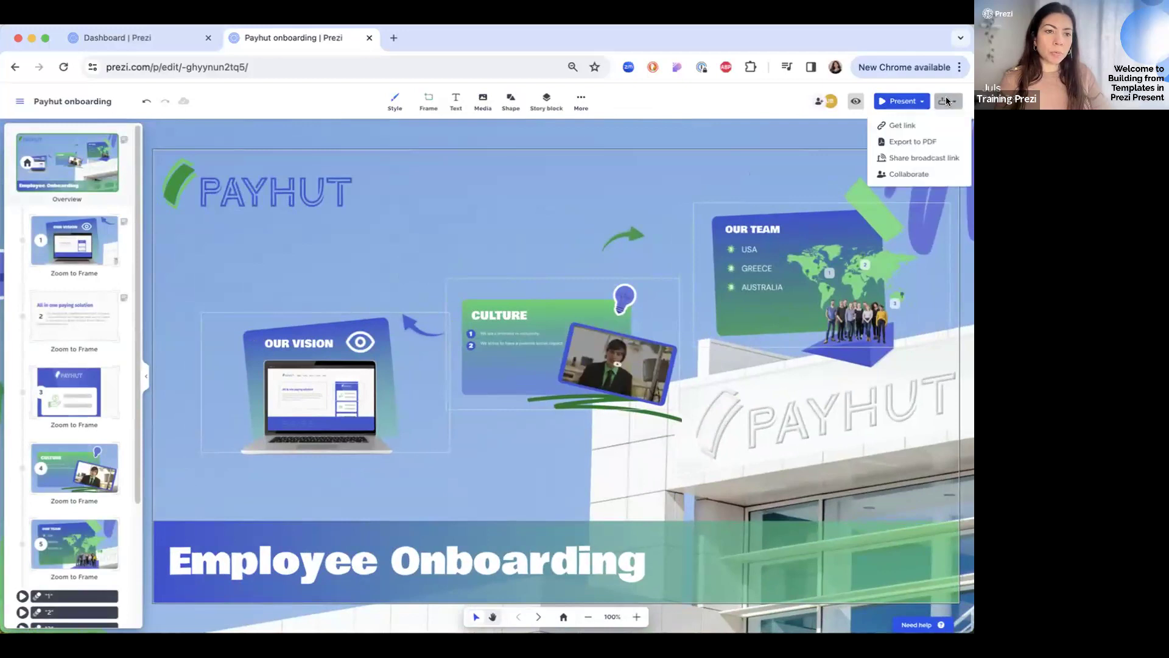
click(904, 126)
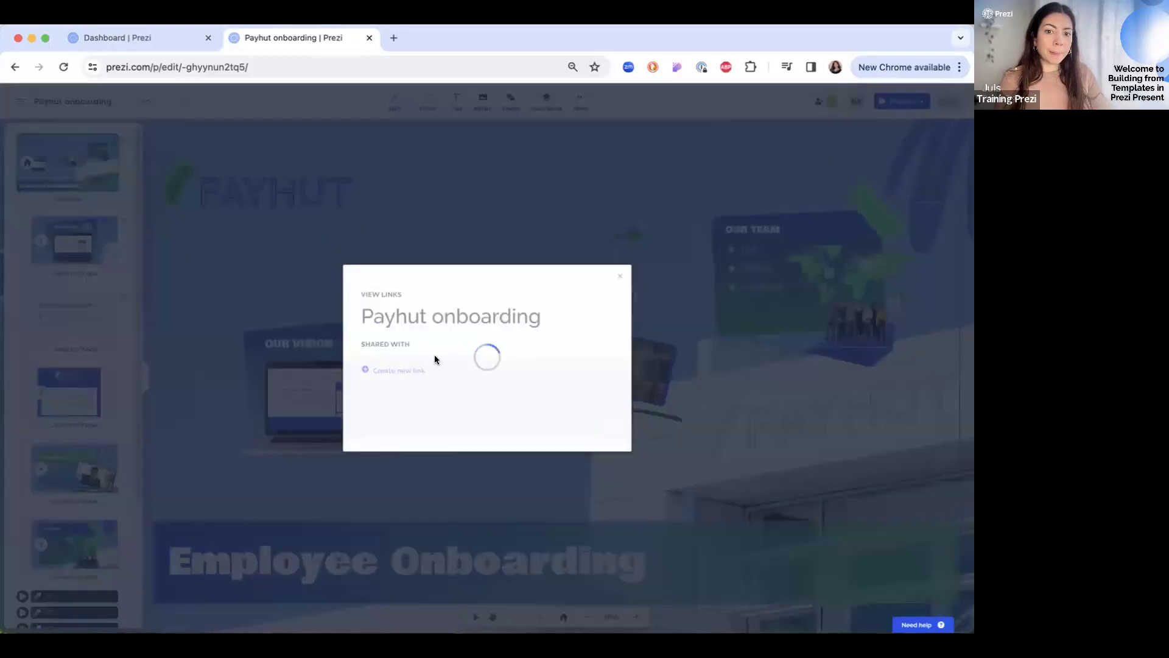
click(399, 370)
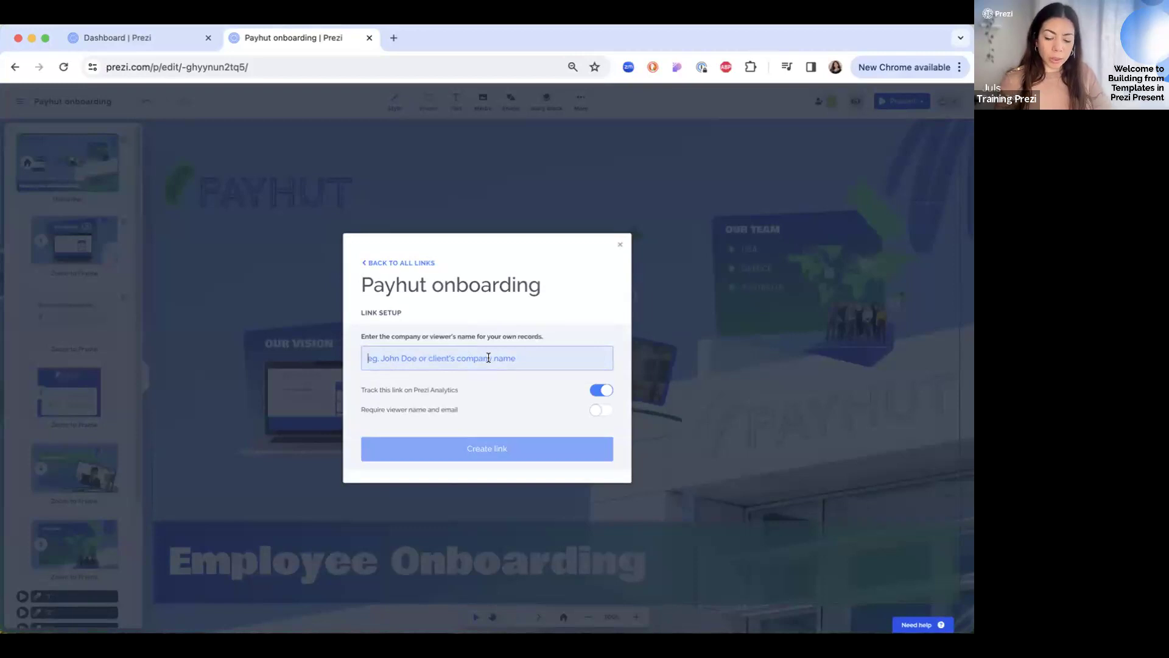
text(HR team)
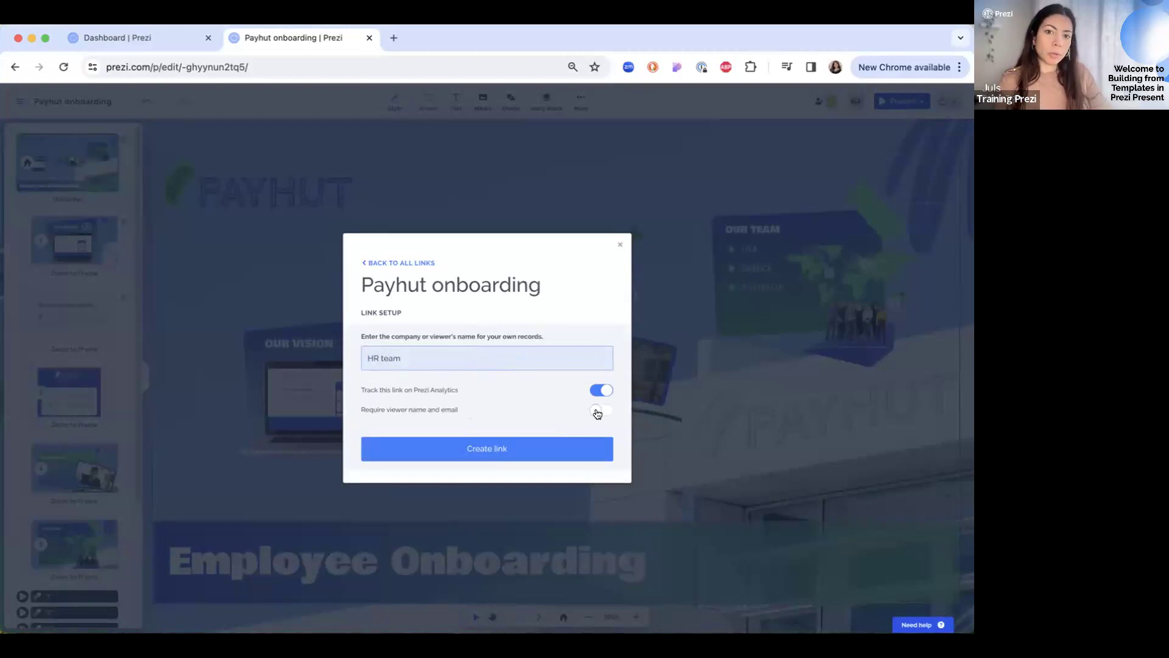
click(471, 454)
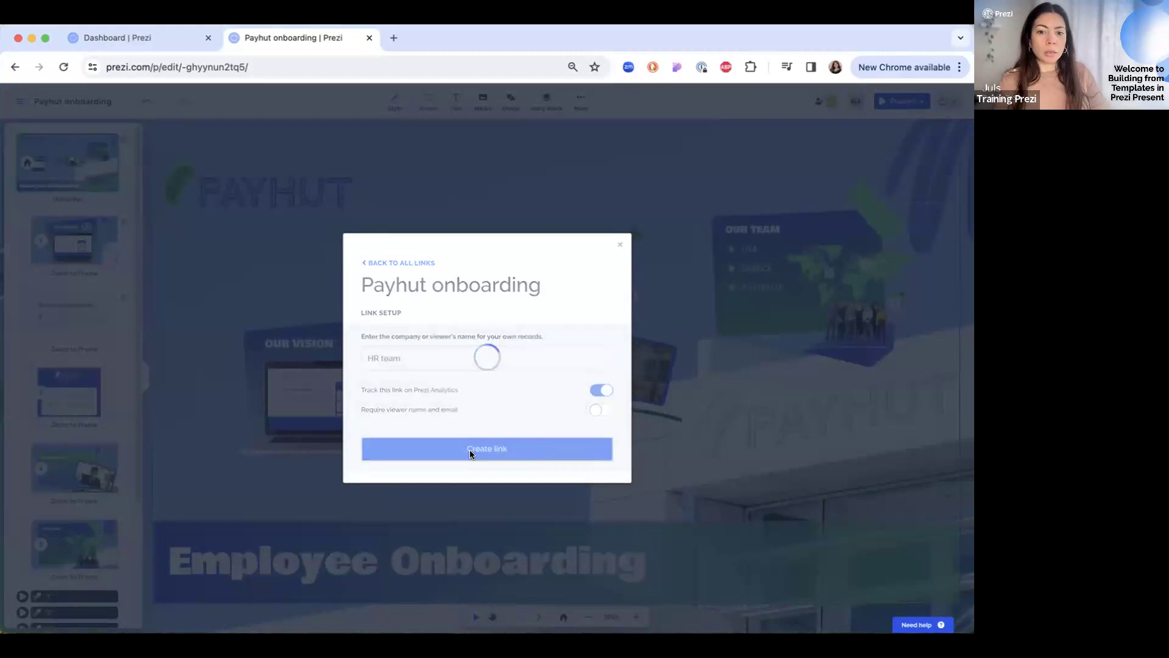
click(583, 423)
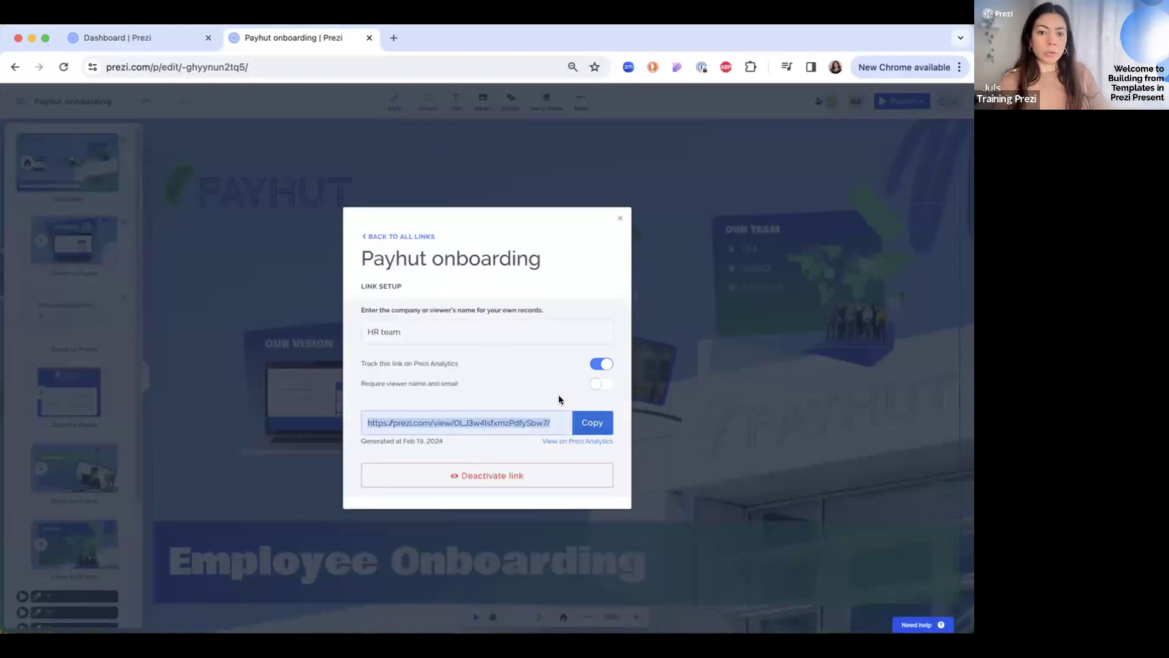
- Open the copied view link in a new browser tab, step through its first frames to the Payhut app card, and close the tab
click(393, 38)
key(super+v)
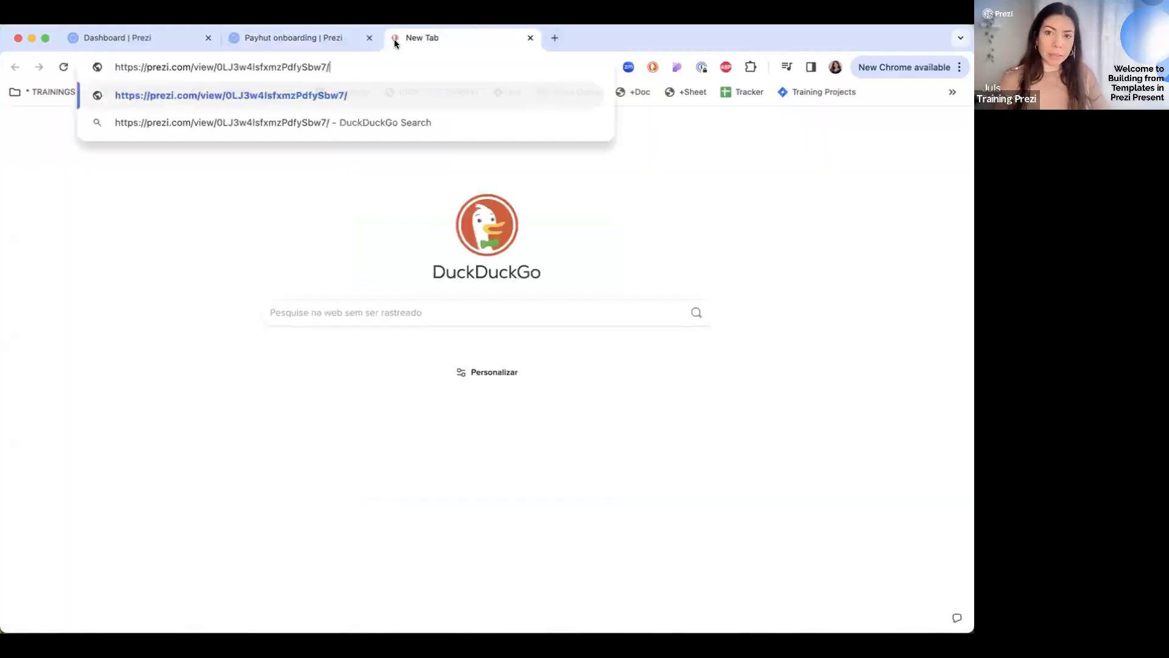
key(Return)
click(493, 348)
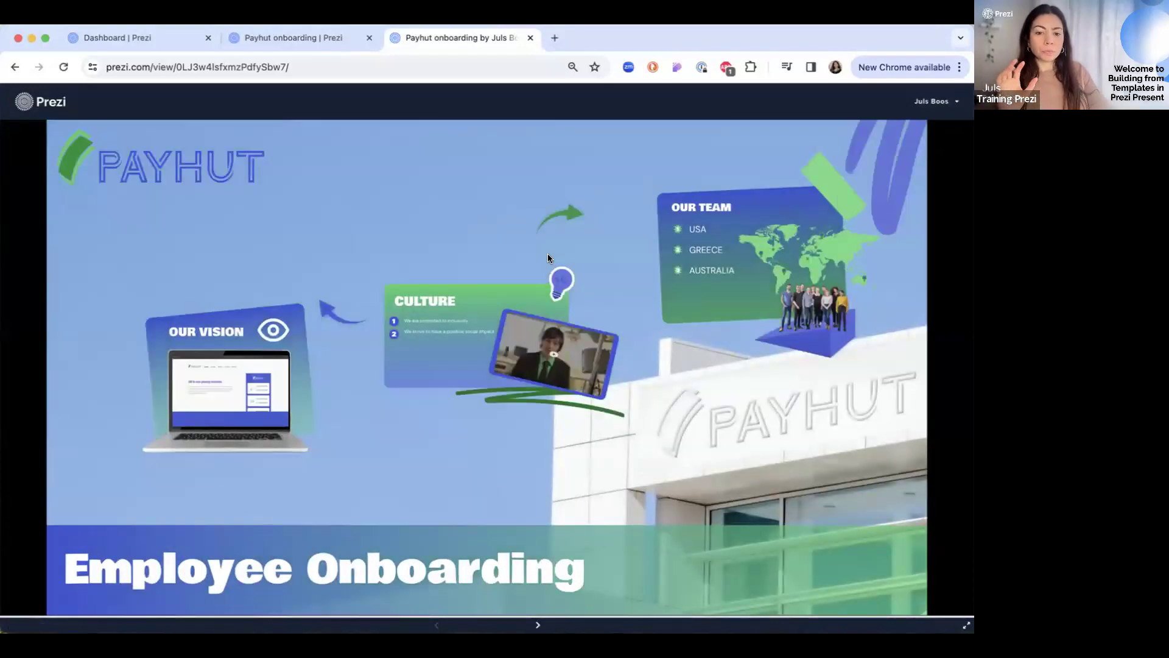
click(538, 625)
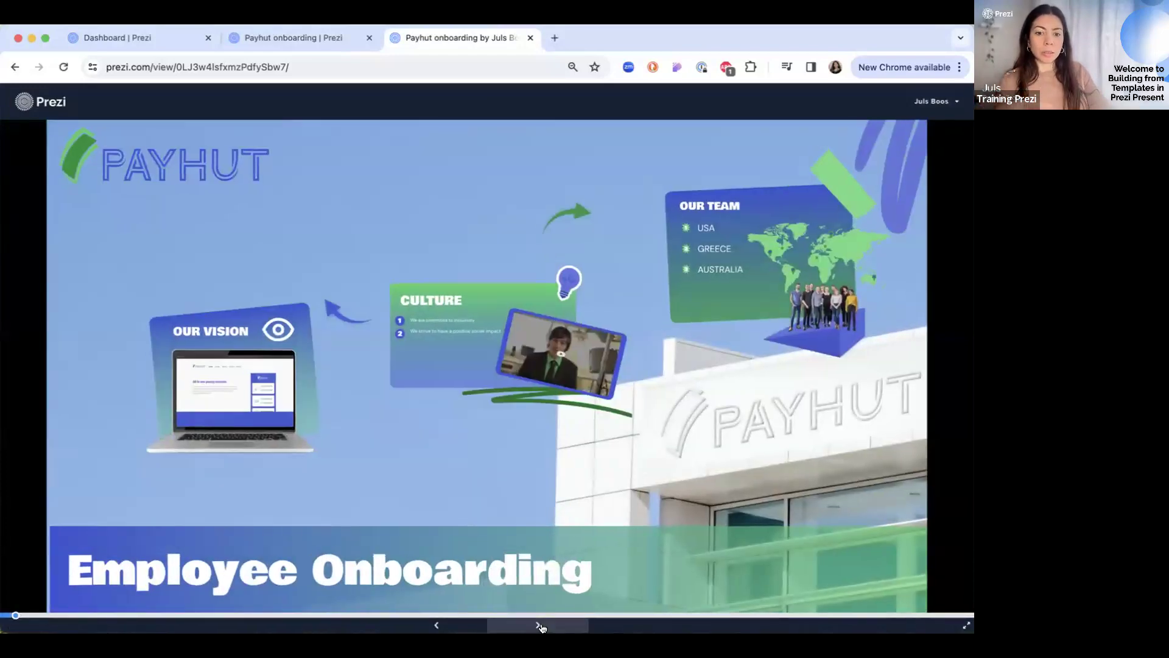
click(539, 626)
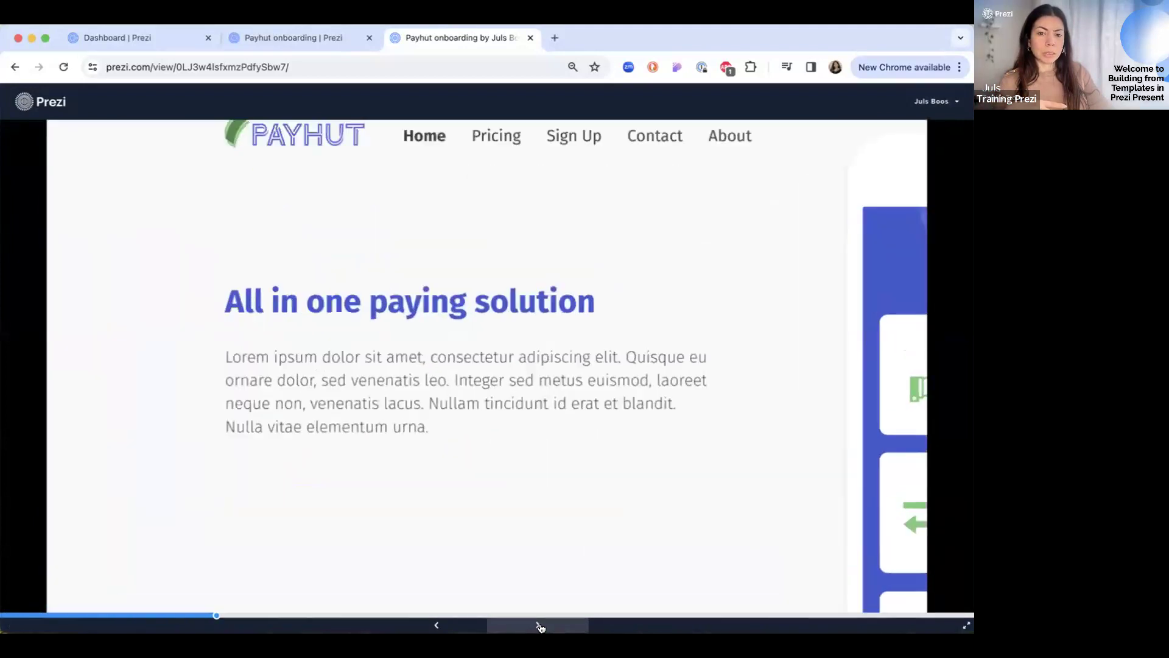
click(538, 625)
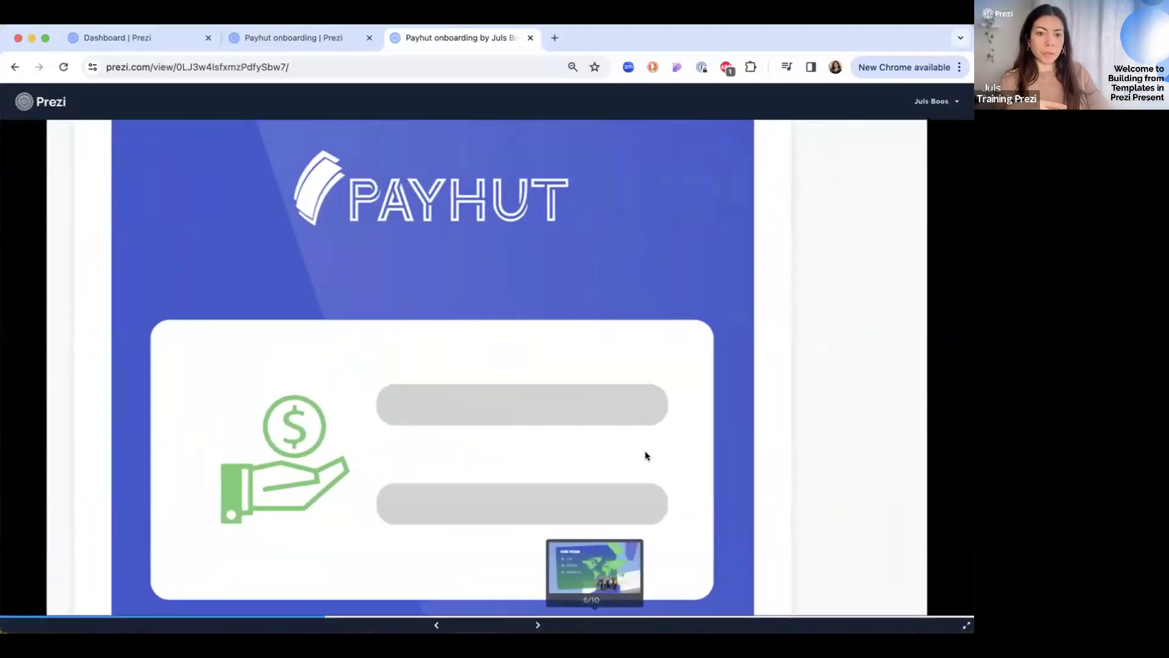
click(530, 37)
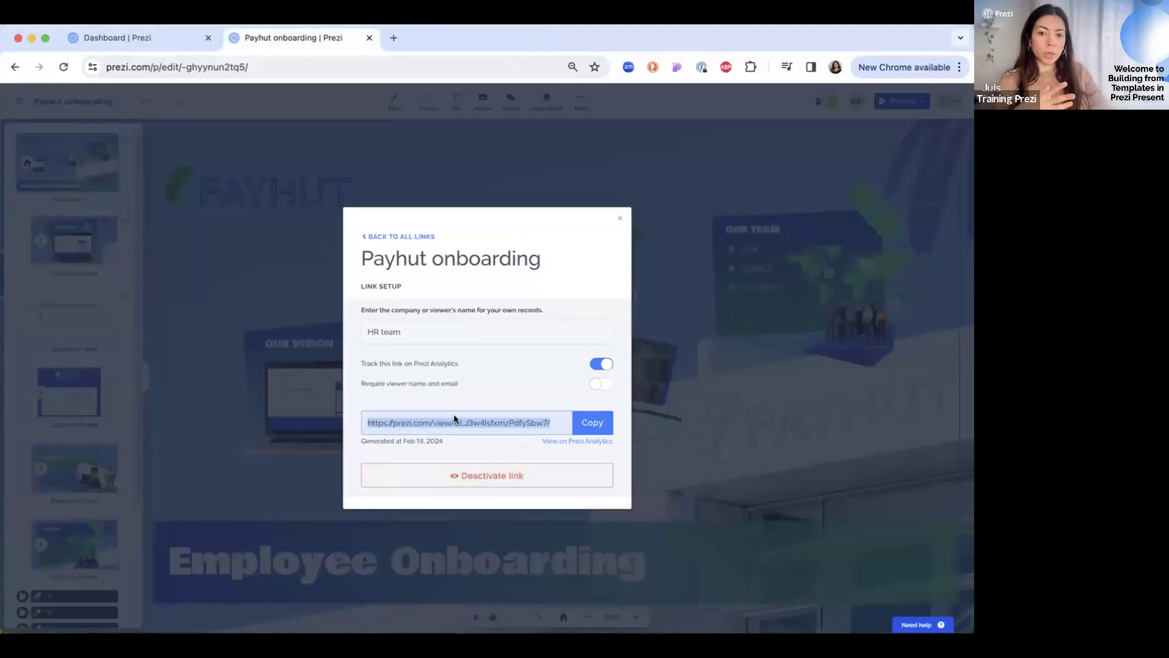
- Create a second view link labelled "MKT team" for the presentation, return to the list of links and close it
click(410, 238)
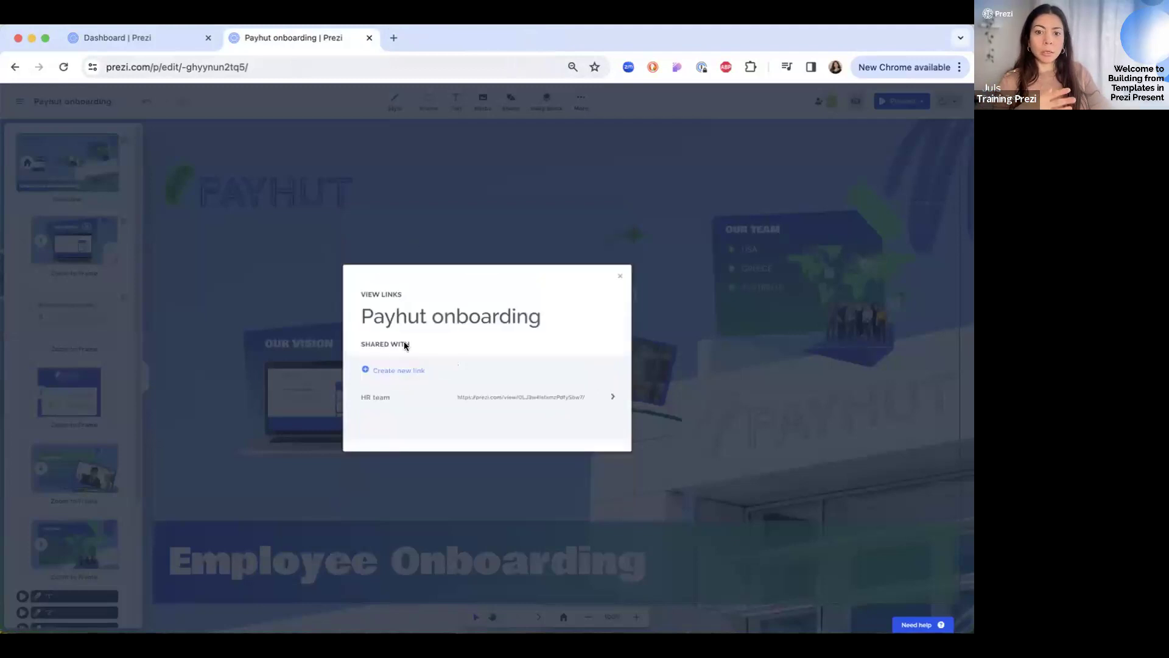
click(392, 371)
click(404, 360)
text(MKT e)
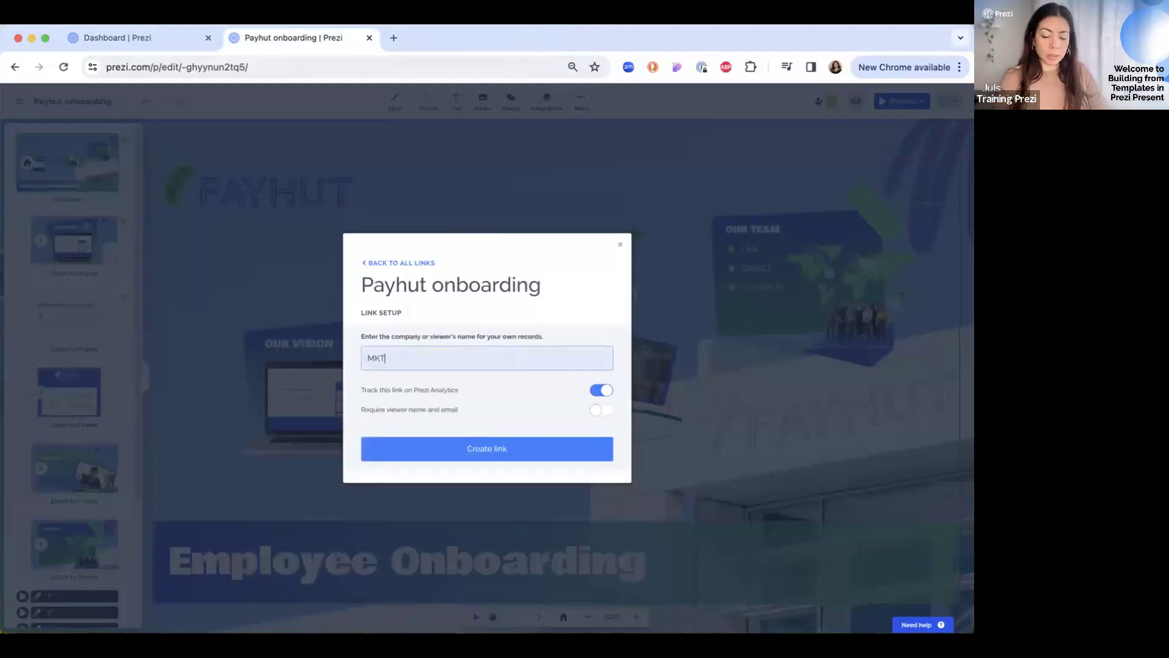
click(433, 451)
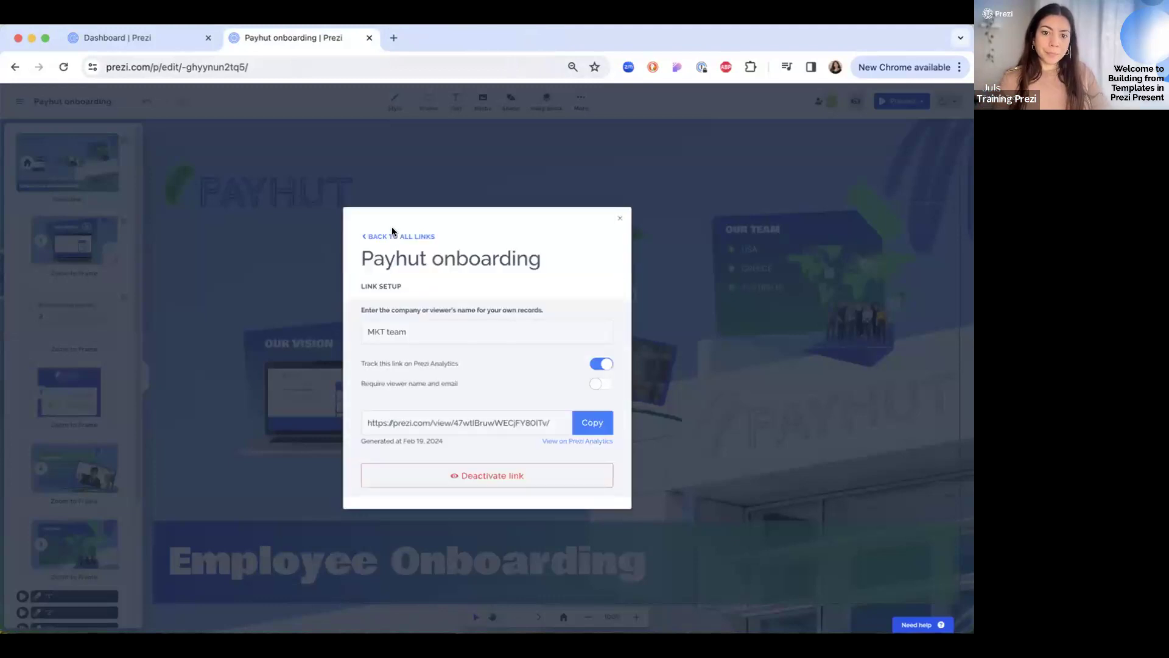
click(388, 237)
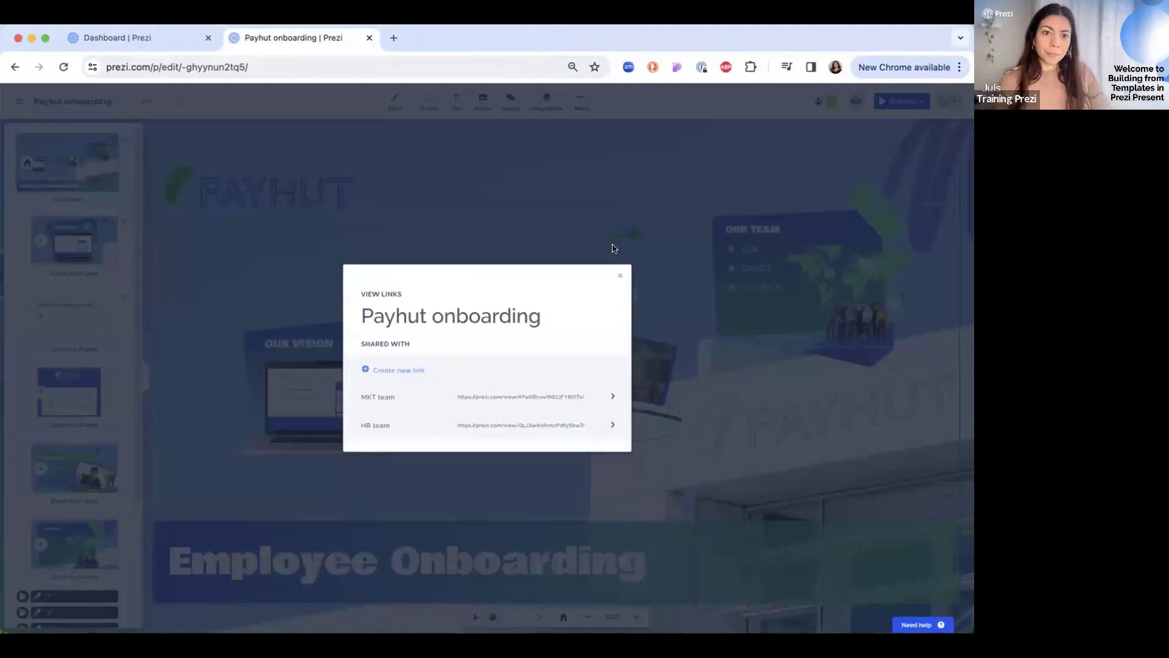
click(621, 278)
- Open the collaboration invitation for the presentation, check the permission levels available for collaborators, and close it without inviting anyone
click(948, 102)
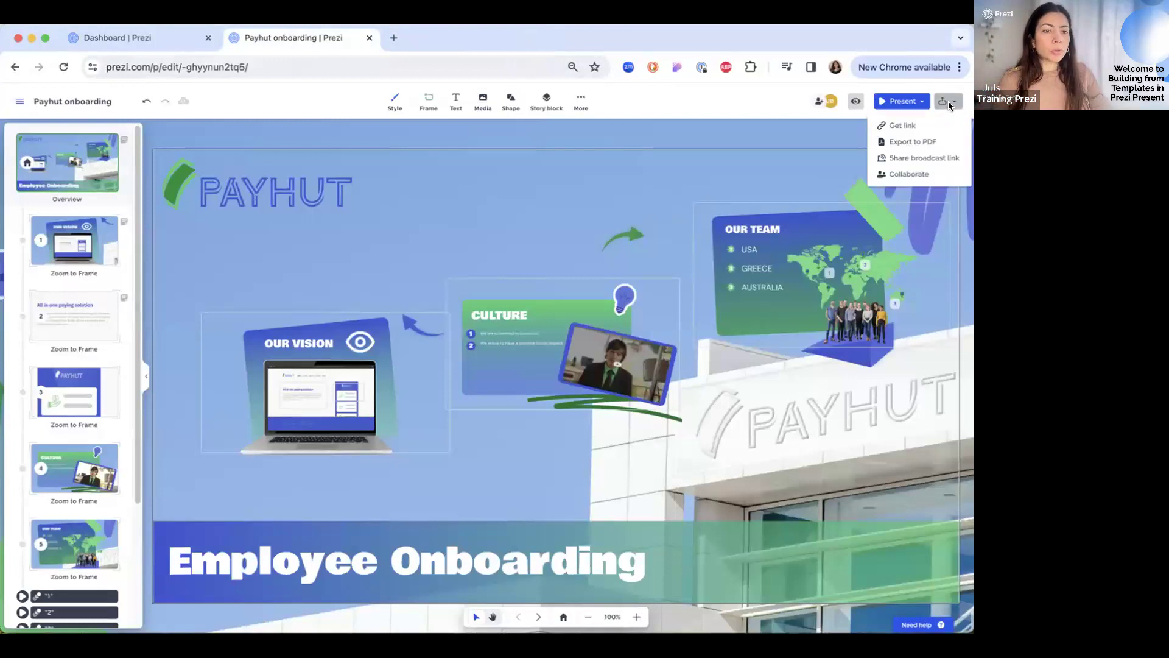
click(900, 174)
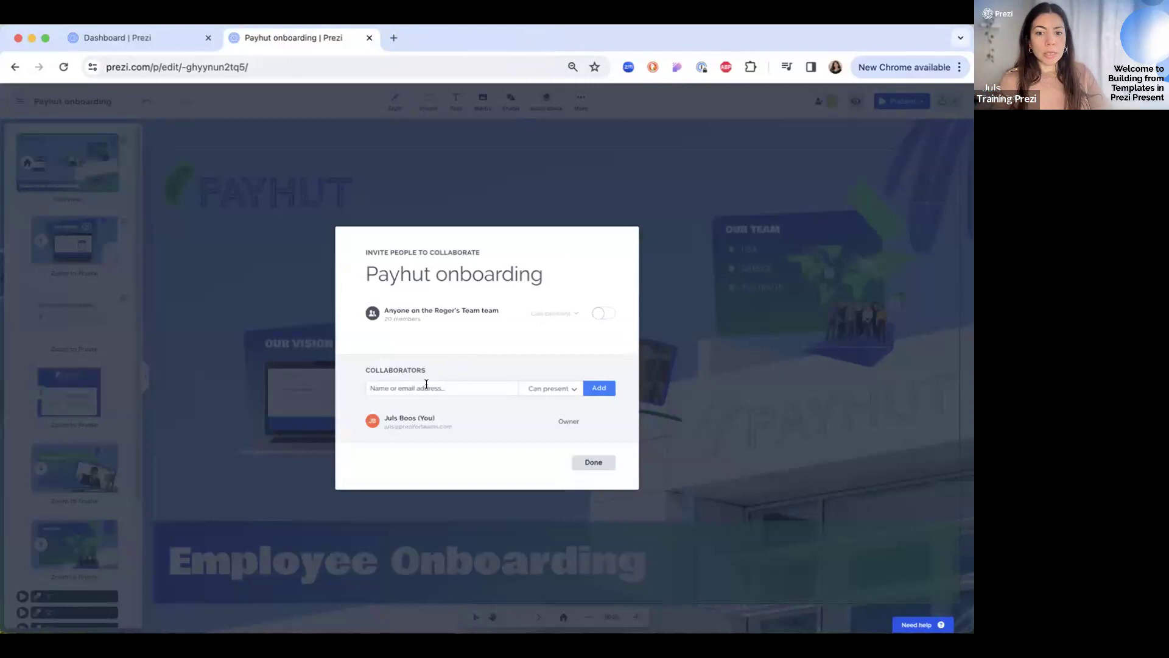
click(571, 388)
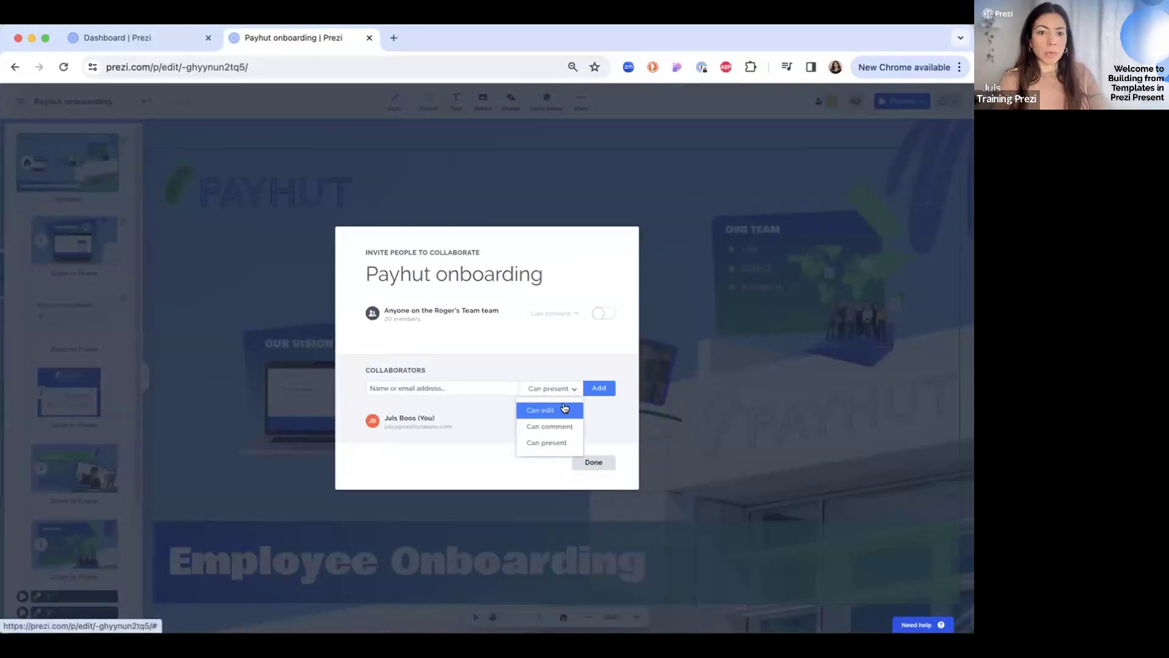
click(593, 464)
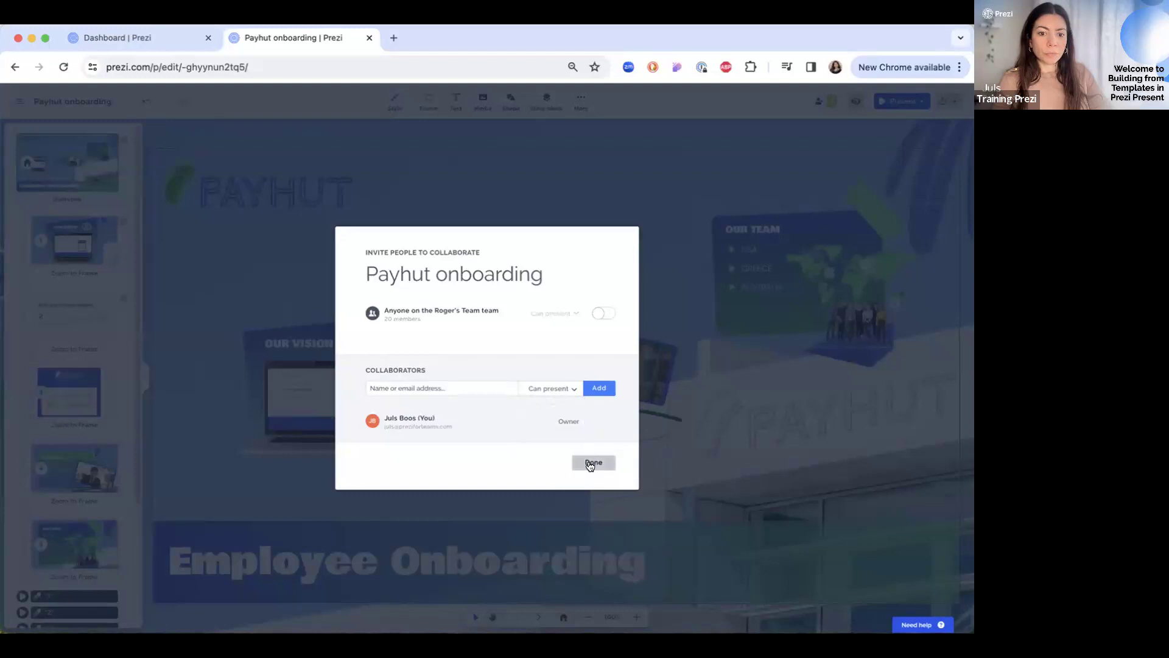
- Show all projects on the Prezi dashboard and return to the Payhut onboarding editor
click(157, 44)
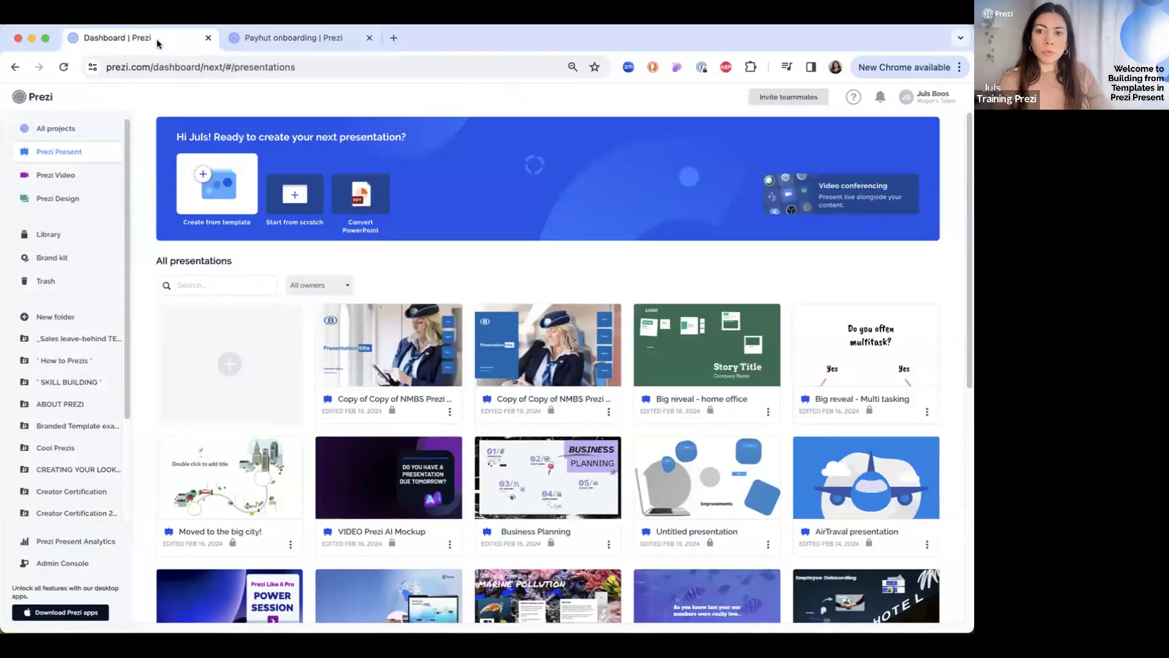
click(74, 129)
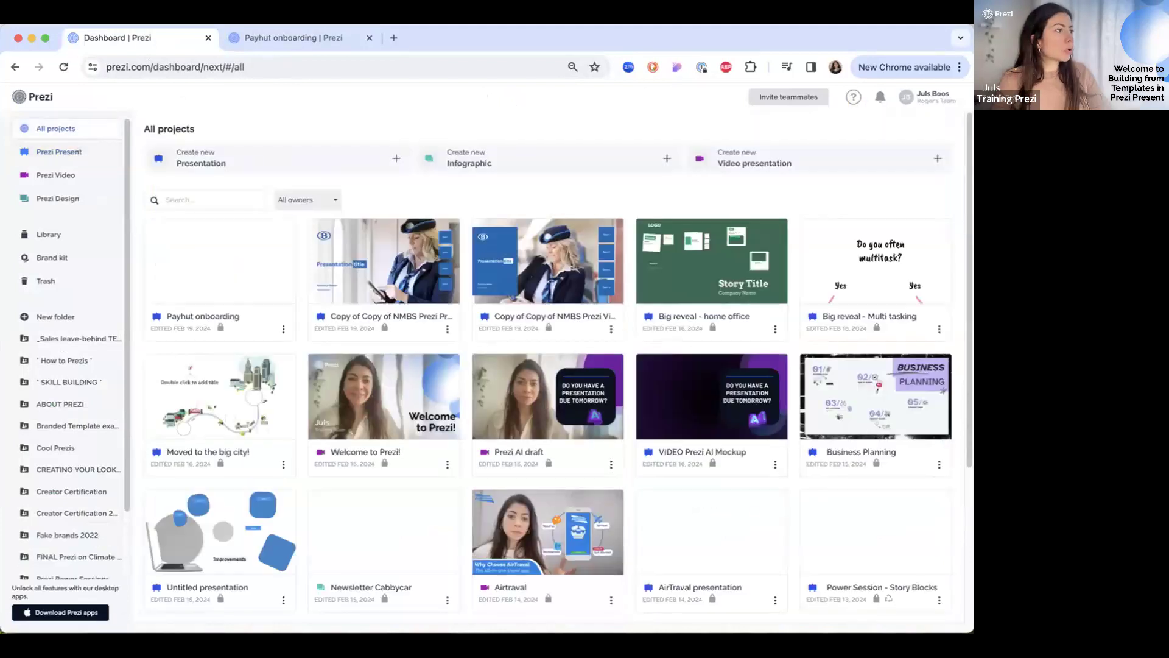
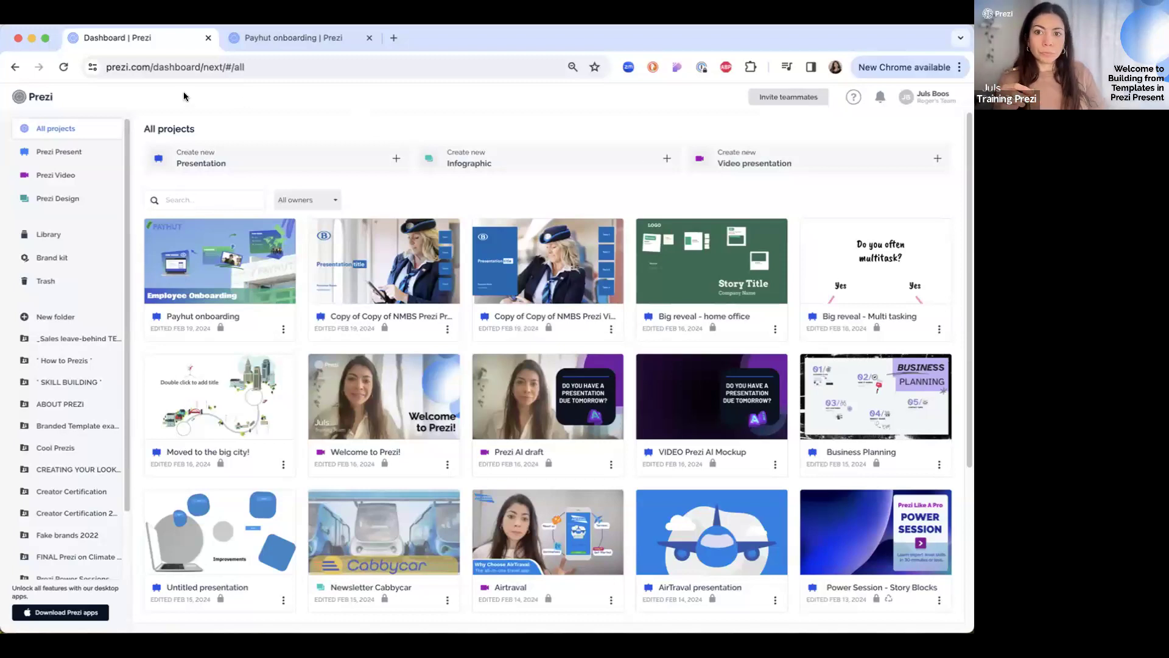
click(269, 40)
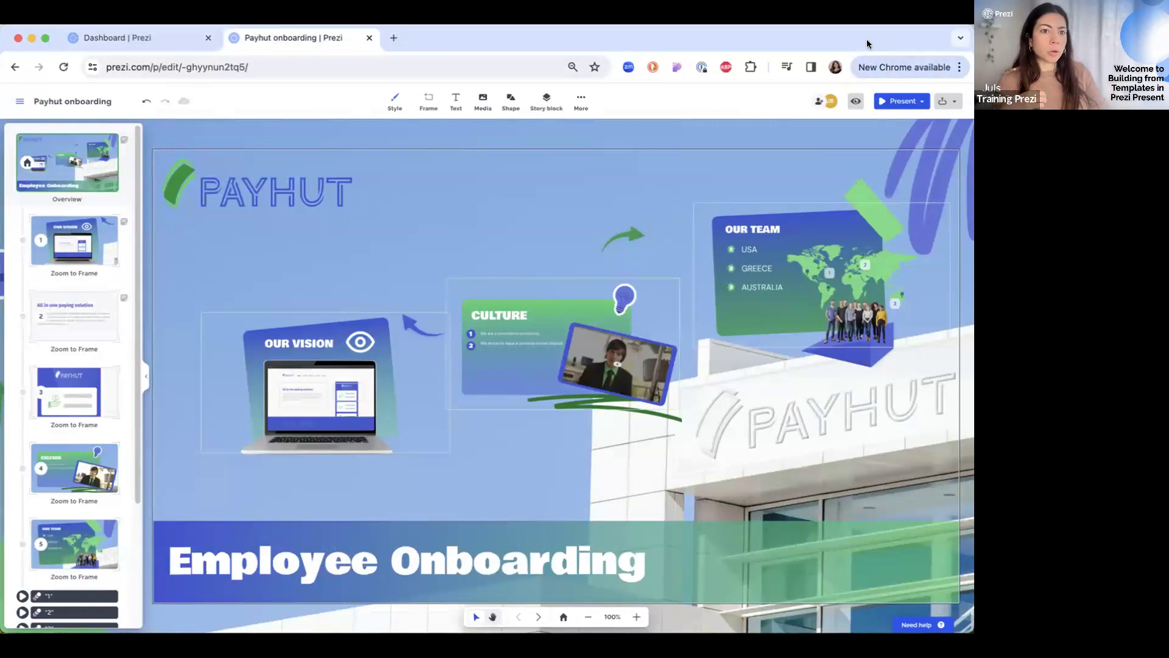
- Preview recording Payhut onboarding as a video with the presenter alongside the content, close the stray transcript tab, and turn the camera off
click(920, 102)
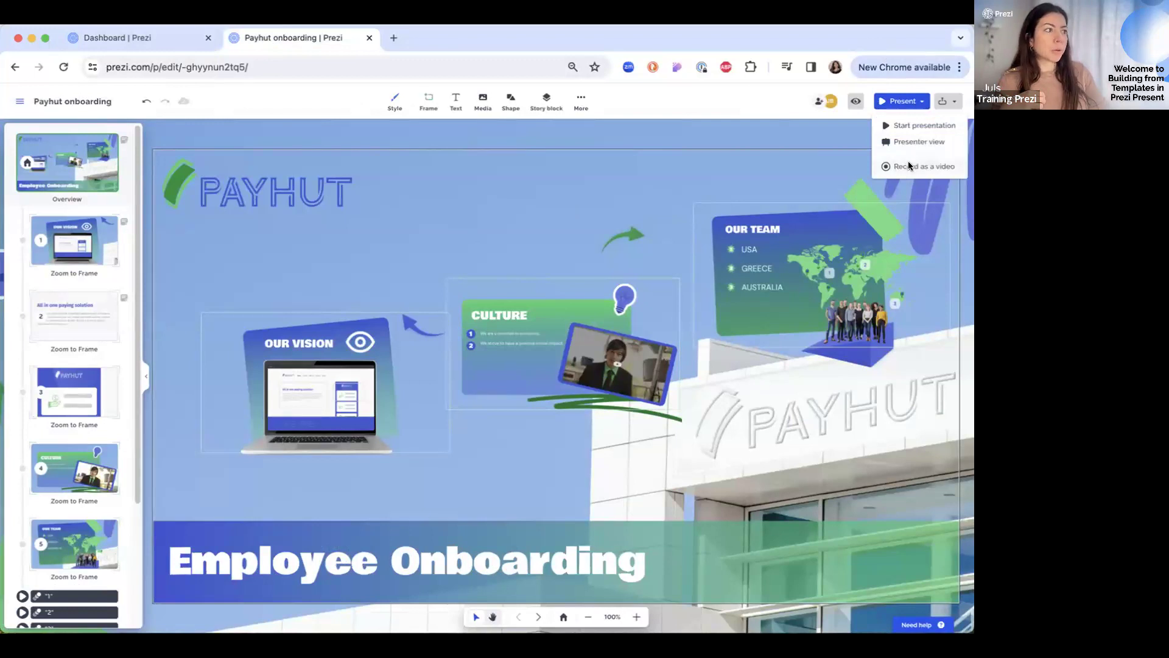
click(908, 164)
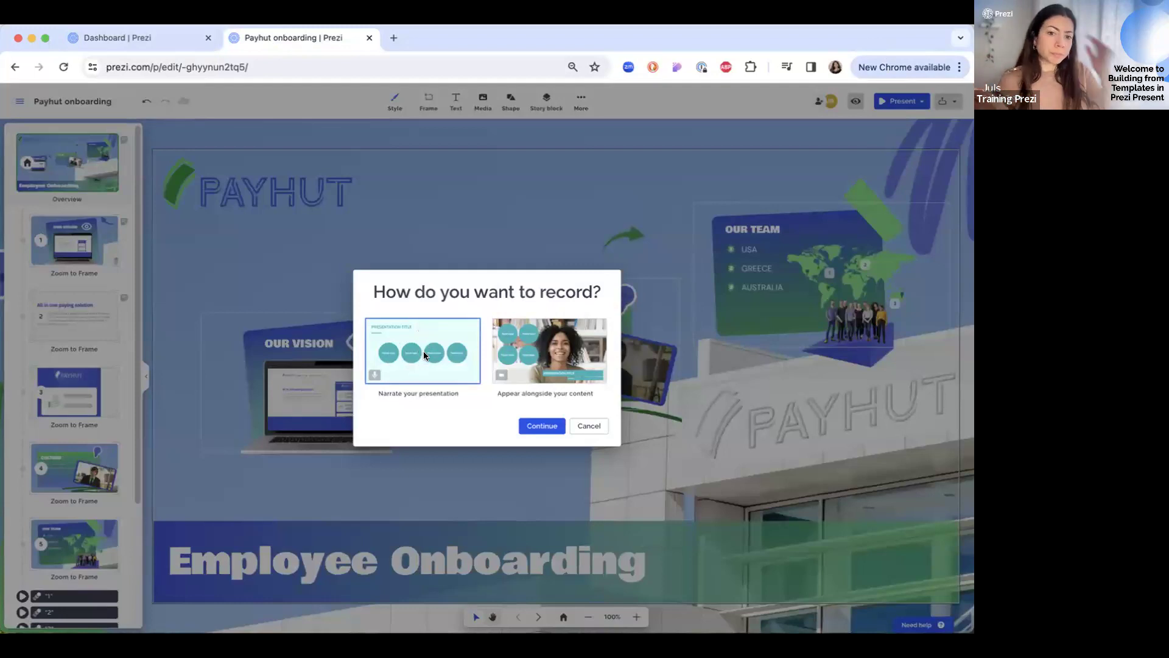
click(551, 368)
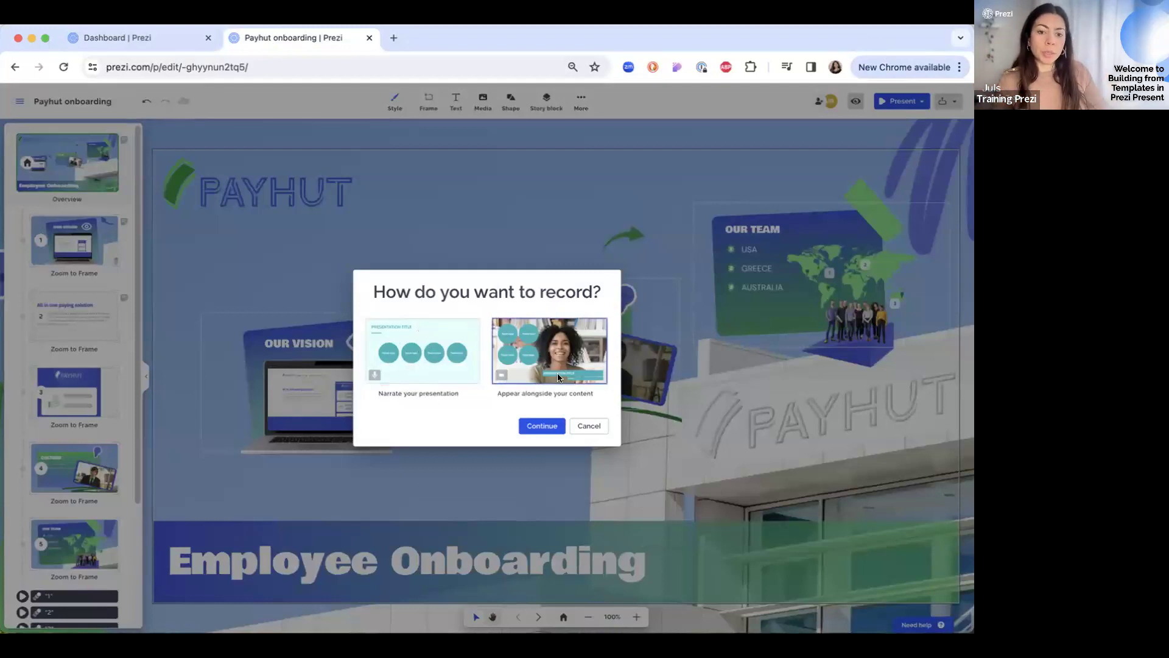
click(547, 426)
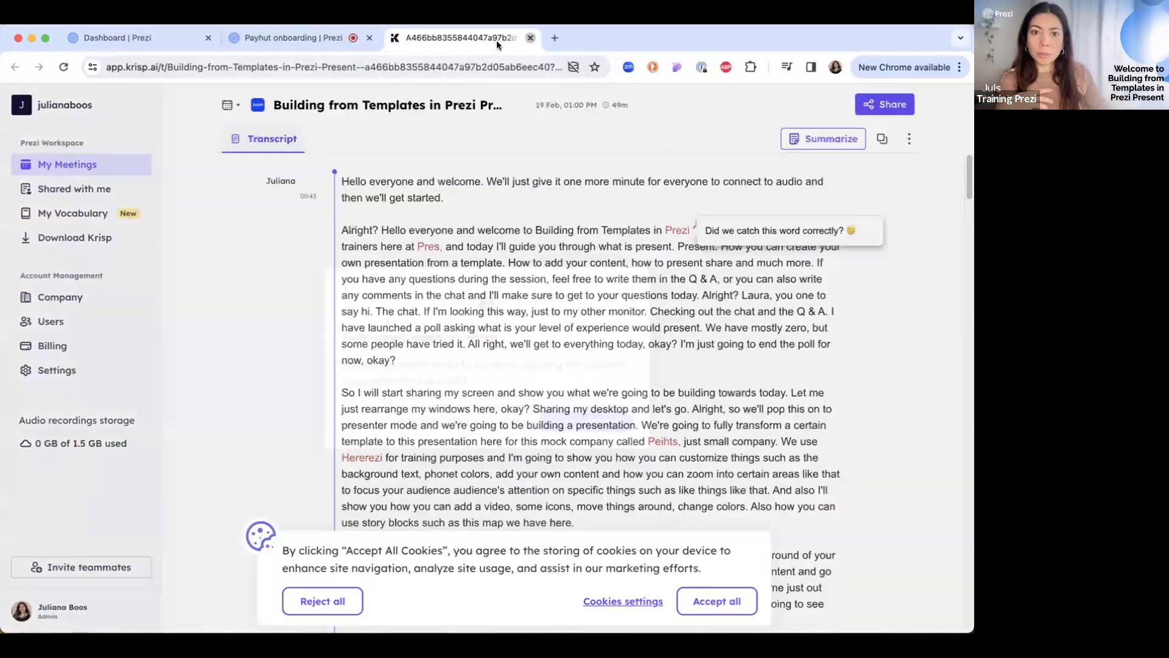
click(529, 38)
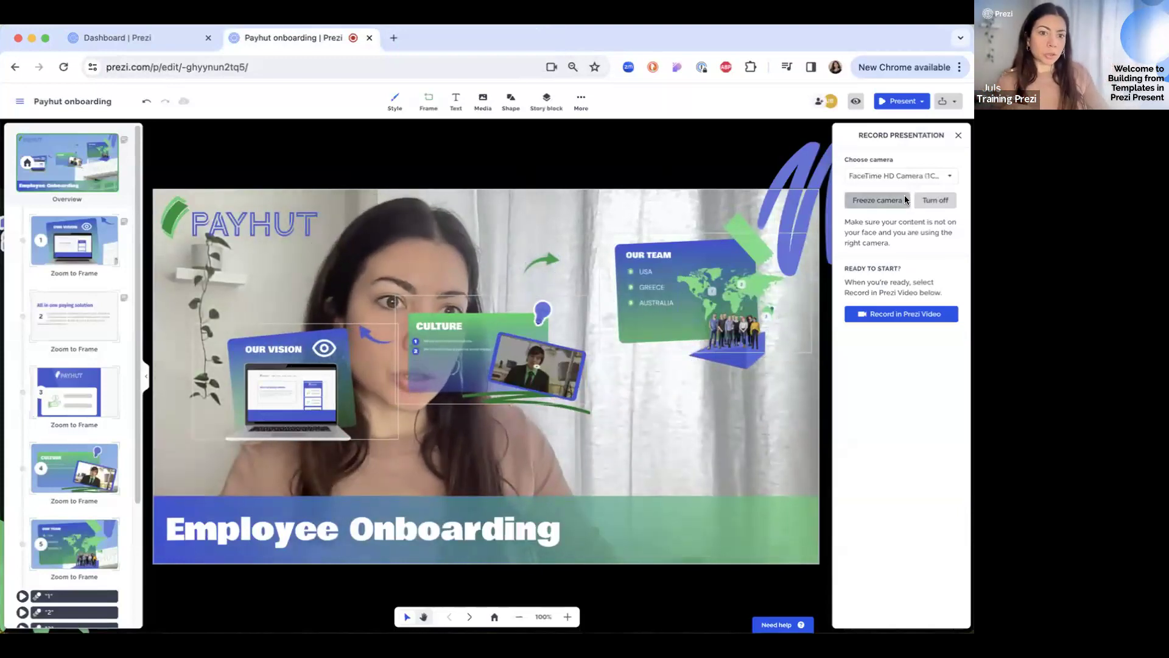
click(937, 197)
- Search all projects on the dashboard for "payhut" and open the "Payhut for PV" presentation for editing
click(173, 36)
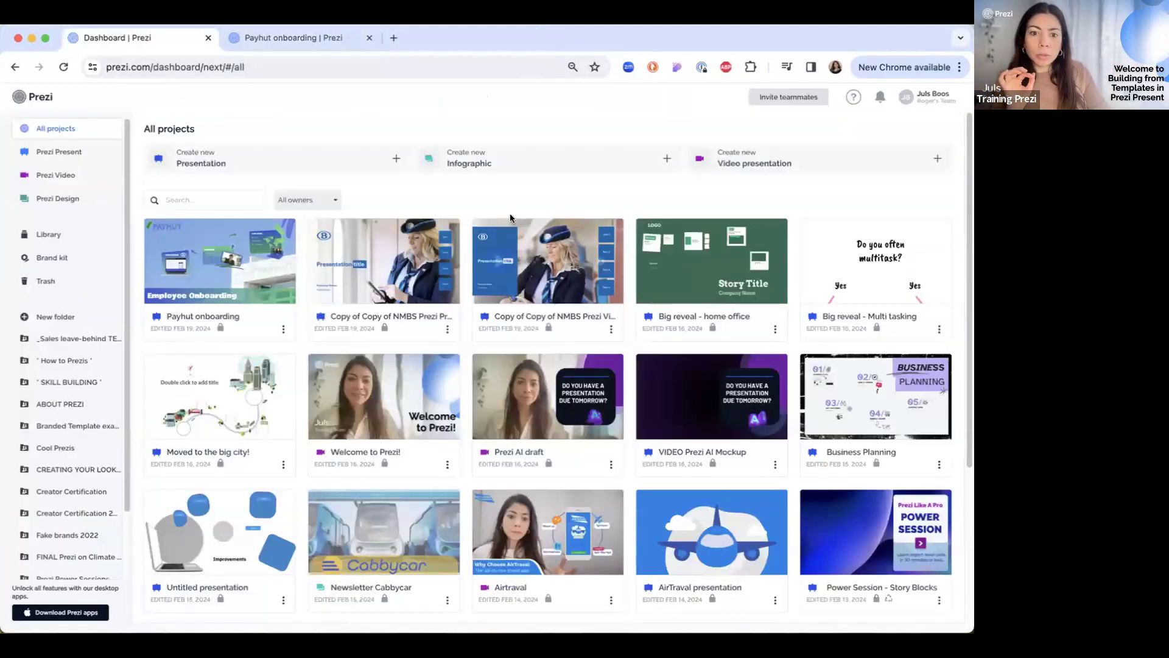
click(225, 198)
text(payh)
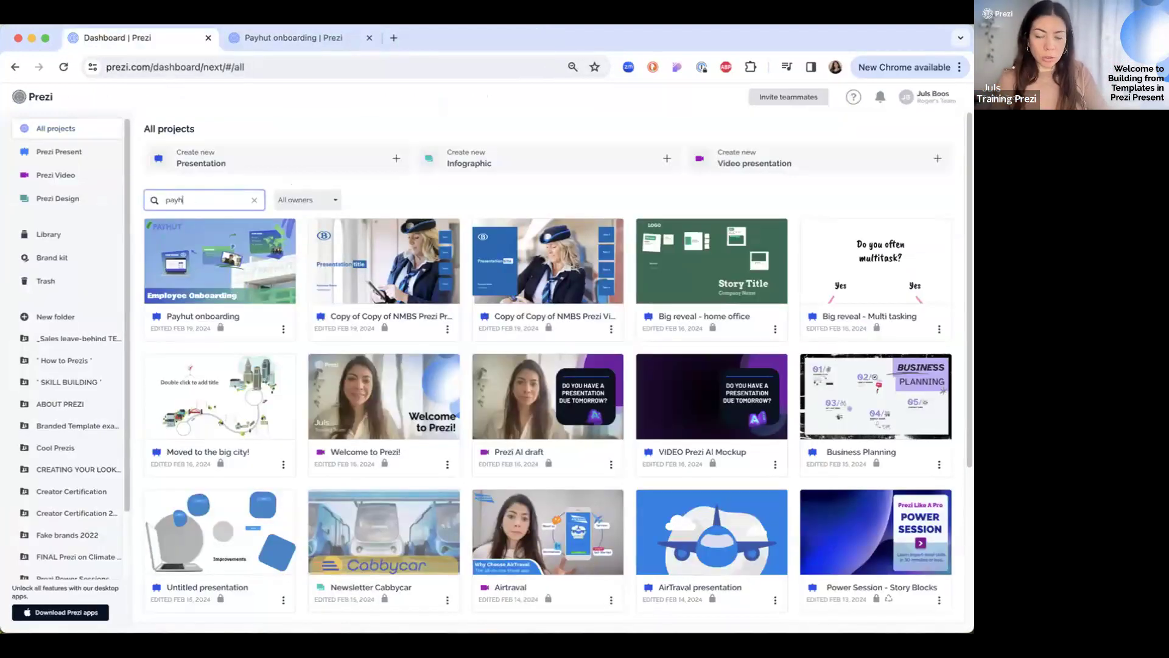
text(ut)
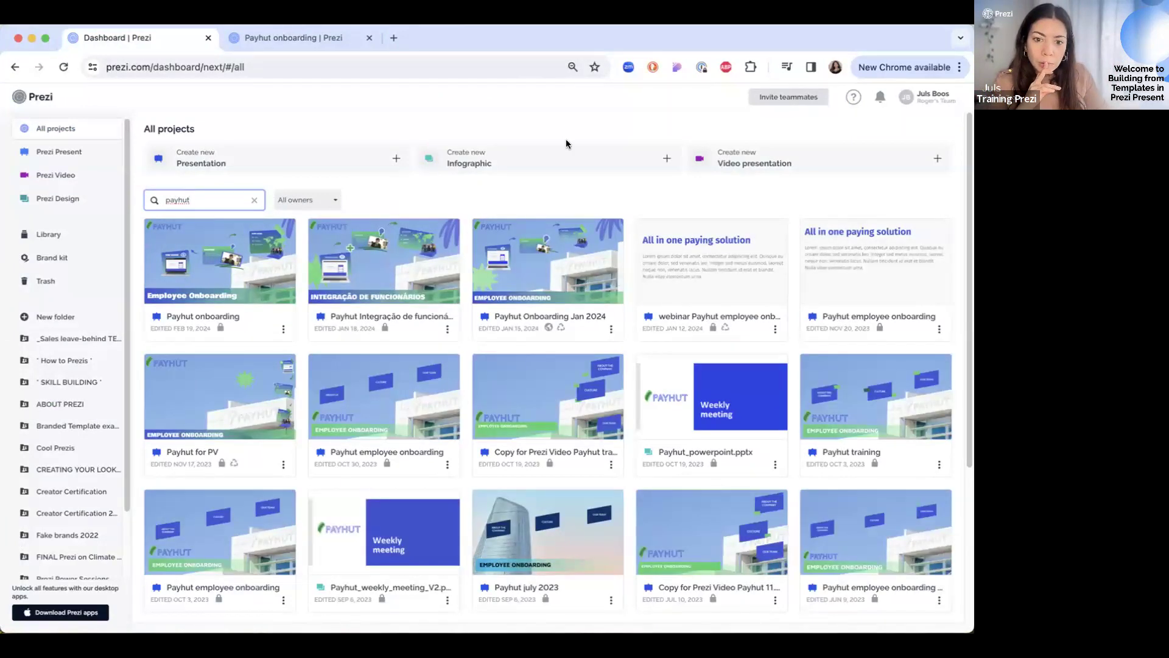
mouse_move(547, 257)
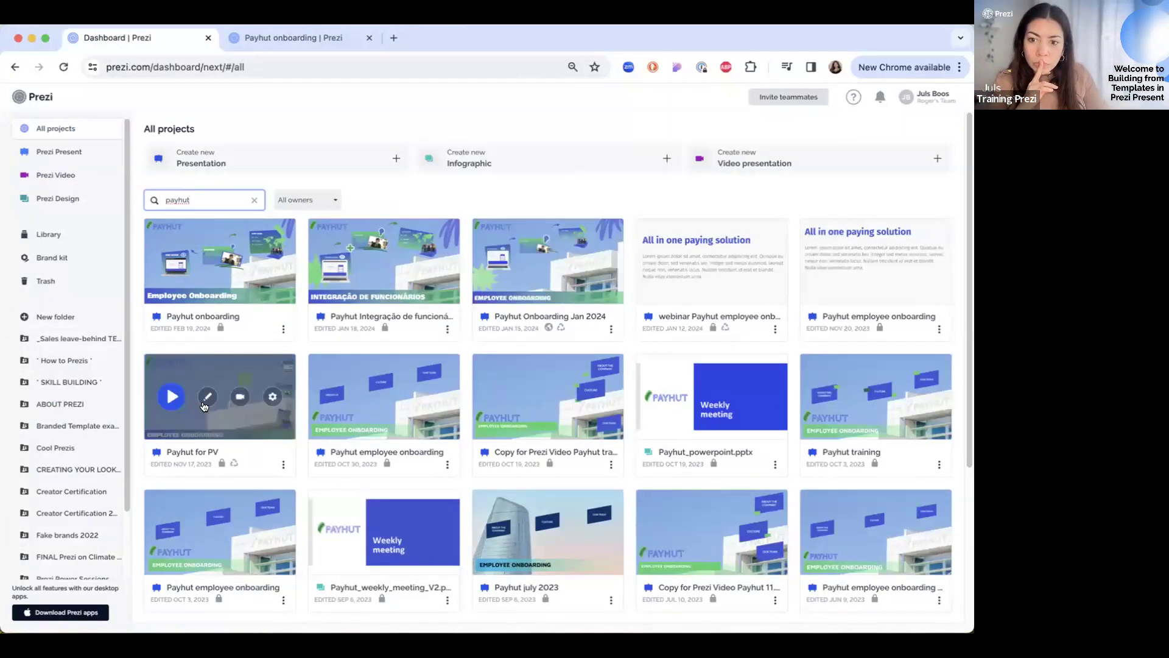
click(208, 399)
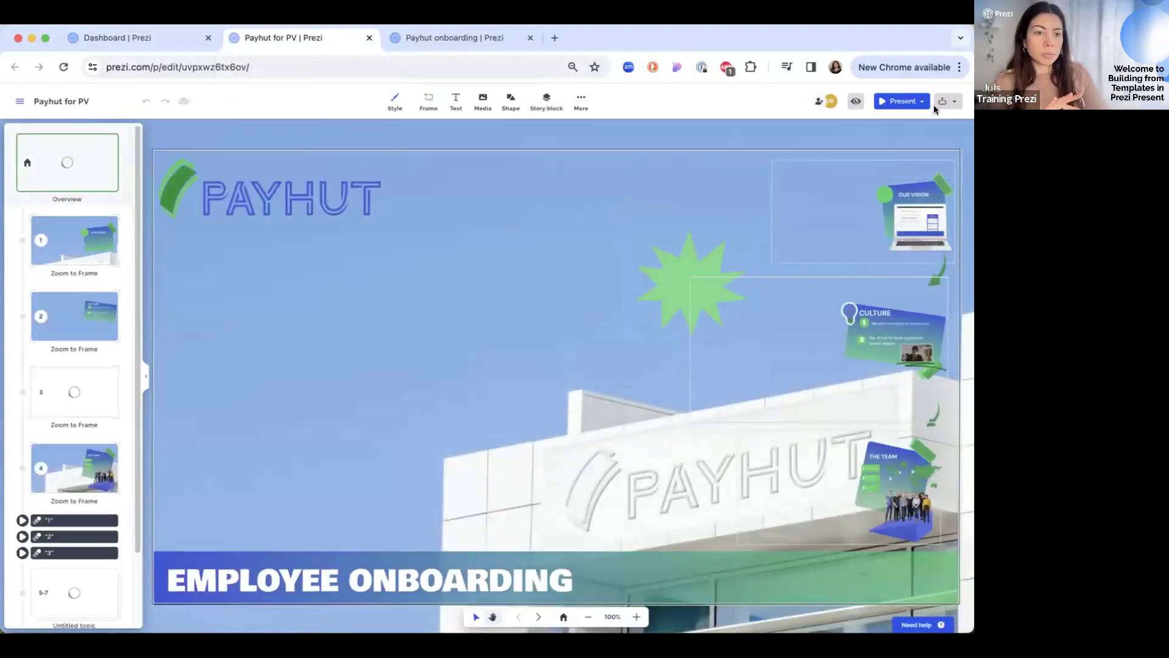
- Look at the Our Vision frame, return to the overview, and start the video recording setup with the presenter appearing alongside the content
click(839, 165)
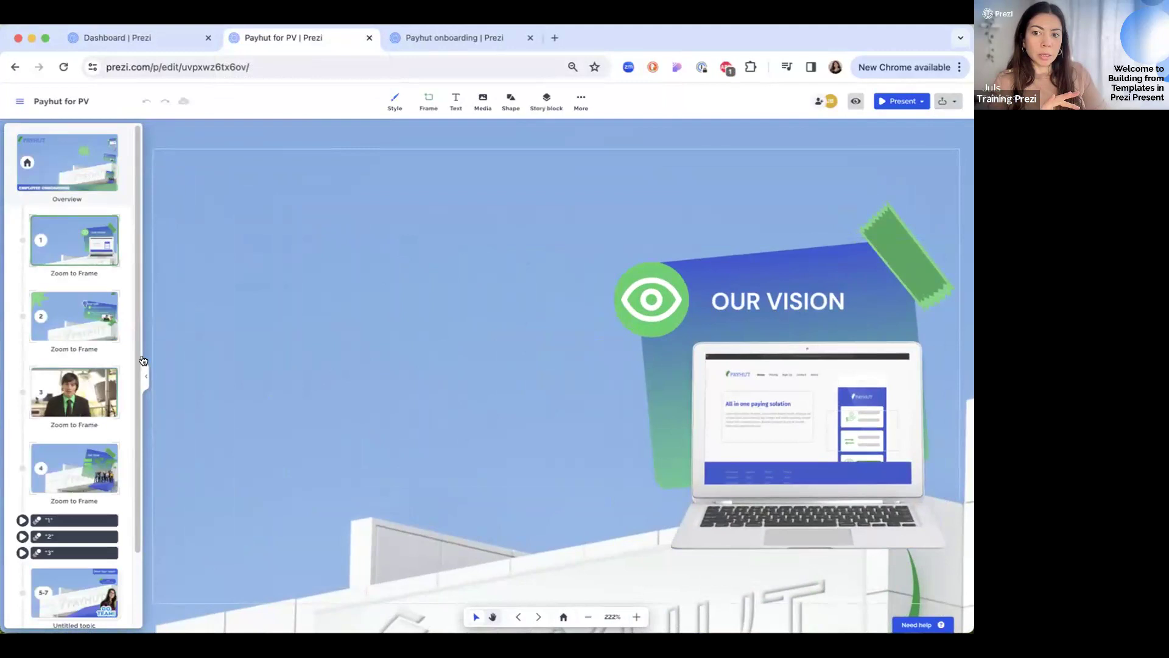
click(98, 172)
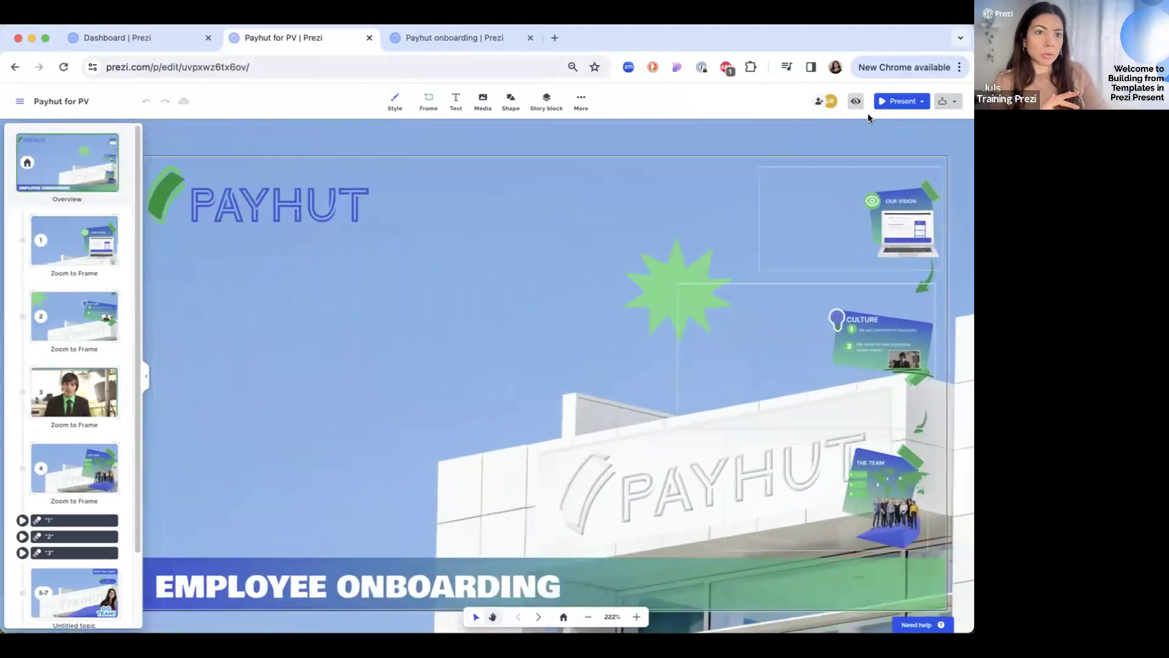
click(898, 106)
click(905, 161)
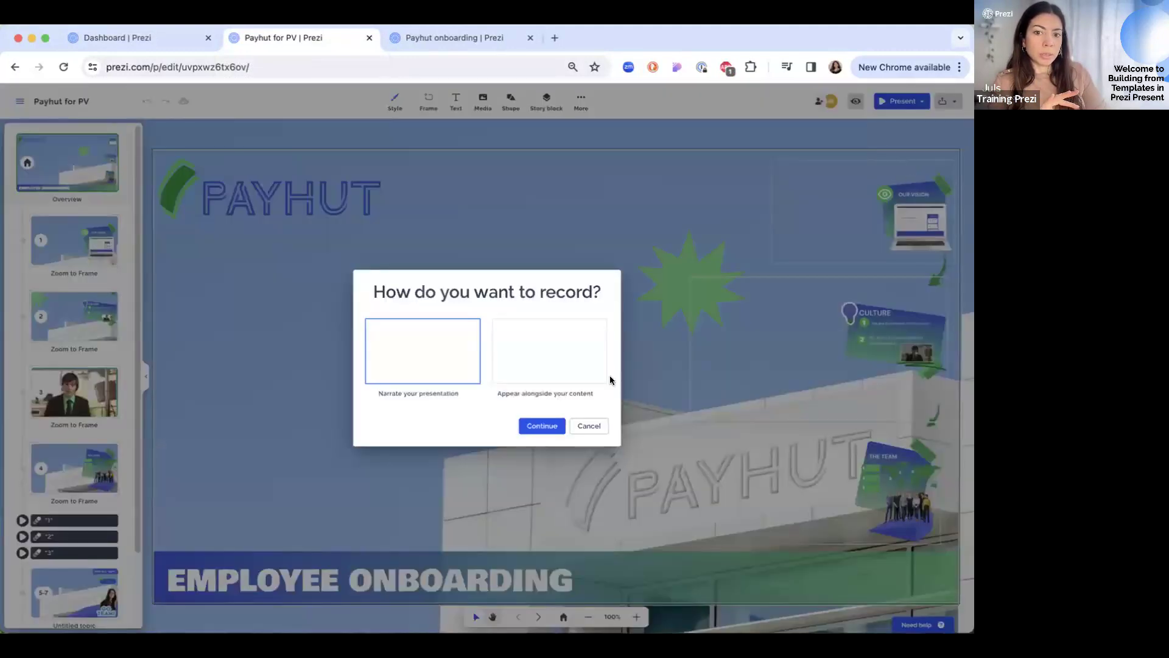
click(572, 354)
click(530, 426)
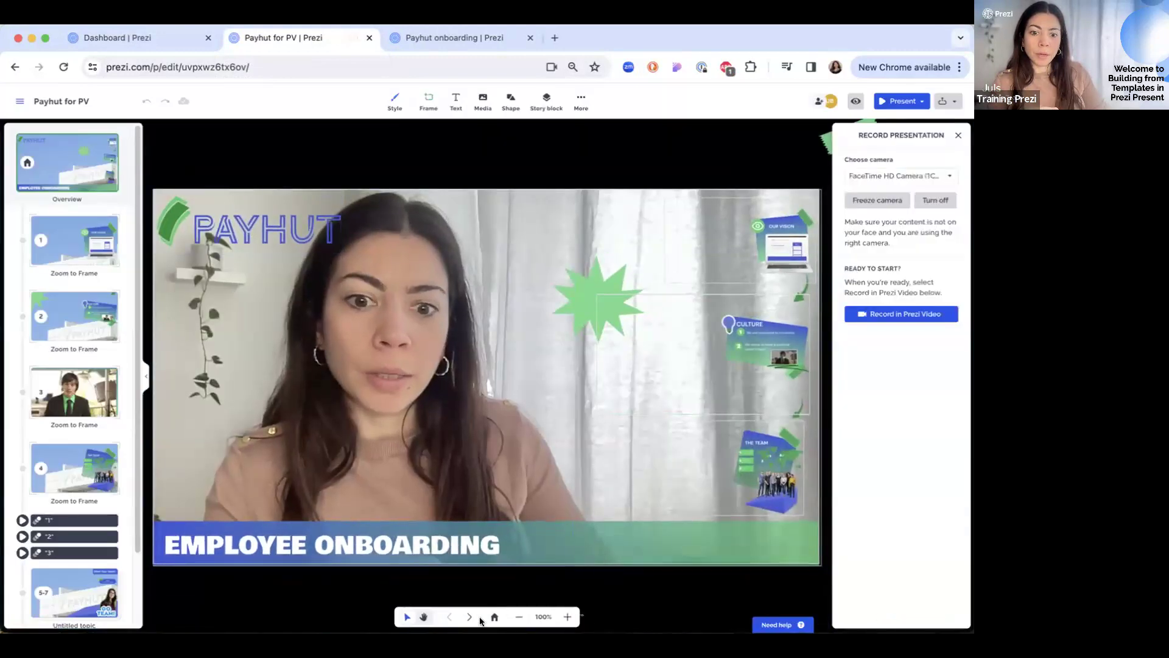
- Step through the frames over the camera preview up to The Team, turn the camera off and close the recording setup
click(467, 616)
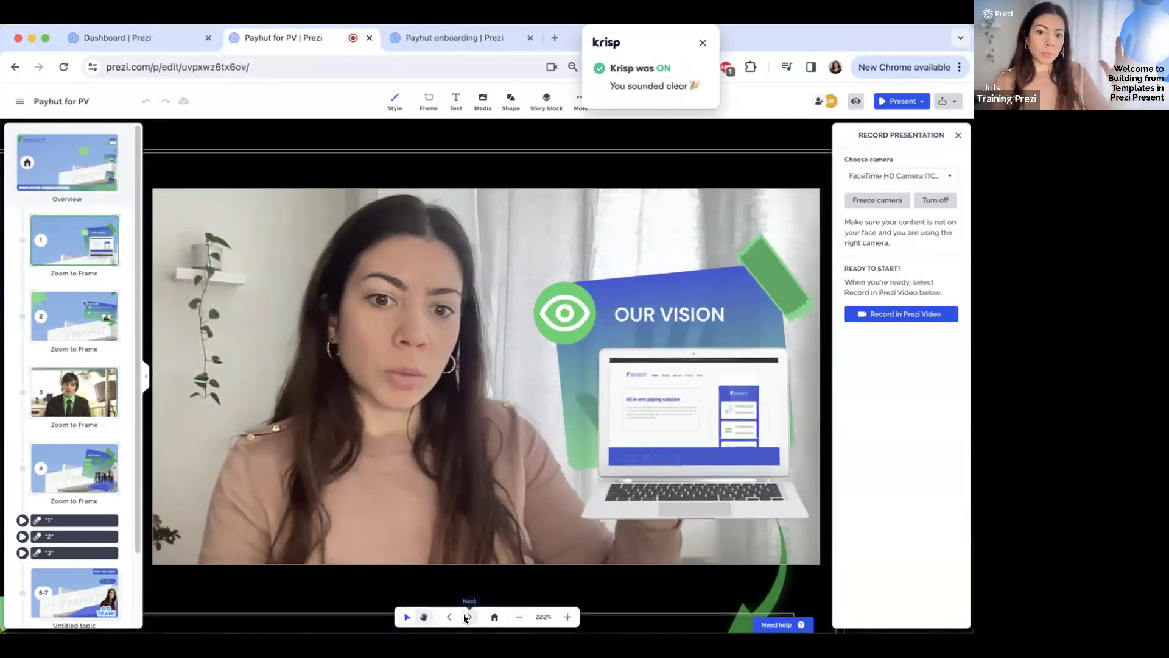
click(465, 617)
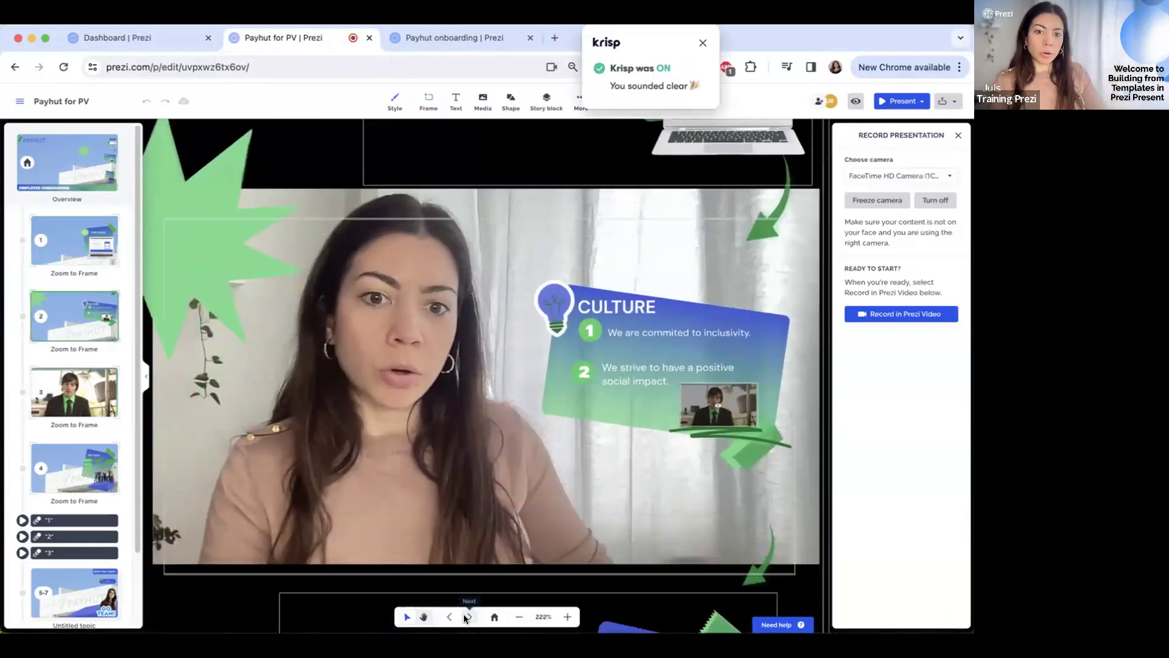
click(465, 617)
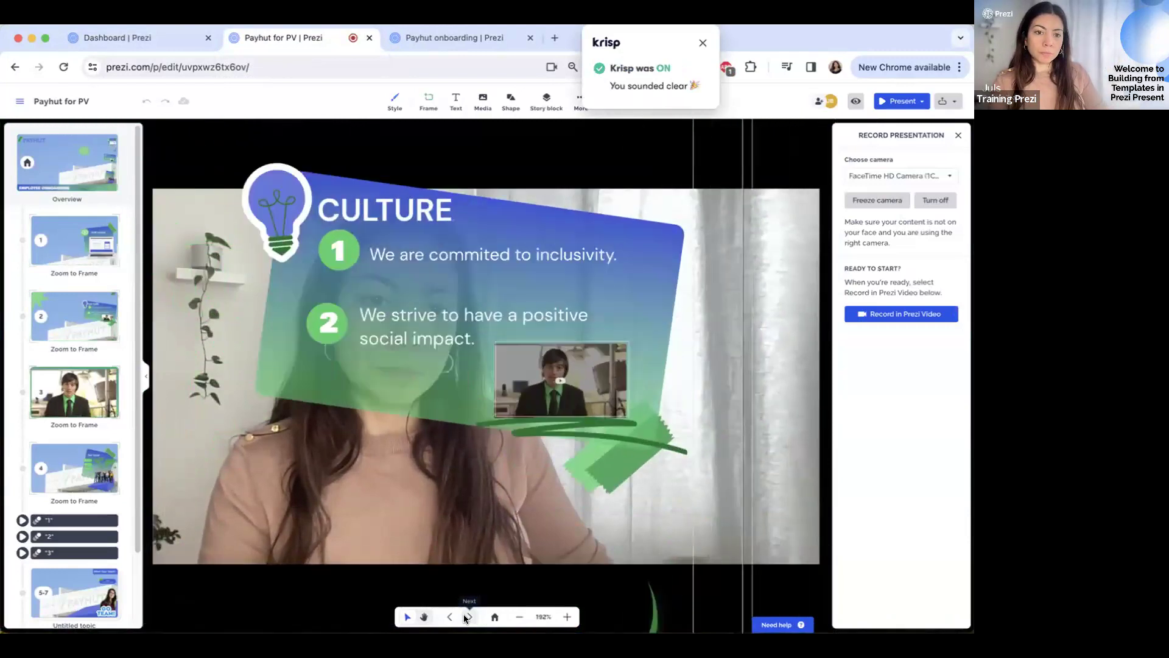
click(464, 617)
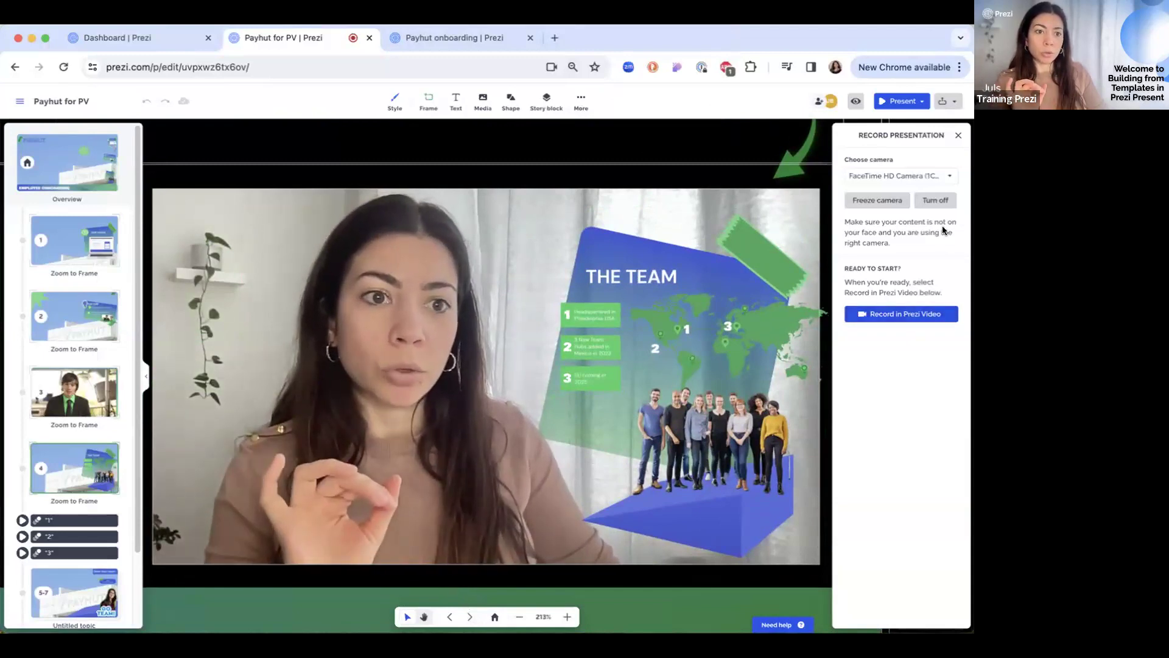
click(934, 199)
click(958, 135)
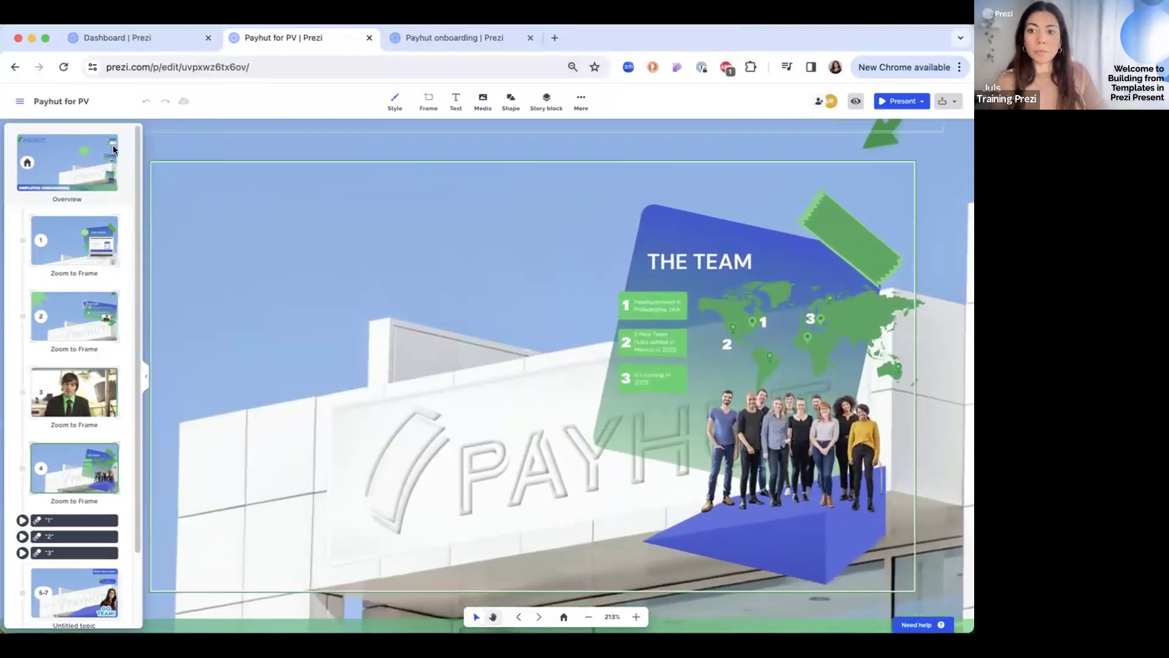
- Show the Prezi Video projects on the dashboard, open the Prezi Video desktop download page, and return to the dashboard
click(139, 38)
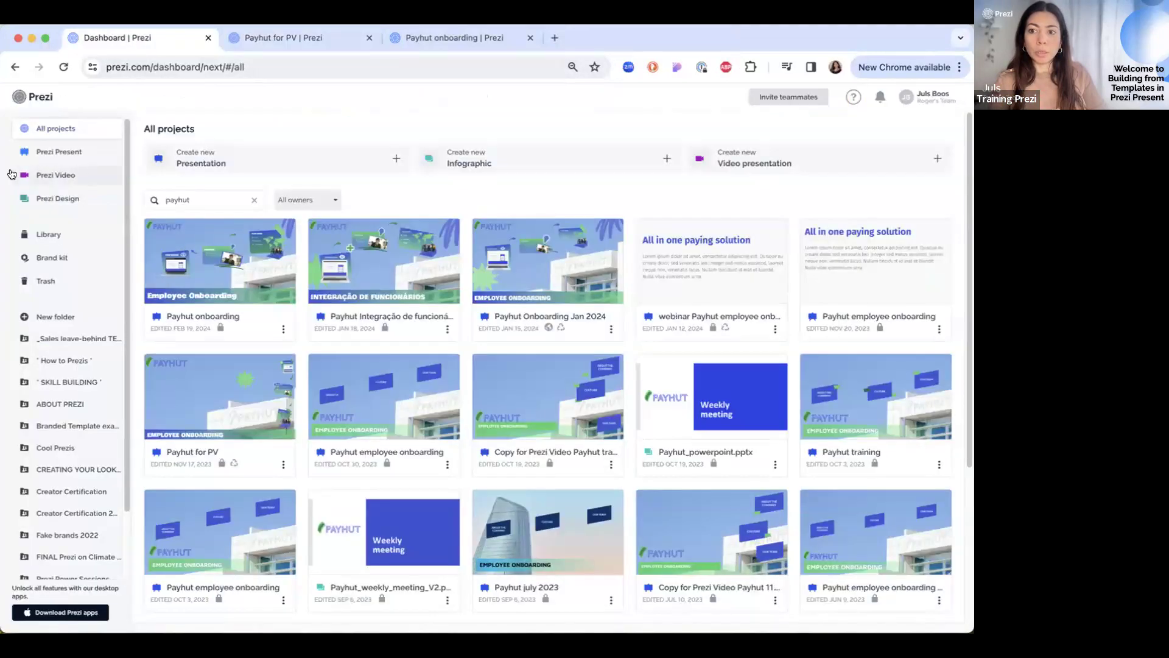
click(35, 174)
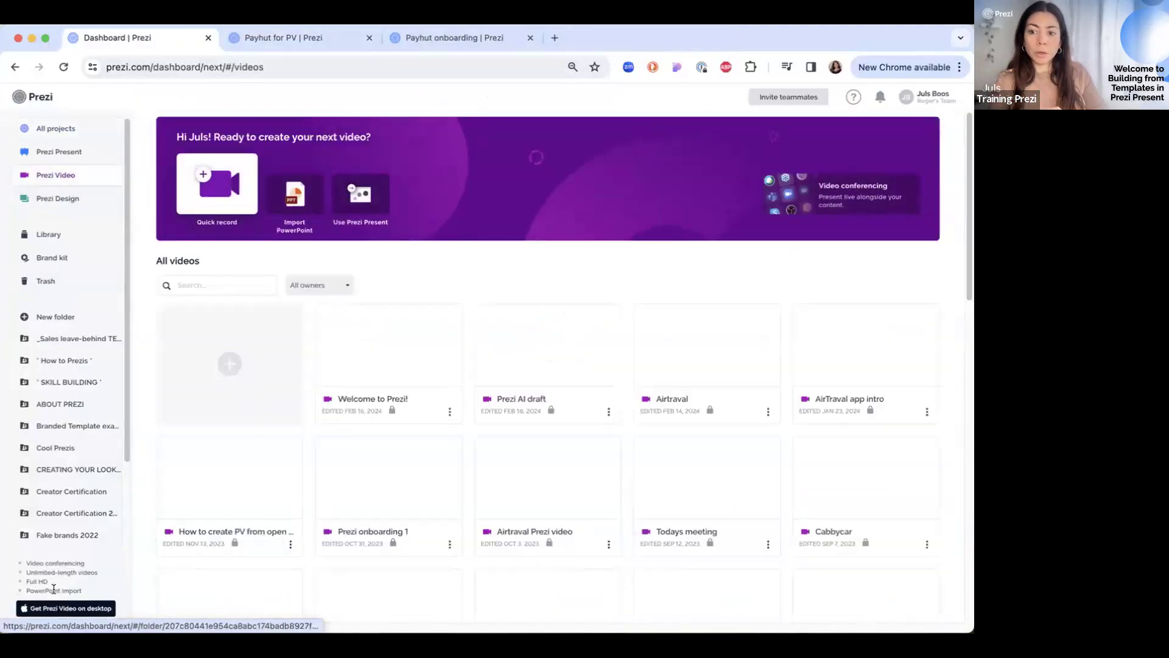
click(40, 607)
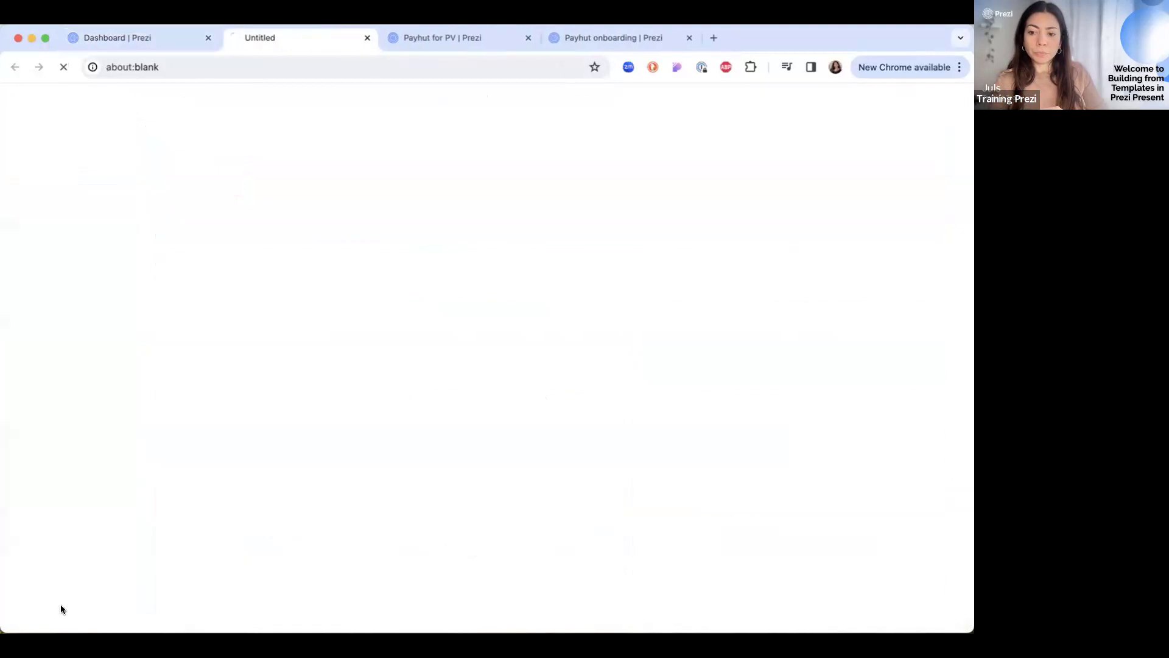
click(137, 37)
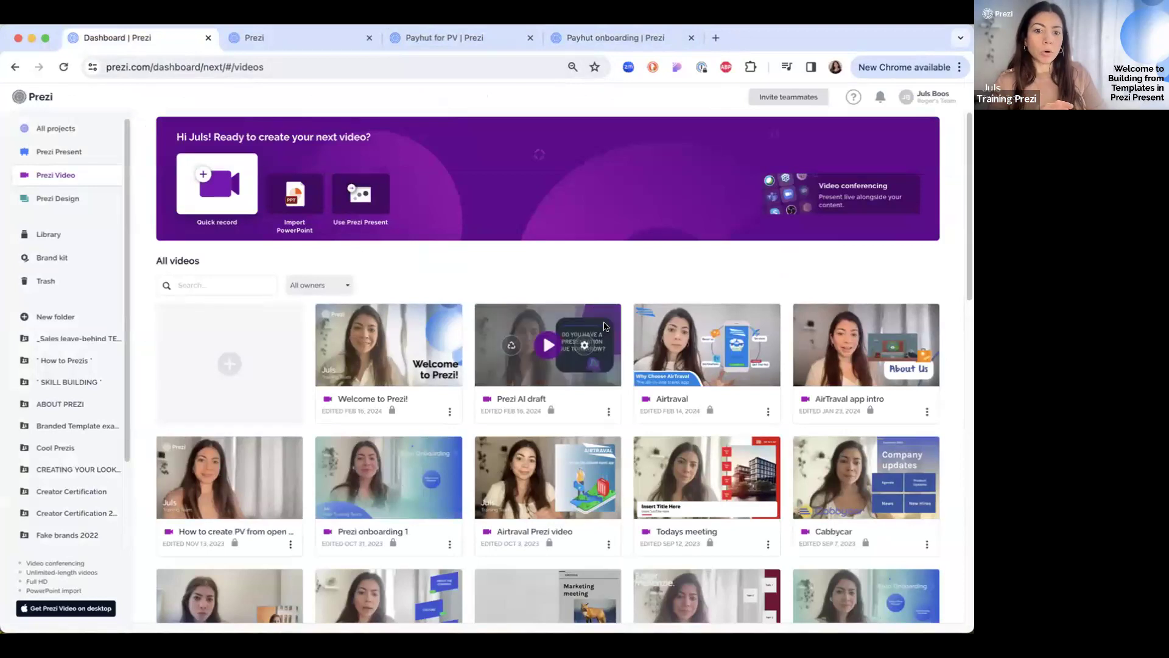
- Browse the Prezi Video projects on the dashboard, then switch to the list of Prezi Present presentations
scroll(602, 324, down, 2)
scroll(603, 325, down, 1)
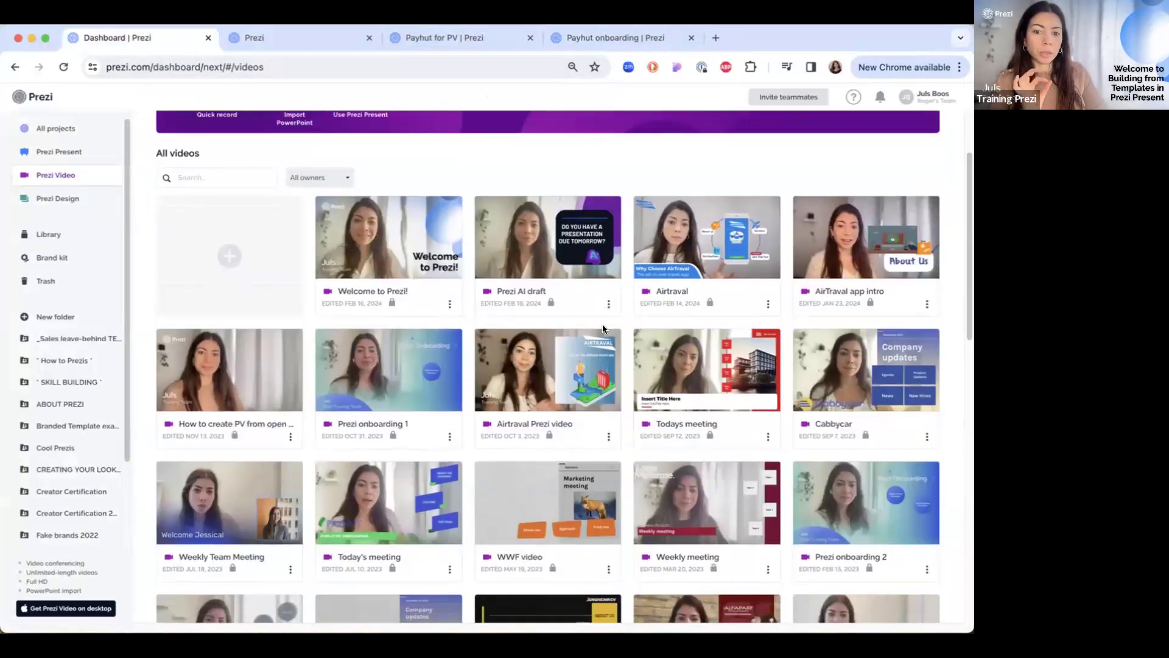
scroll(524, 298, up, 2)
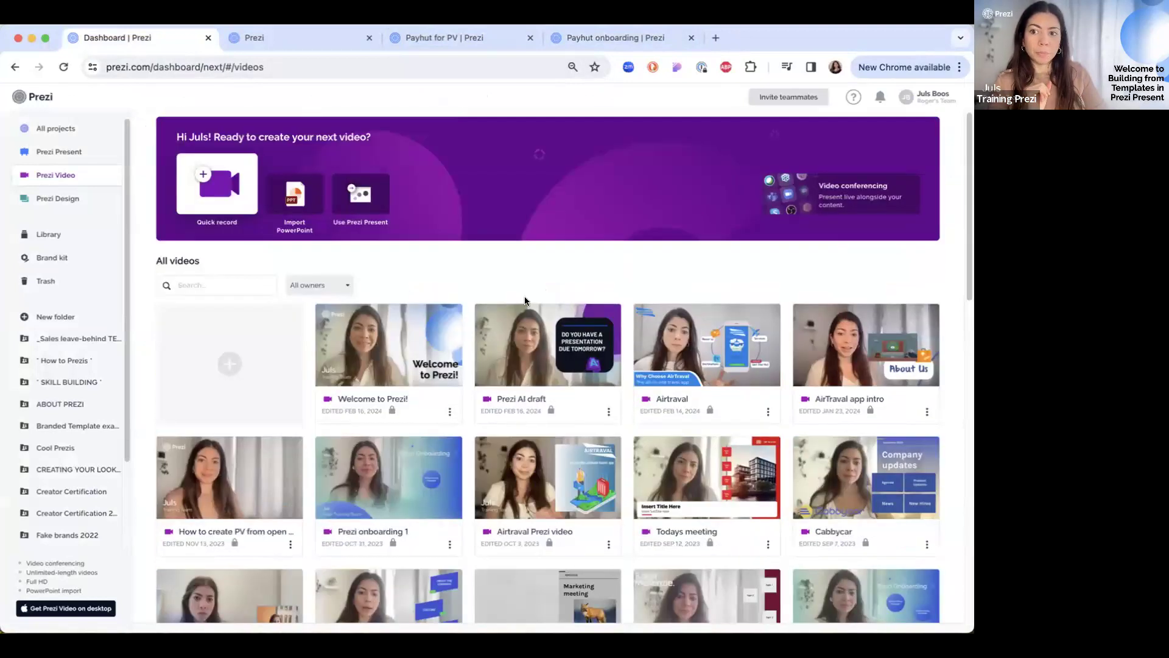
click(72, 153)
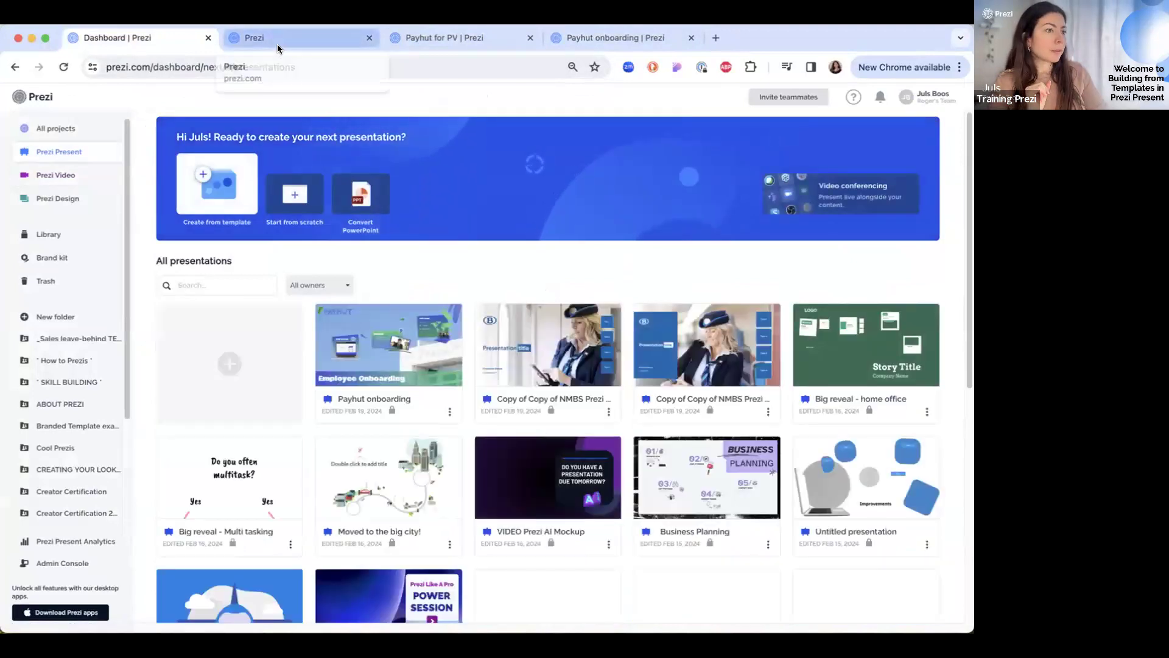
click(280, 42)
click(425, 39)
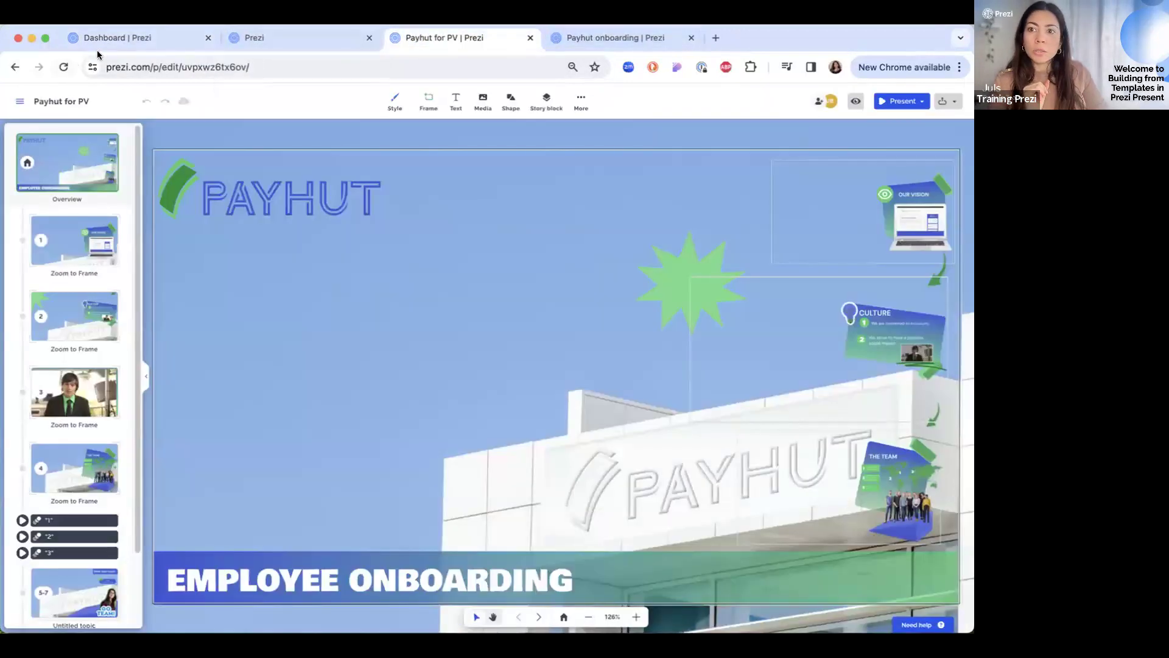
click(124, 45)
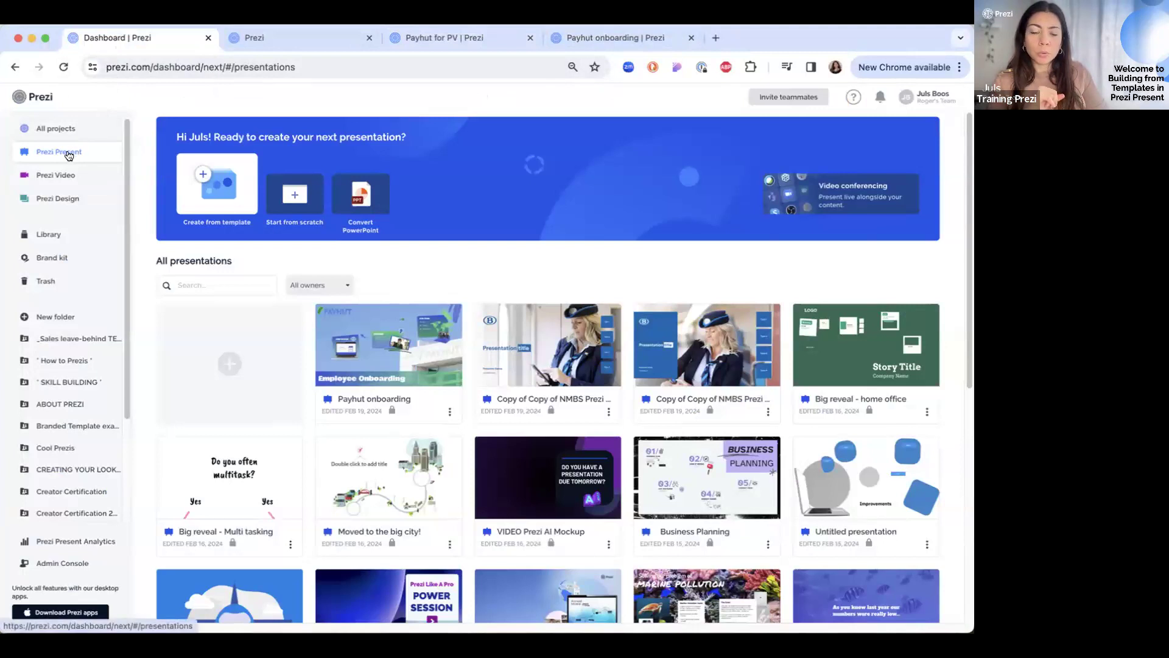
- Present the Payhut onboarding project from the dashboard in view mode, then return to the presentation list
mouse_move(383, 341)
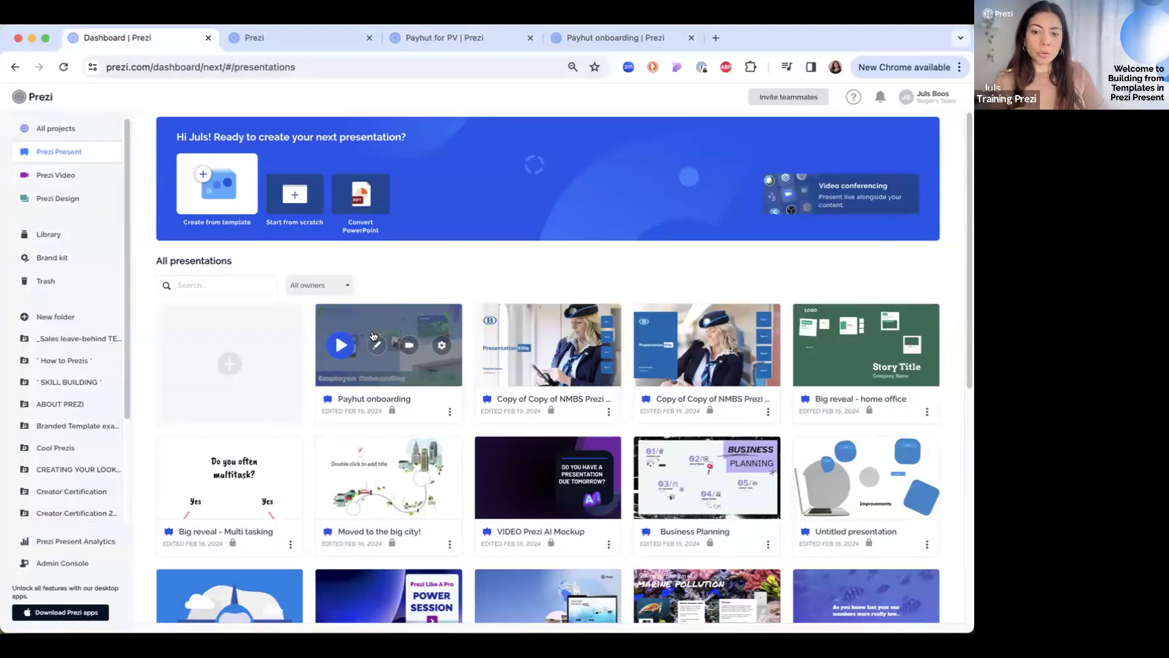
click(341, 346)
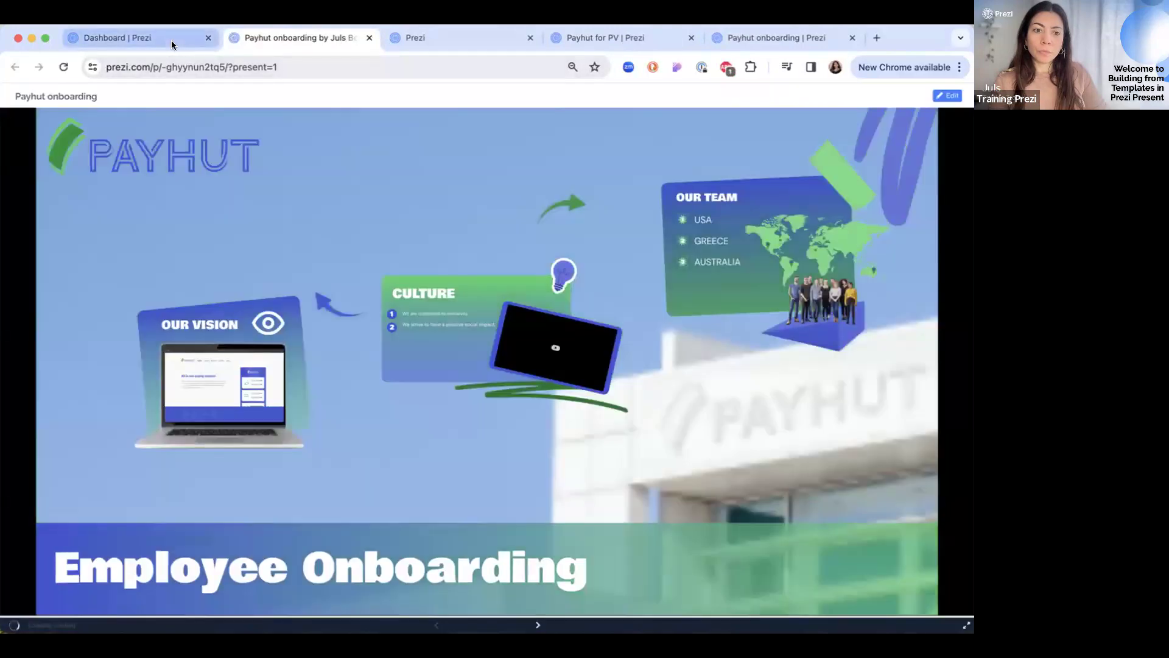
click(173, 43)
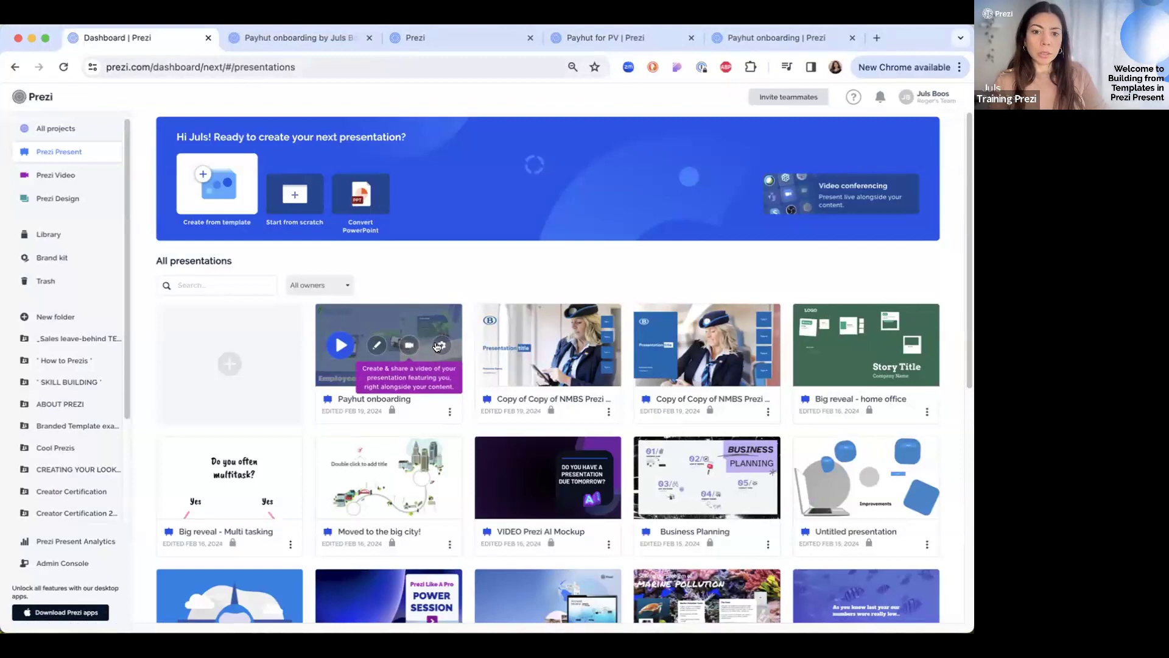
- Examine the presenting, sharing, export, folder and copy options available for the Payhut onboarding presentation
click(448, 415)
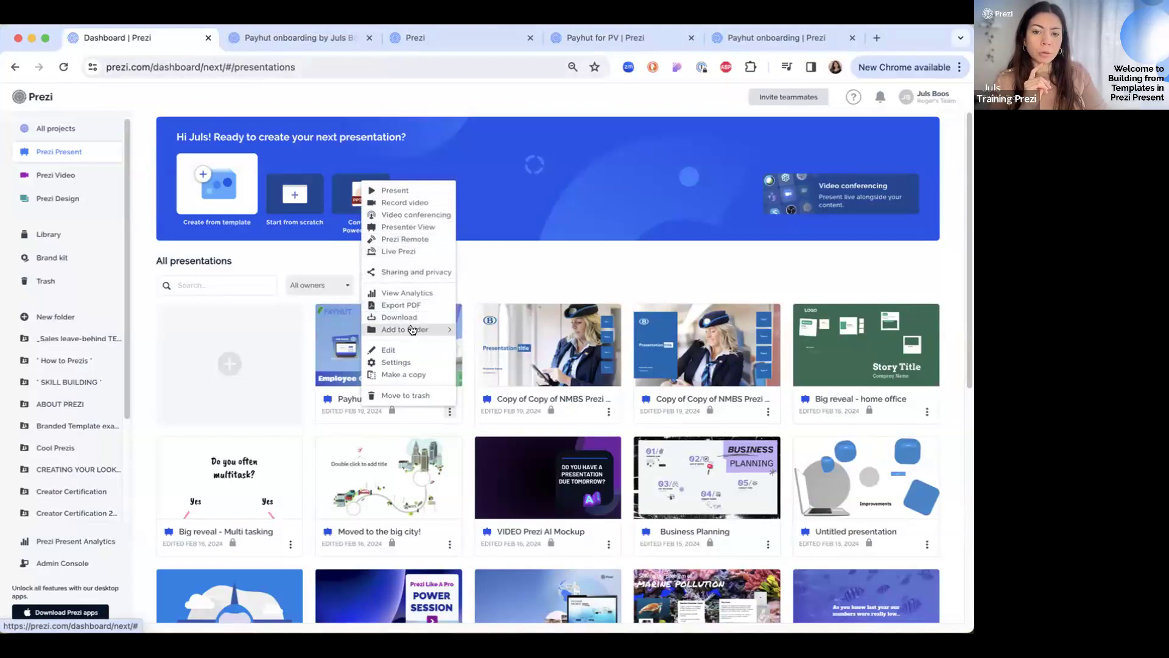
mouse_move(428, 332)
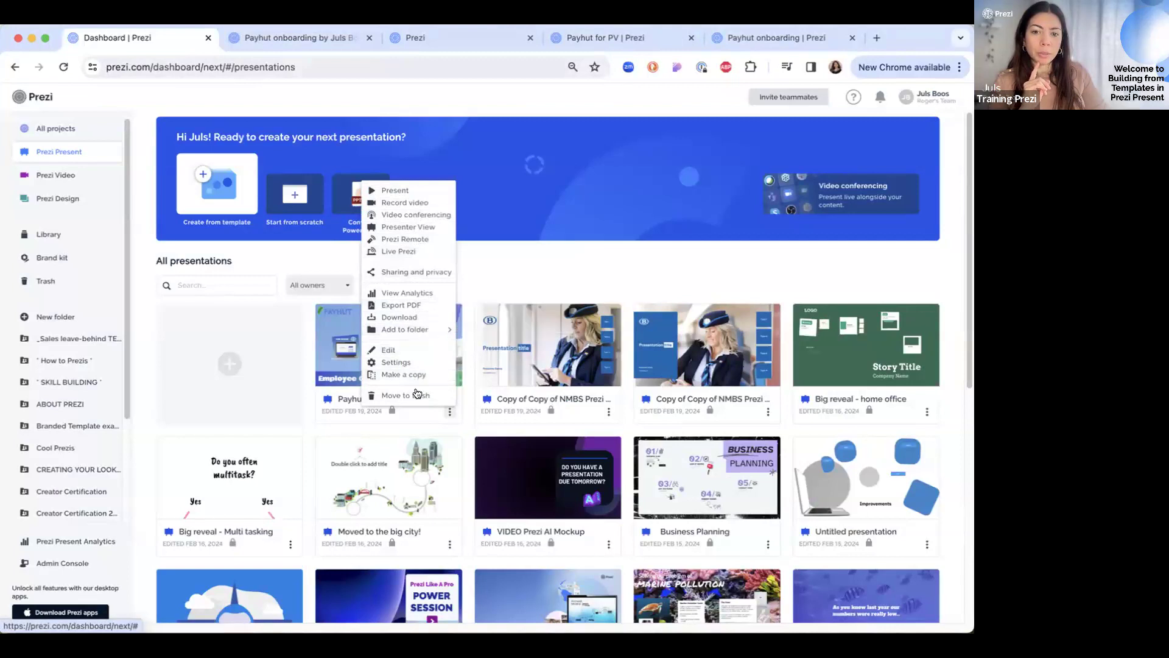
click(463, 406)
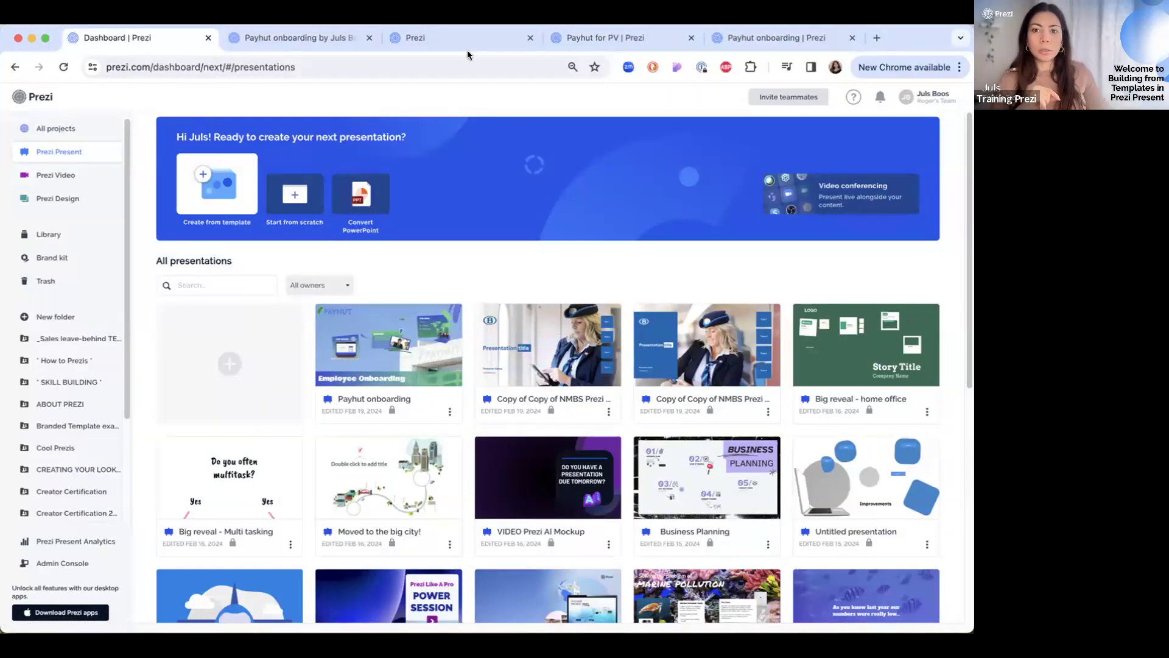
- Switch to the open Payhut onboarding editor and close its recording setup
click(584, 38)
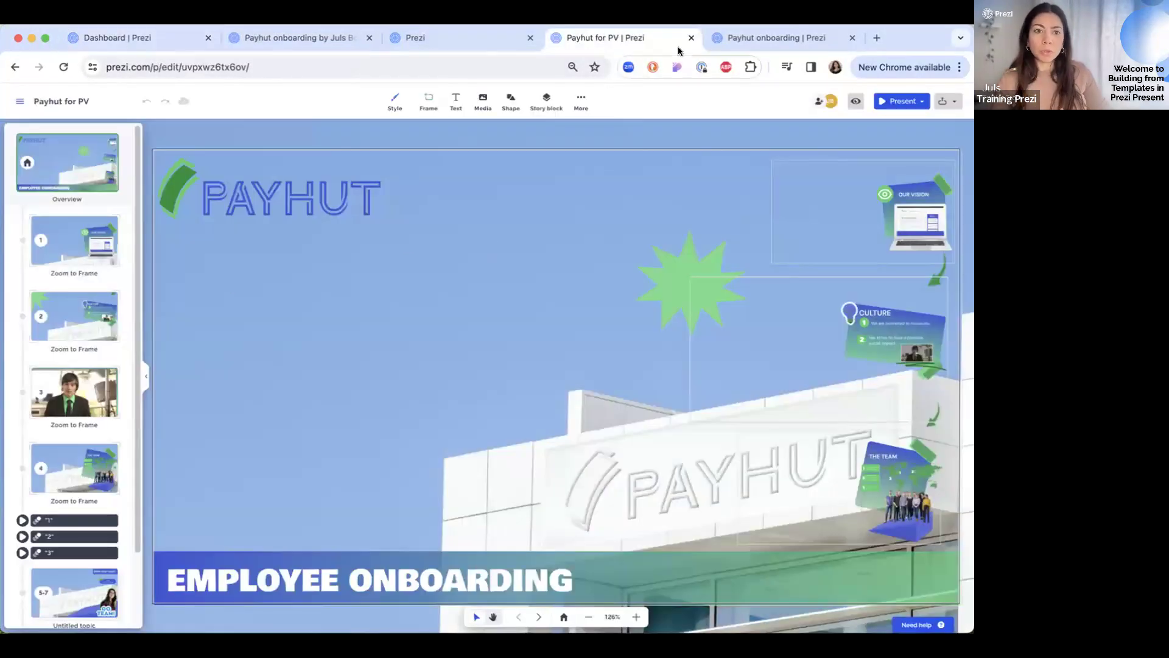
click(819, 35)
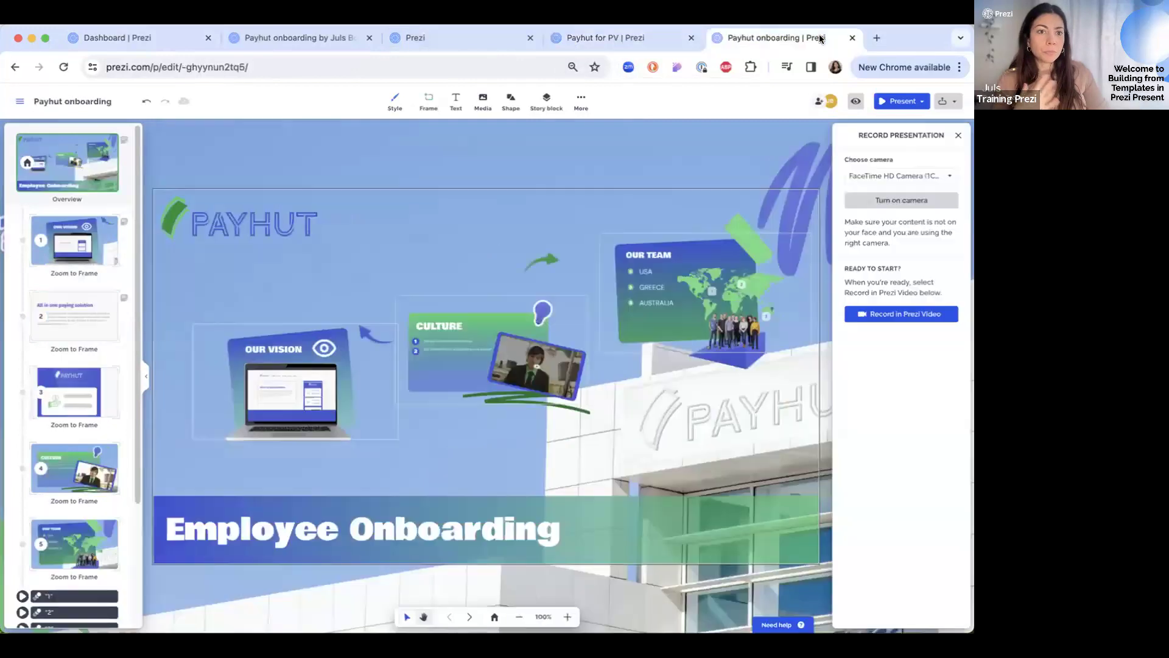
click(957, 137)
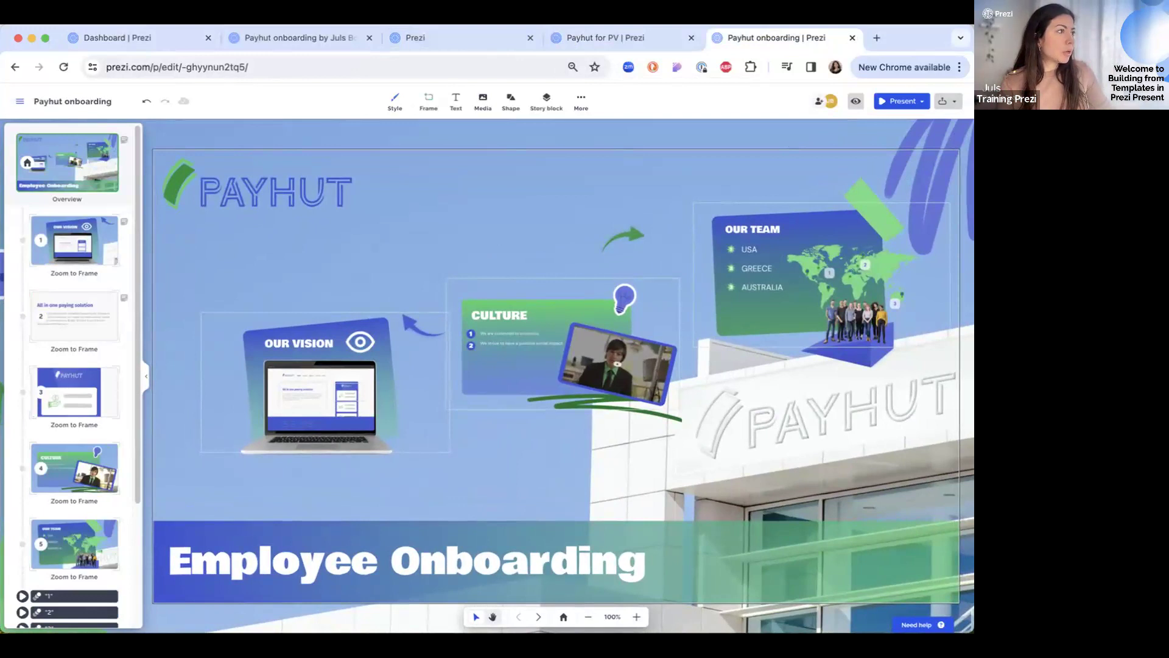
- Upload the Payhut weekly meeting PowerPoint file from the computer for import into the presentation
click(485, 107)
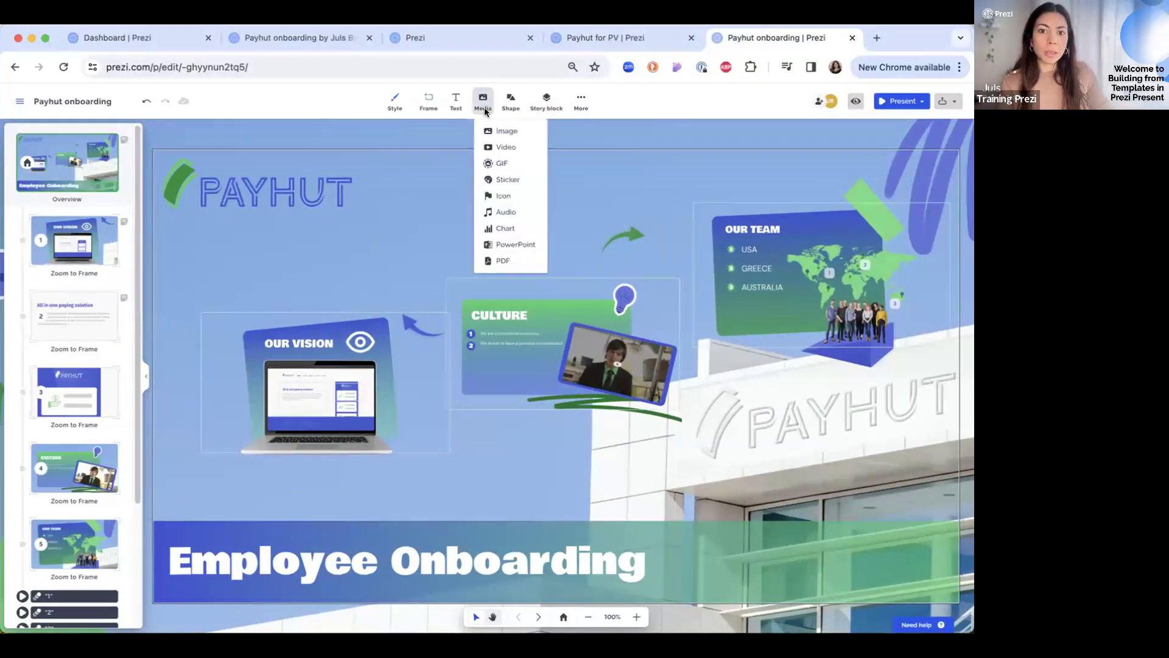
click(512, 245)
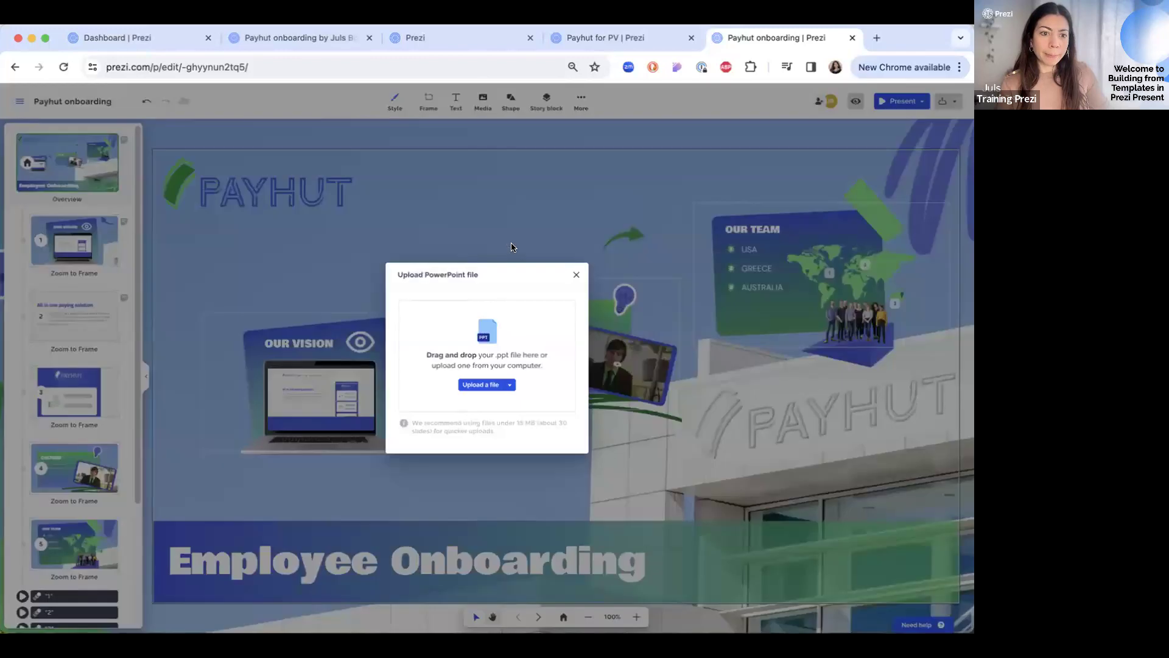
click(476, 386)
double_click(700, 268)
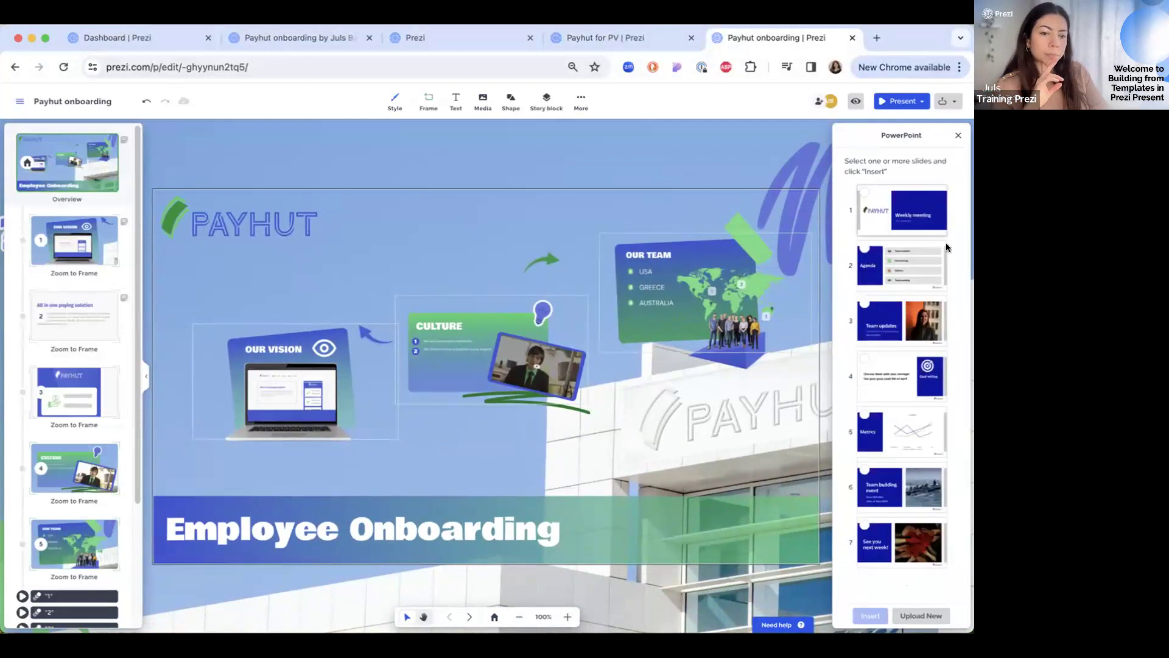
- Insert PowerPoint slides 2, 3 and 5 (Agenda, Team updates and Metrics) into the overview beside the Payhut logo
click(912, 262)
click(905, 327)
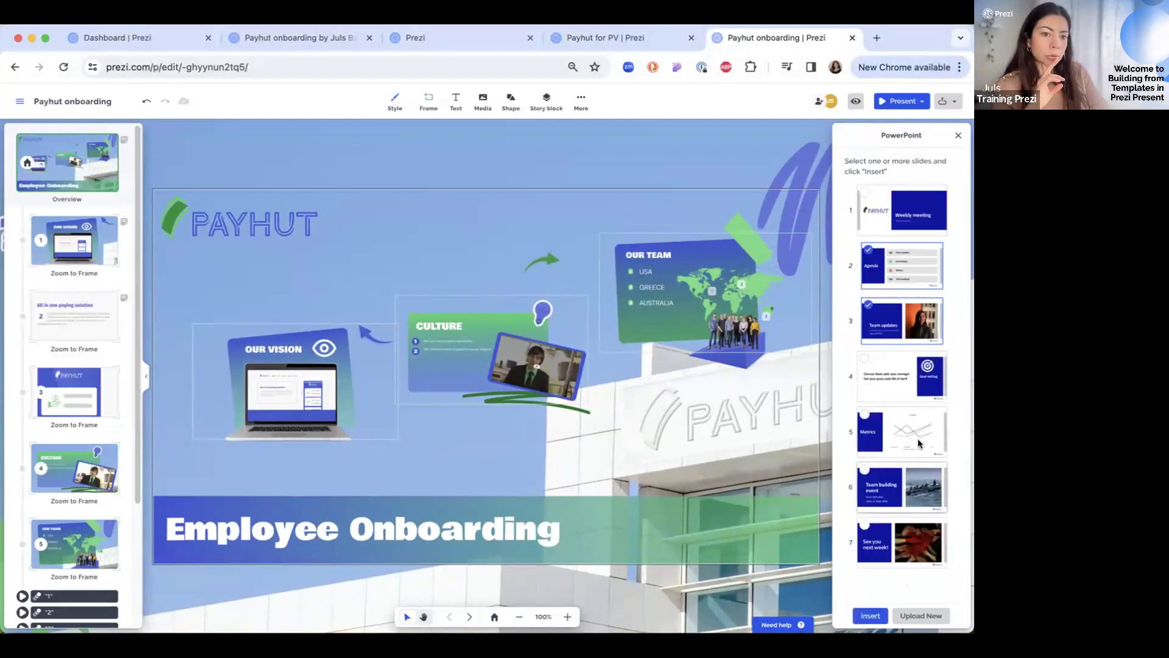
click(919, 436)
click(870, 616)
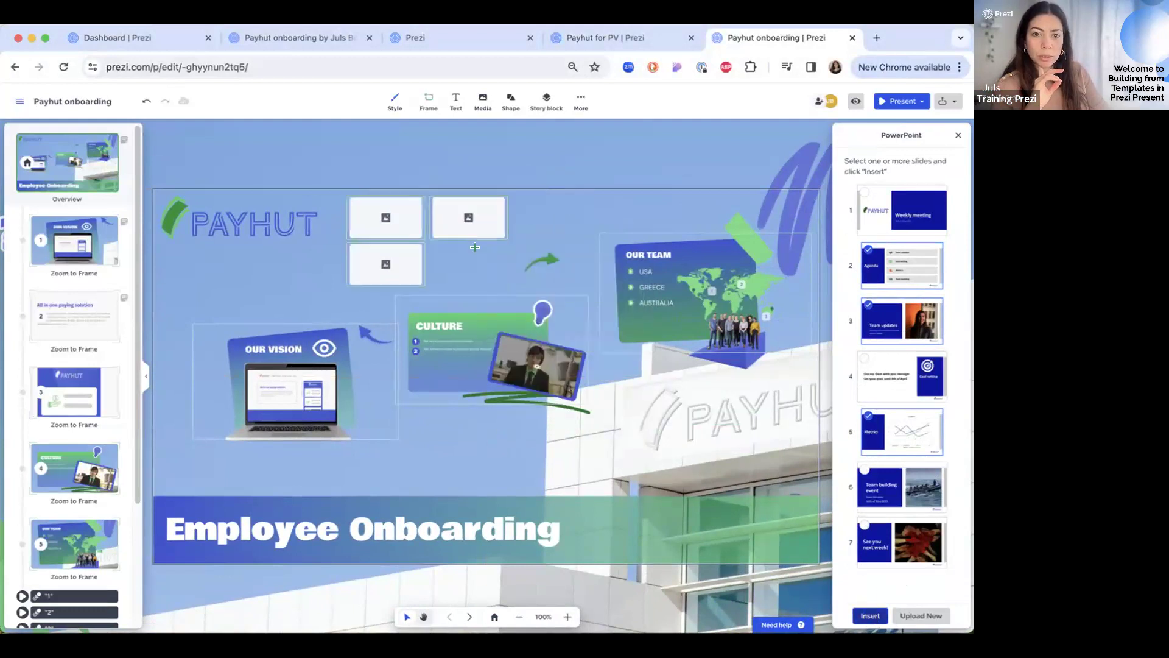
click(448, 238)
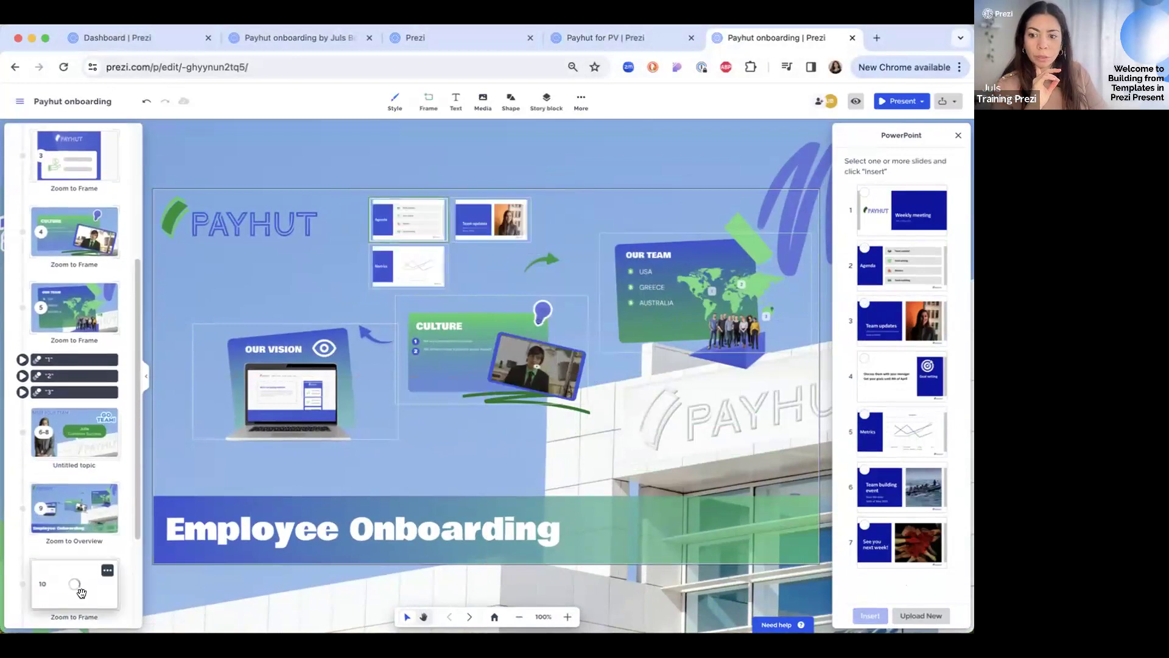
- Go to the imported Agenda slide and remove its white slide background
click(86, 582)
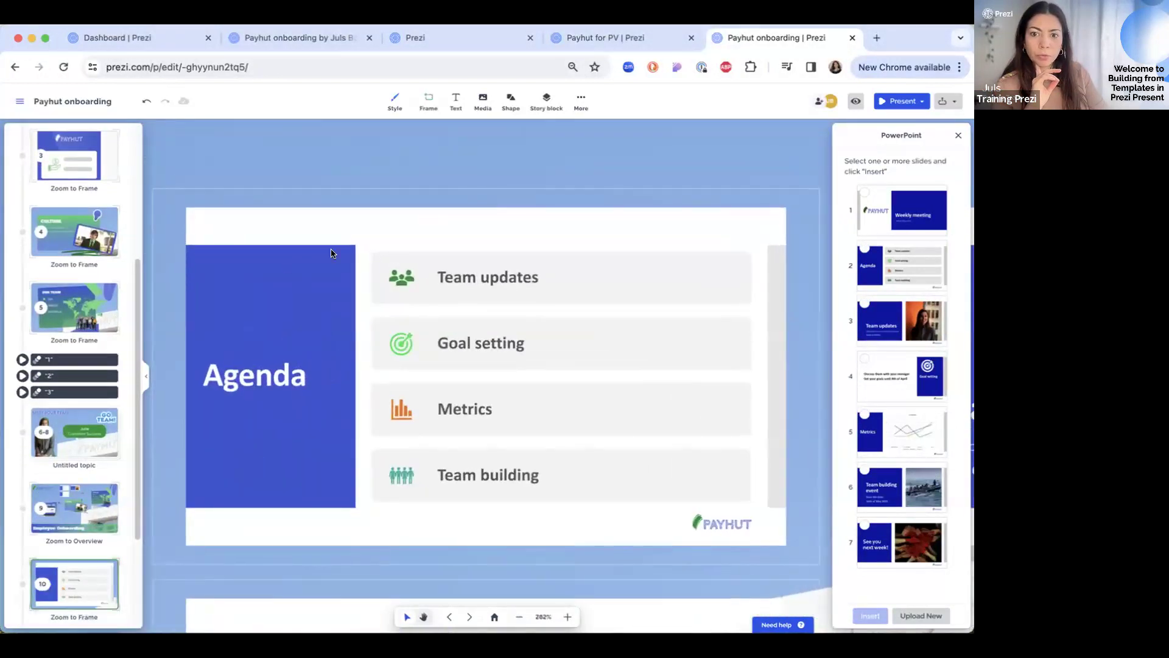
click(385, 214)
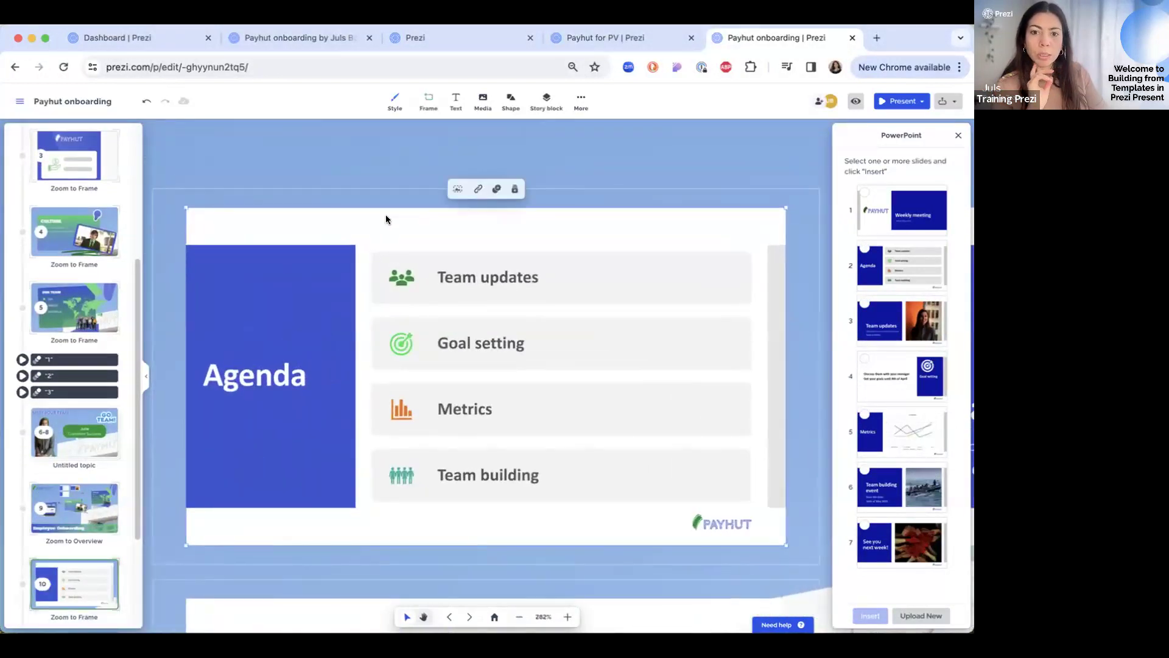
click(457, 189)
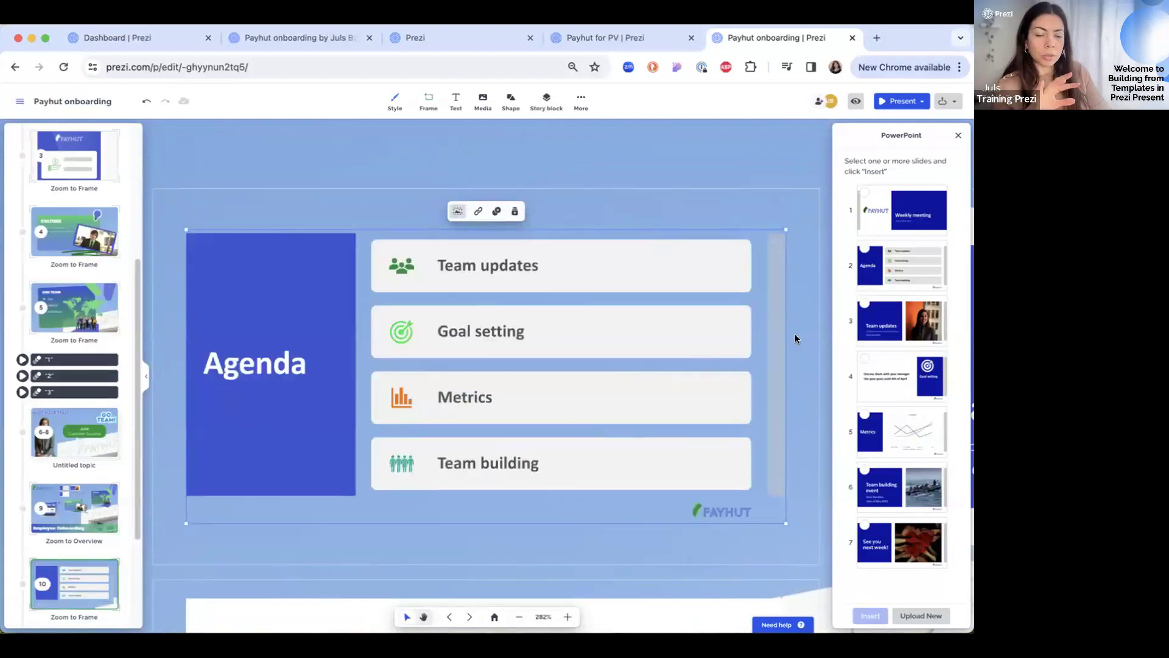
- Remove the white slide background from the imported Metrics slide
scroll(794, 334, down, 3)
drag(654, 425, 437, 272)
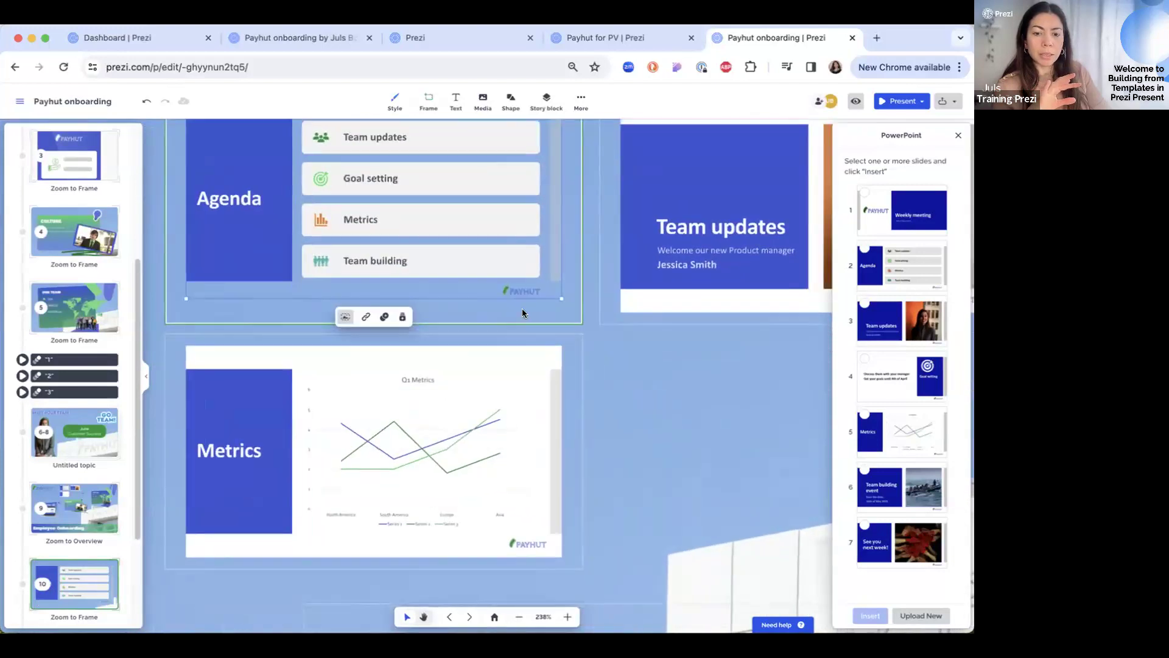
click(470, 359)
click(347, 327)
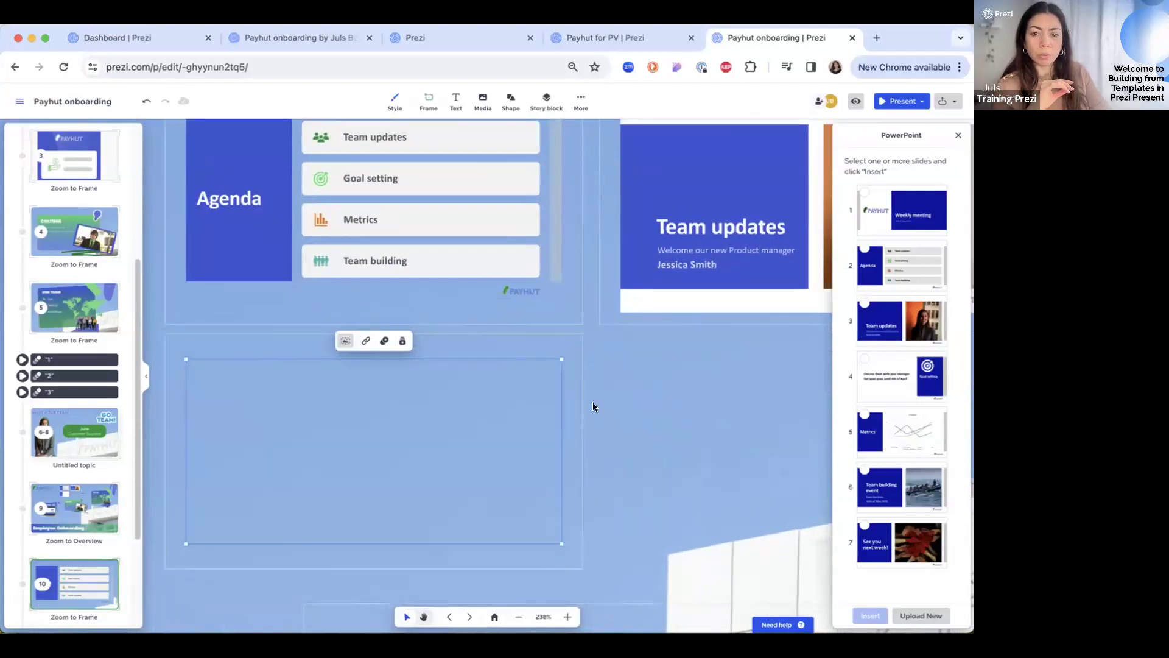
- Remove the white slide background from the imported Team updates slide
drag(711, 262, 522, 367)
click(447, 250)
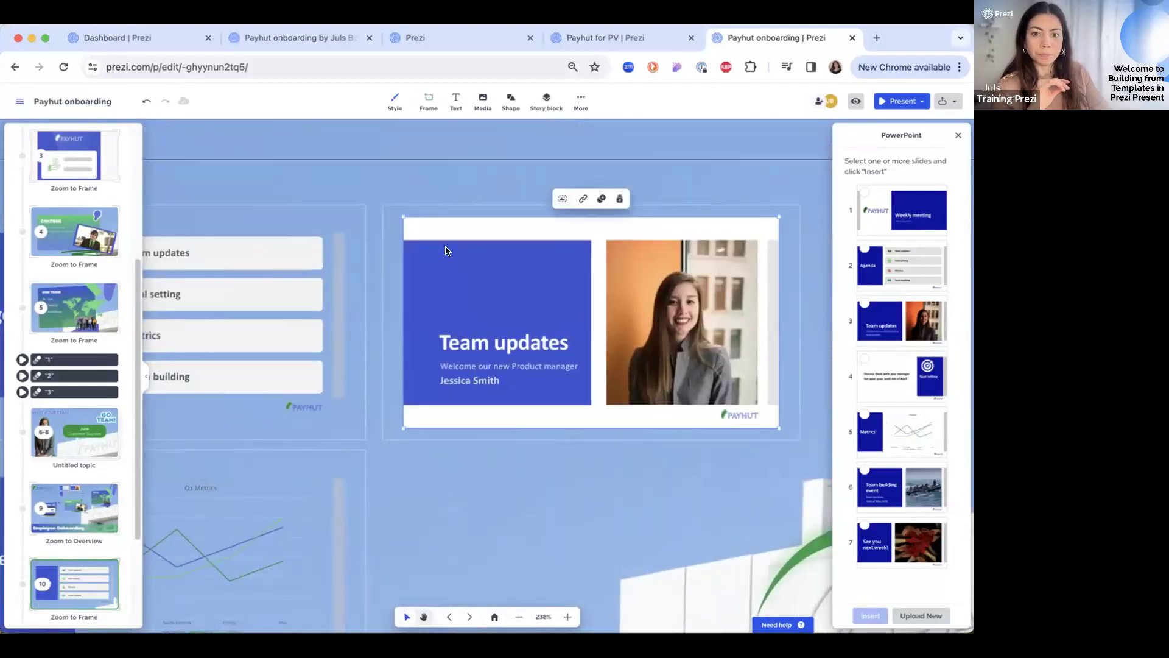
click(558, 199)
mouse_move(403, 230)
mouse_down()
mouse_move(607, 297)
mouse_move(407, 218)
mouse_up()
- Move the Team updates slide frame slightly down and away from the Agenda slide on the overview
scroll(619, 418, down, 5)
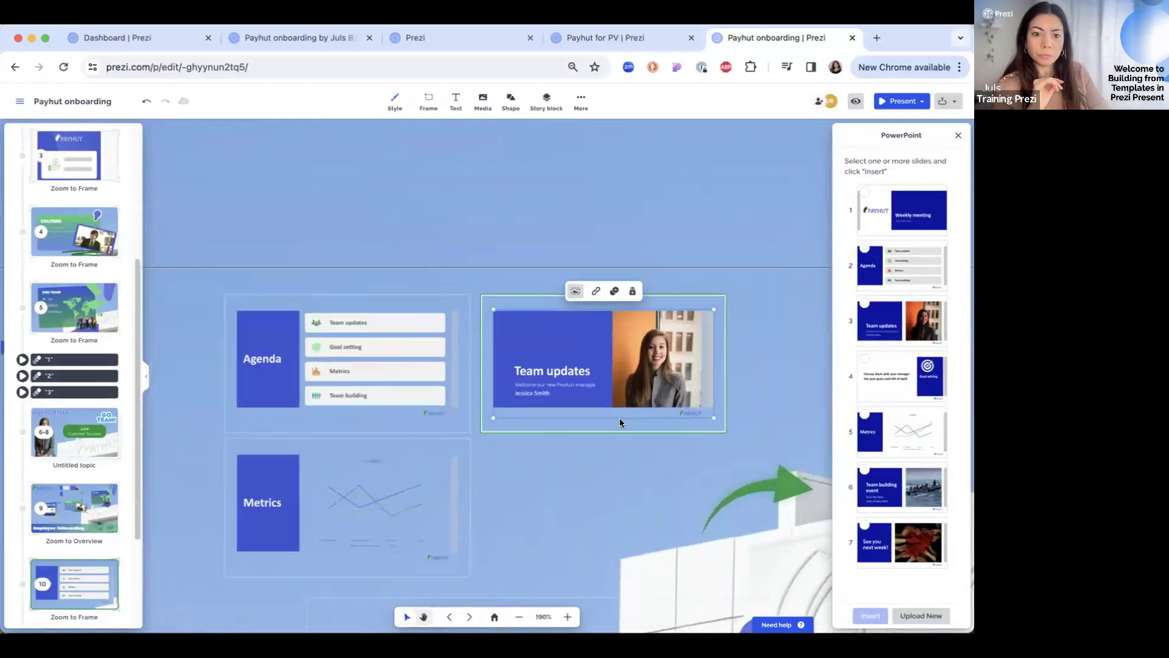
scroll(611, 480, down, 5)
scroll(551, 234, down, 5)
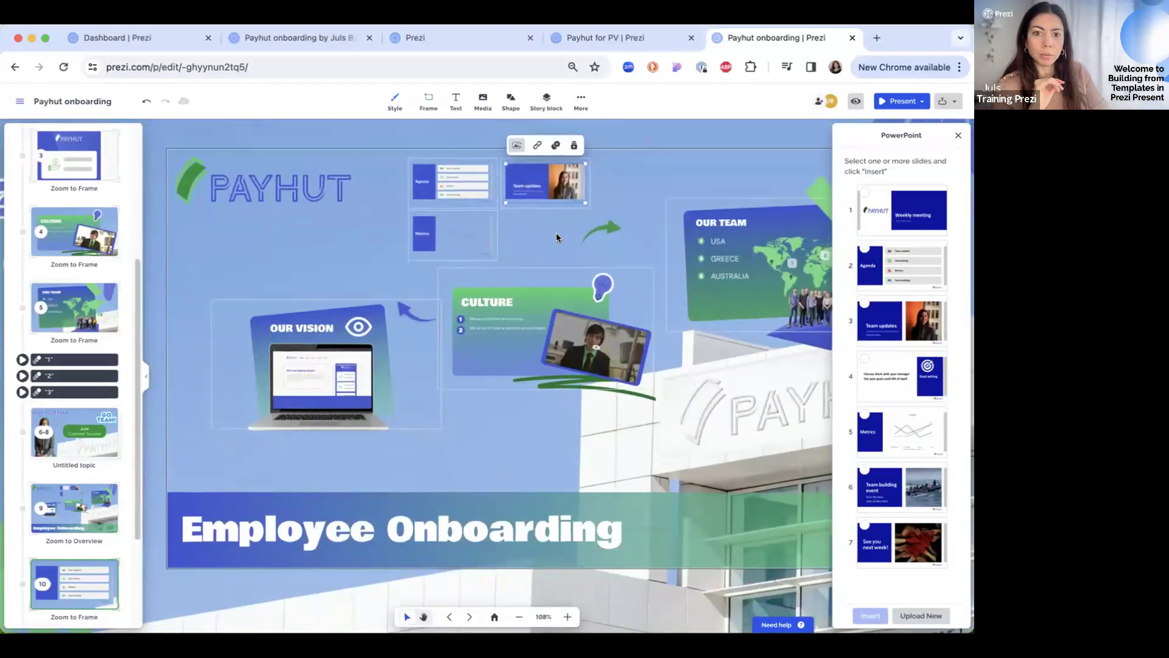
mouse_move(538, 203)
mouse_down()
mouse_move(645, 308)
mouse_move(576, 436)
mouse_move(463, 422)
mouse_move(545, 220)
mouse_up()
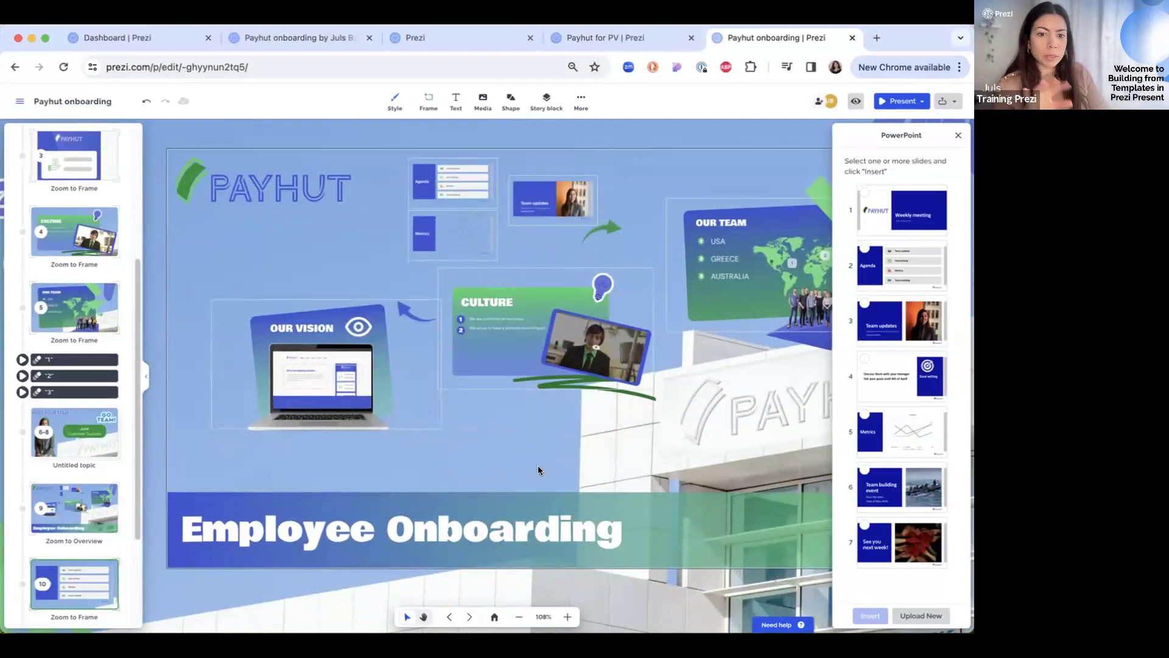
- Add an empty frame on the overview below the Culture topic
scroll(558, 447, down, 2)
click(429, 102)
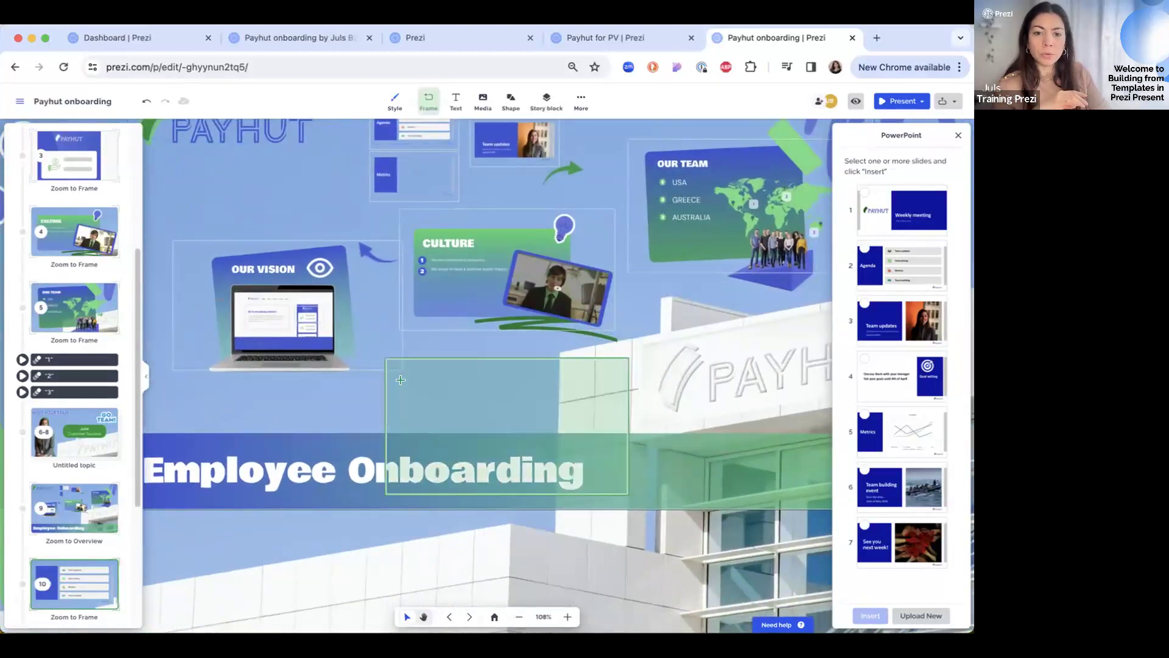
click(441, 364)
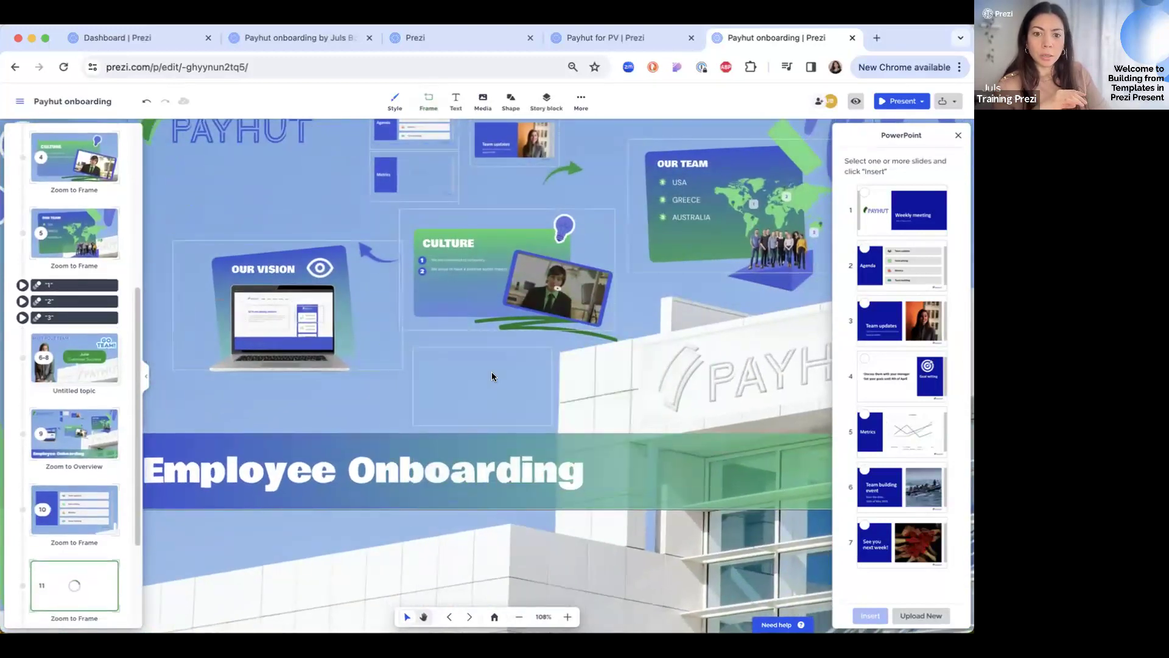
- Fill the new frame with the Laptop 2, Basketball (goals) and Light bulb story blocks, placing the light bulb below the other two
click(548, 102)
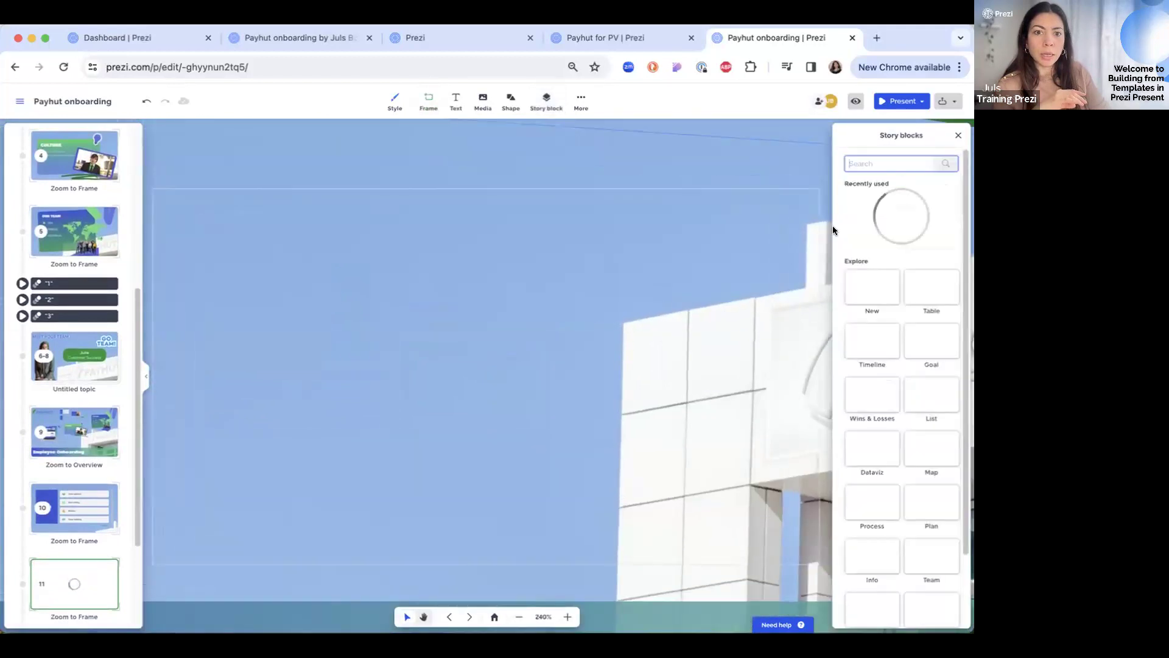
drag(947, 300, 587, 271)
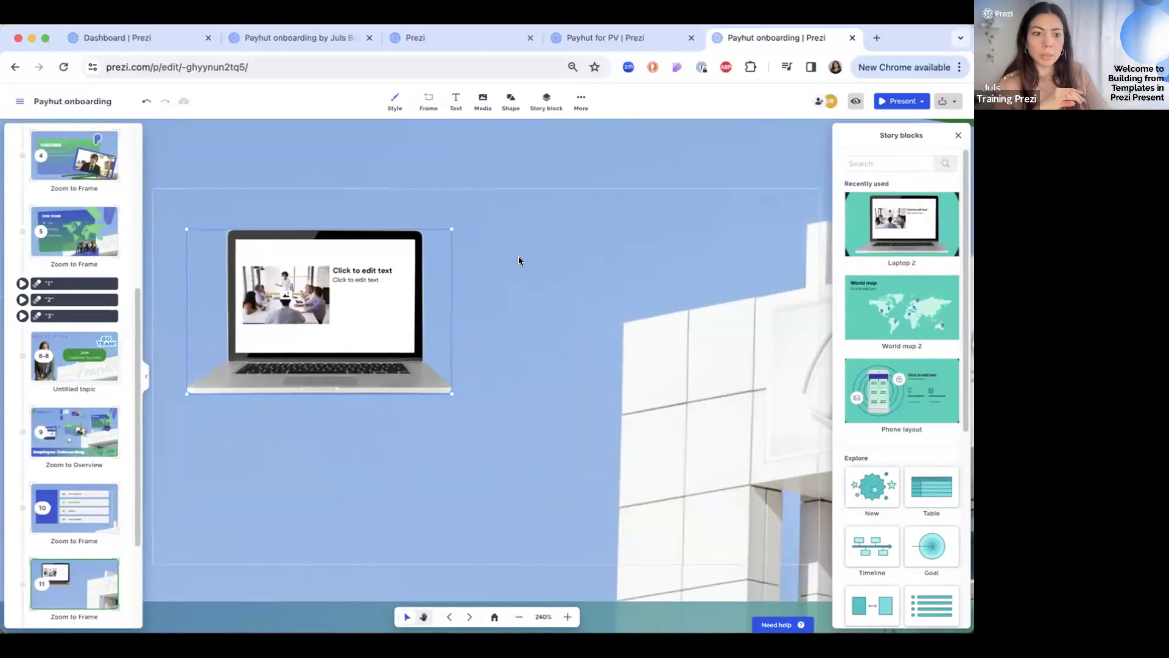
click(872, 489)
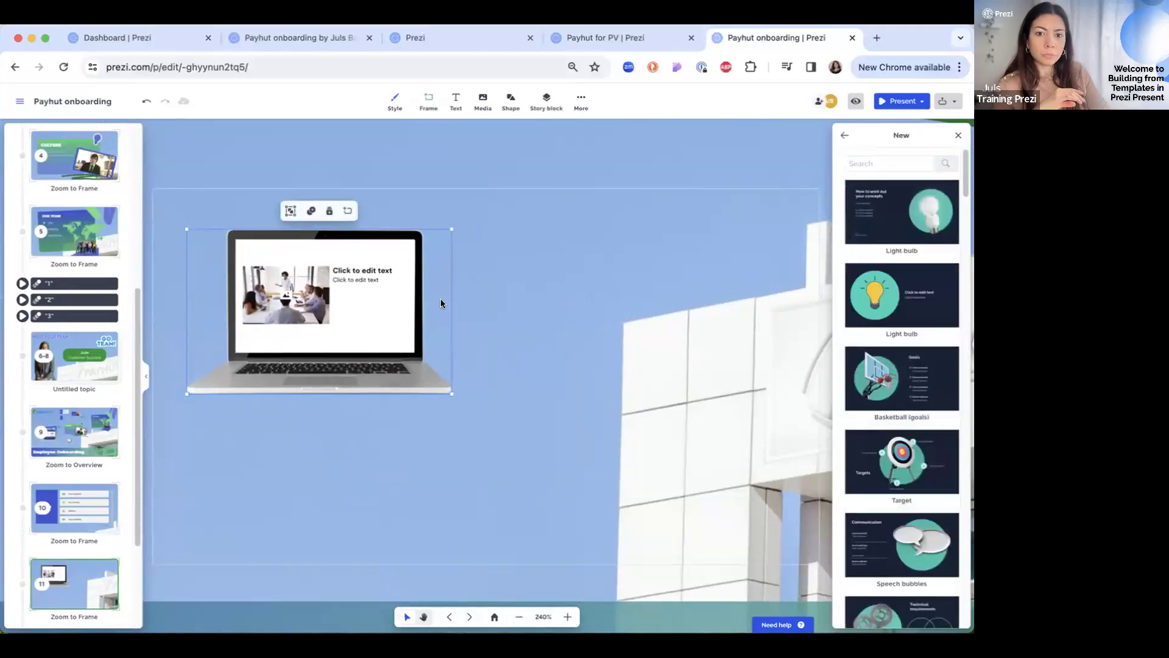
drag(704, 313, 591, 373)
drag(514, 445, 550, 360)
drag(441, 423, 486, 492)
click(368, 506)
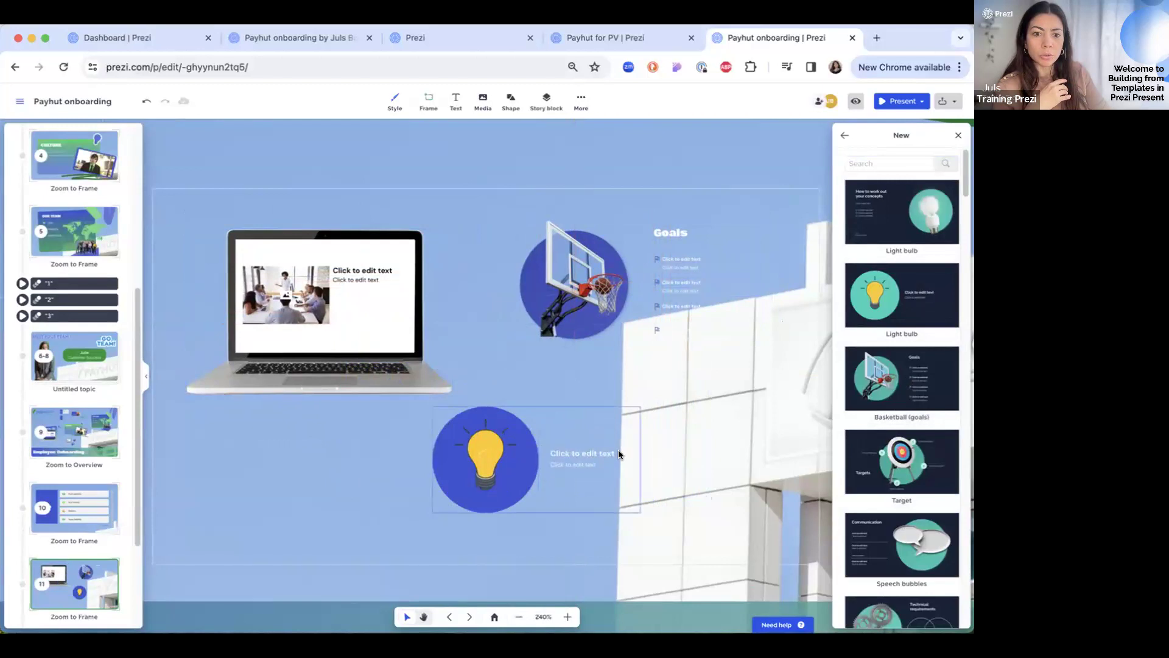
- Delete the placeholder title and text beside the light bulb in the new frame
click(580, 453)
click(508, 388)
click(587, 523)
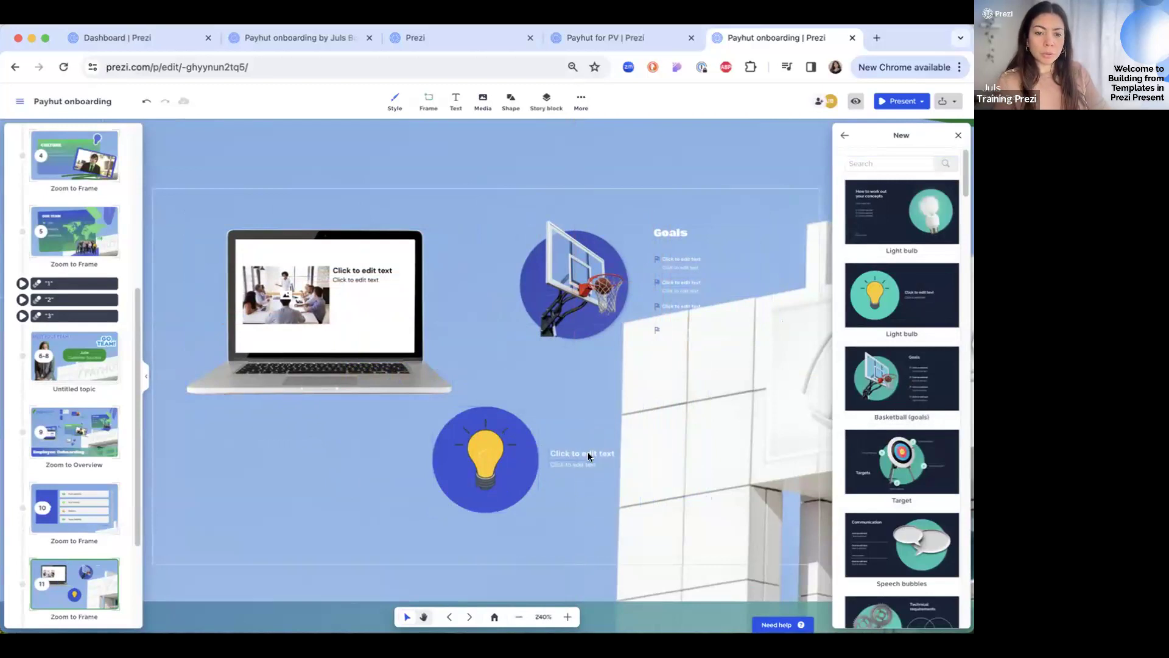
drag(598, 421, 589, 481)
key(Delete)
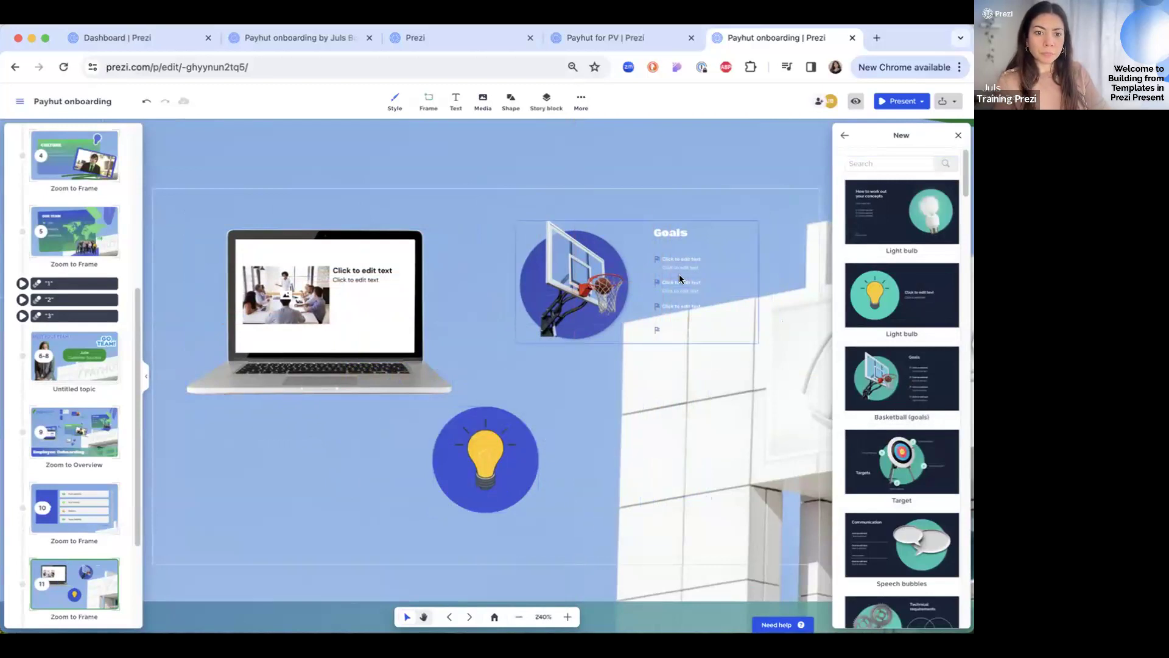
- Remove the Goals title and list from the basketball block and enlarge the hoop image beyond its blue circle
click(576, 249)
click(609, 206)
drag(761, 368, 712, 199)
key(Delete)
click(579, 266)
drag(621, 277, 599, 309)
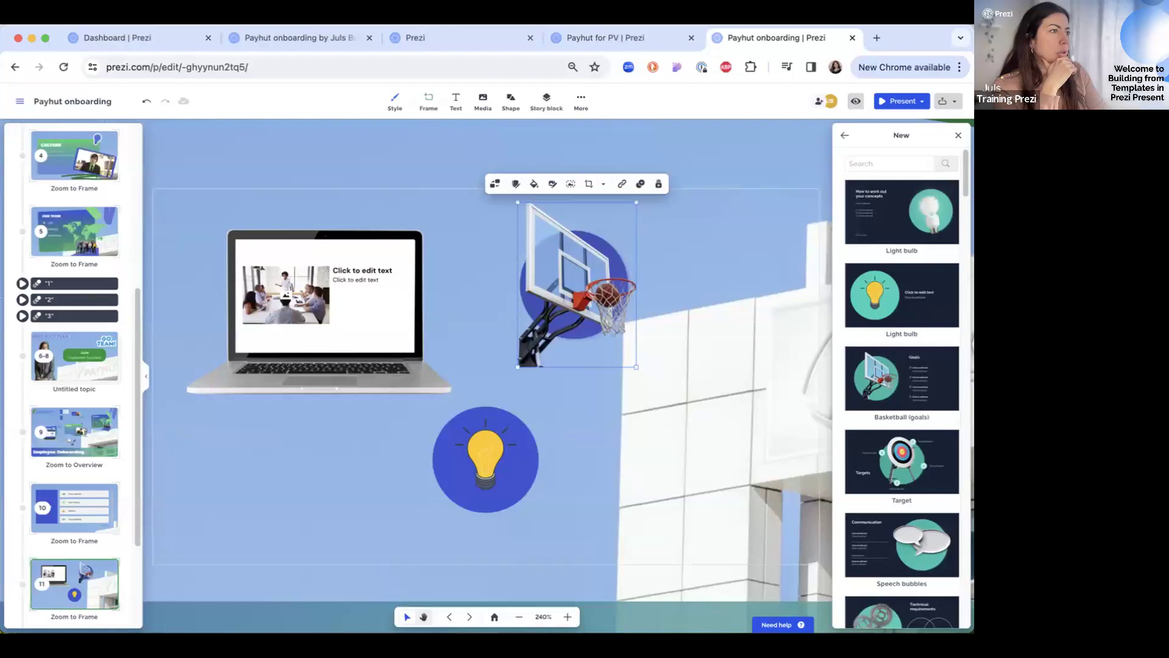
- Return to the overview and delete the imported Agenda, Metrics and Team updates slide frames
scroll(59, 220, up, 5)
click(67, 161)
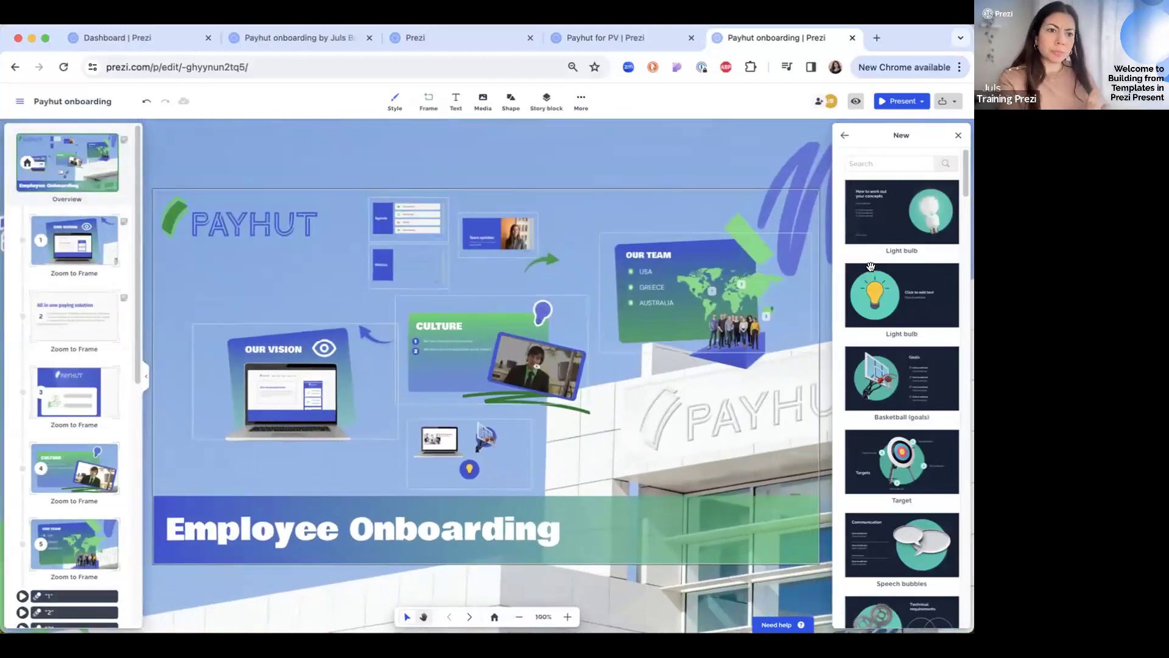
click(956, 135)
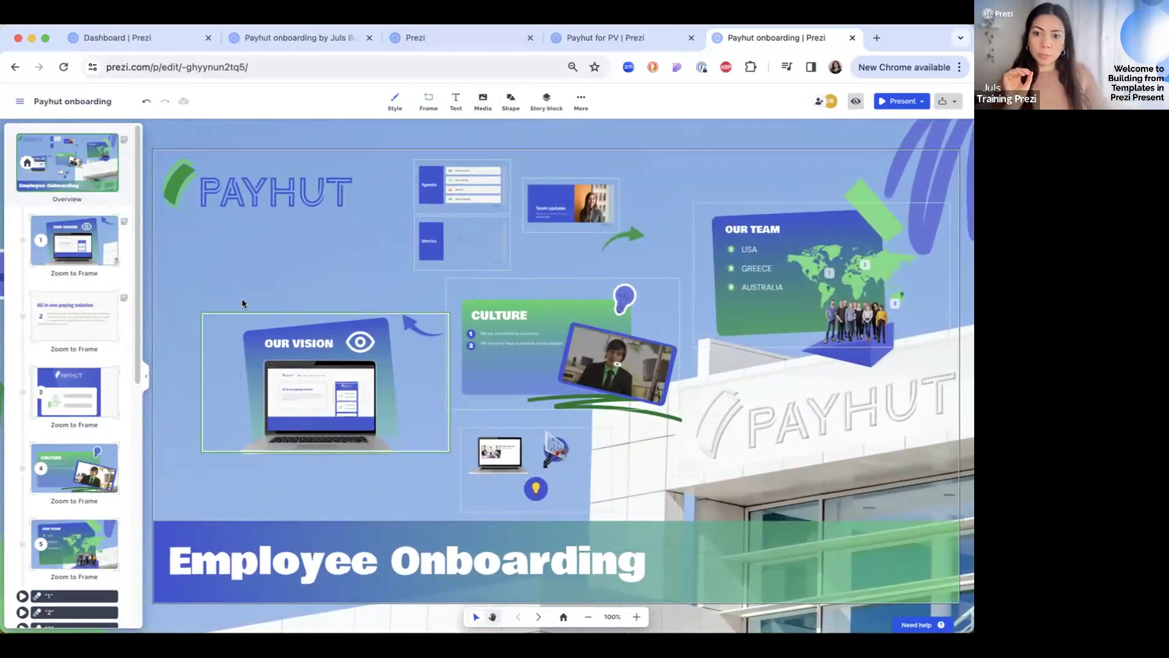
click(393, 407)
drag(637, 169, 443, 246)
key(Delete)
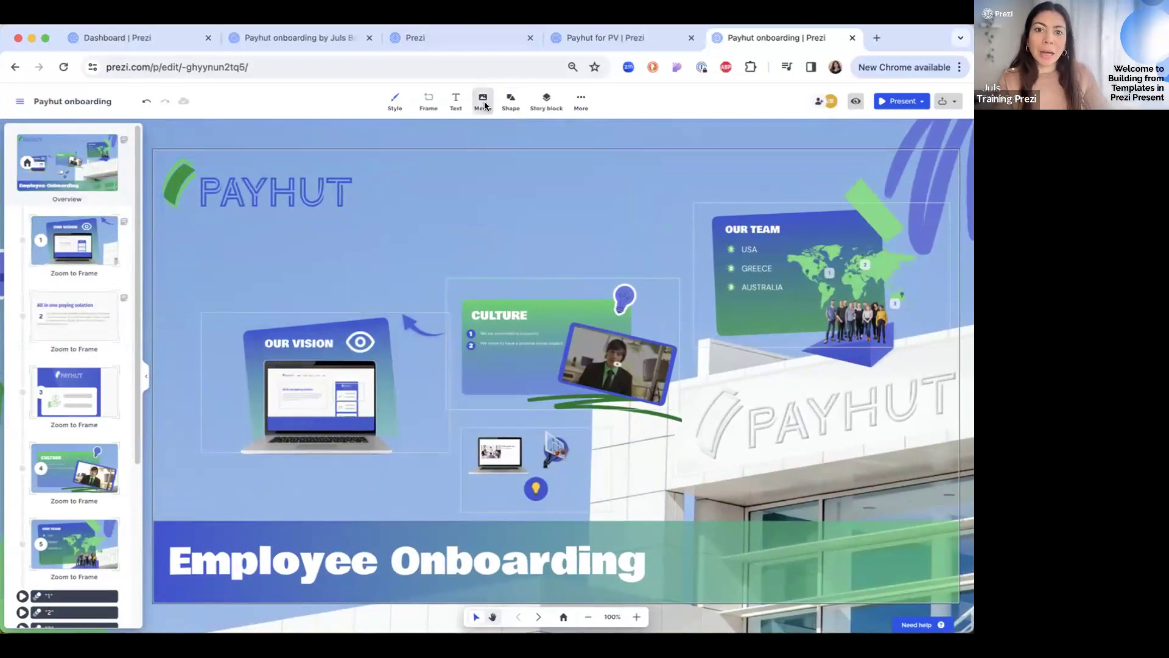
- Insert a dark line chart on the overview, shrink it and place it above the Culture topic
click(485, 105)
click(506, 227)
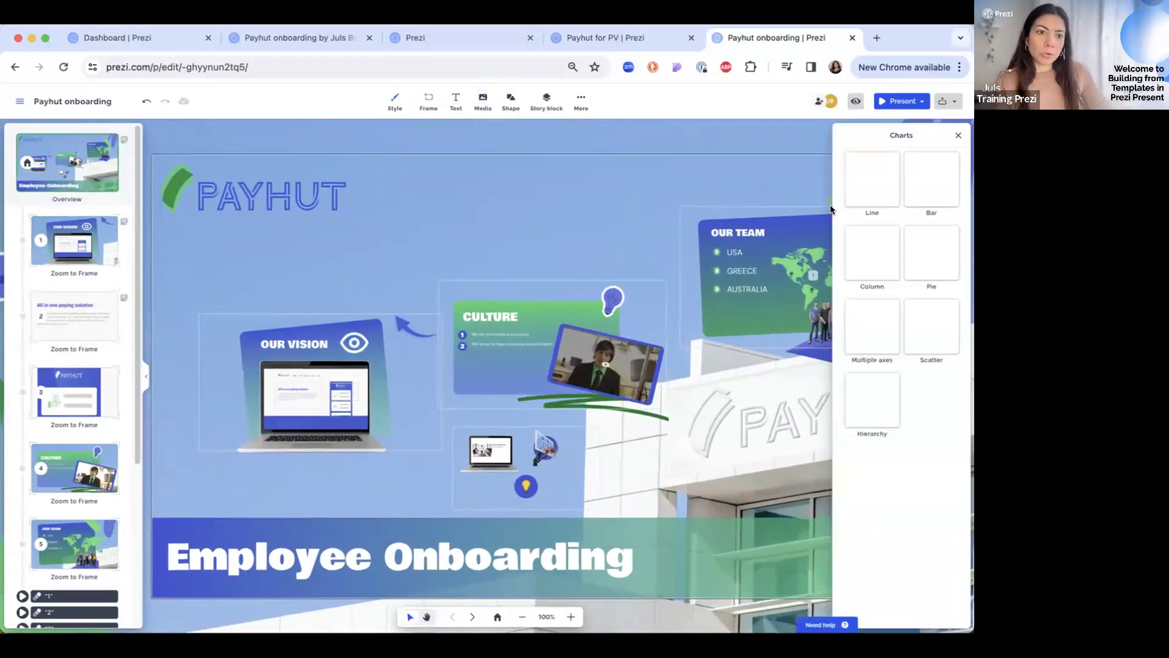
click(875, 185)
click(867, 205)
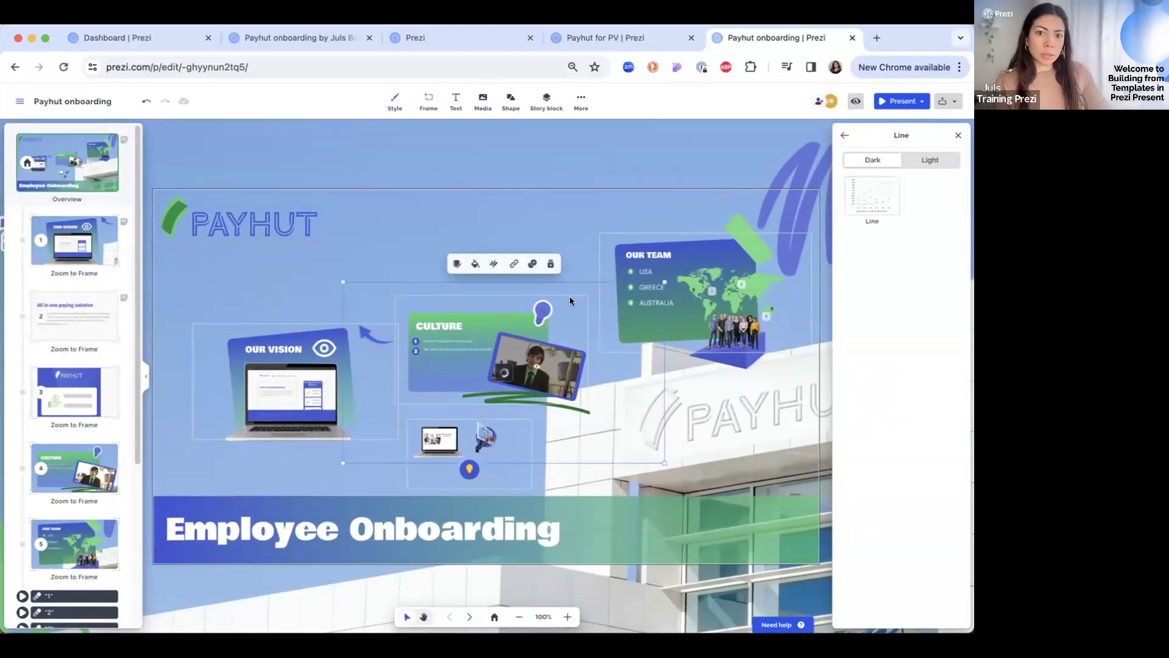
drag(665, 283, 504, 413)
drag(391, 402, 392, 341)
key(ctrl+z)
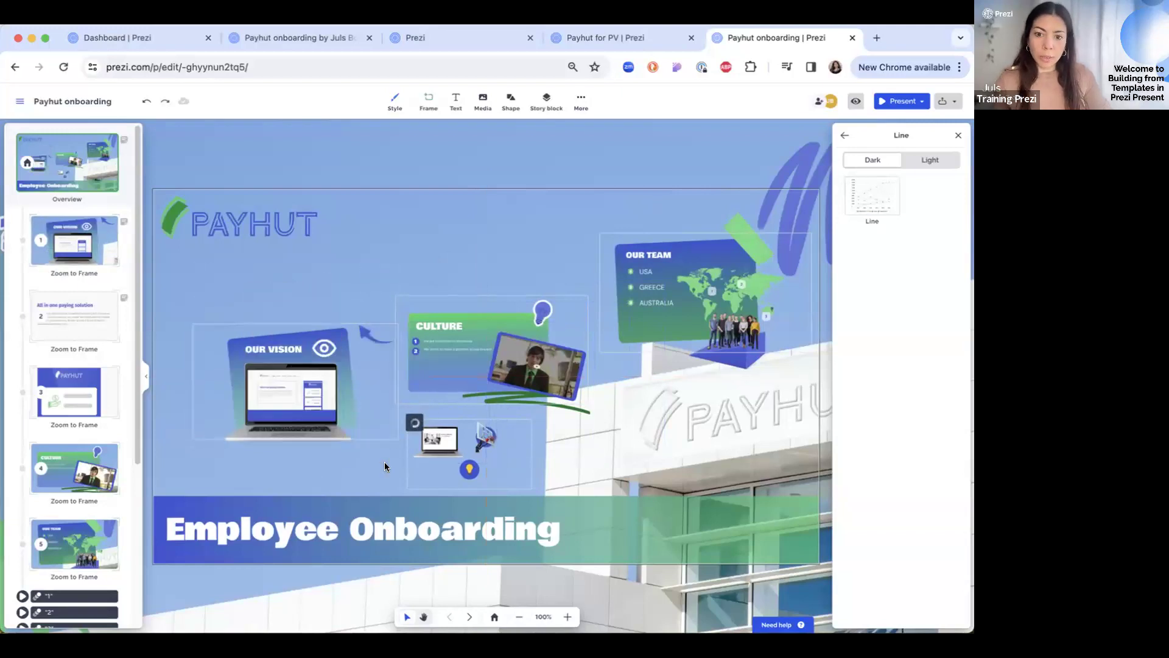
drag(396, 406, 452, 218)
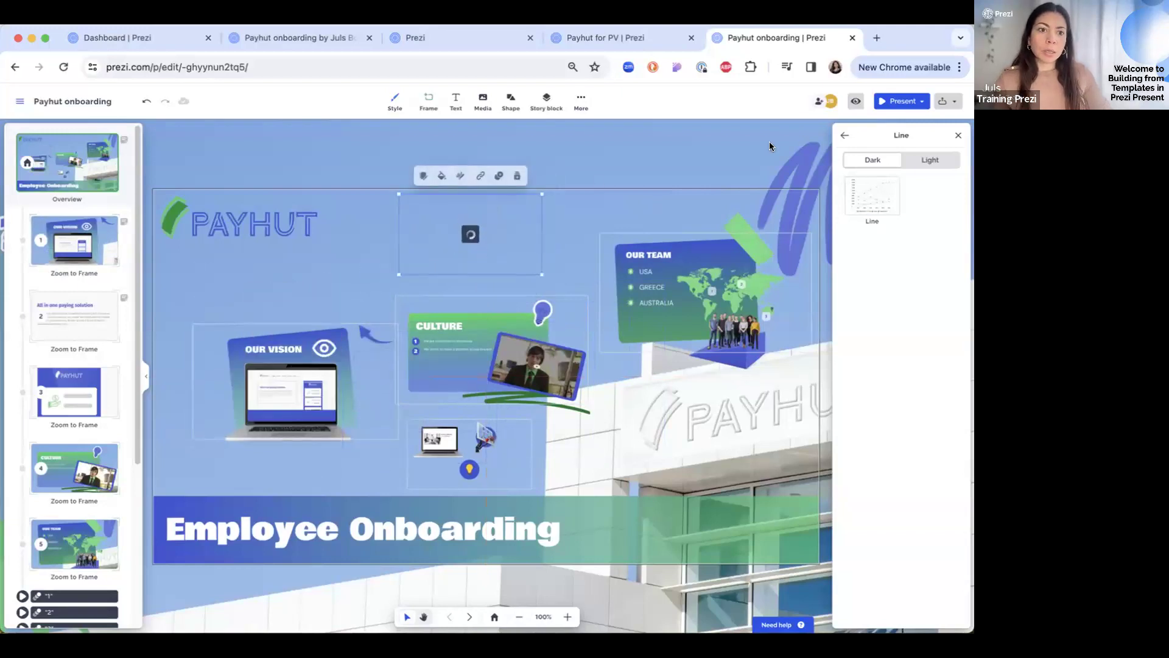
- View the line chart's settings and data sheet, leave the chart editor without updating, and delete the chart
click(461, 175)
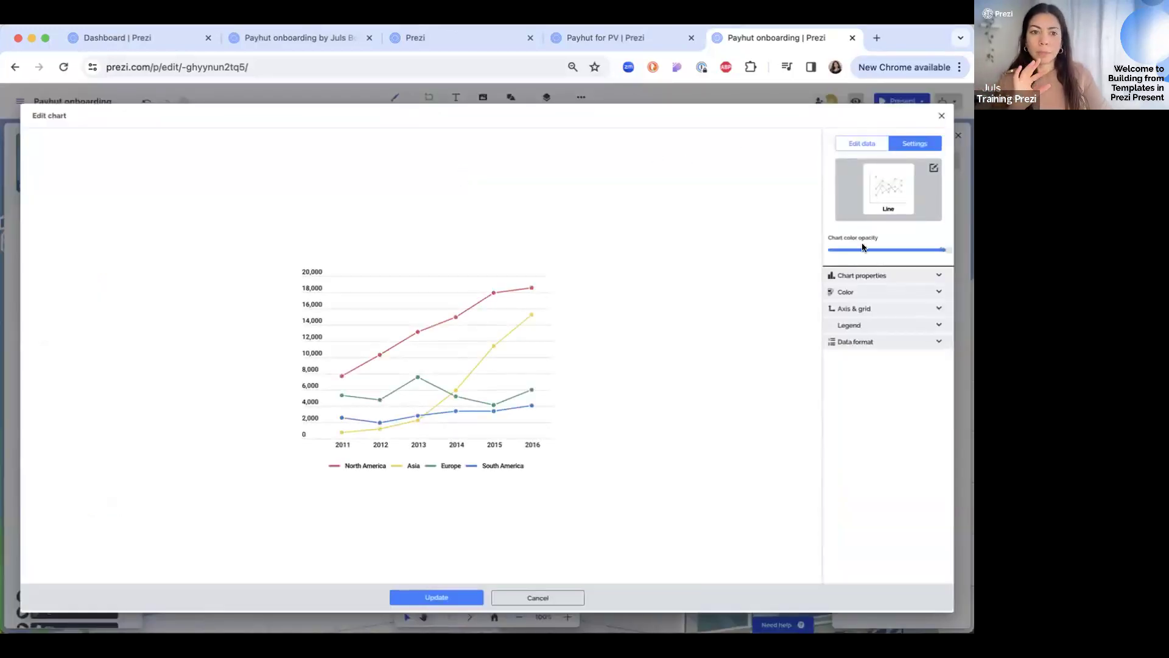
click(862, 143)
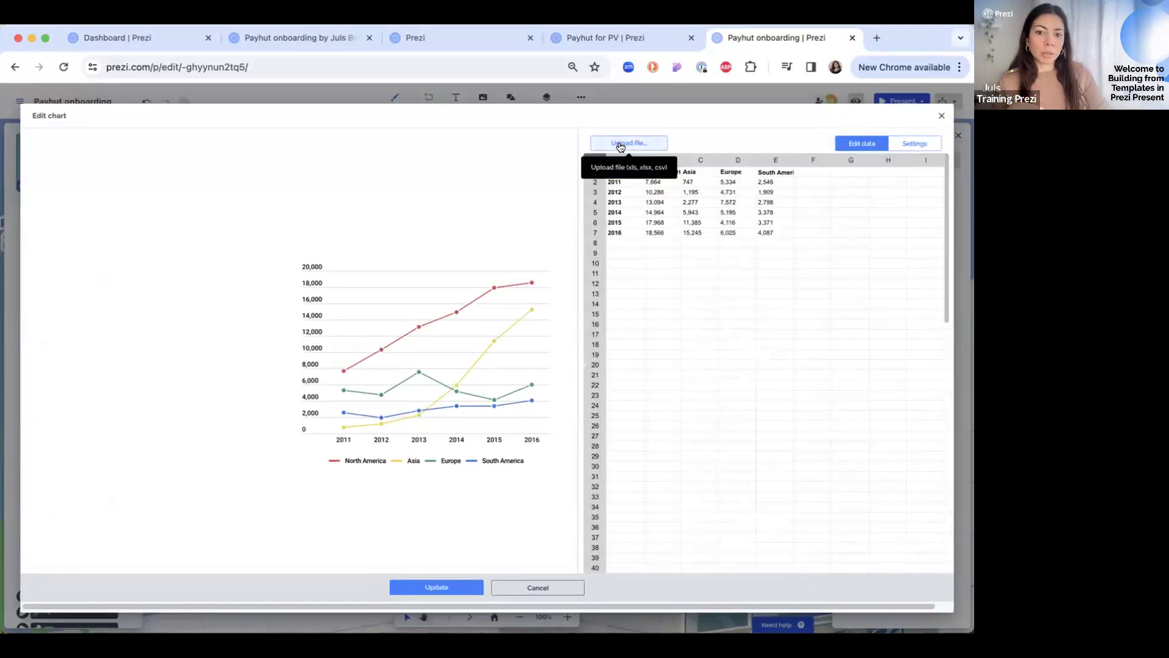
click(939, 116)
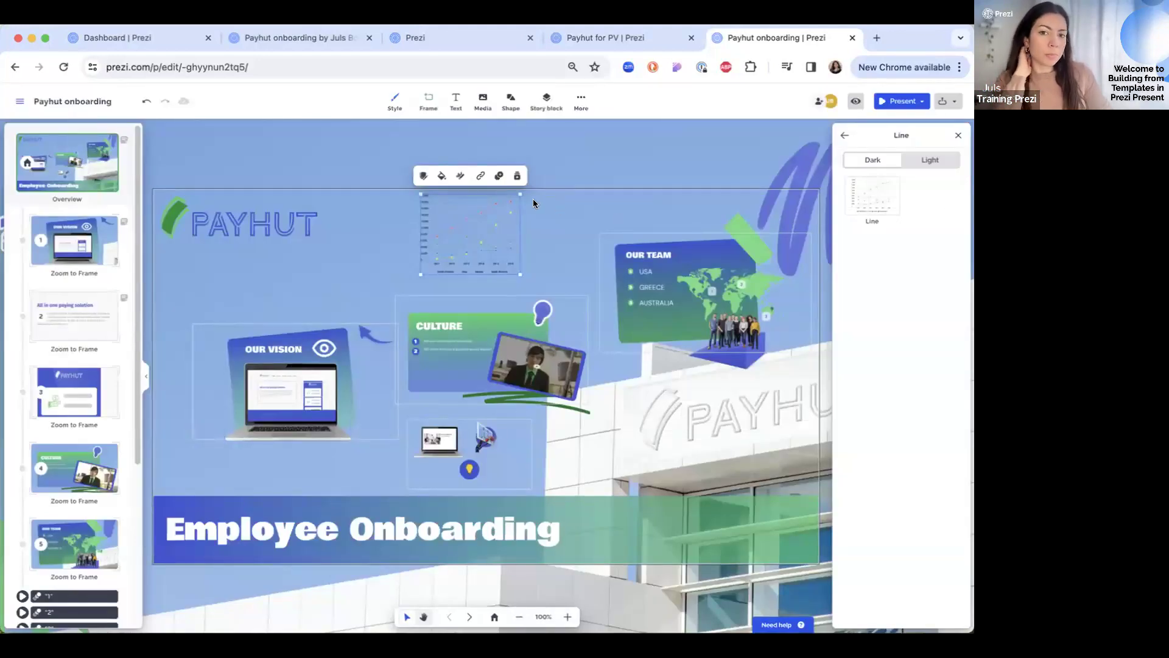
key(Delete)
- Browse the Table category of the story blocks and close the story block library
click(546, 100)
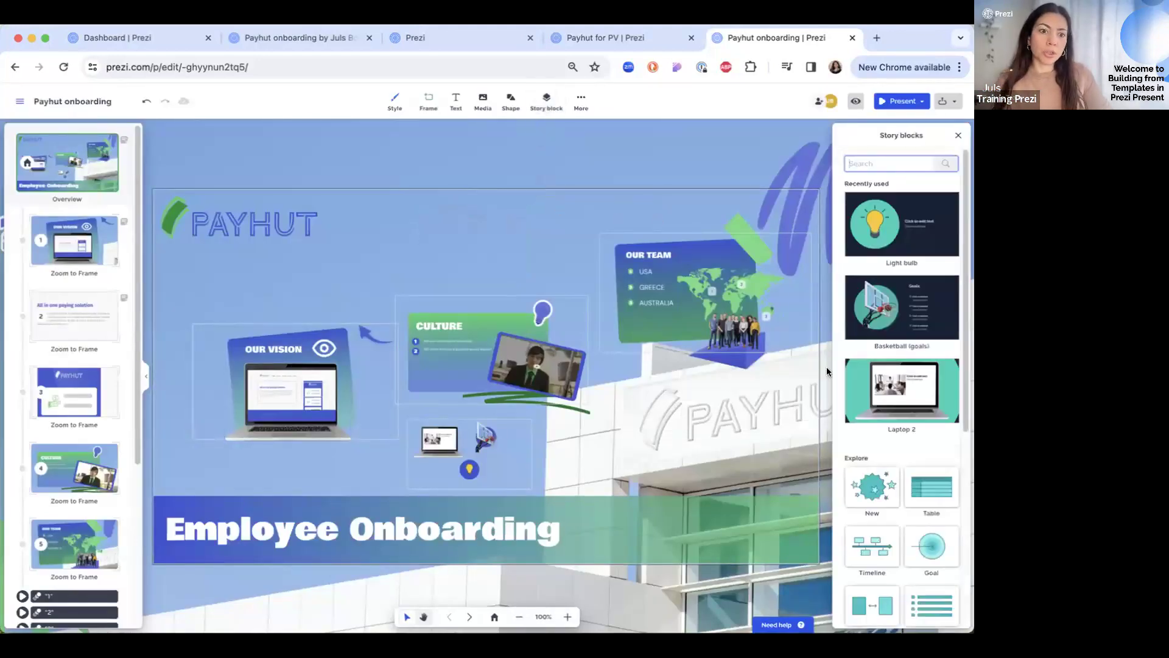
scroll(949, 499, down, 3)
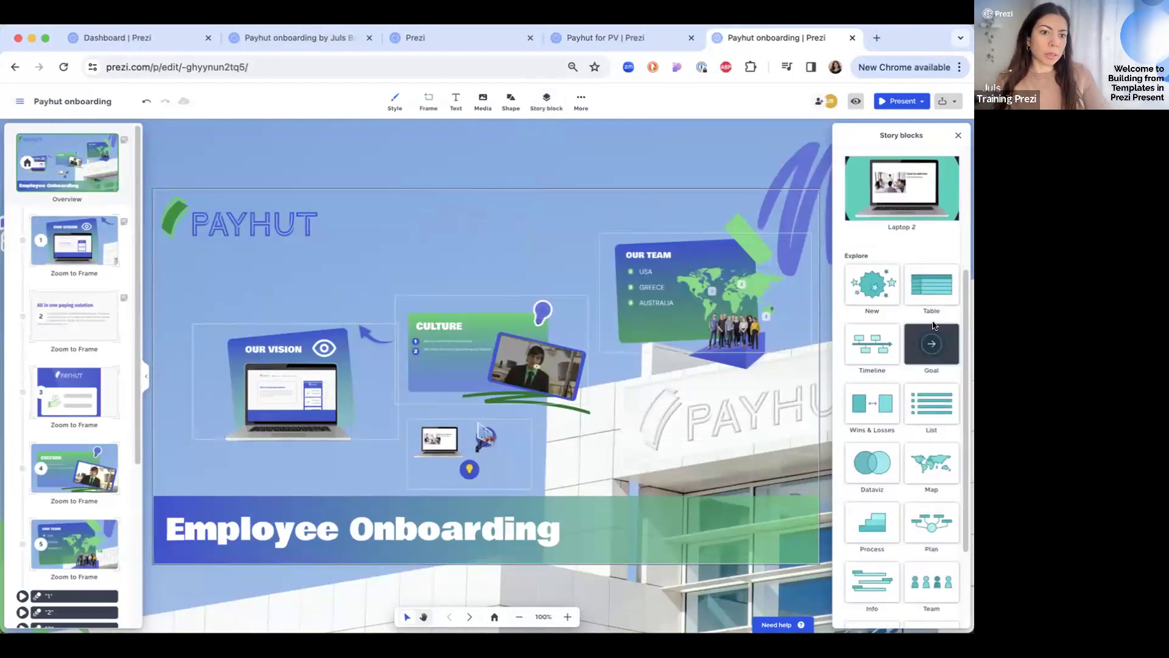
click(932, 287)
scroll(931, 289, down, 5)
scroll(902, 377, down, 2)
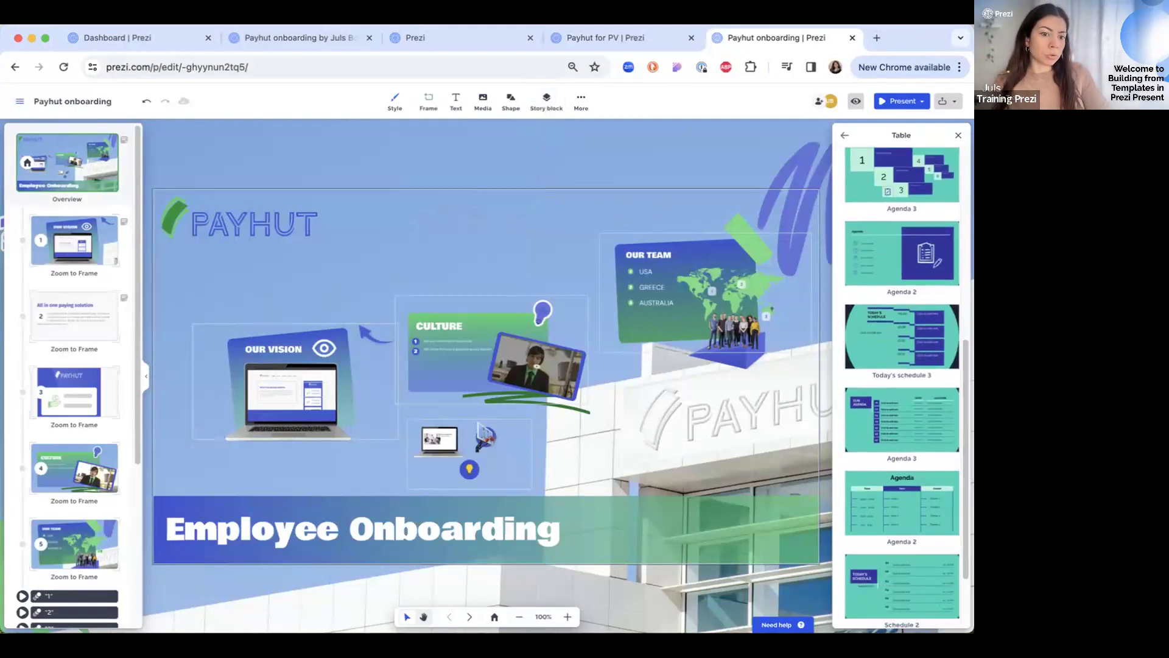
scroll(901, 304, up, 8)
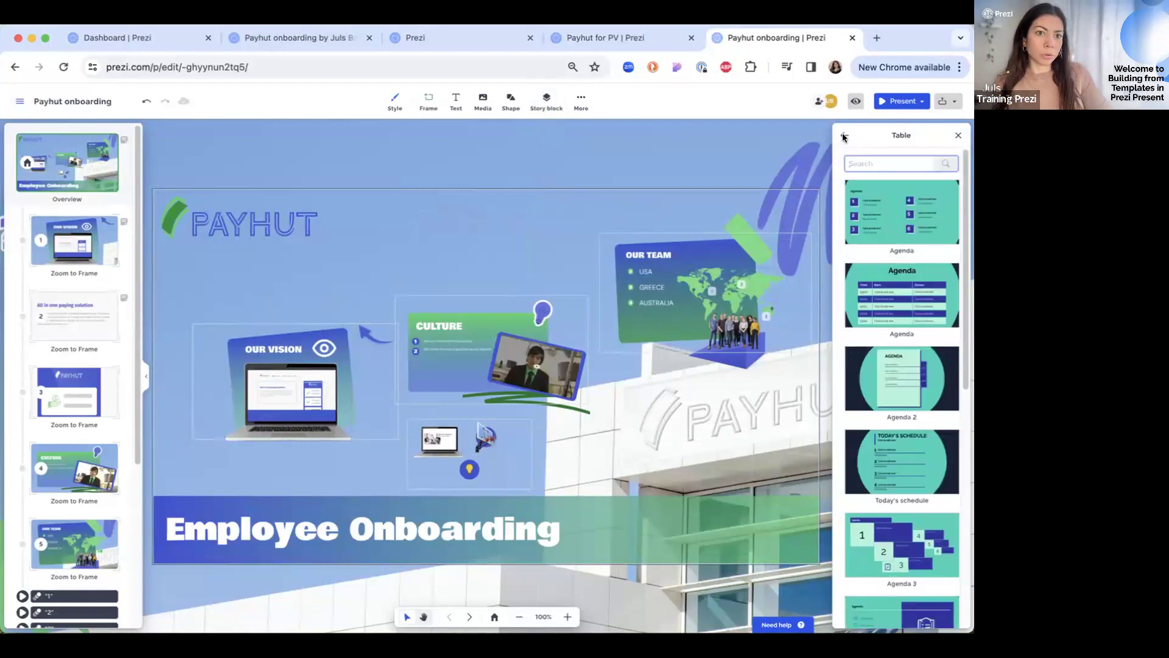
click(844, 136)
click(956, 135)
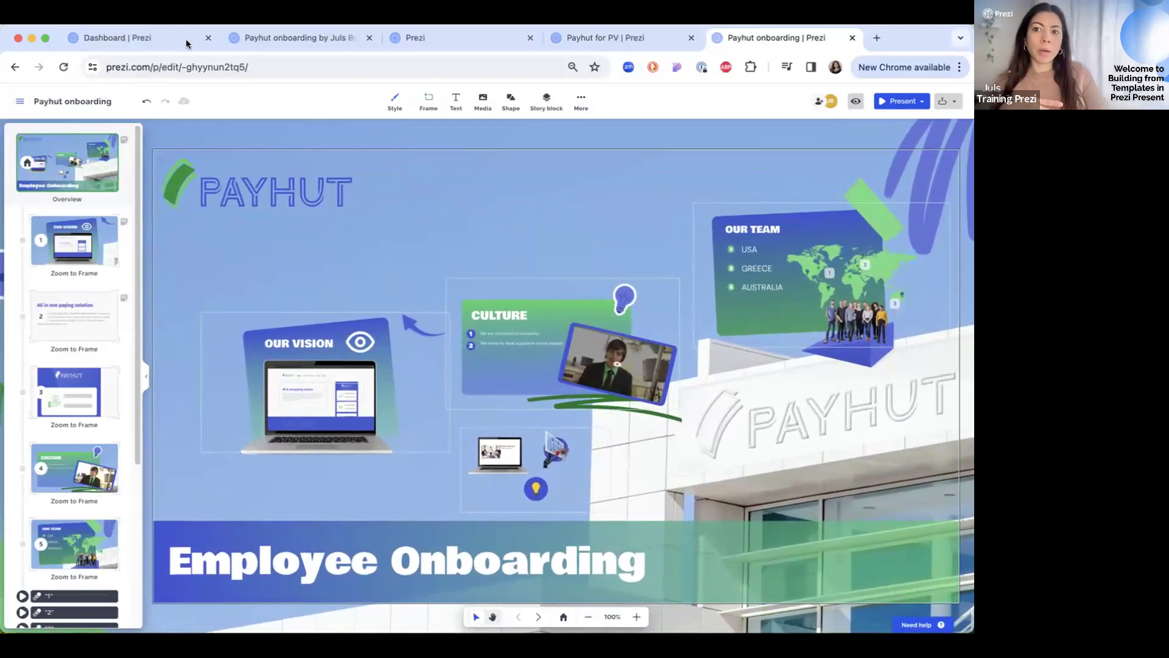
- Create a new Prezi Design project from the Column Chart template
click(163, 39)
click(54, 201)
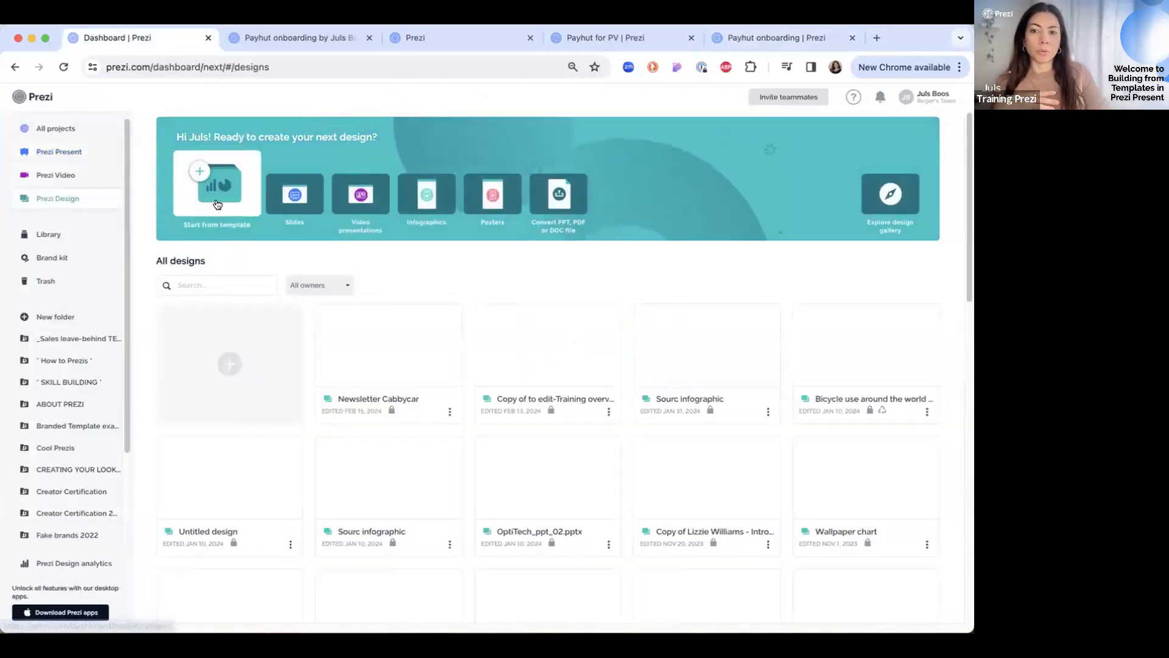
click(218, 199)
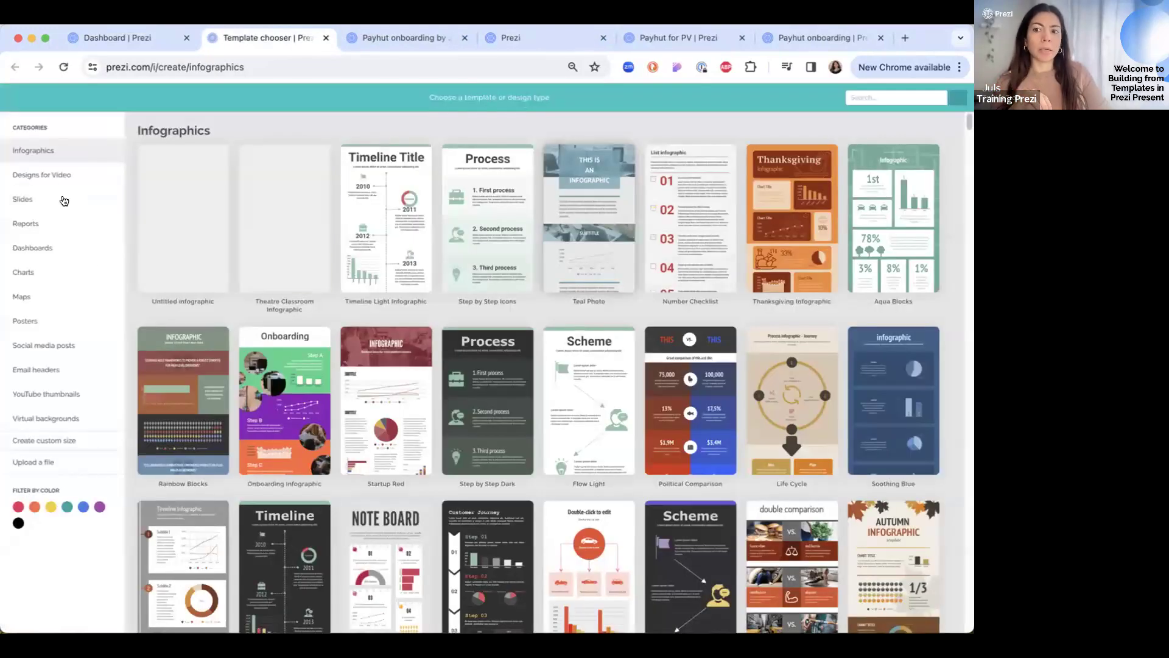
click(49, 272)
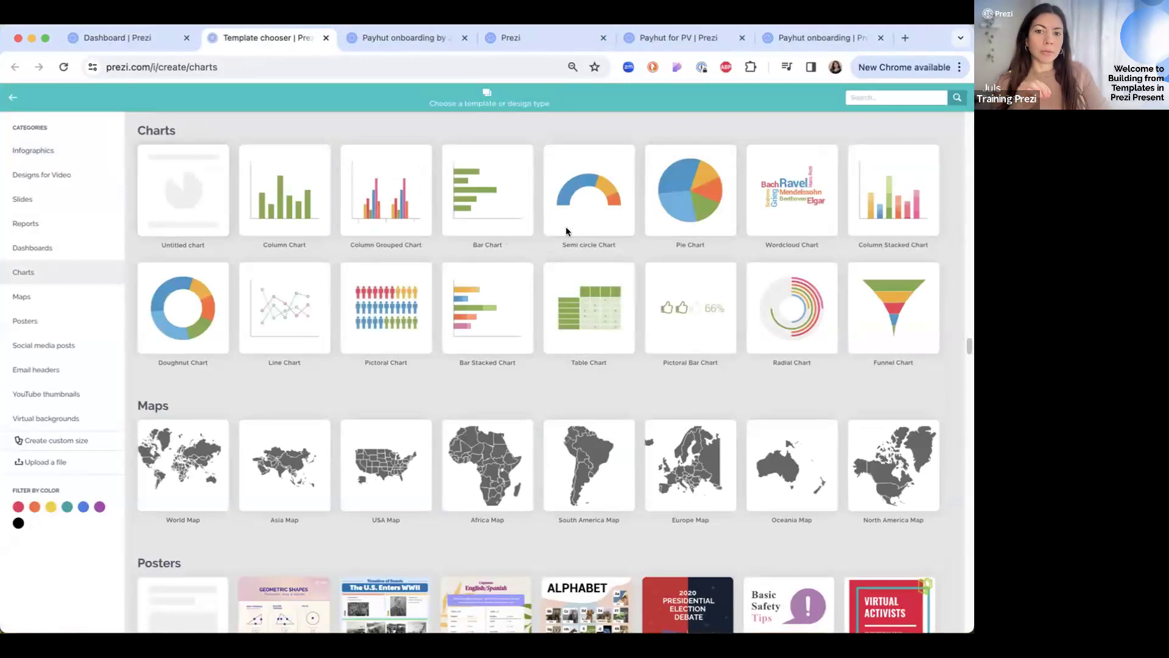
click(307, 201)
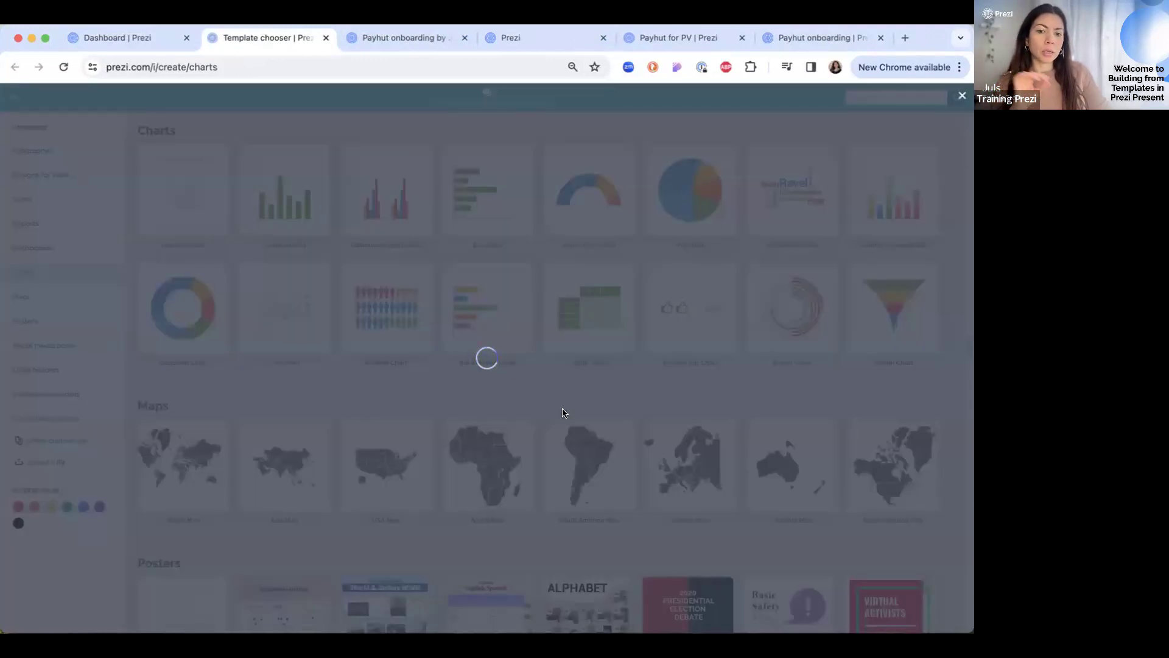
click(471, 555)
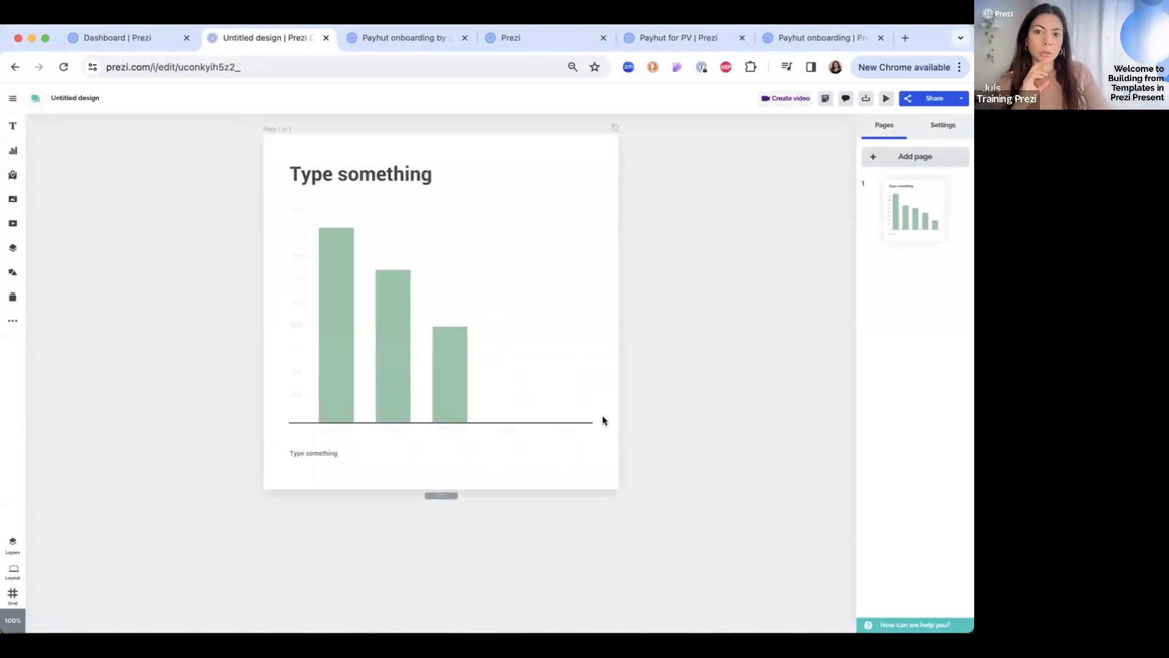
- Browse the full range of chart types that can be added to the design
click(13, 150)
scroll(122, 256, down, 10)
scroll(137, 283, down, 15)
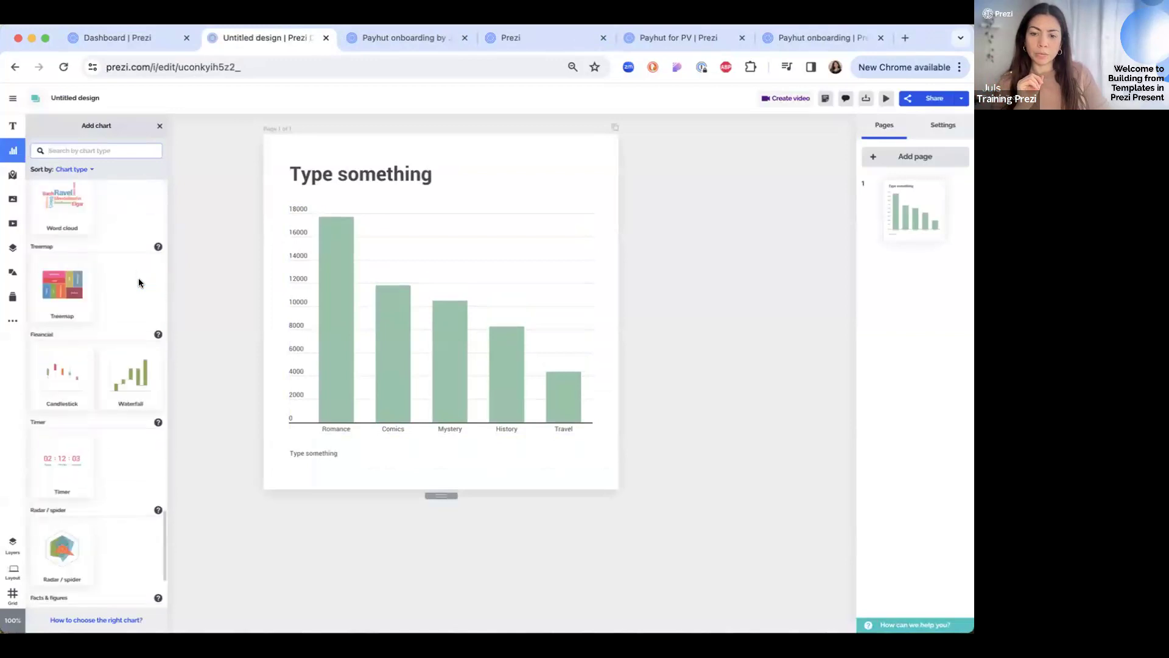
scroll(137, 282, down, 3)
- Look at the export formats offered for the column chart without exporting it
right_click(417, 332)
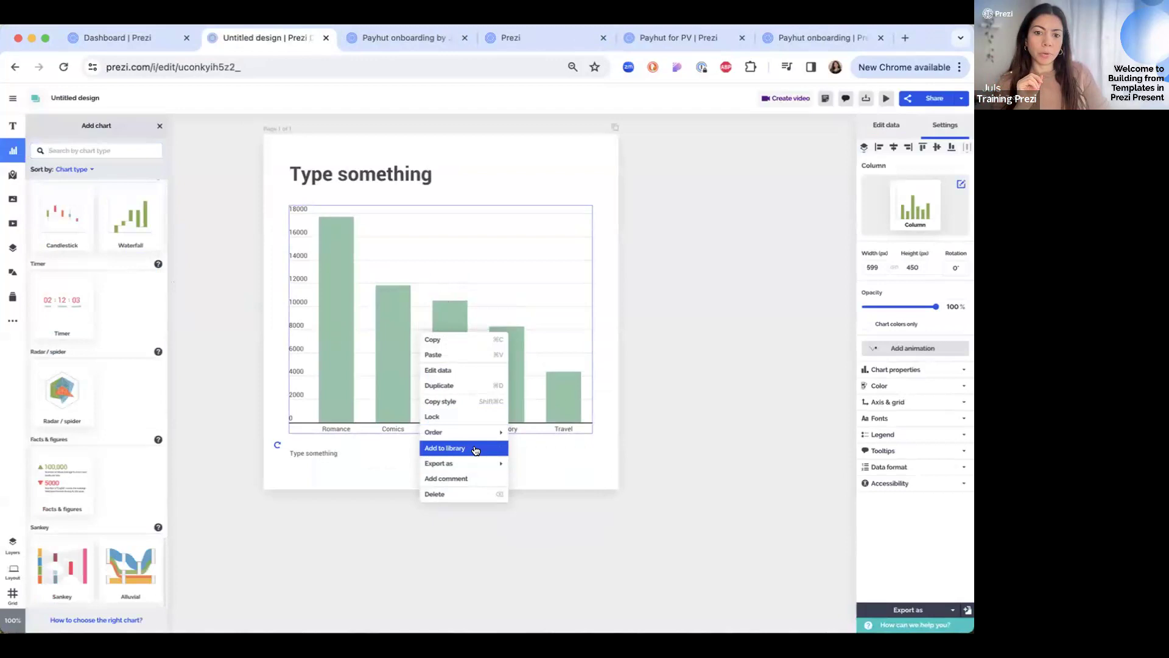
mouse_move(478, 464)
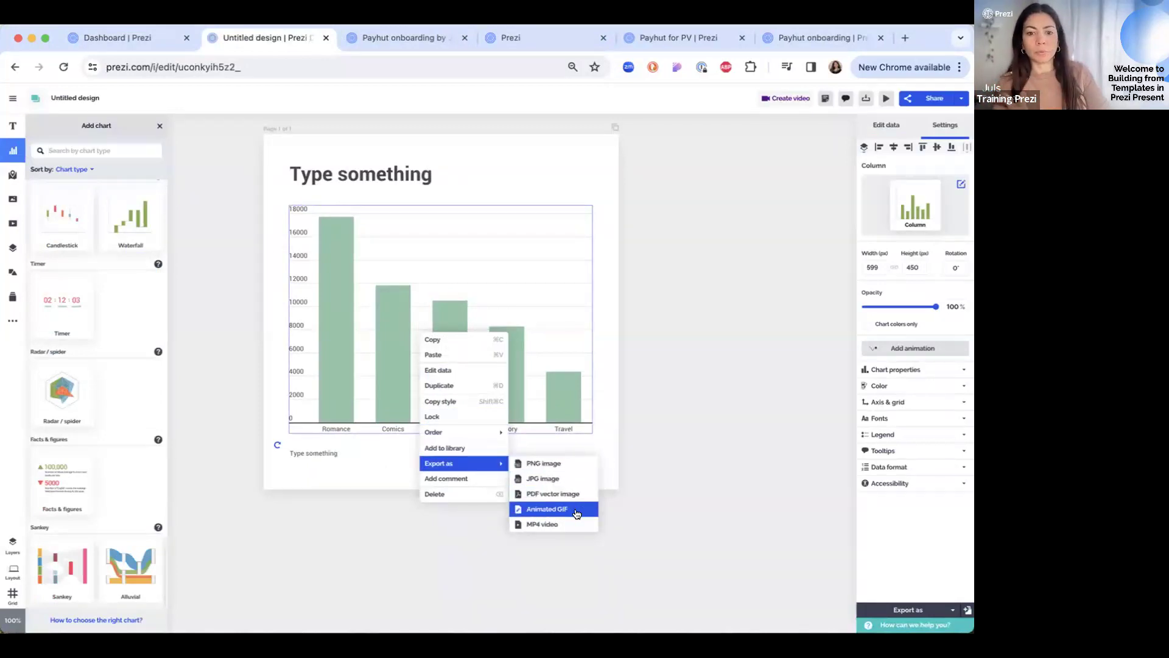
click(703, 427)
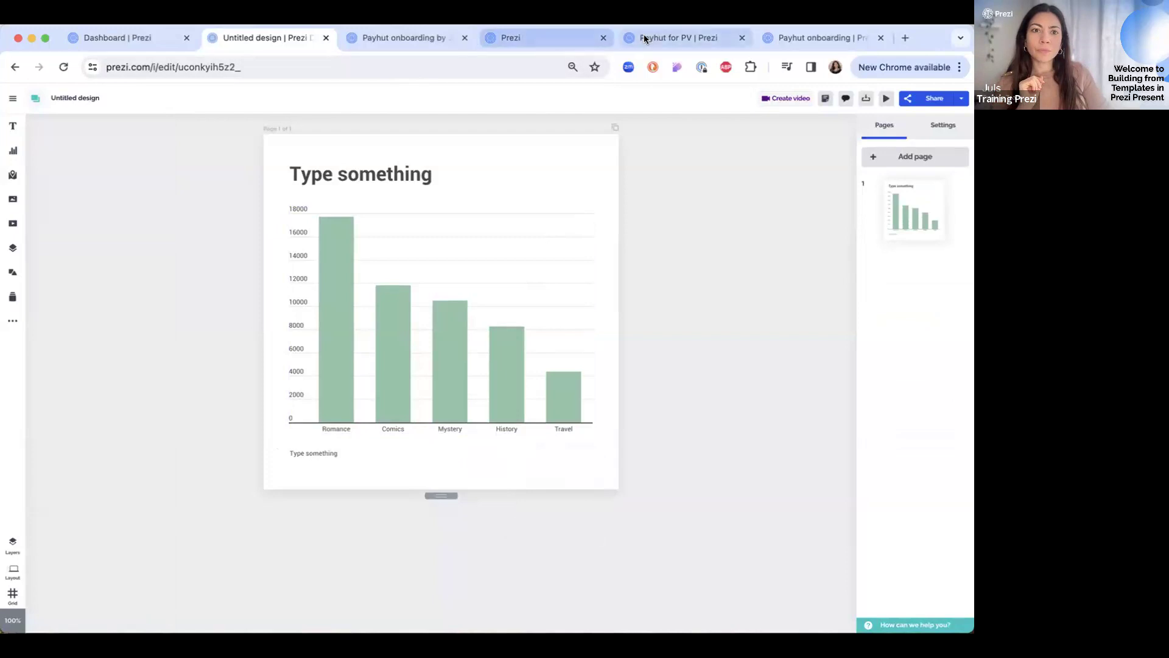
- Go back to the Payhut onboarding presentation and view its whole overview
click(820, 34)
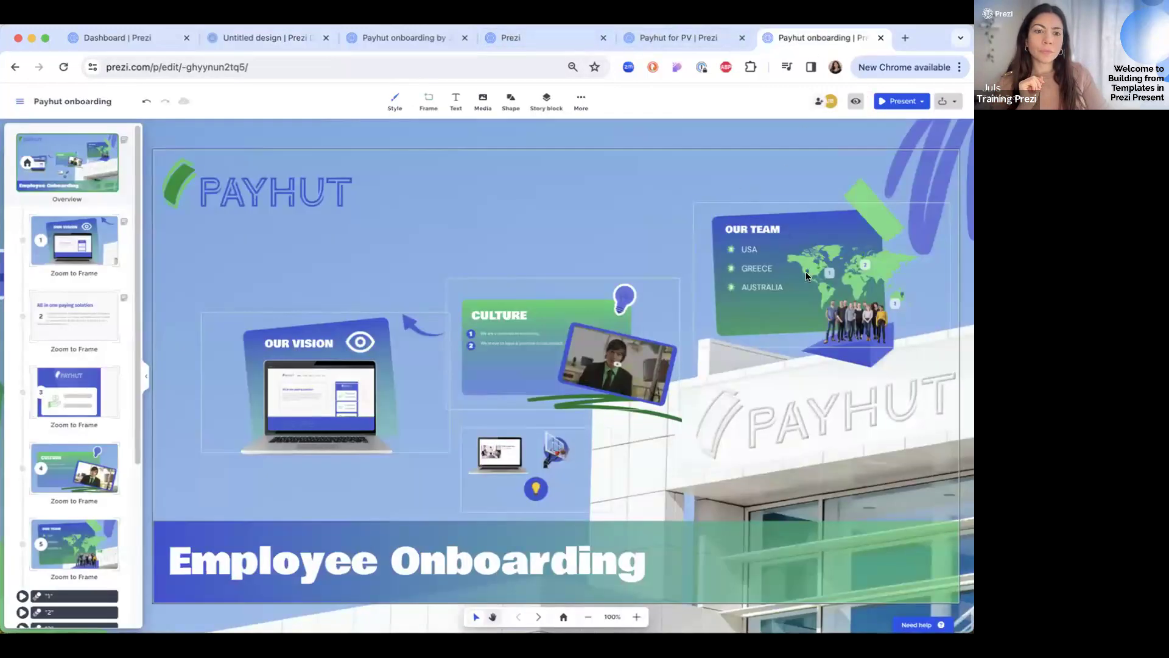
scroll(805, 272, down, 2)
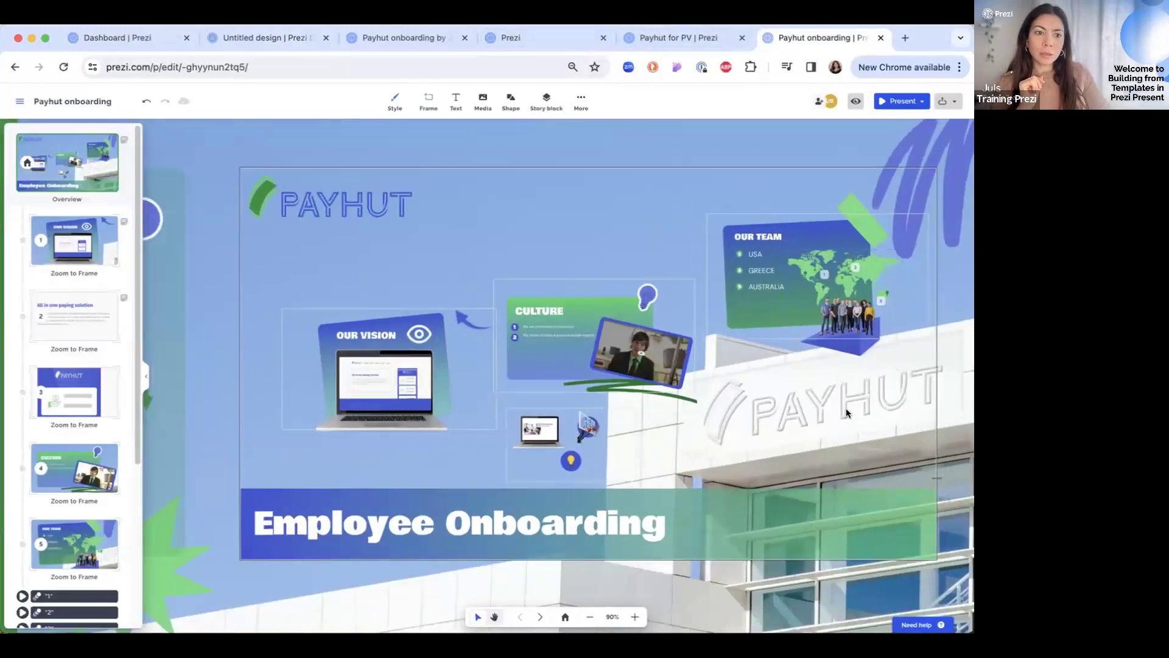
scroll(846, 408, down, 1)
drag(846, 408, 807, 410)
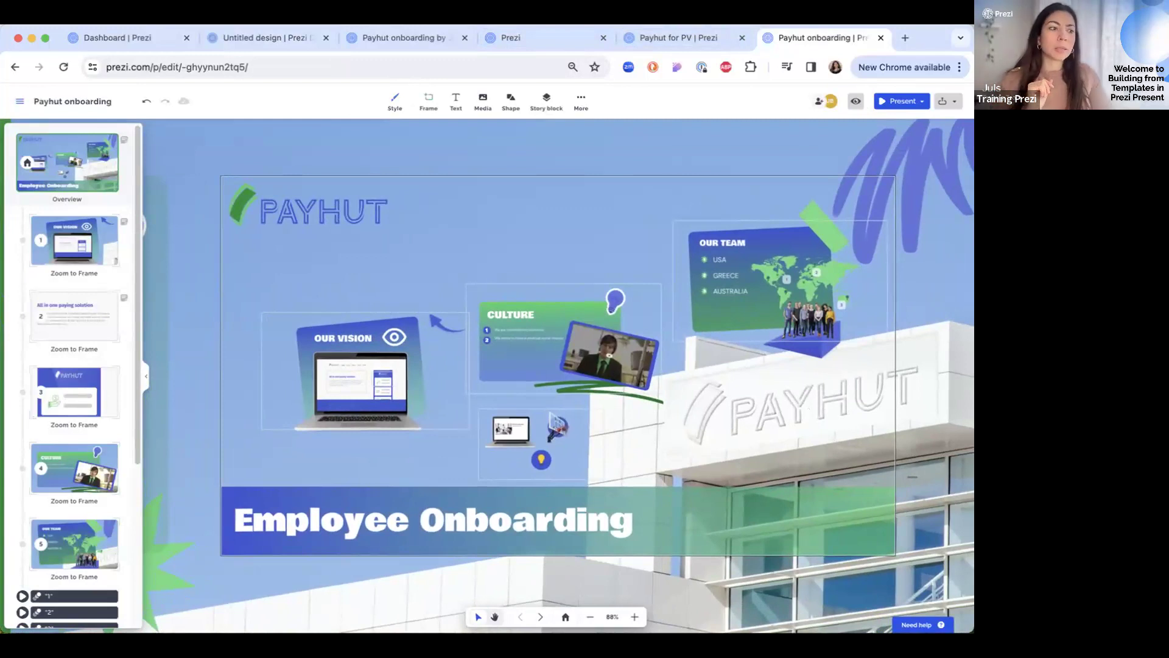
- Show the Prezi Present projects on the dashboard and review the available help and training resources
click(129, 37)
click(56, 152)
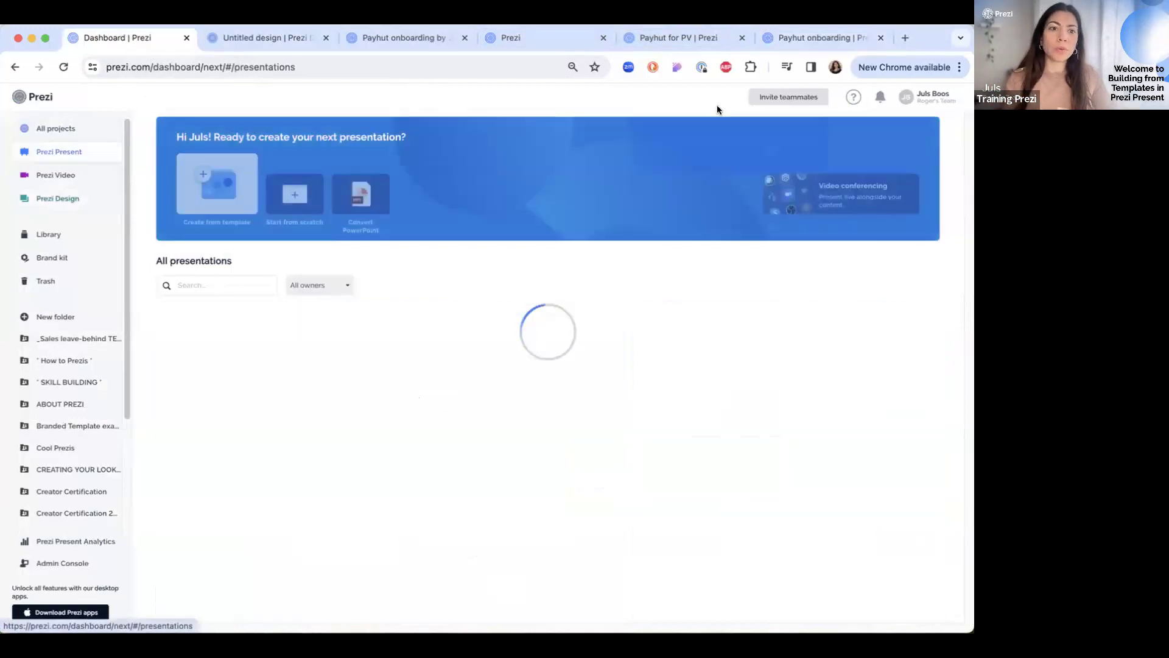
click(853, 97)
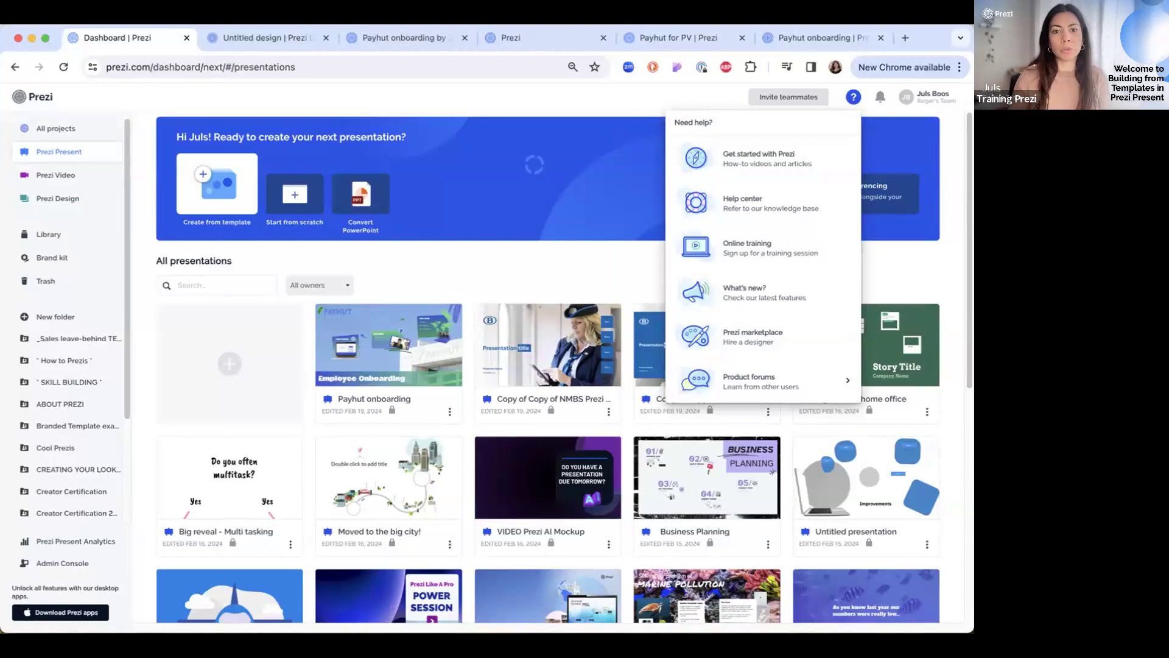
click(557, 97)
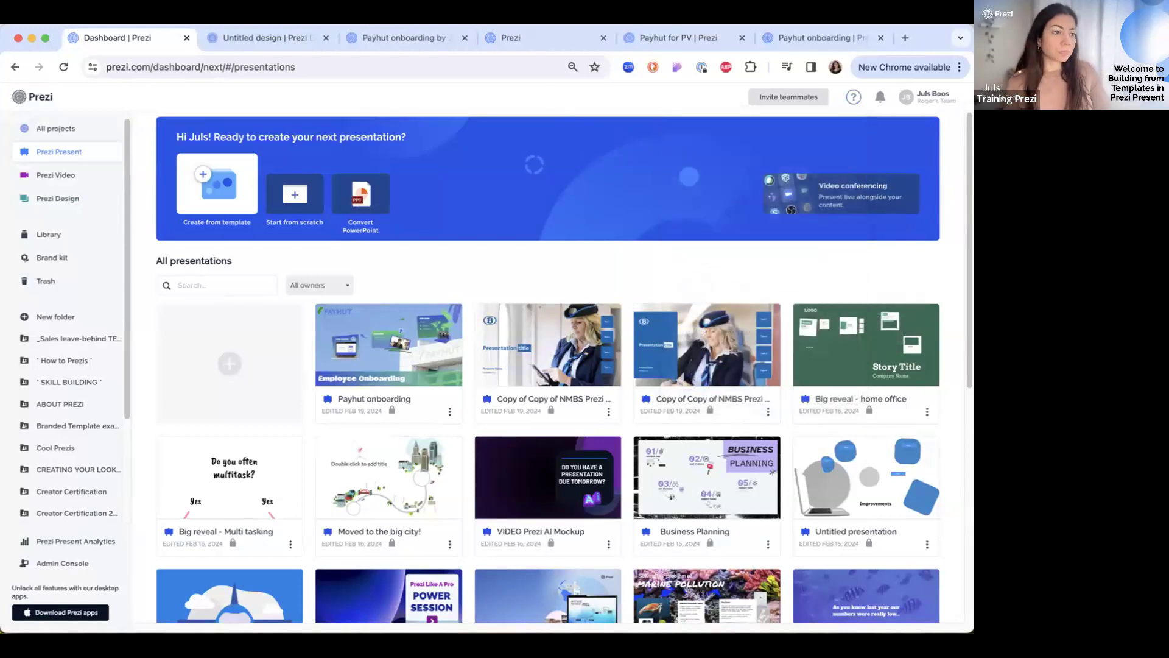